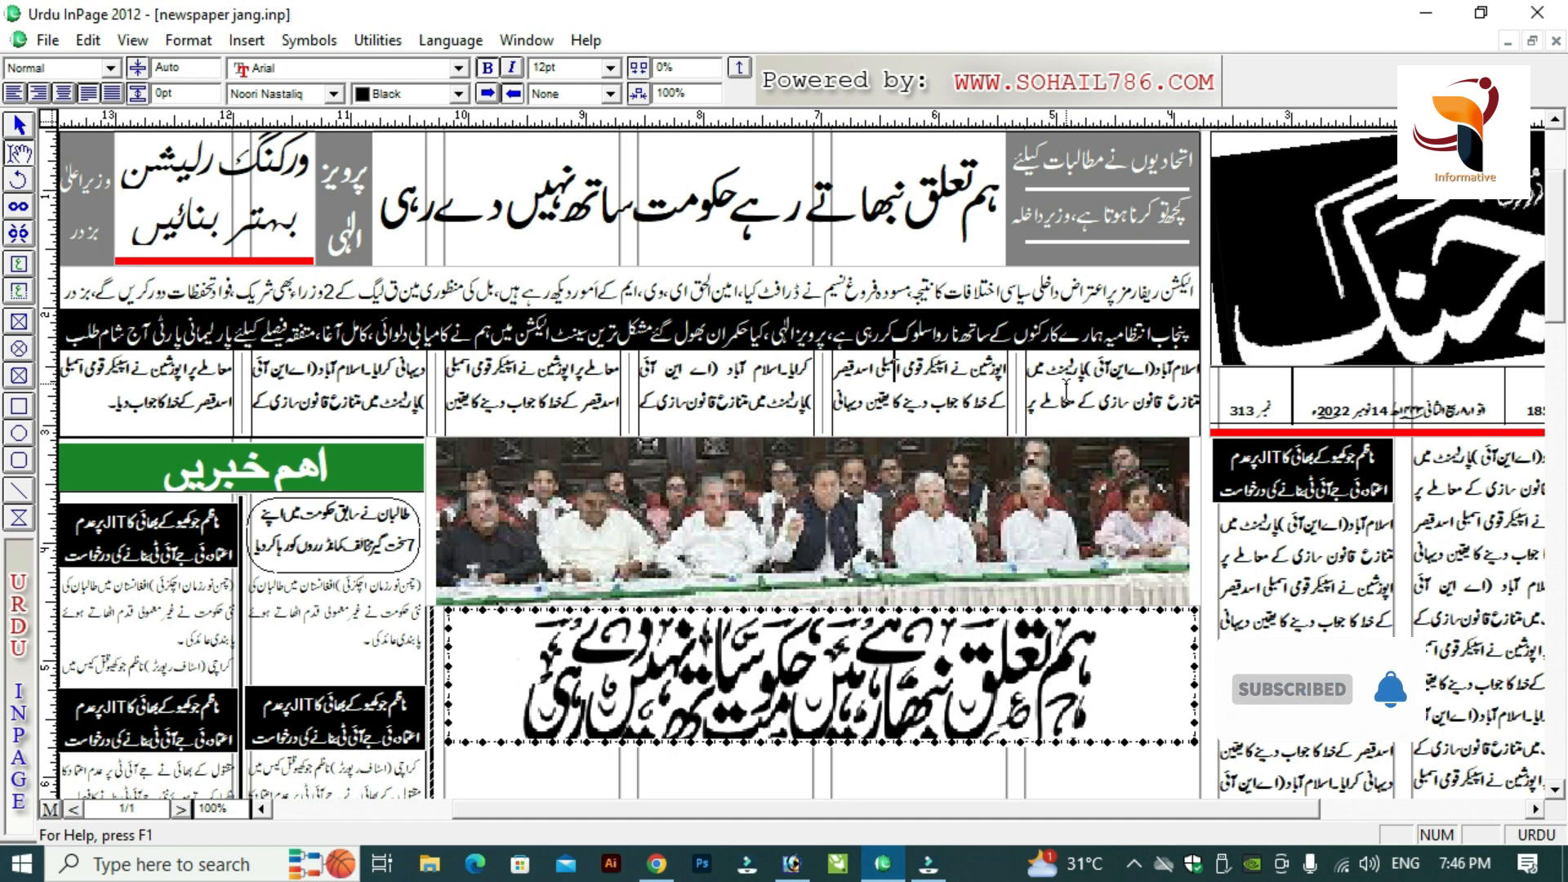
Examine the newspaper page's news columns and main headline, both up close and in a whole-page overview.
left_click(1065, 384)
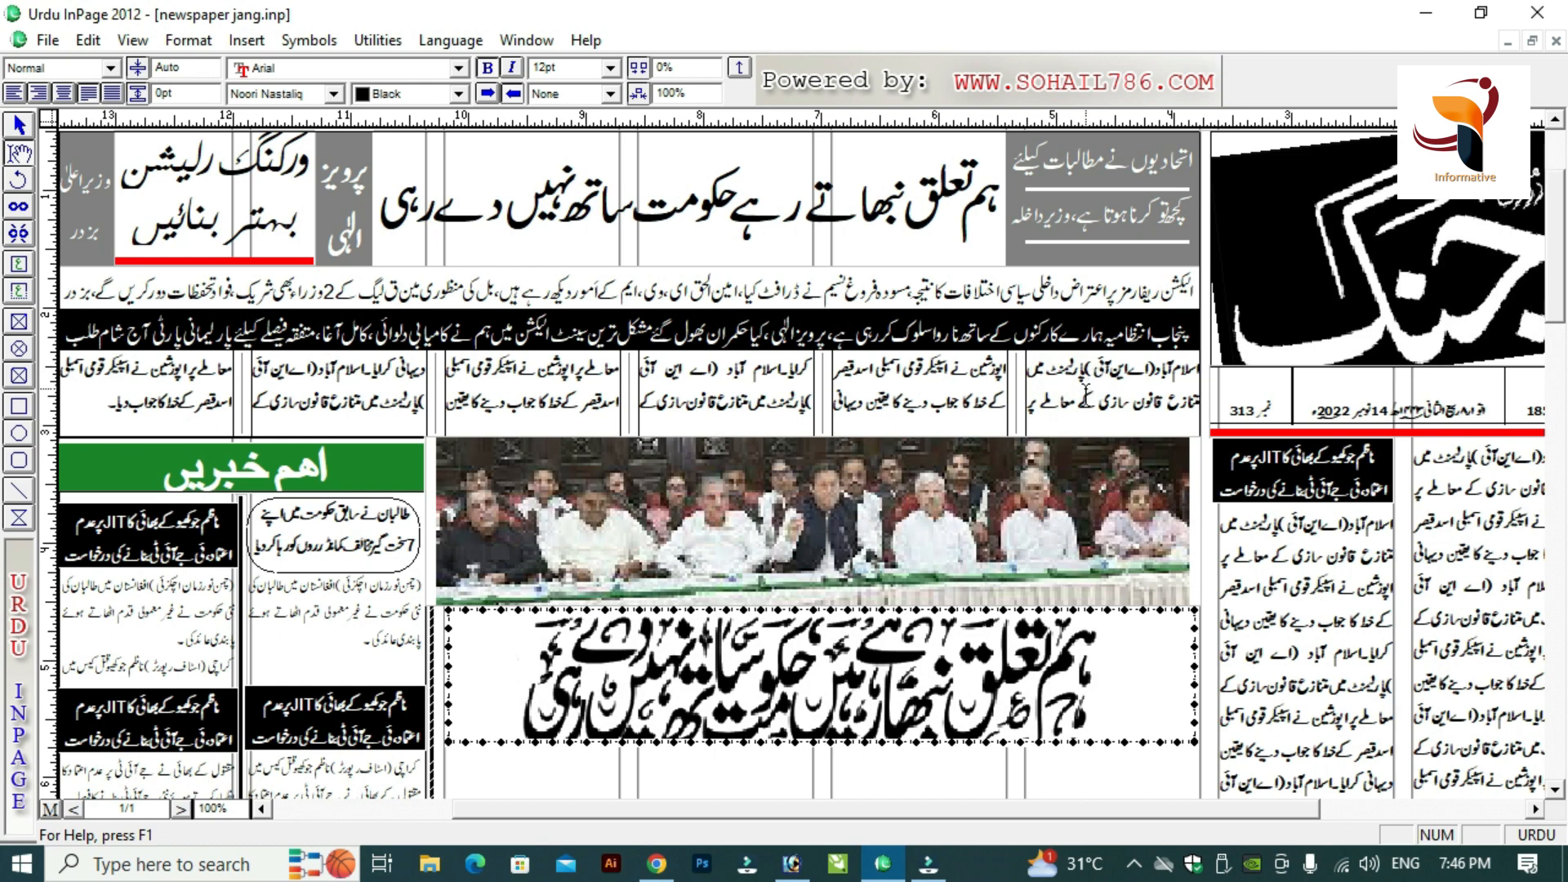
left_click(937, 395)
left_click(937, 396)
key("F5")
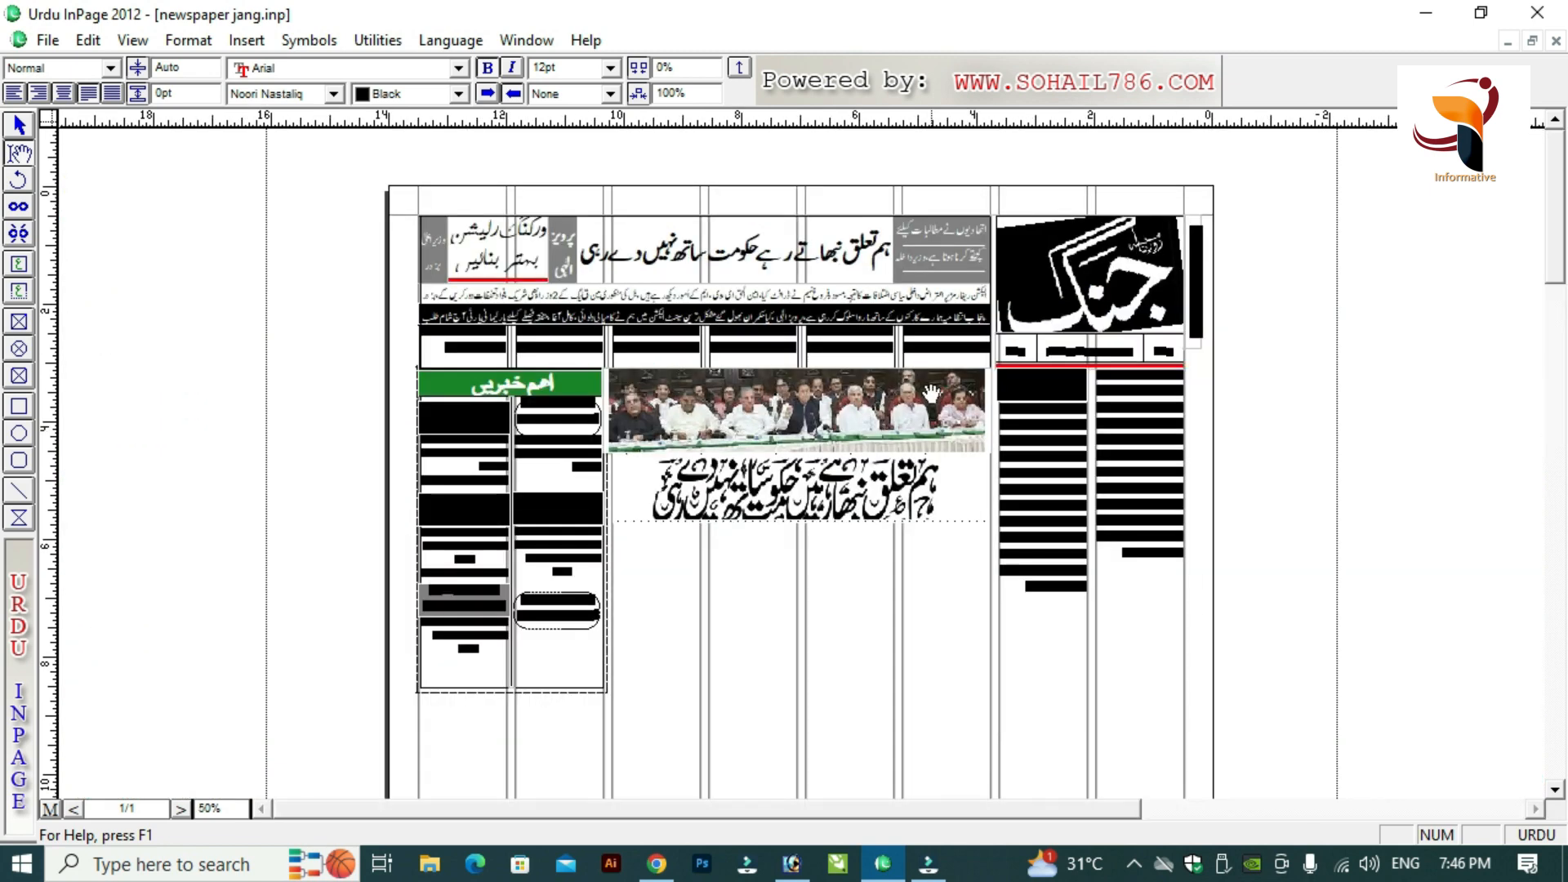
key("F6")
key("F7")
key("F6")
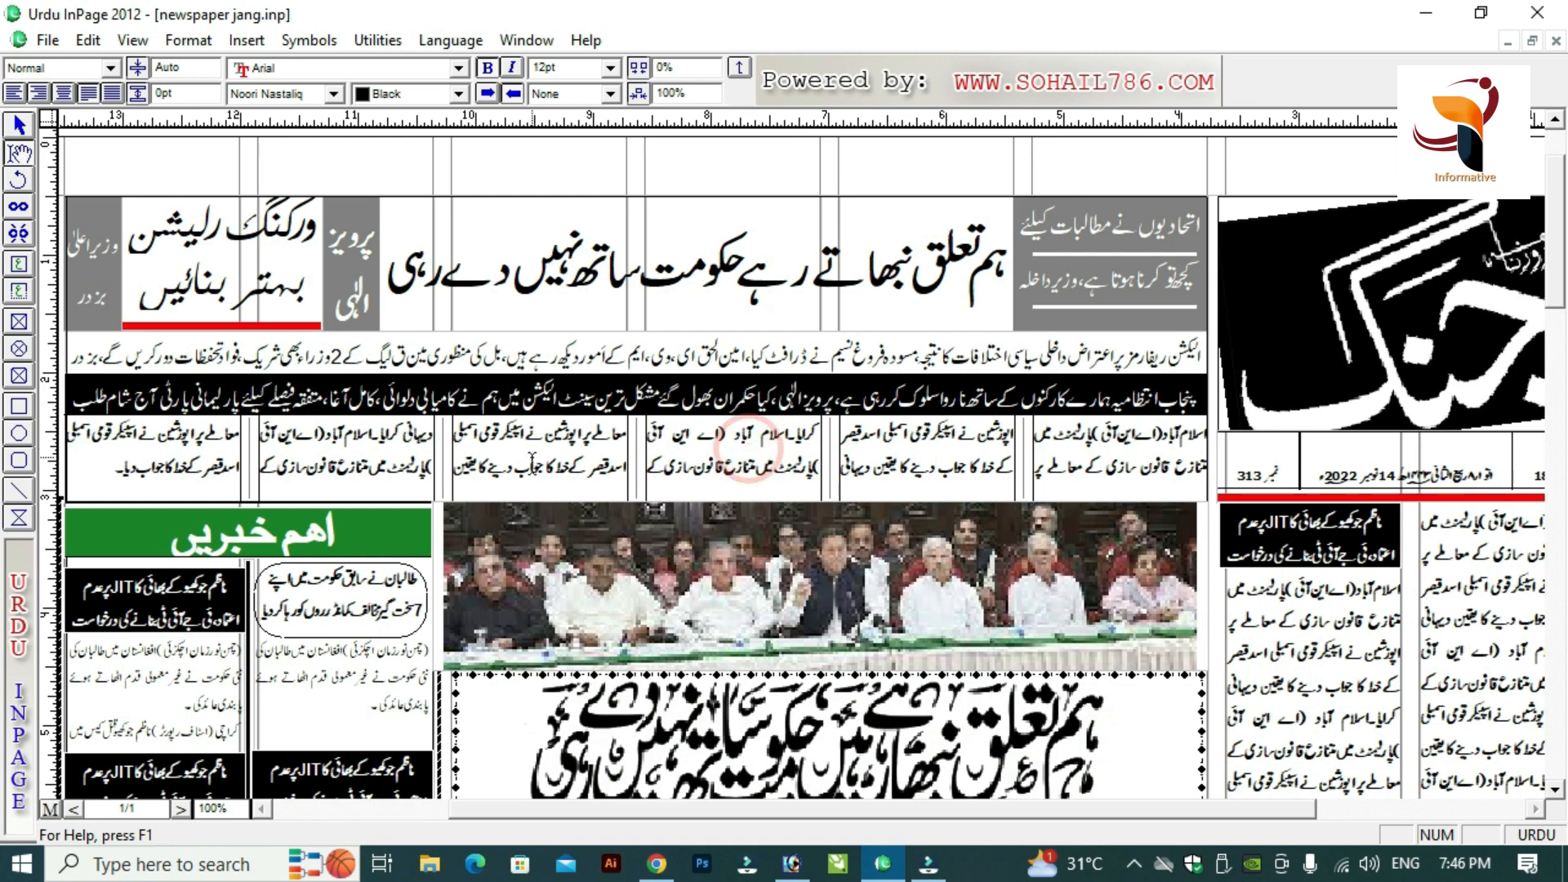
left_click(532, 460)
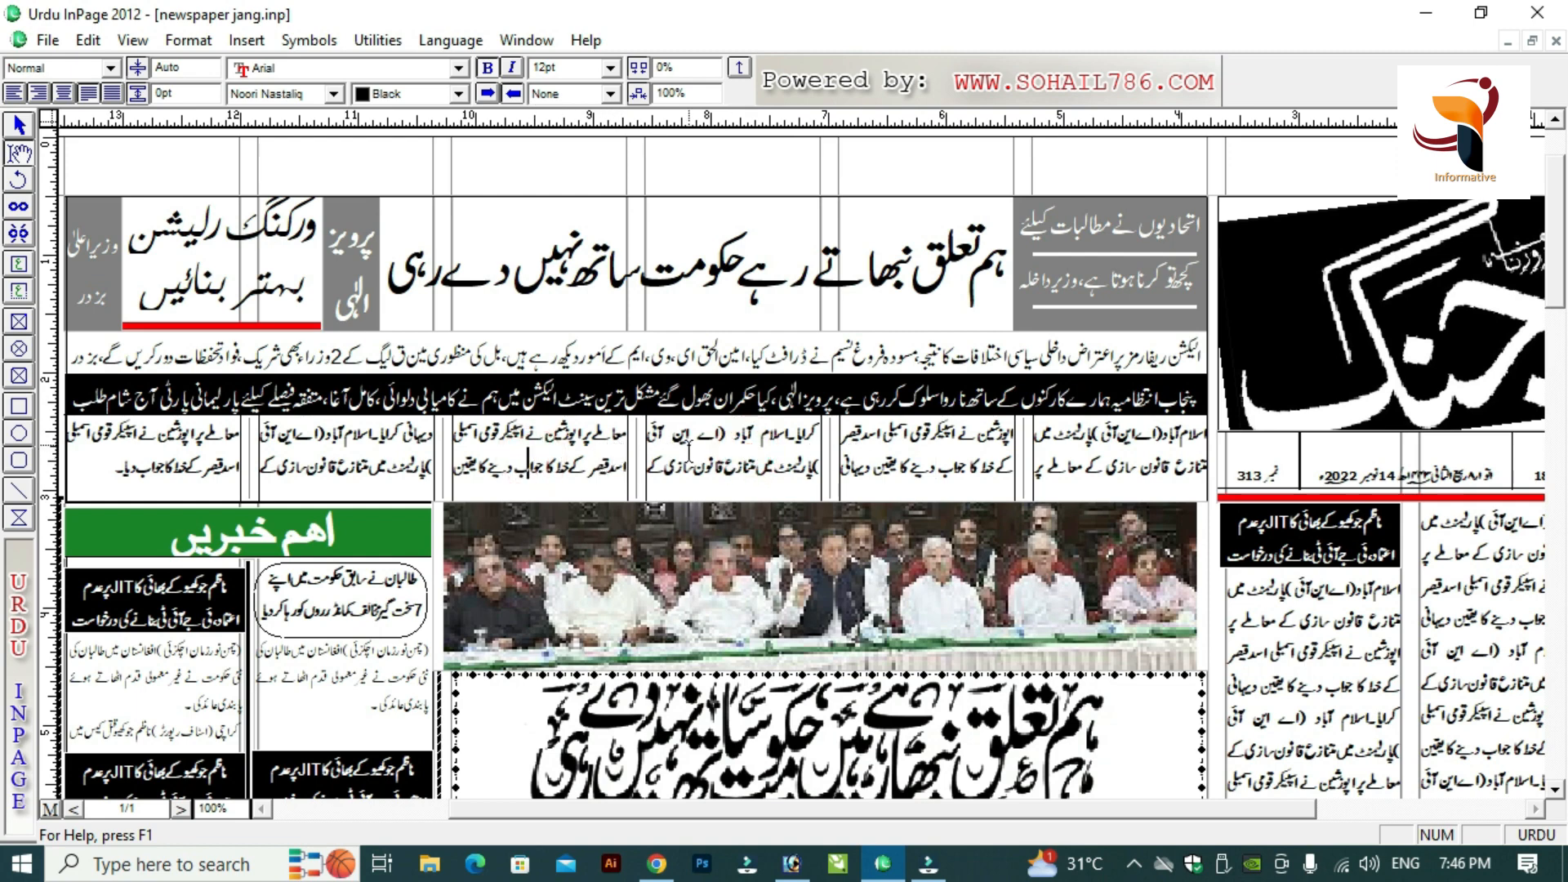
left_click(716, 442)
left_click_drag(811, 272, 423, 299)
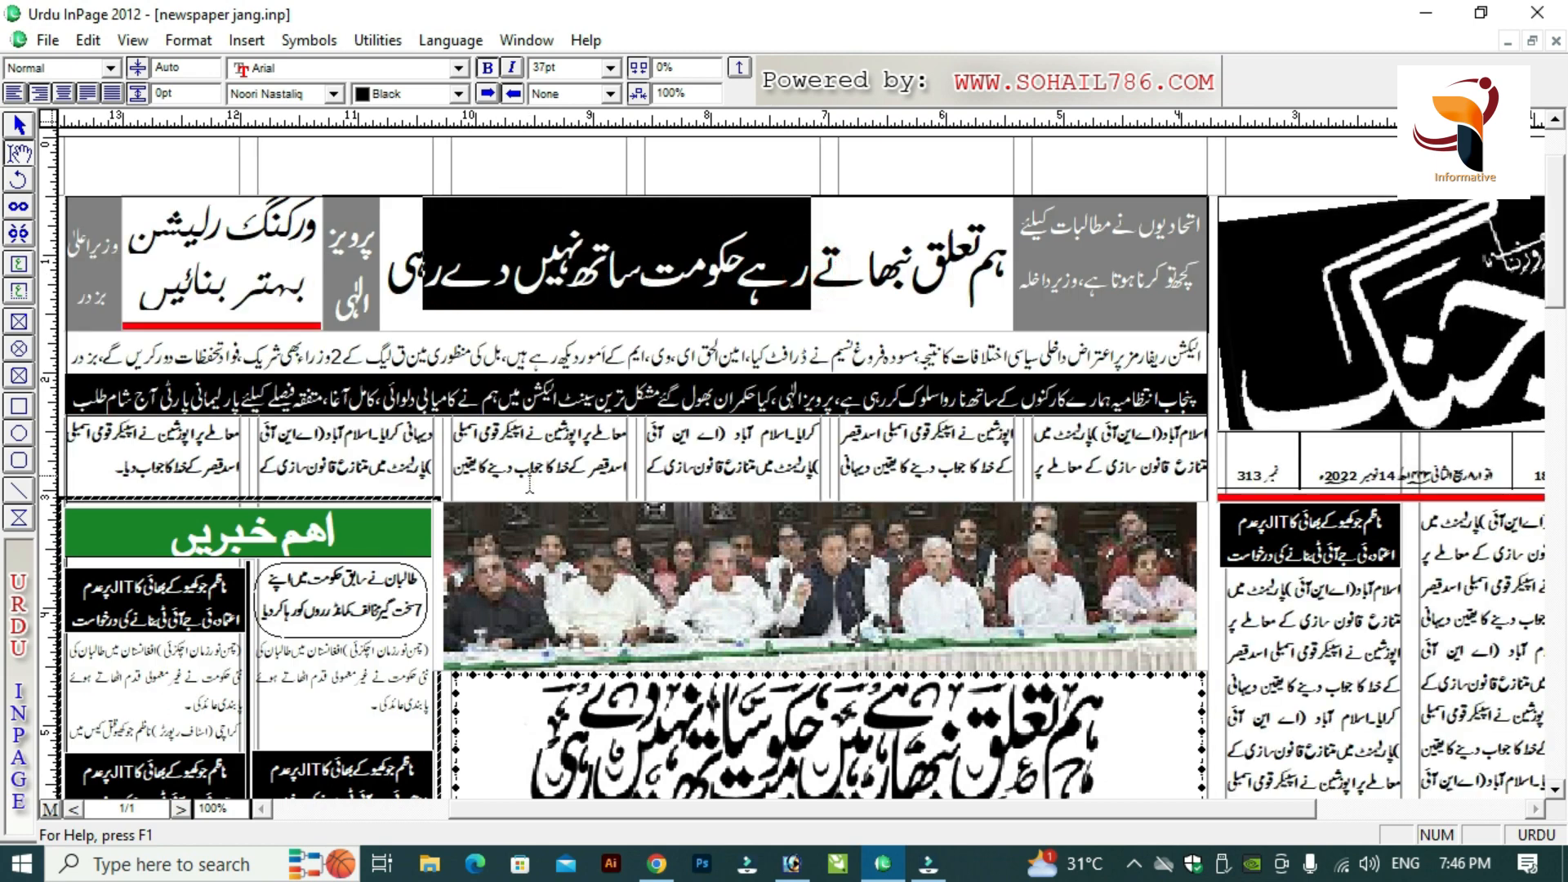
left_click(529, 482)
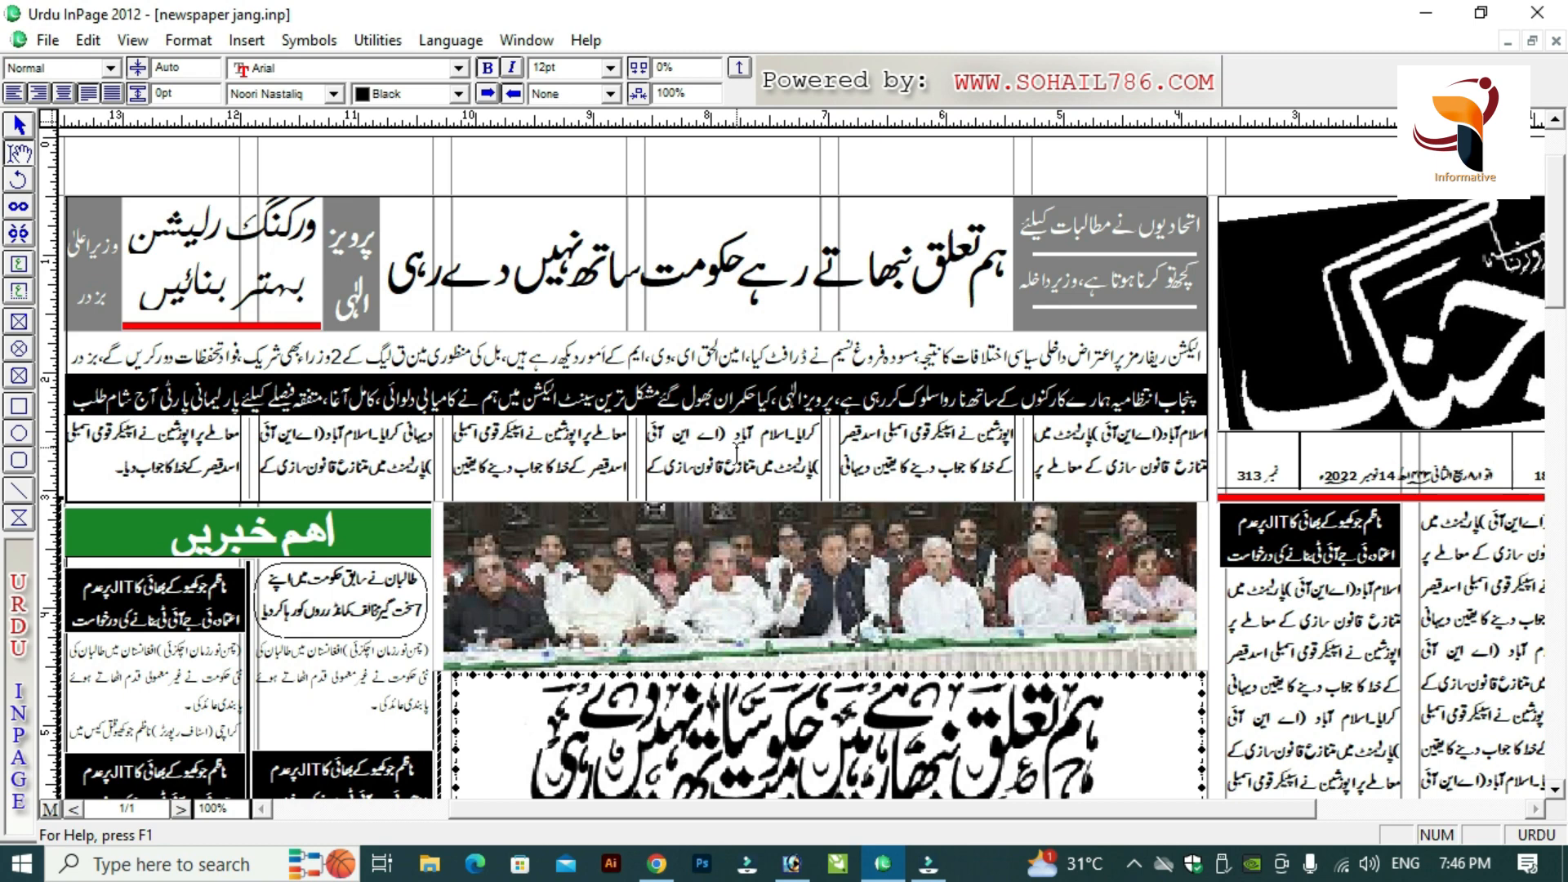
Examine the picture headline below the group photo at 200% and 100%, and the surrounding page layout up to the masthead.
scroll(778, 602, "down", 3)
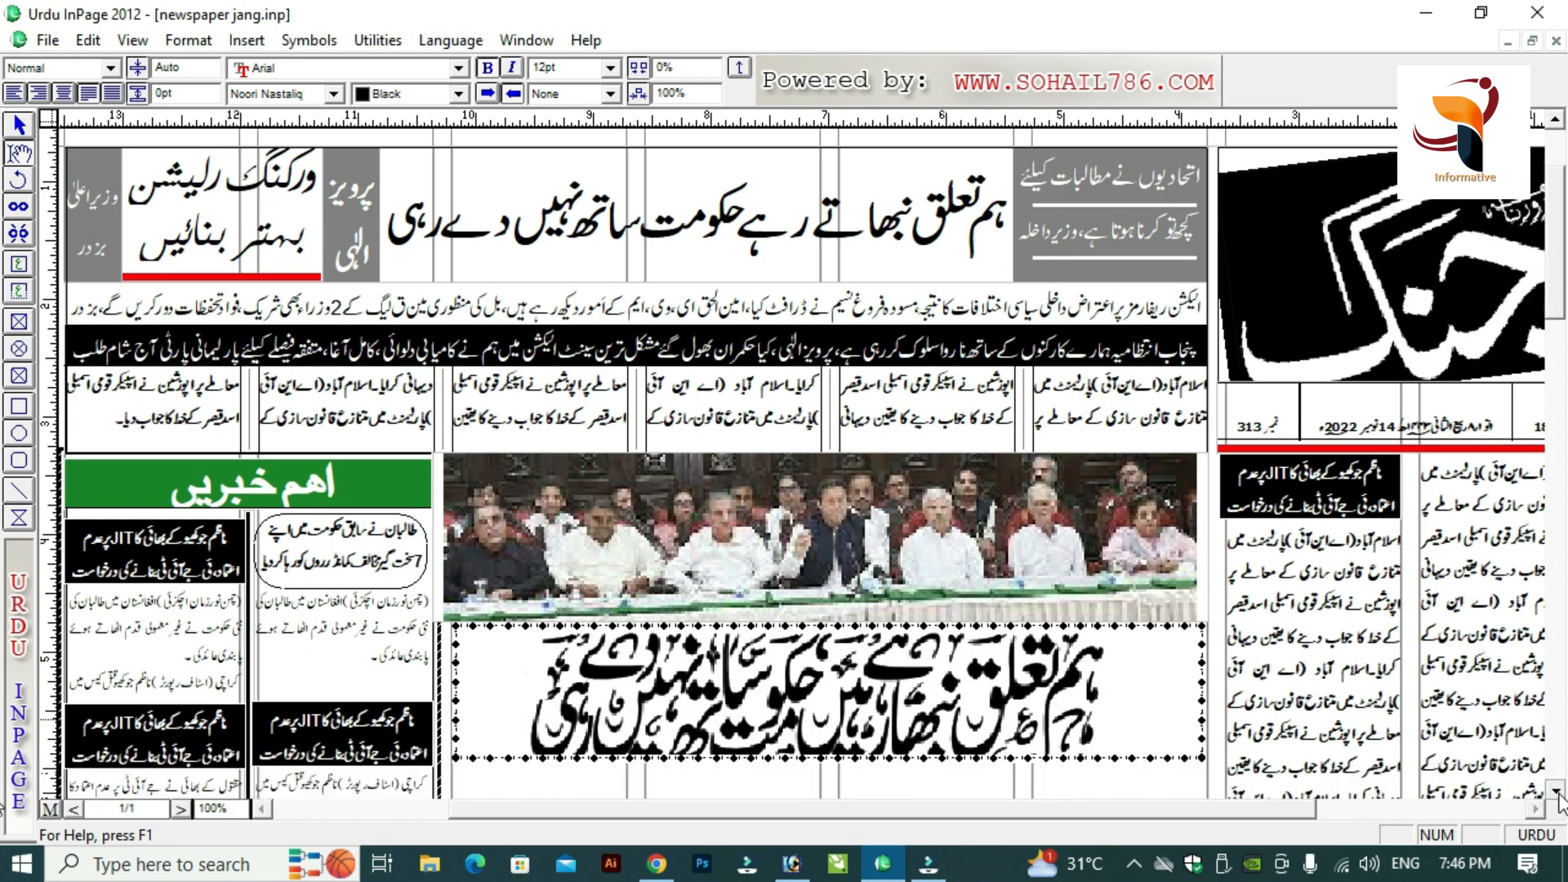
left_click(779, 602)
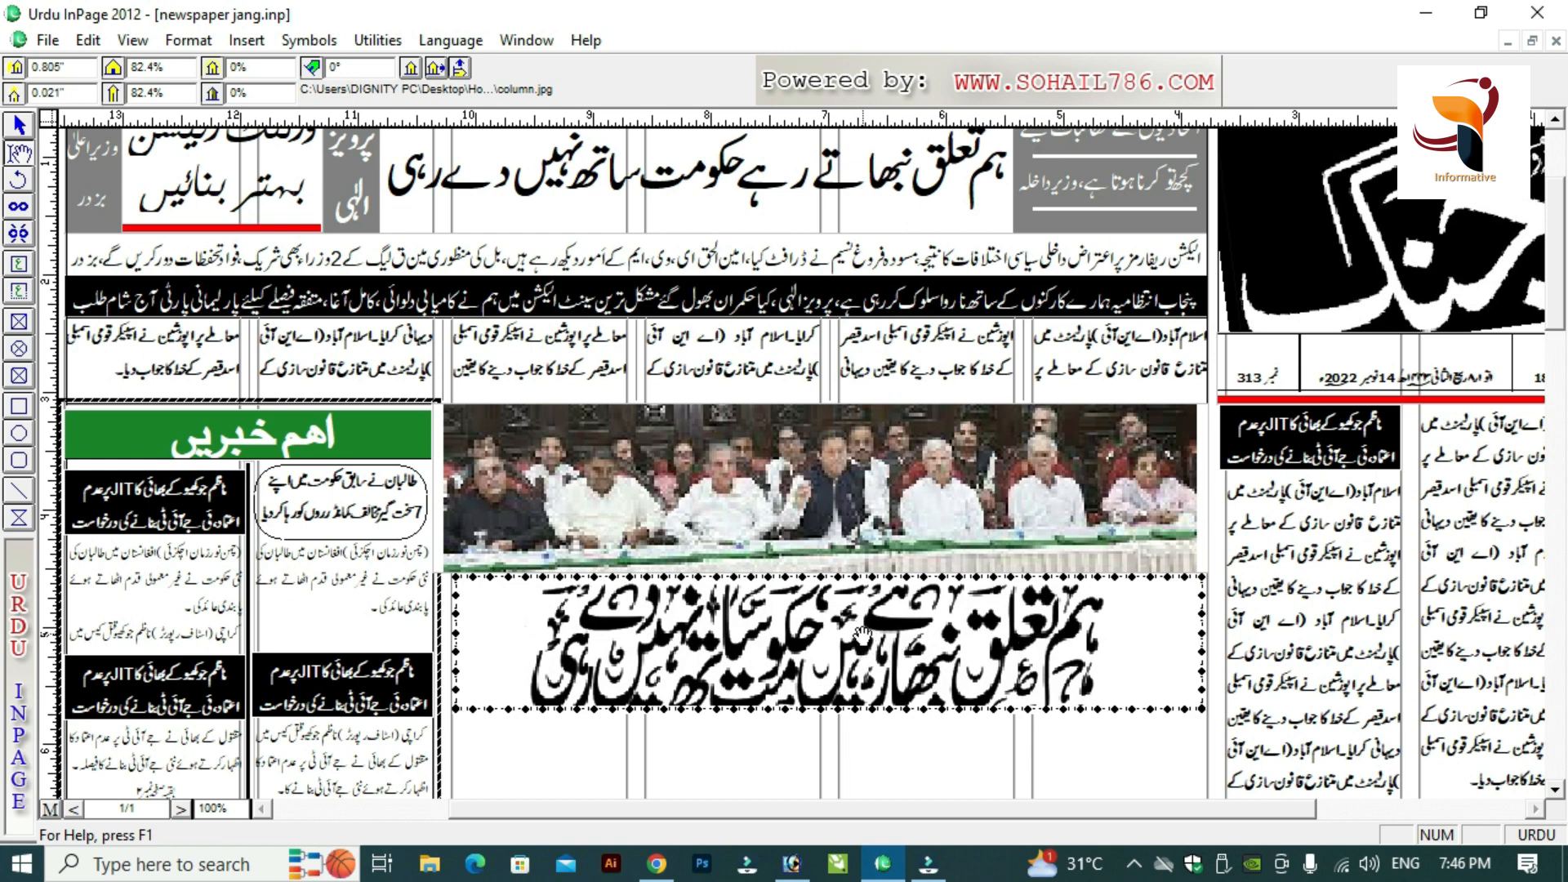
key("ctrl+2")
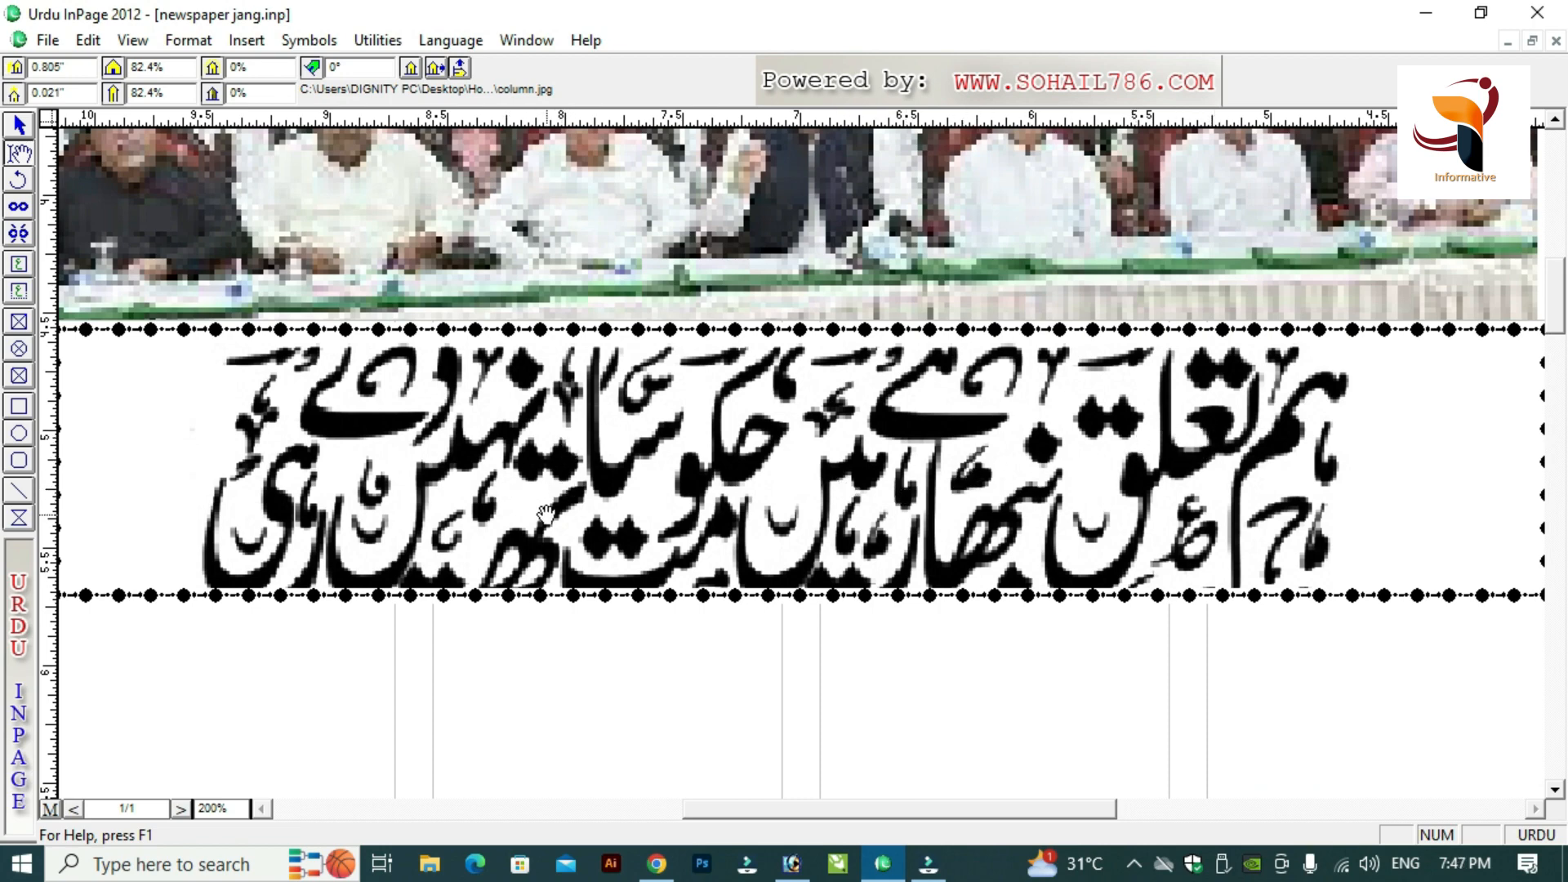
key("ctrl+1")
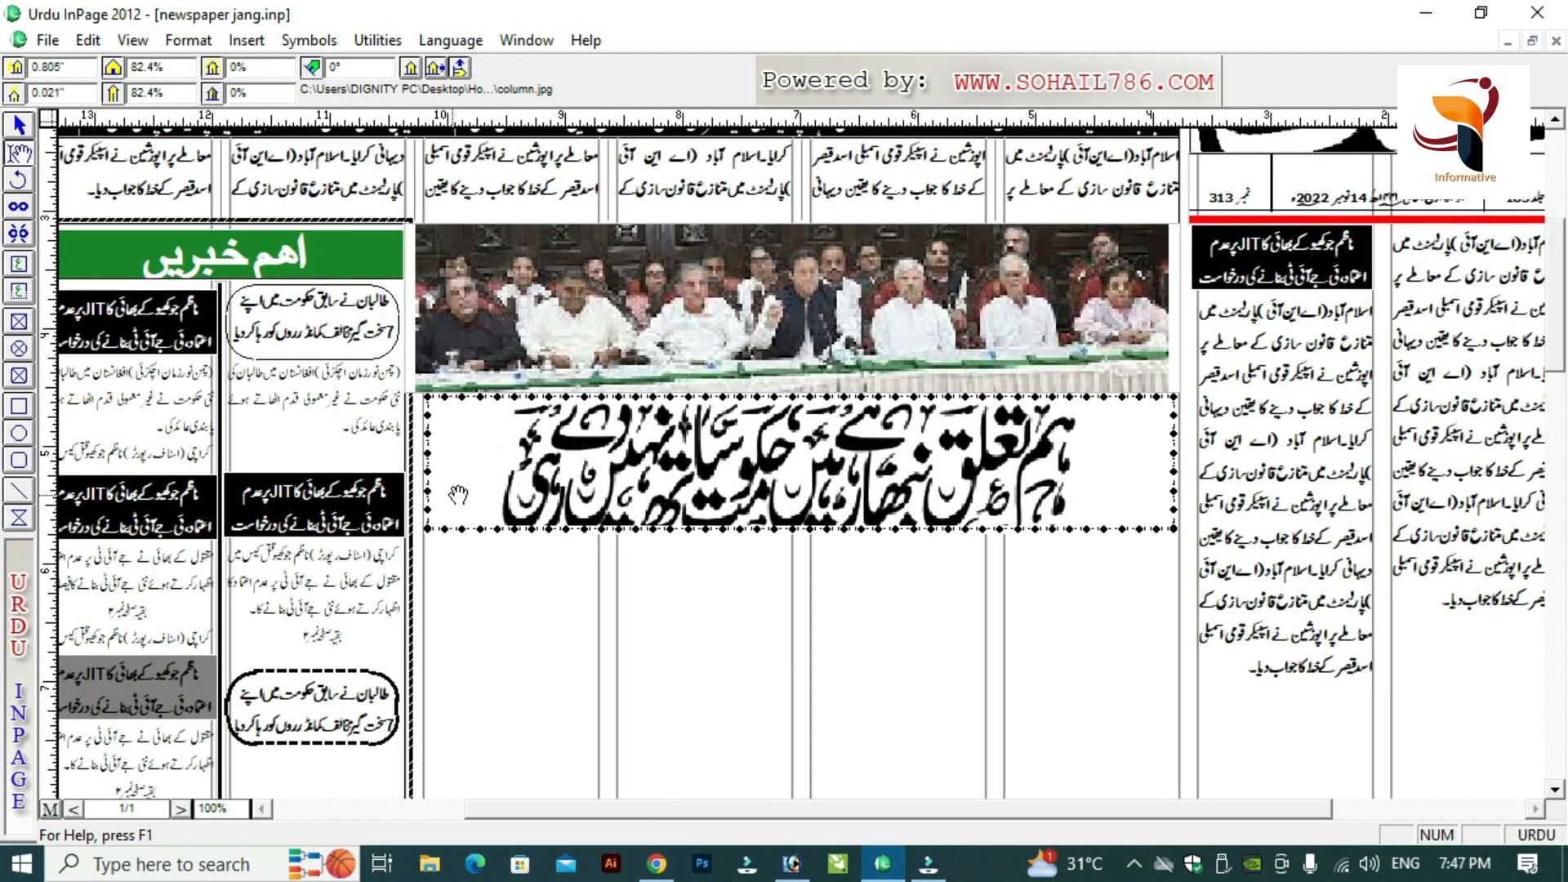
key("ctrl+5")
key("ctrl+1")
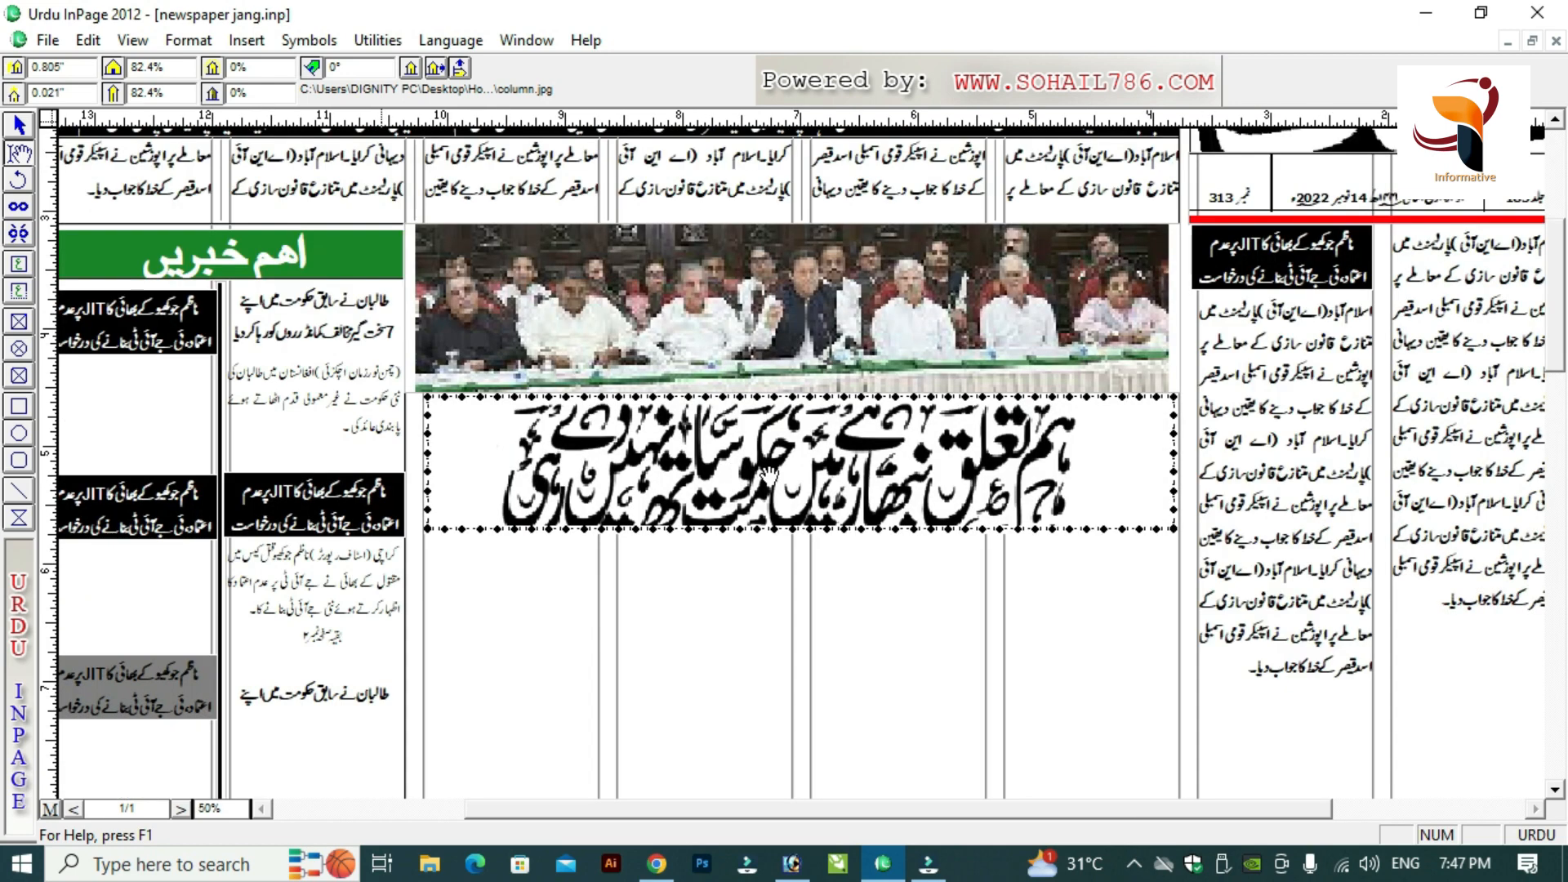
key("ctrl+5")
key("ctrl+1")
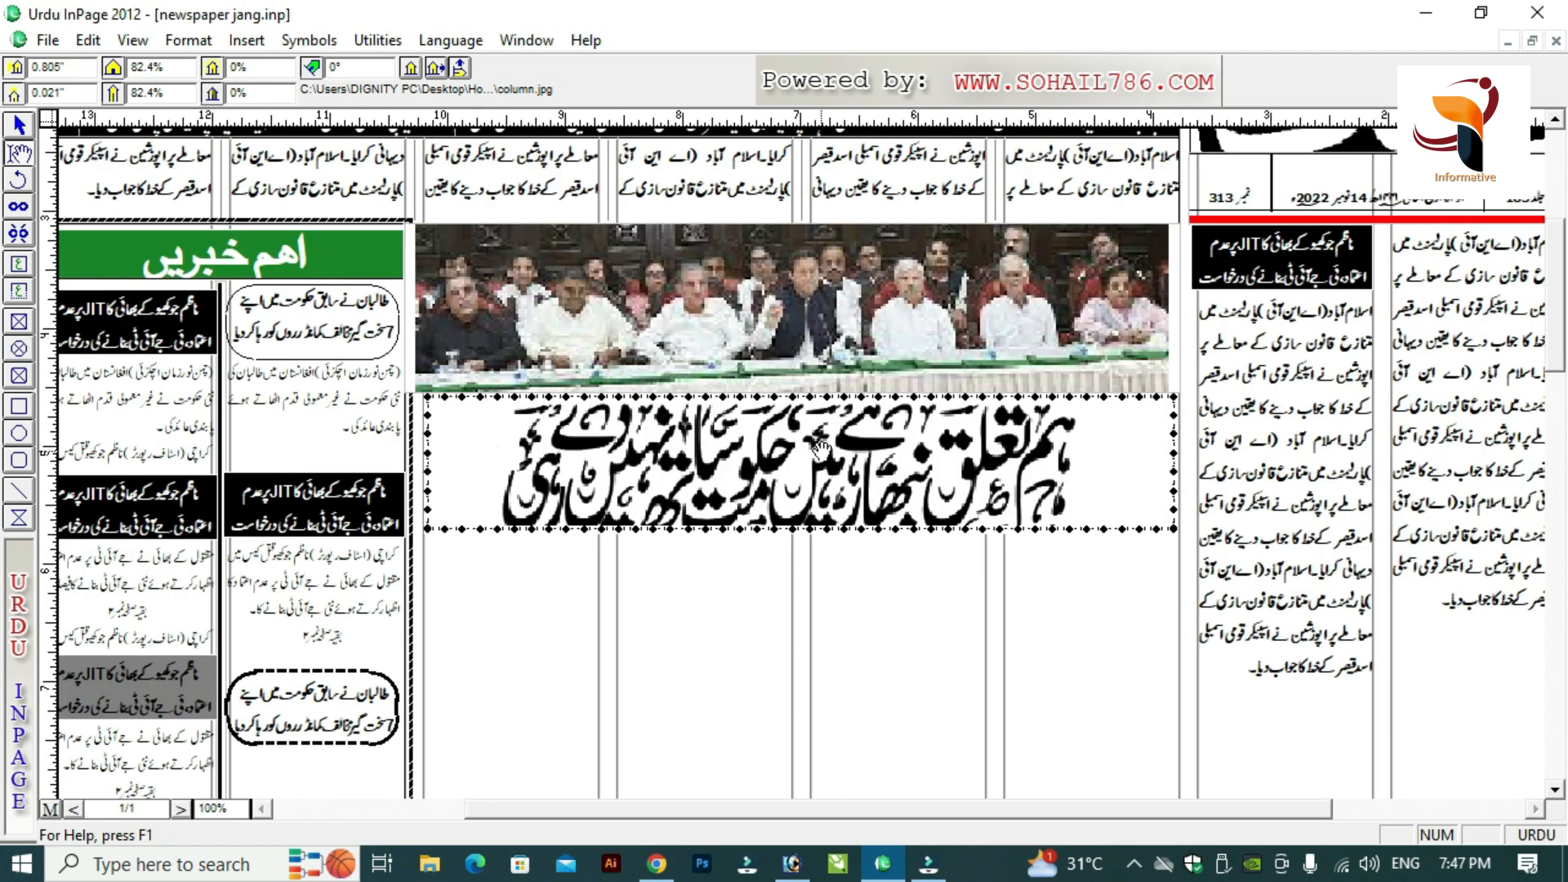
left_click(1556, 120)
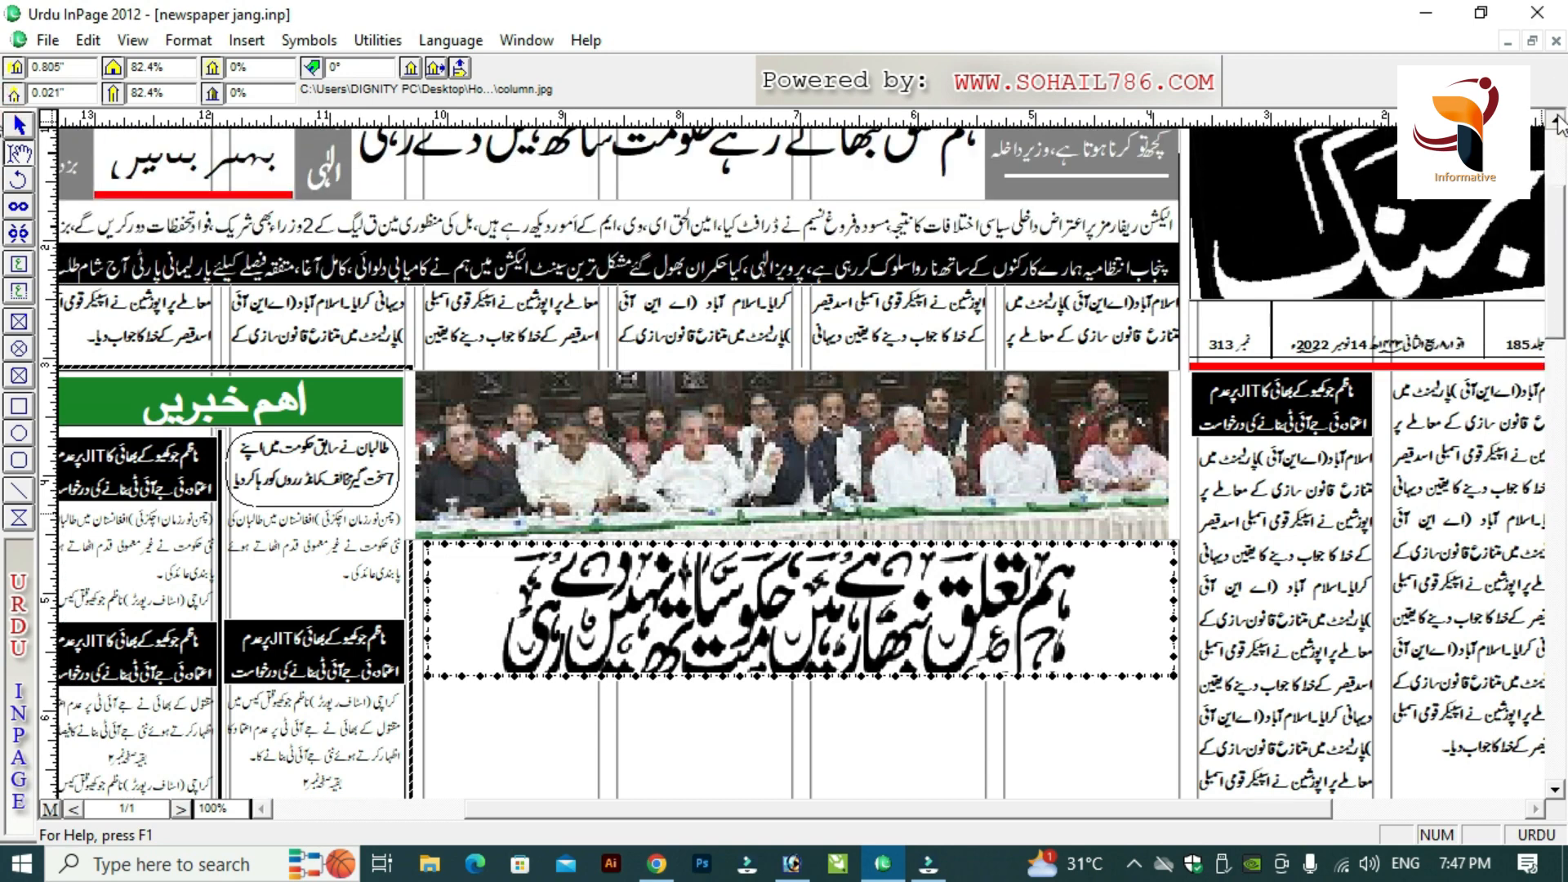
left_click(1556, 121)
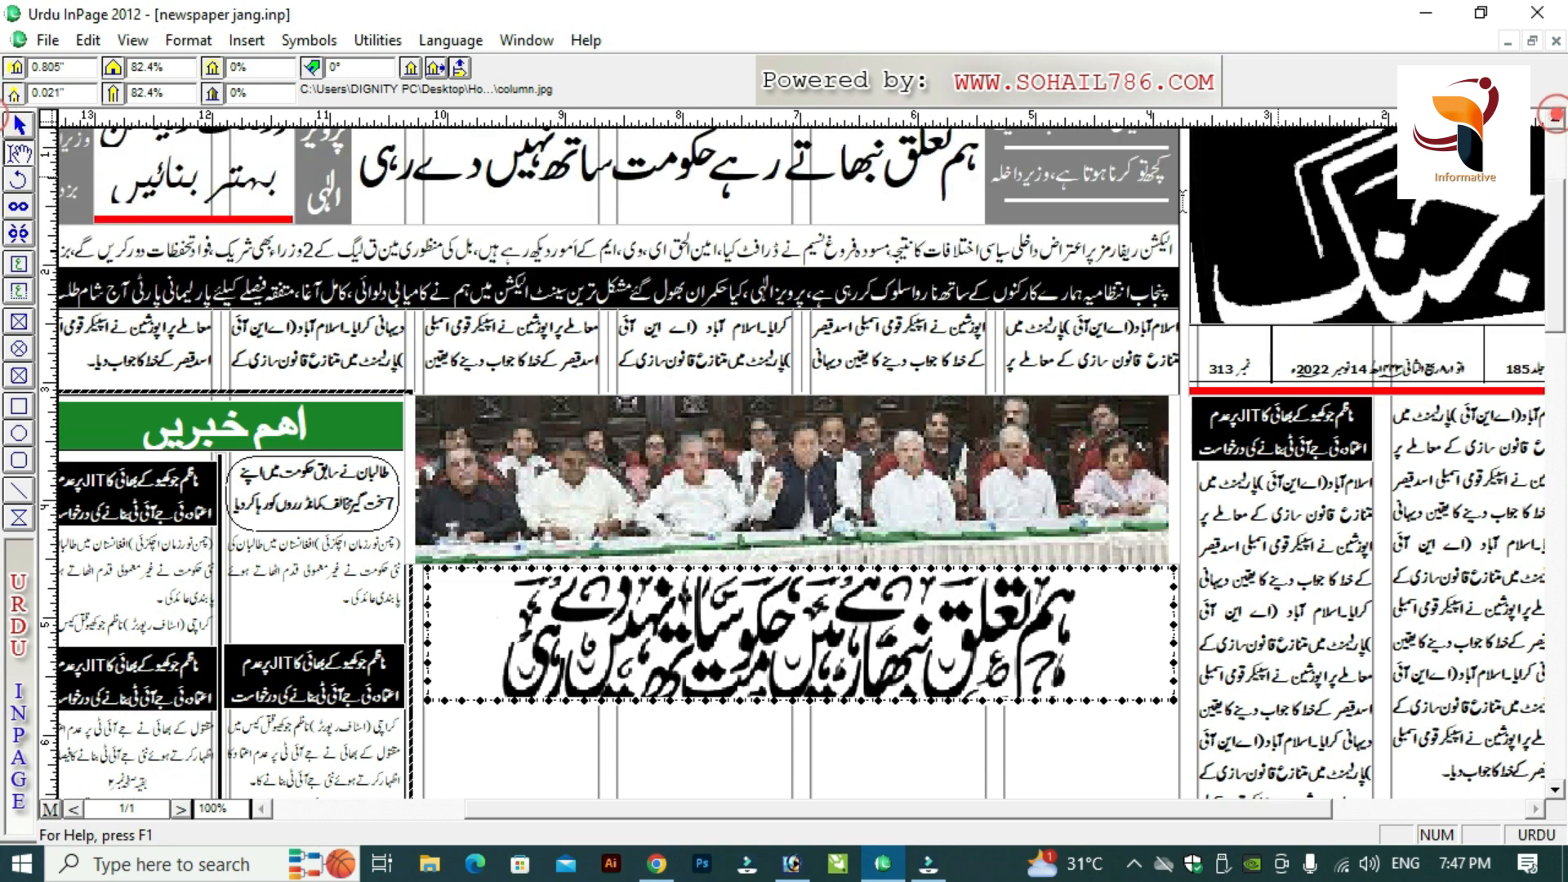
left_click(1556, 120)
left_click(1554, 125)
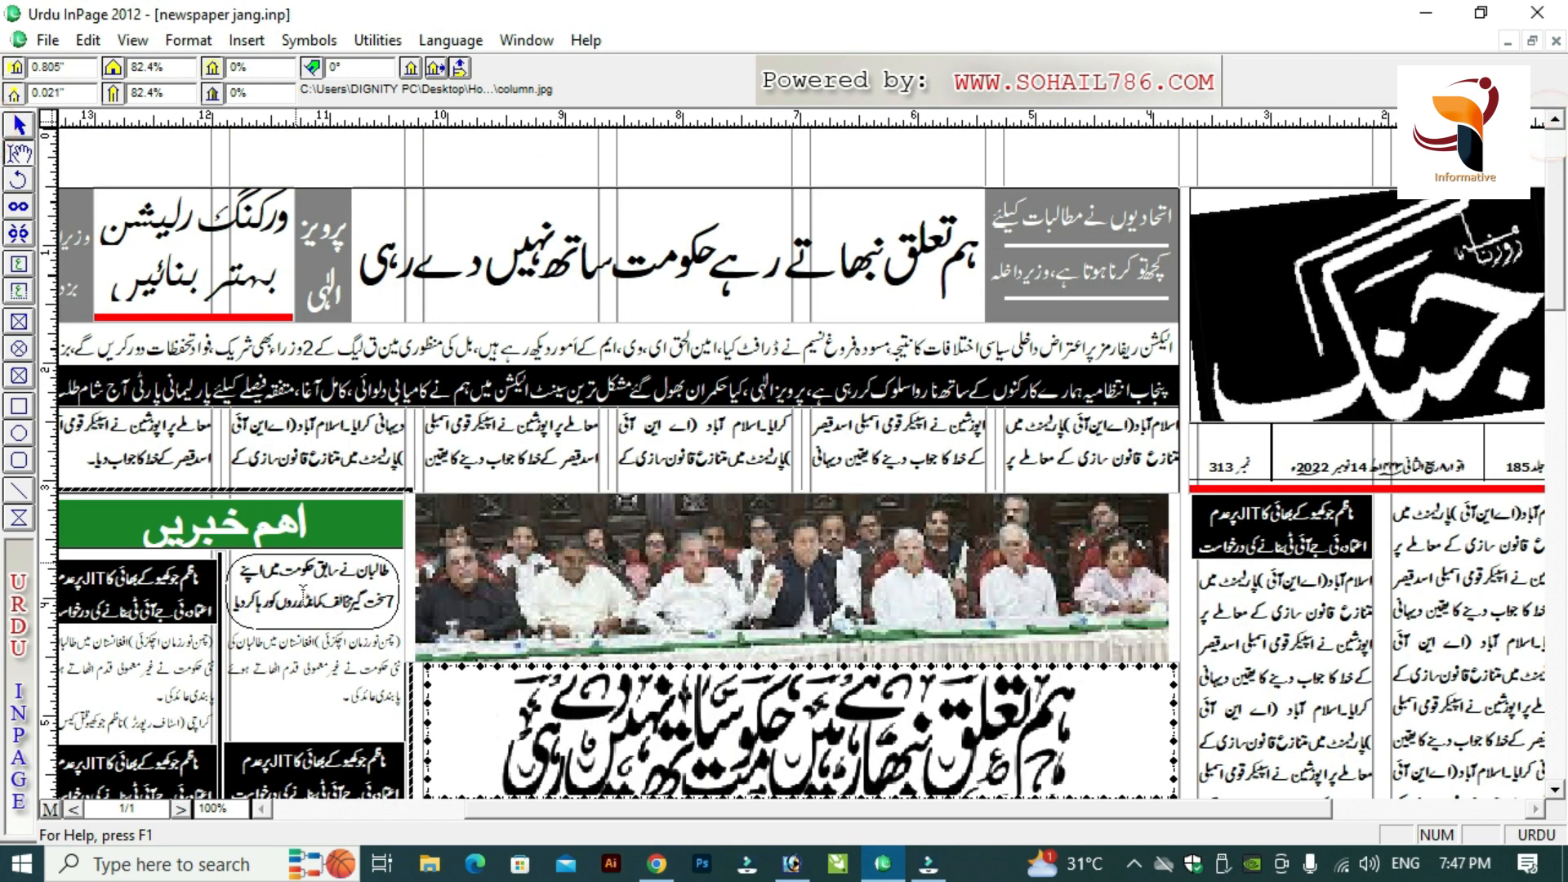
left_click(263, 809)
left_click(263, 809)
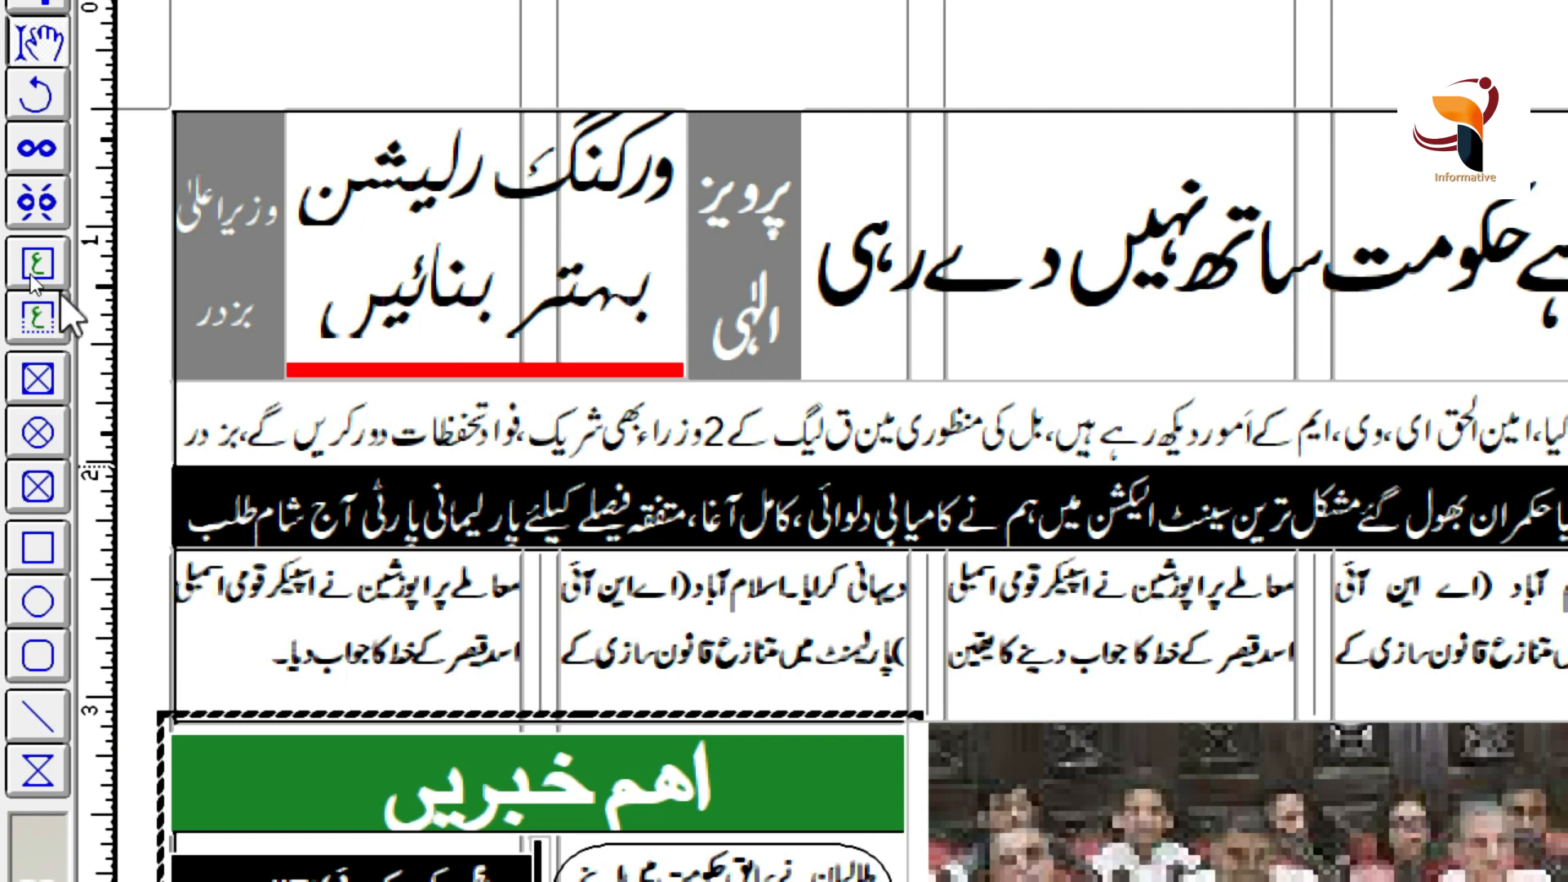
Look through the two text box tools and the rectangular picture box tool used for building the page.
left_click(41, 263)
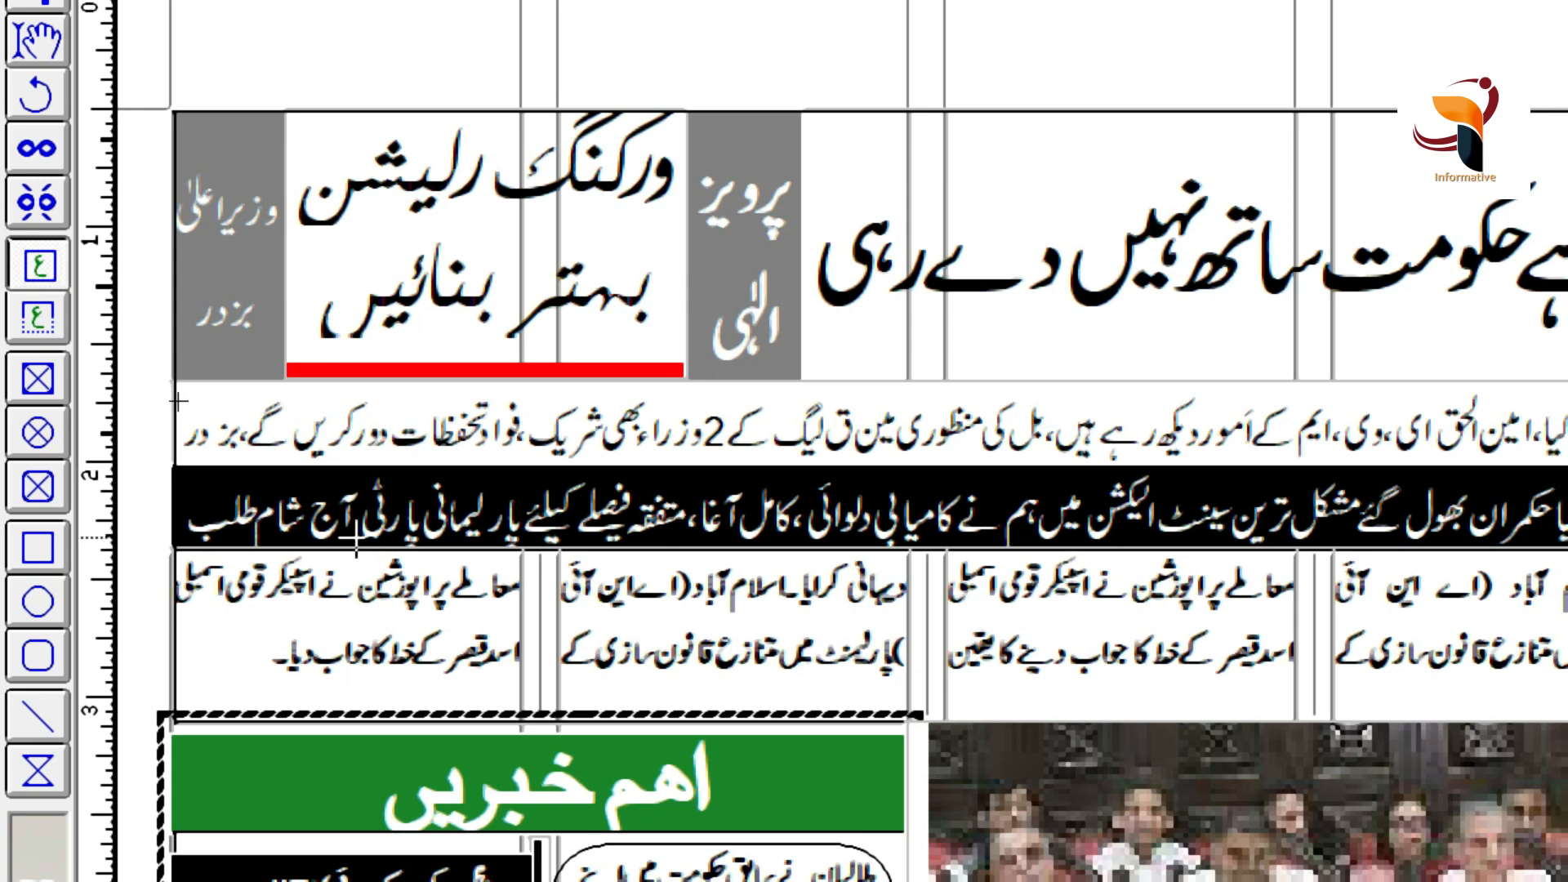
left_click(41, 319)
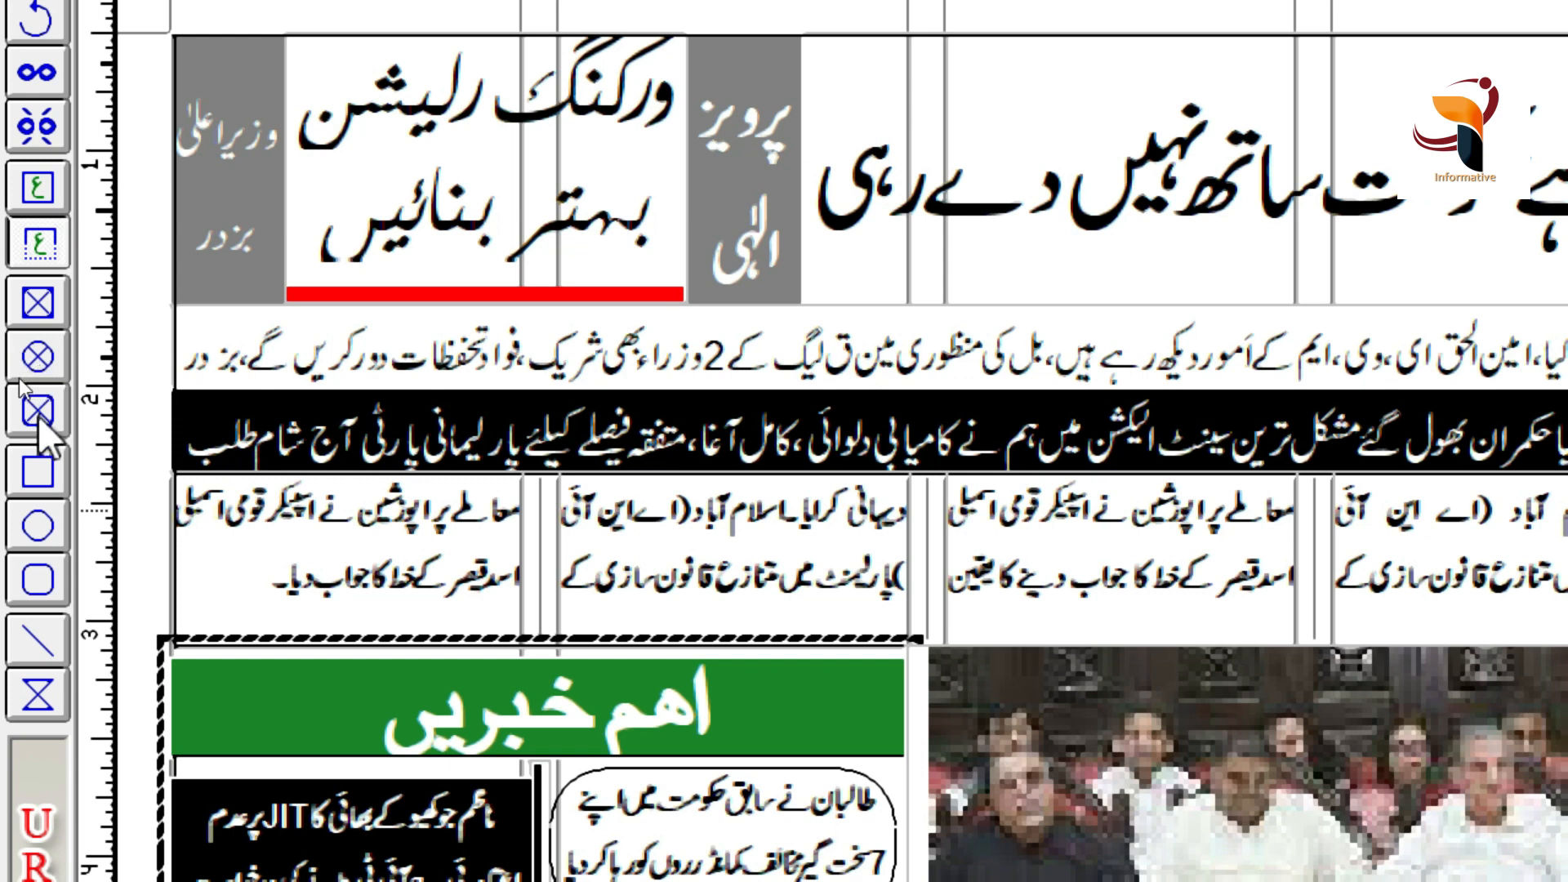
left_click(40, 304)
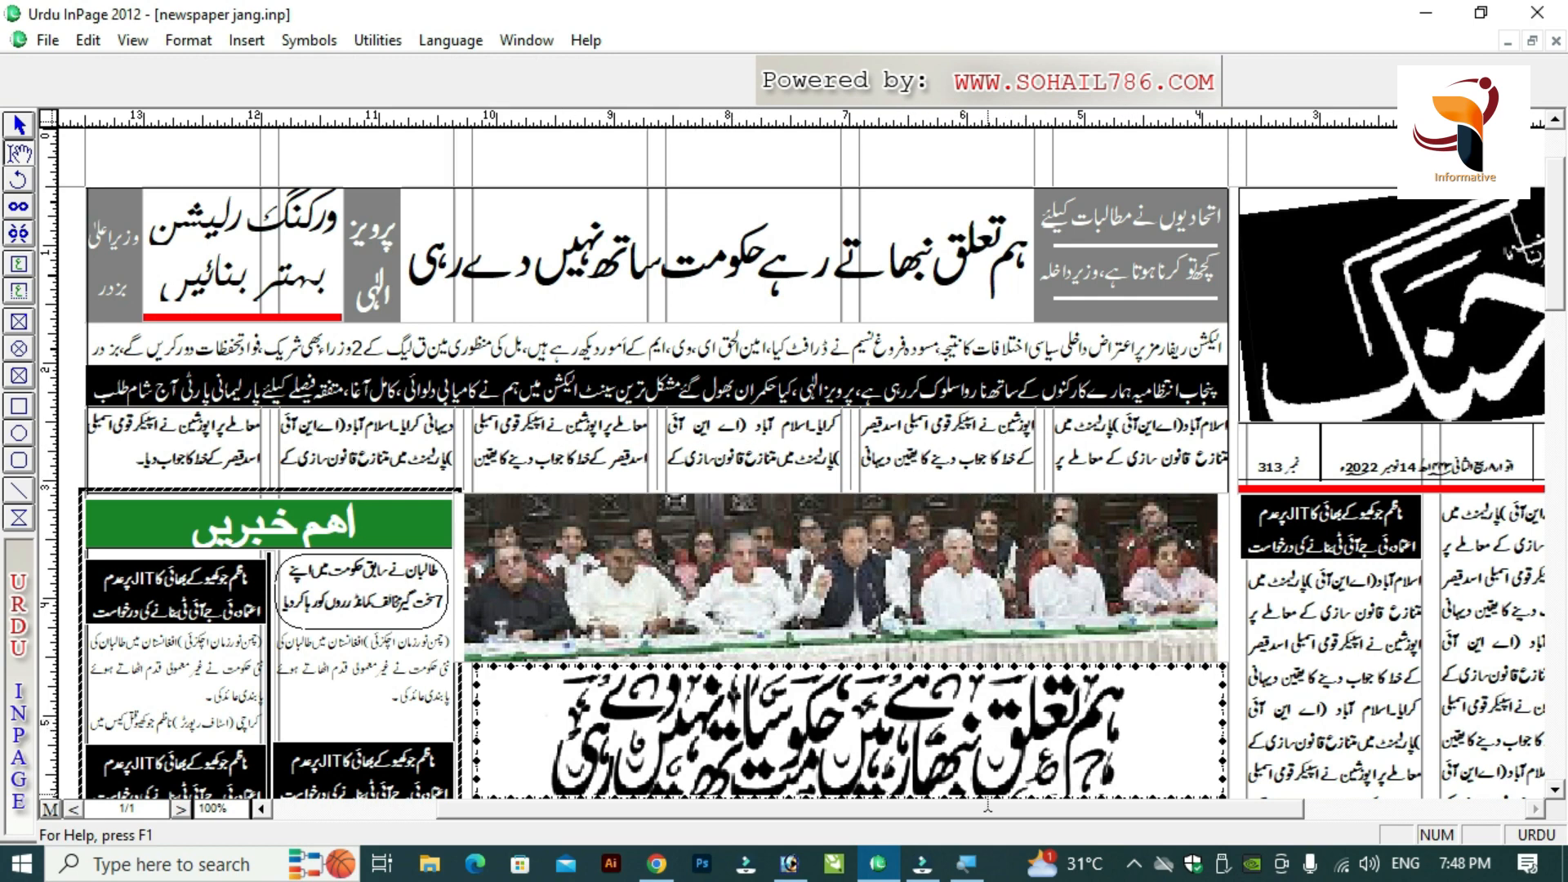
Examine how the lead story's text runs across the columns, and view the overall page layout at 50%.
left_click(1555, 790)
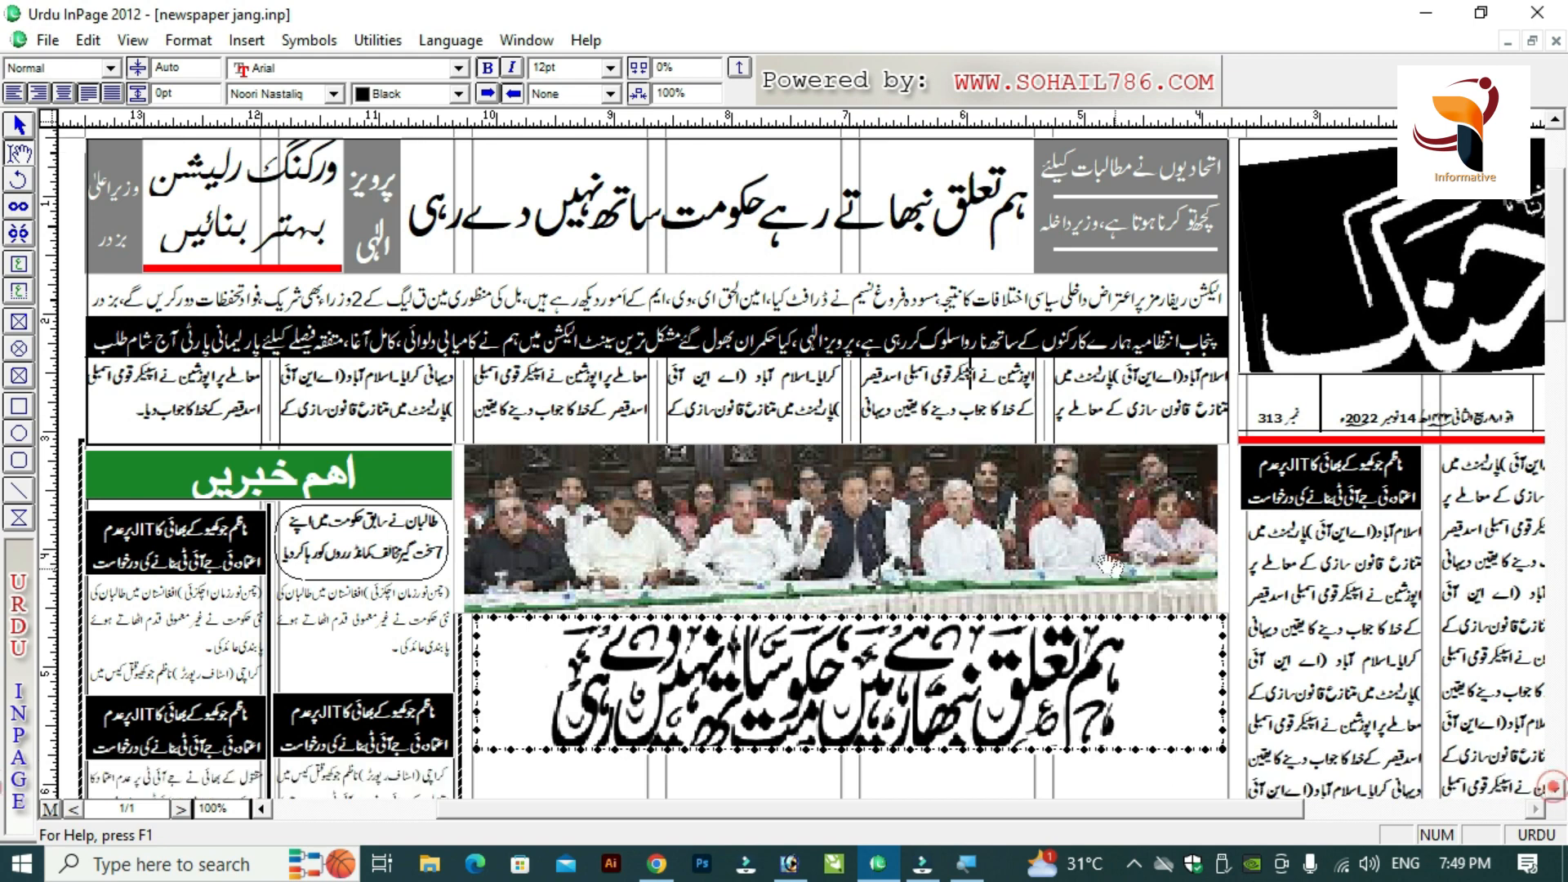
left_click(732, 393)
left_click(406, 390)
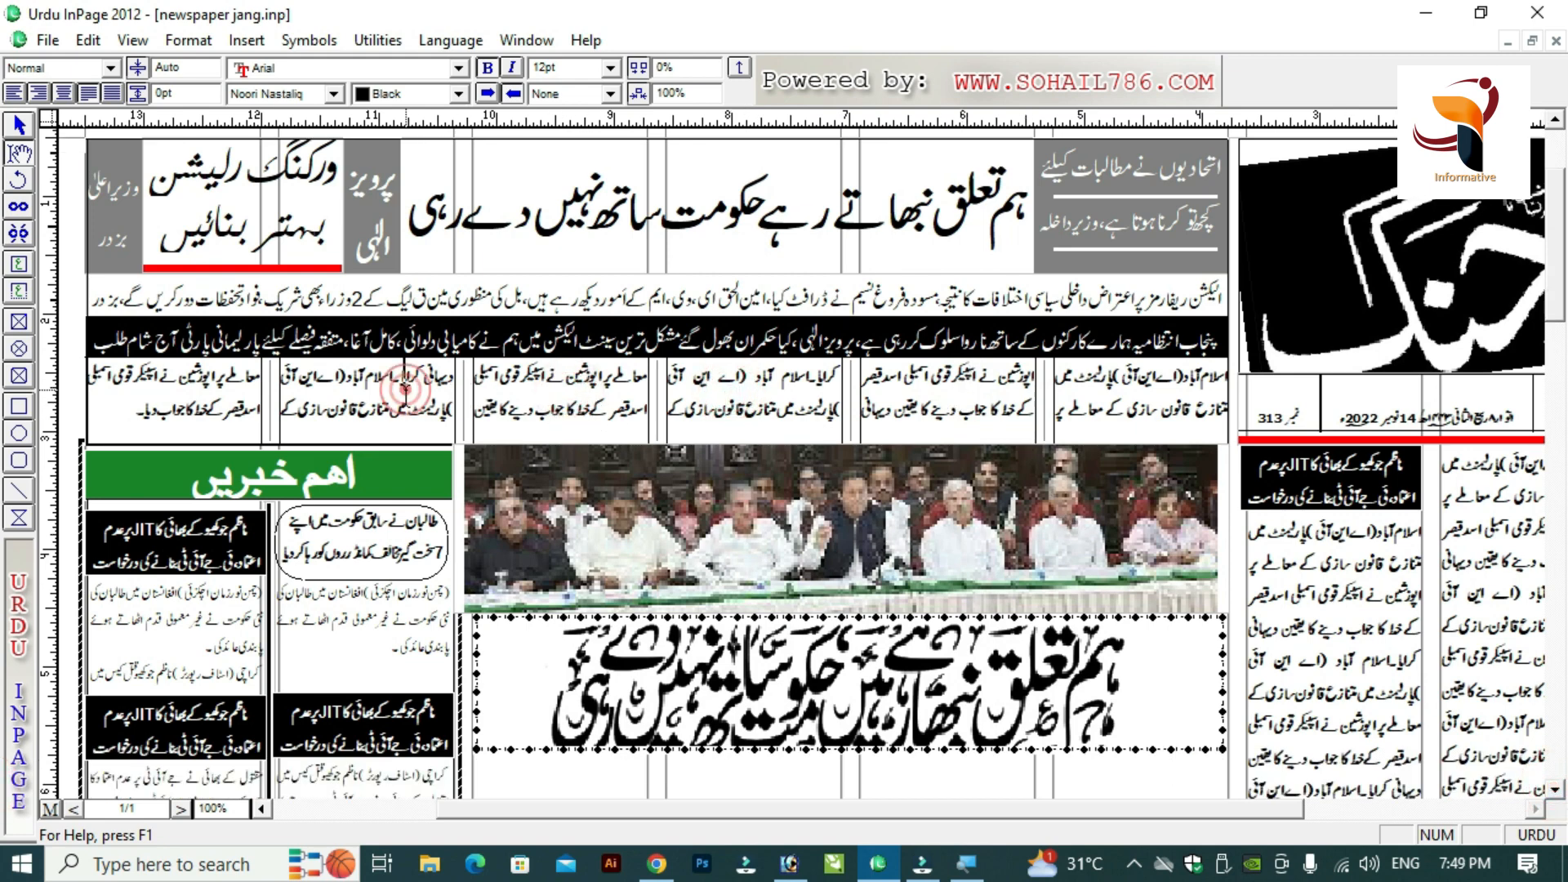
left_click(597, 402)
left_click(949, 395)
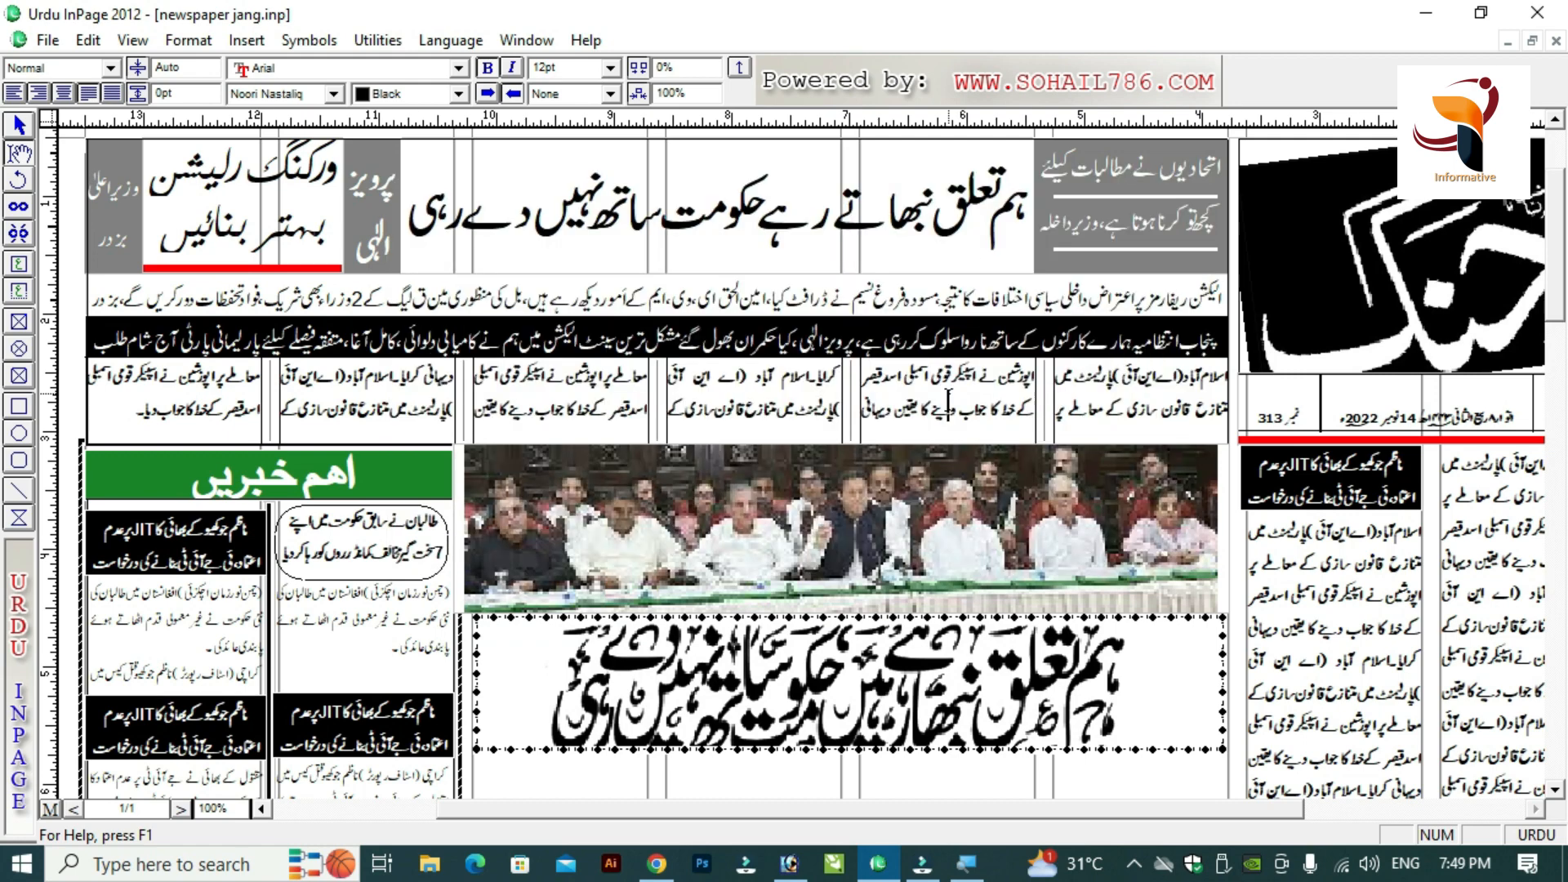
key("F5")
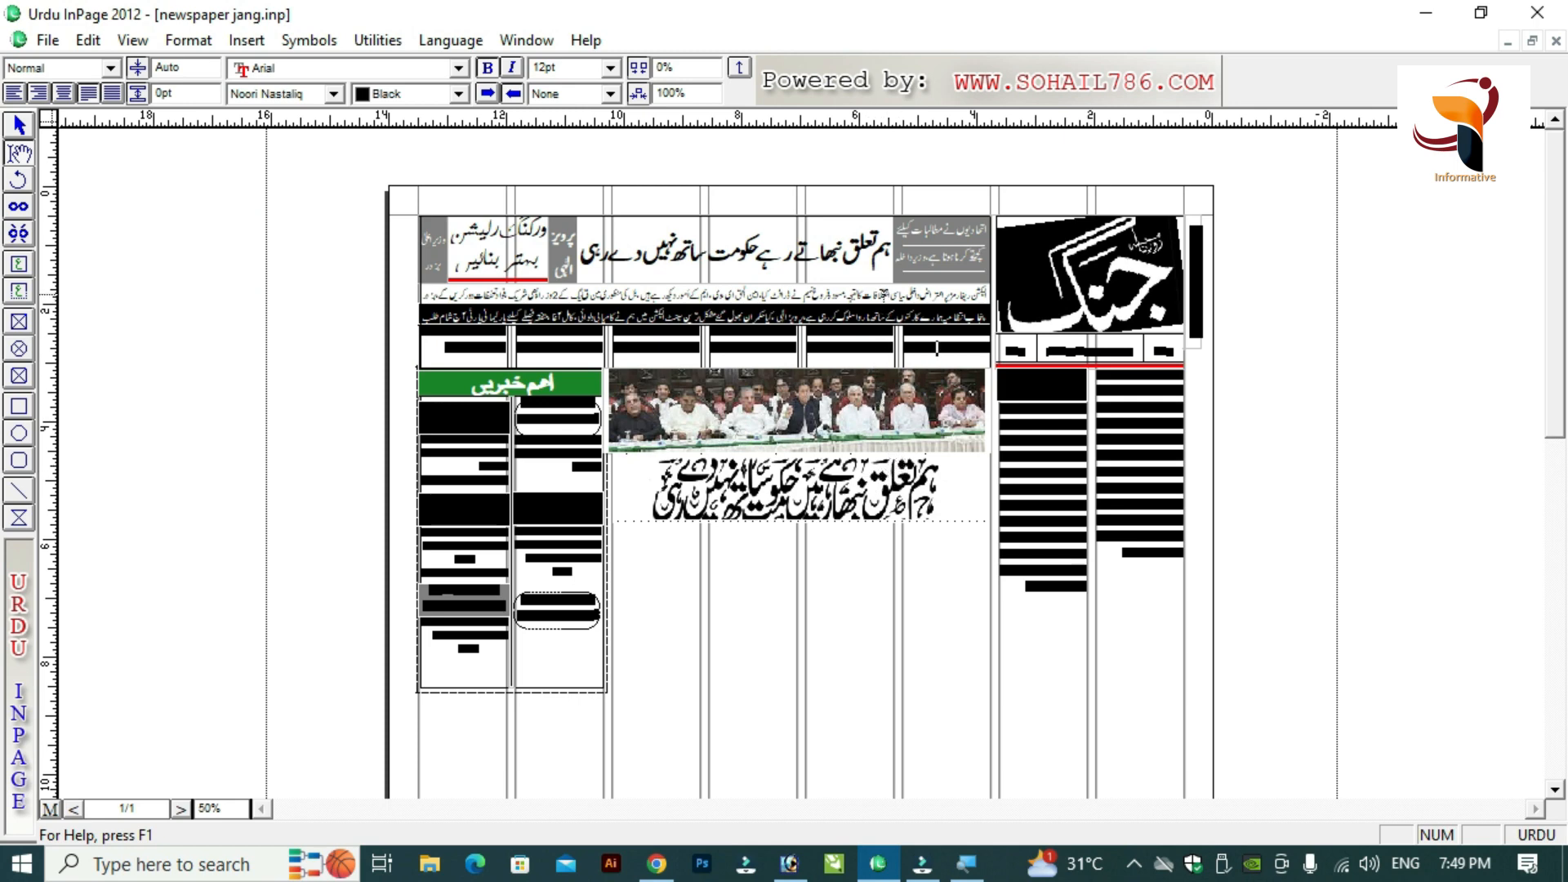
left_click(887, 294)
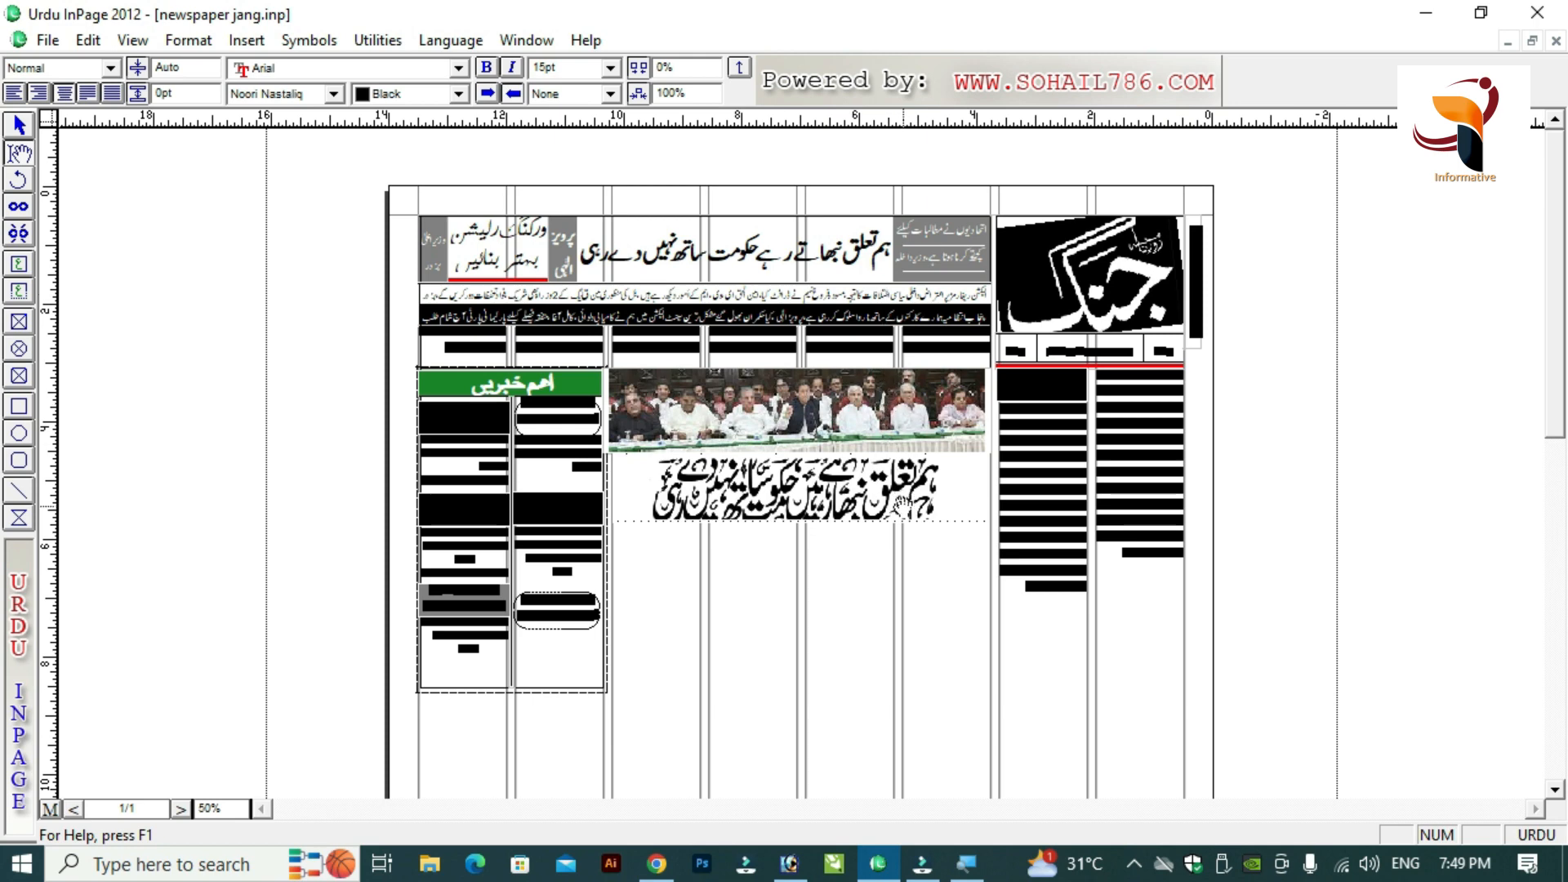
left_click(928, 708)
scroll(931, 694, "down", 1)
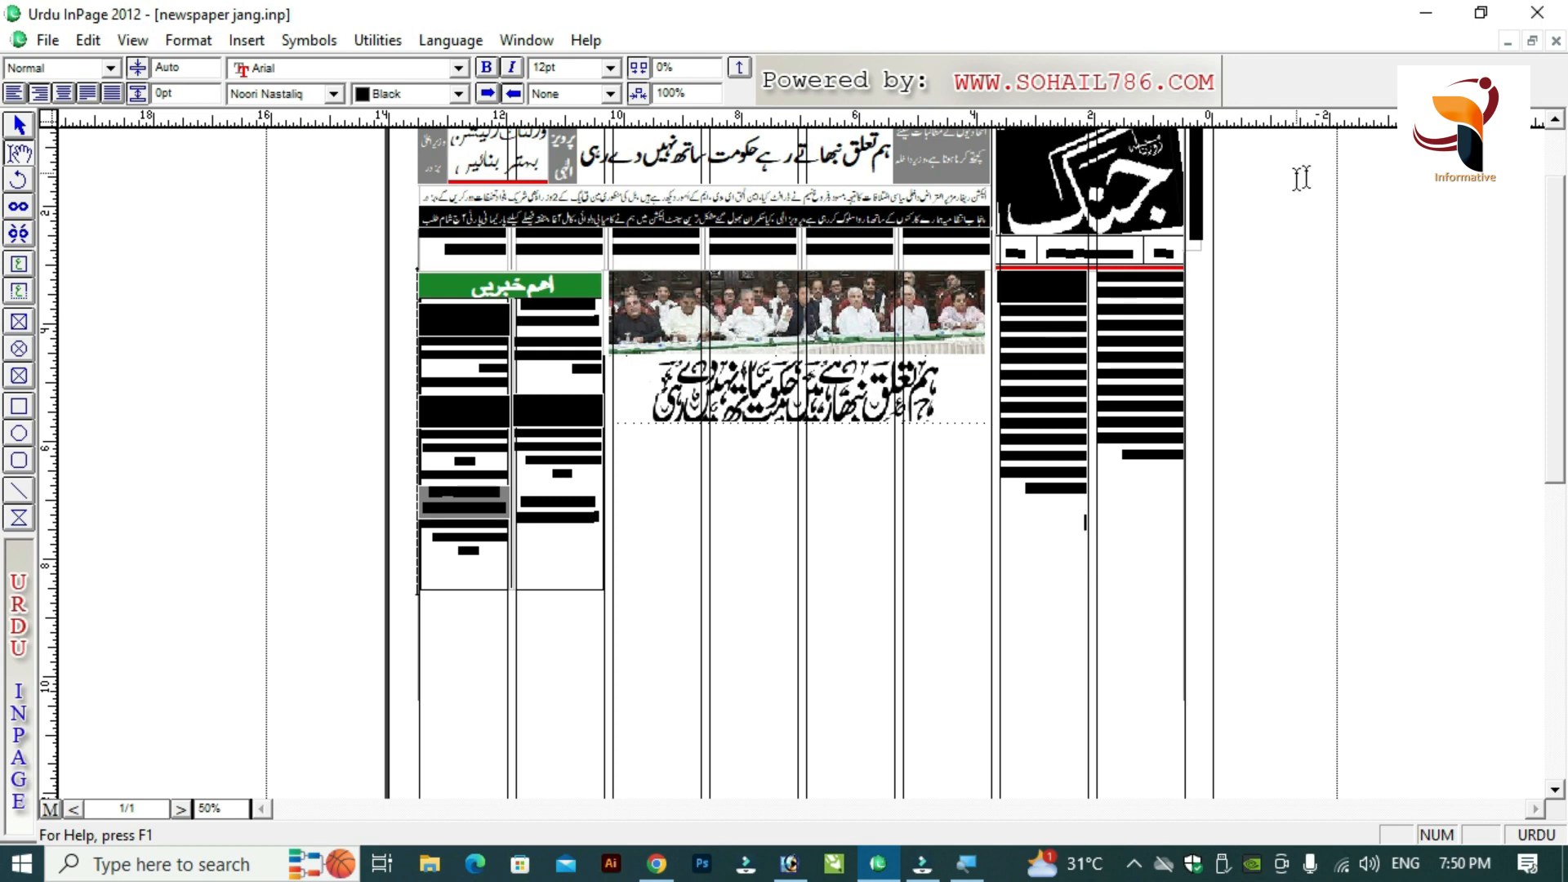
left_click(1554, 120)
left_click(1555, 120)
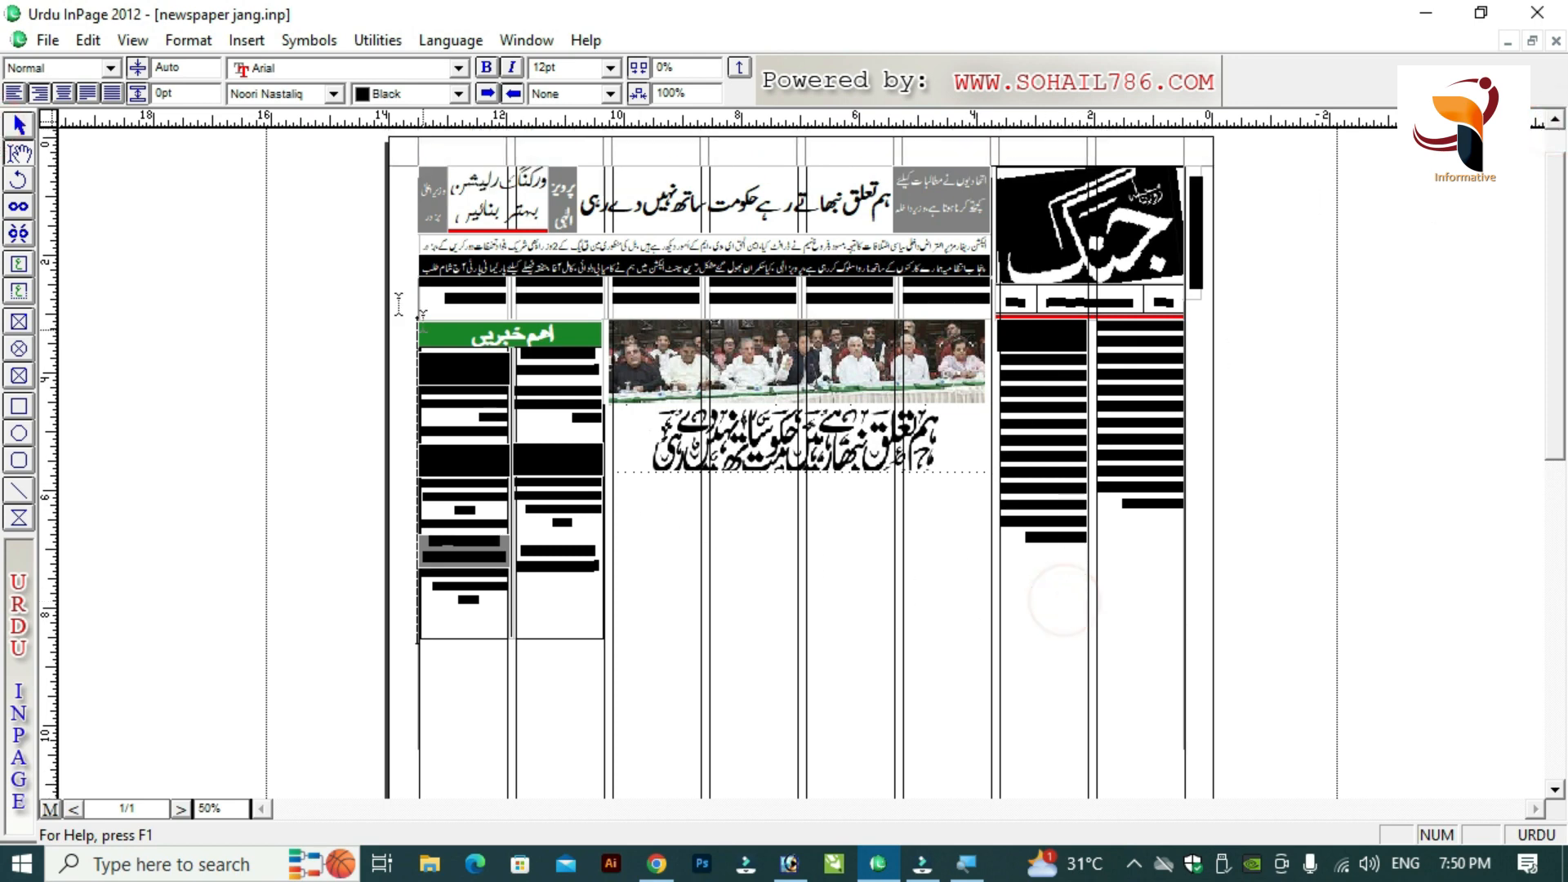
Review the document's page size, margin, column and gutter settings, and leave the page setup without changes.
left_click(188, 40)
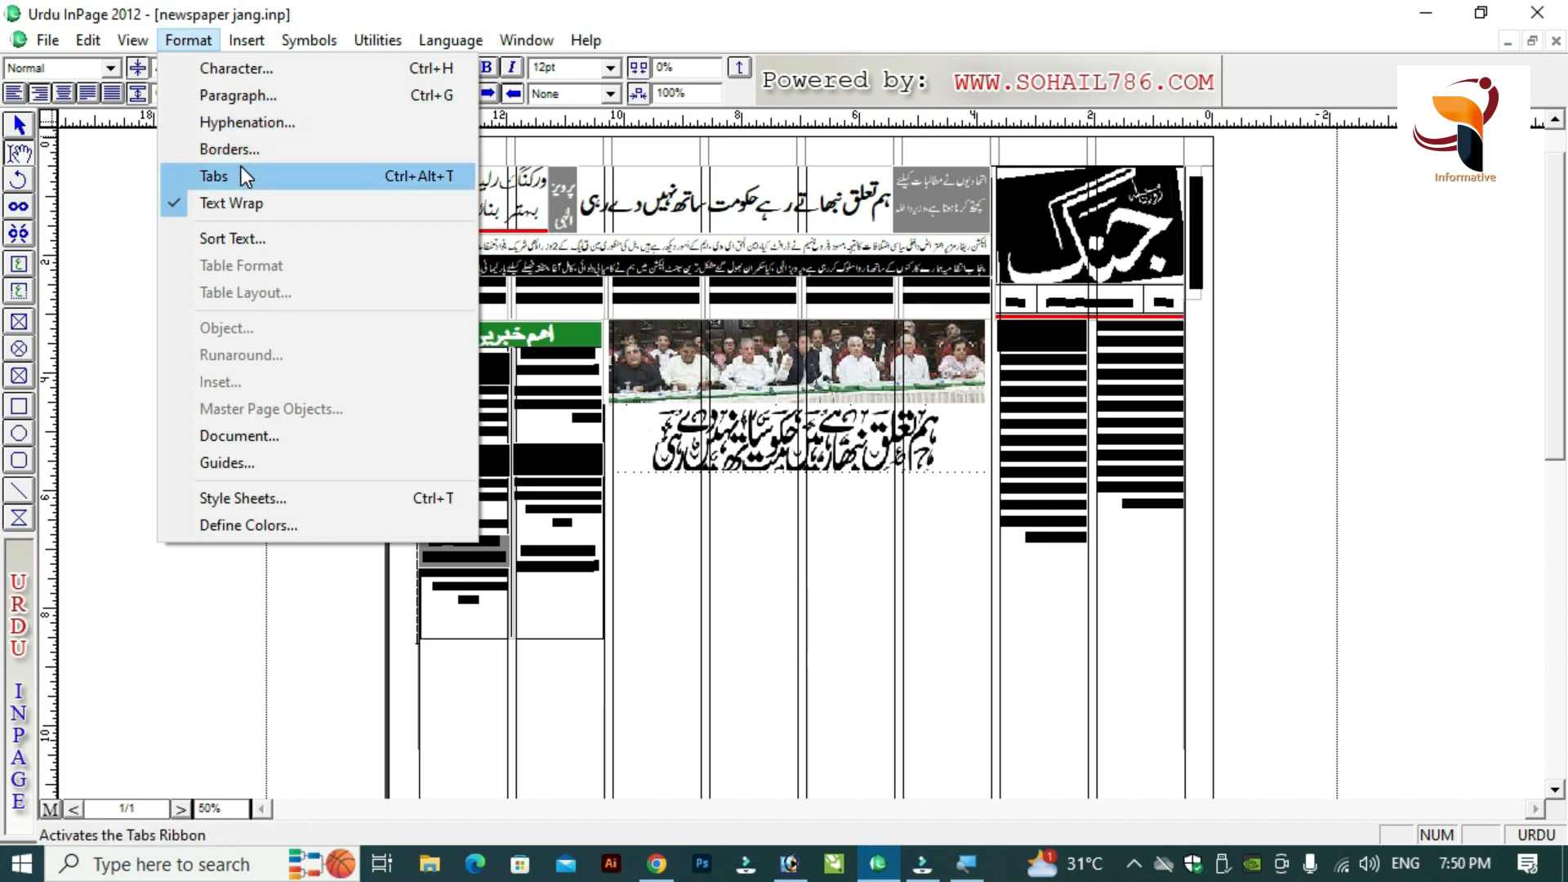
left_click(260, 437)
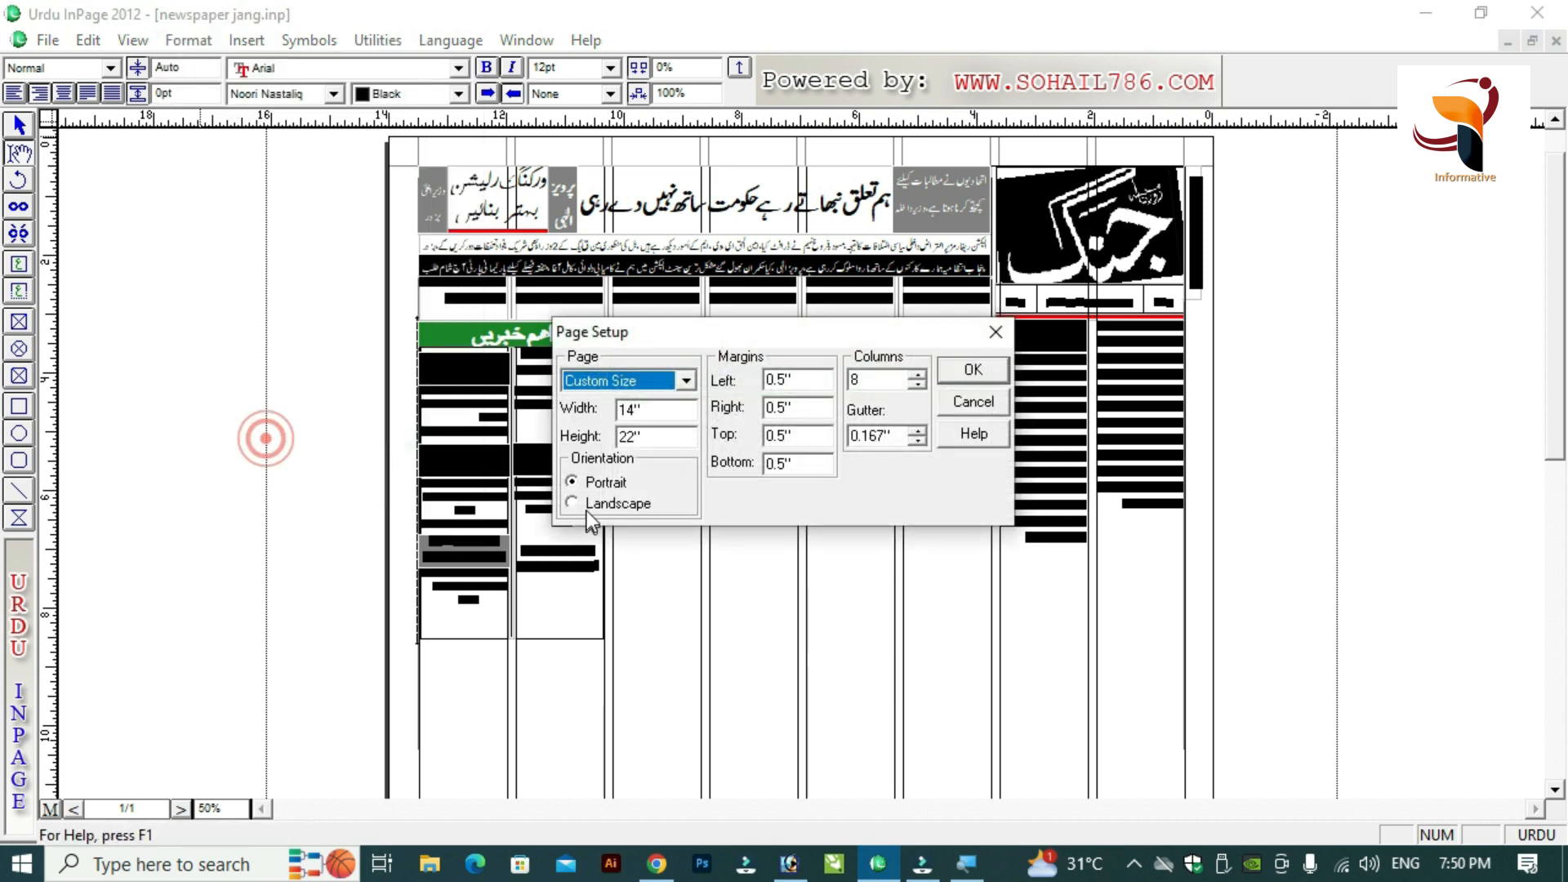
left_click(663, 406)
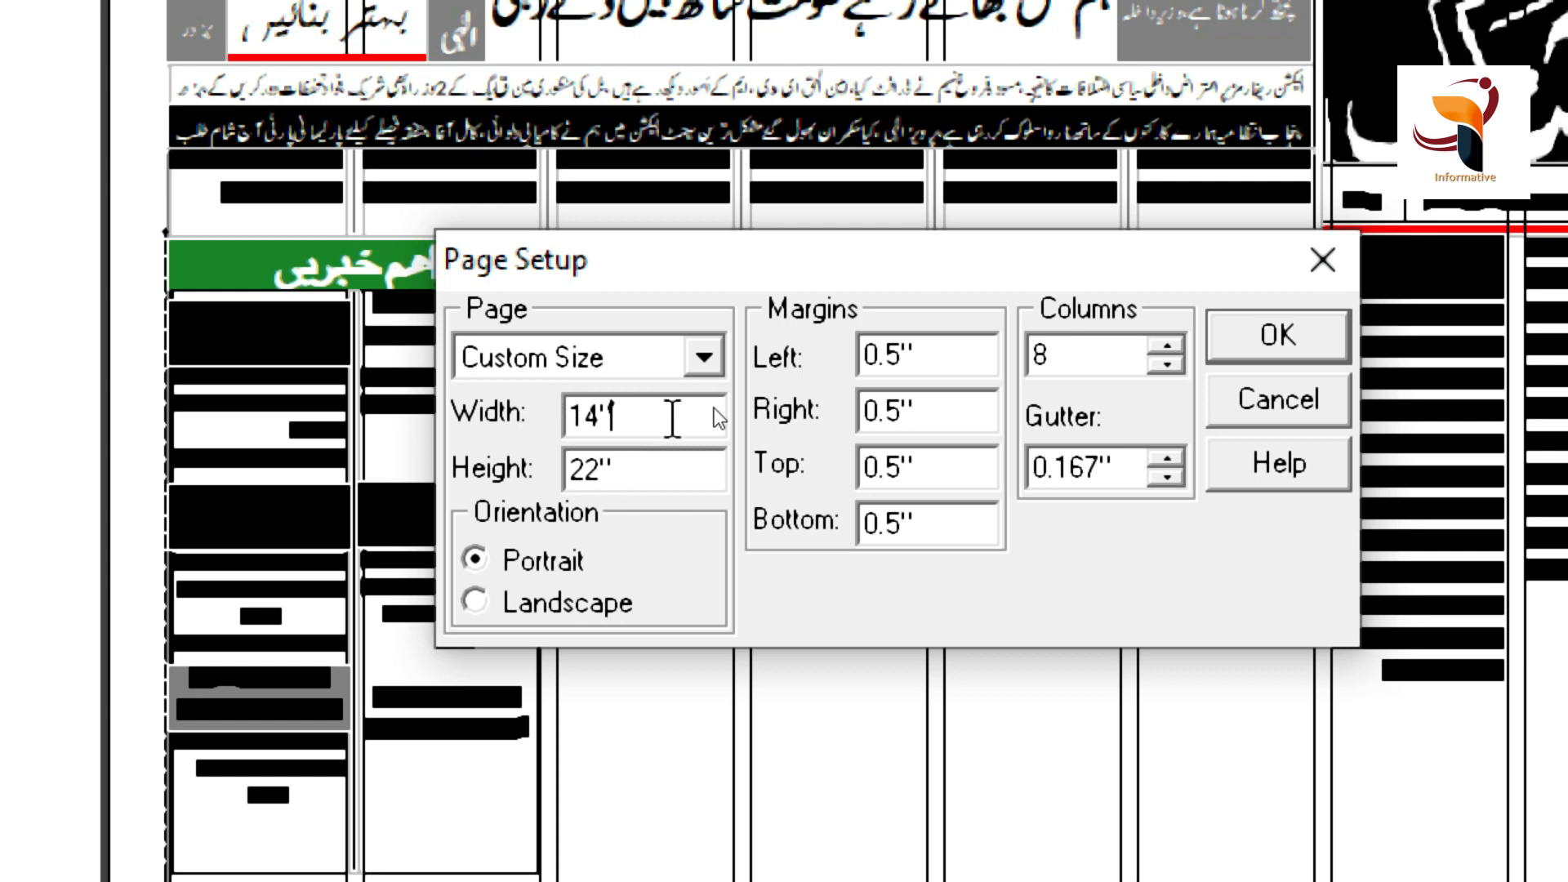
left_click(807, 369)
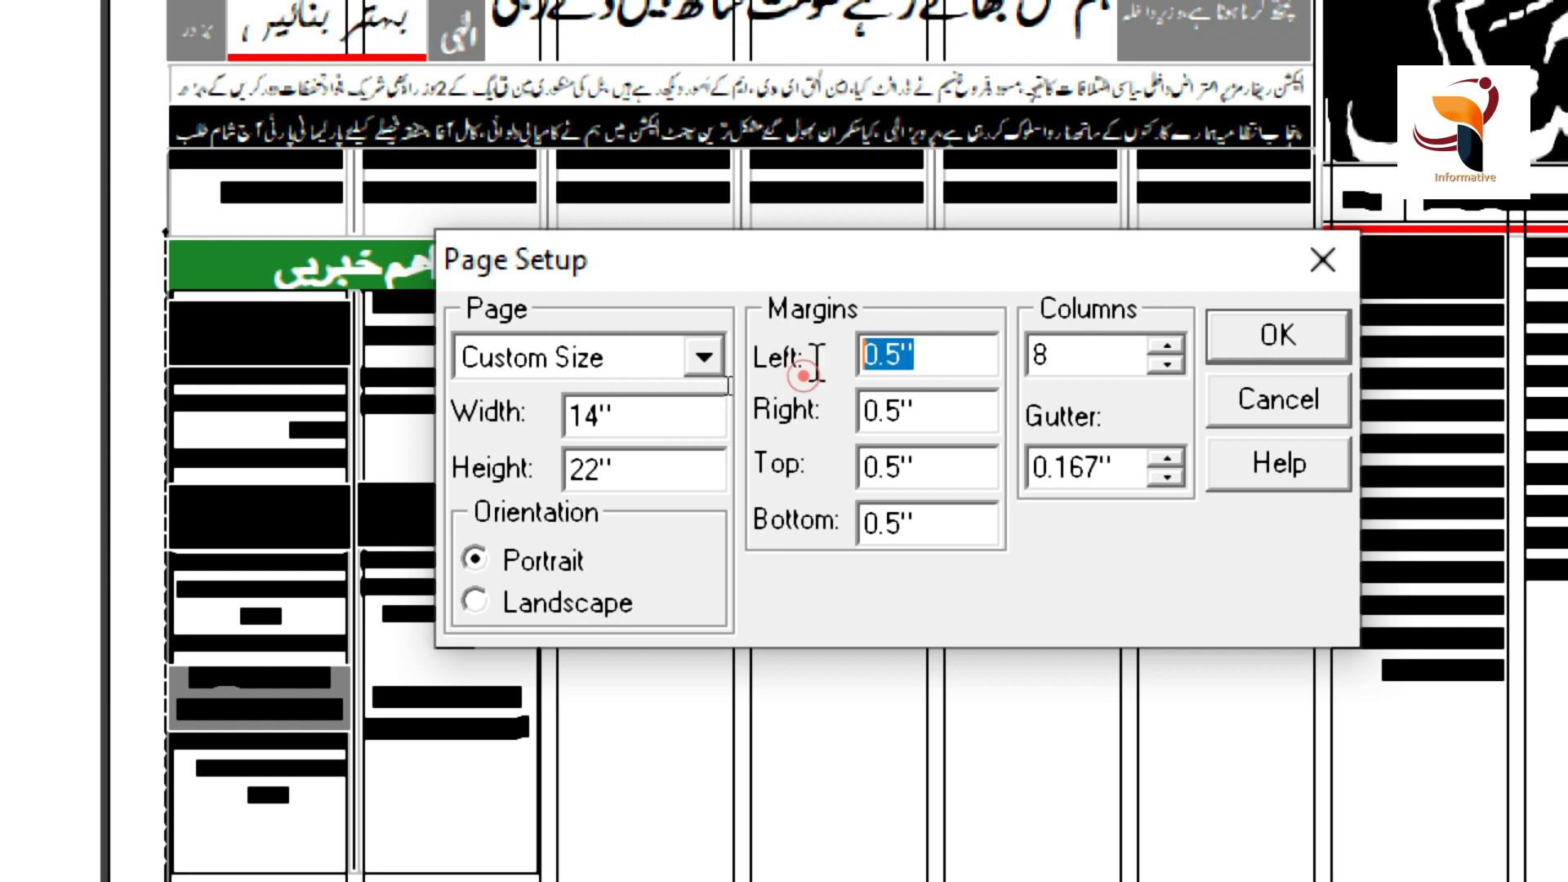
left_click(805, 411)
left_click(784, 463)
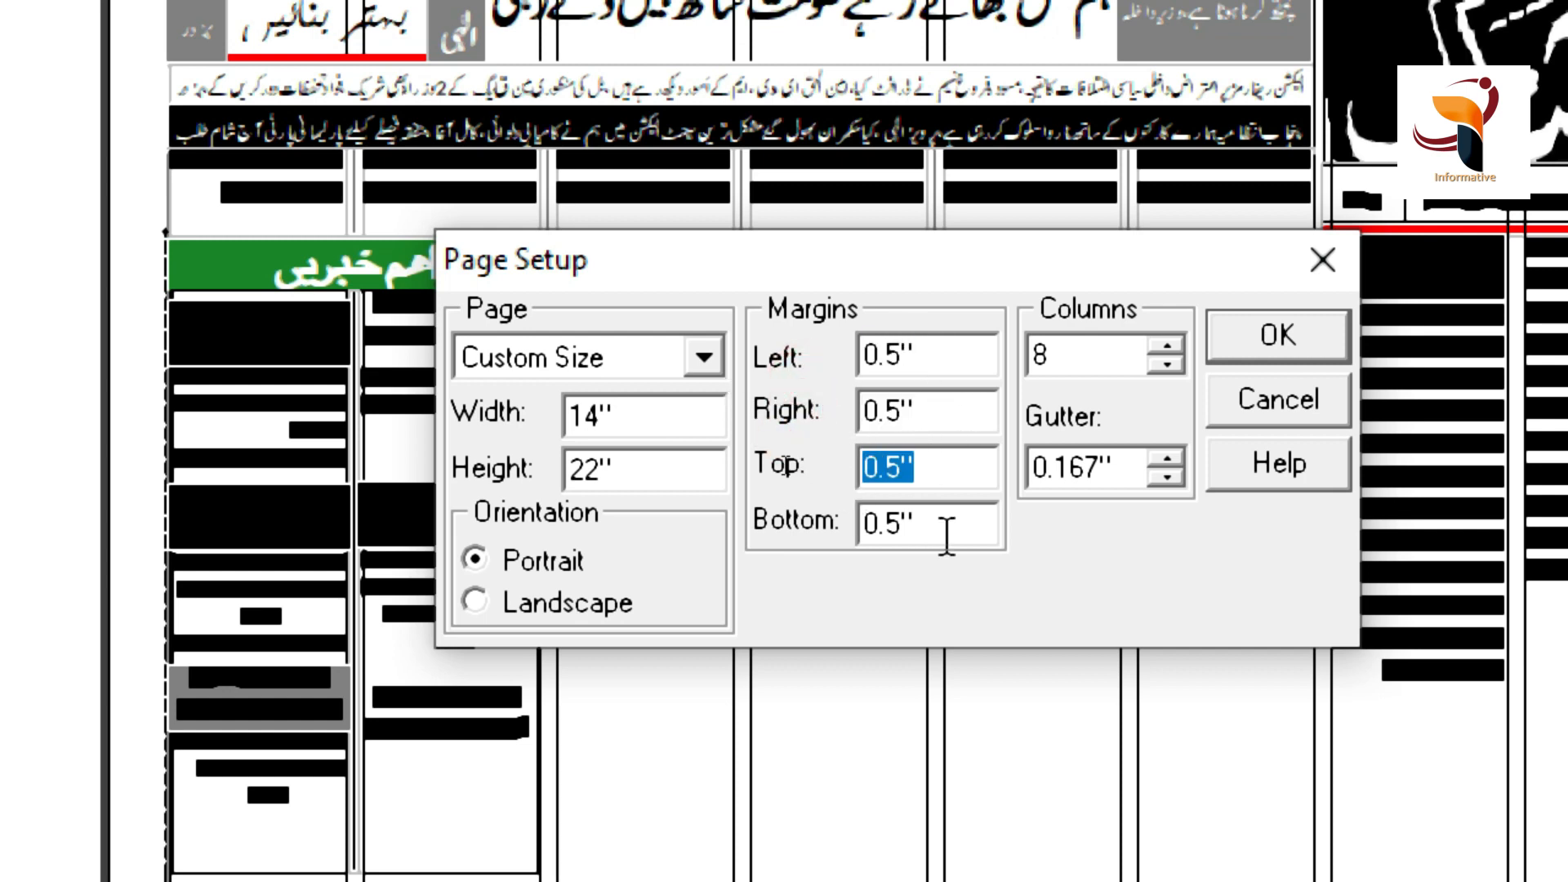
left_click_drag(900, 527, 811, 506)
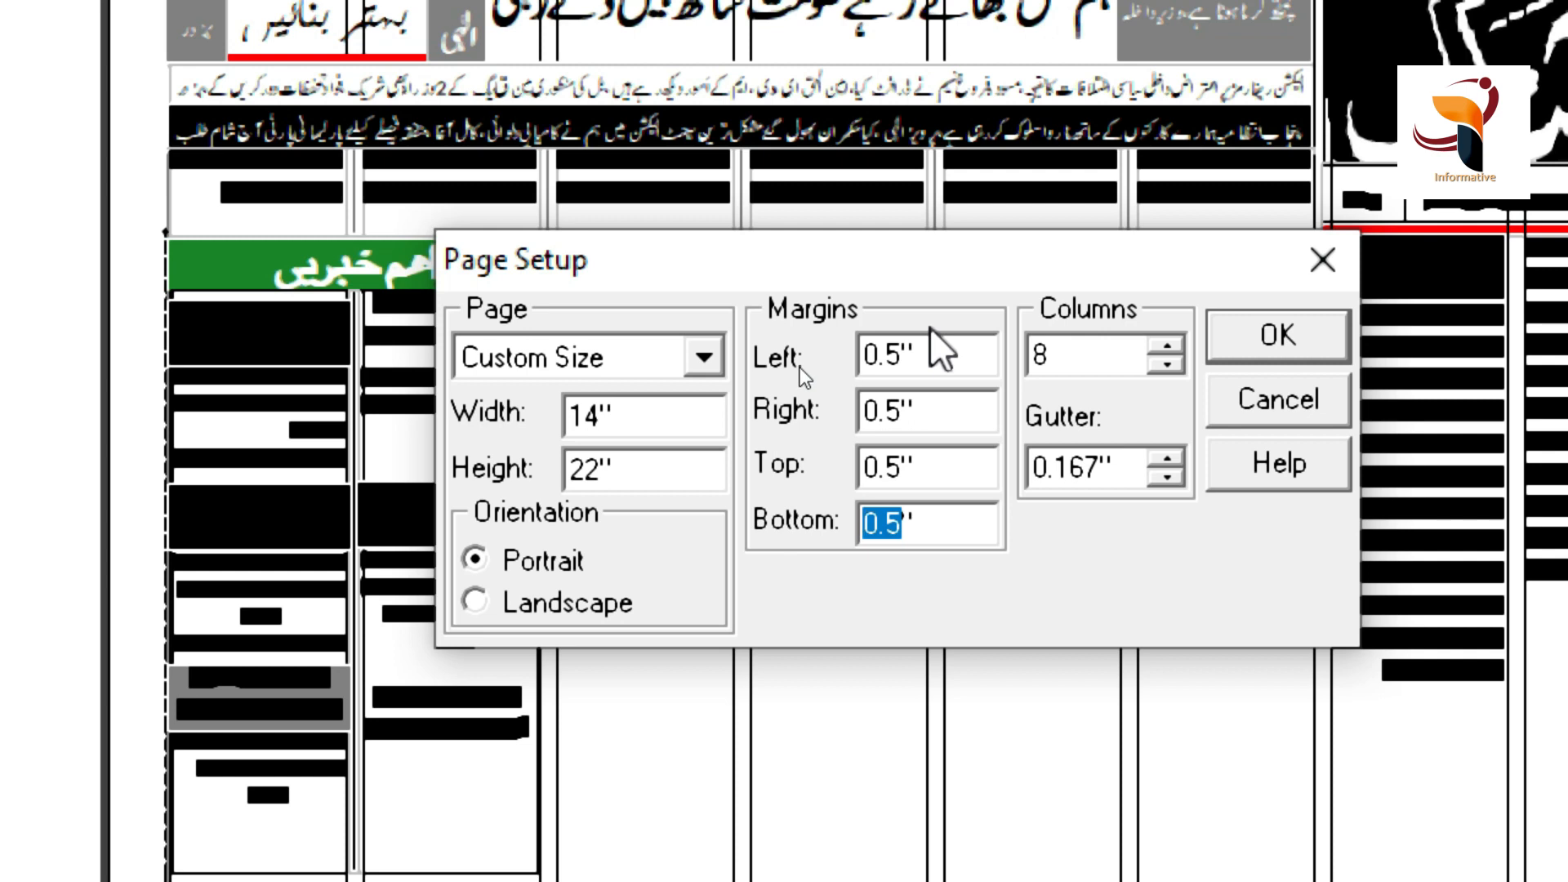
left_click(949, 355)
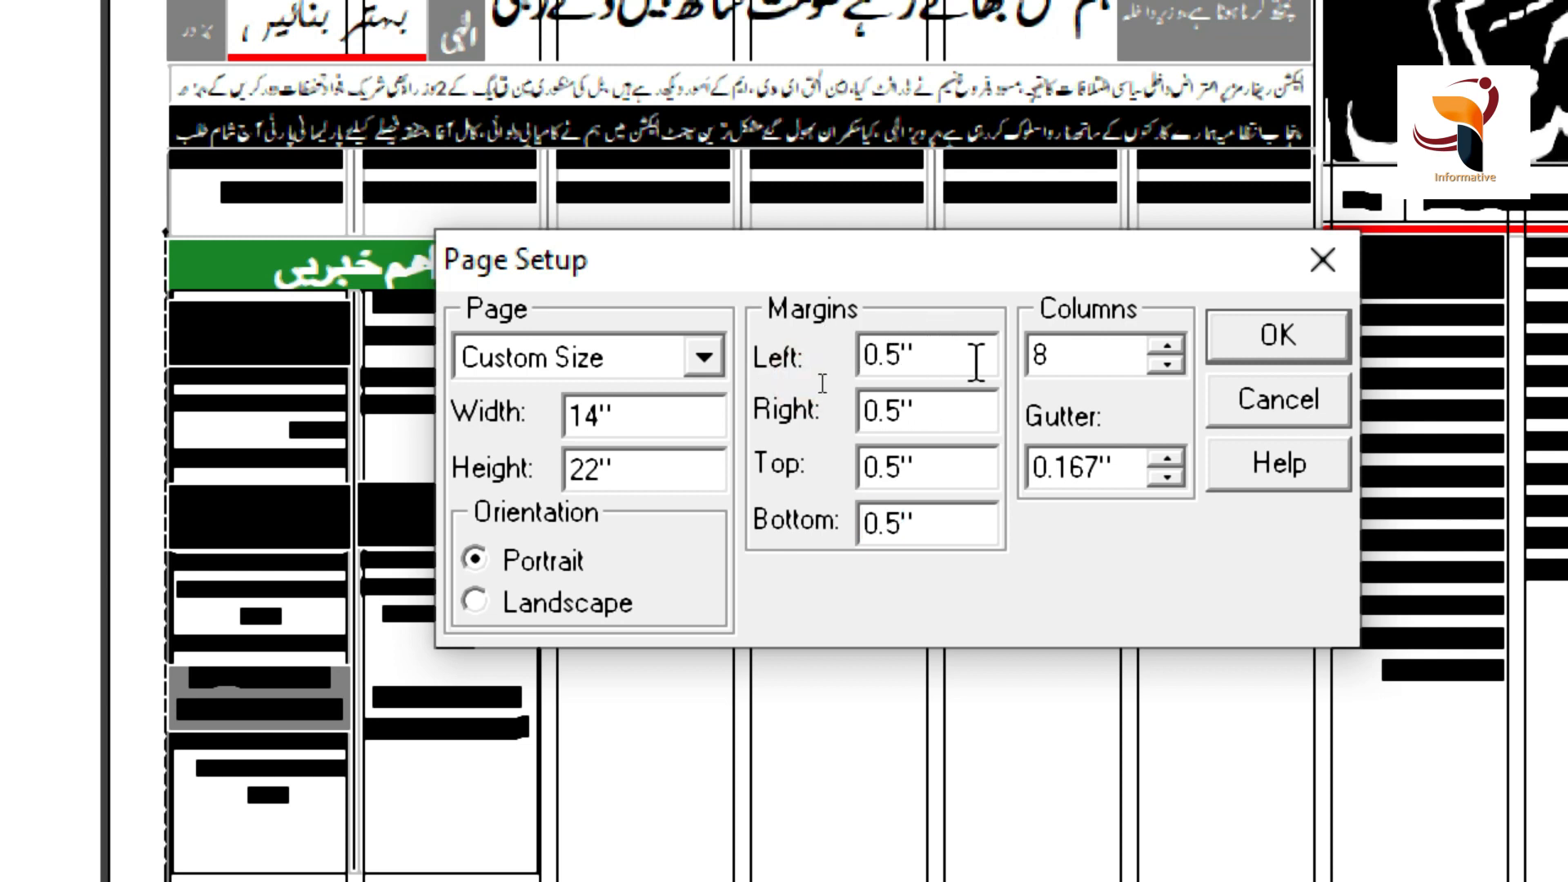
left_click_drag(1120, 239, 946, 260)
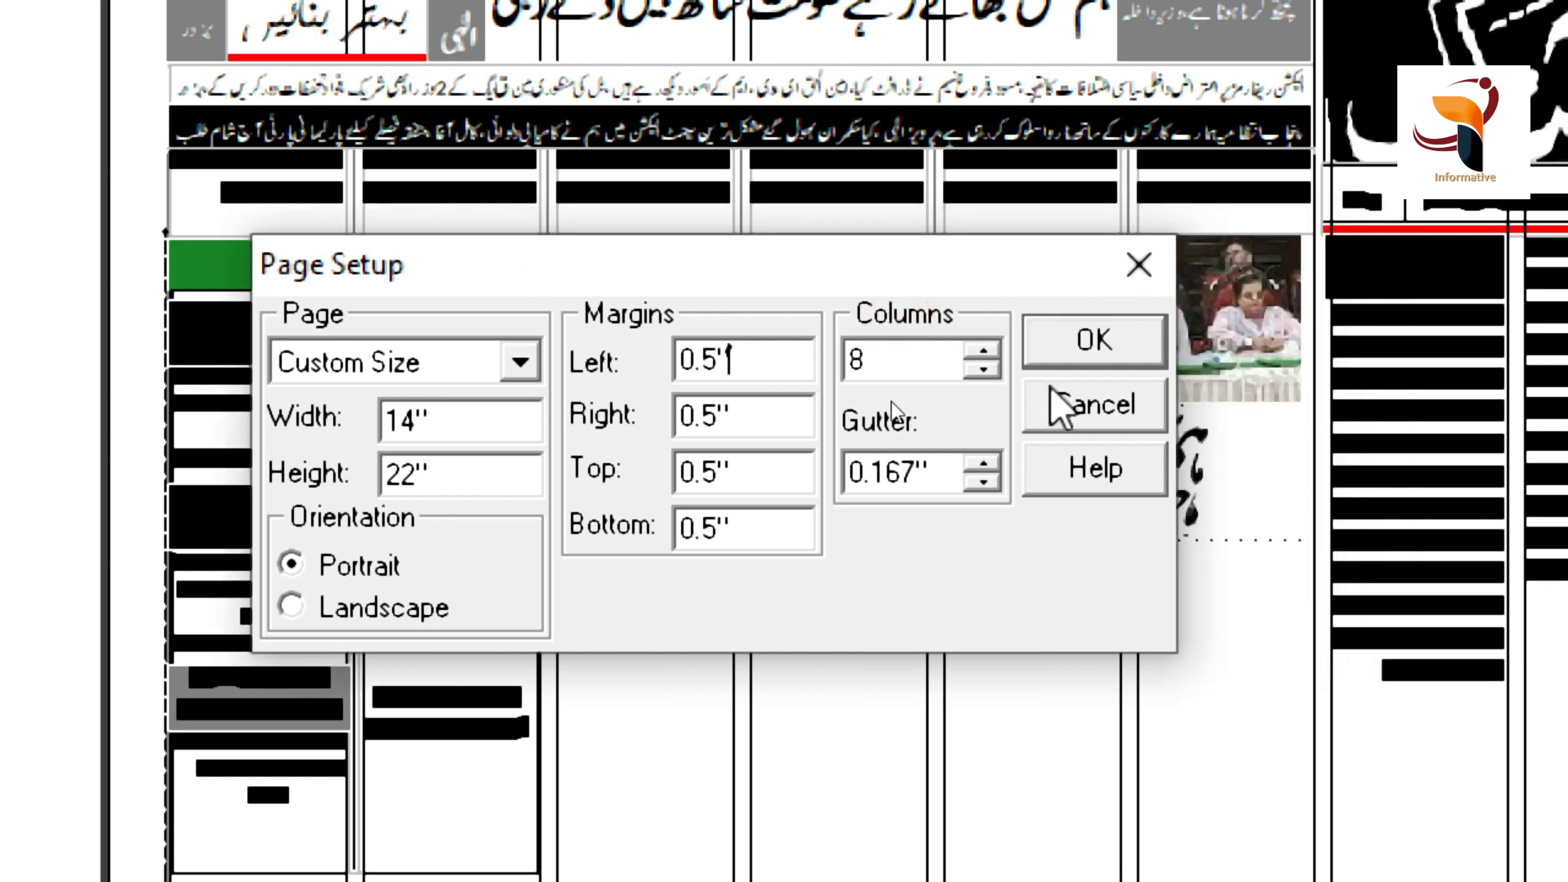
left_click(1094, 405)
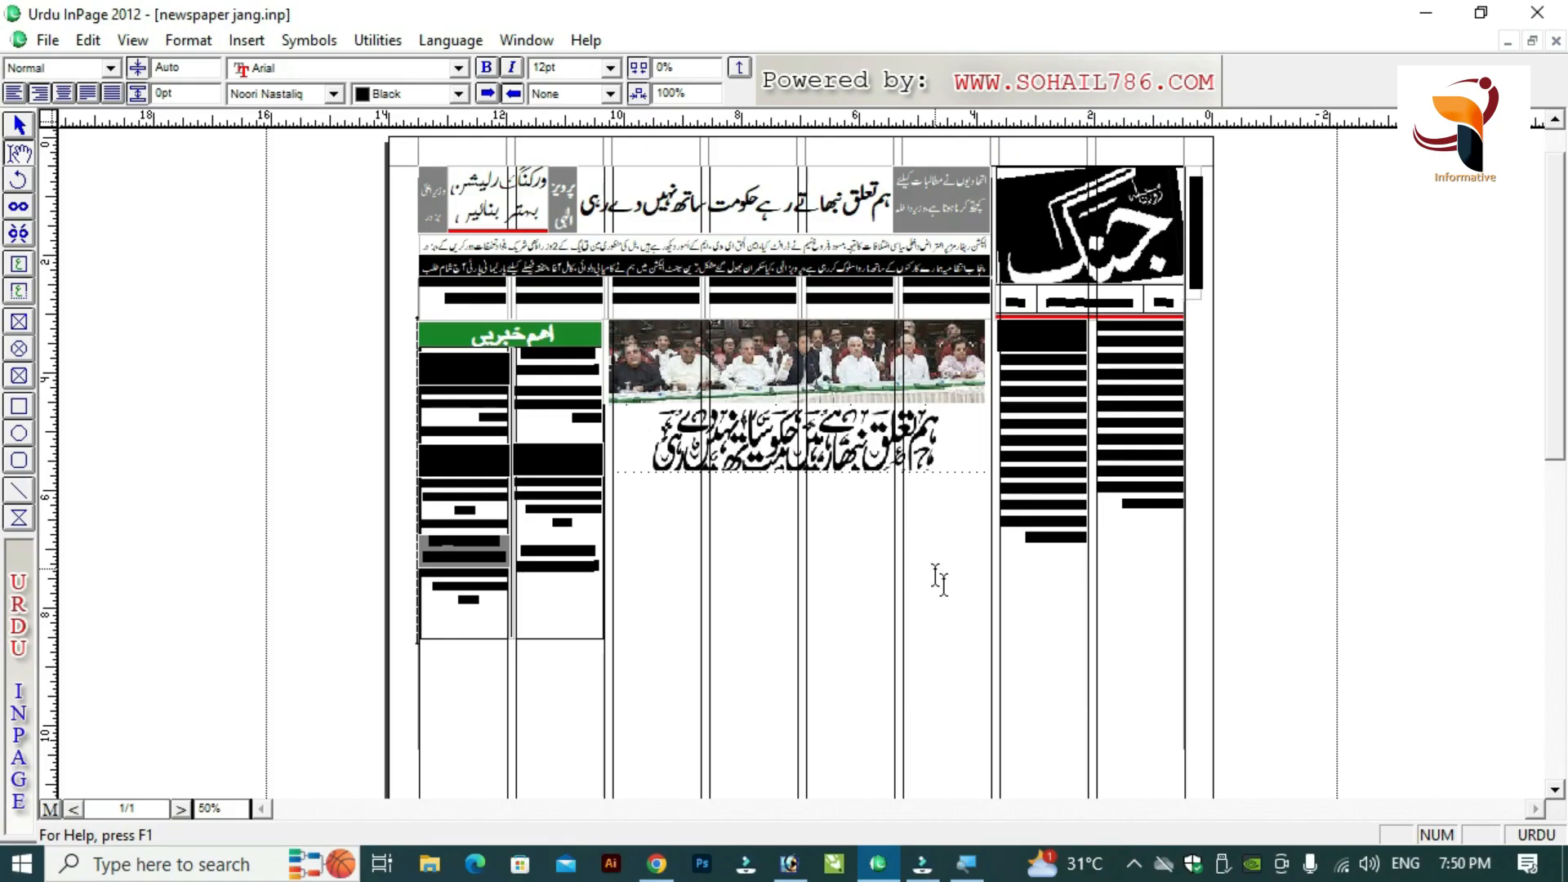
Examine the two columns beneath the masthead and the guide lines between them in the empty area of the page.
left_click(1011, 635)
left_click(1117, 643)
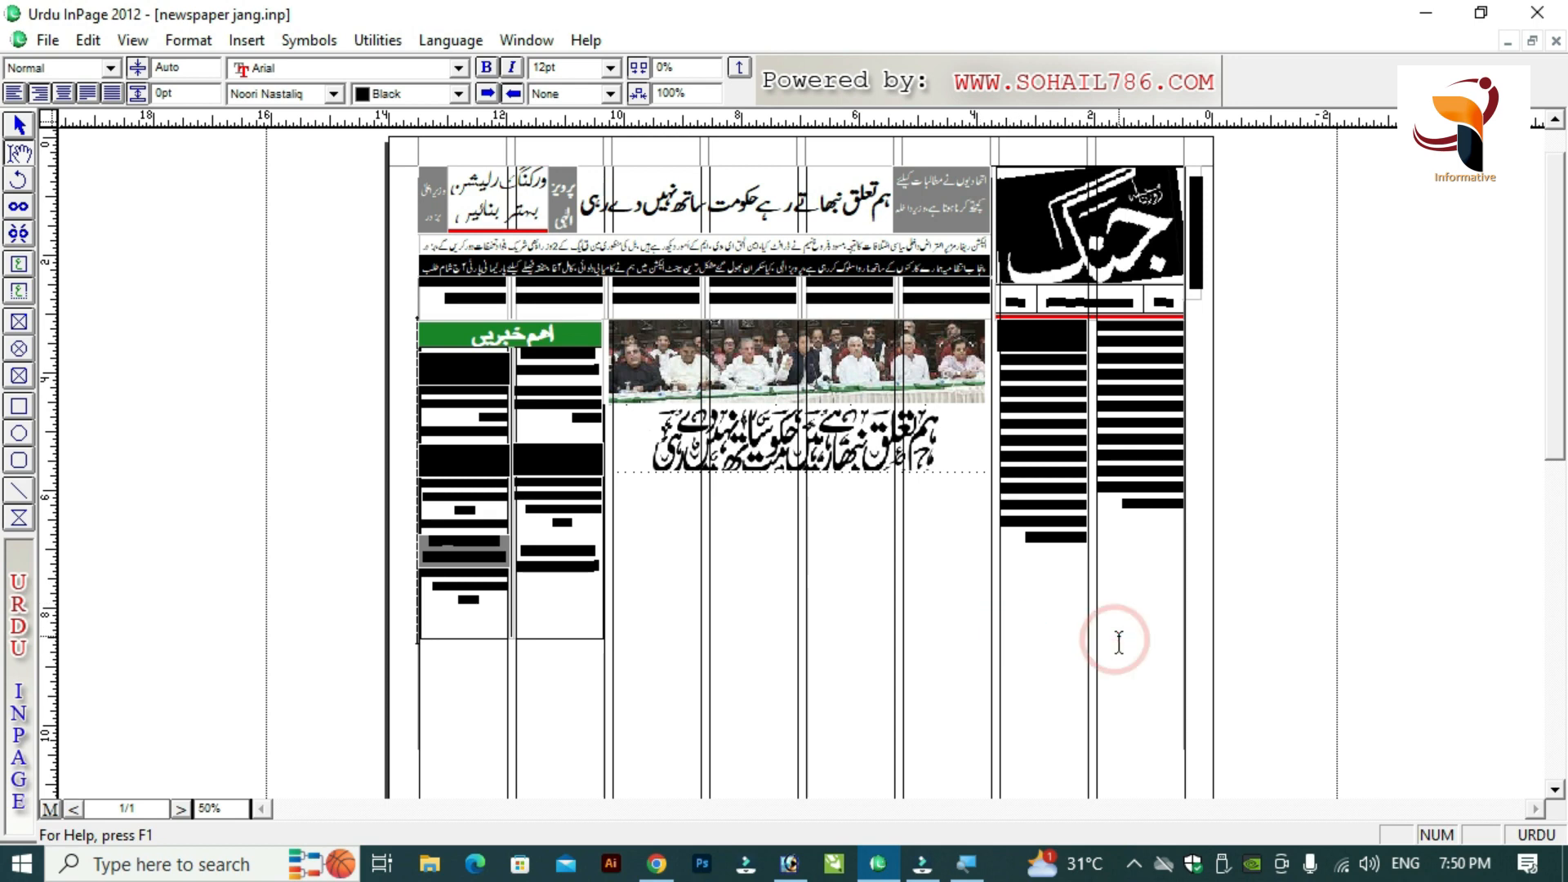
left_click(1121, 645)
left_click(1069, 646)
left_click(1125, 640)
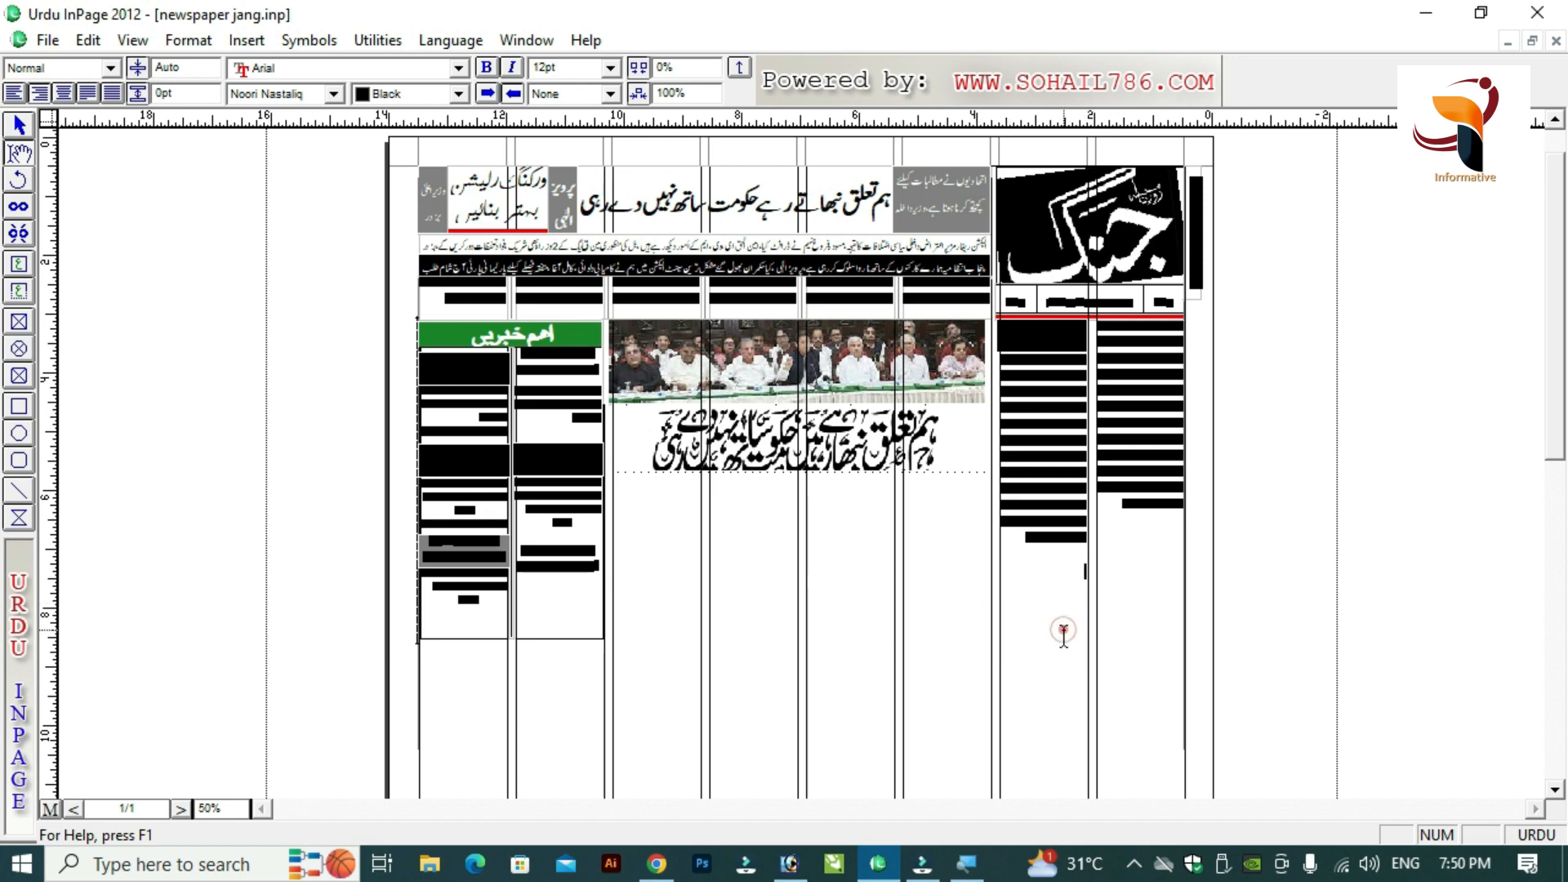
left_click(1064, 630)
left_click(1120, 630)
left_click(1071, 629)
Review the page size, margin, column and gutter settings for a new document, and leave without creating one.
key("ctrl+n")
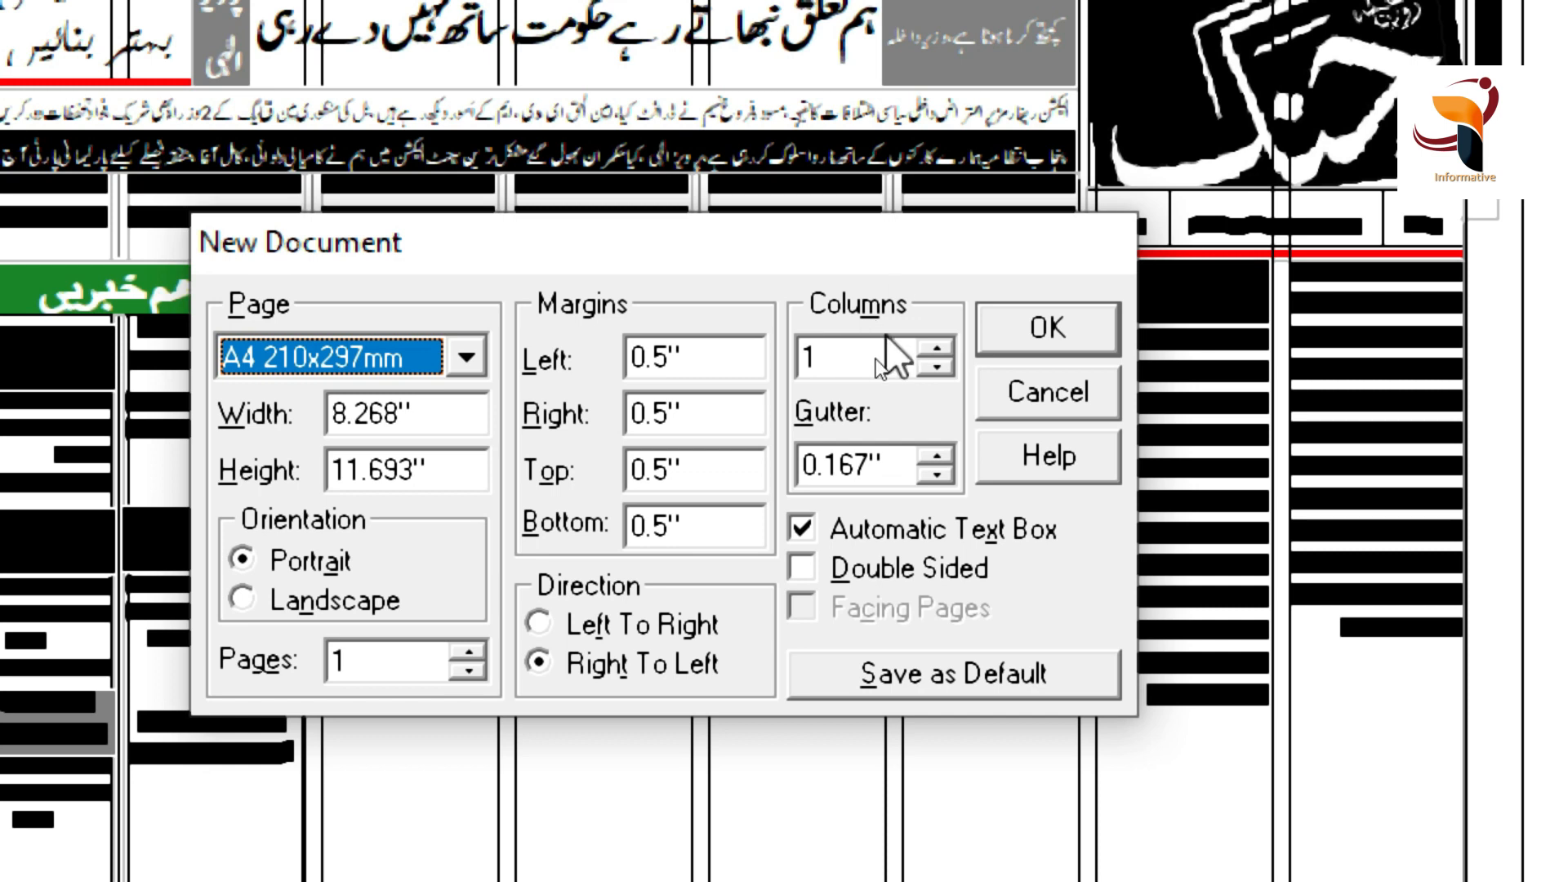
double_click(858, 357)
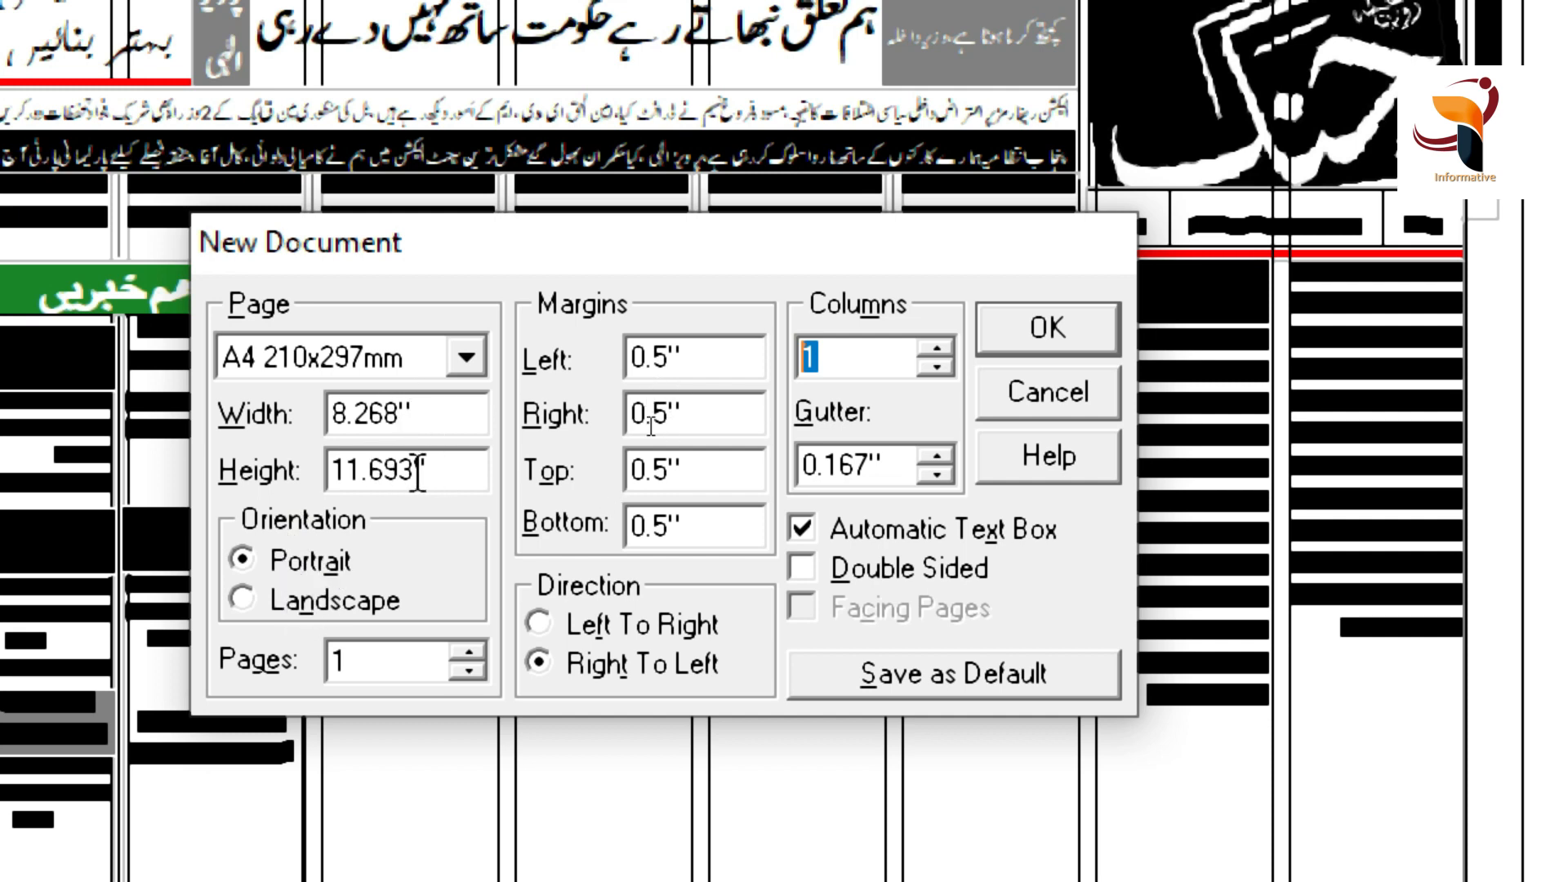
left_click(1062, 395)
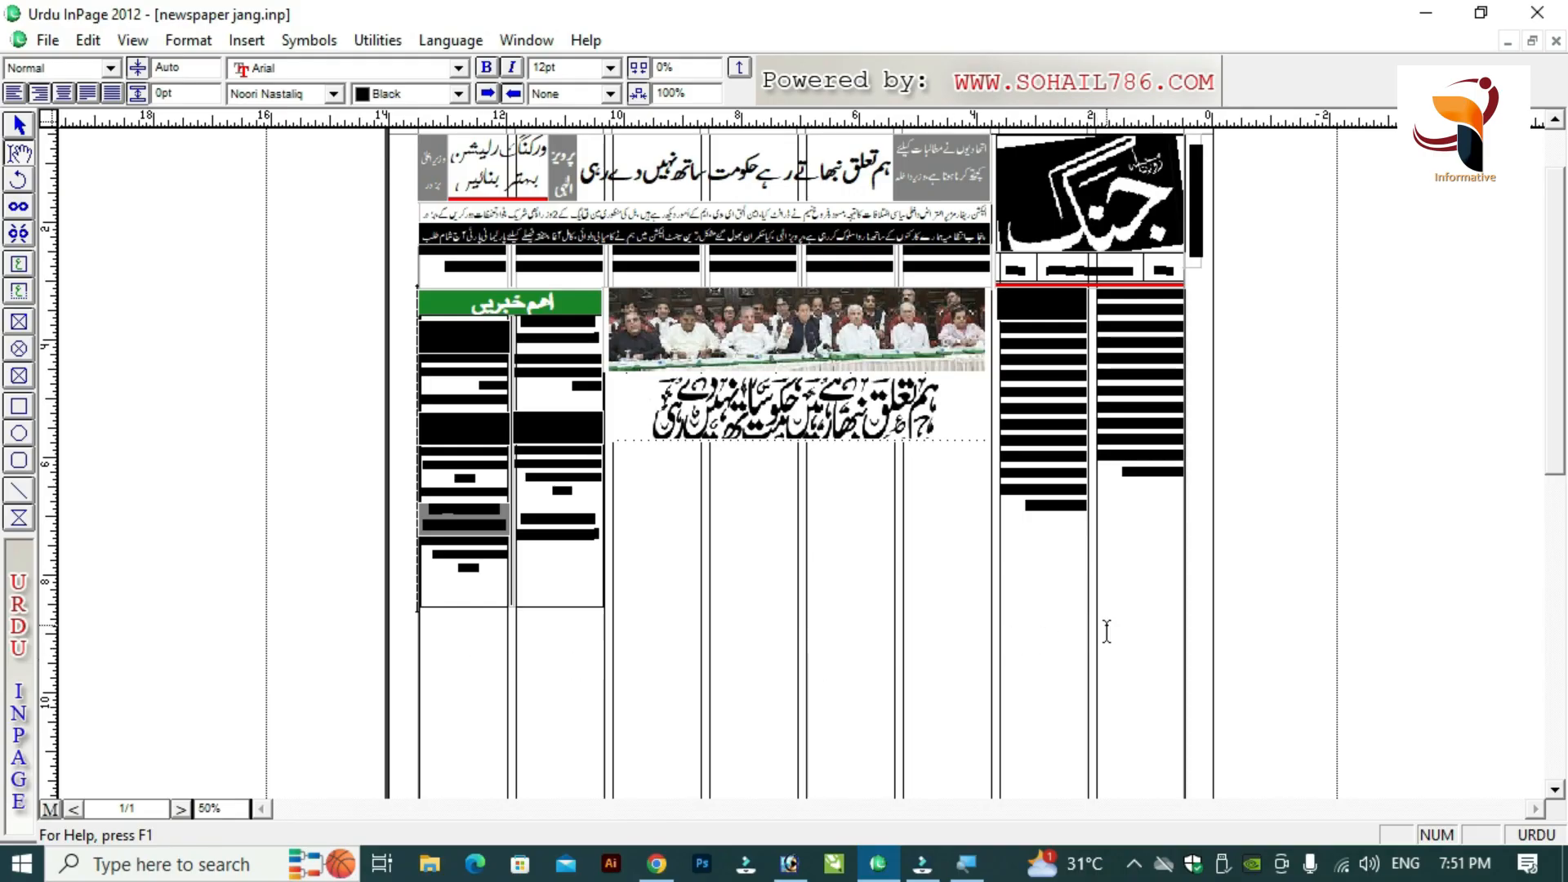
Examine the columns below the masthead and group photo, and the green-headed news sidebar at 100%.
left_click(1107, 626)
left_click(1067, 564)
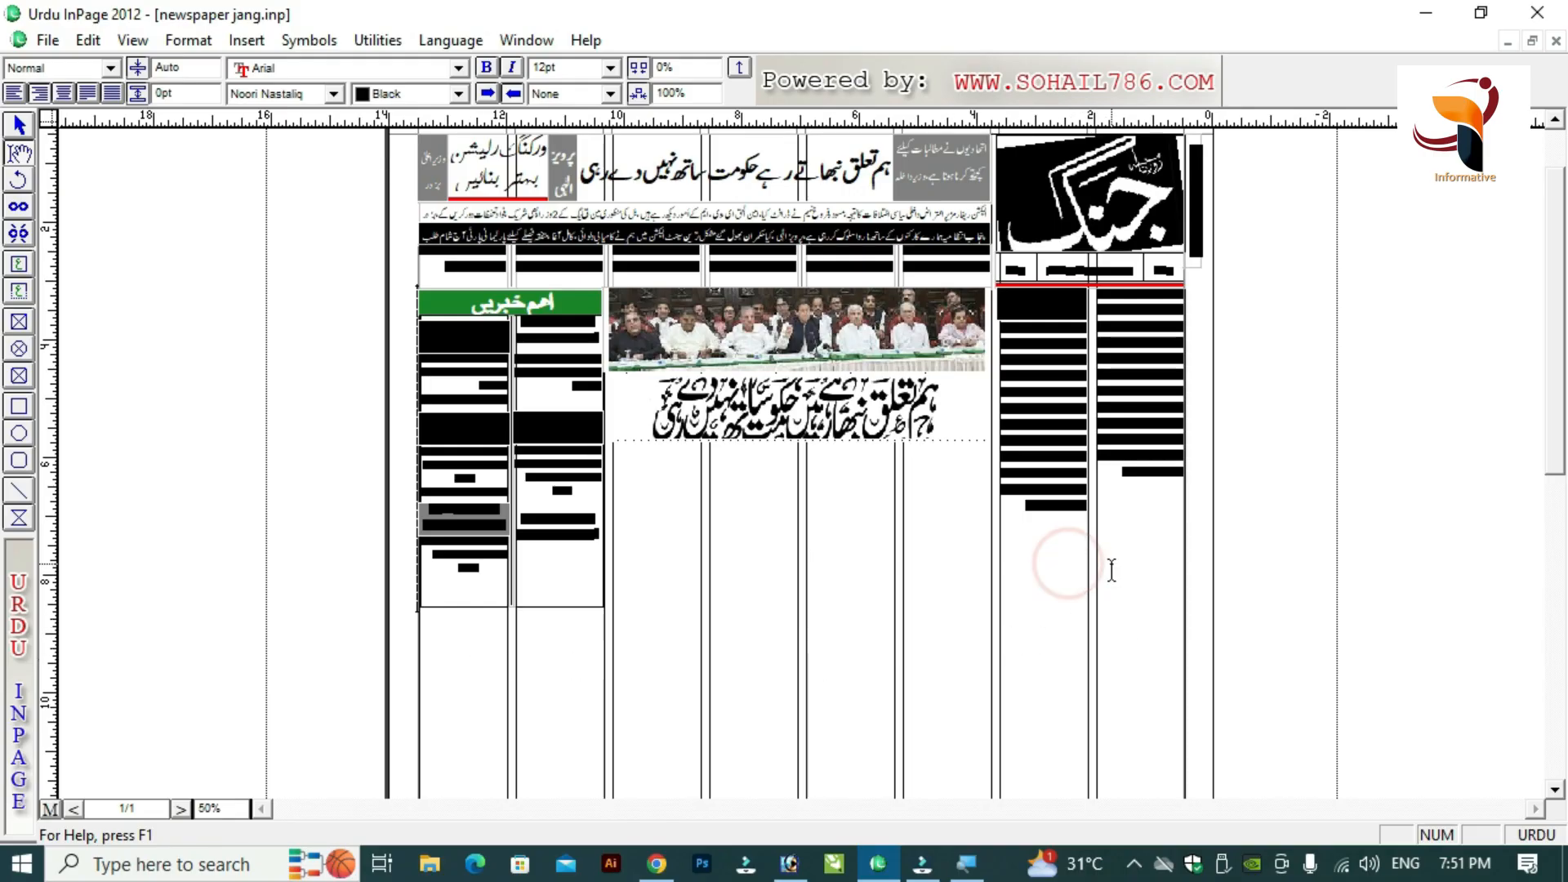
left_click_drag(1126, 566, 985, 591)
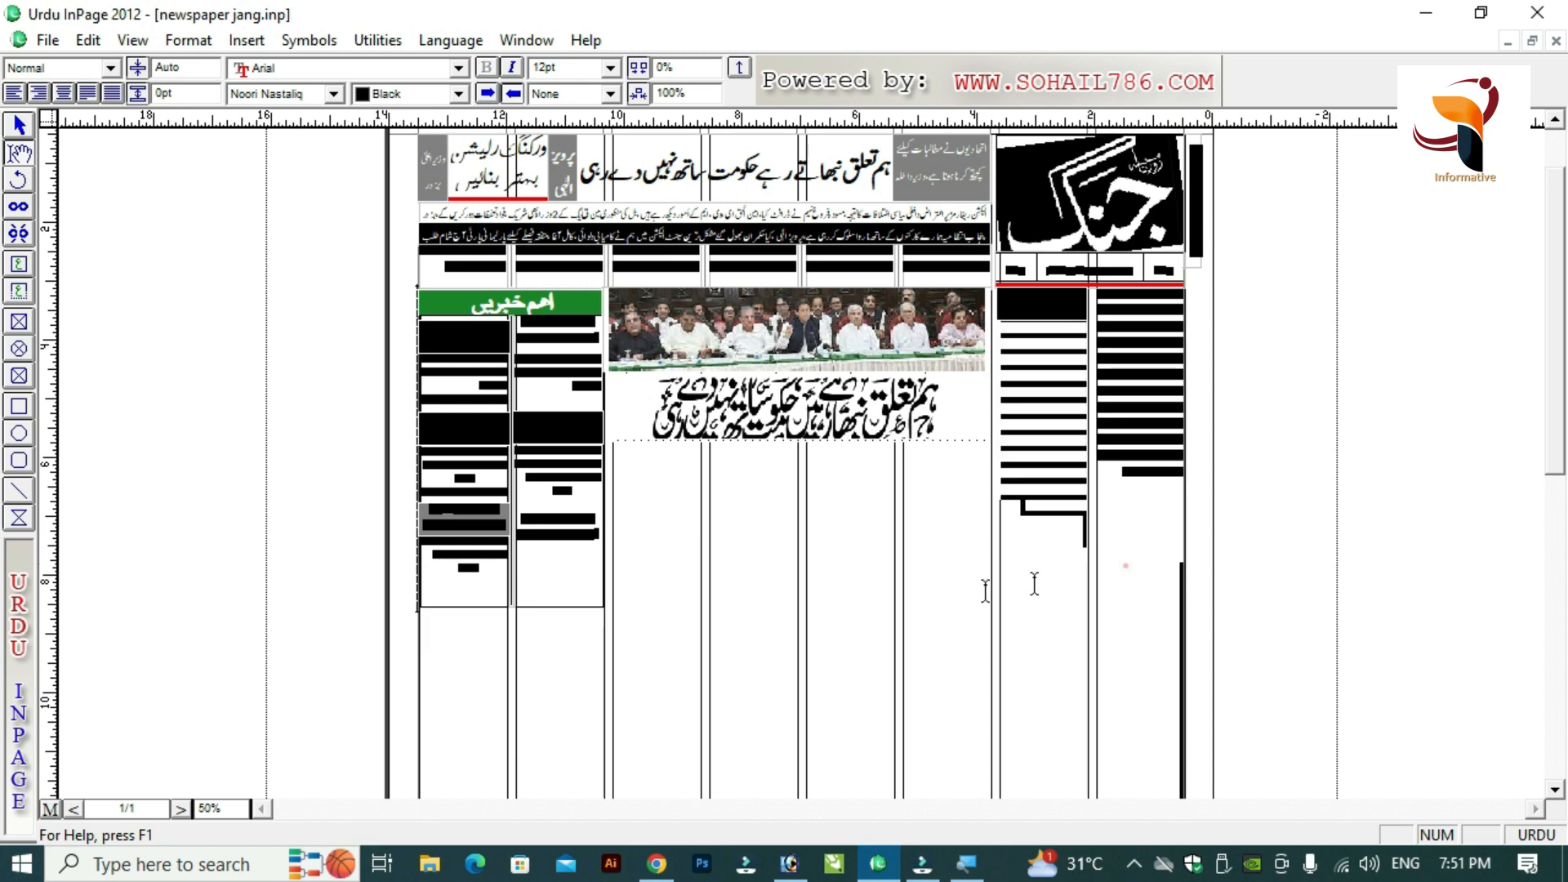
left_click(771, 559)
key("ctrl+1")
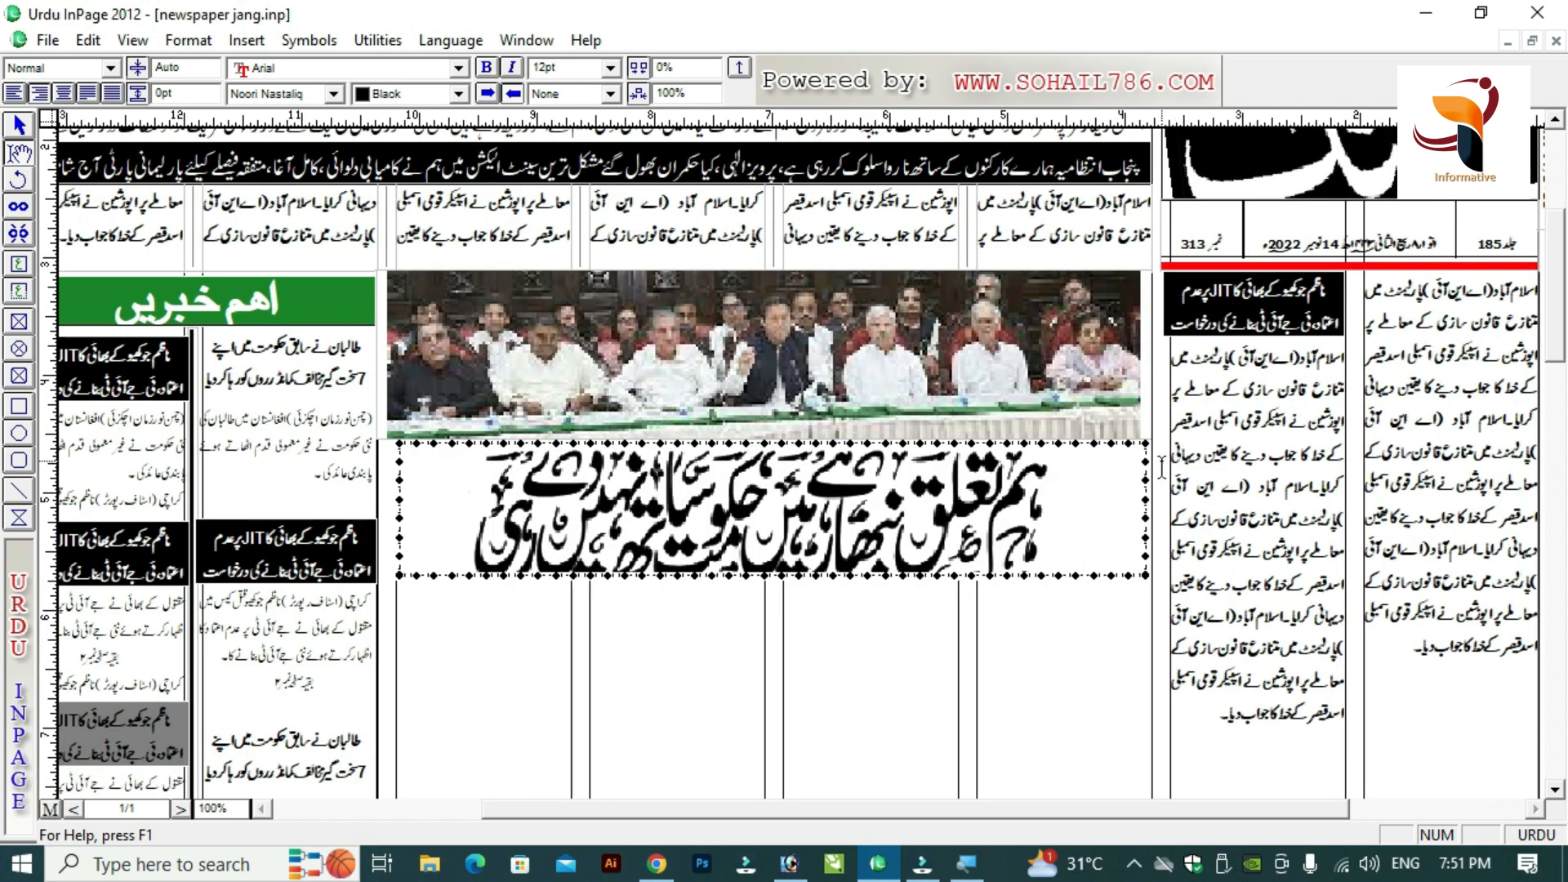
left_click_drag(585, 813, 420, 813)
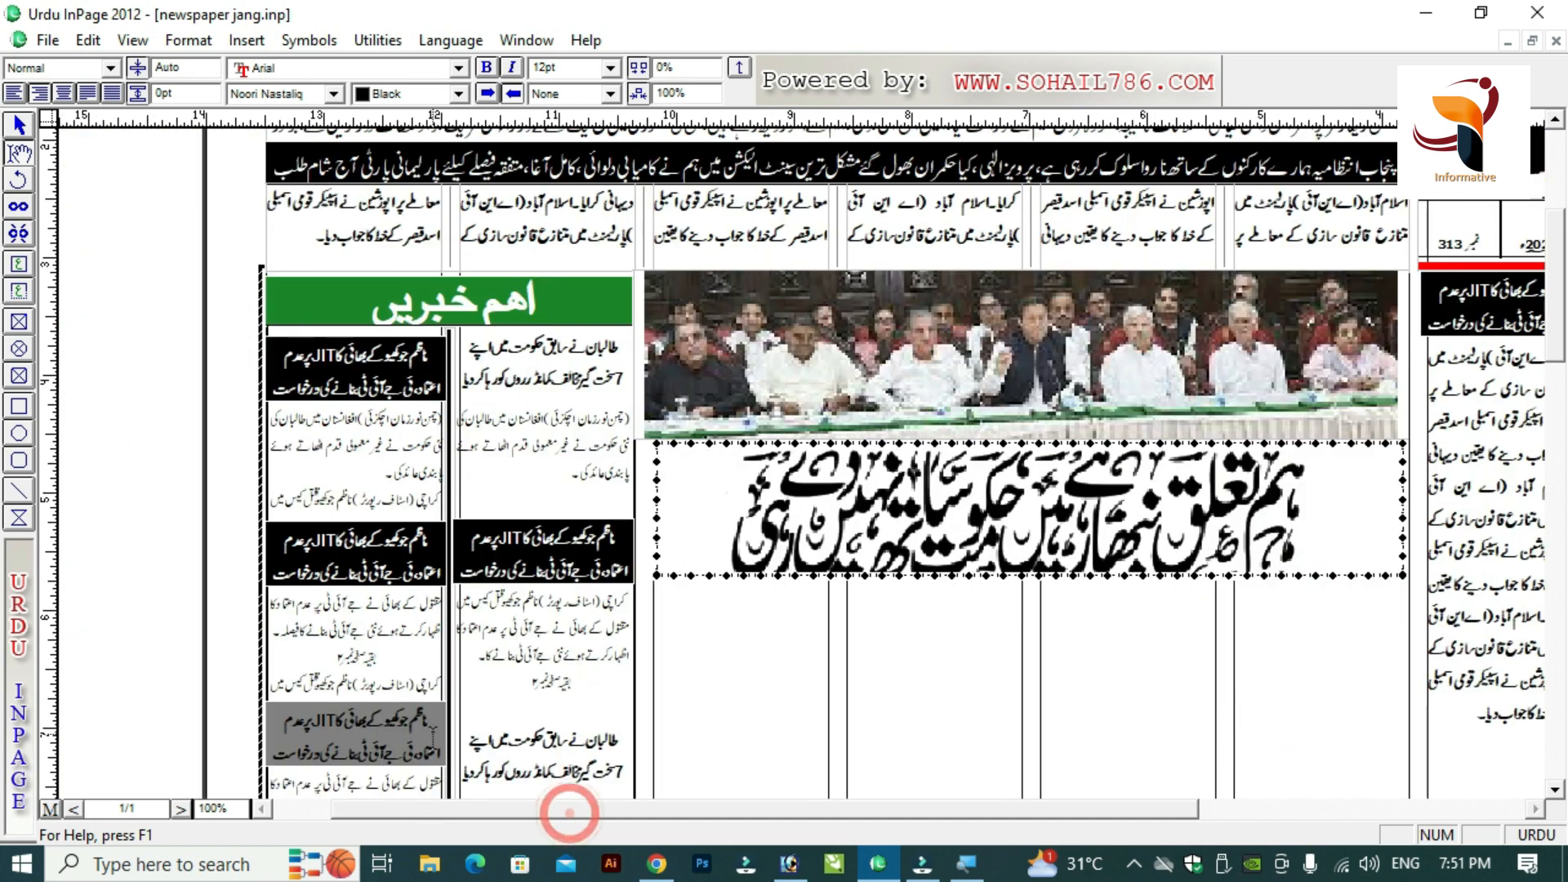
left_click(367, 456)
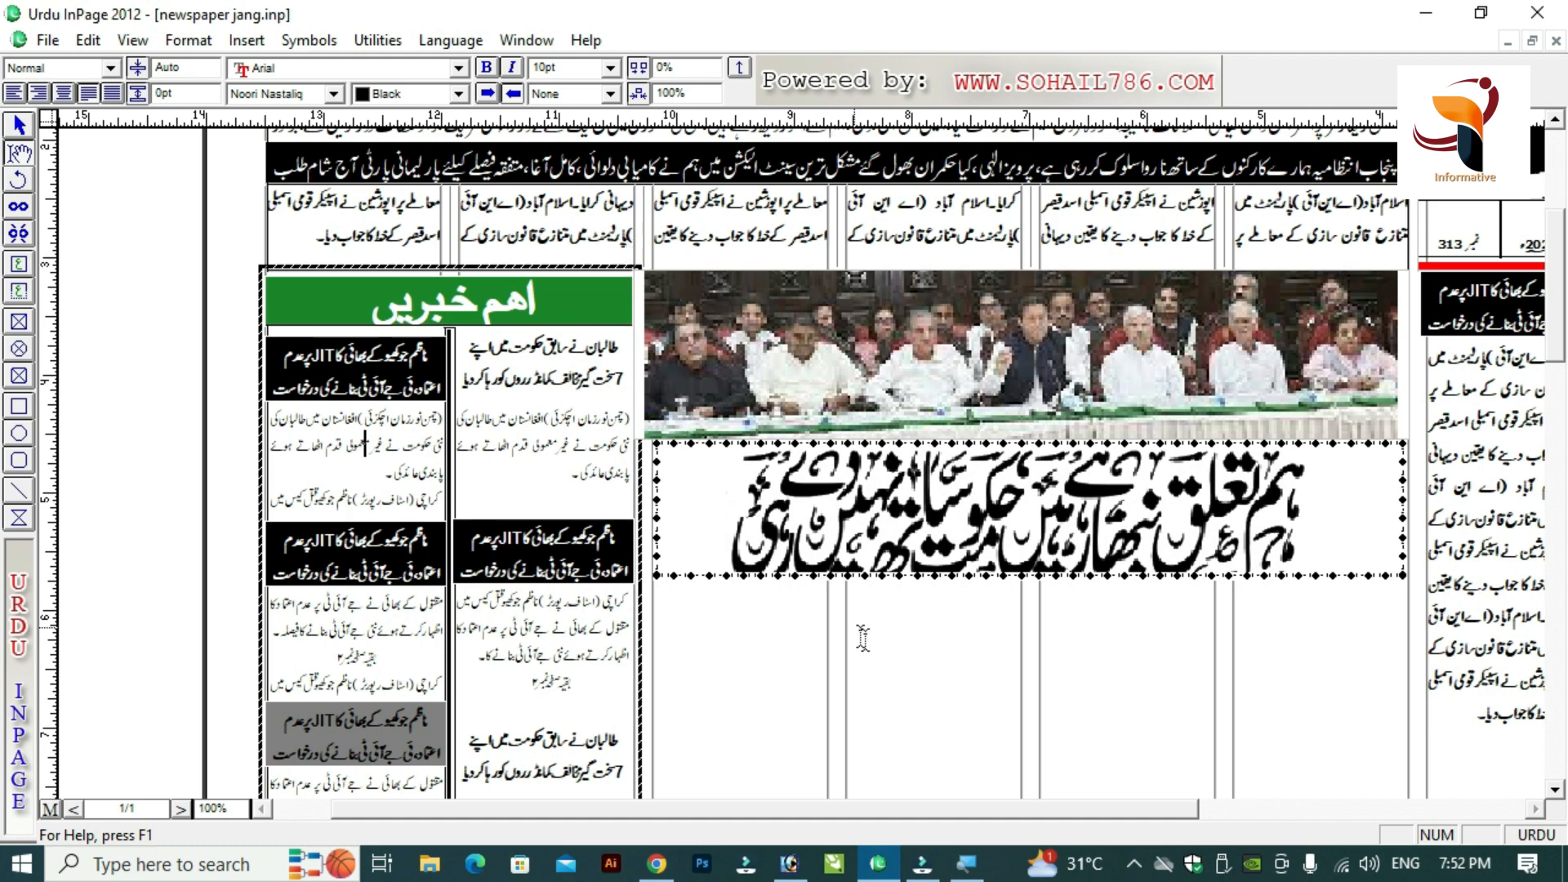
Examine the overall front page layout at 50%, from the page's upper edge down to the empty columns.
left_click(917, 660)
scroll(890, 654, "down", 3)
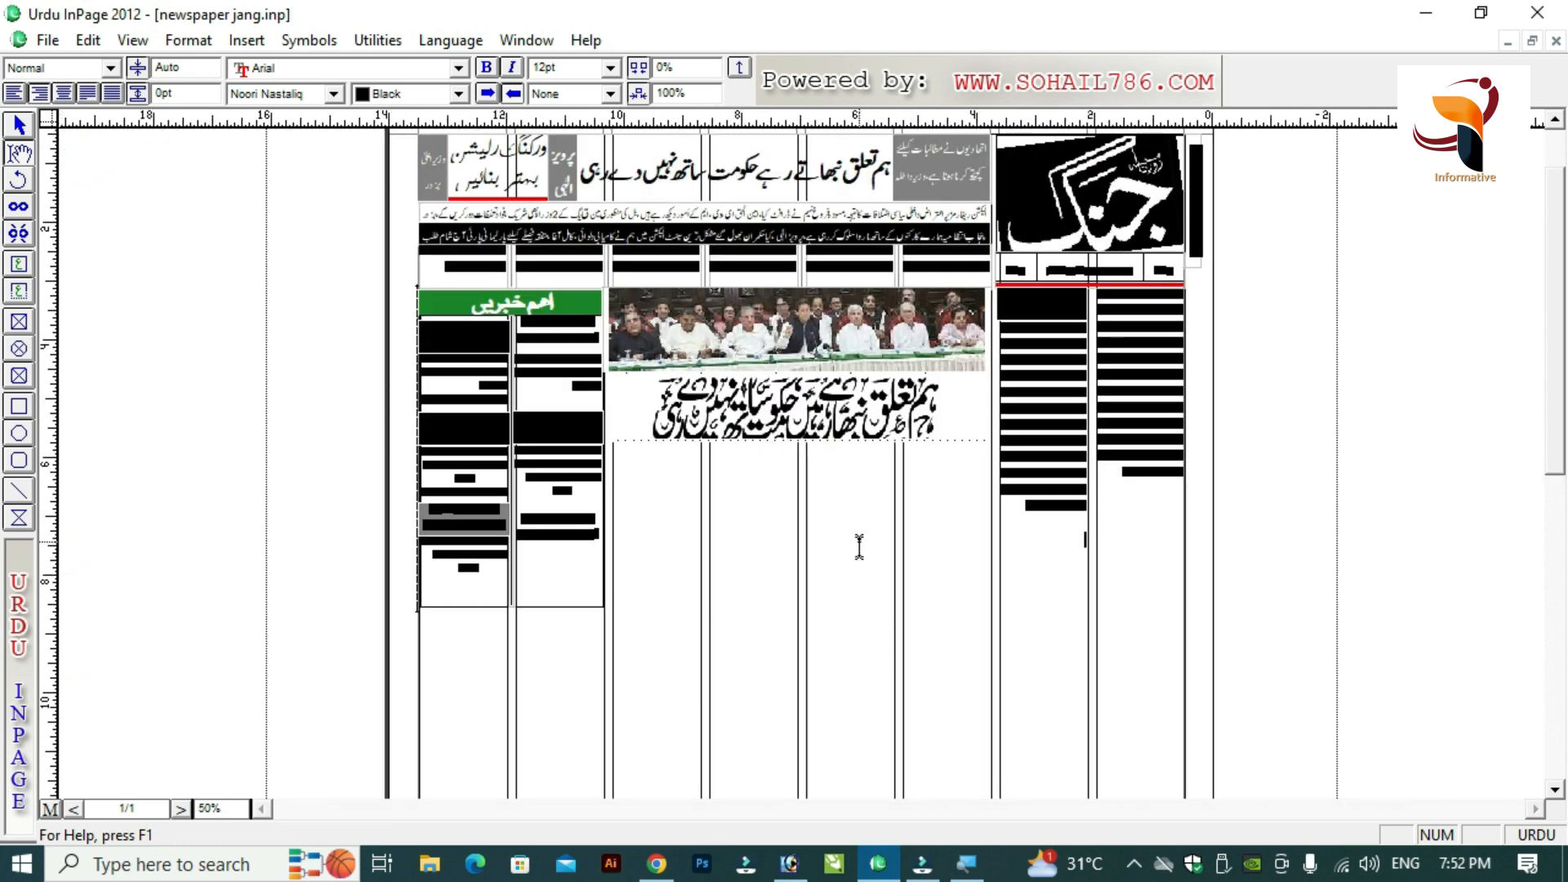
left_click(1556, 120)
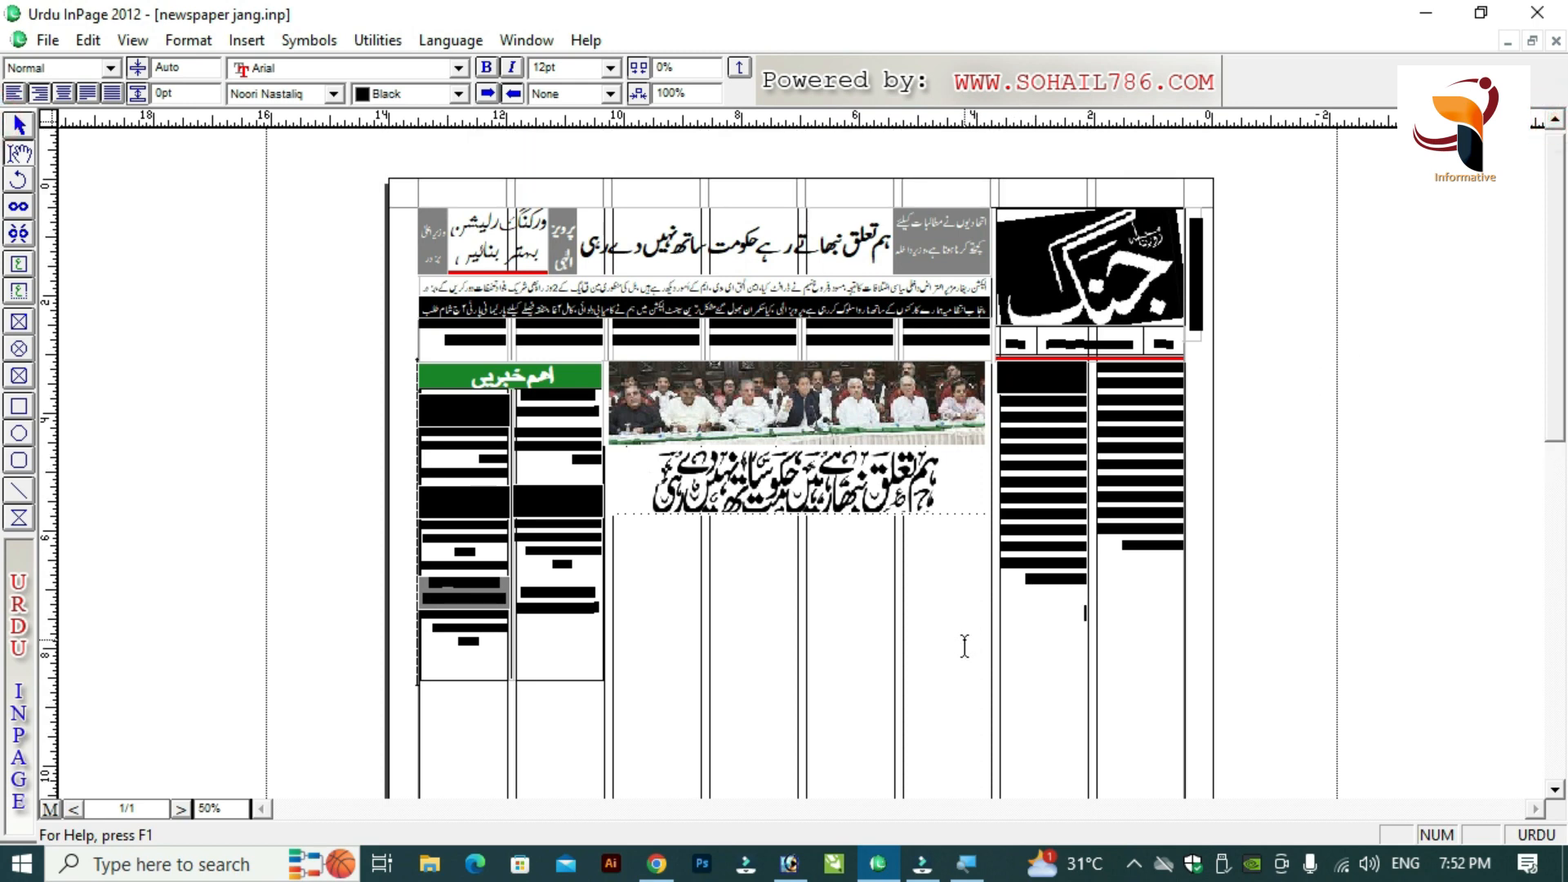
left_click(964, 646)
left_click(948, 629)
left_click(1558, 793)
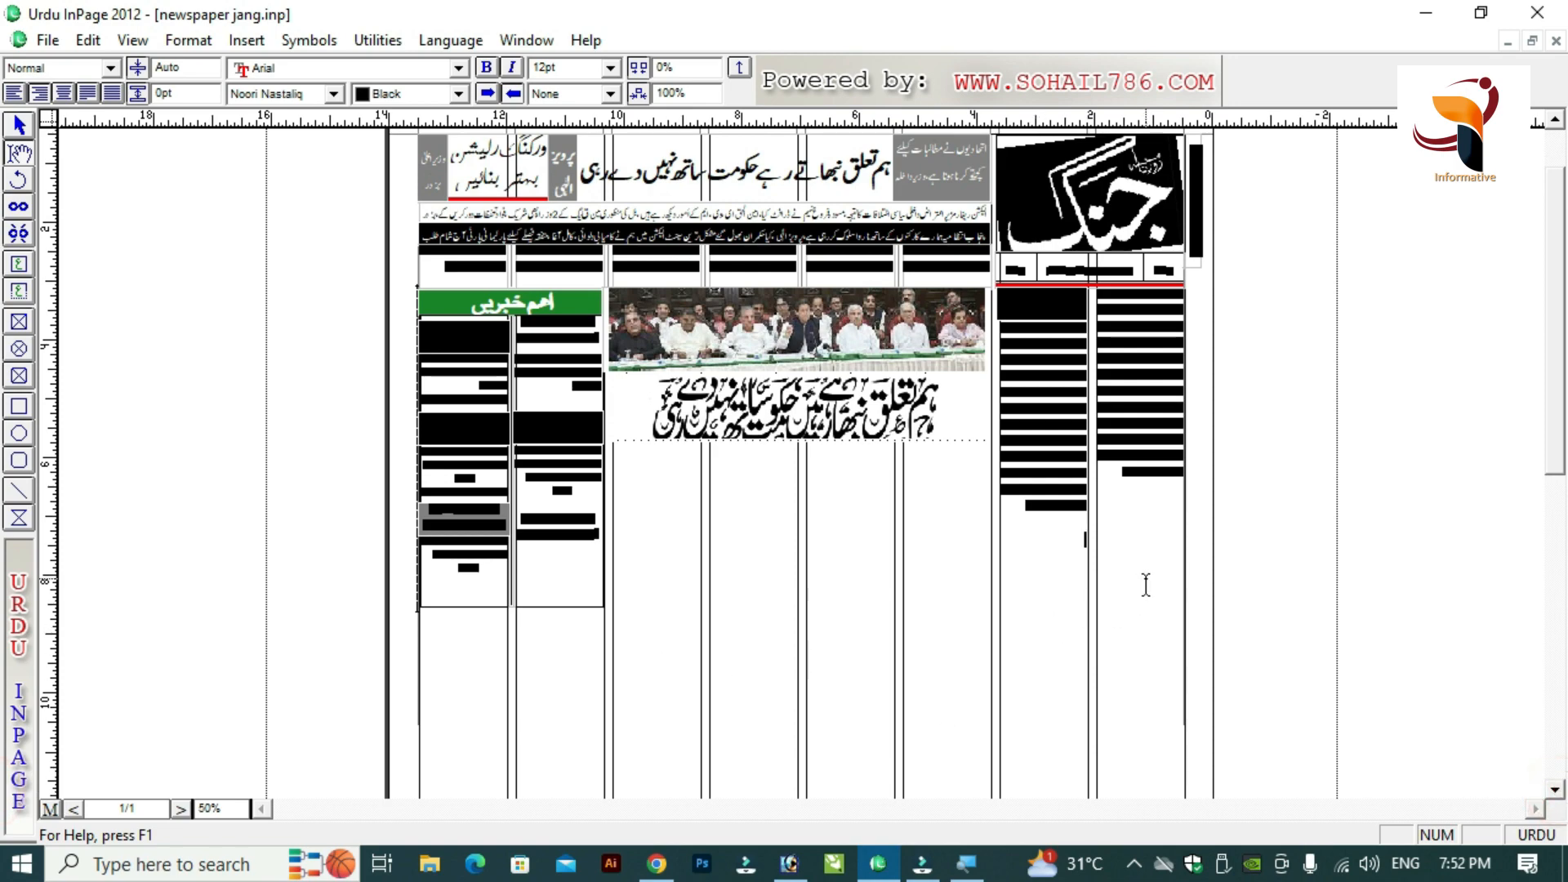
left_click(1142, 577)
left_click(1557, 120)
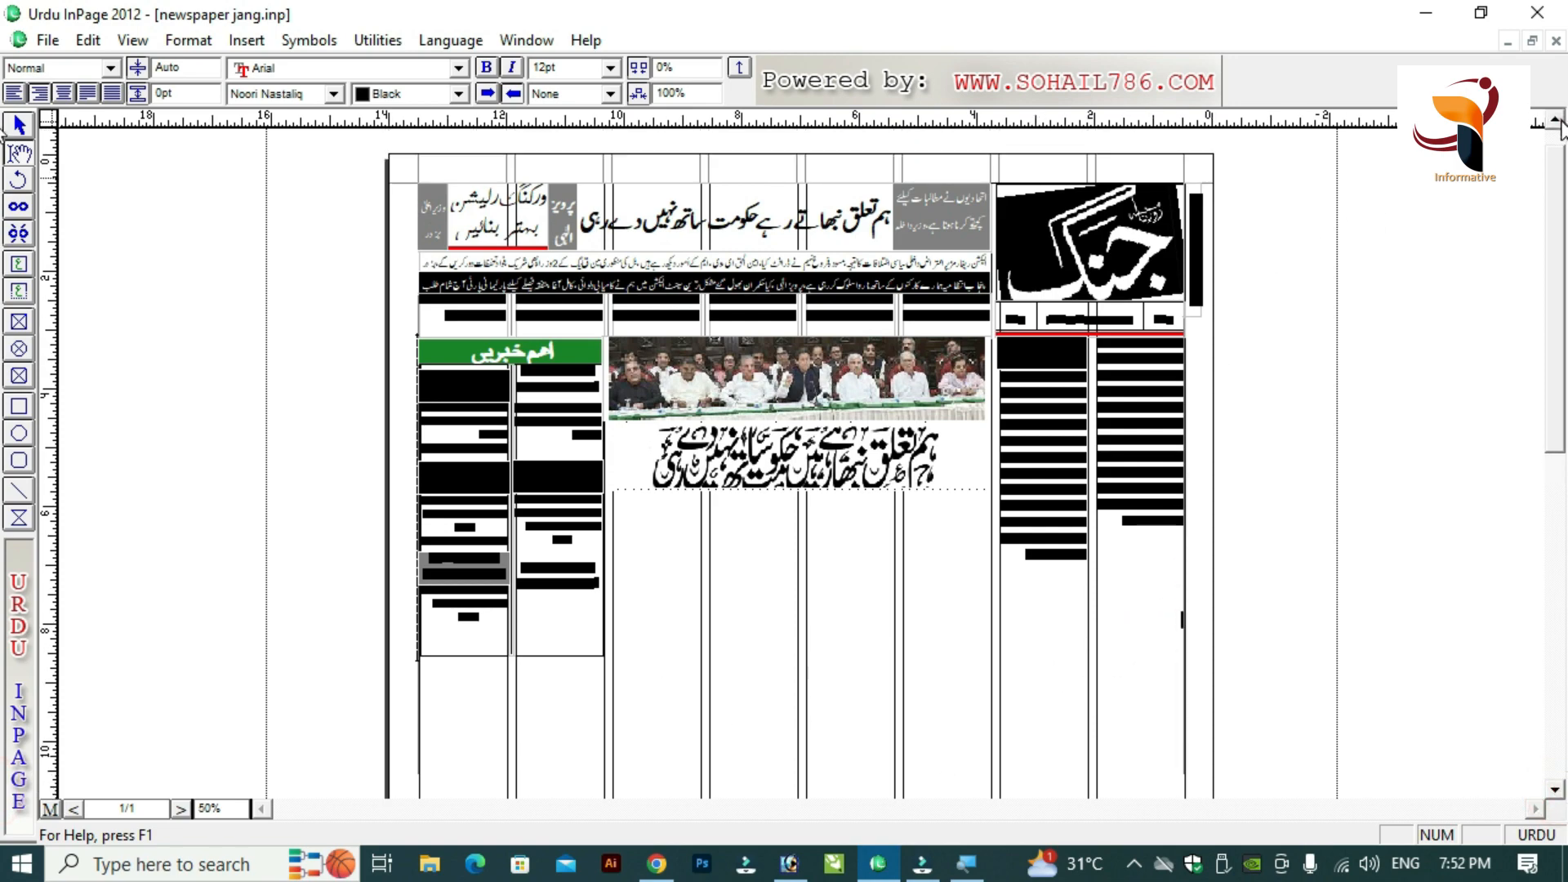
View the masthead logo at 100% and its picture import options, and leave without importing a picture.
key("ctrl+1")
left_click(1558, 120)
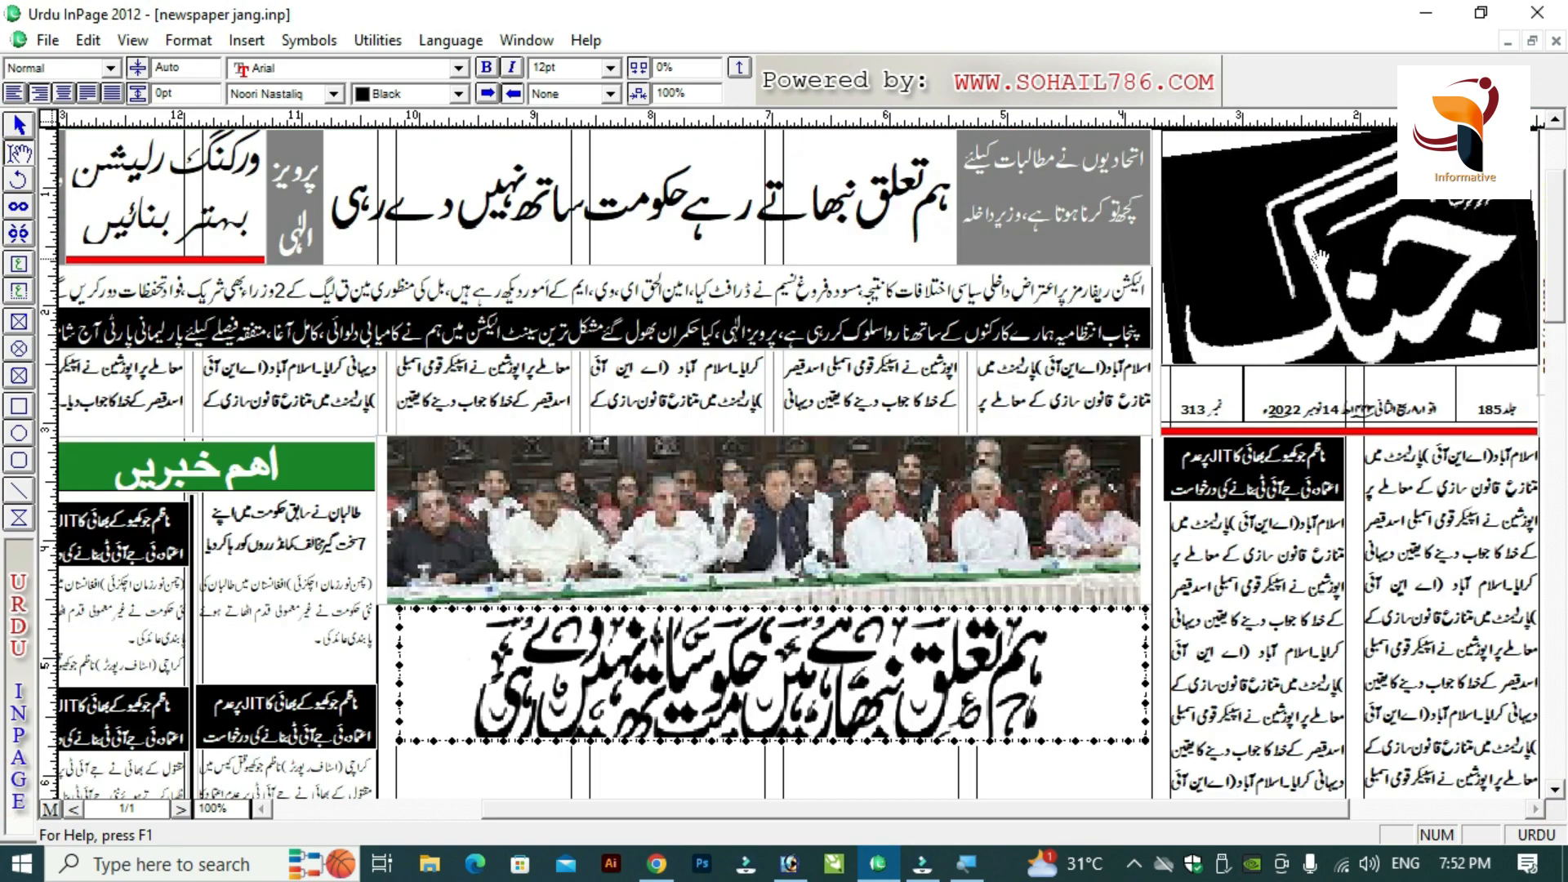
double_click(1319, 260)
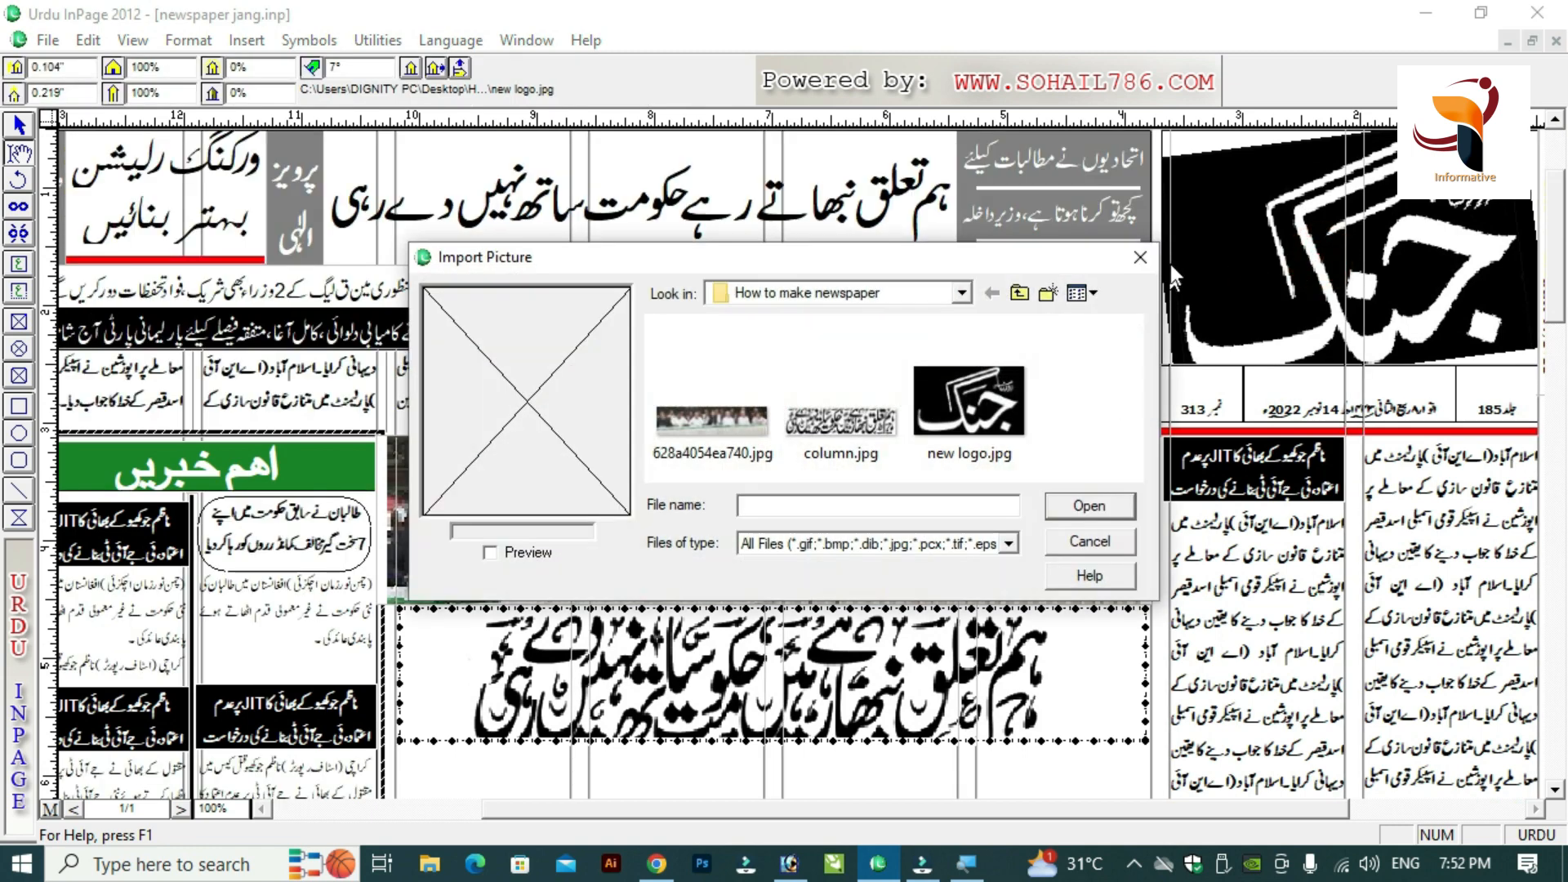
key("Escape")
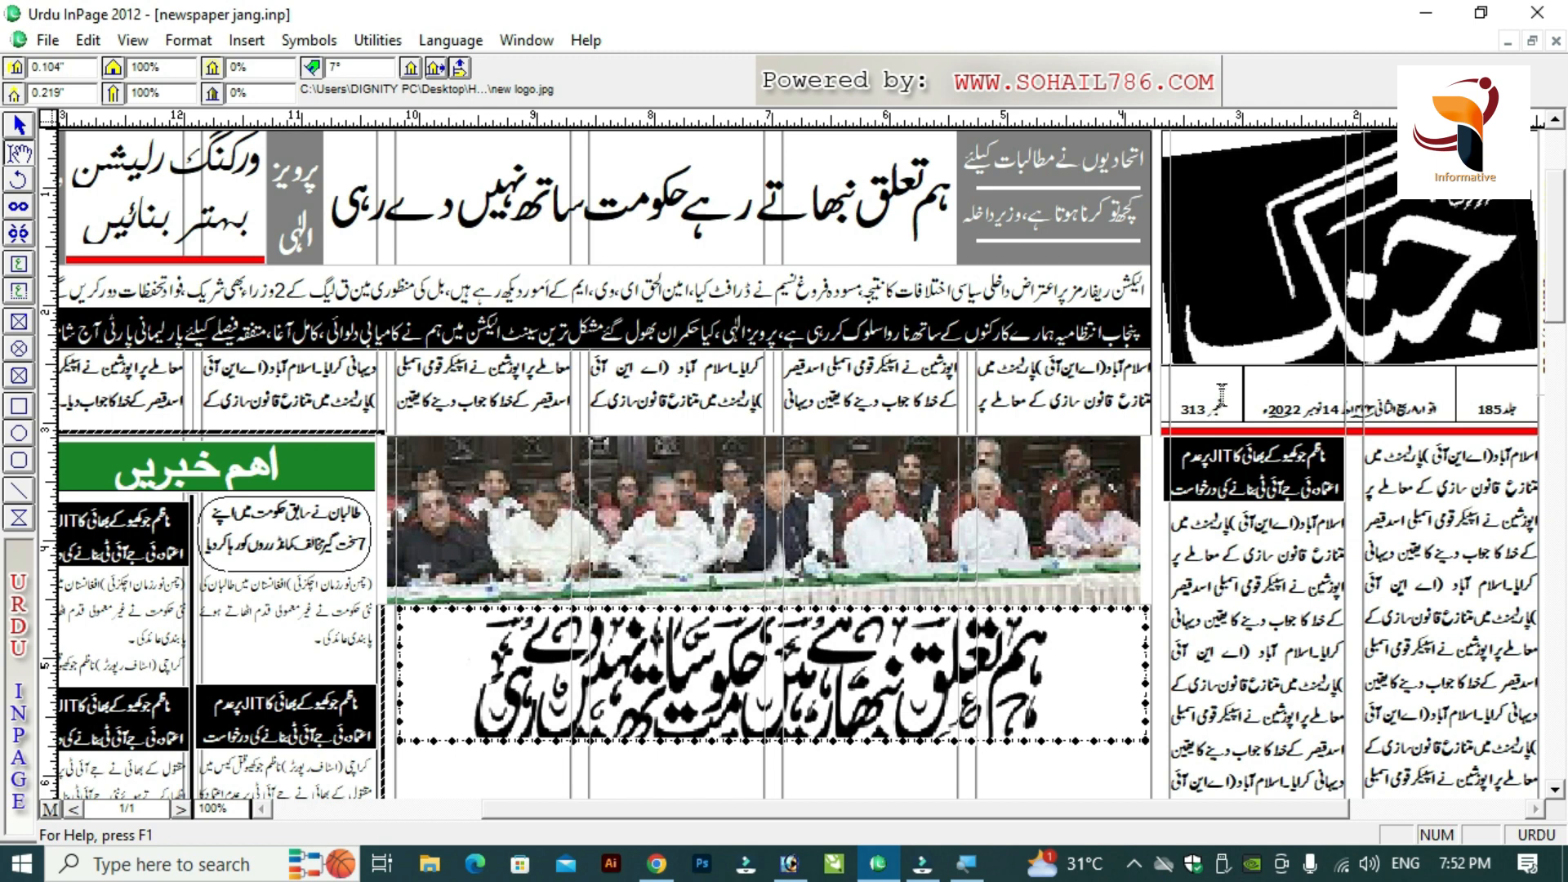
Examine the three text boxes of the volume, date and issue number line below the masthead logo.
left_click(1222, 394)
left_click_drag(1222, 394, 1499, 397)
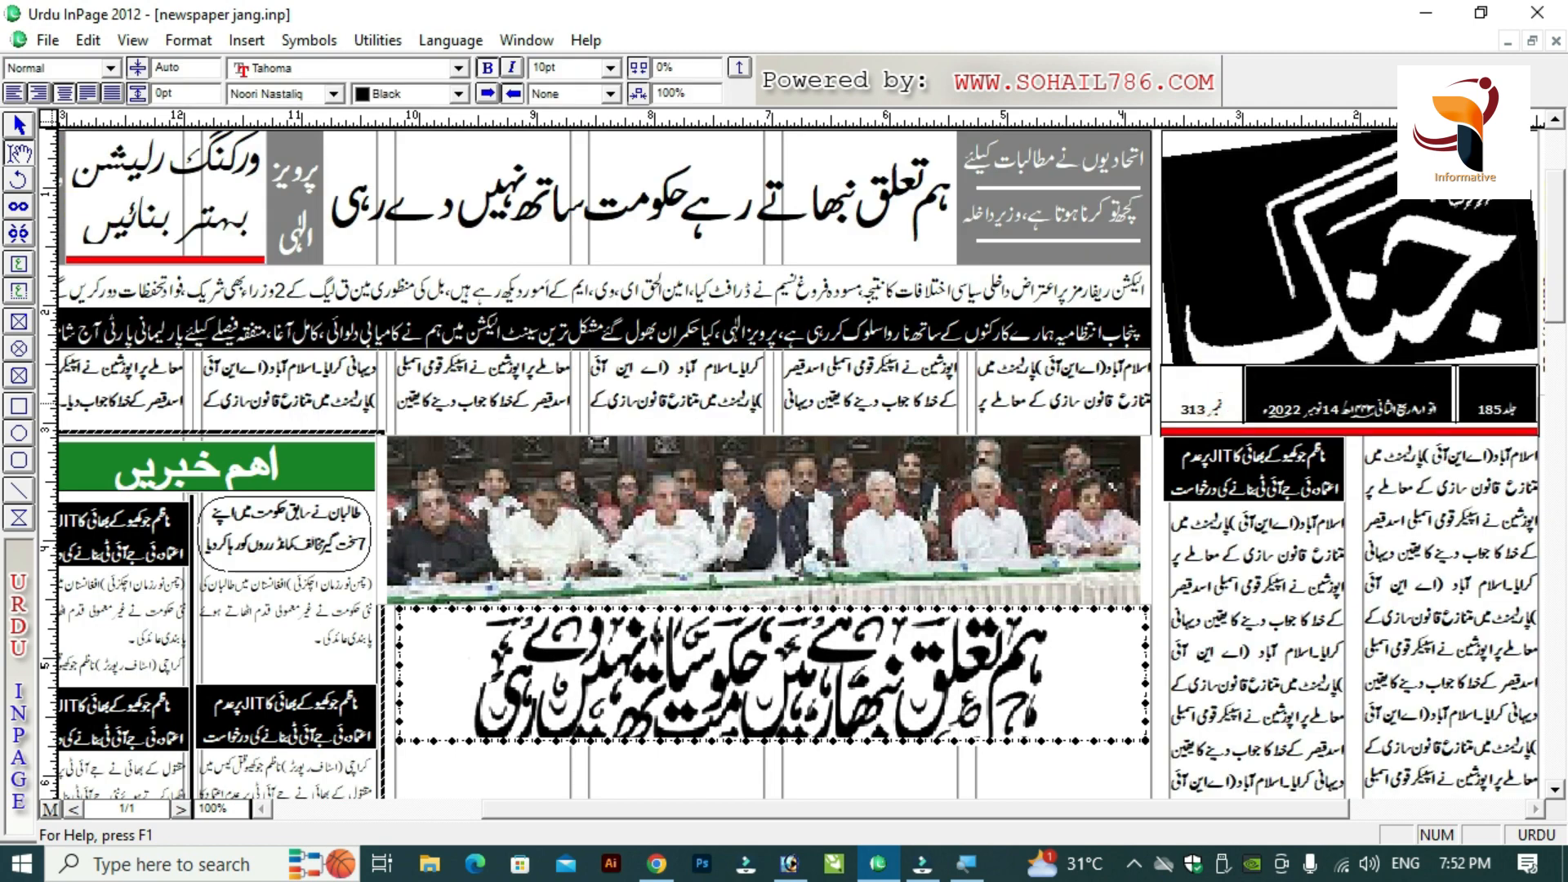
left_click(1305, 401)
left_click(1206, 390)
left_click(1352, 397)
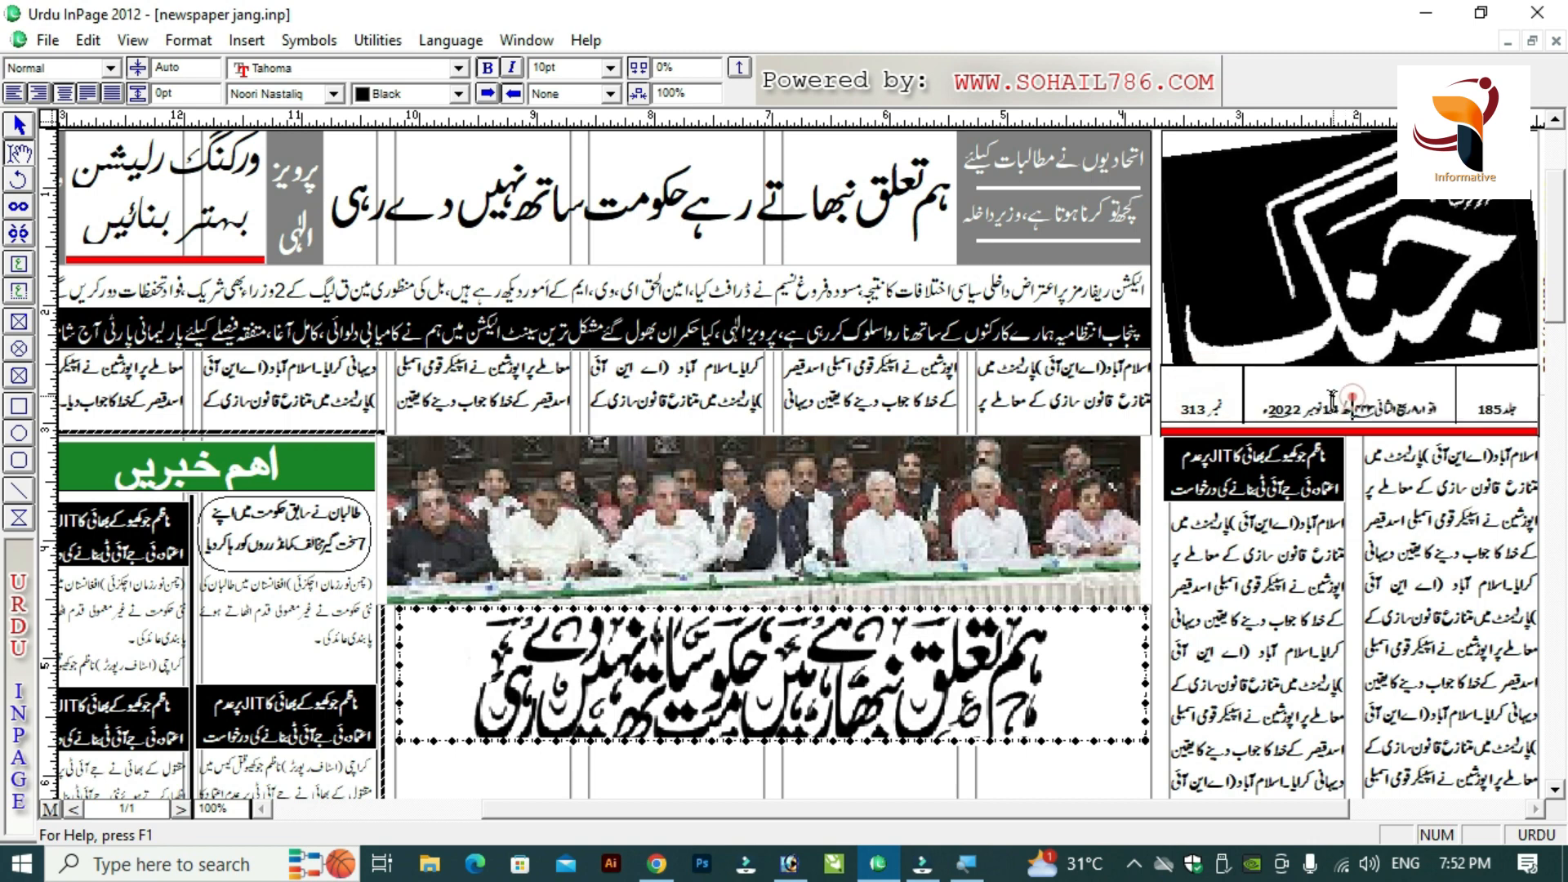
left_click(1293, 397)
Compare the full page at 50% with the 100% view, and look across from the masthead to the headline and sidebar.
key("F5")
key("F6")
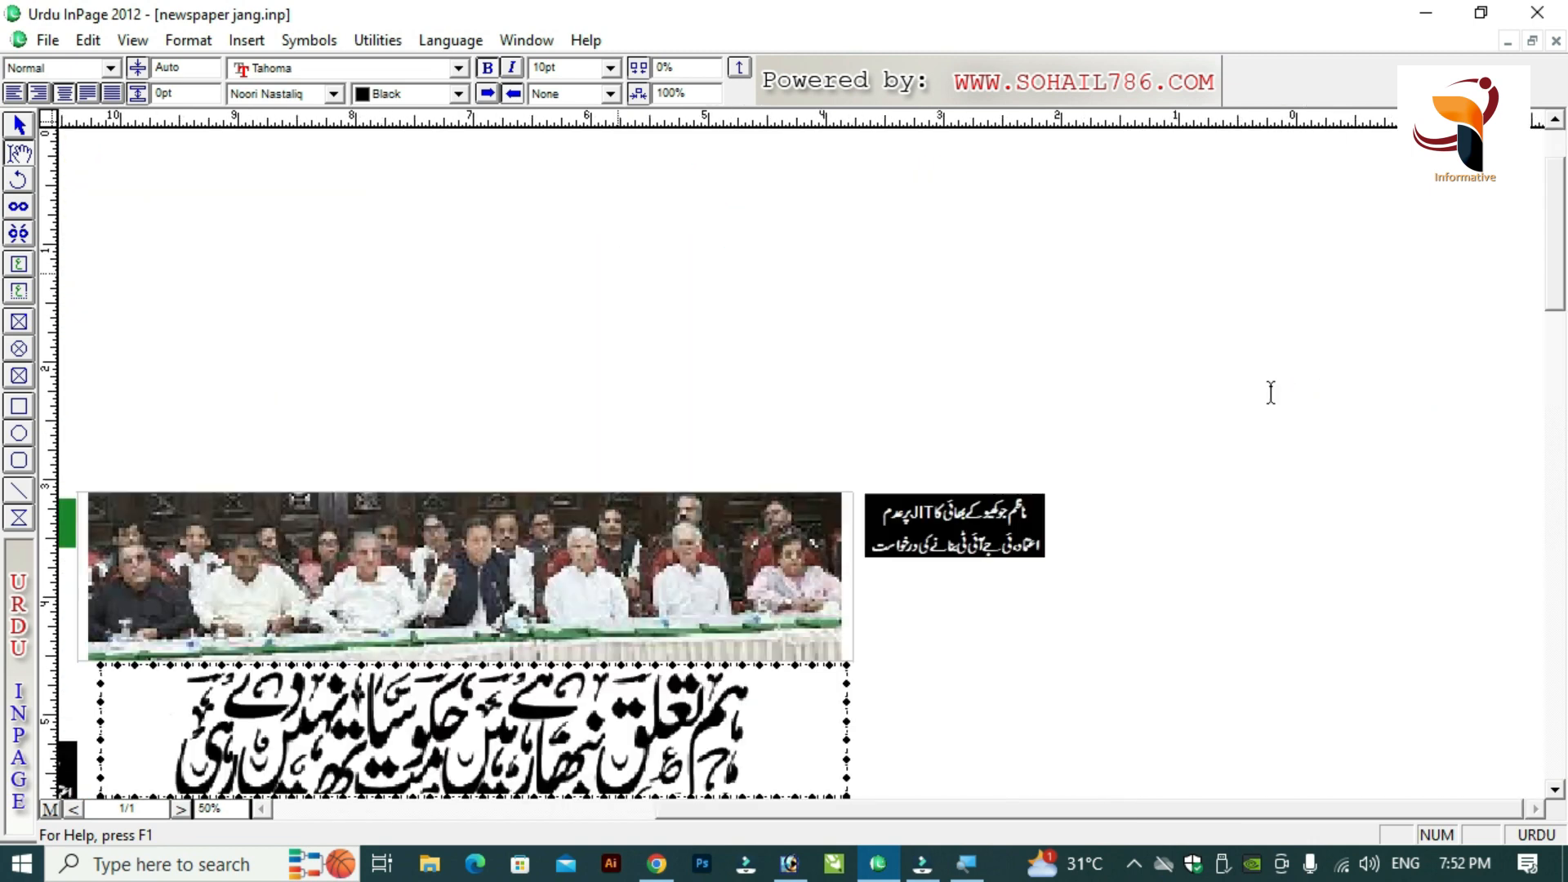
key("F5")
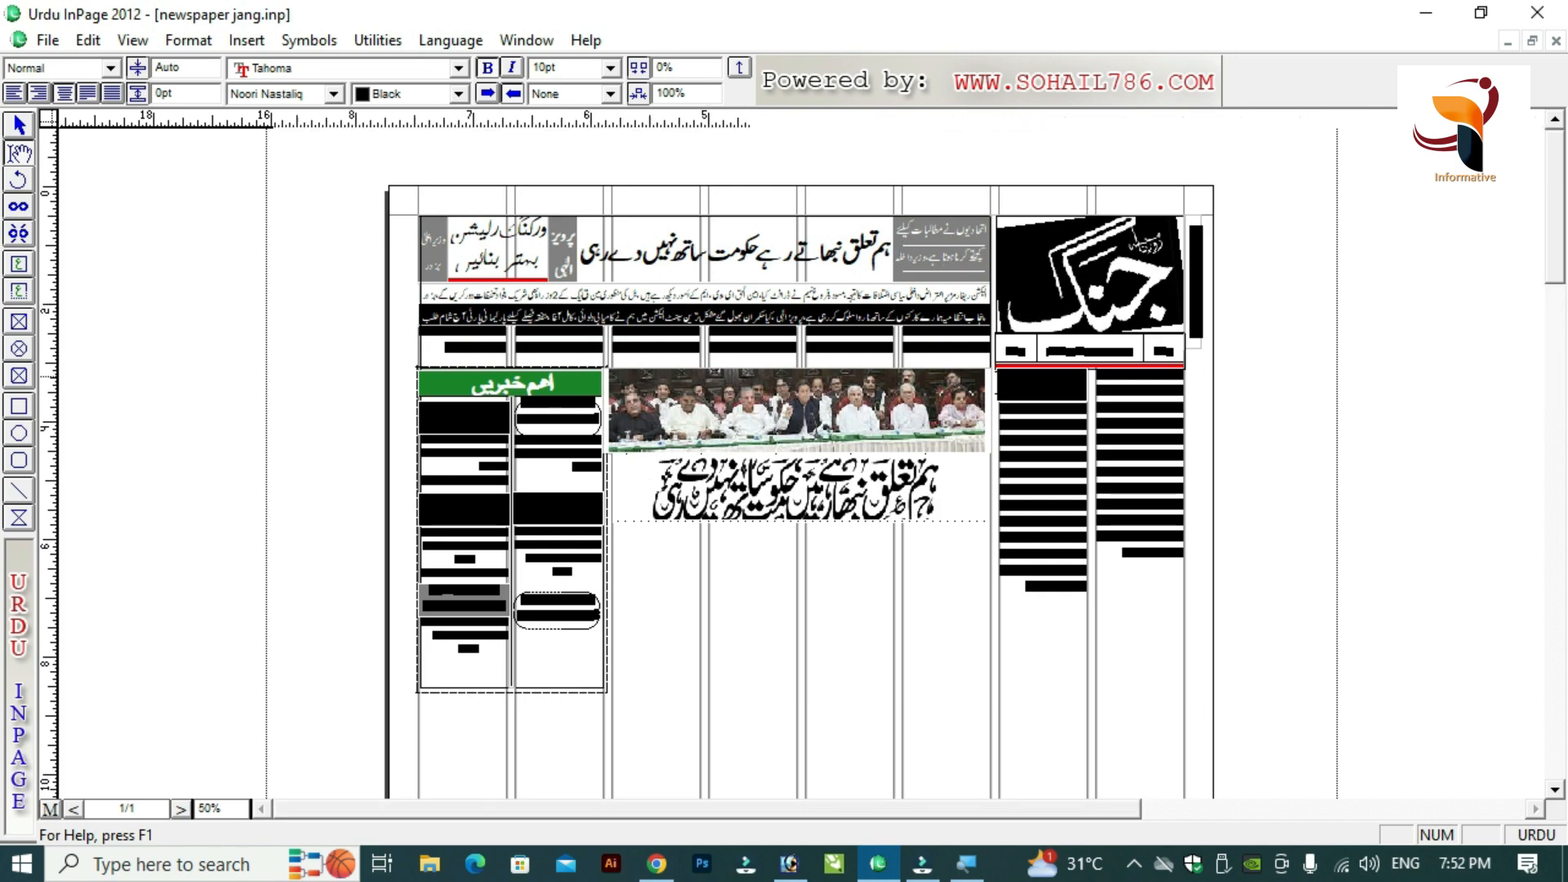
key("F6")
key("F5")
key("F6")
key("F5")
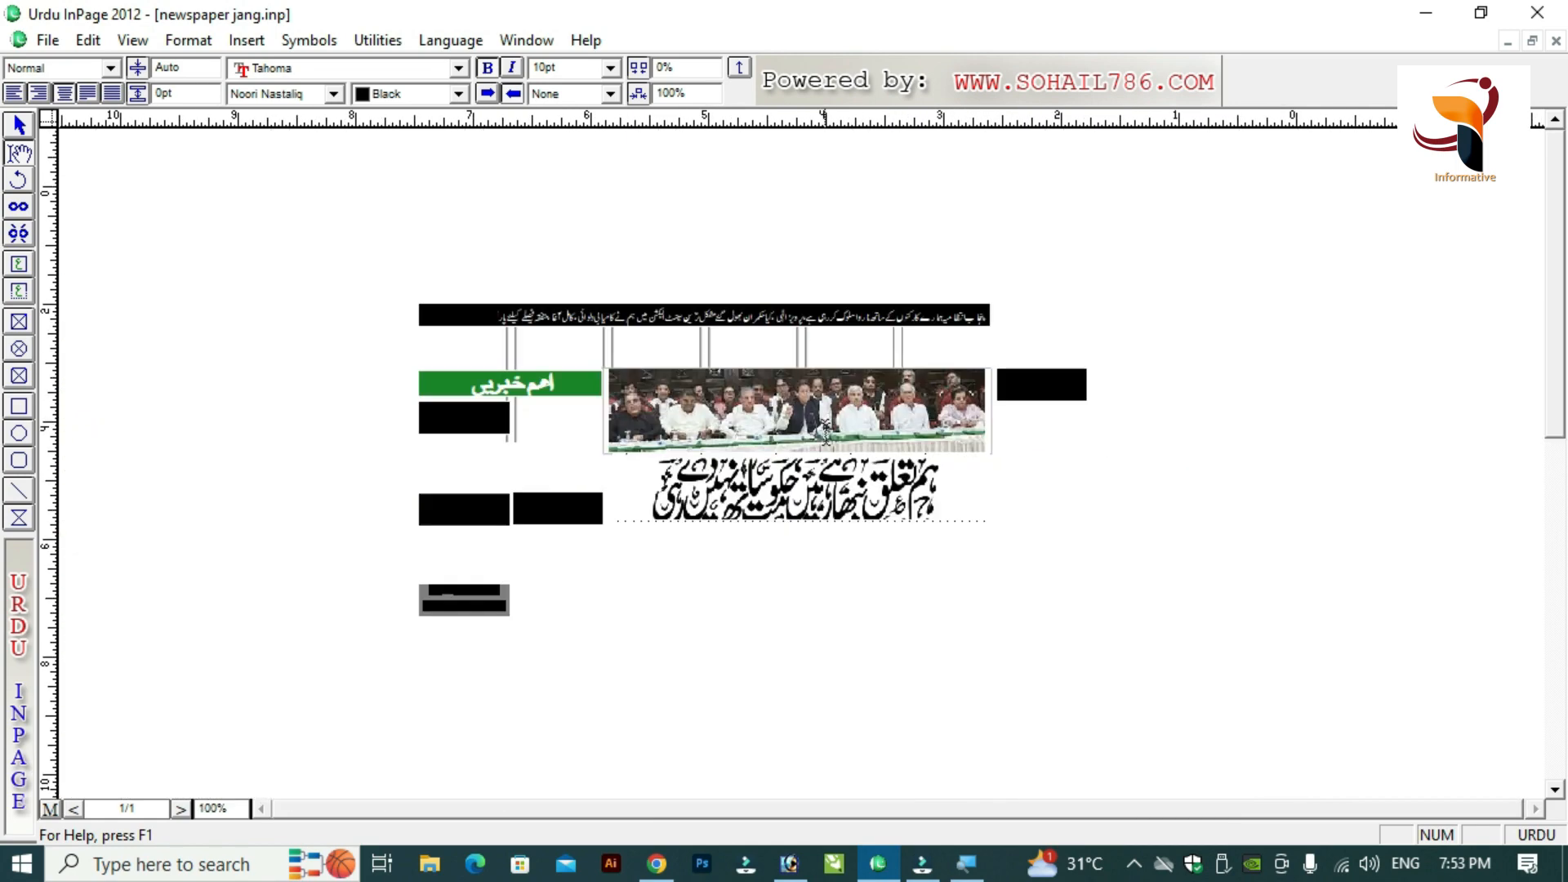
key("F6")
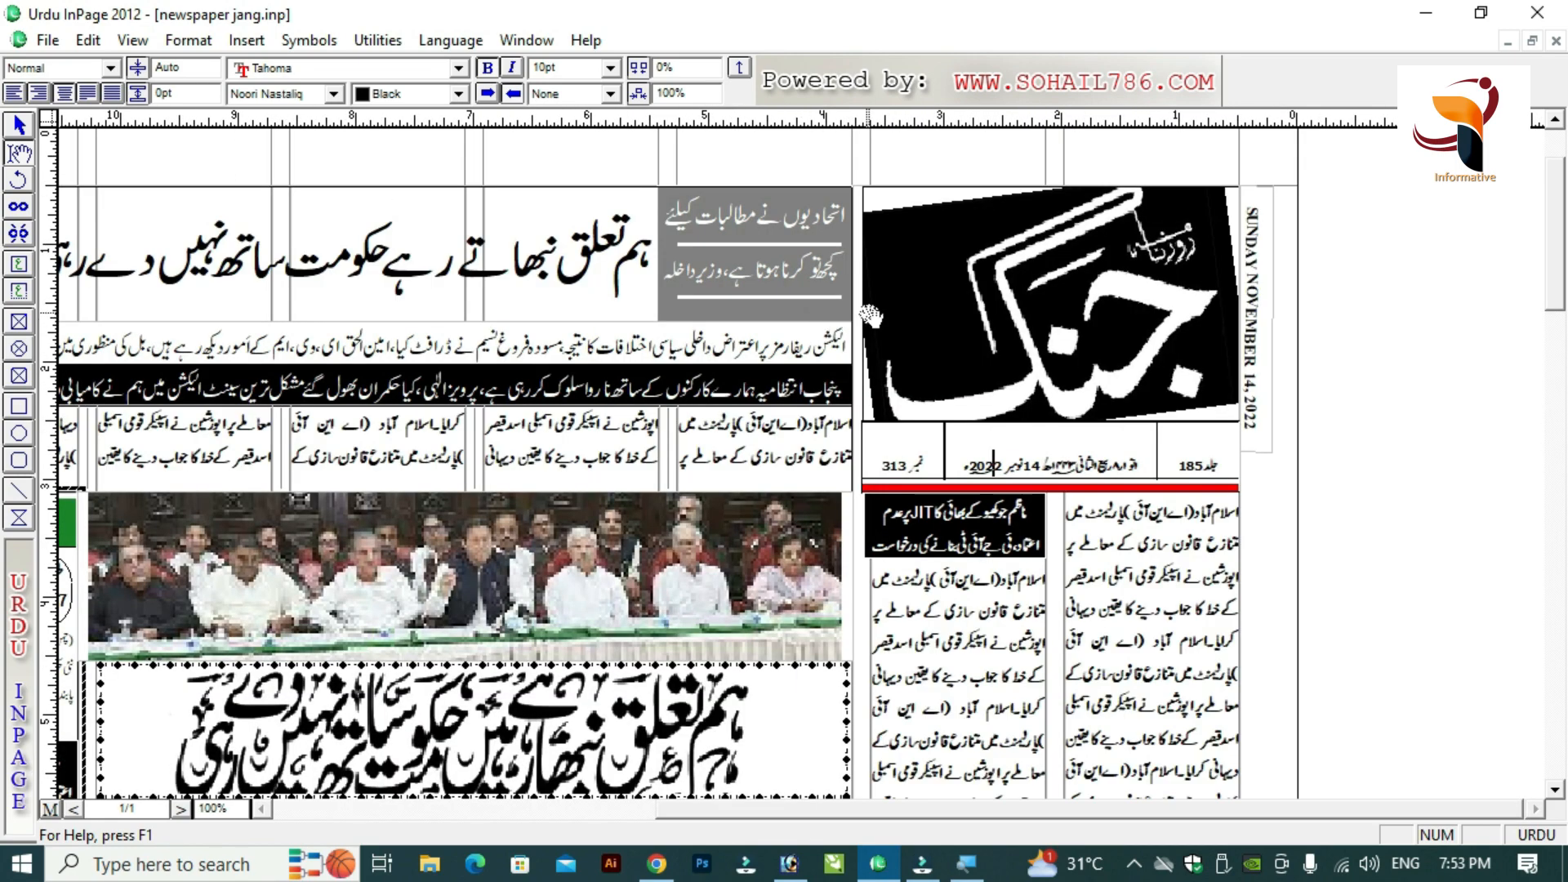
left_click(262, 809)
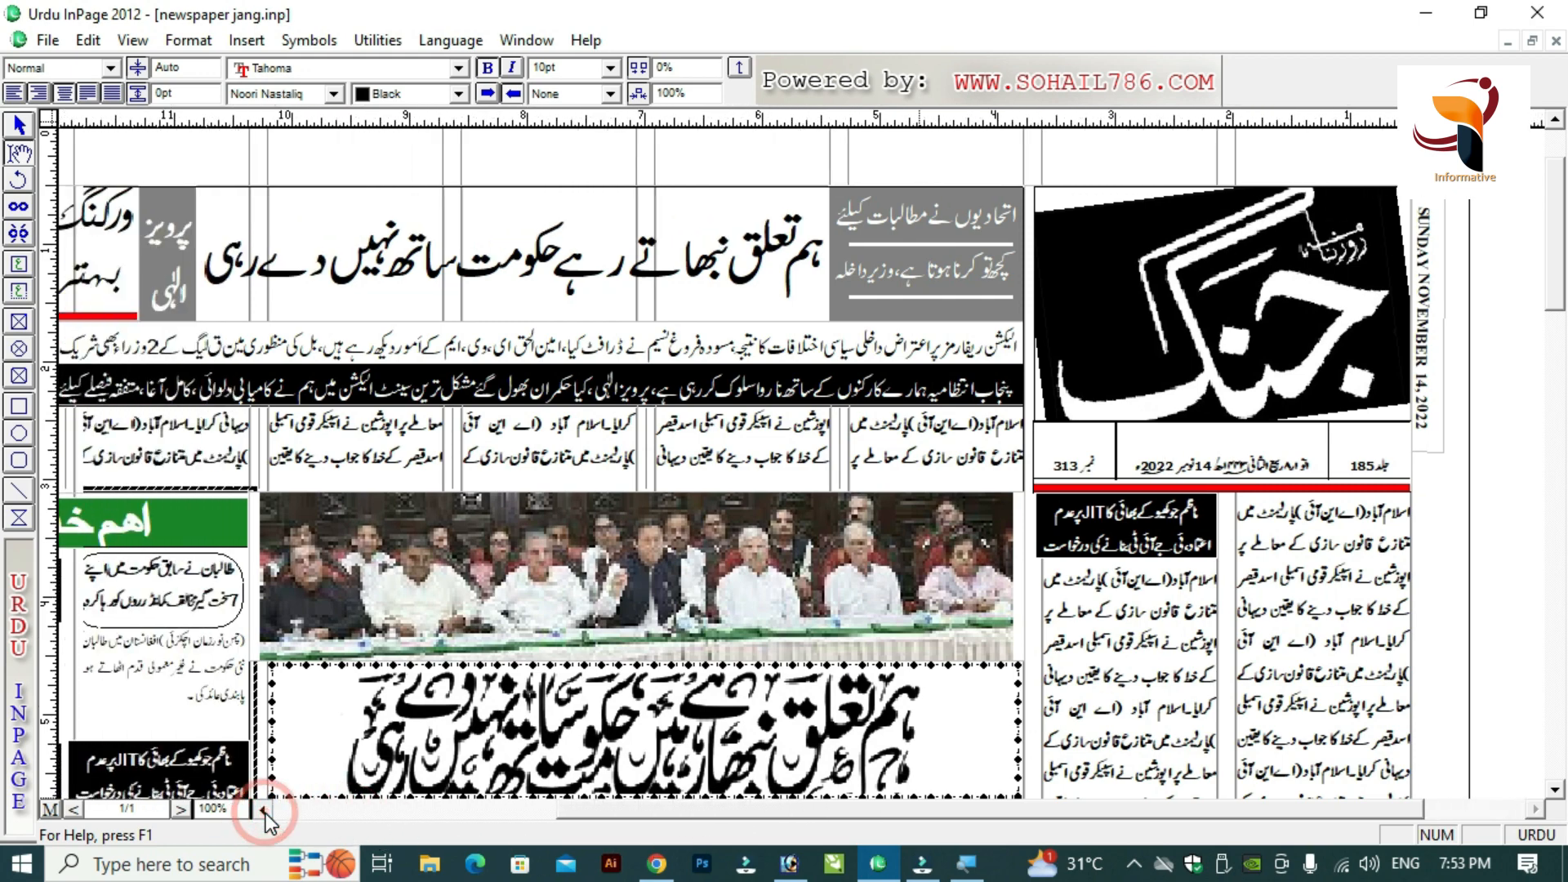
left_click(262, 811)
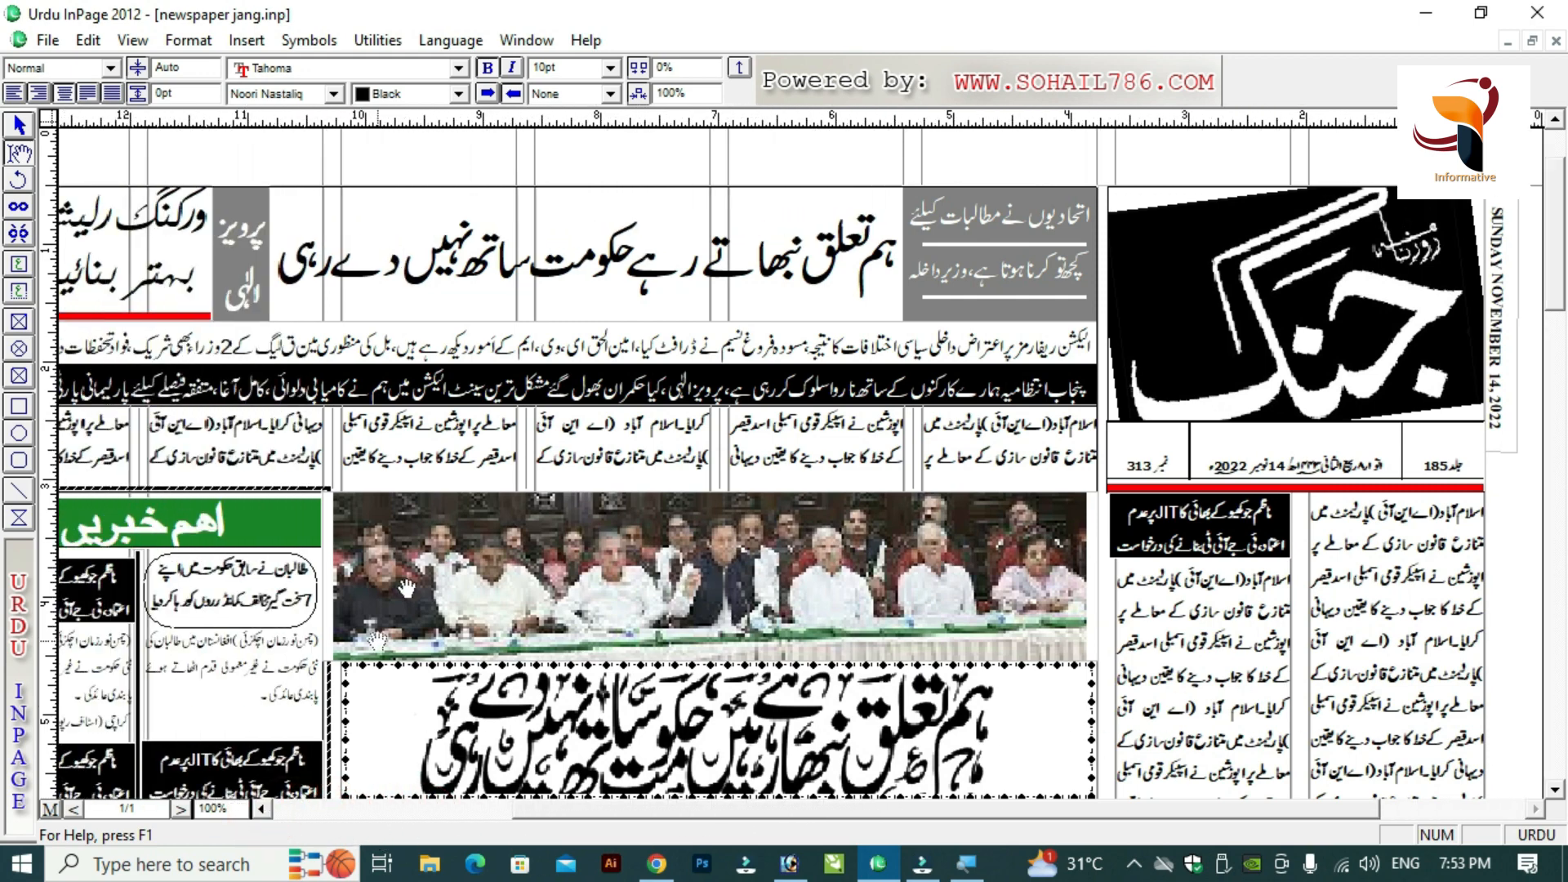
left_click(262, 810)
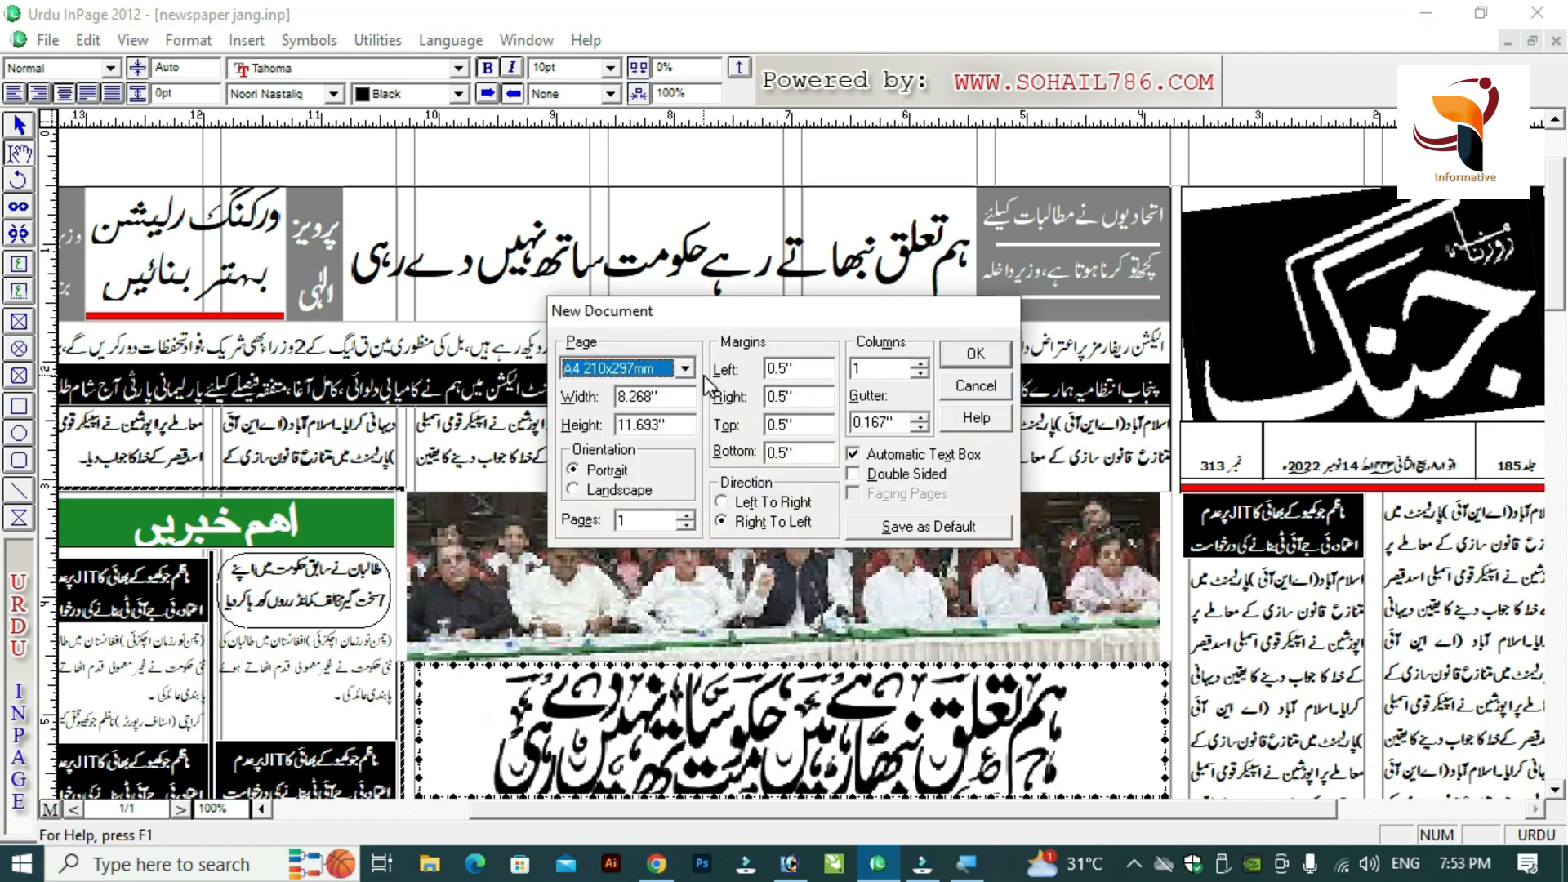
Set a new document's page to a custom size with width 14 and height 22.
left_click_drag(706, 313, 761, 258)
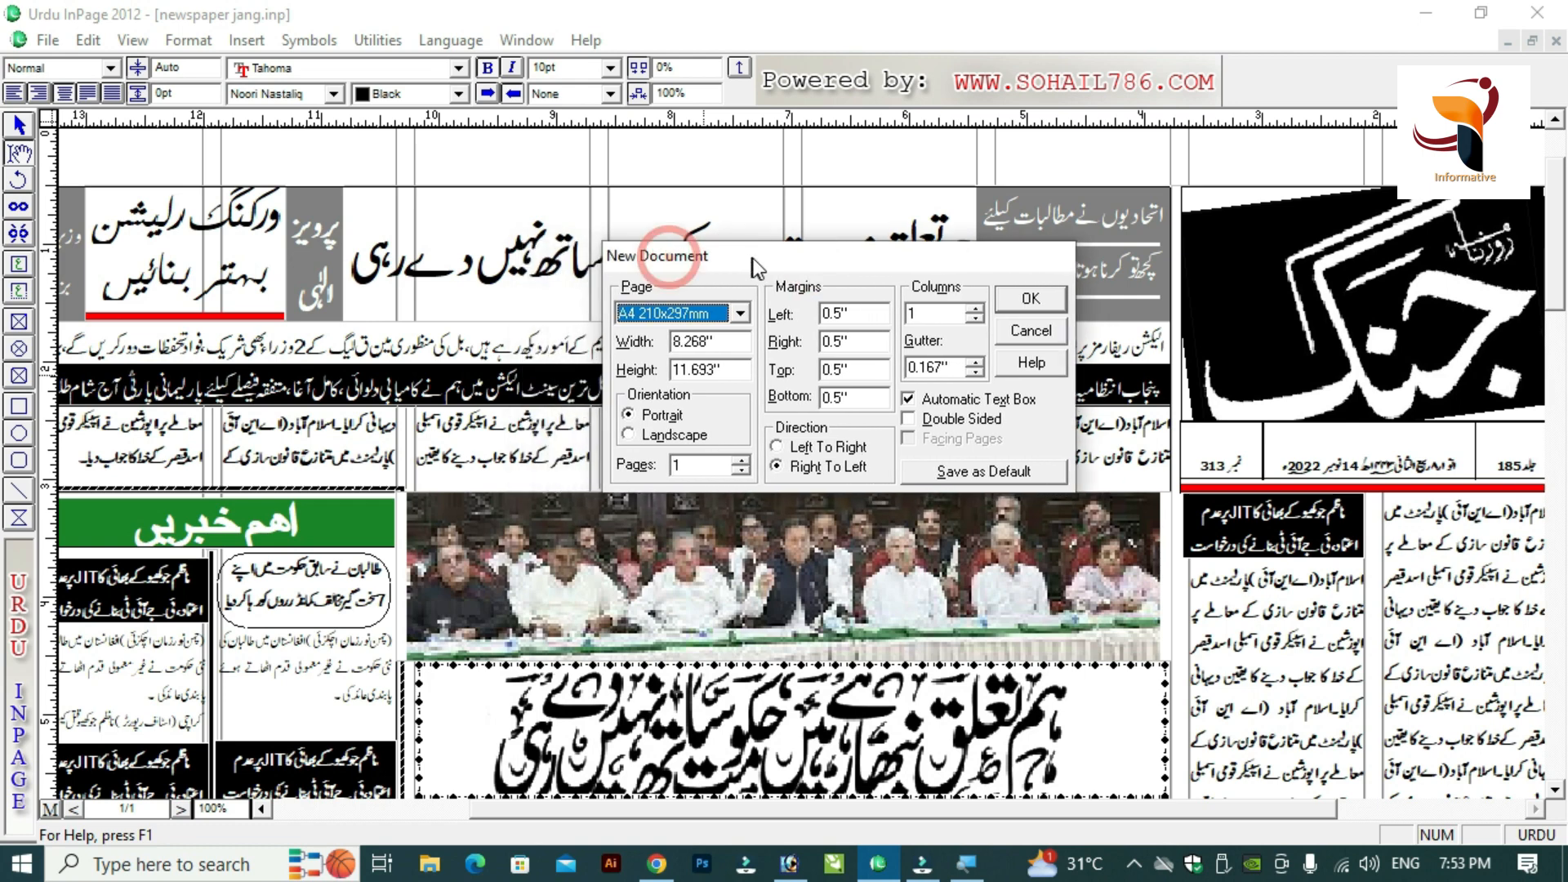
left_click(739, 314)
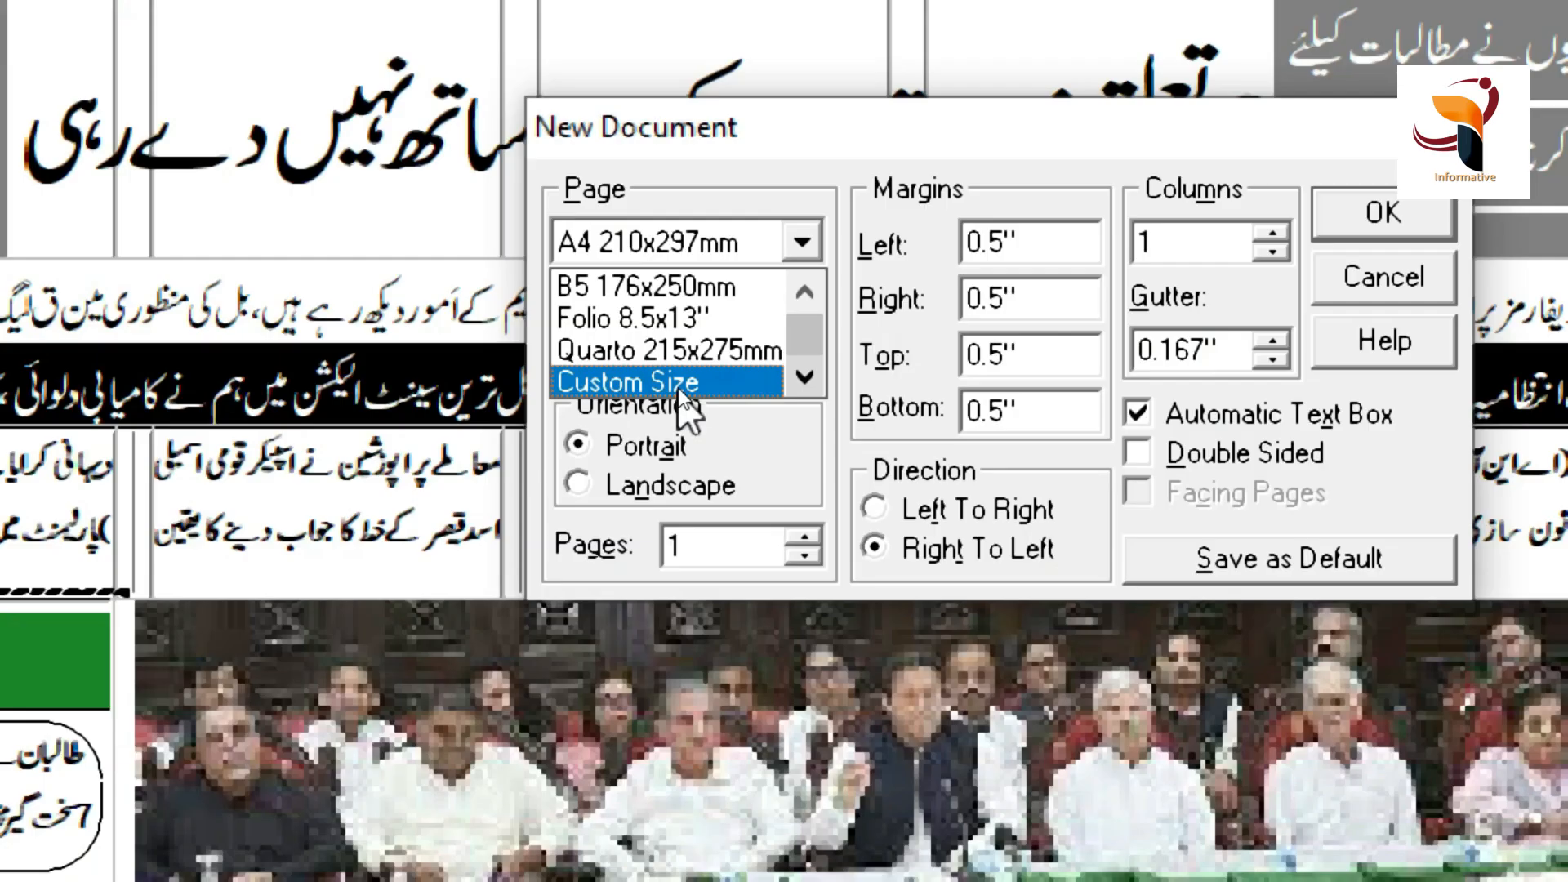
left_click(680, 388)
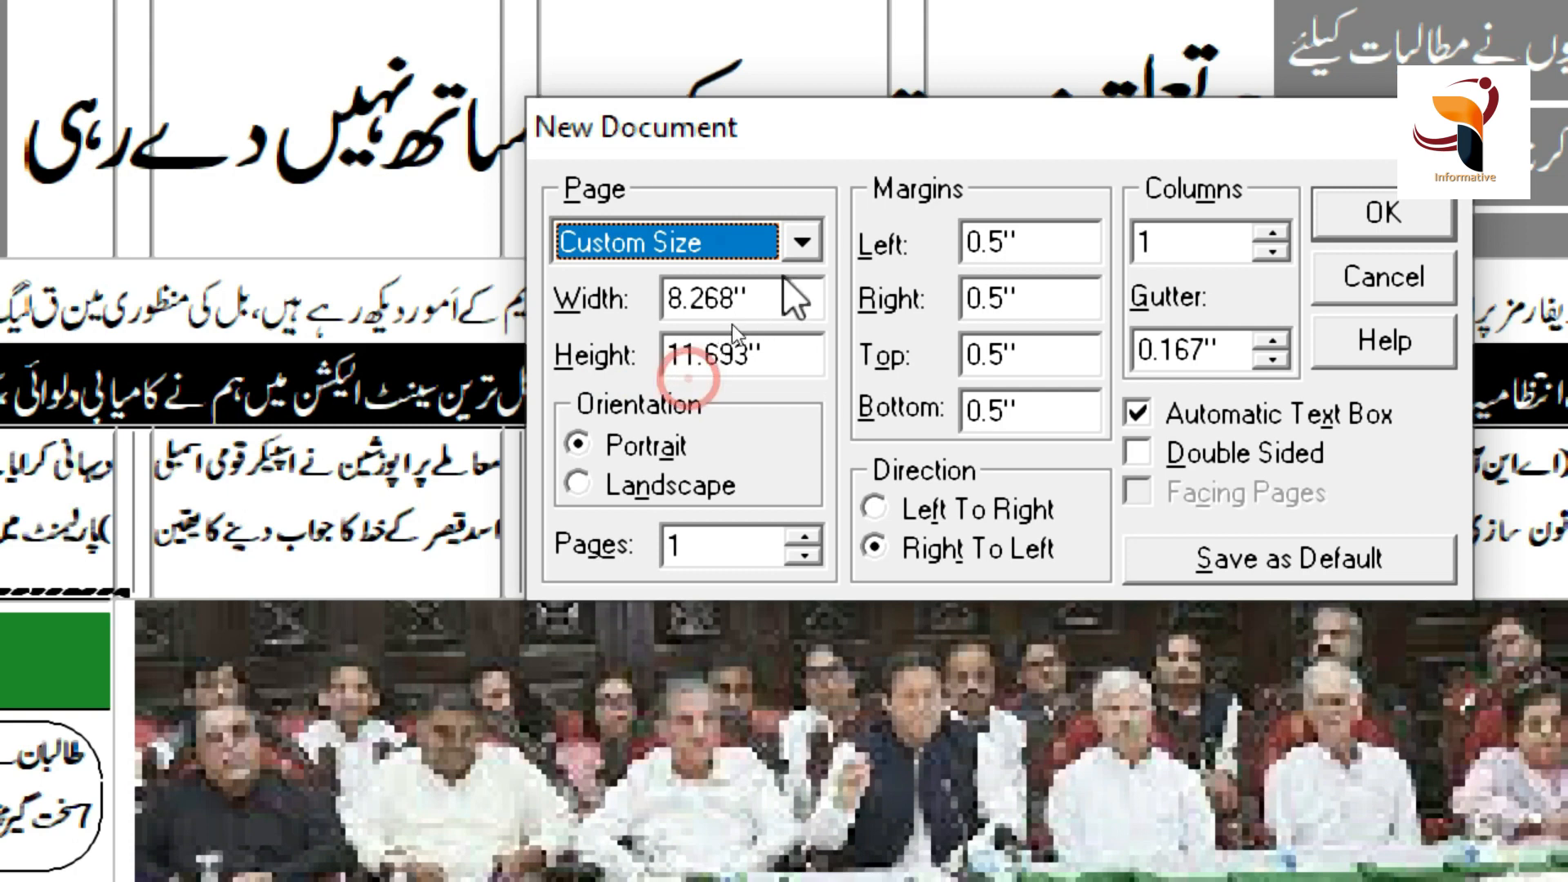
left_click_drag(792, 300, 667, 305)
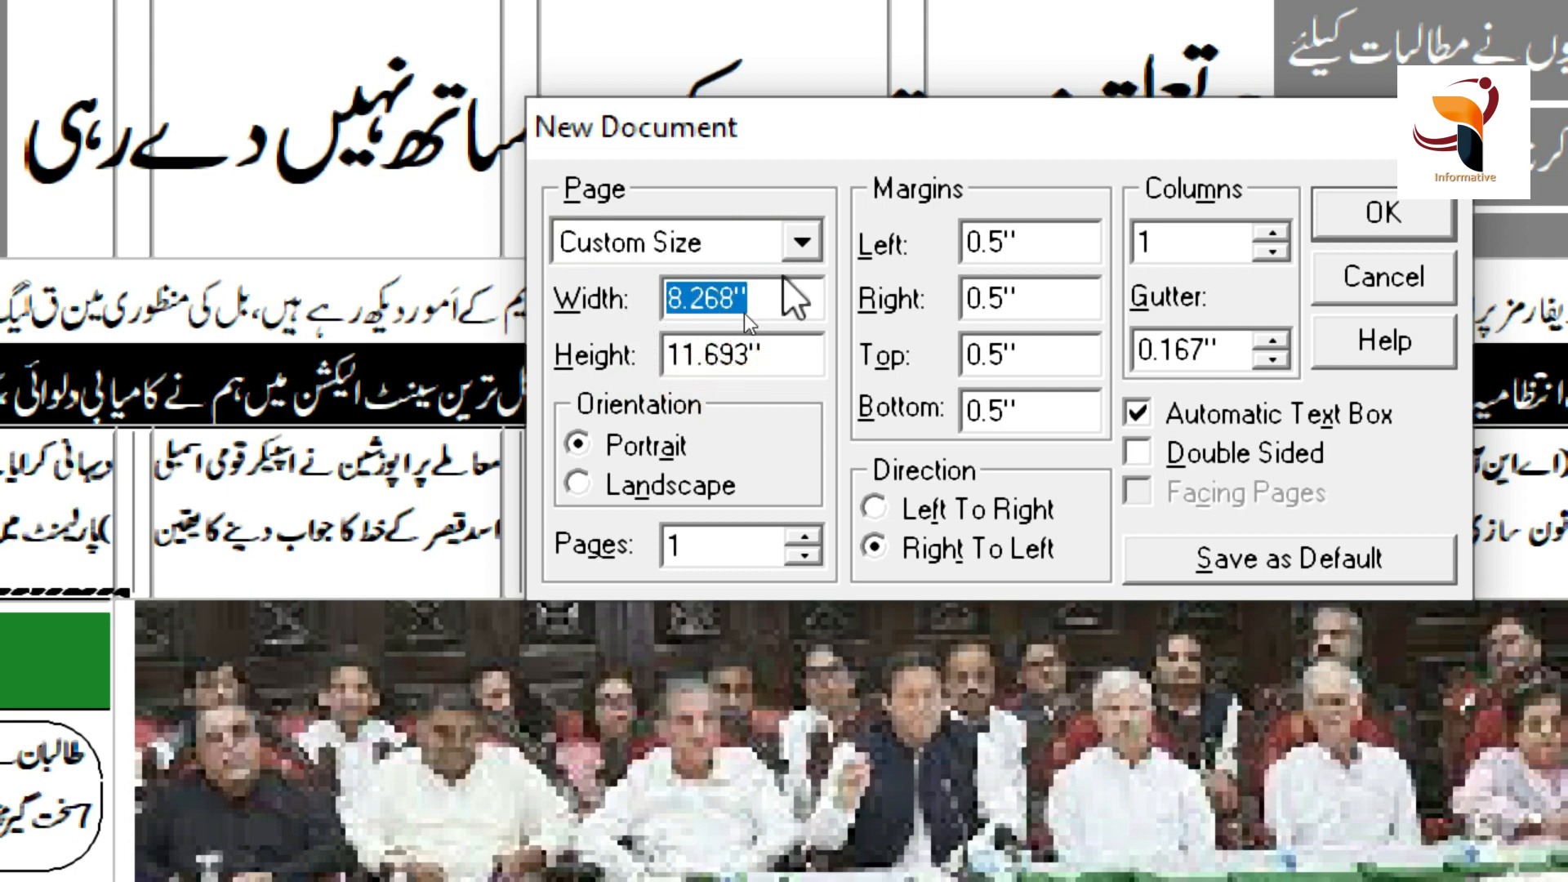
left_click(802, 242)
left_click(714, 314)
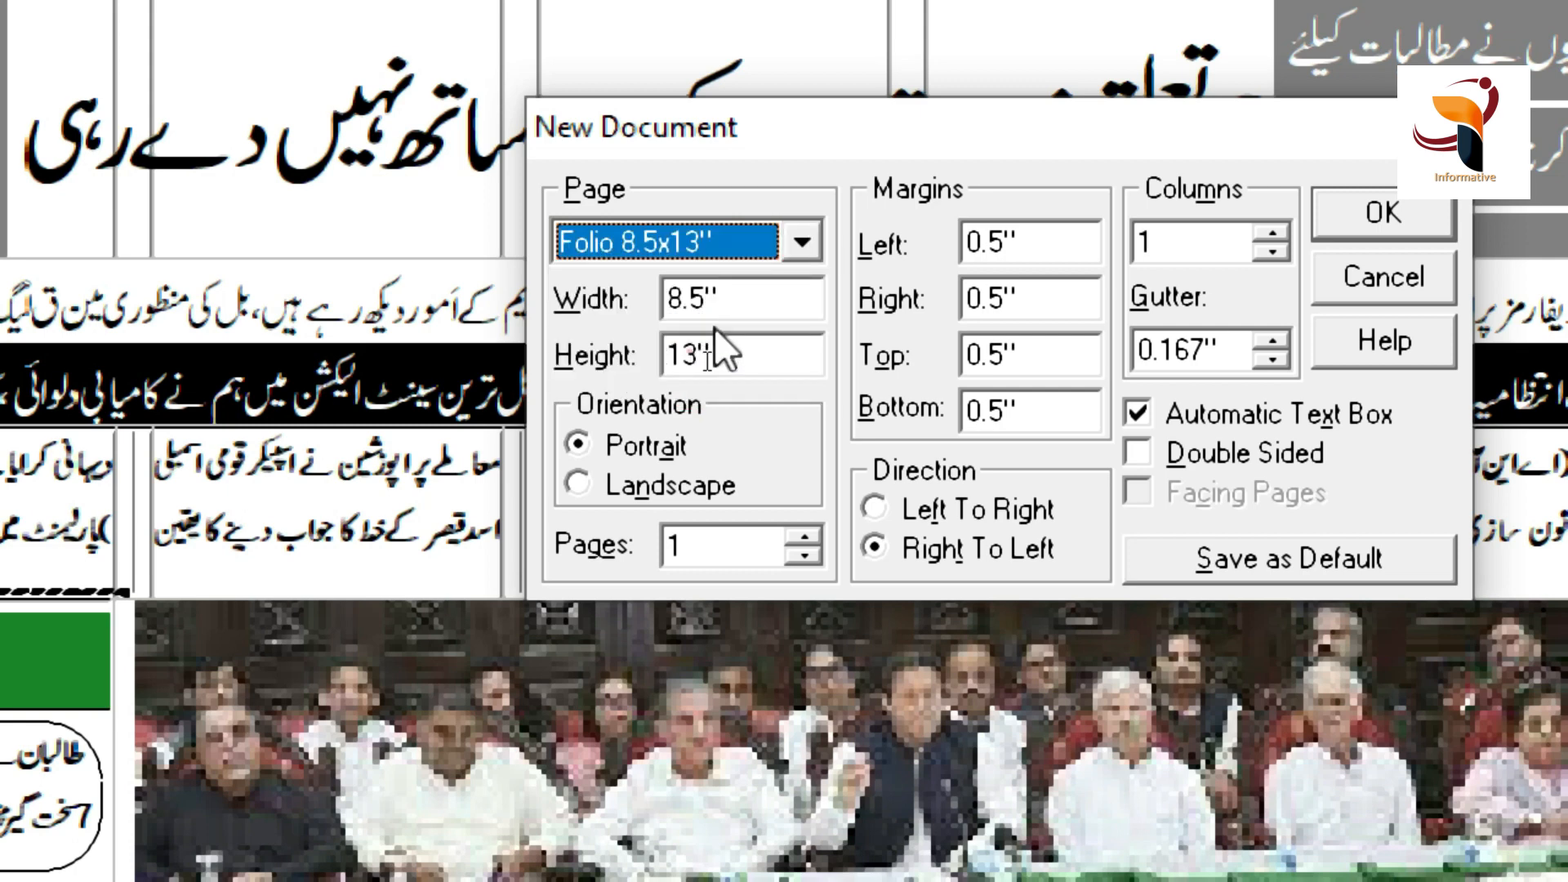
left_click_drag(759, 305, 606, 303)
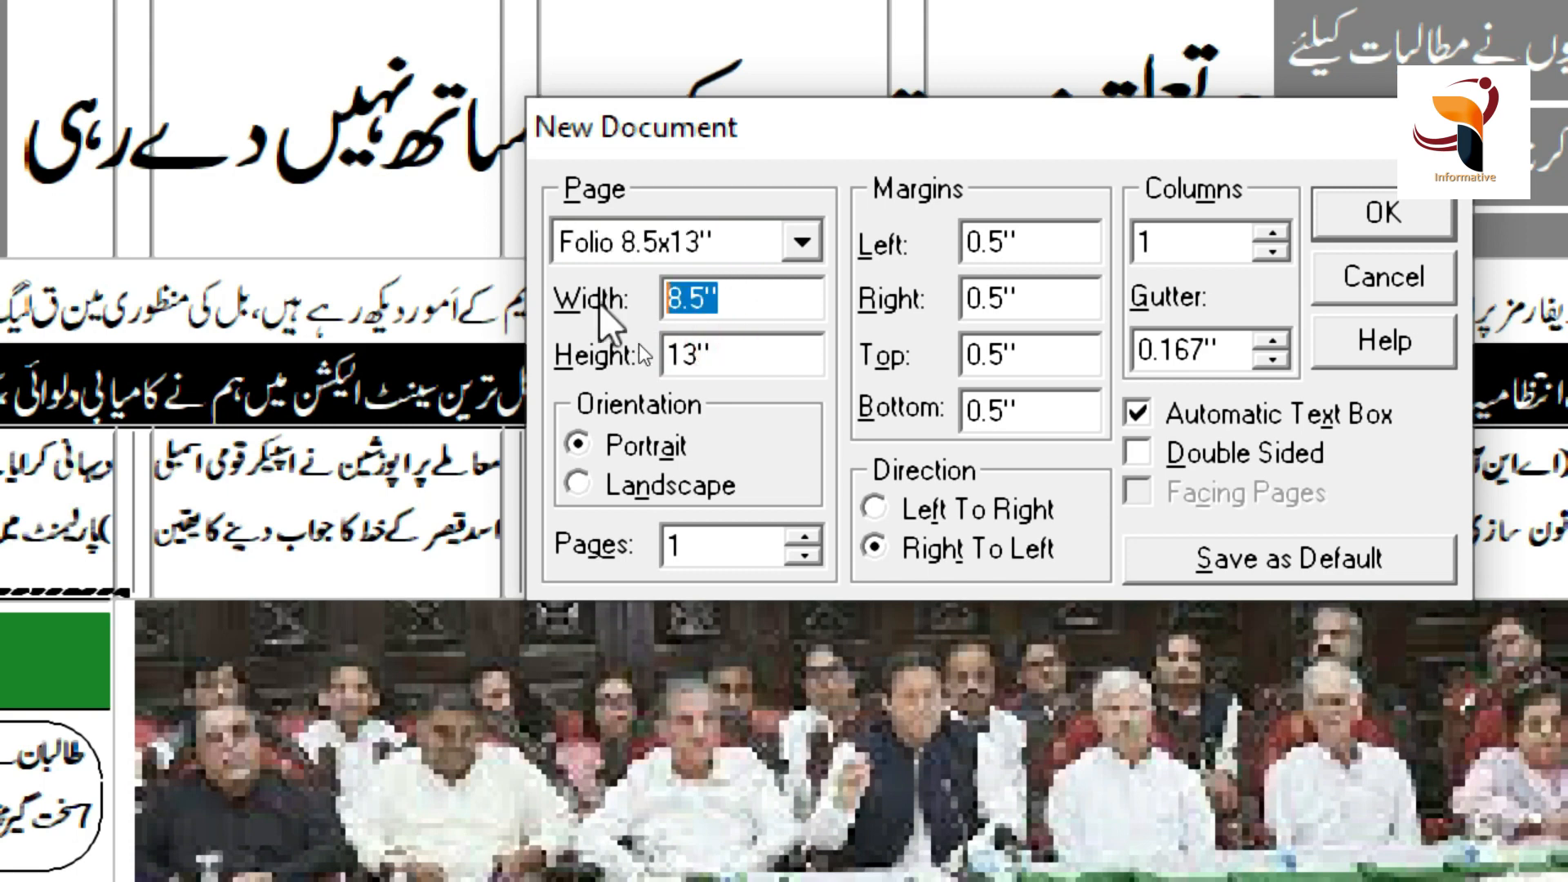
type("14")
key("Tab")
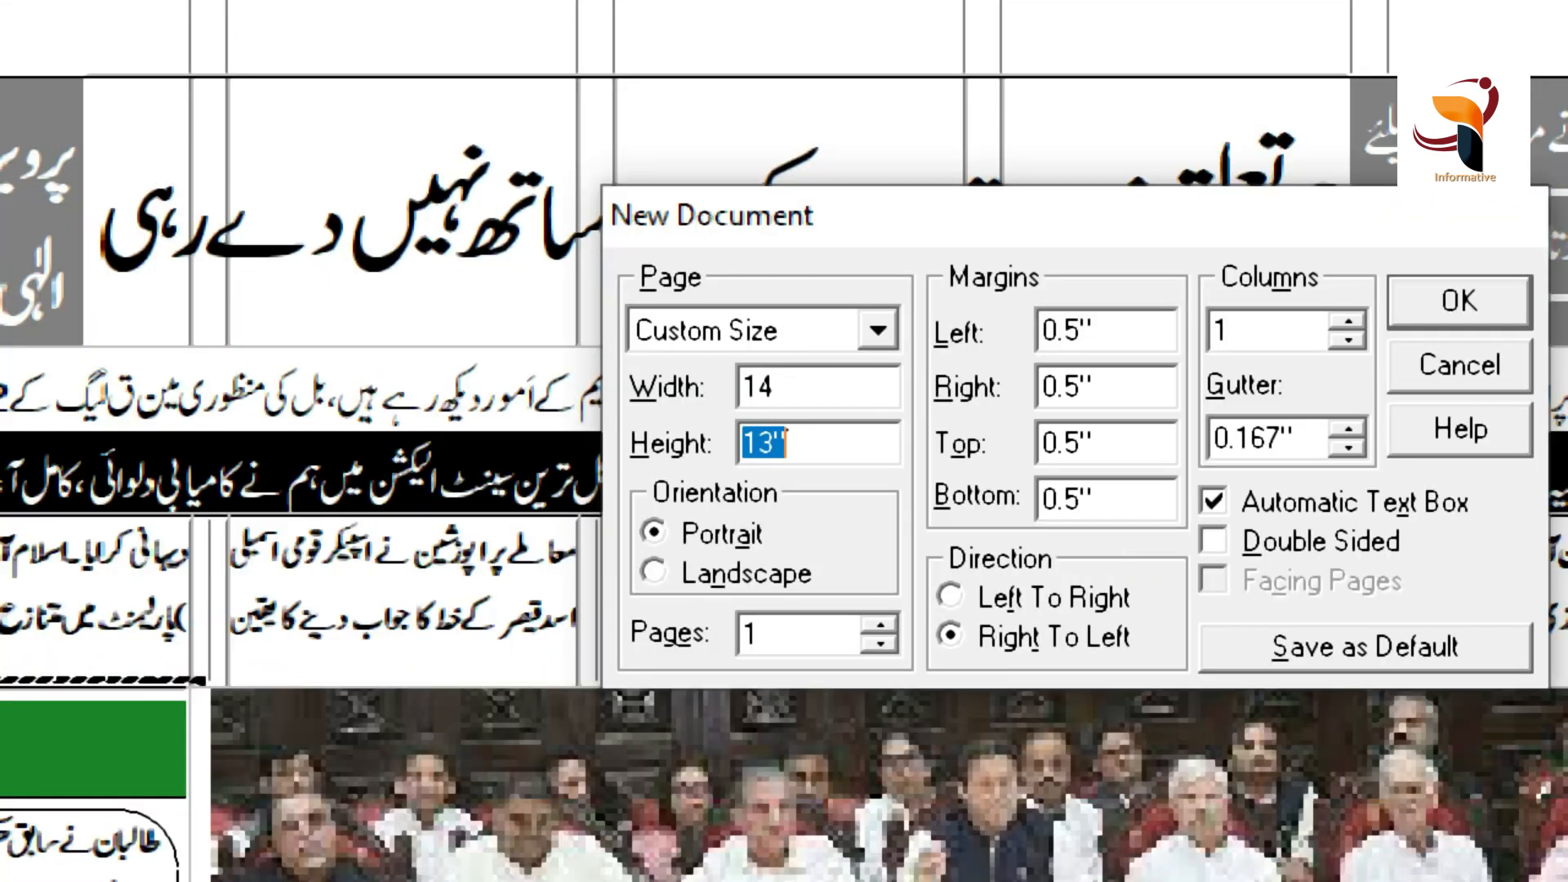
type("22")
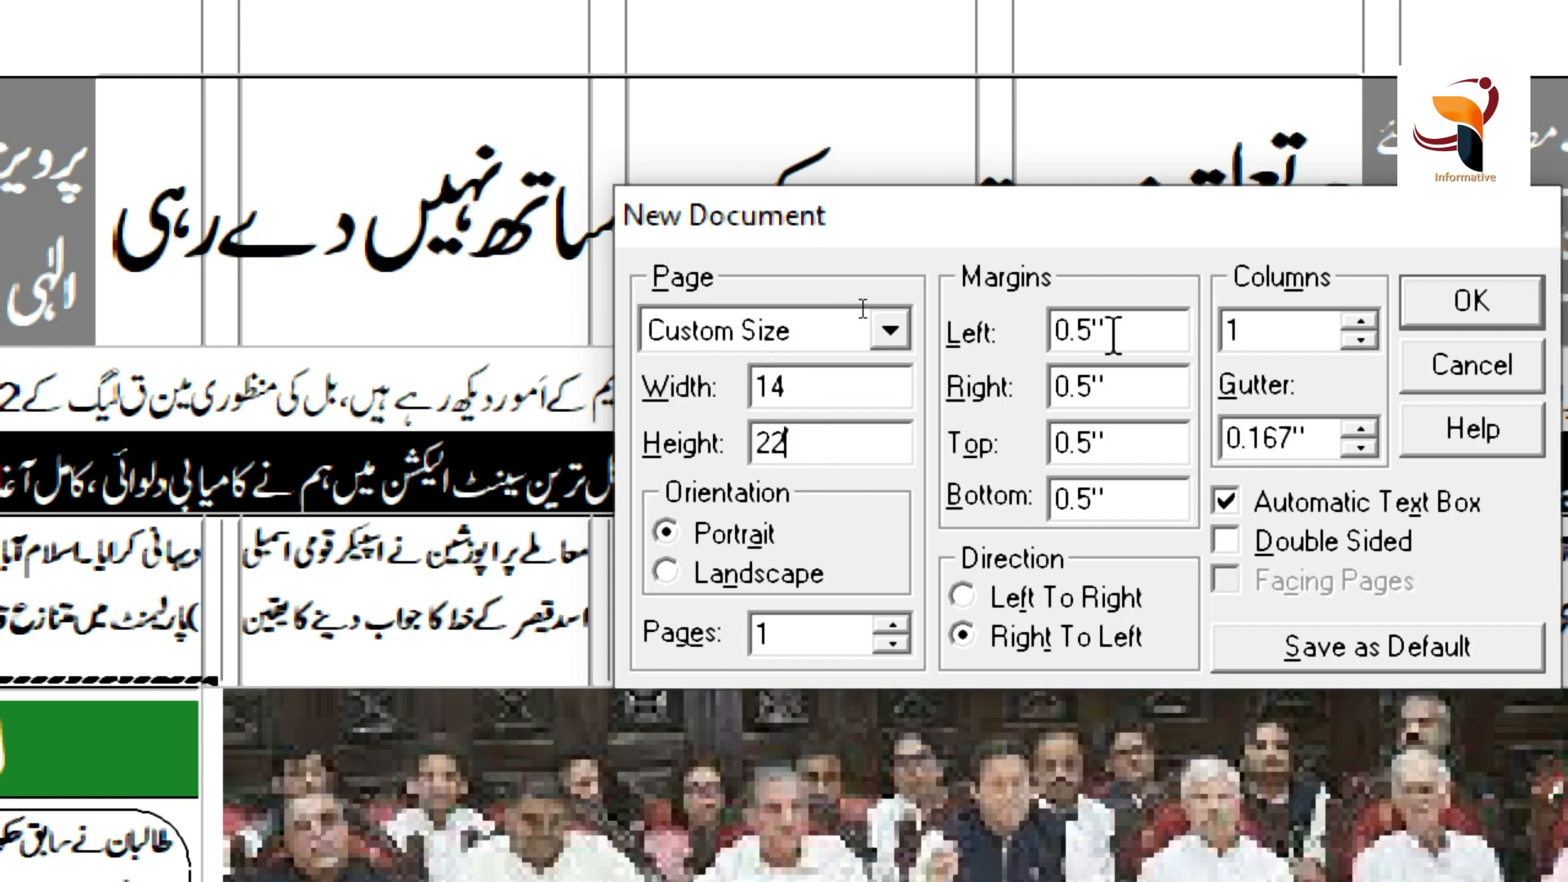
Set the new document to 8 columns, keeping the 0.5" margins, and create it.
left_click(1137, 321)
left_click_drag(1116, 362, 1070, 505)
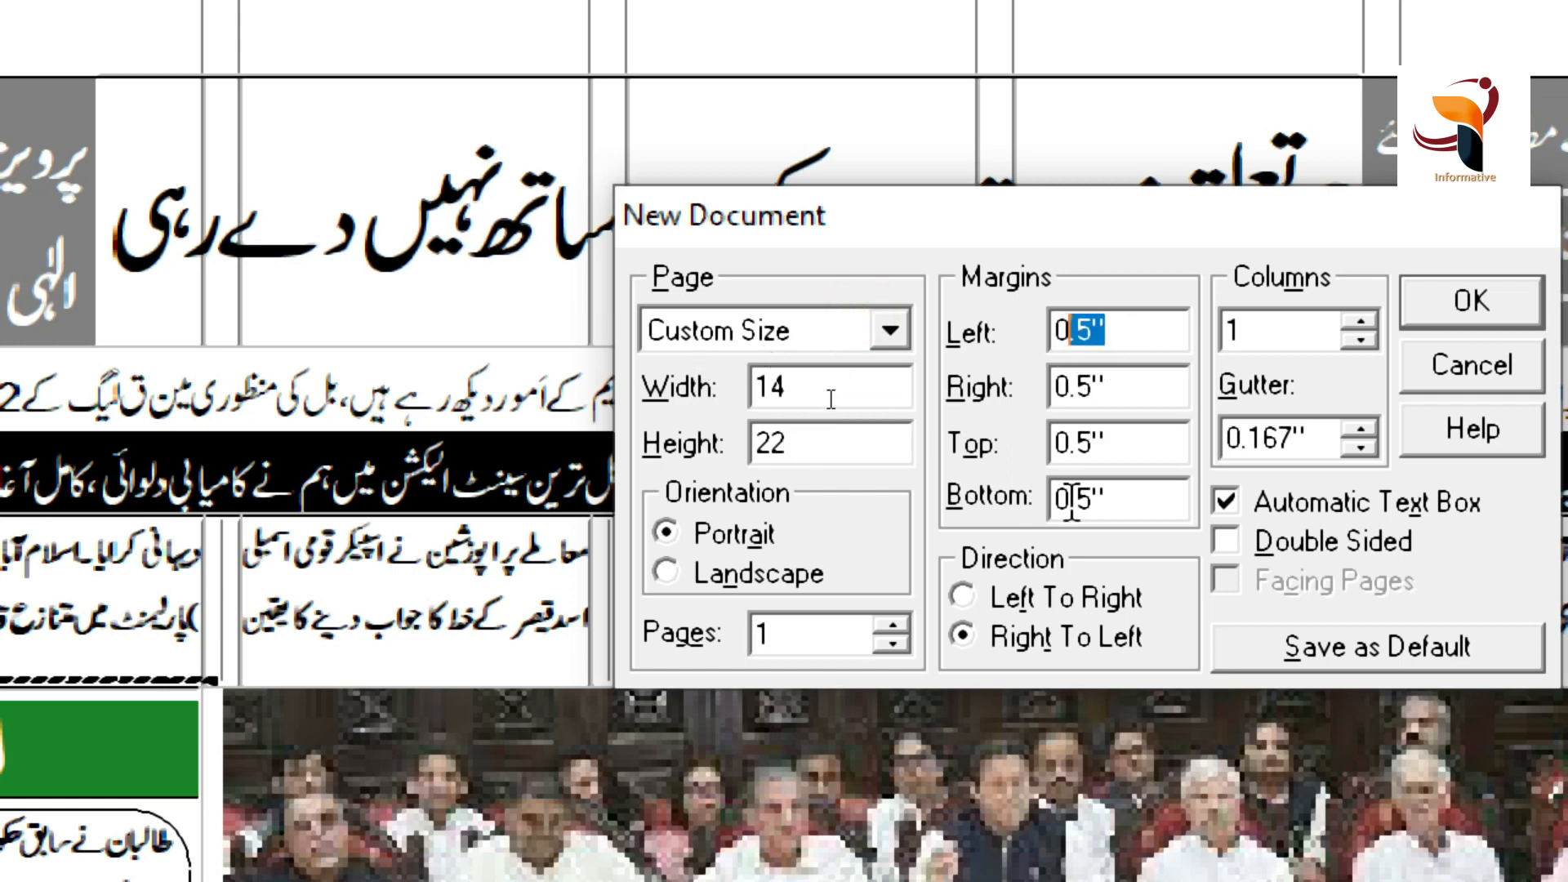
left_click(1277, 323)
double_click(1280, 325)
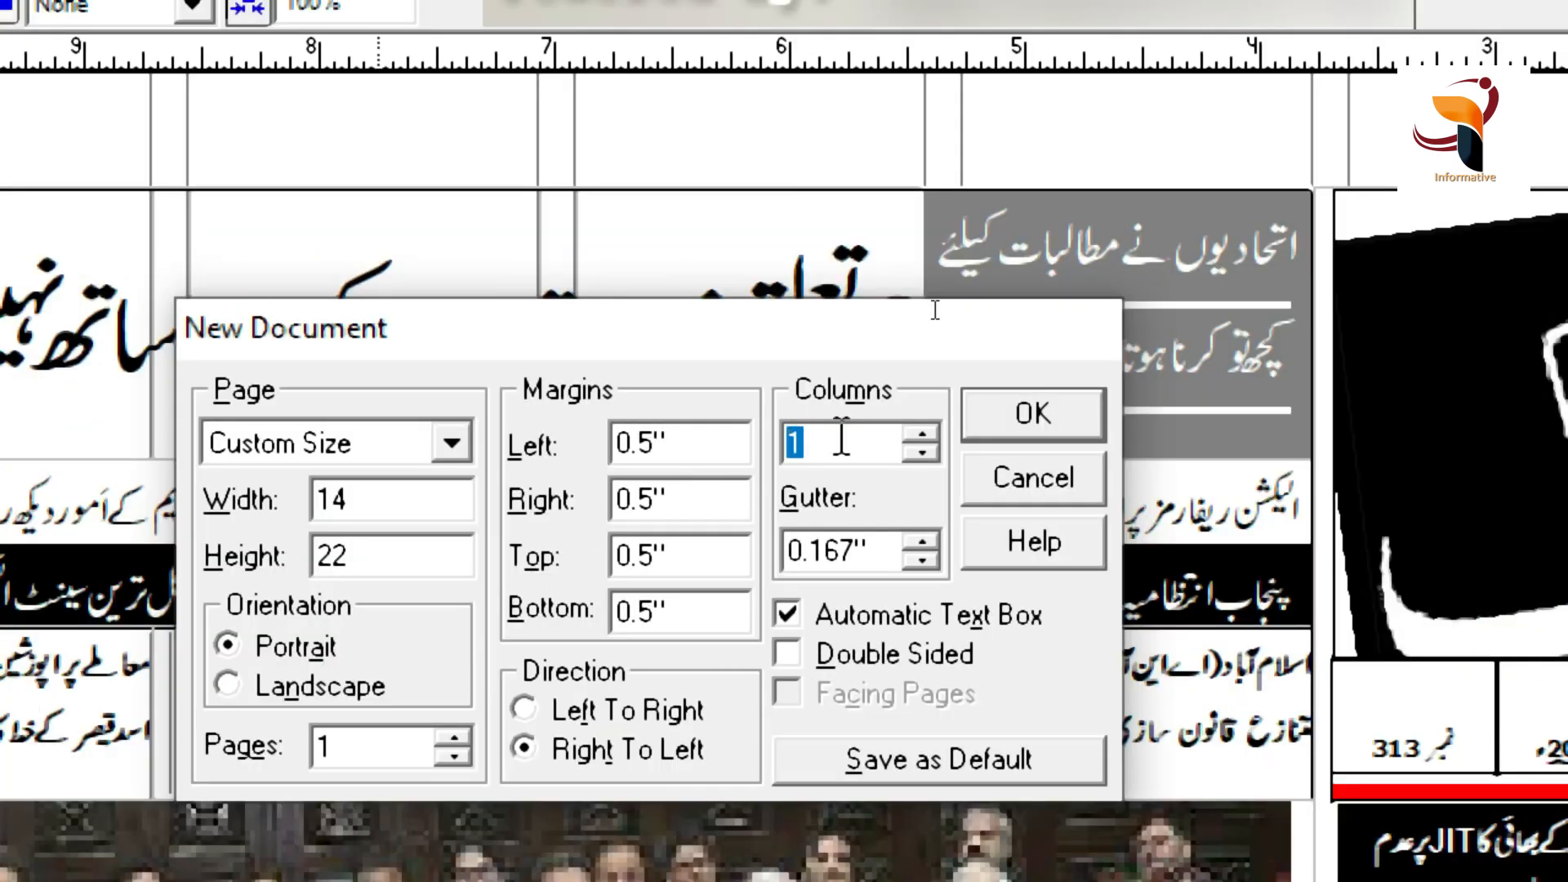
type("8")
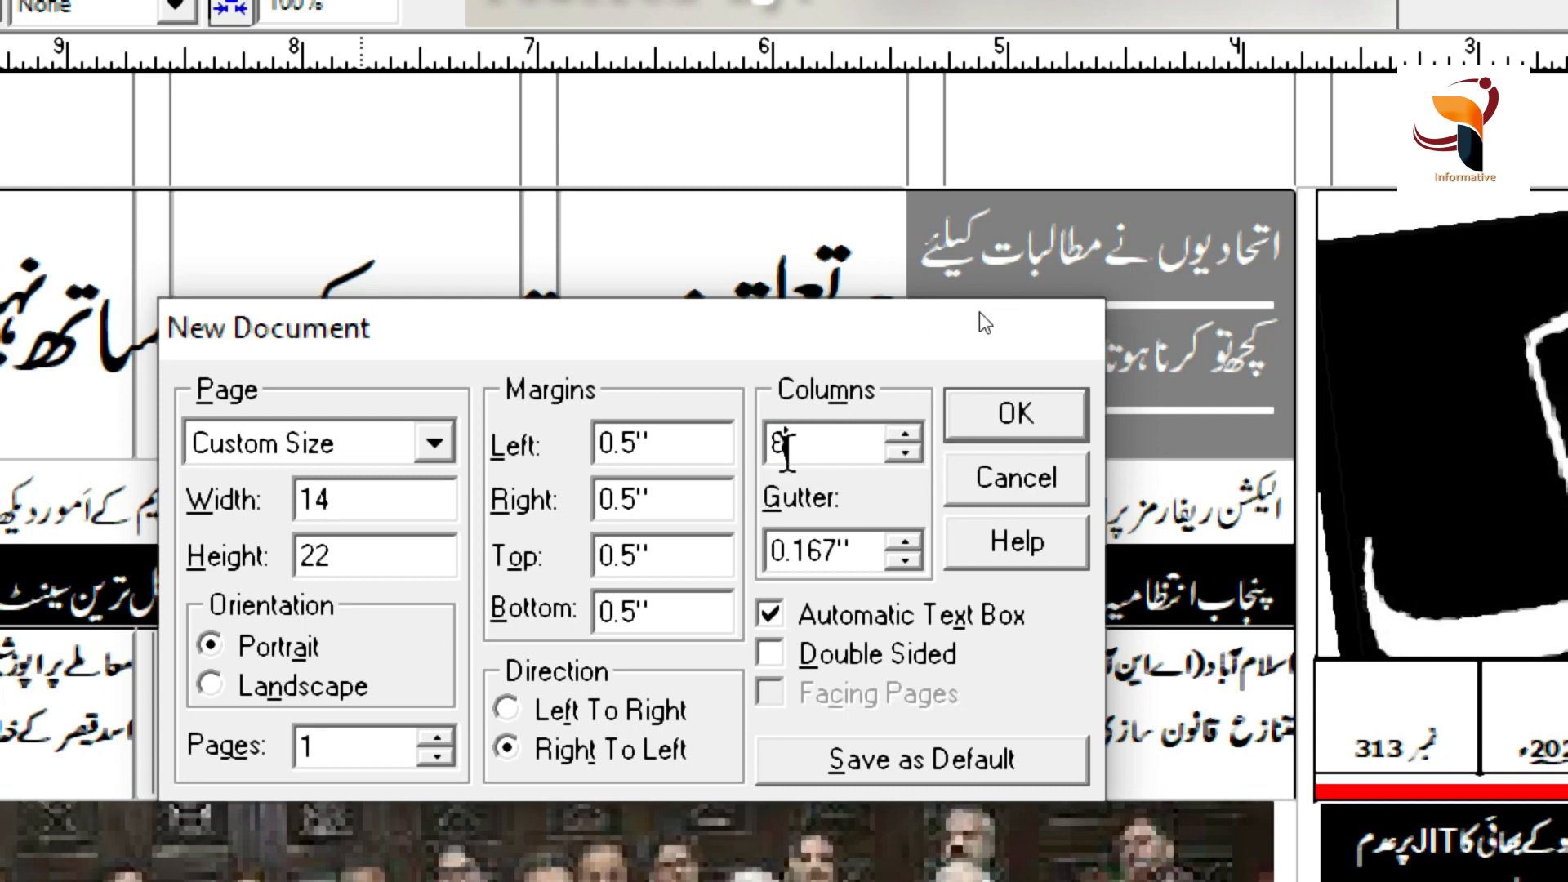
left_click(1008, 415)
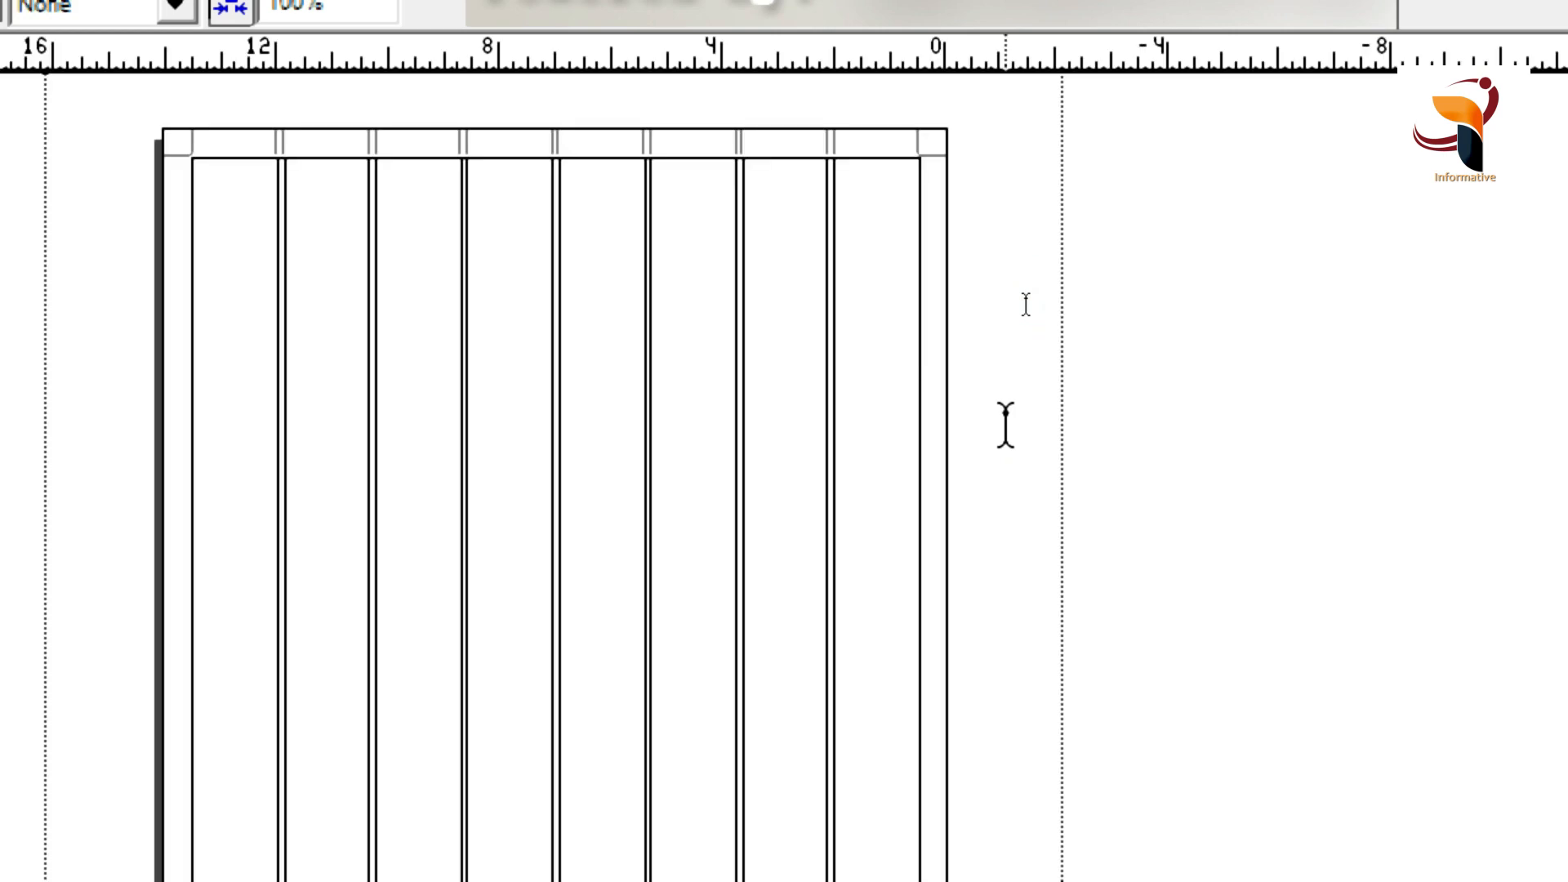
Draw a rectangular picture box about 3.1" wide and 1.6" high across the two rightmost columns, starting at the top margin.
left_click(875, 351)
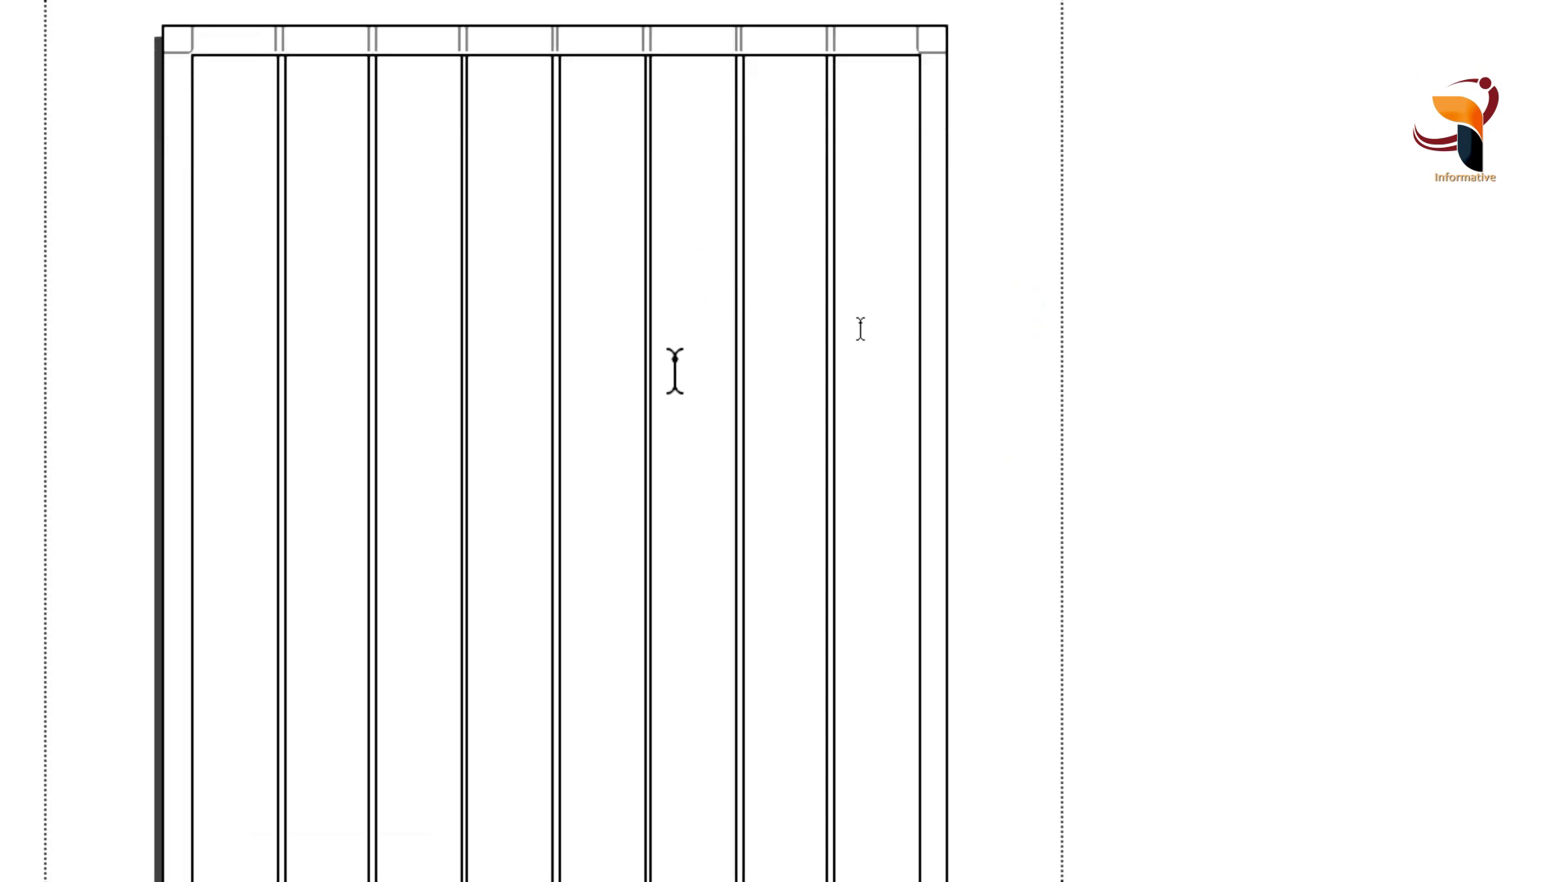
left_click(860, 322)
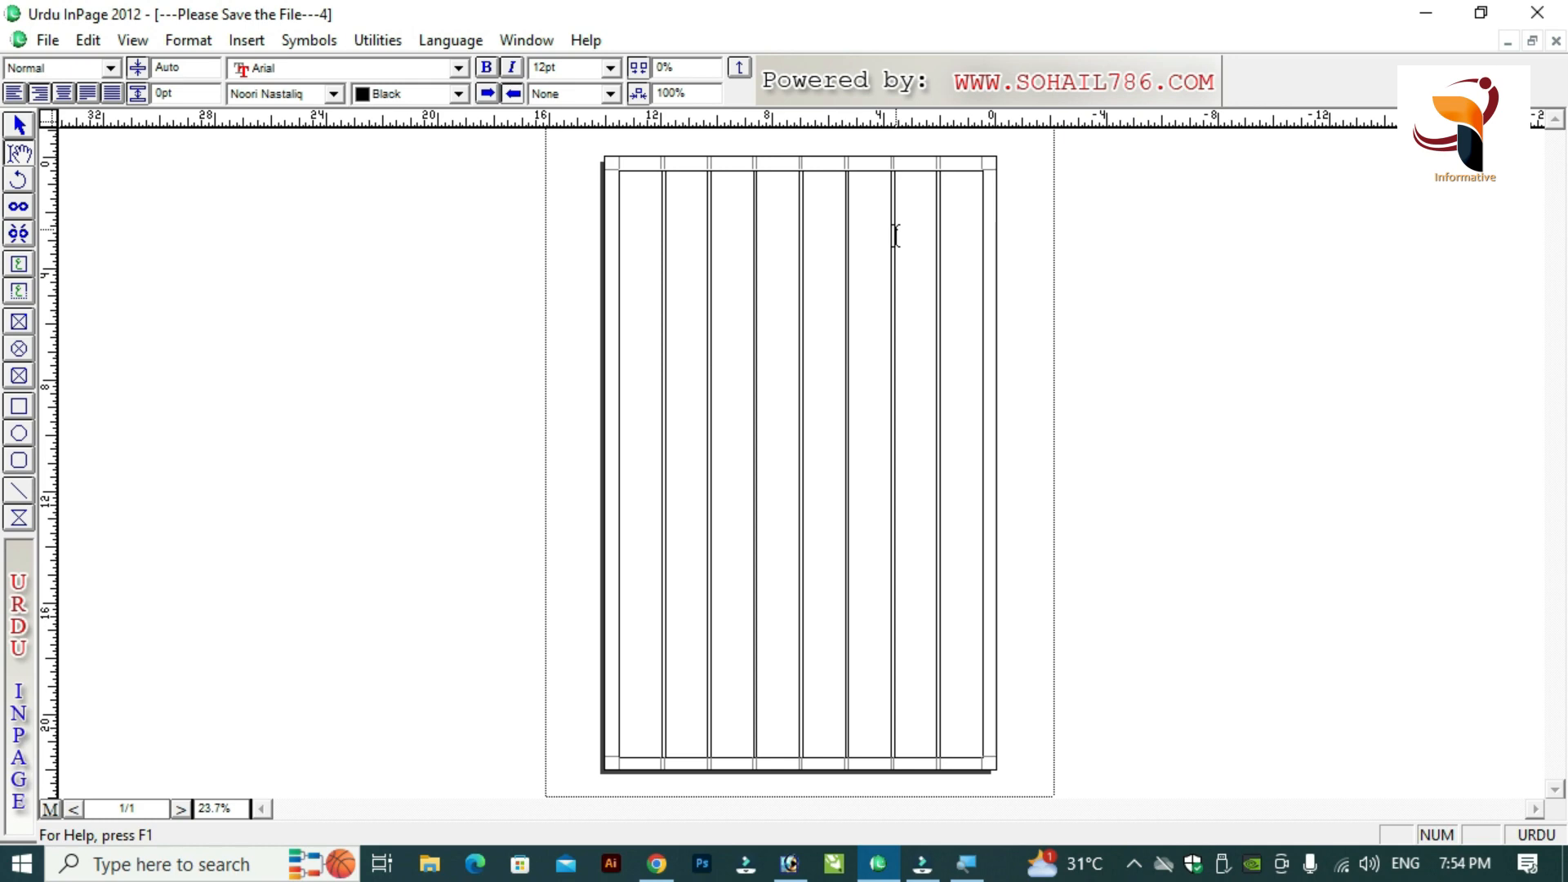
left_click(896, 236)
right_click(915, 193)
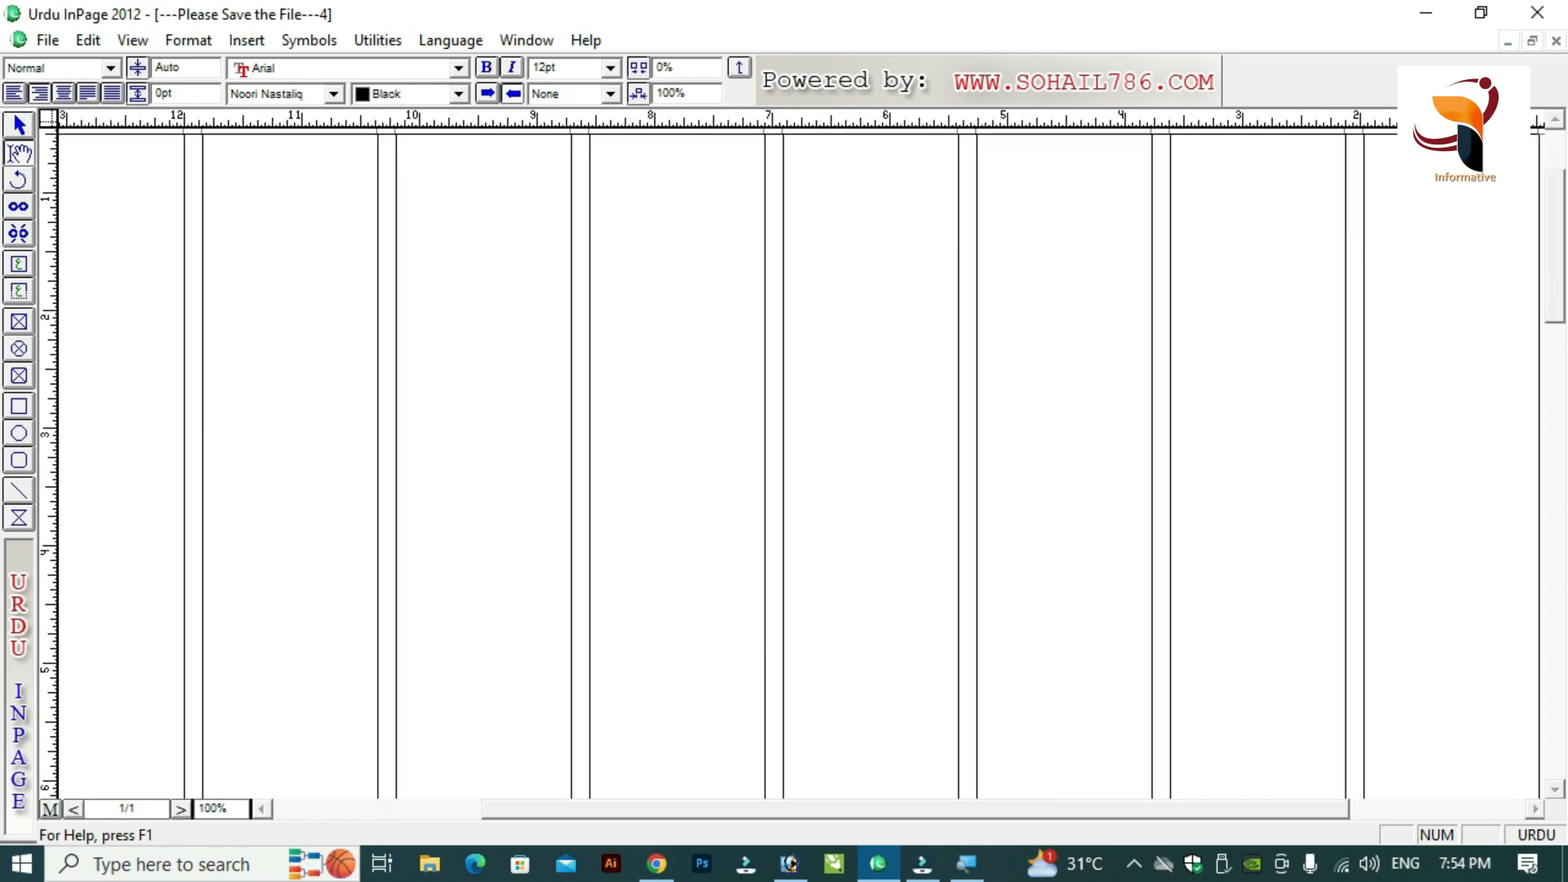
left_click(1555, 120)
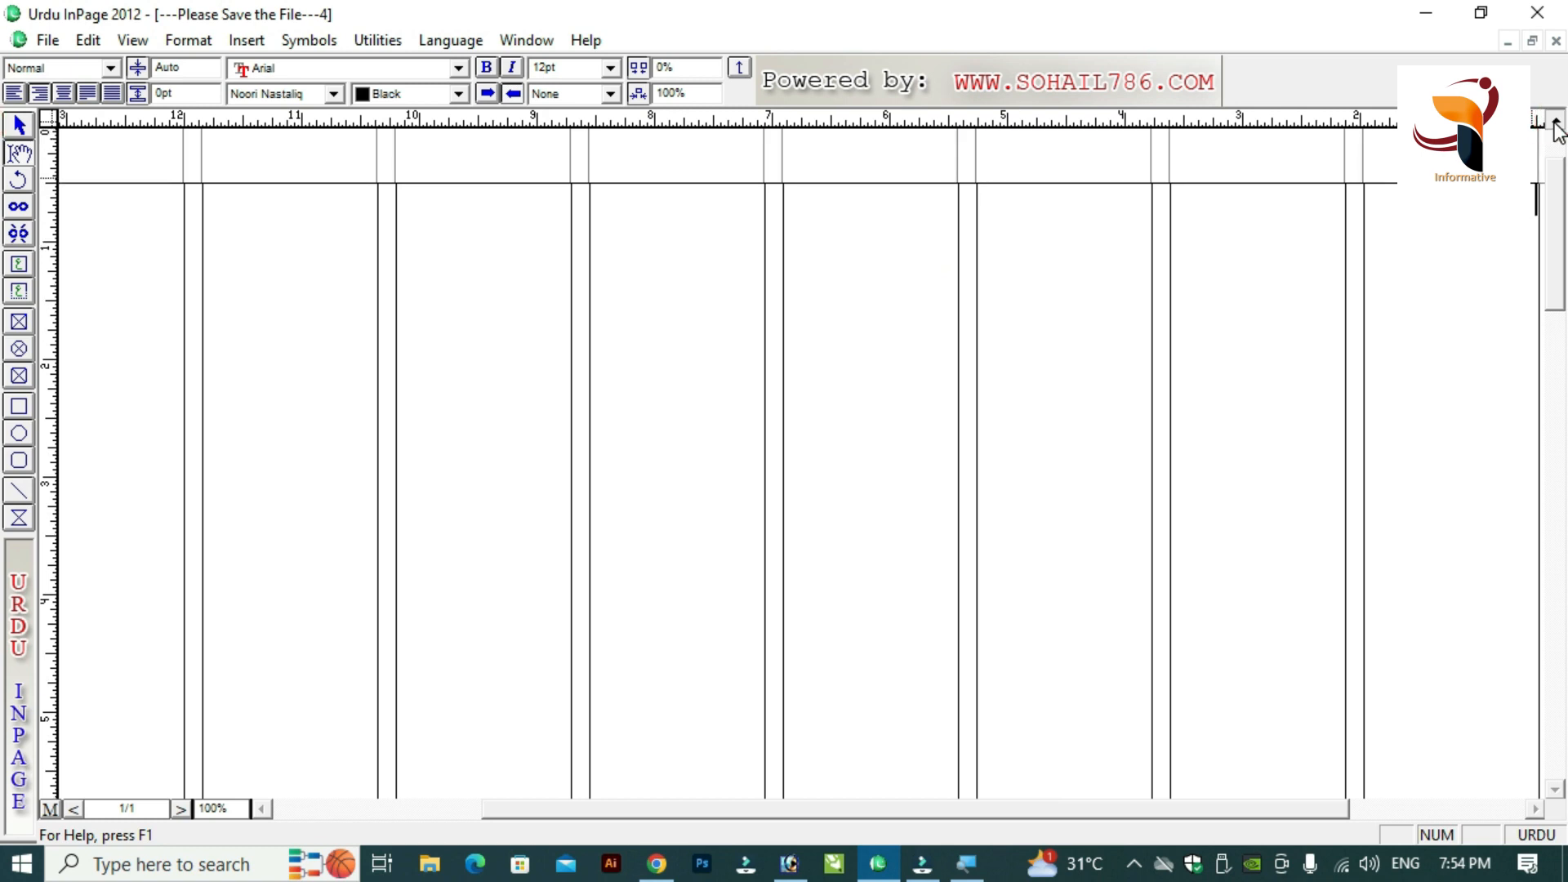
left_click(1535, 808)
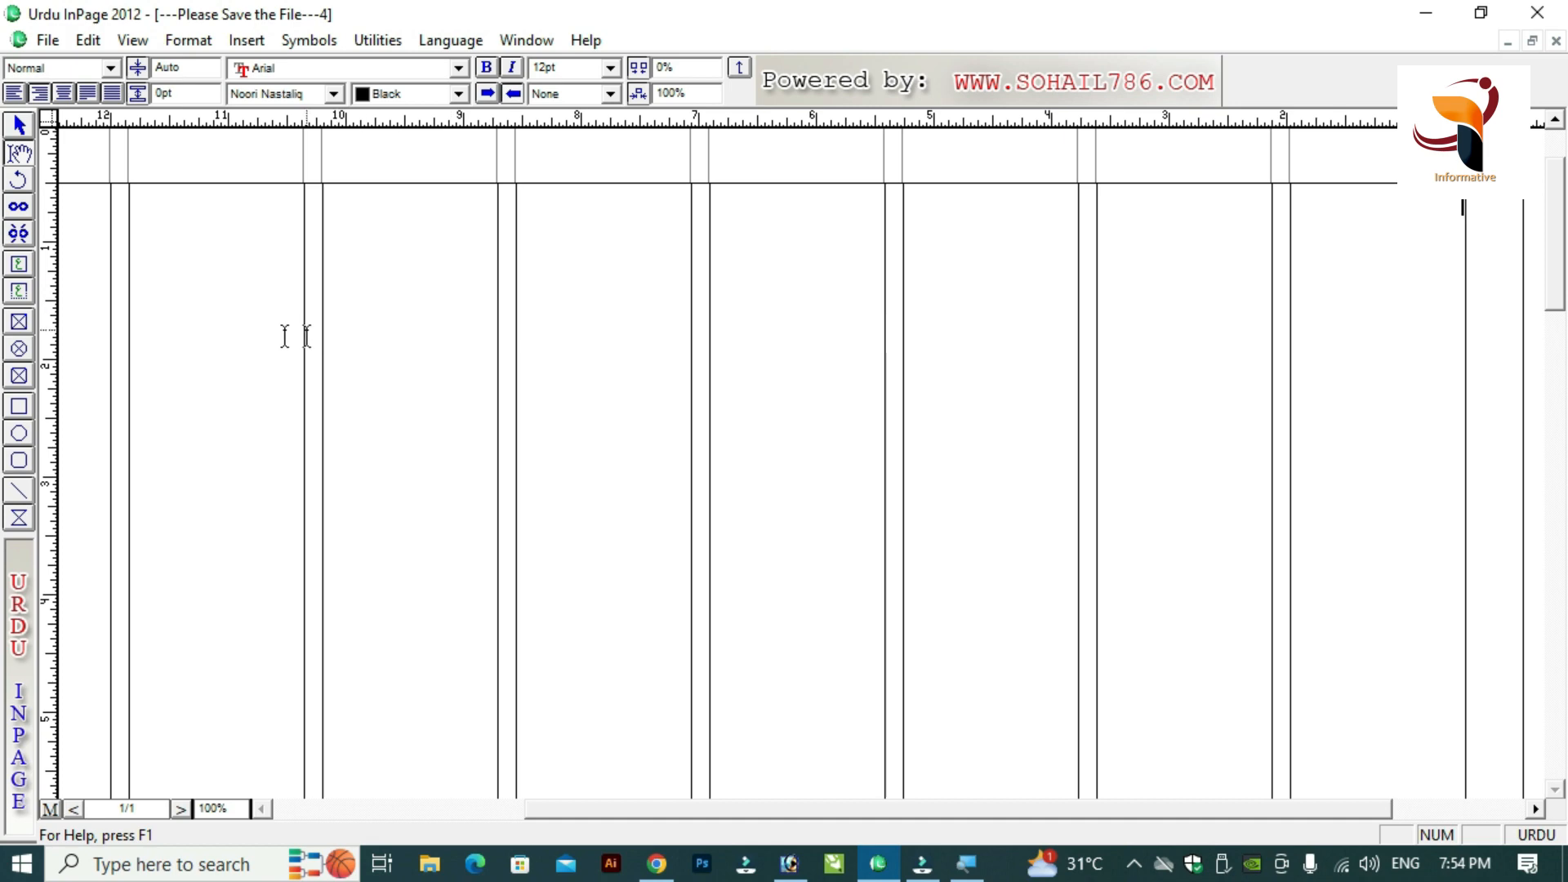
left_click(20, 323)
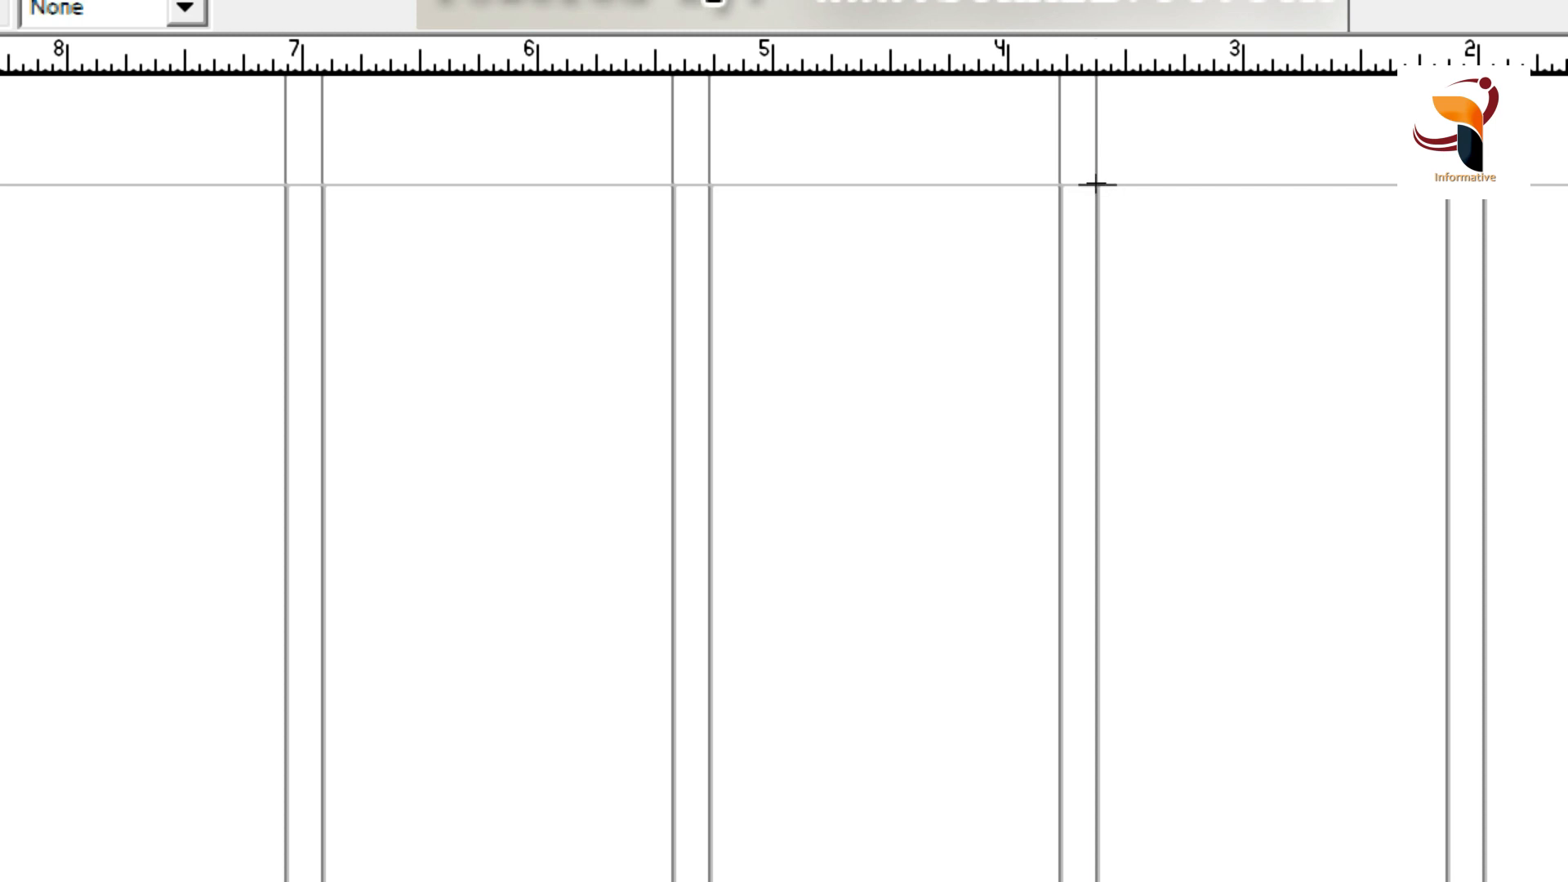
left_click_drag(1097, 185, 1404, 560)
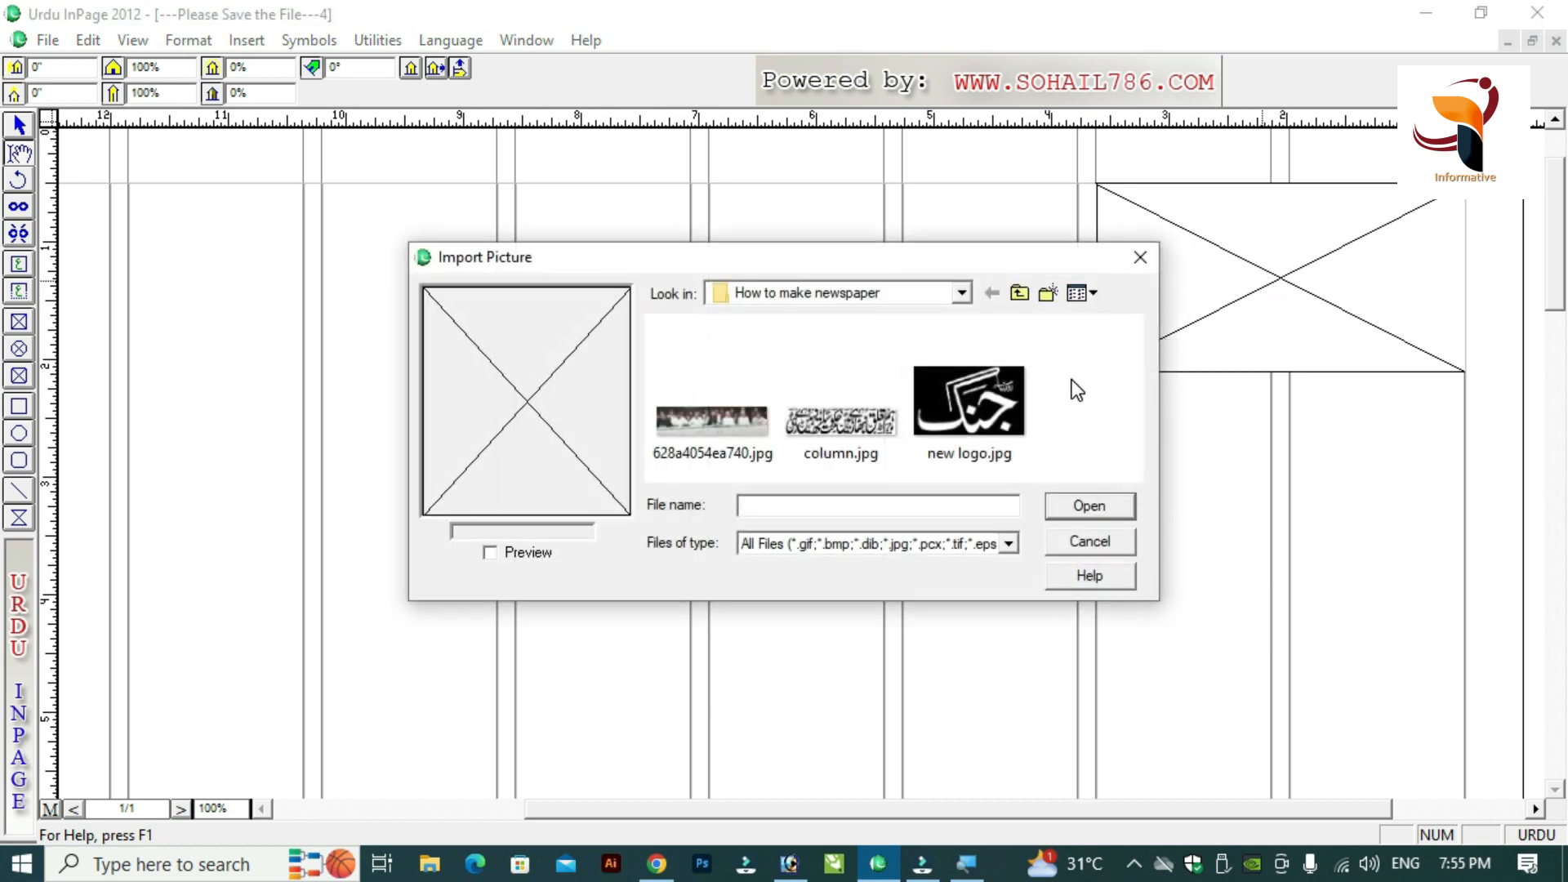
Import new logo.jpg into the masthead picture box and shift the logo slightly inside it.
left_click(999, 396)
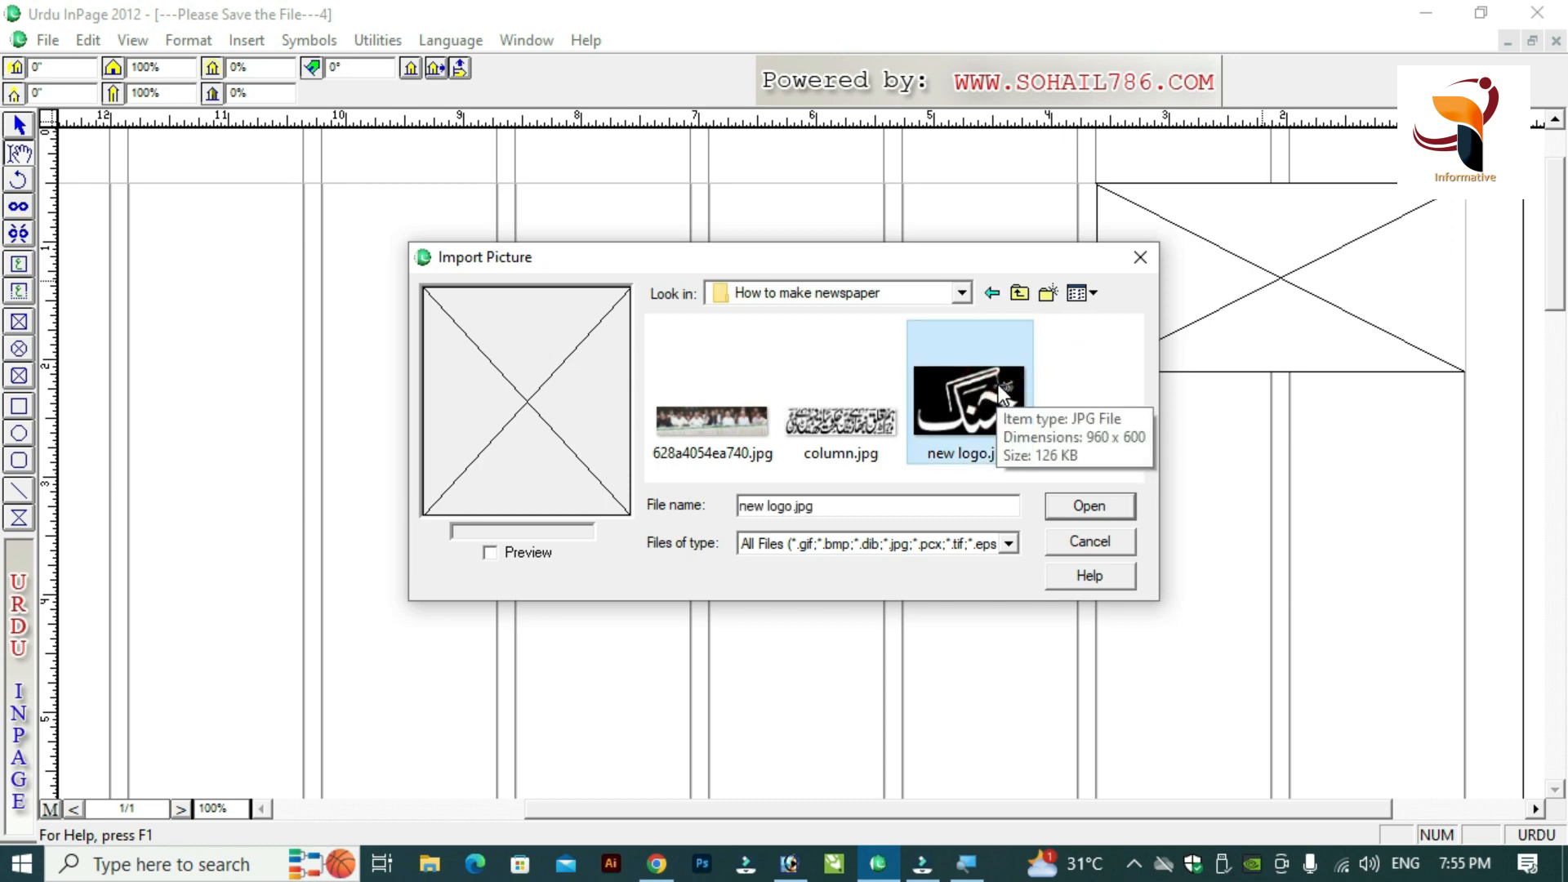
left_click(1085, 507)
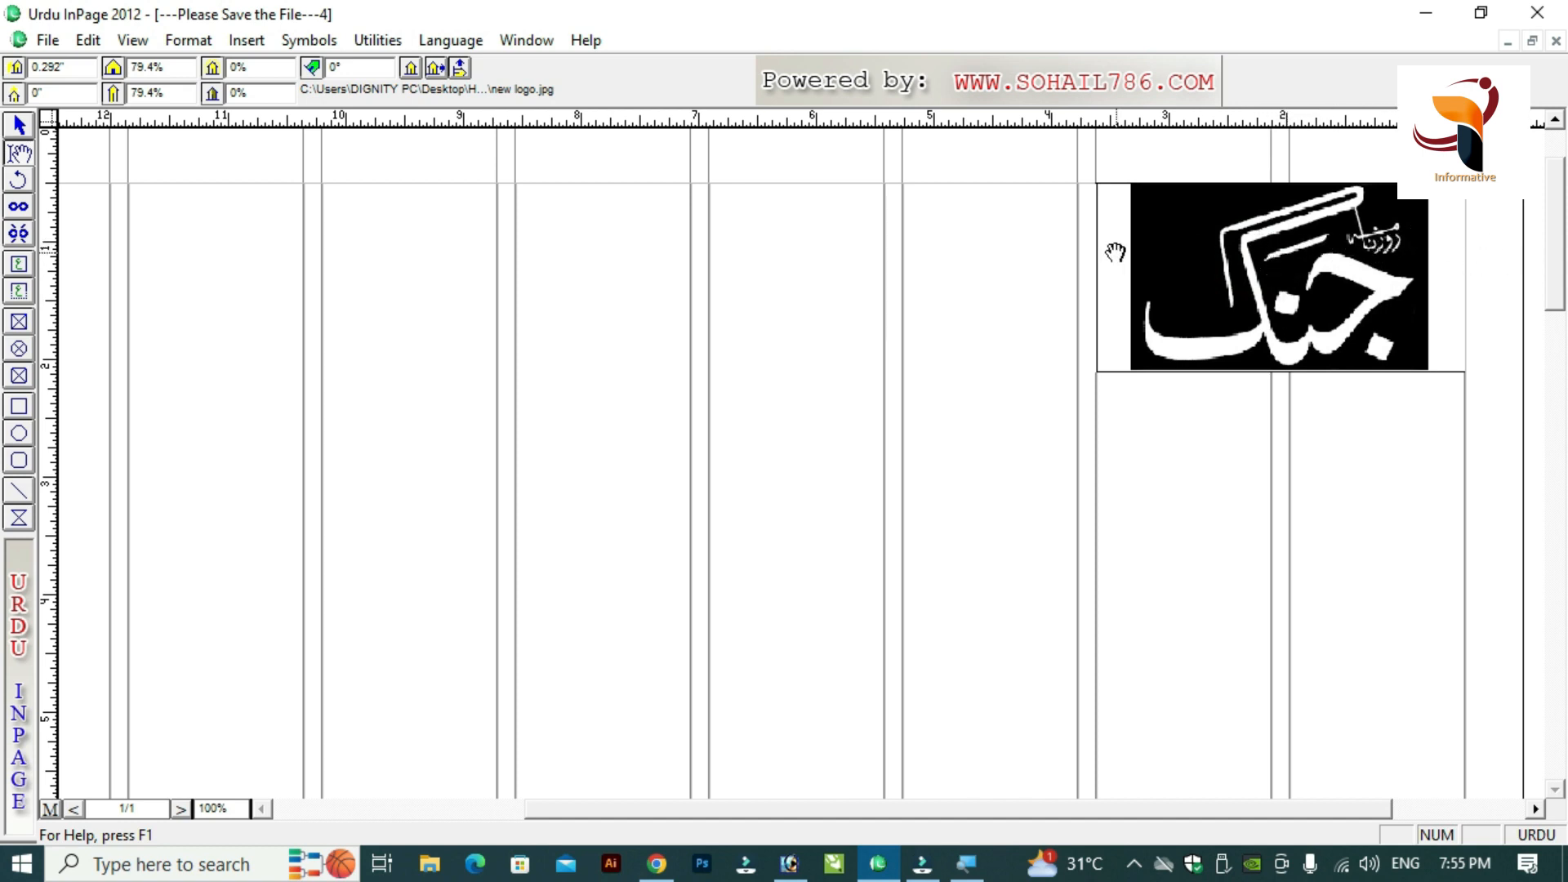
double_click(1213, 285)
key("Escape")
mouse_move(1258, 283)
left_mouse_down()
mouse_move(1241, 280)
mouse_move(1259, 286)
left_mouse_up()
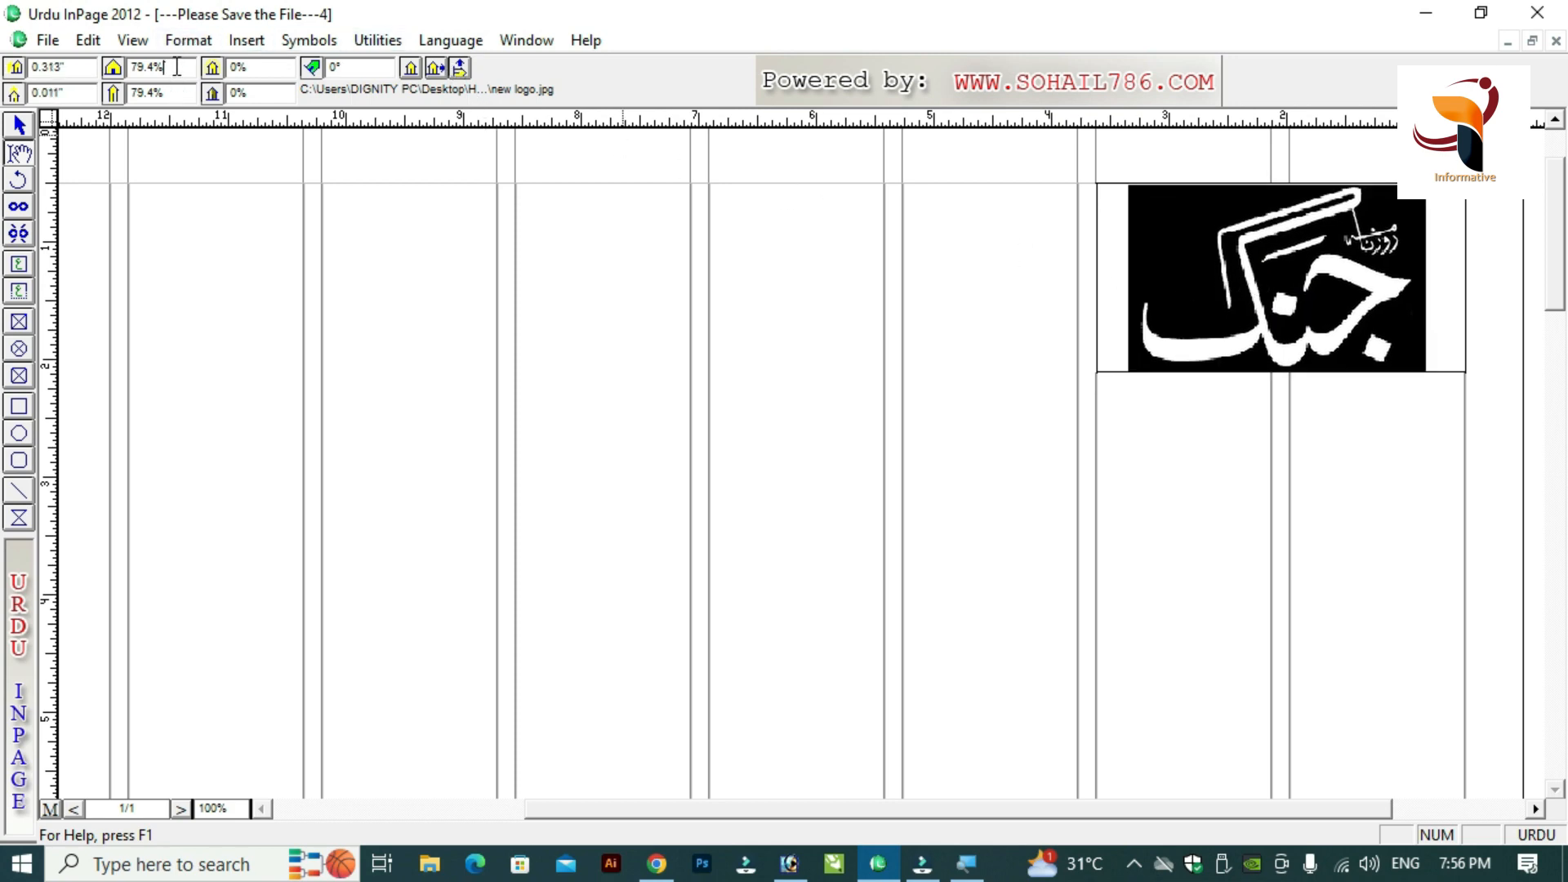
Scale the masthead logo to 100% horizontally and vertically and reposition it inside its box.
left_click_drag(176, 66, 129, 69)
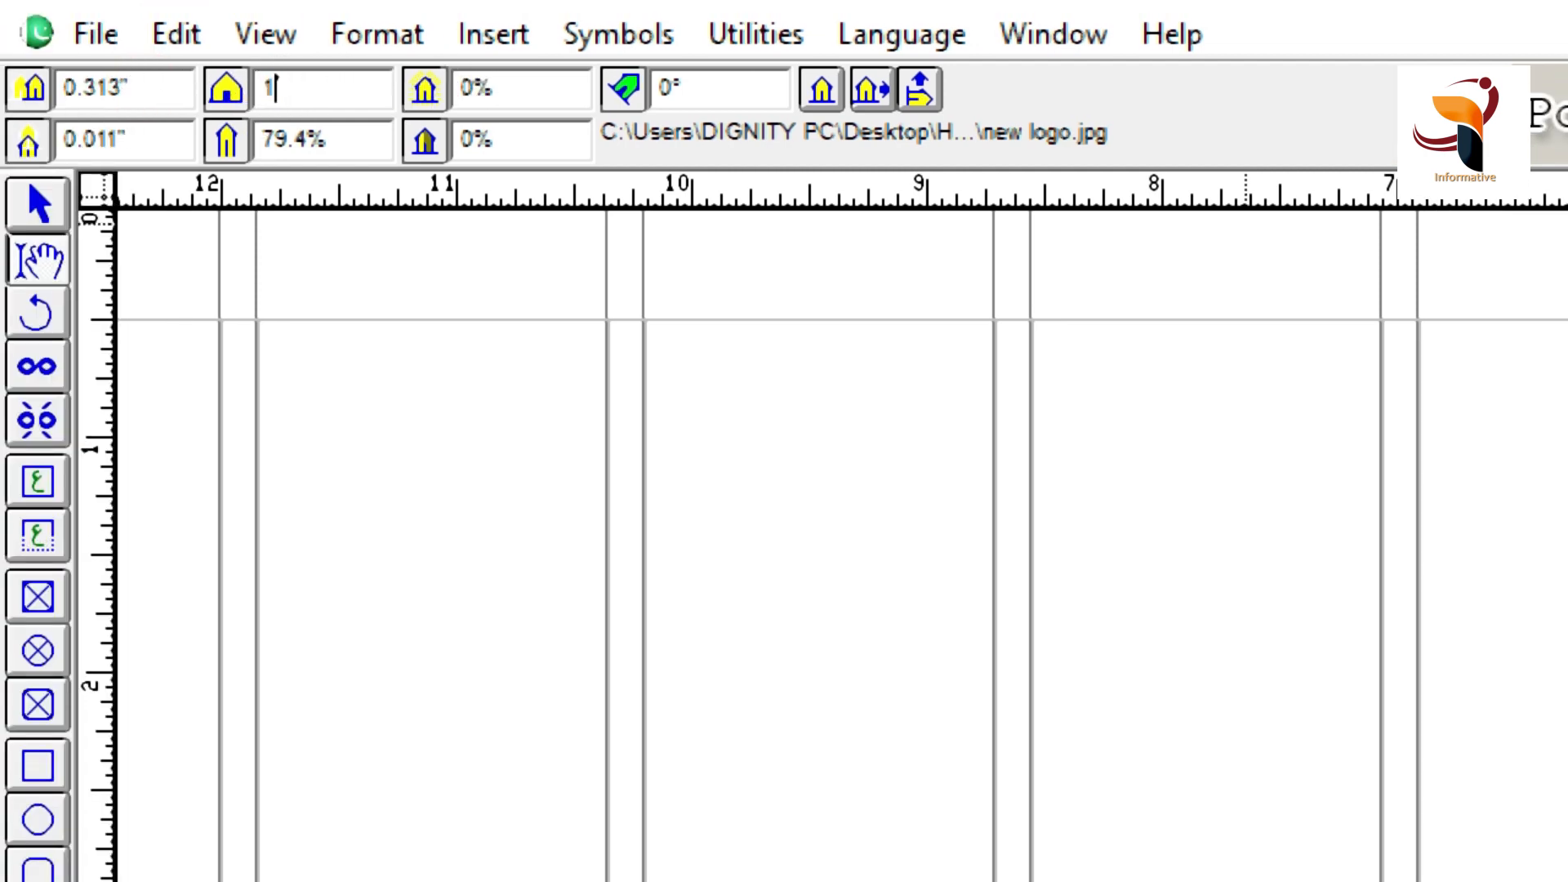
type("00")
key("Tab")
type("1")
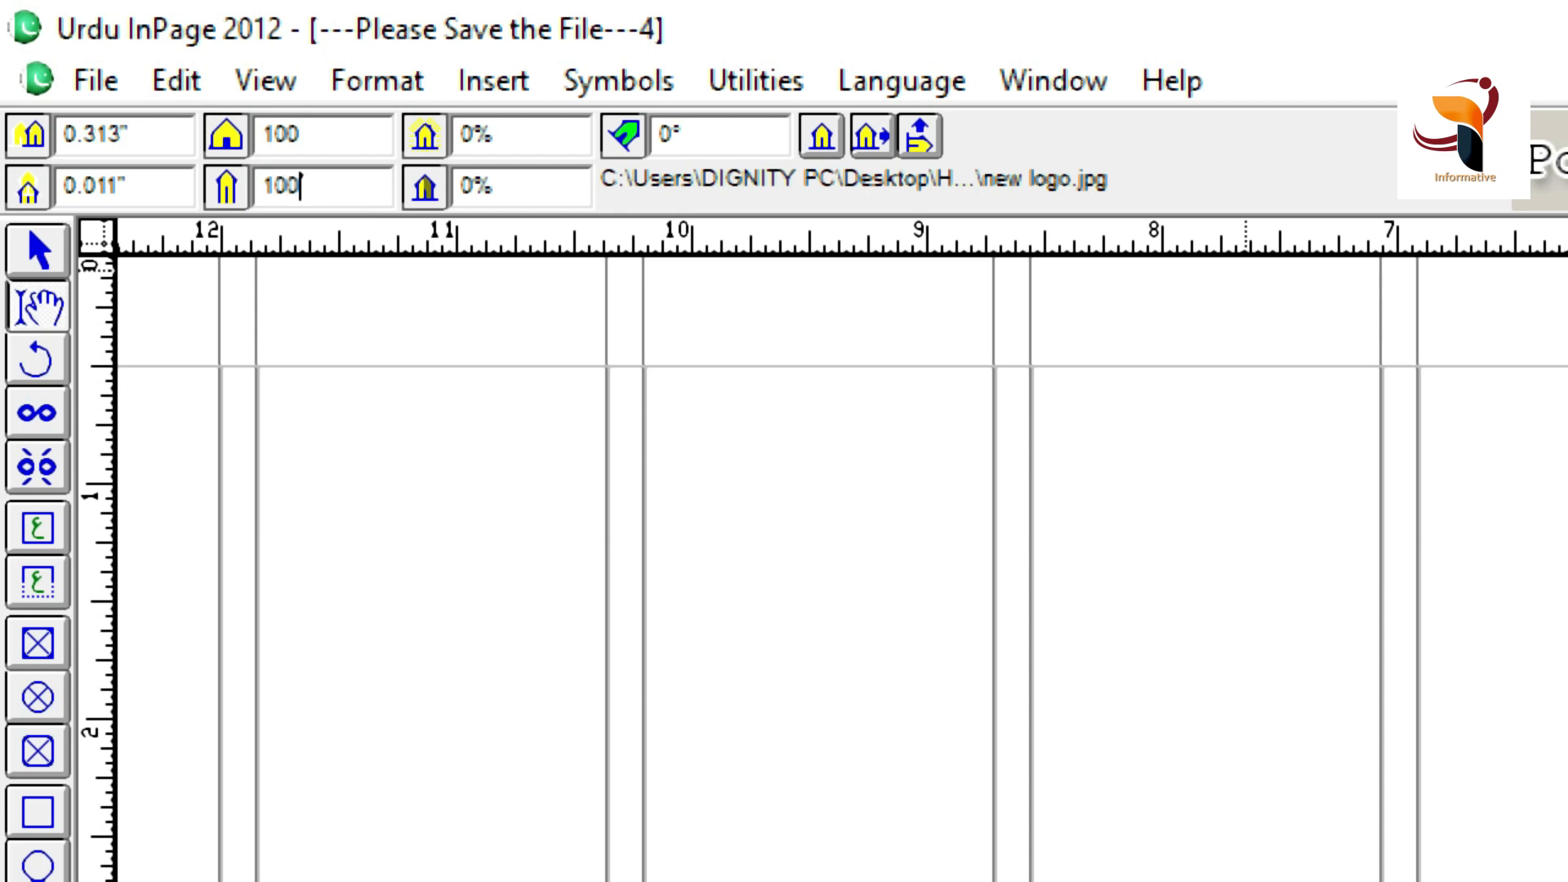
key("Return")
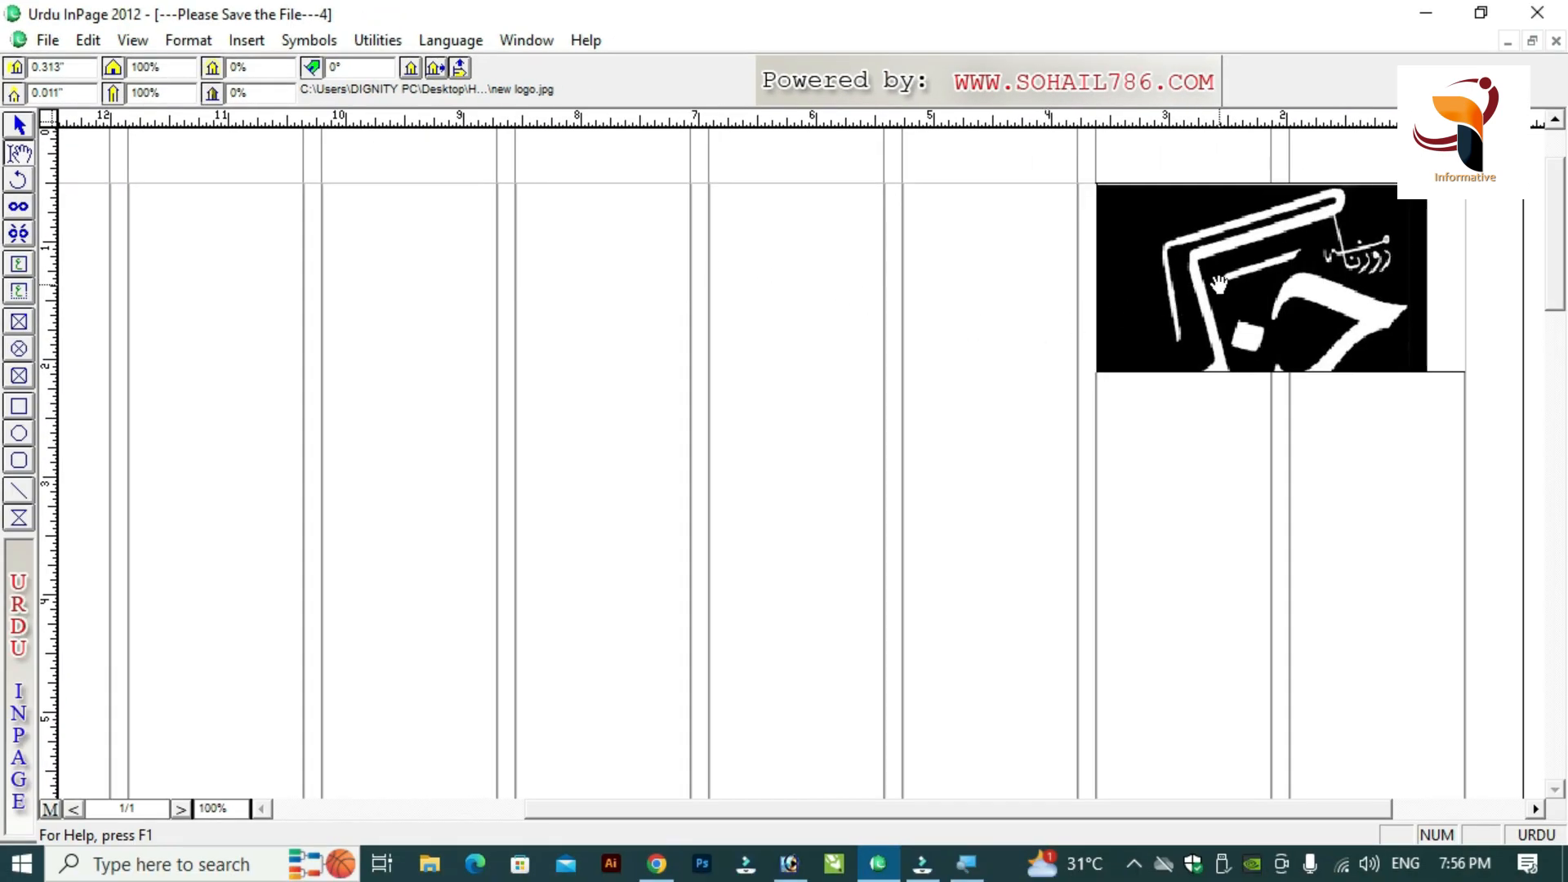
left_click_drag(1219, 285, 1255, 257)
Reduce the masthead logo's horizontal and vertical scale to 80% and shift it inside its box.
double_click(170, 66)
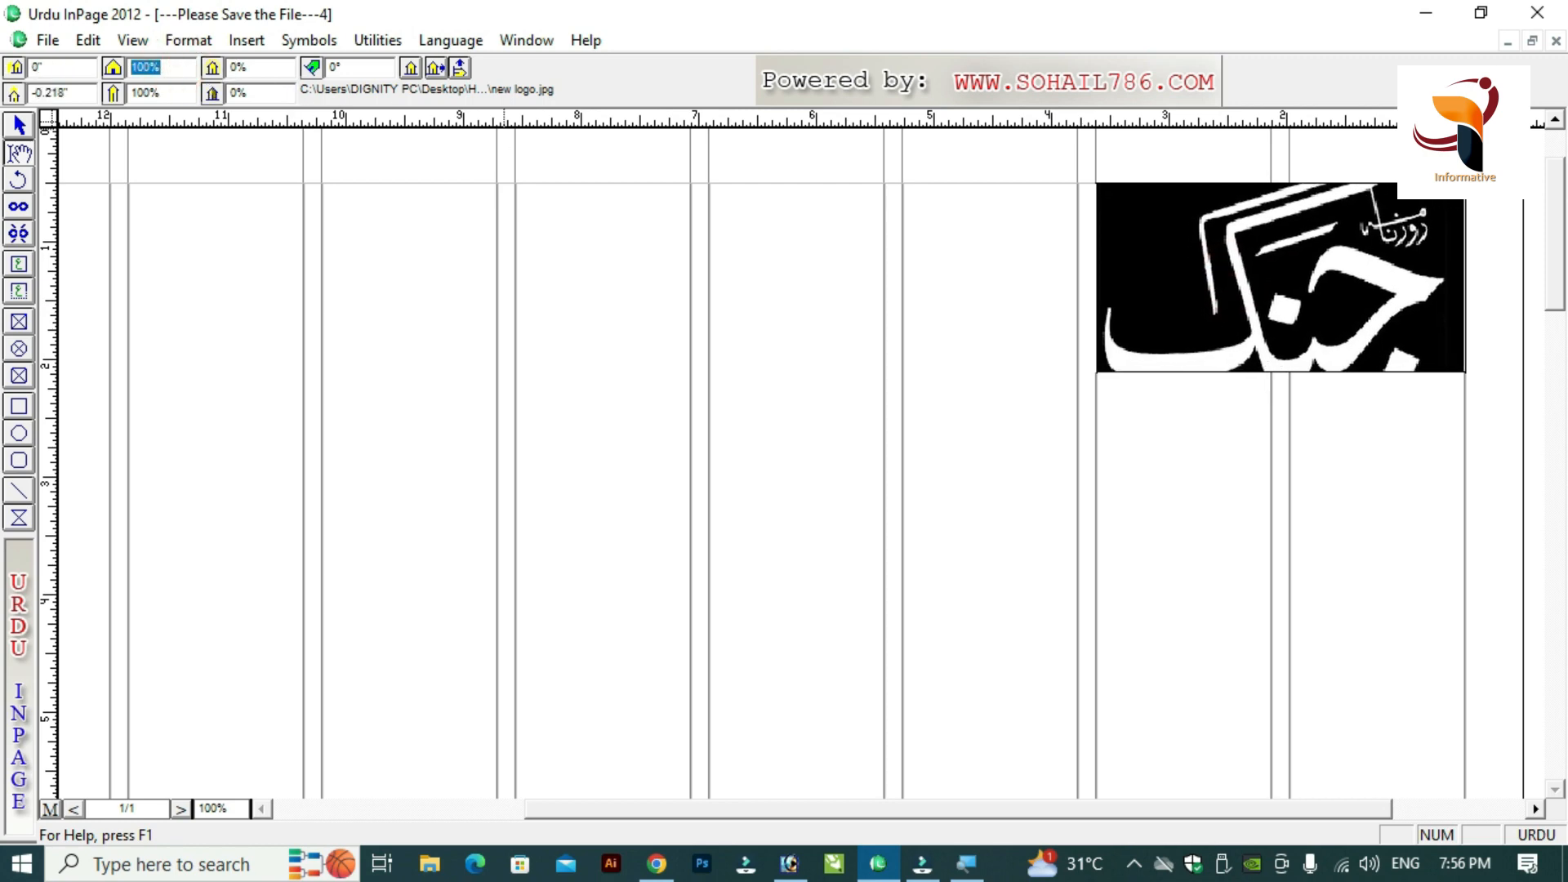
type("80")
key("Tab")
type("80")
key("Return")
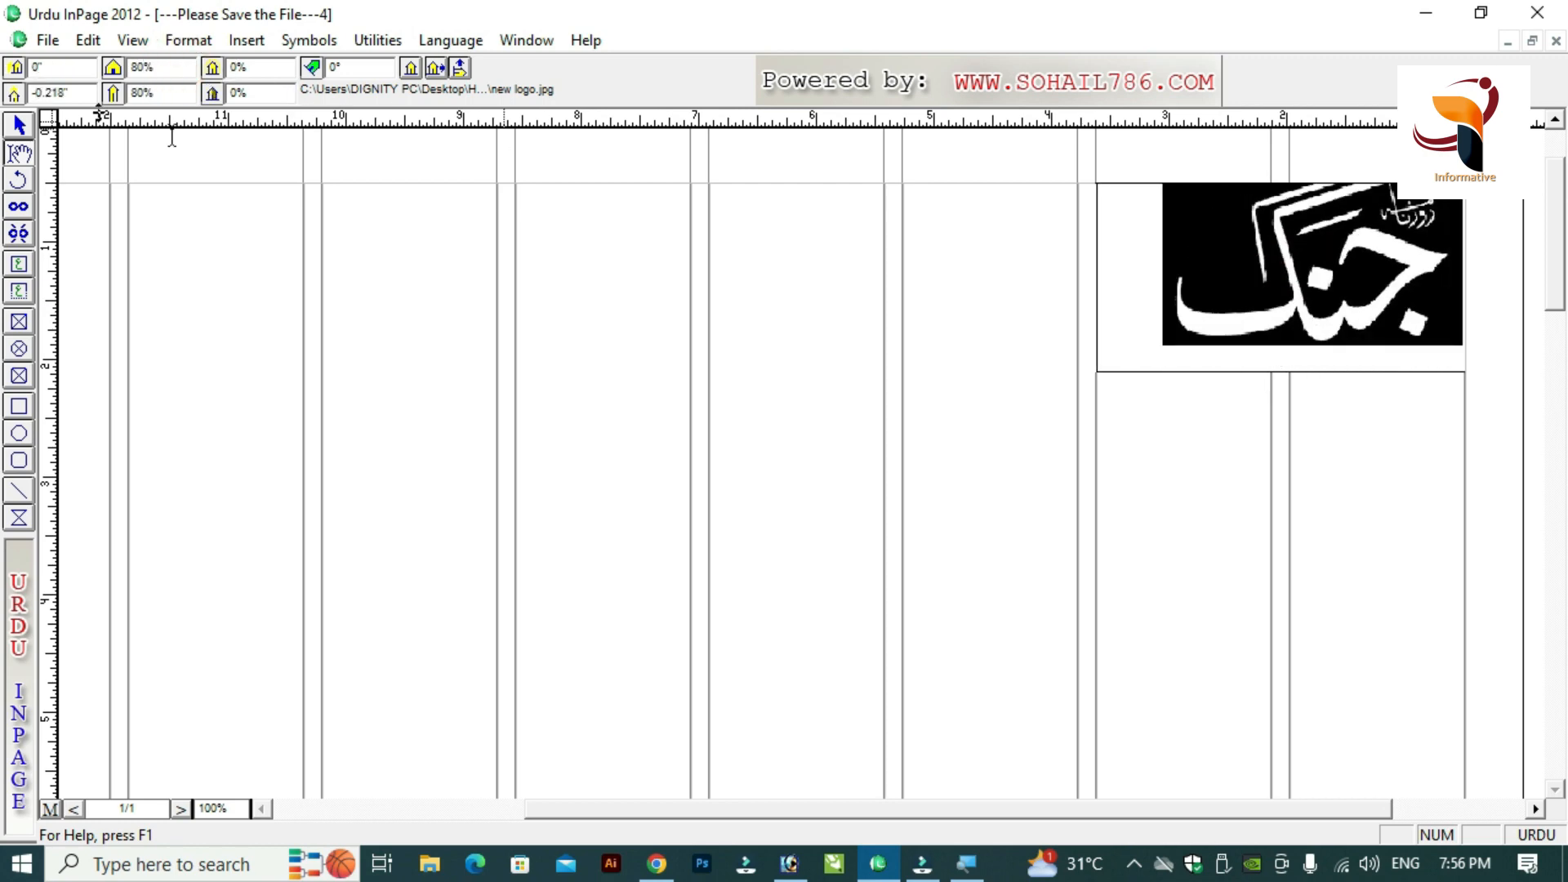
mouse_move(1244, 294)
left_mouse_down()
mouse_move(1239, 308)
mouse_move(1259, 296)
left_mouse_up()
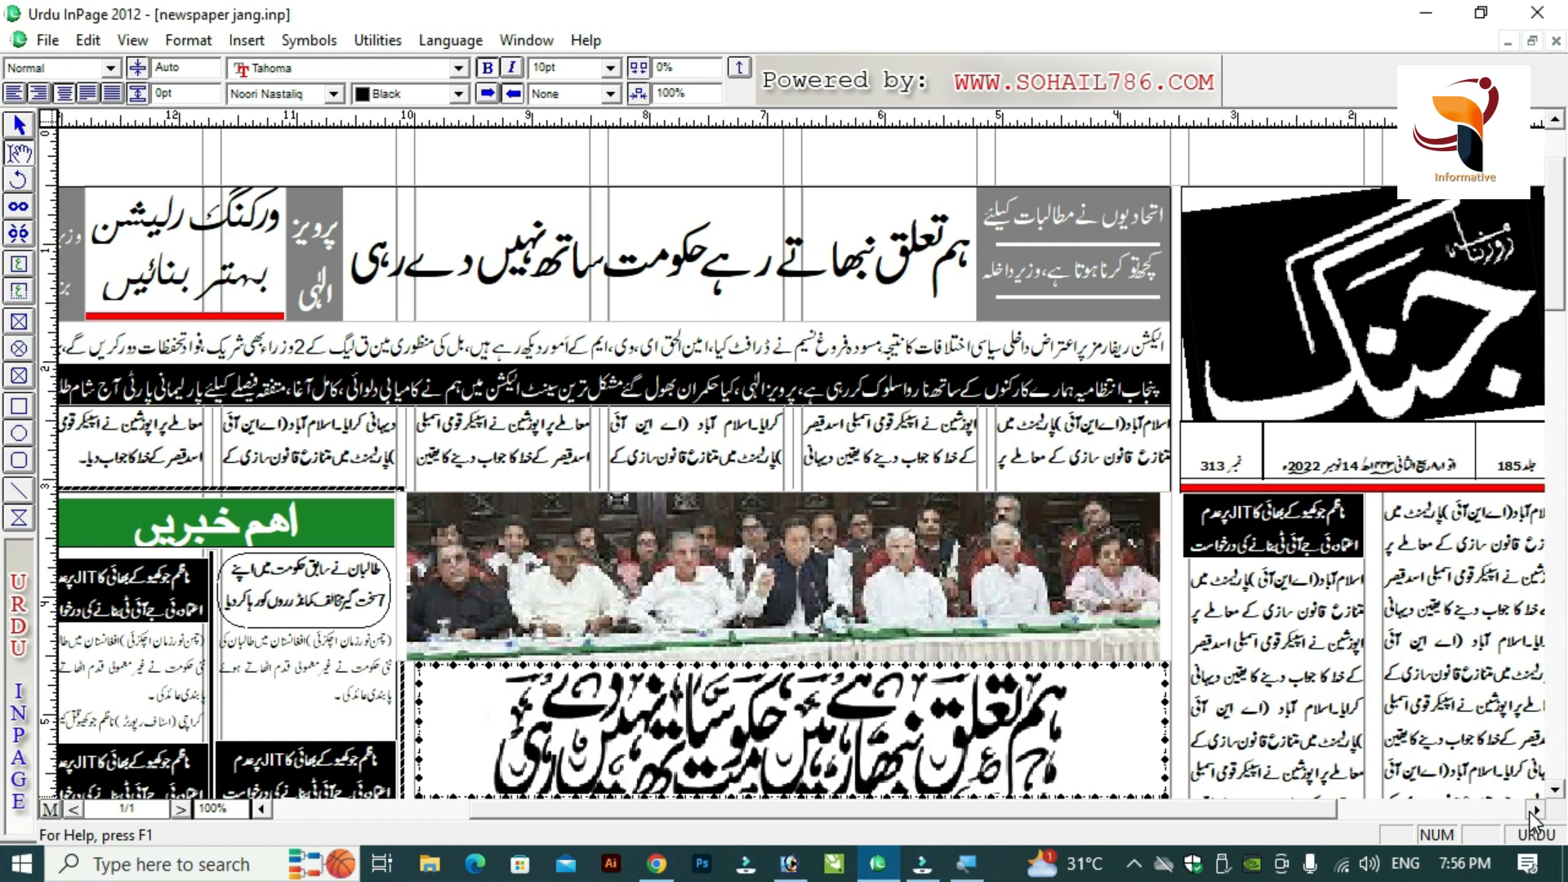
Check the masthead in newspaper jang.inp and rotate the logo in the new document by 2°.
left_click(1534, 810)
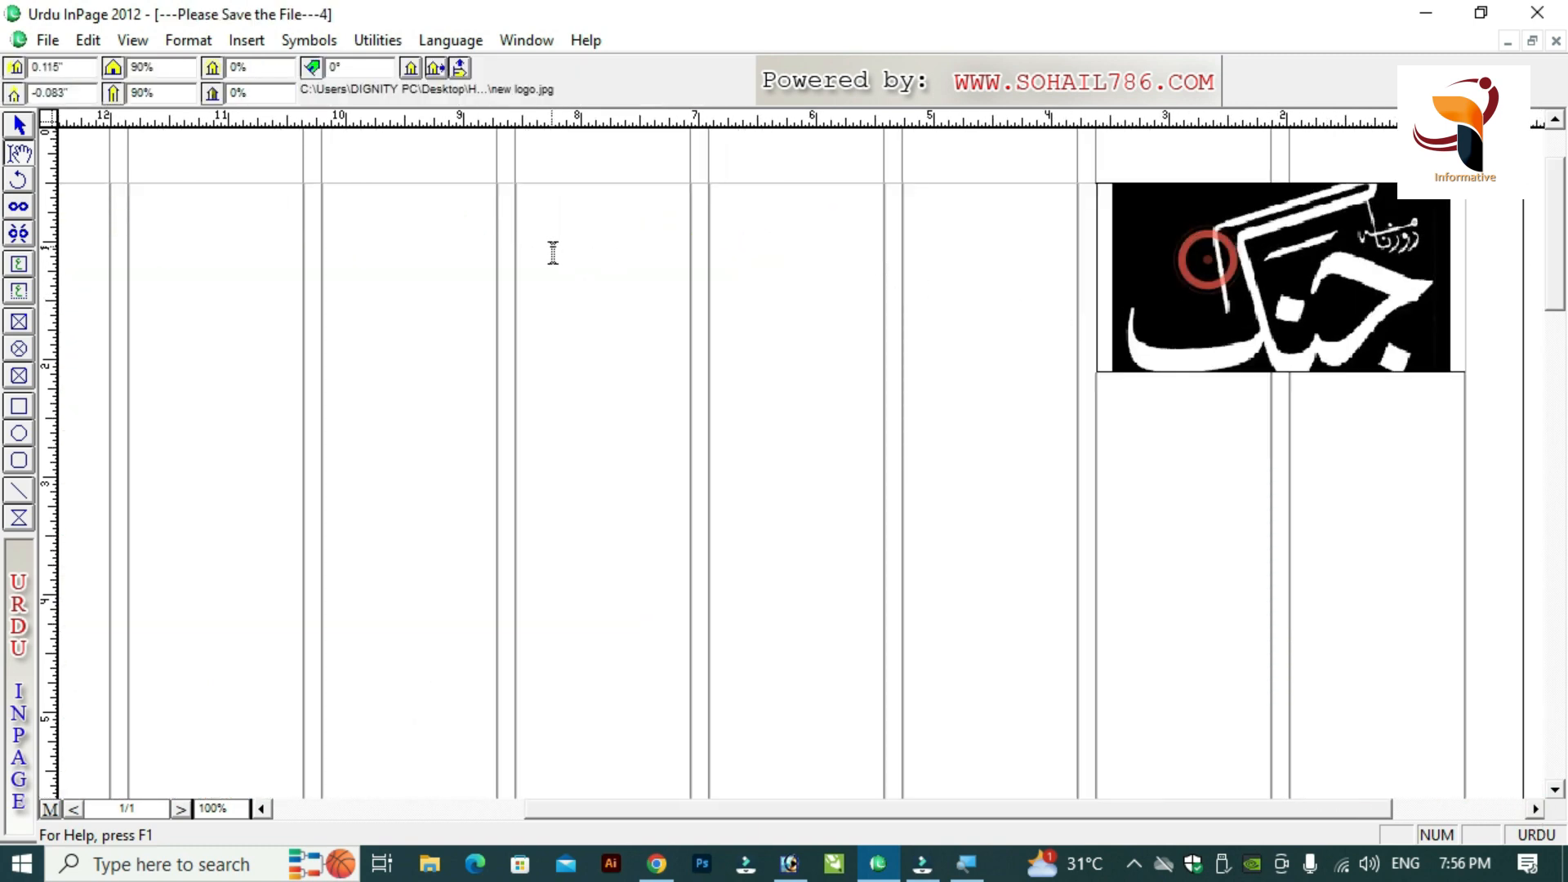
left_click(360, 69)
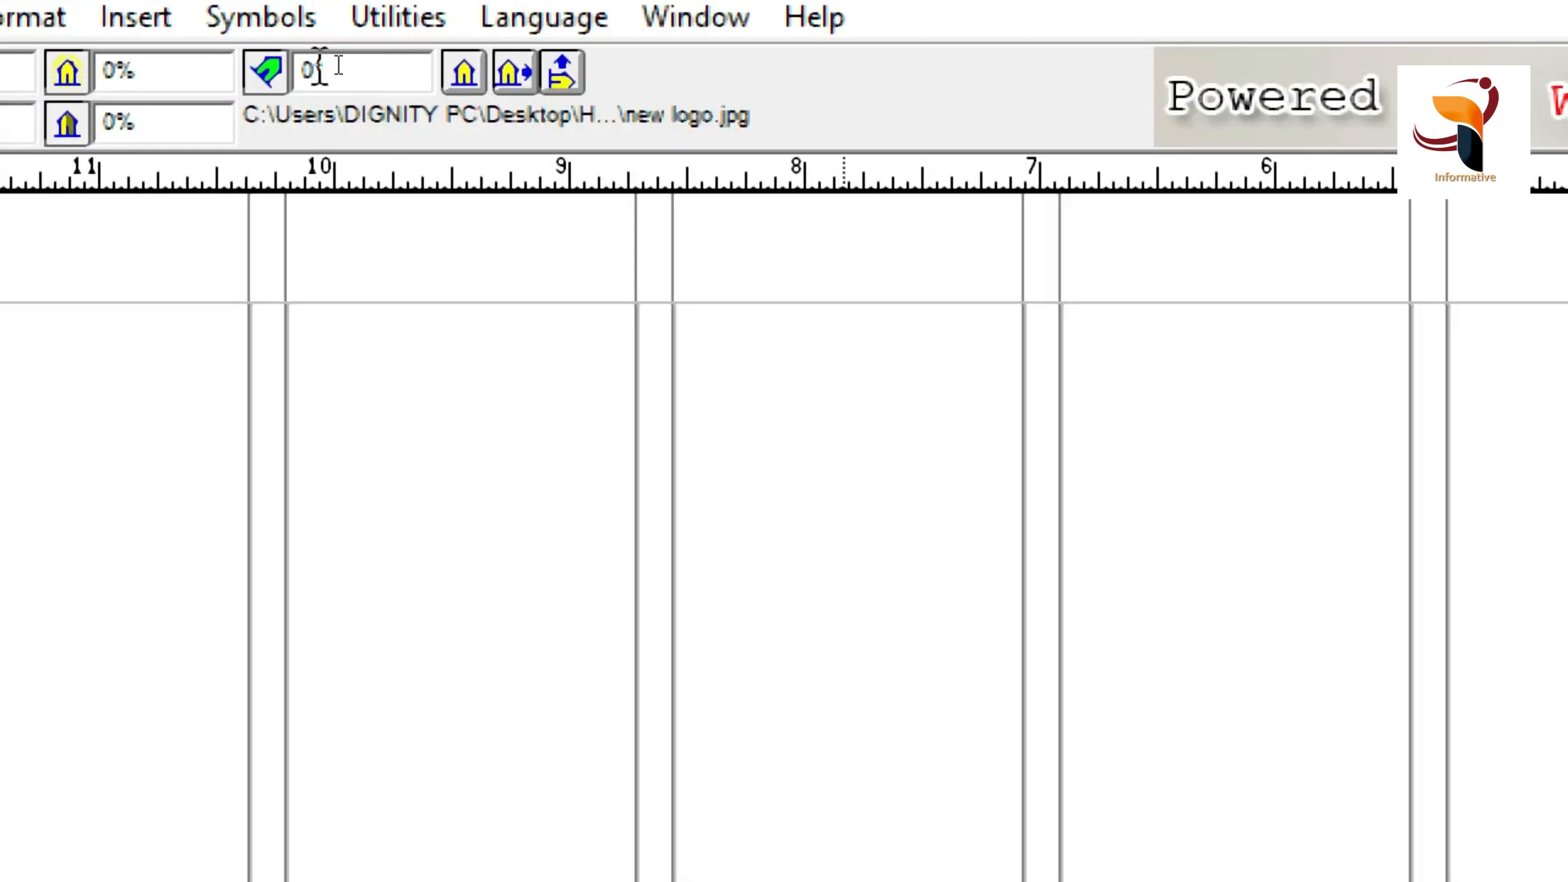
left_click(330, 70)
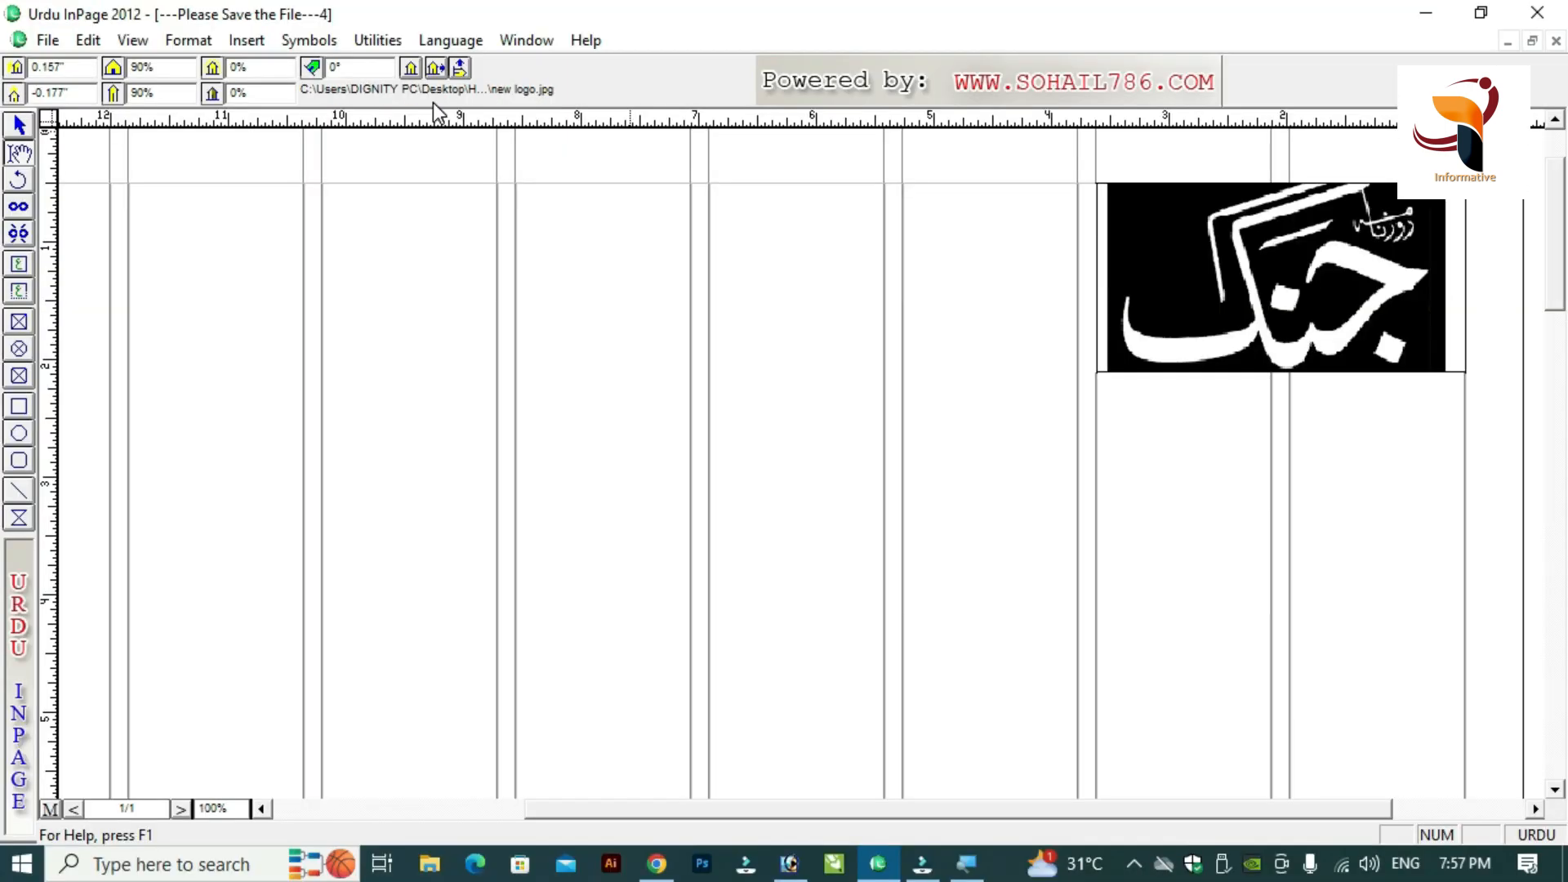
left_click(366, 65)
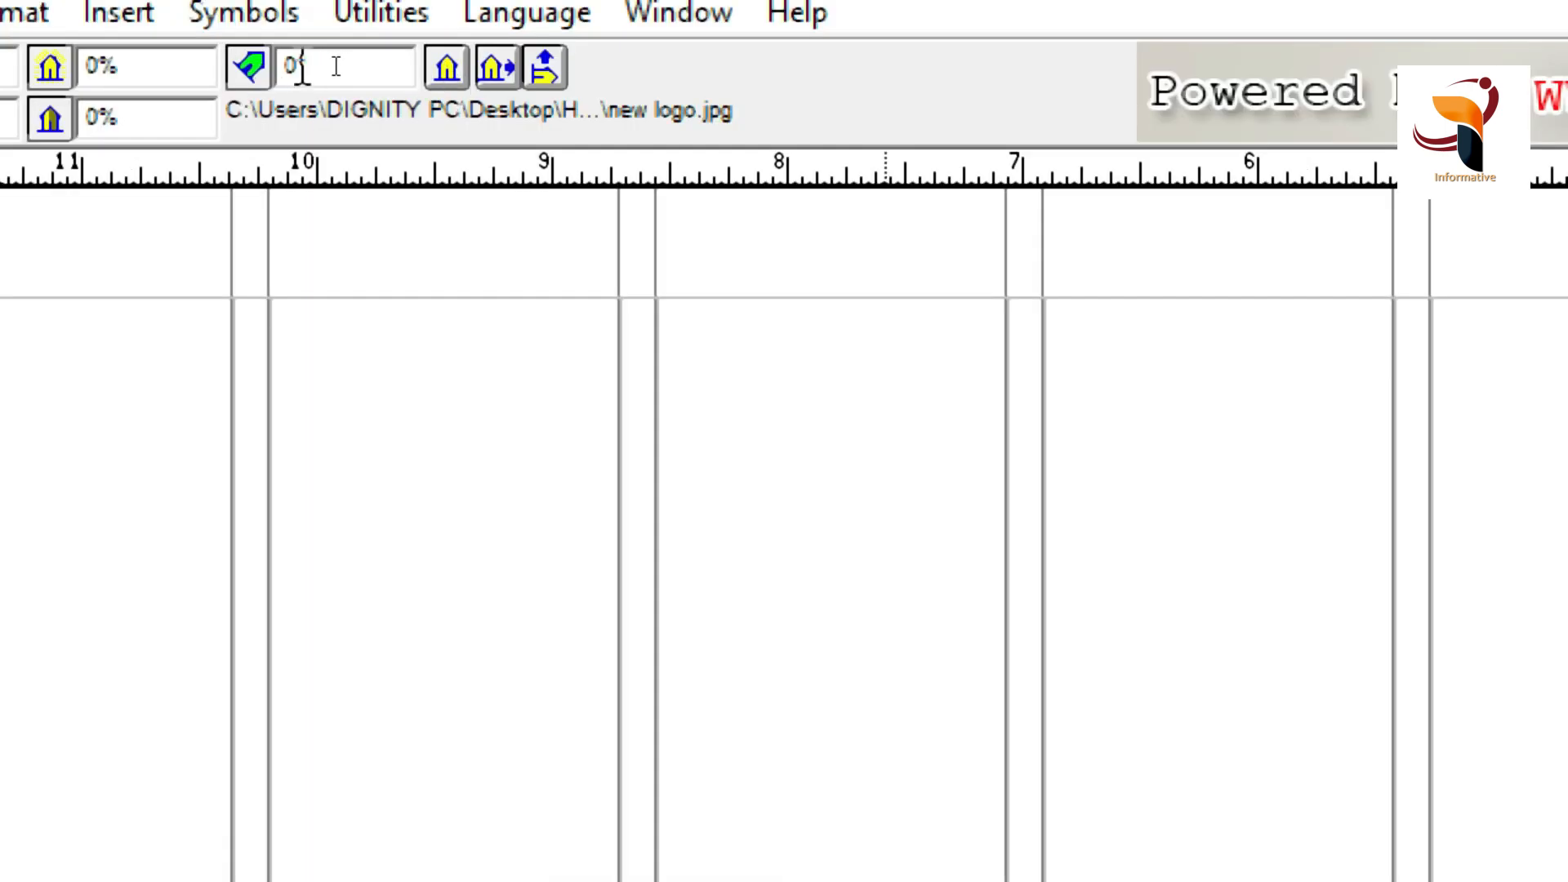
left_click(328, 64)
left_click_drag(329, 64, 285, 65)
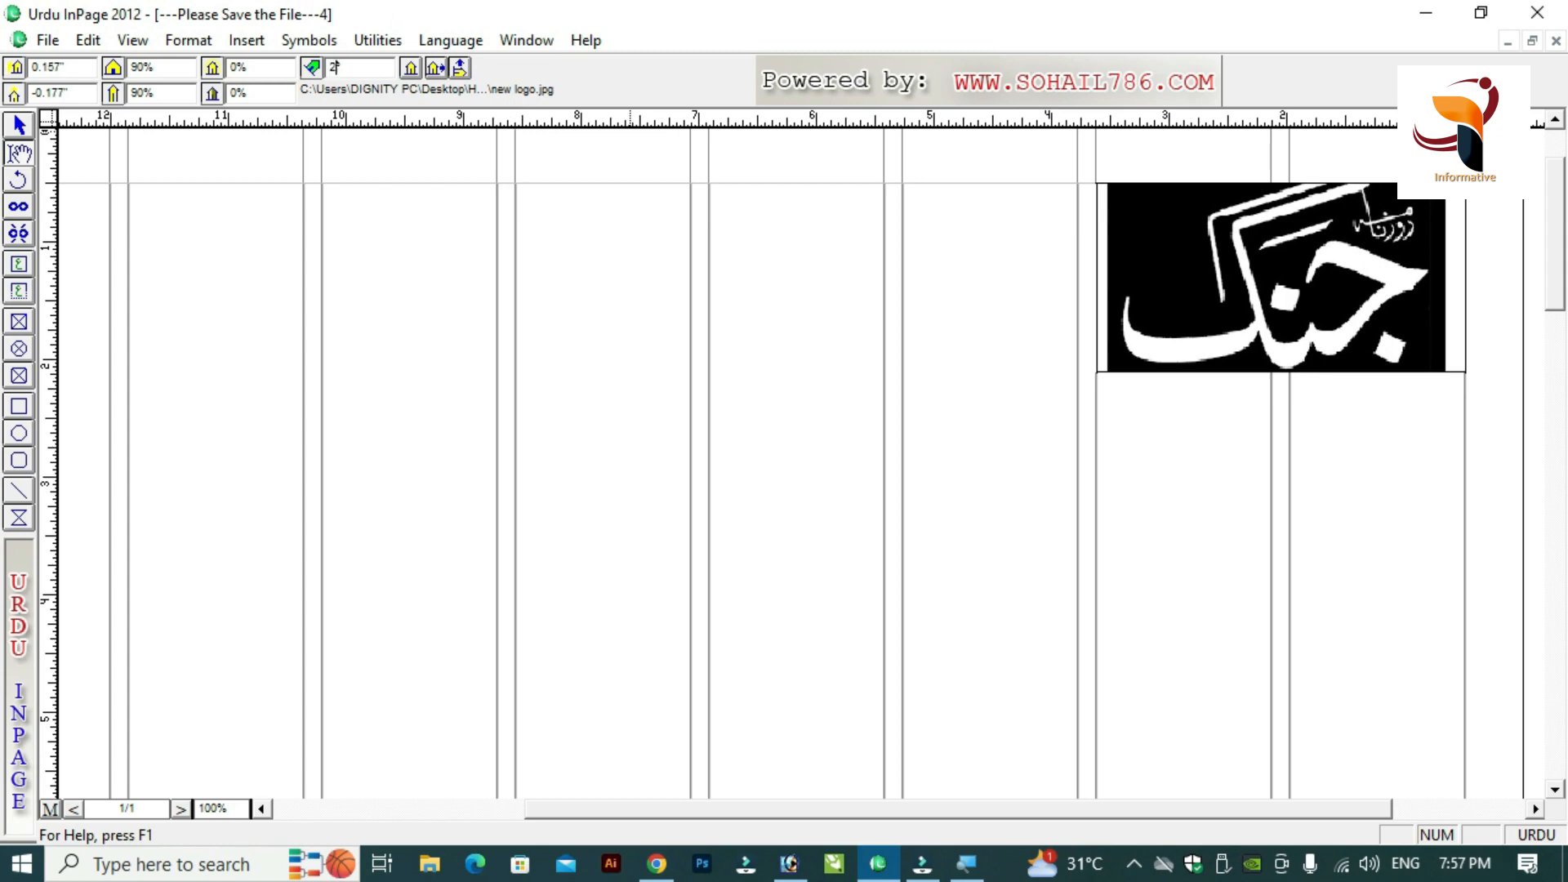
key("Return")
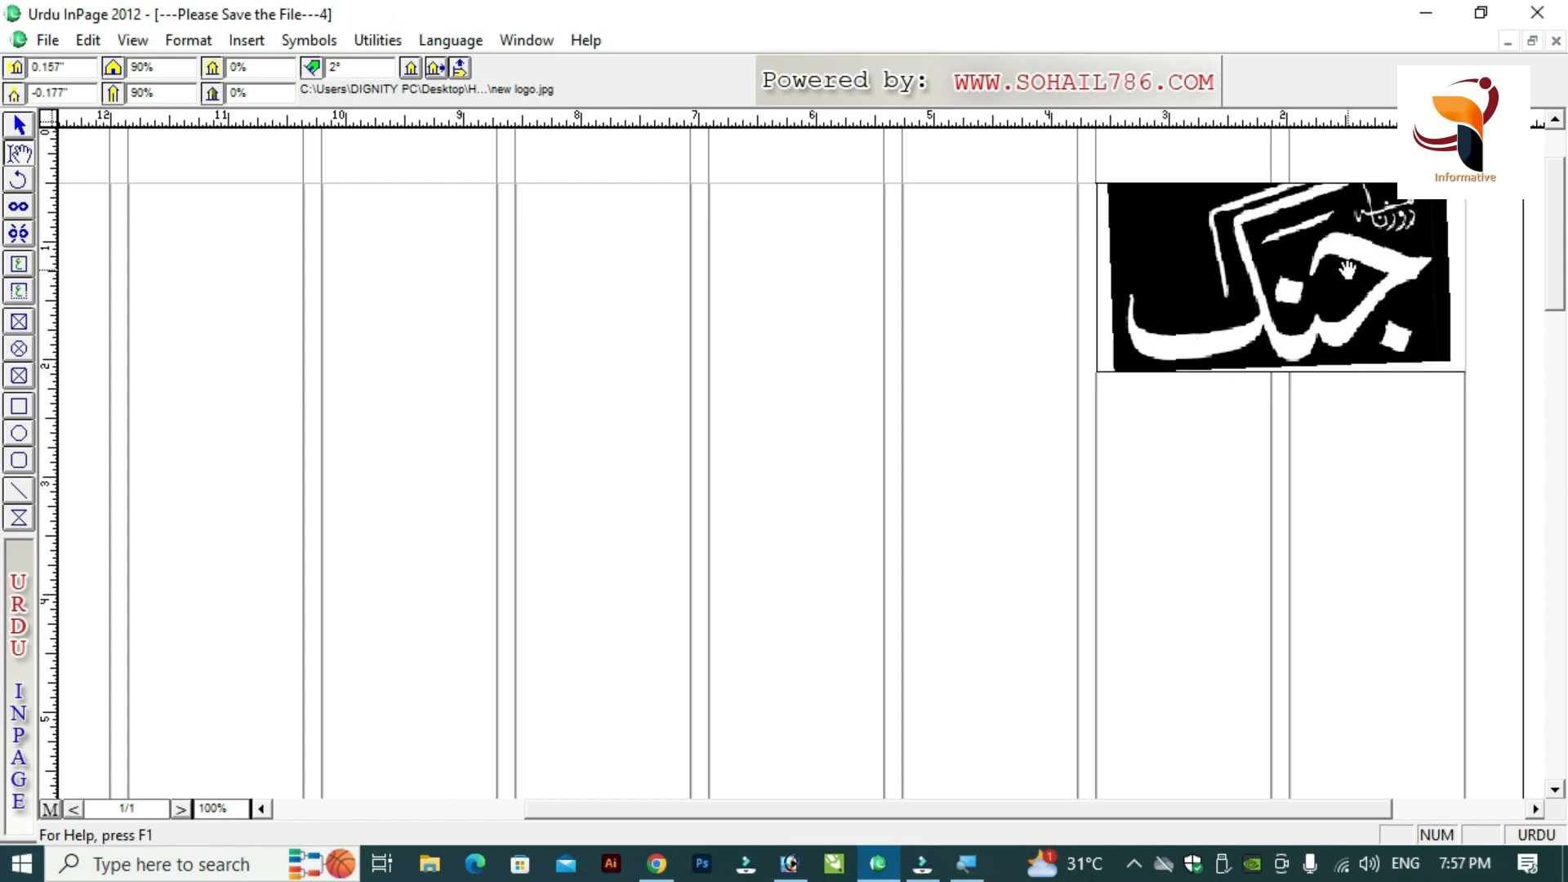
Set the logo's rotation to 5° and move the picture down inside its box.
double_click(348, 74)
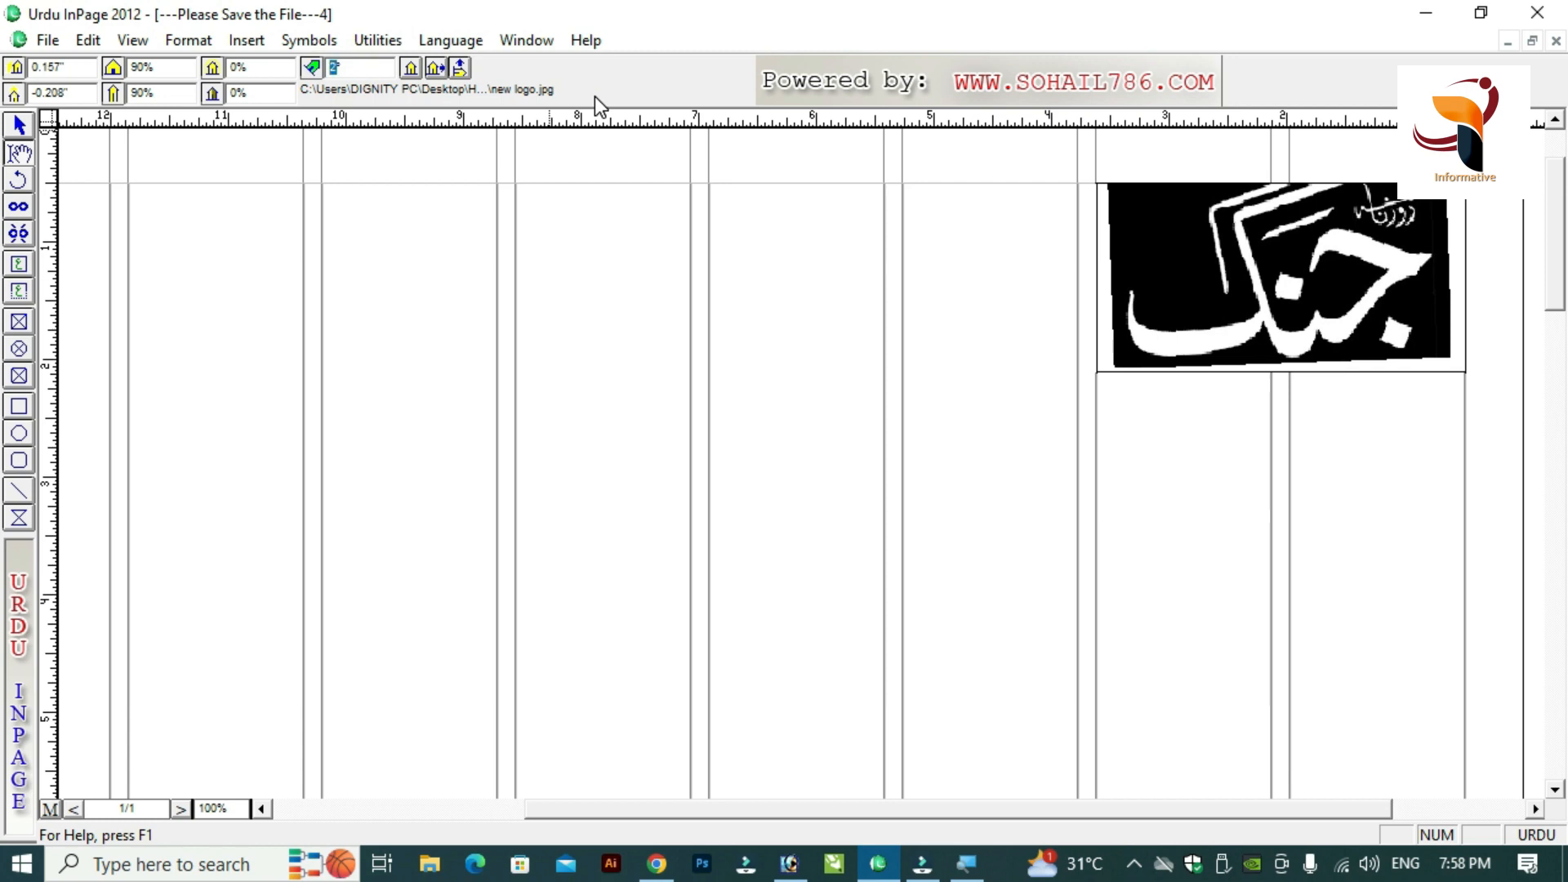
key("Return")
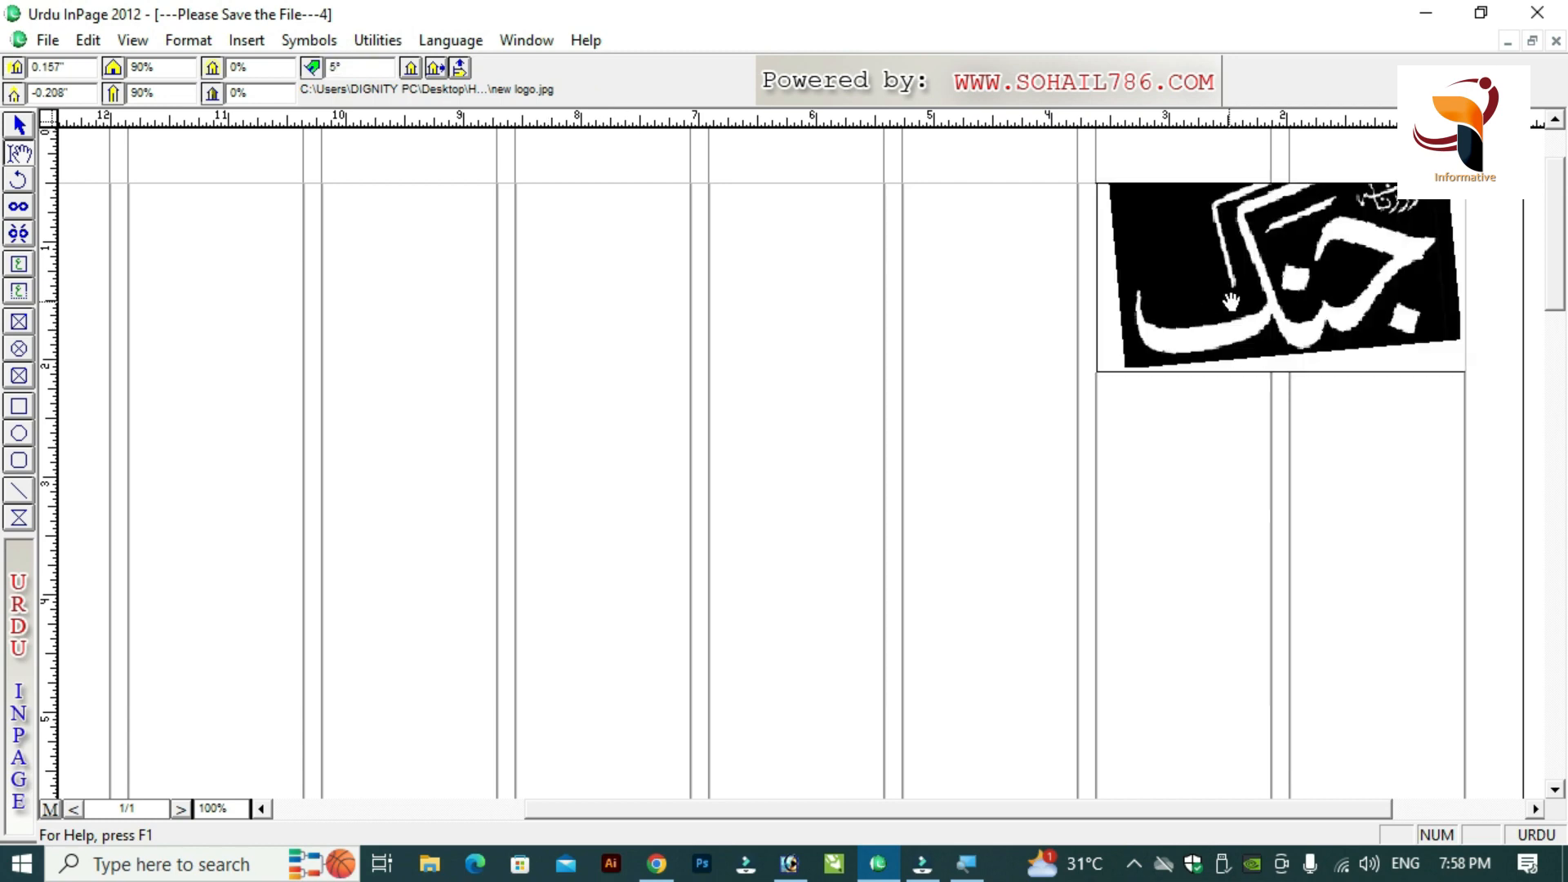
left_click_drag(1274, 244, 1274, 268)
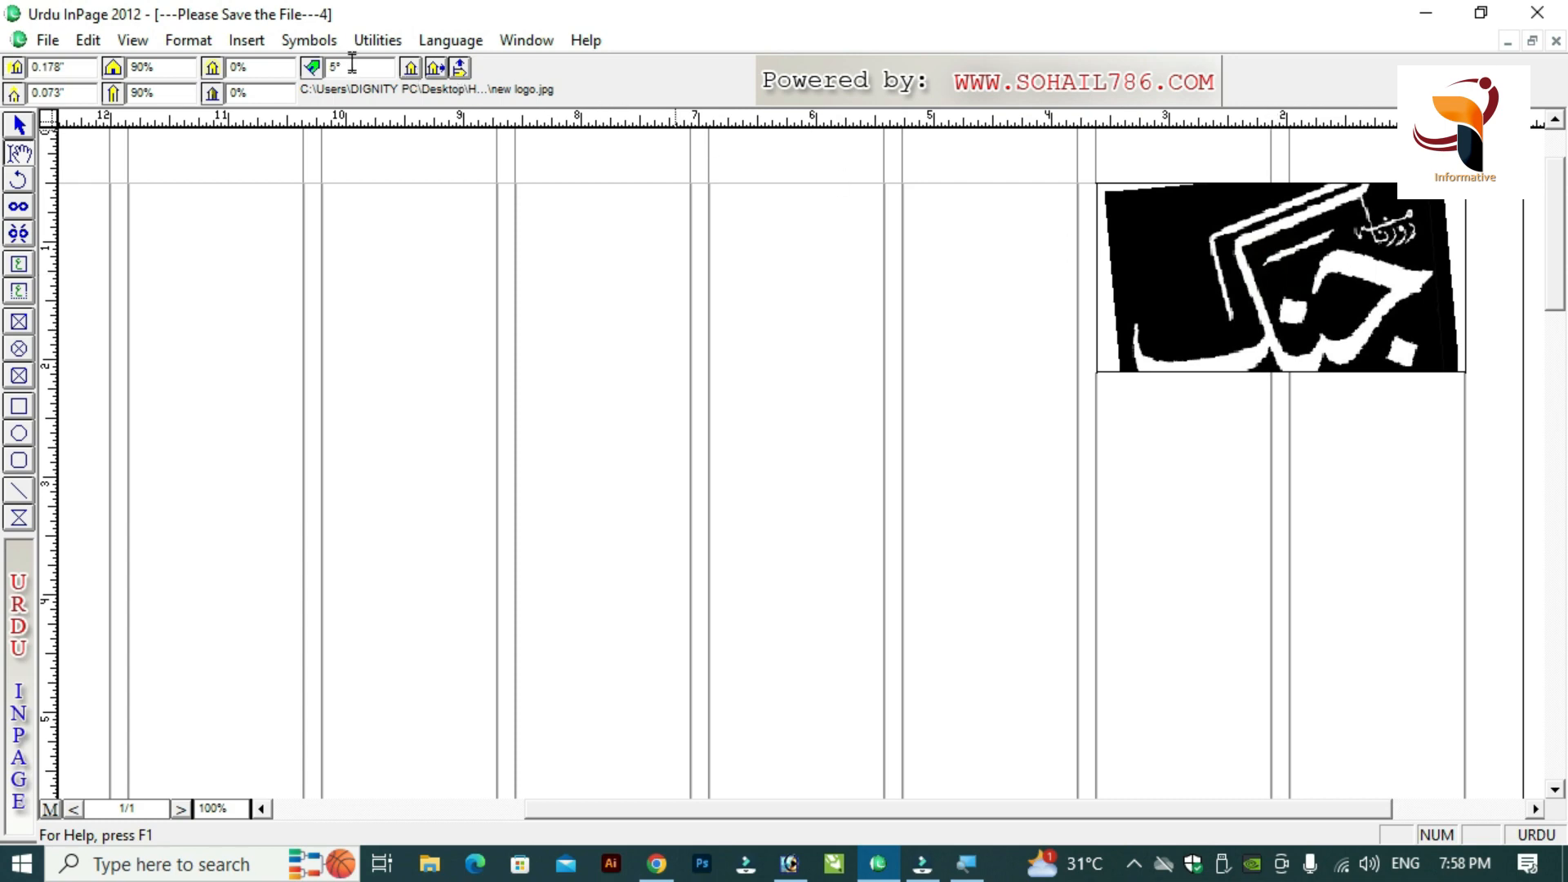
Set the logo's rotation to 8°, adjust its position inside the picture box and deselect it.
left_click(338, 66)
type("8")
key("Return")
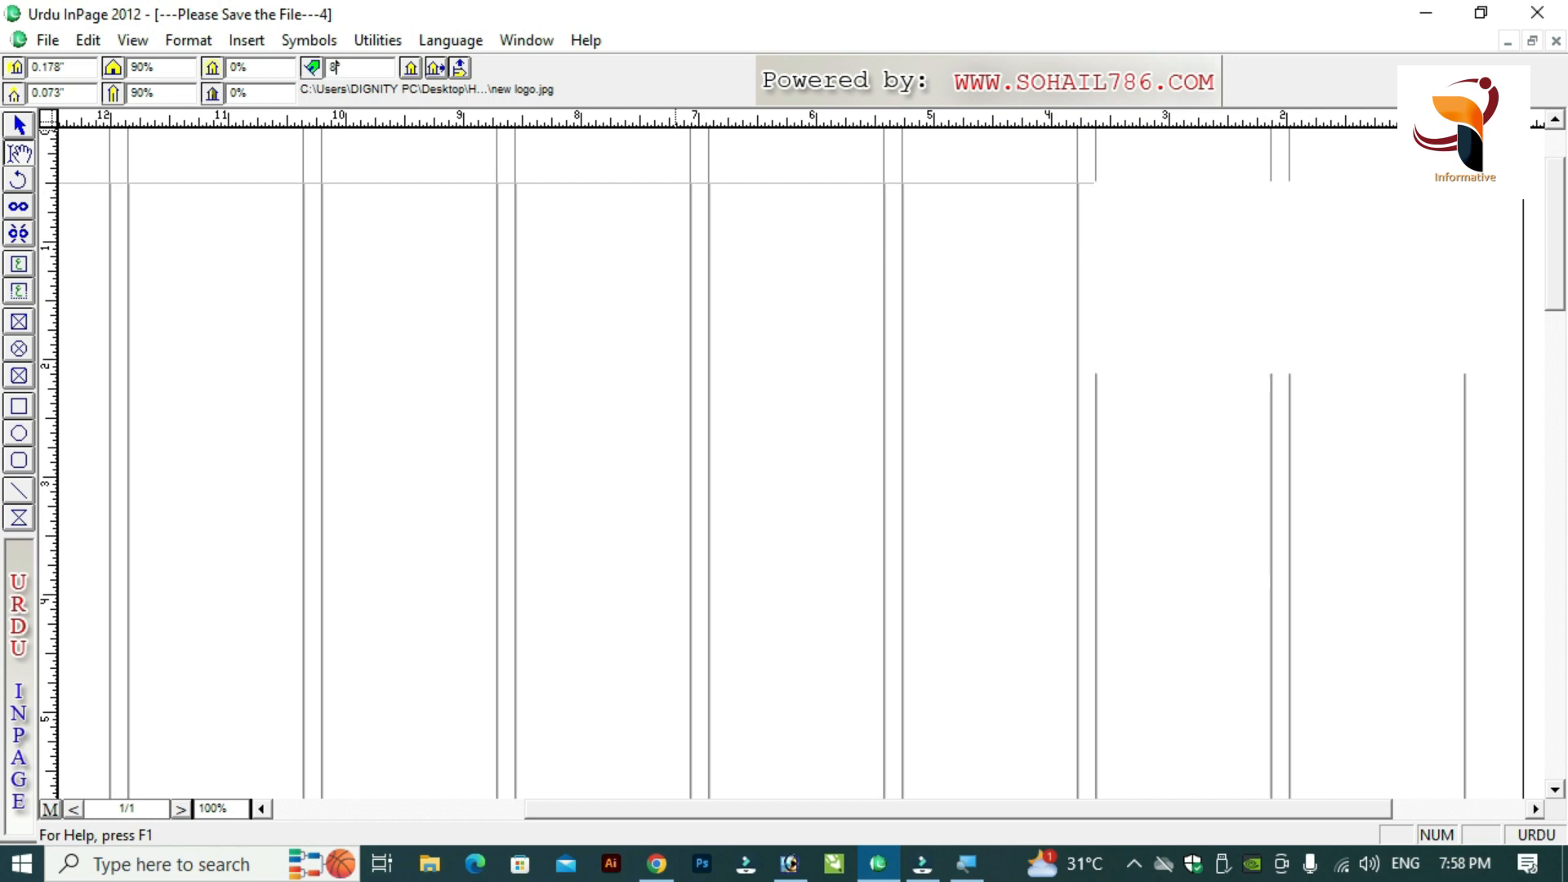
left_click_drag(1259, 262, 1250, 271)
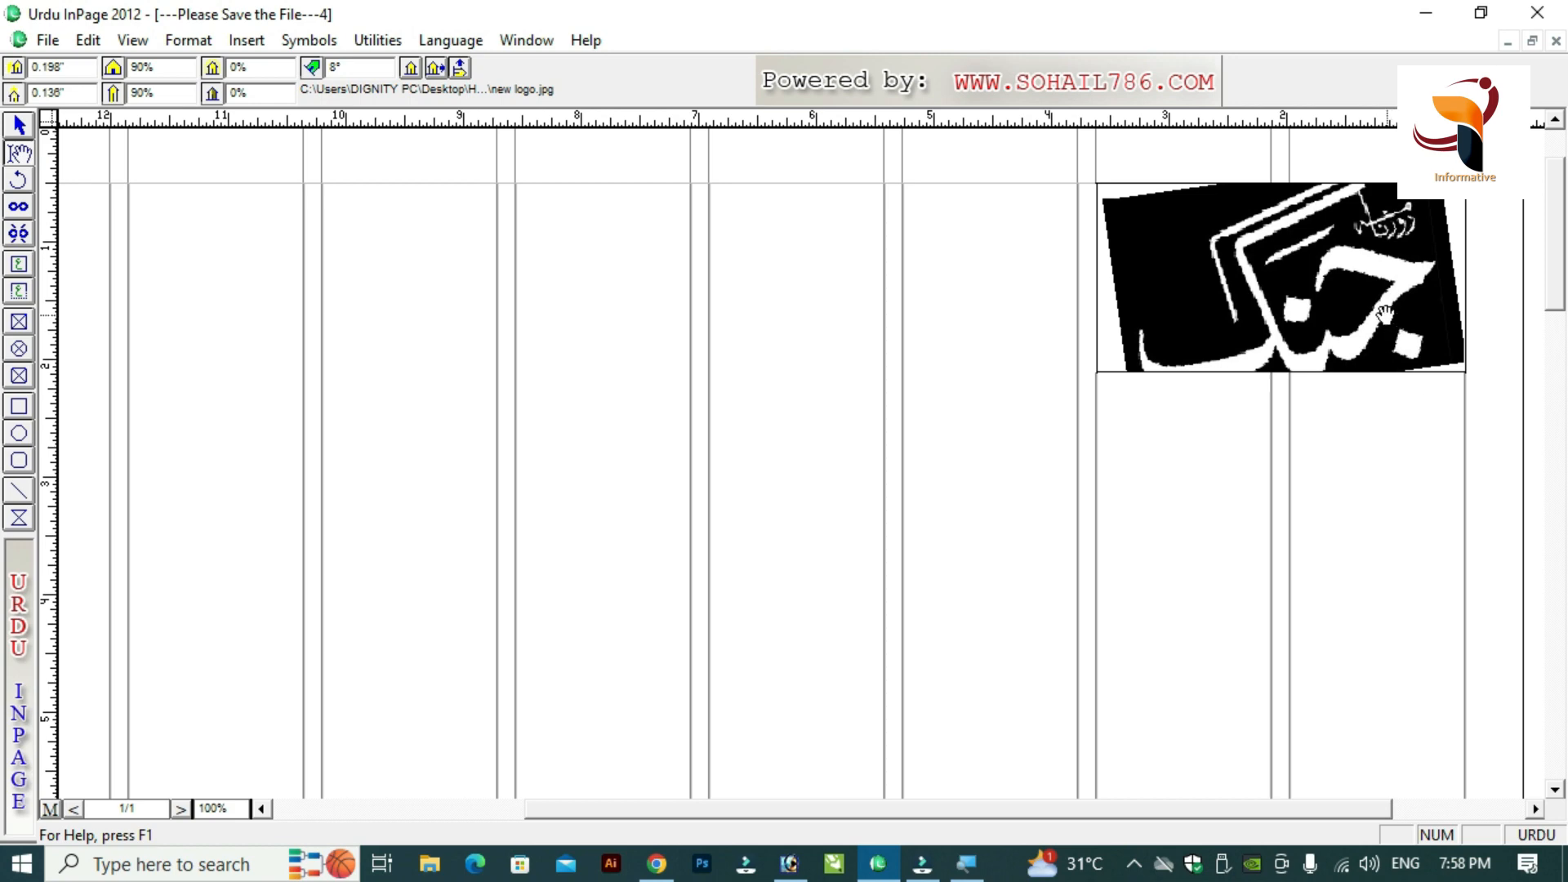
left_click(1260, 401)
Check the vertical date strip in newspaper jang.inp and draw a text box about 2.7" wide and 0.3" high on the new page's empty middle columns.
key("ctrl+Tab")
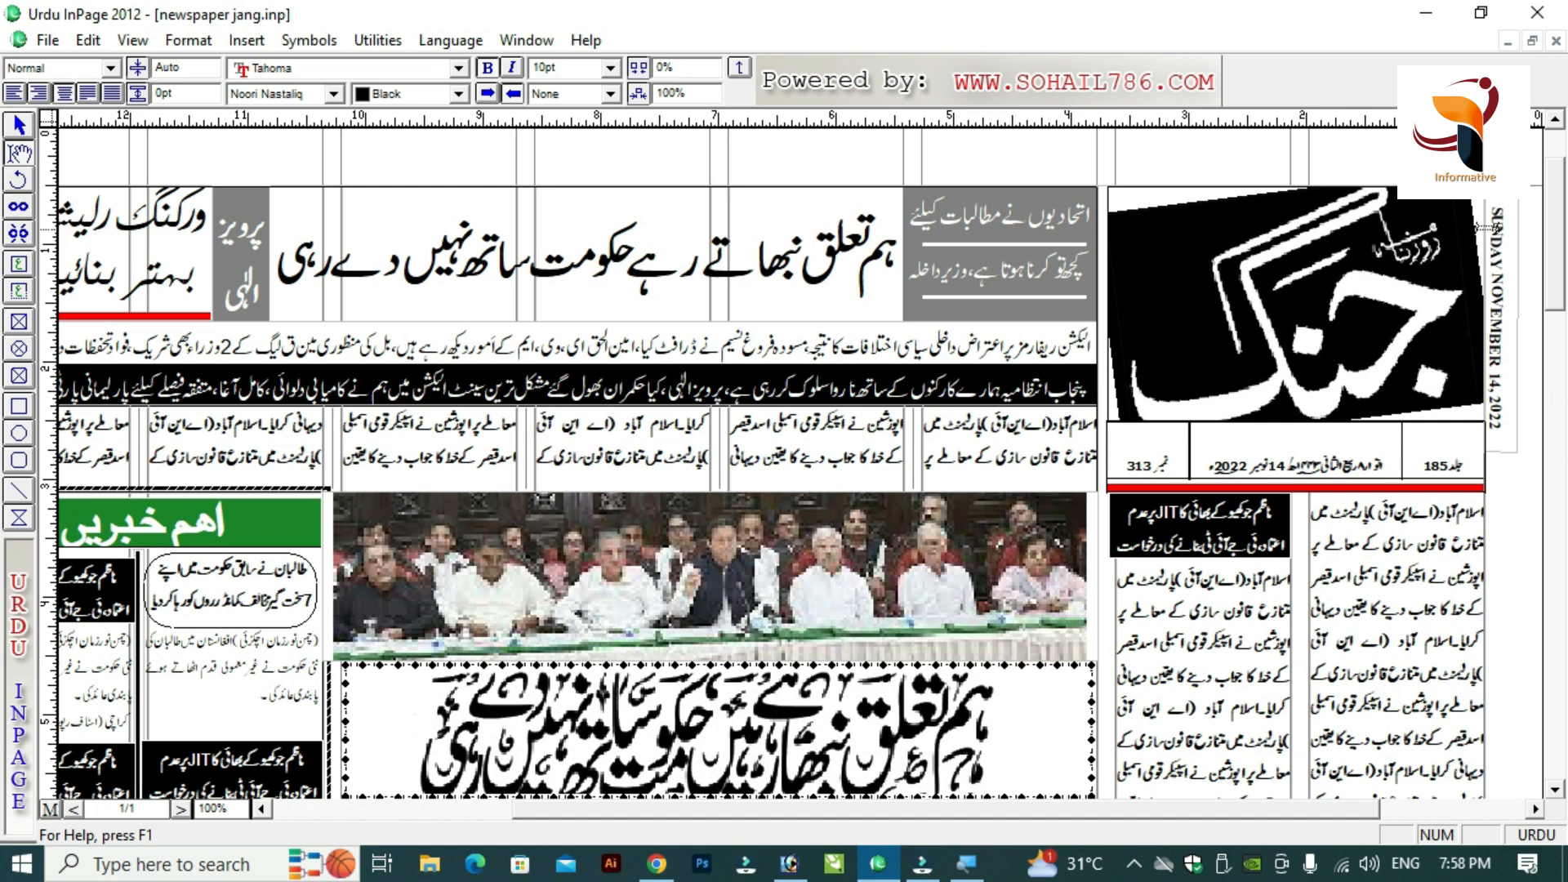
left_click_drag(1497, 211, 1485, 426)
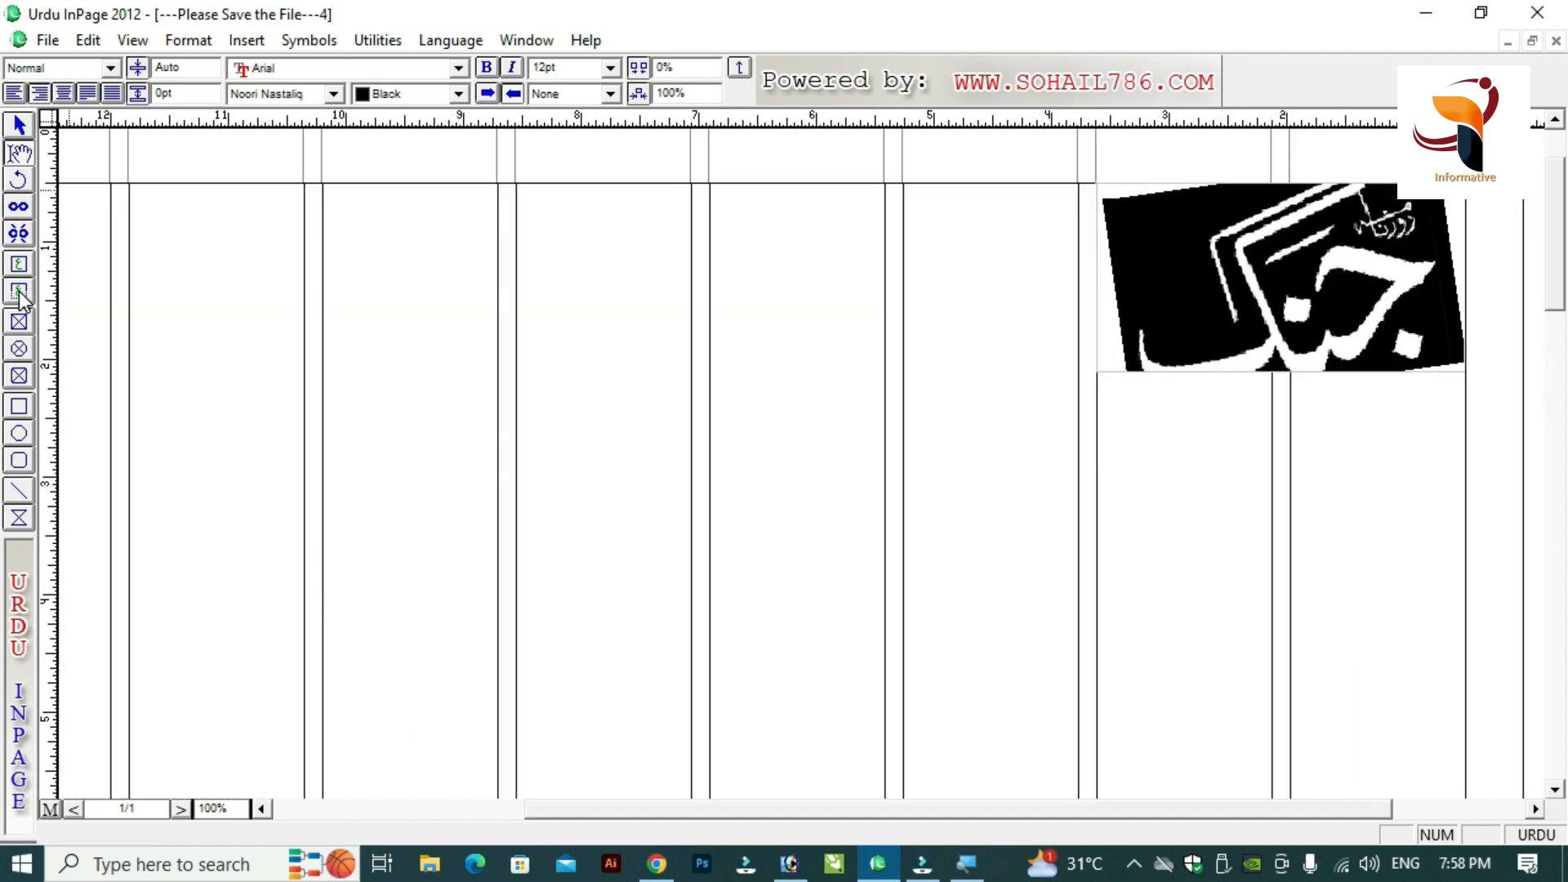
left_click(19, 291)
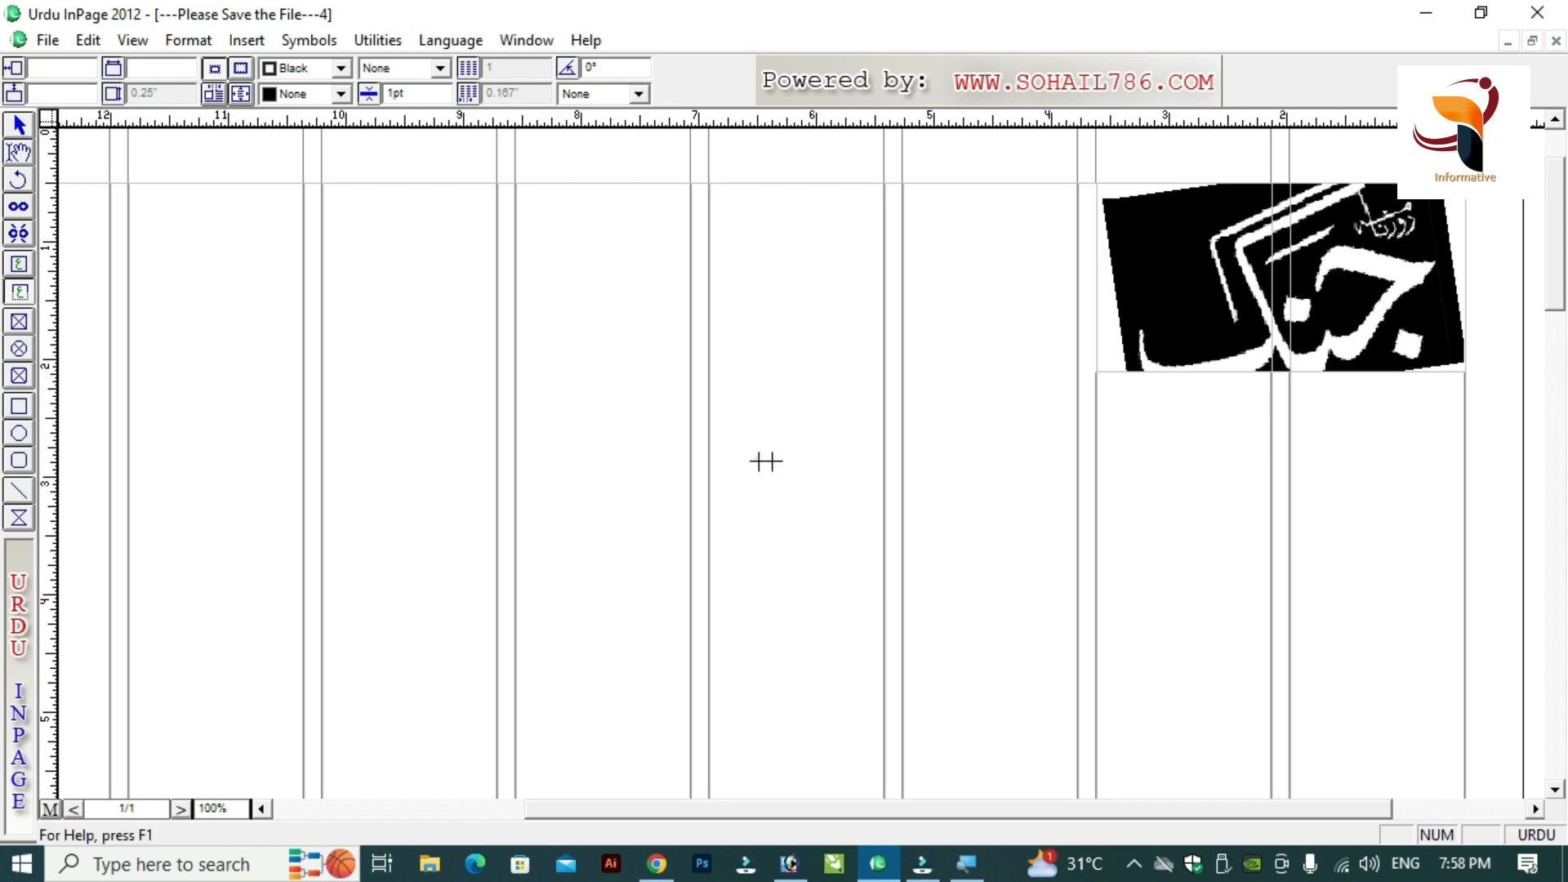
left_click_drag(755, 458, 1077, 491)
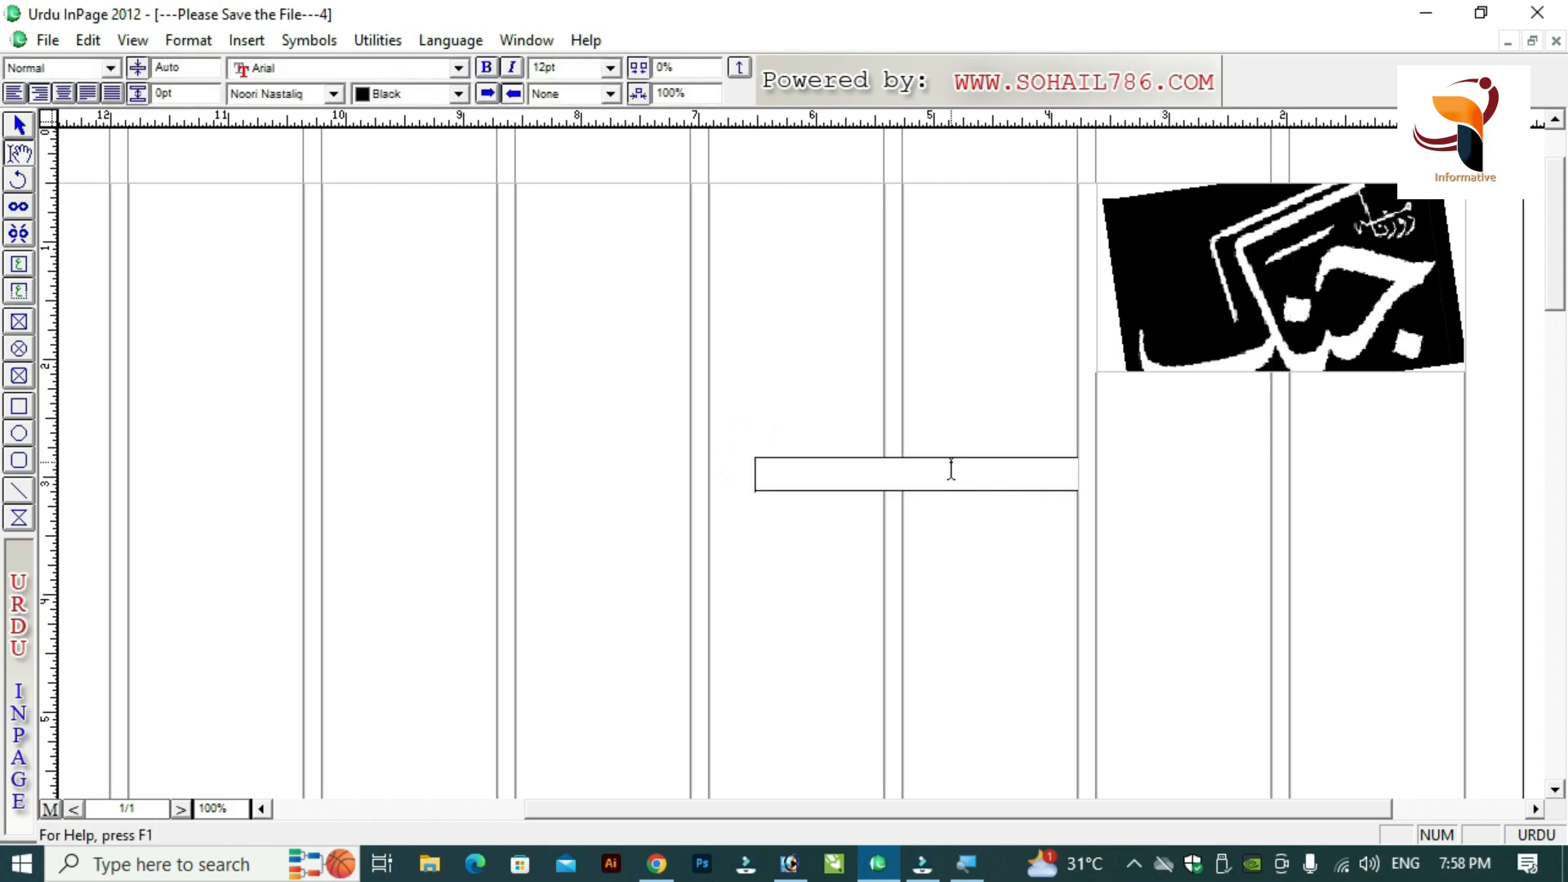
Switch the typing language to English and enter "SUNDAY NOVEMBER 21, 2022" centred in the new text box.
key("ctrl+space")
left_click(1536, 836)
left_click(1542, 841)
left_click(913, 472)
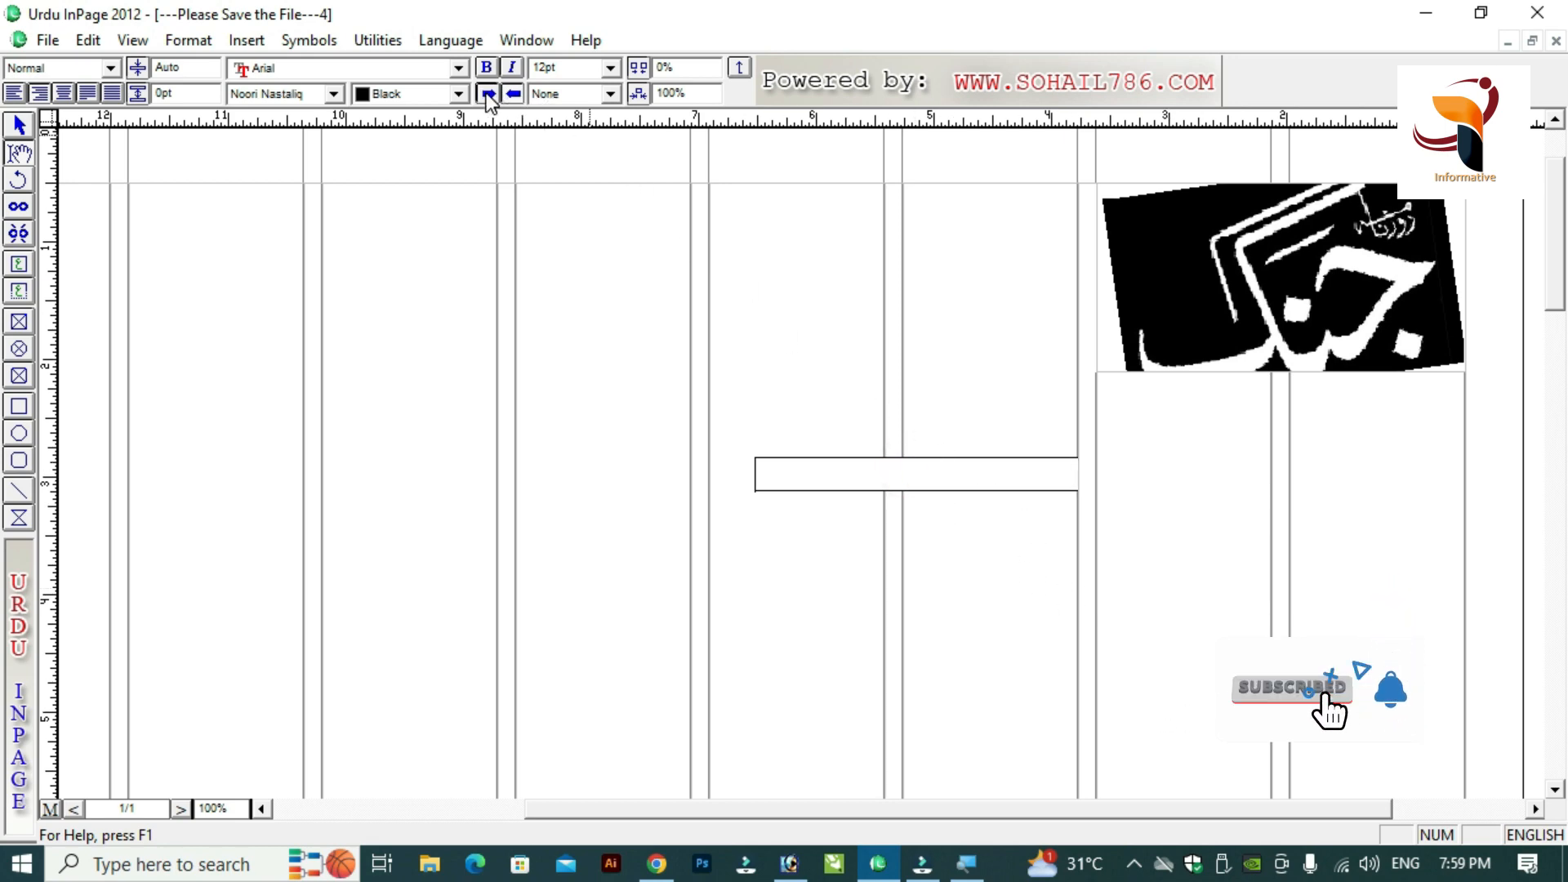
key("ctrl+space")
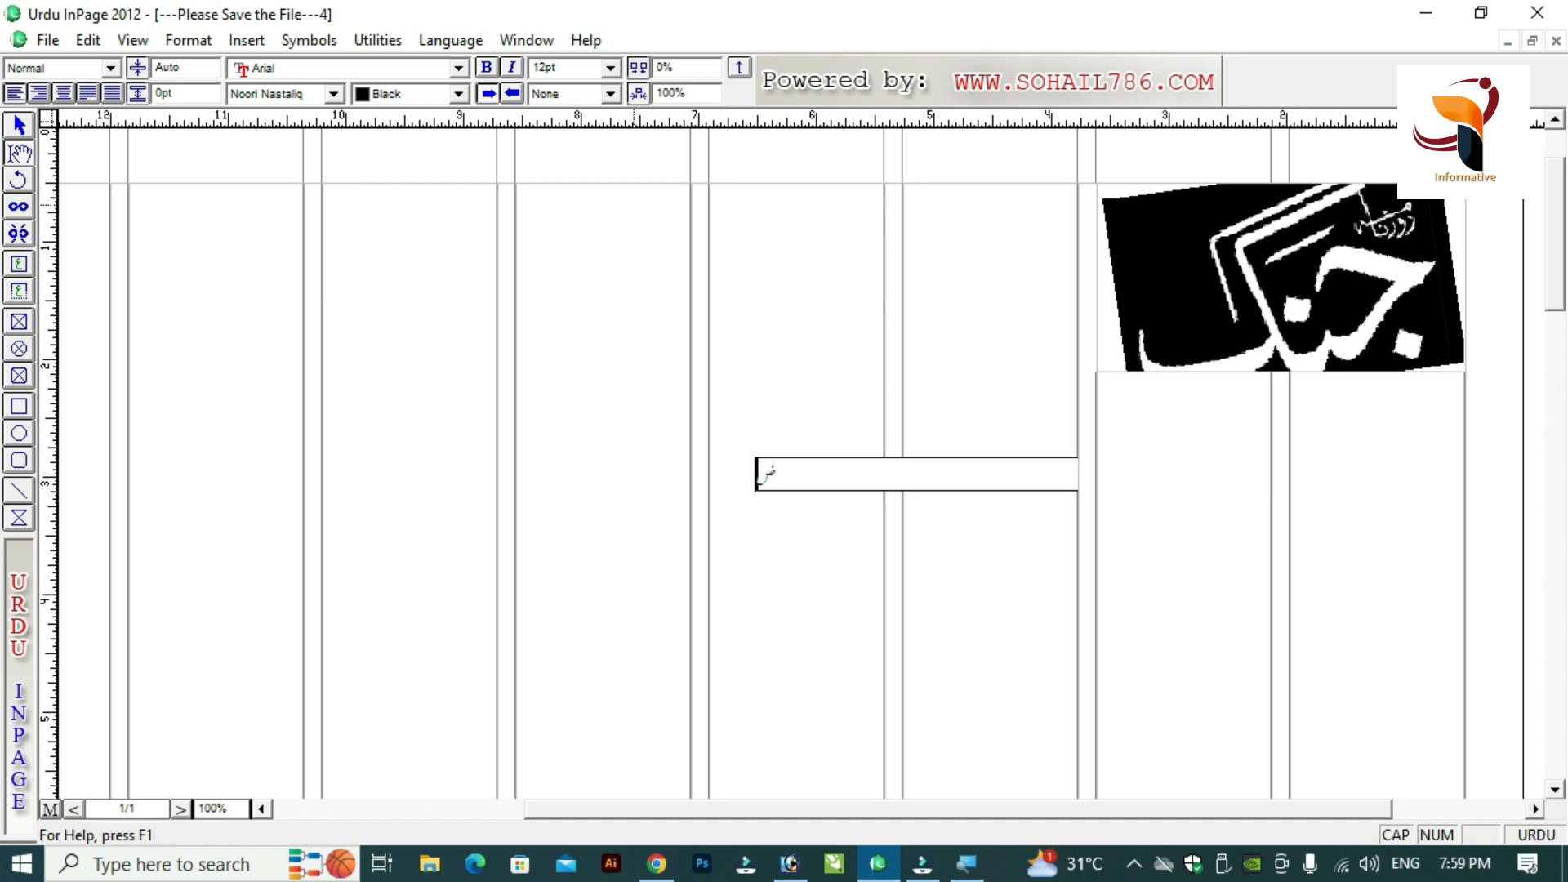
key("ctrl+z")
key("ctrl+e")
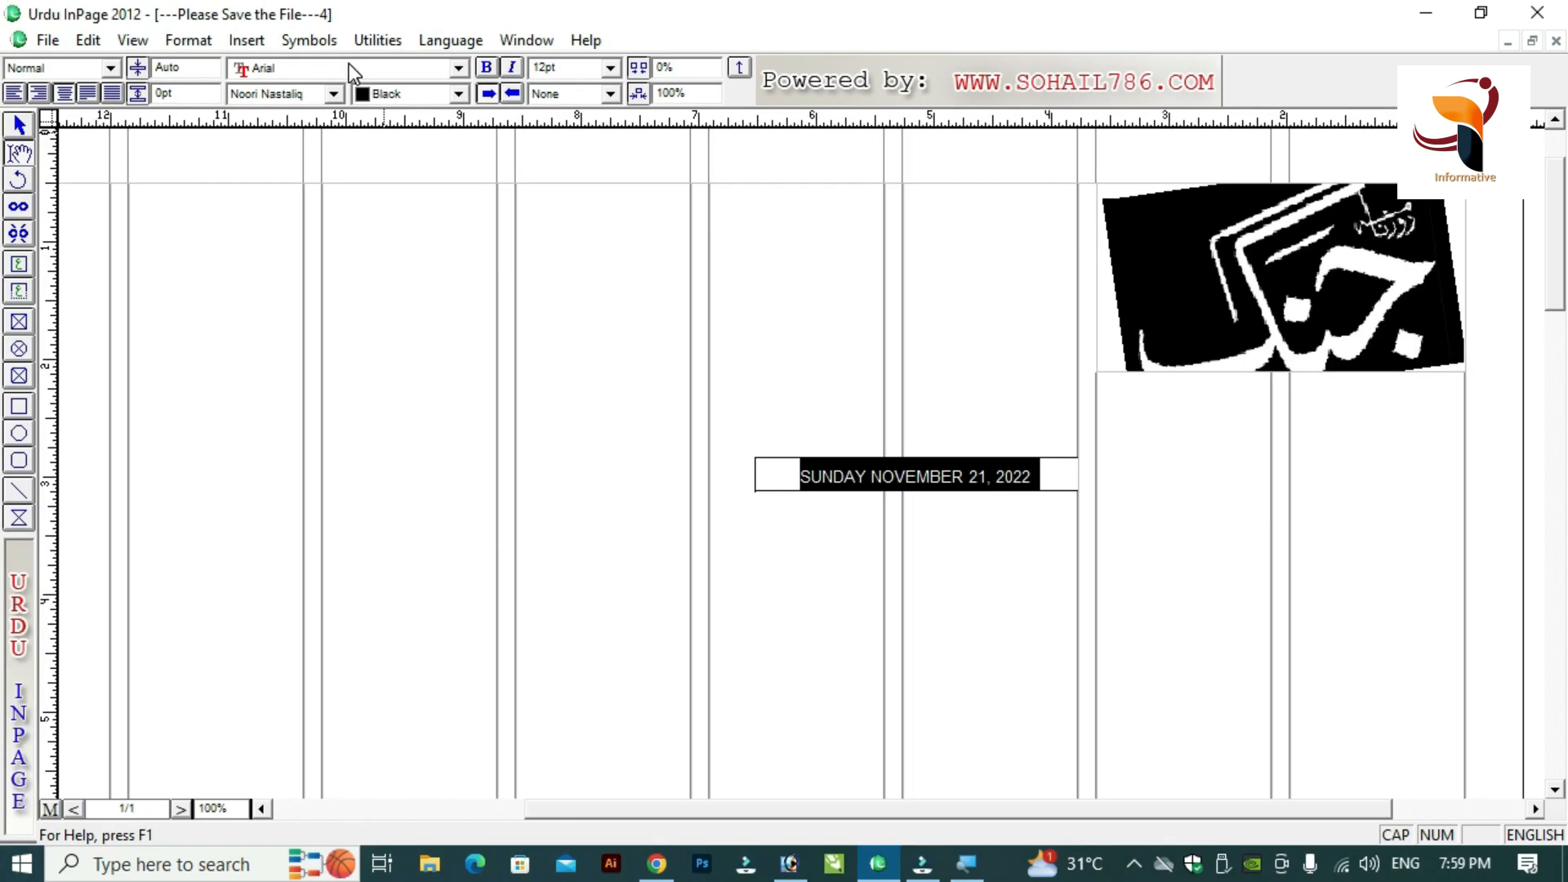
Format the selected date line in bold Times New Roman.
left_click(355, 71)
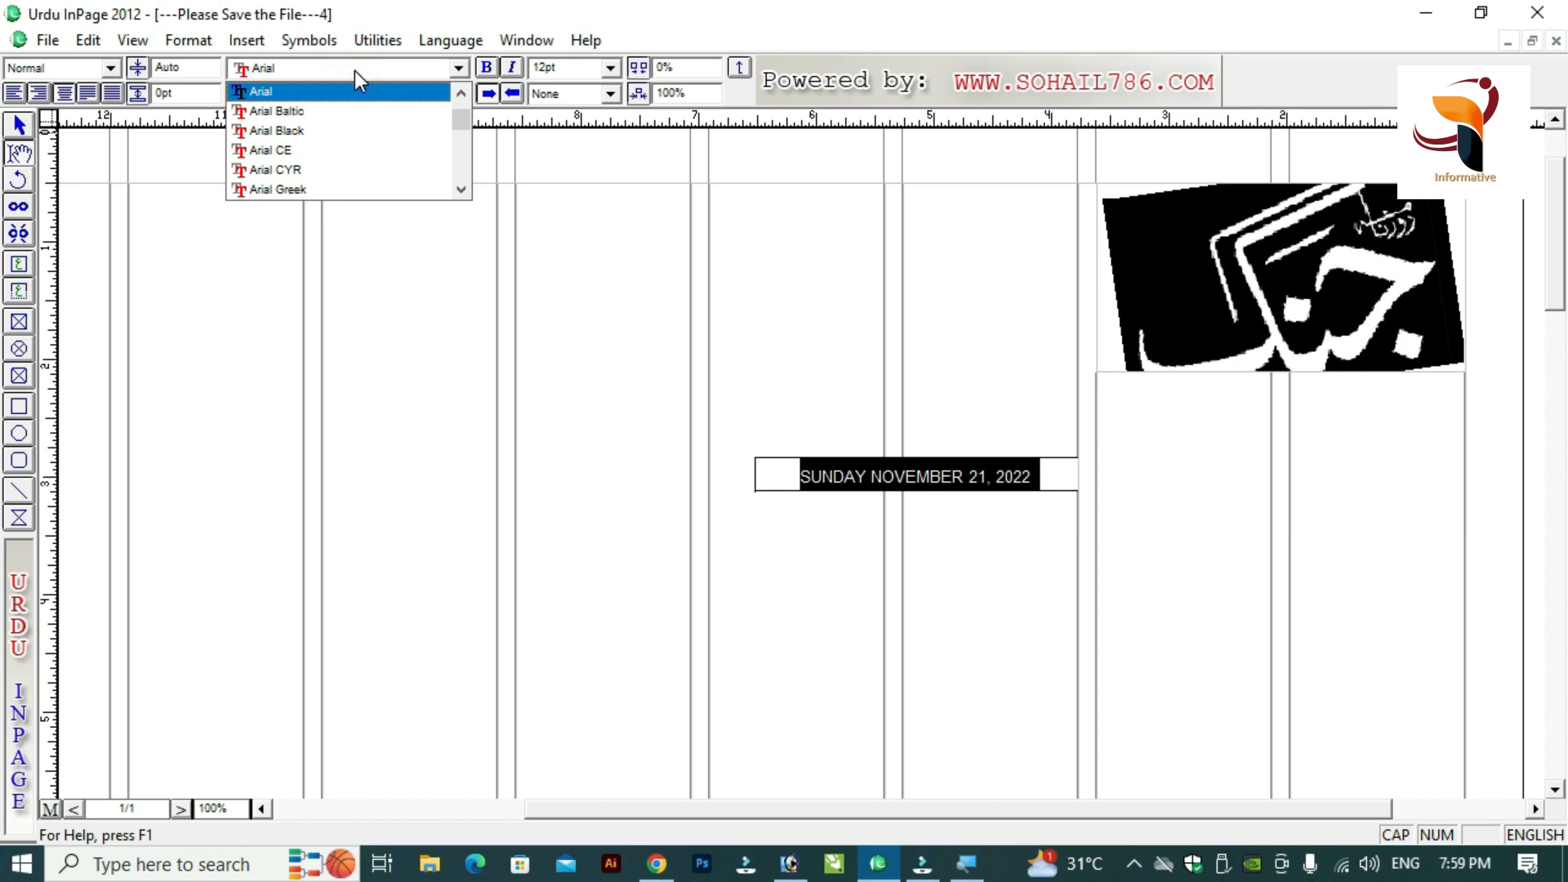
key("t")
left_click(354, 70)
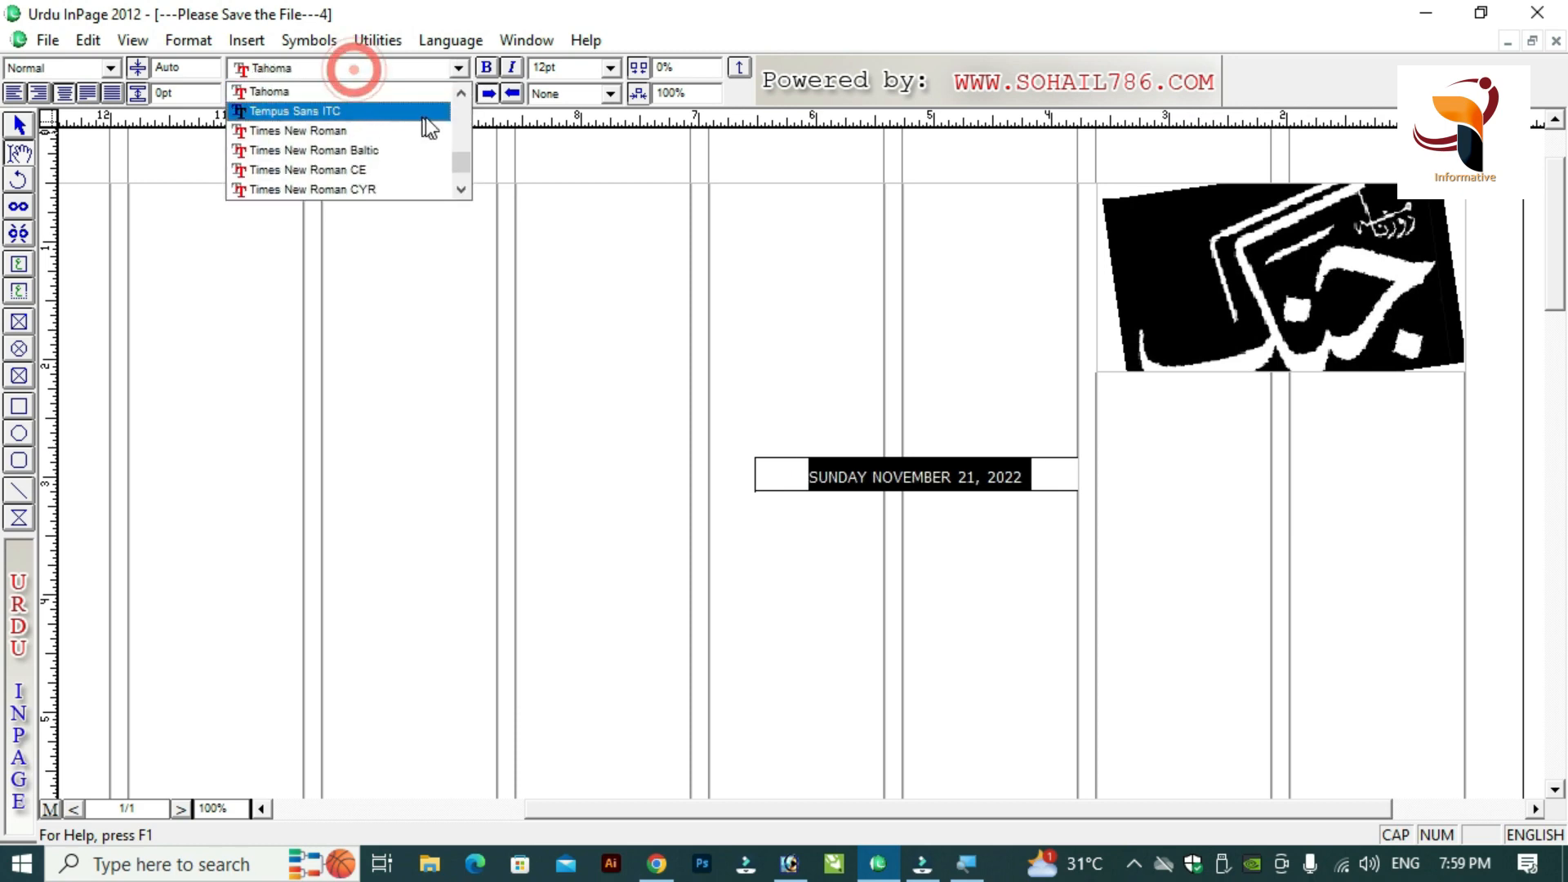
left_click(351, 133)
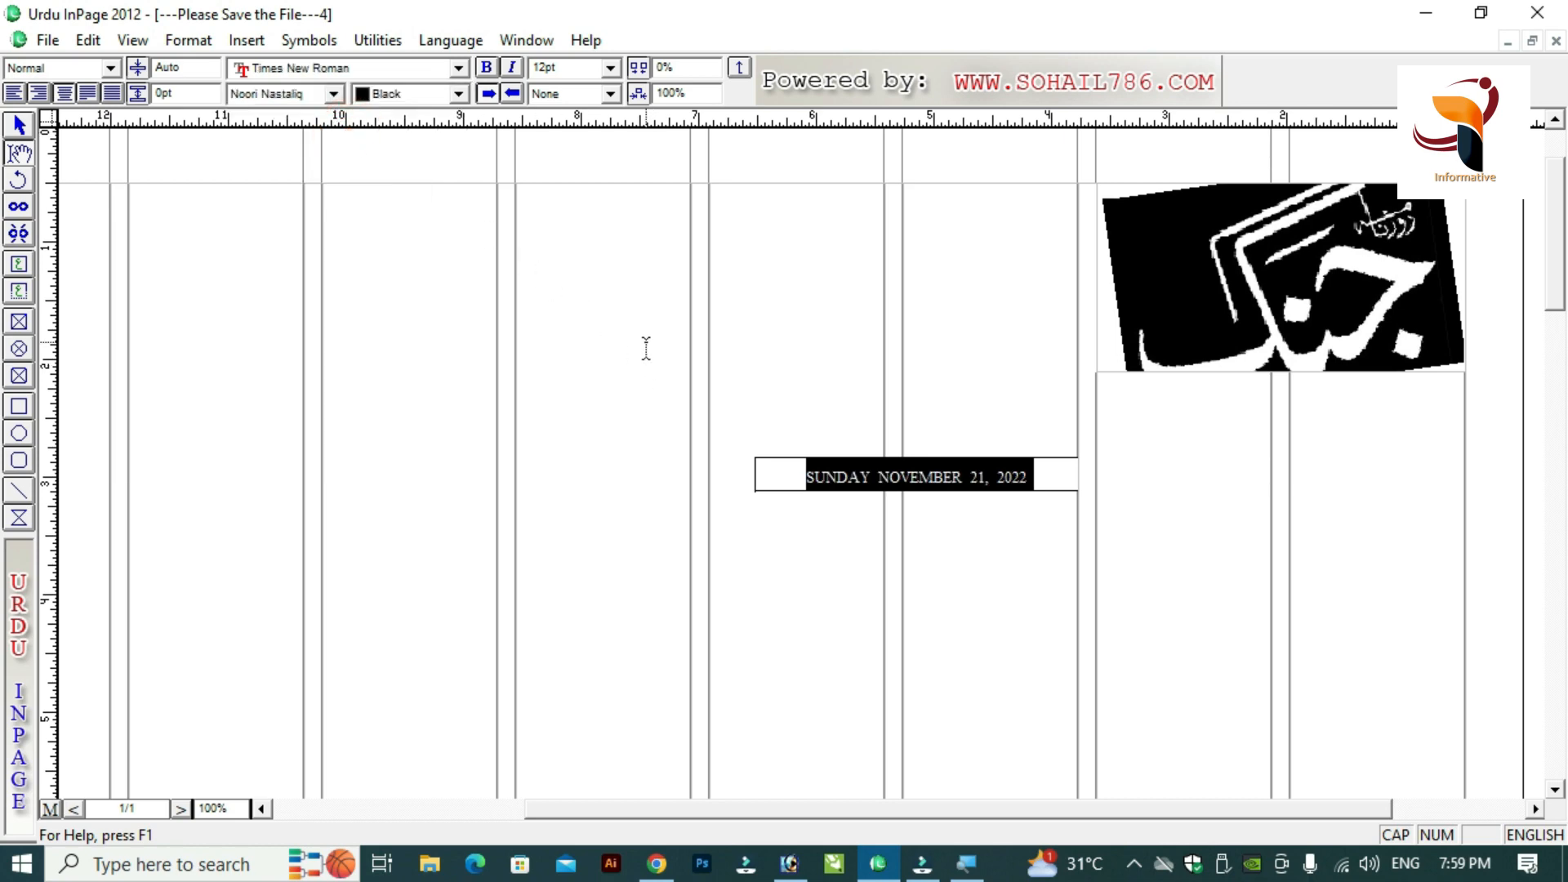
key("ctrl+b")
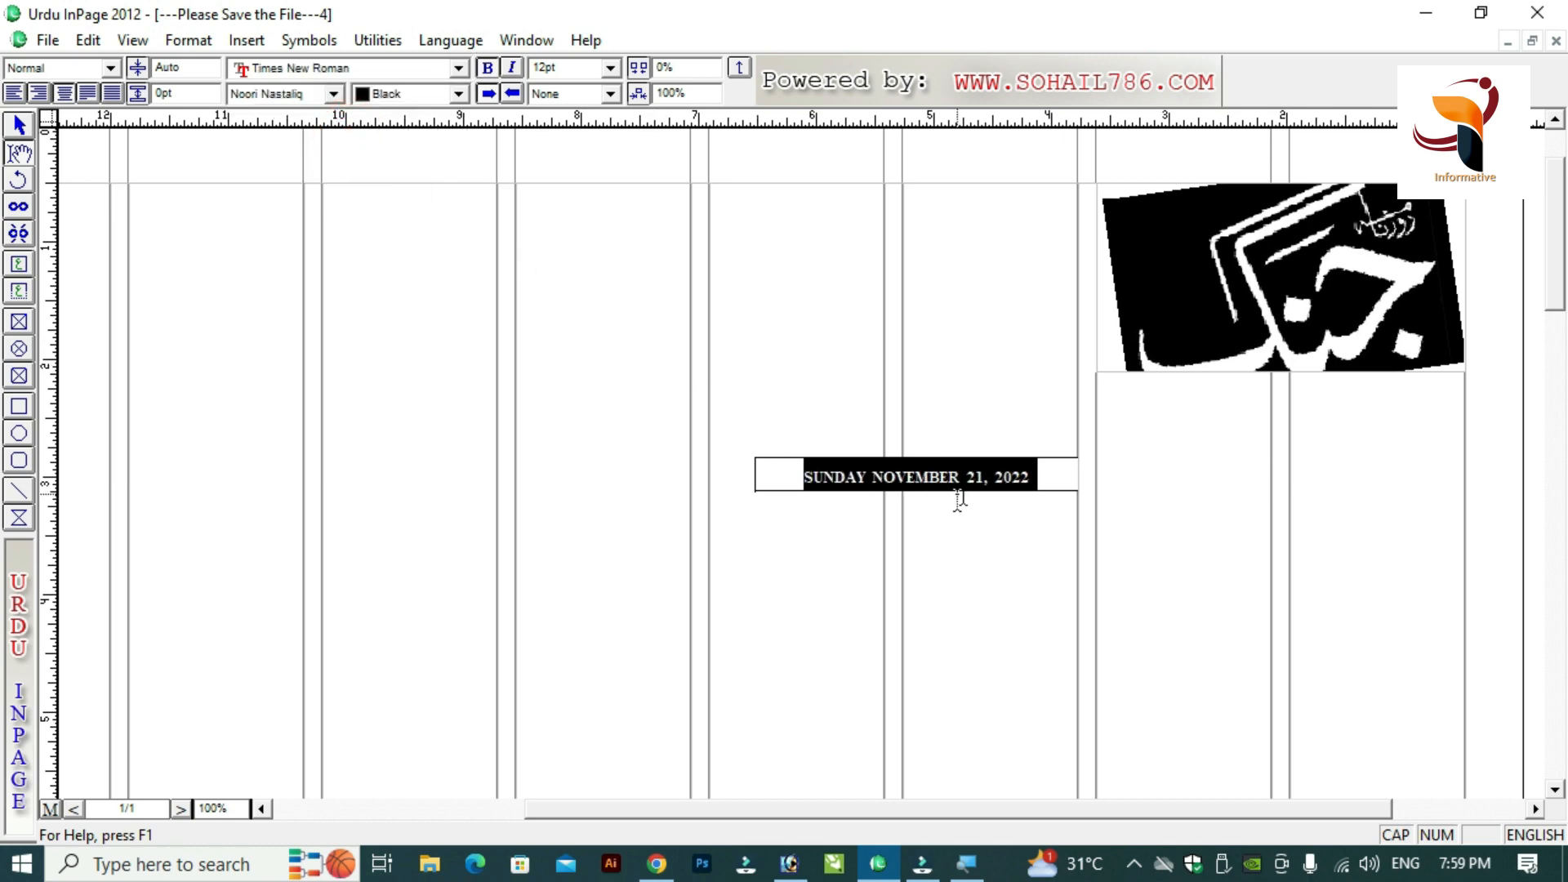
Move the date text box to just beneath the masthead logo.
left_click(1049, 478)
left_click_drag(886, 473, 1288, 447)
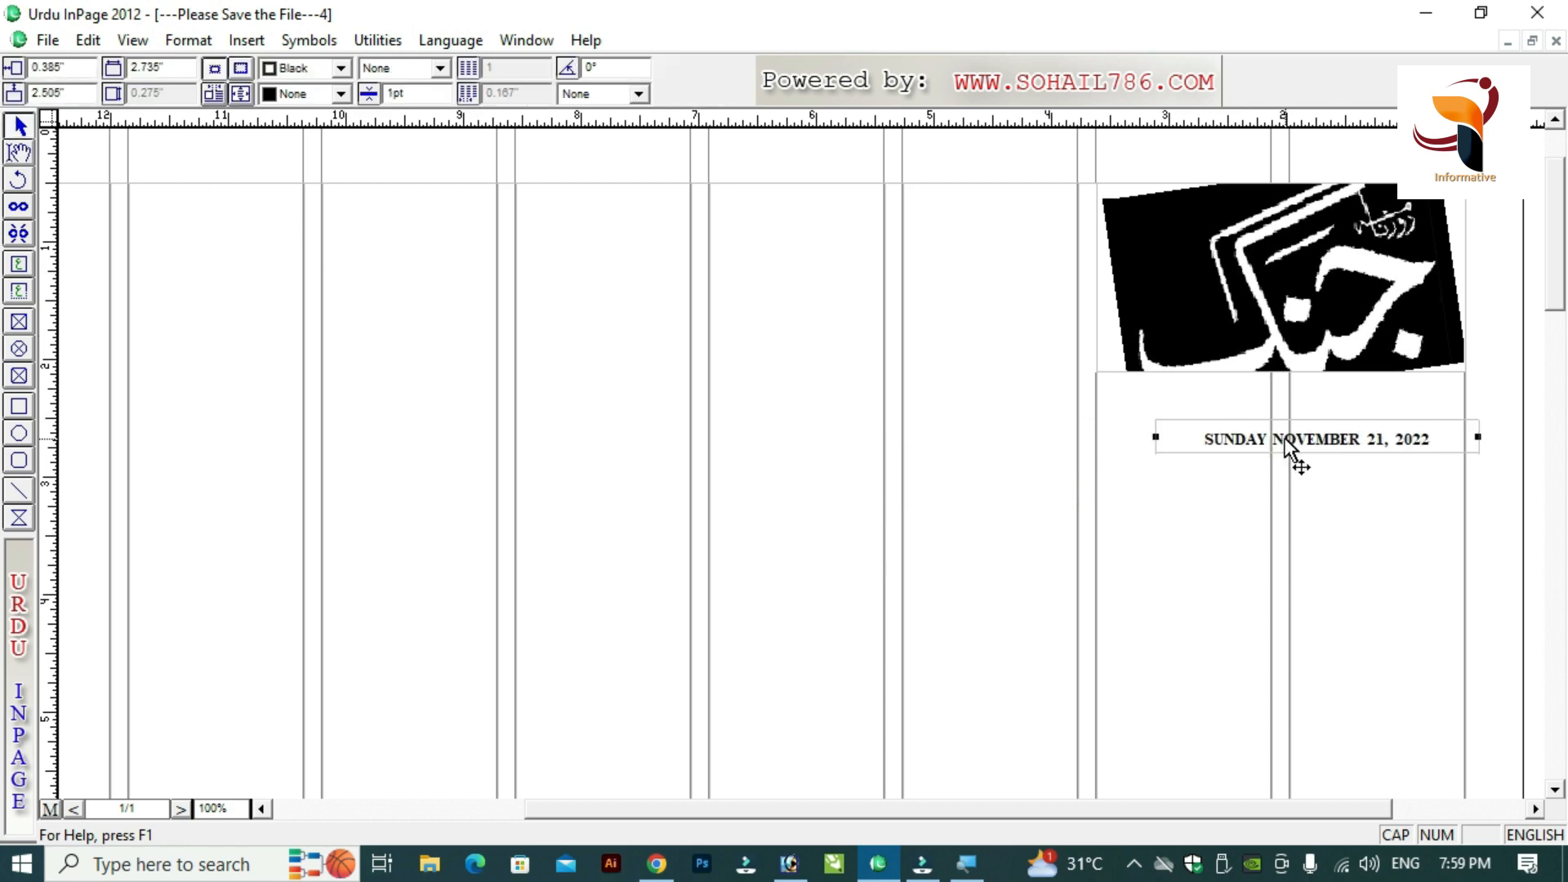
left_click(1343, 437)
mouse_move(1223, 448)
left_mouse_down()
mouse_move(1068, 465)
mouse_move(1210, 436)
left_mouse_up()
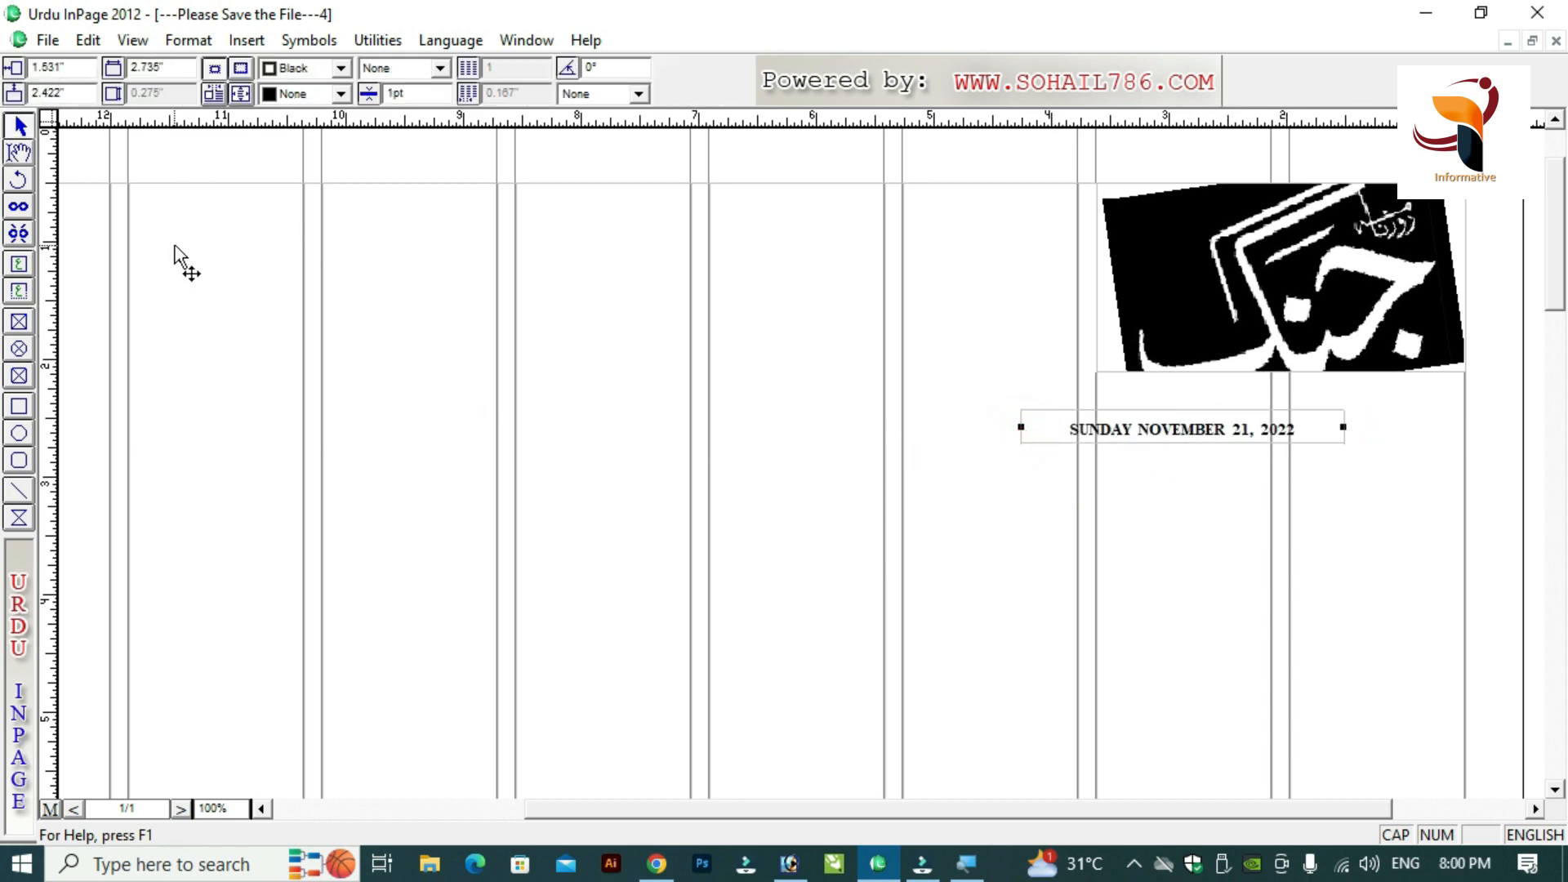
key("super")
key("super")
left_click(1198, 424)
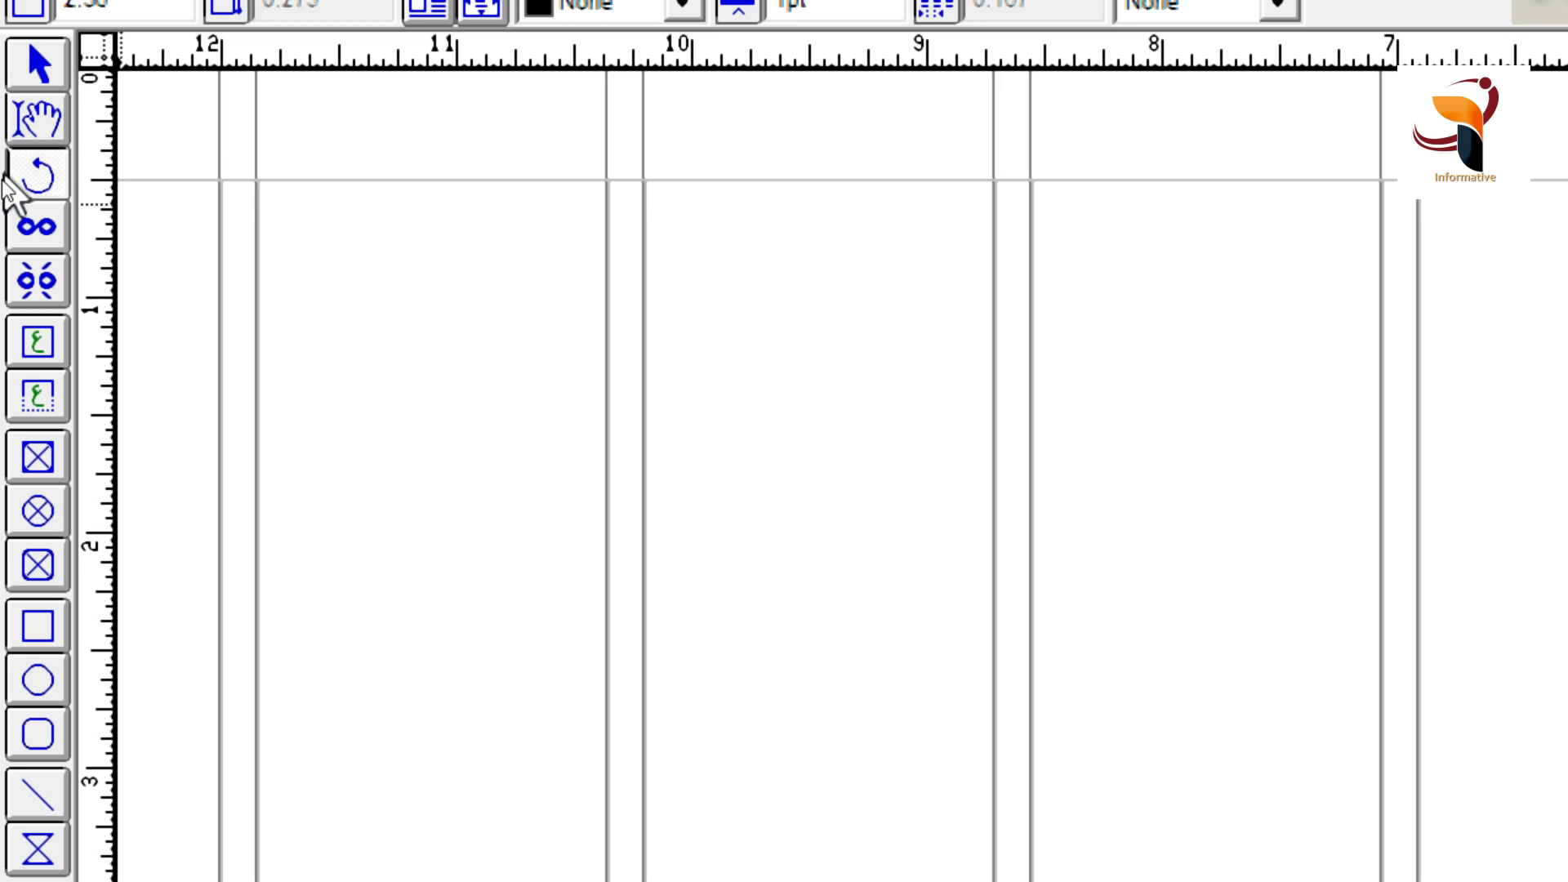
Rotate the date text box freehand towards vertical and set its rotation to 265.069°.
left_click(23, 191)
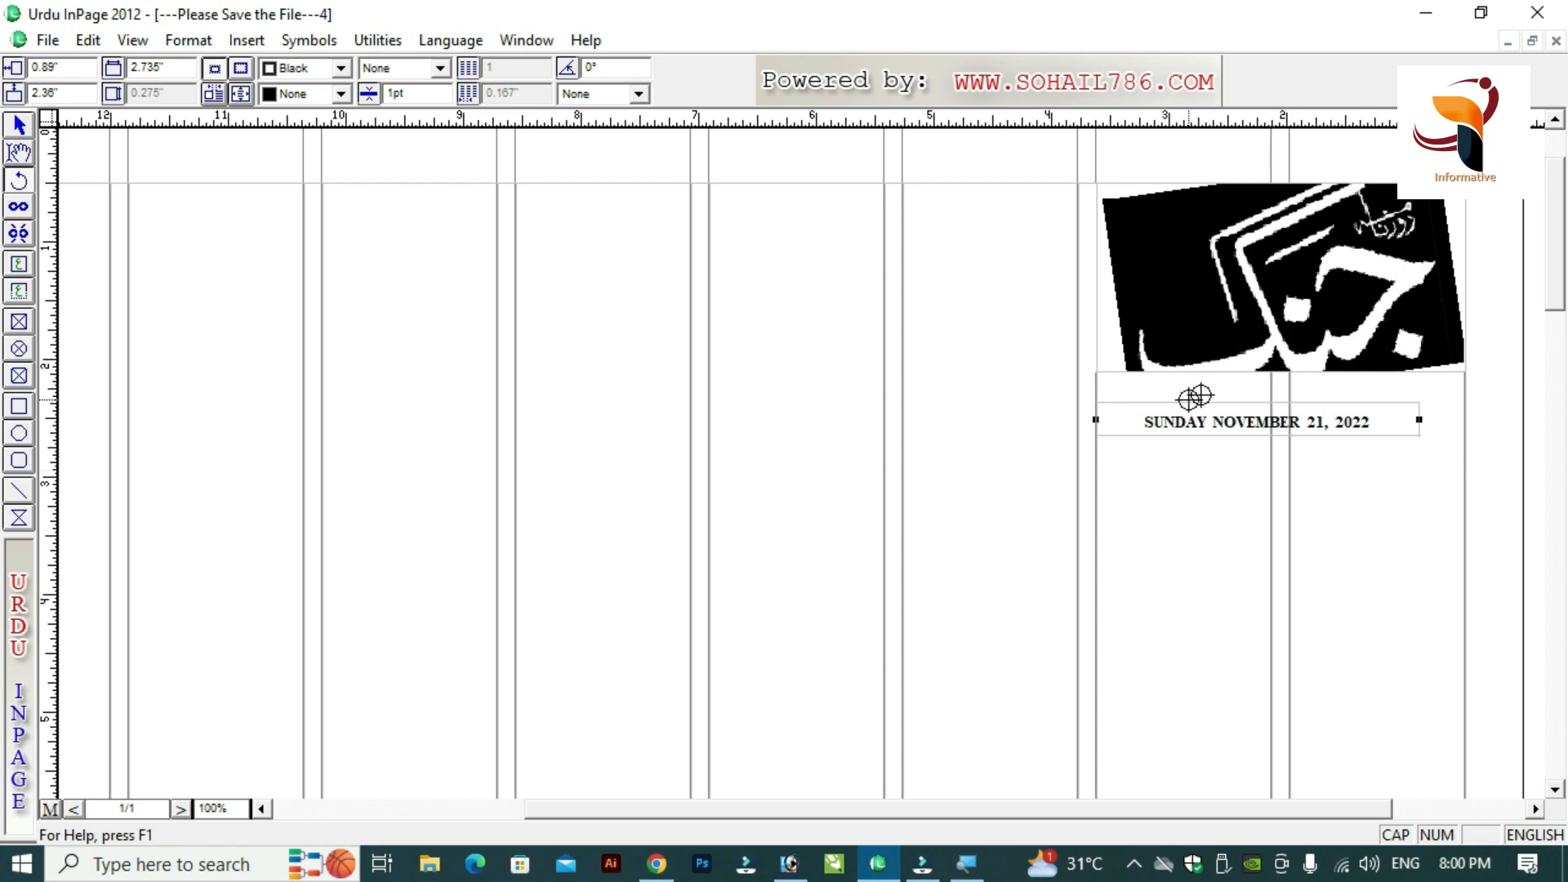
left_click_drag(1431, 447, 1386, 507)
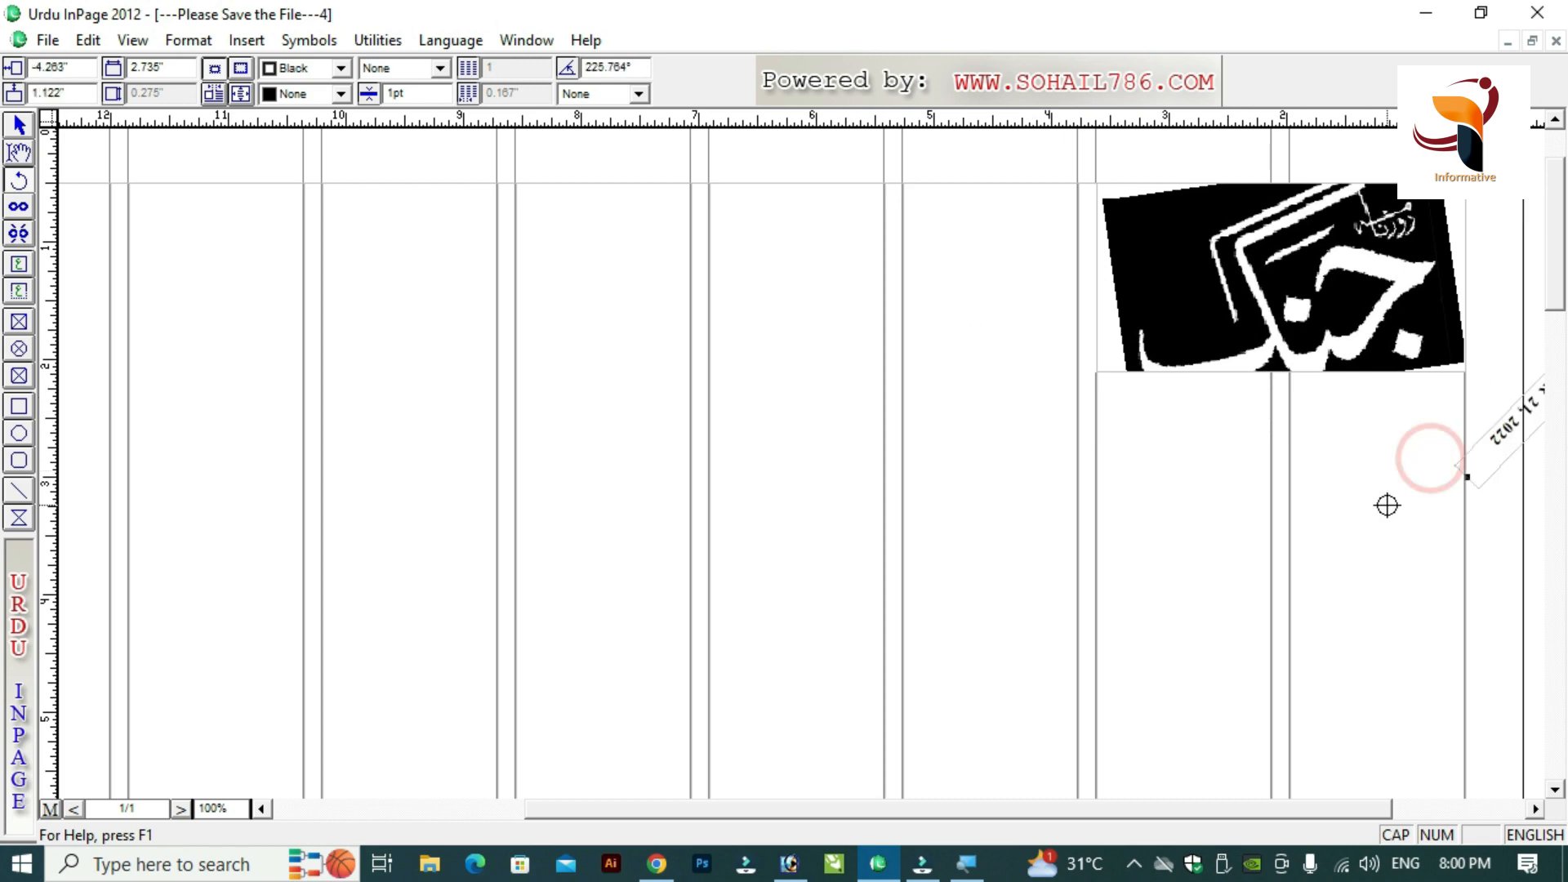
left_click_drag(1480, 472, 1443, 478)
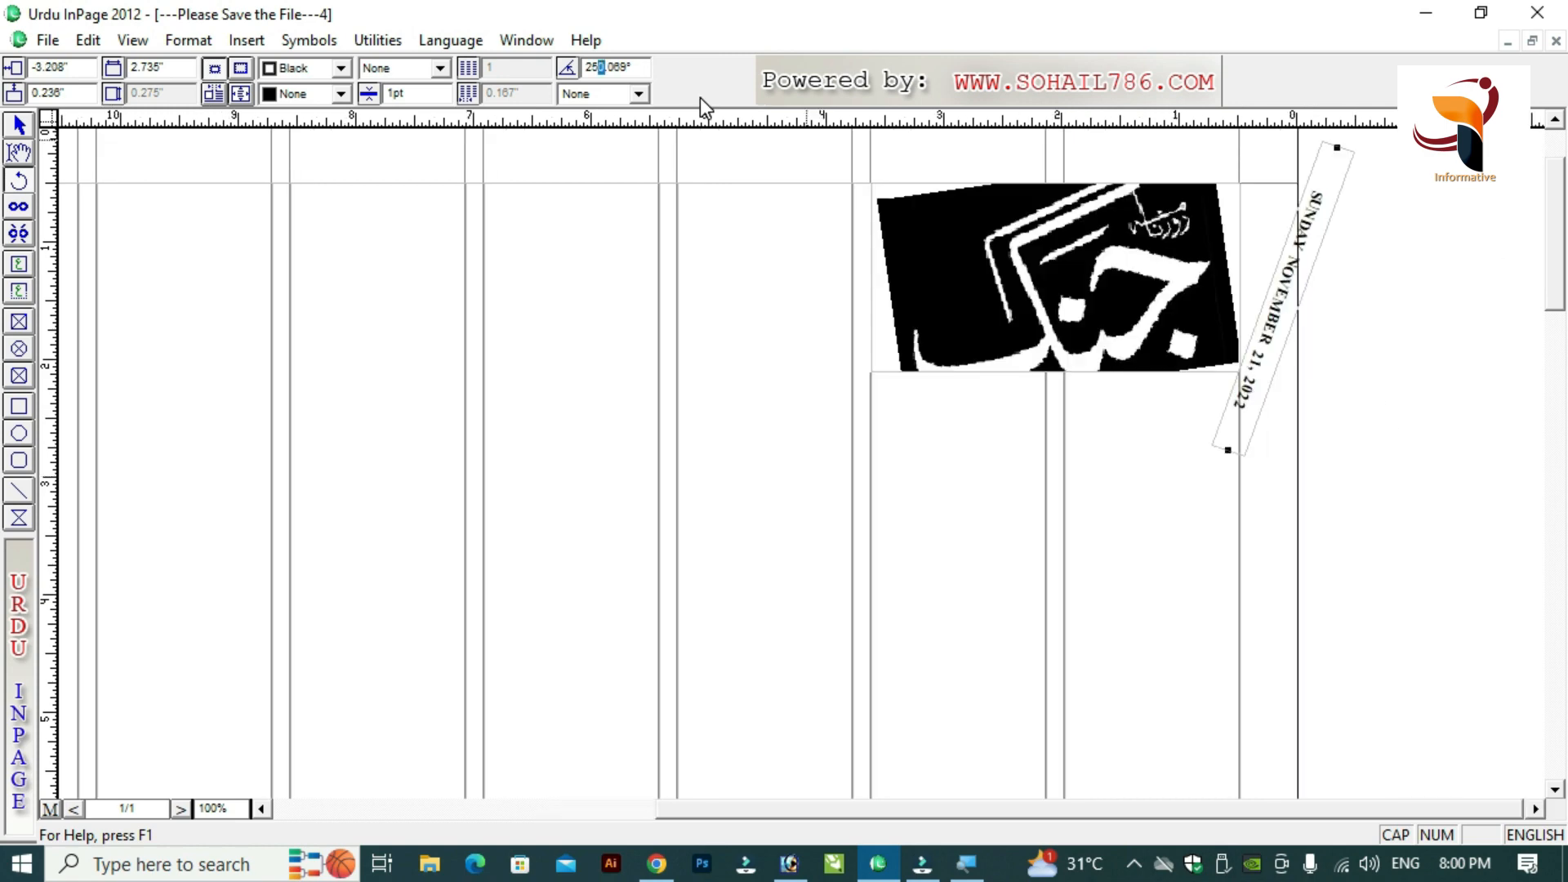
key("shift+Left")
type("65")
key("Return")
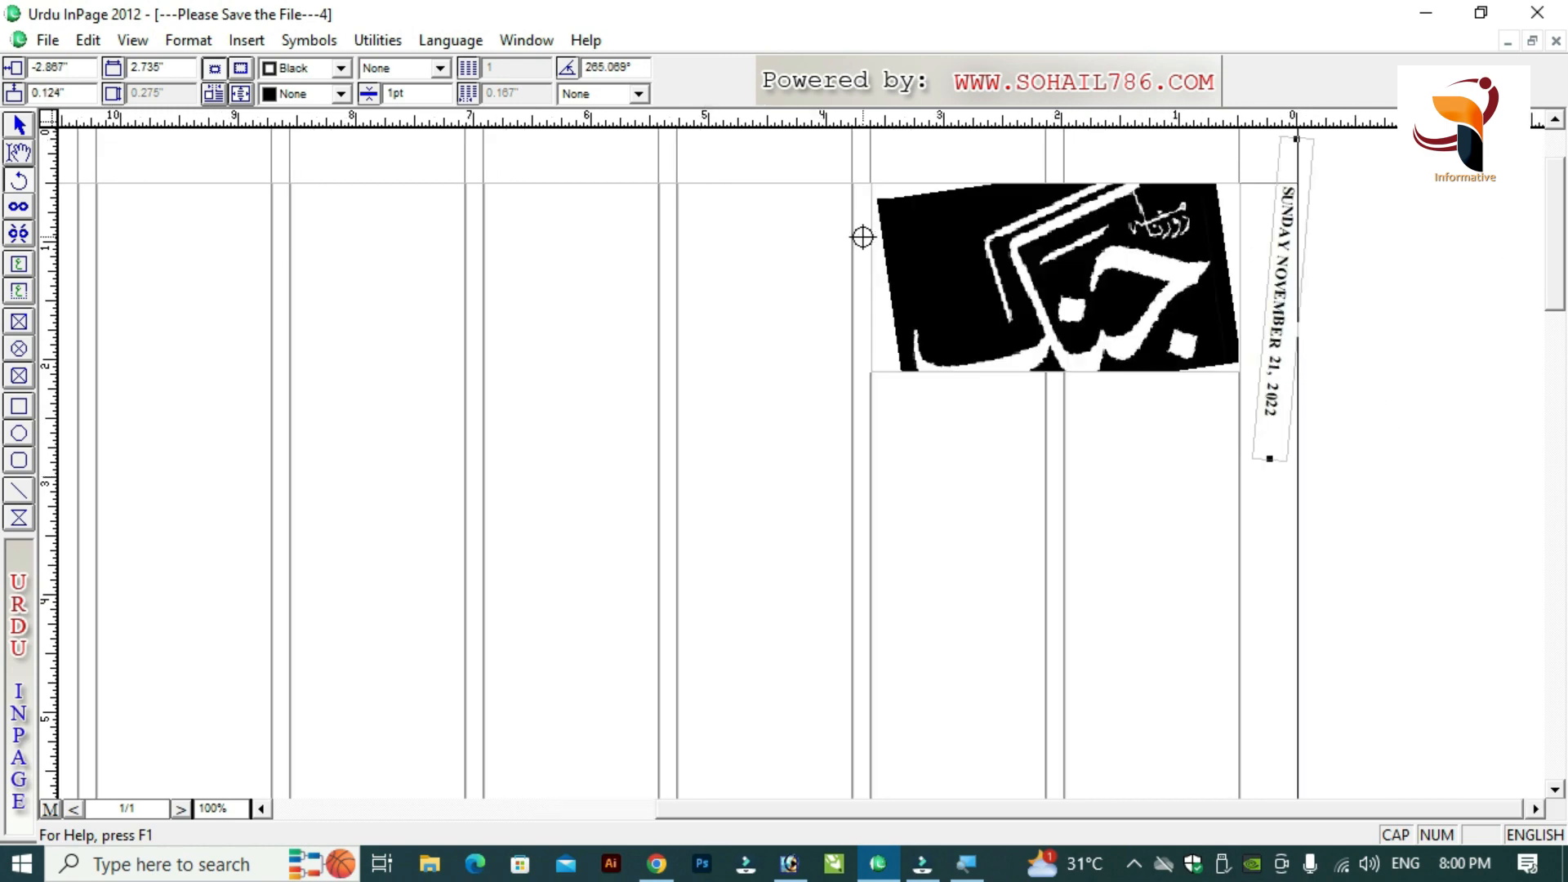
Set the date text box's rotation to 270.069° so the line runs vertically downwards.
left_click(606, 65)
key("shift+Left")
key("shift+Left")
type("75")
key("Return")
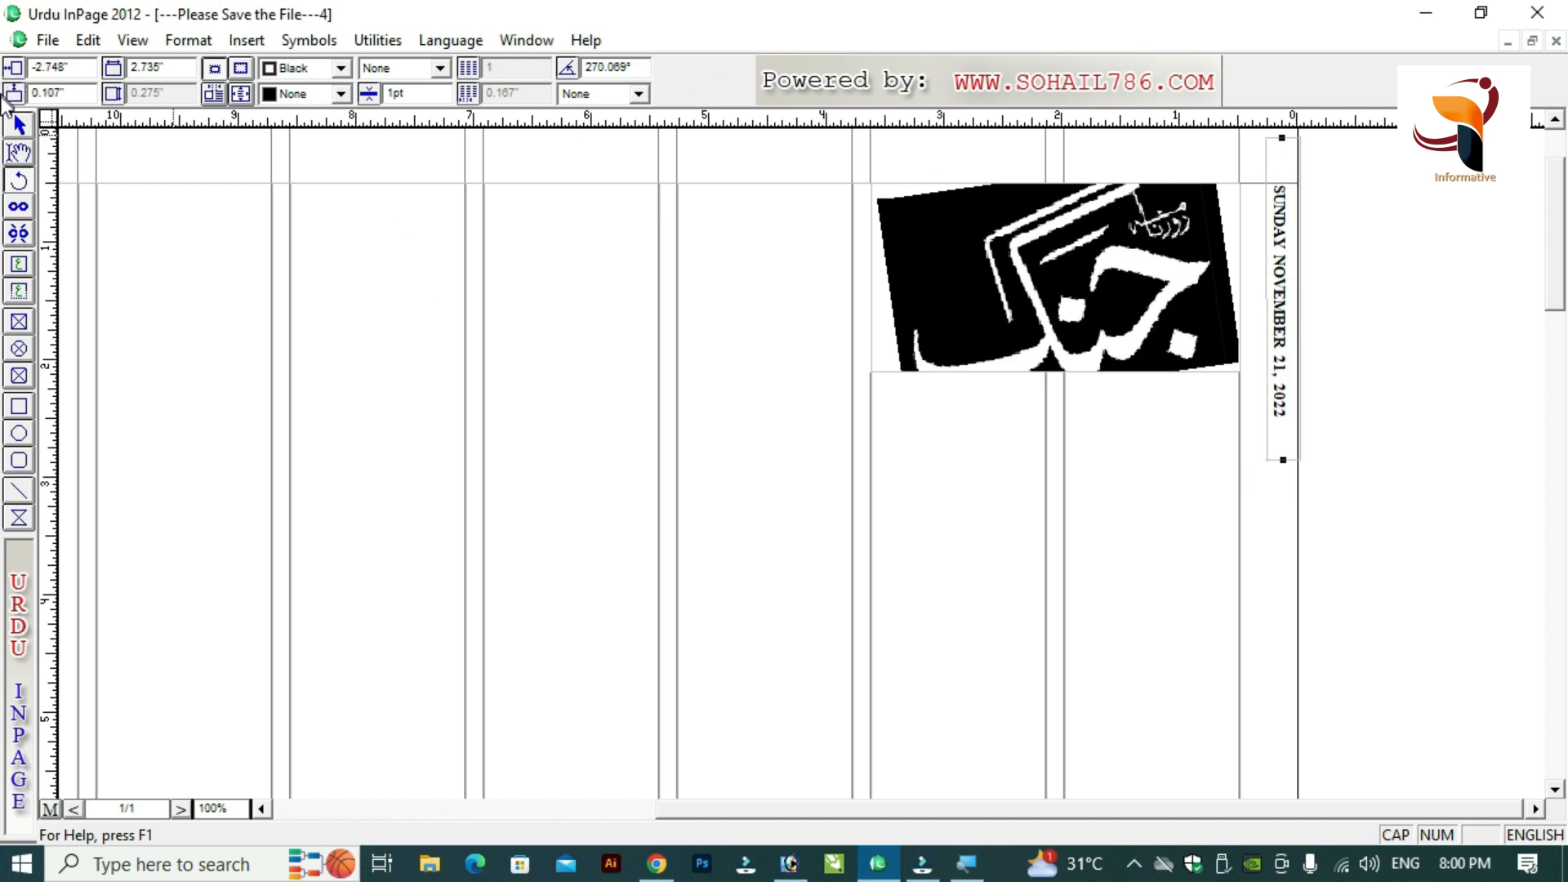
Move the vertical date text box flush against the right edge of the masthead logo.
left_click(20, 125)
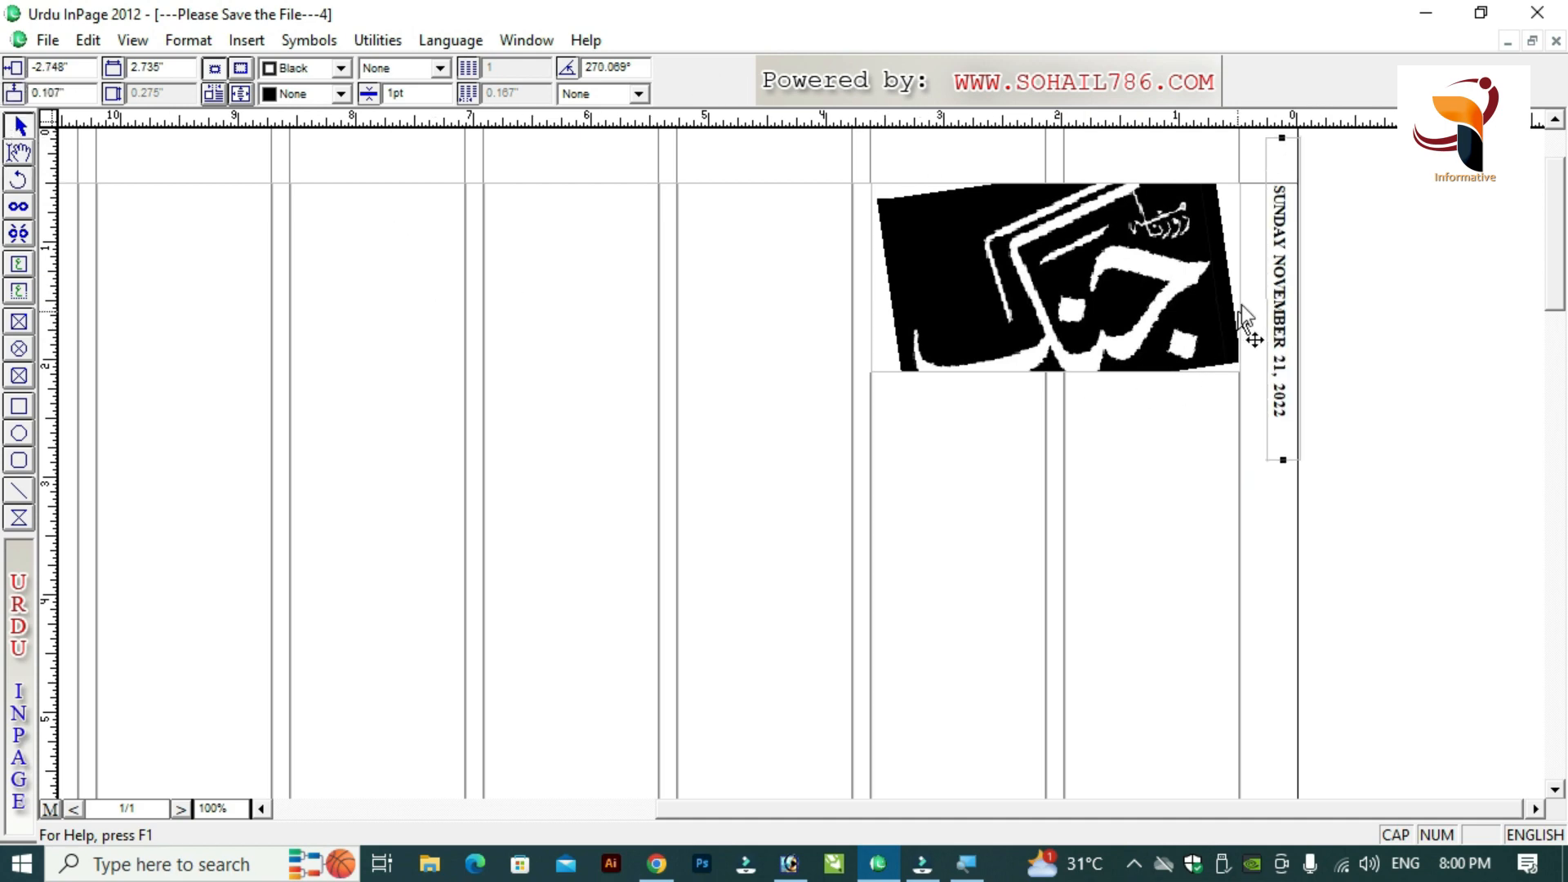
left_click_drag(1284, 273, 1254, 252)
left_click(1254, 250)
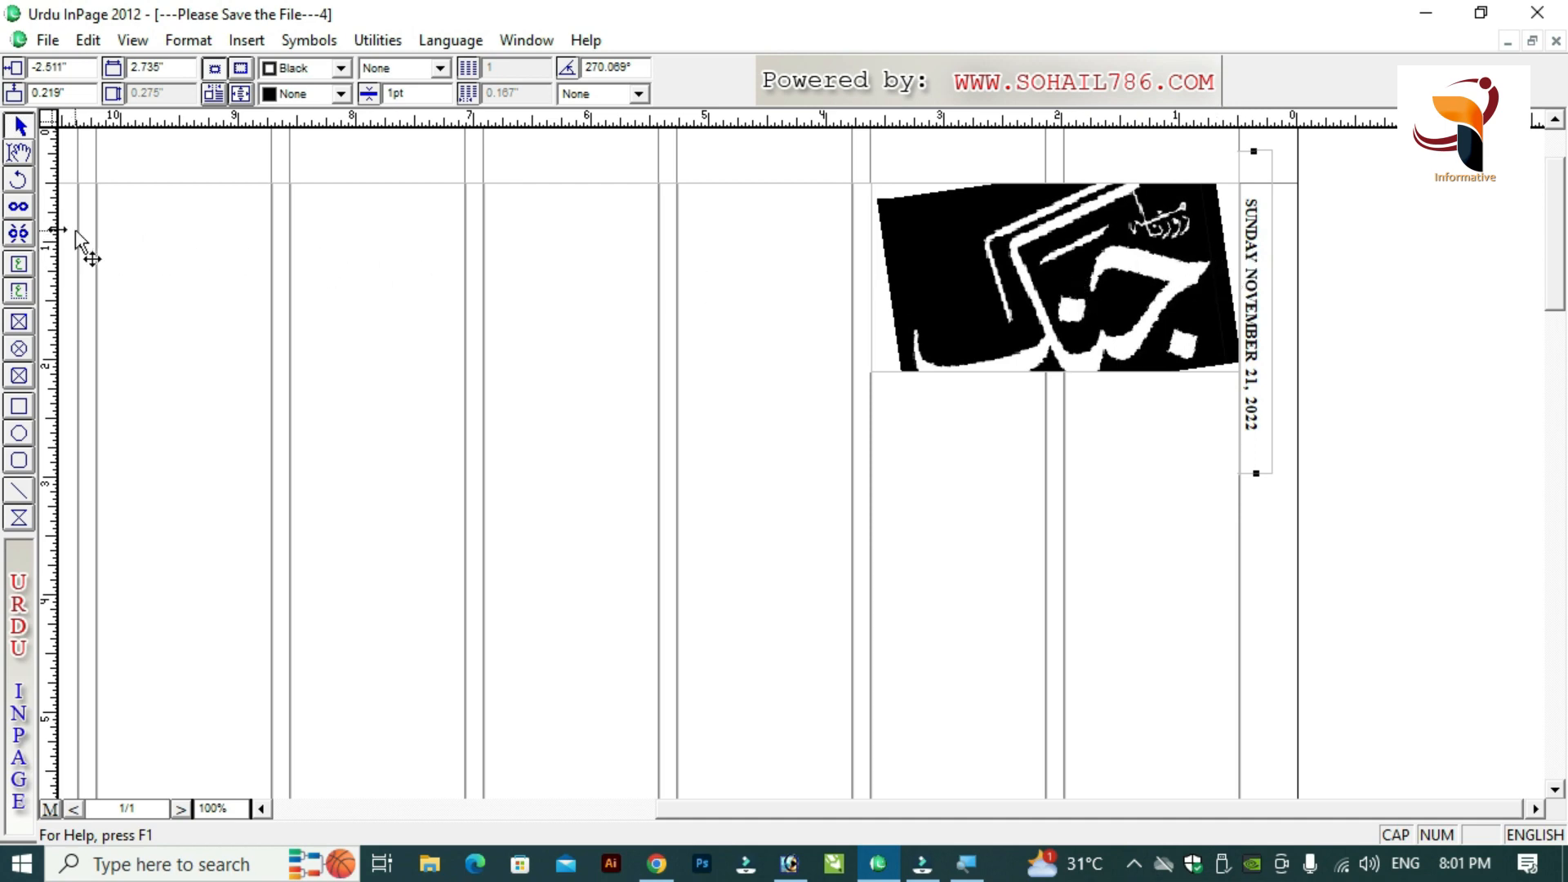
Check how the issue and date line beneath the masthead in newspaper jang.inp is divided into cells.
left_click(19, 153)
left_click(1016, 409)
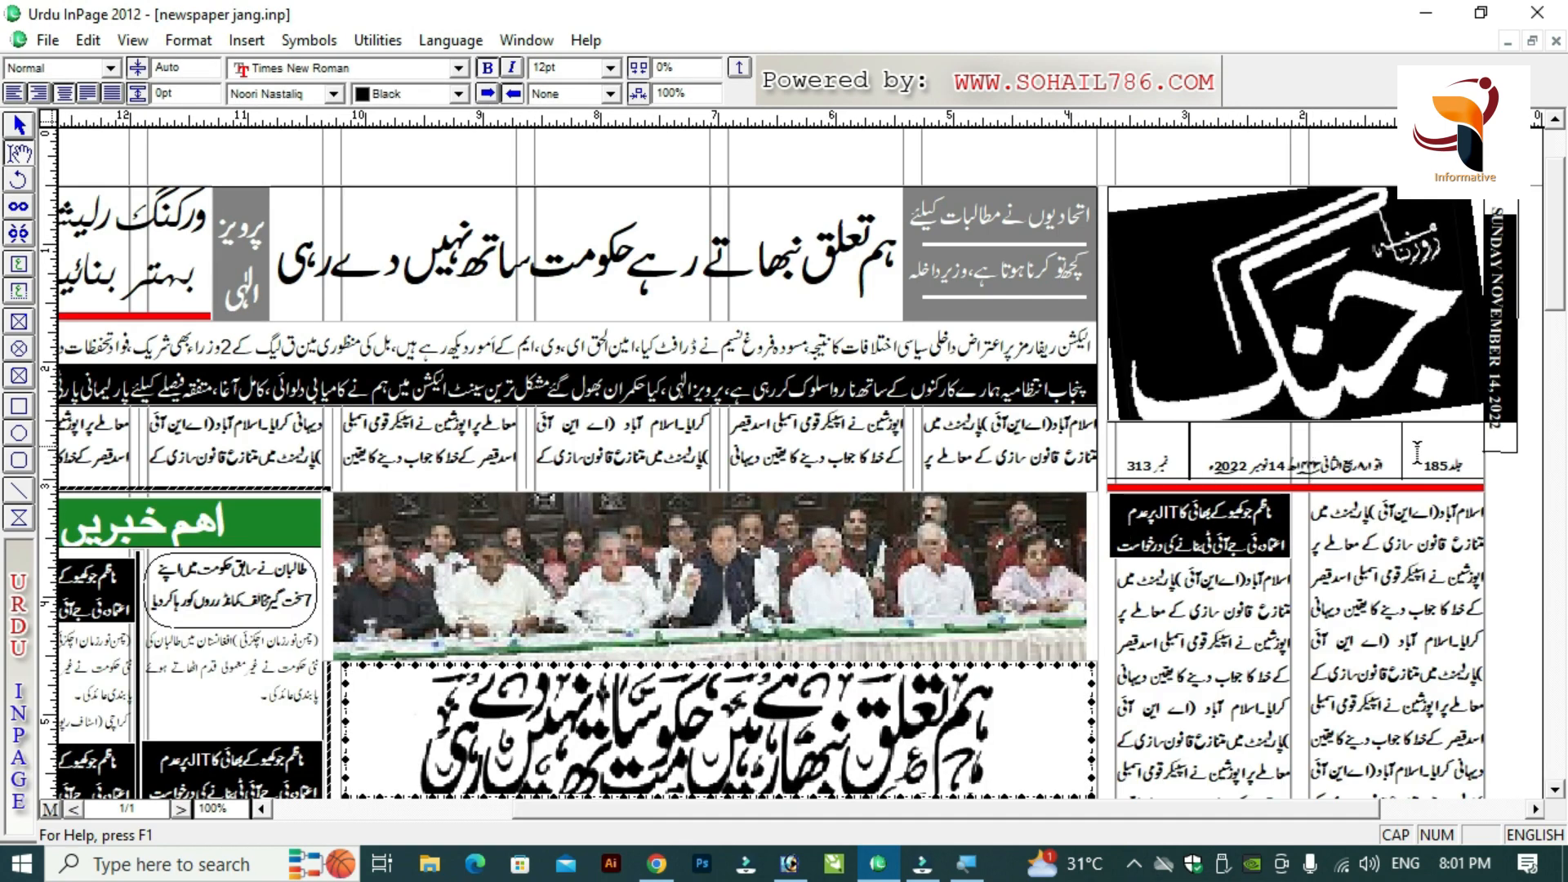
left_click(1417, 449)
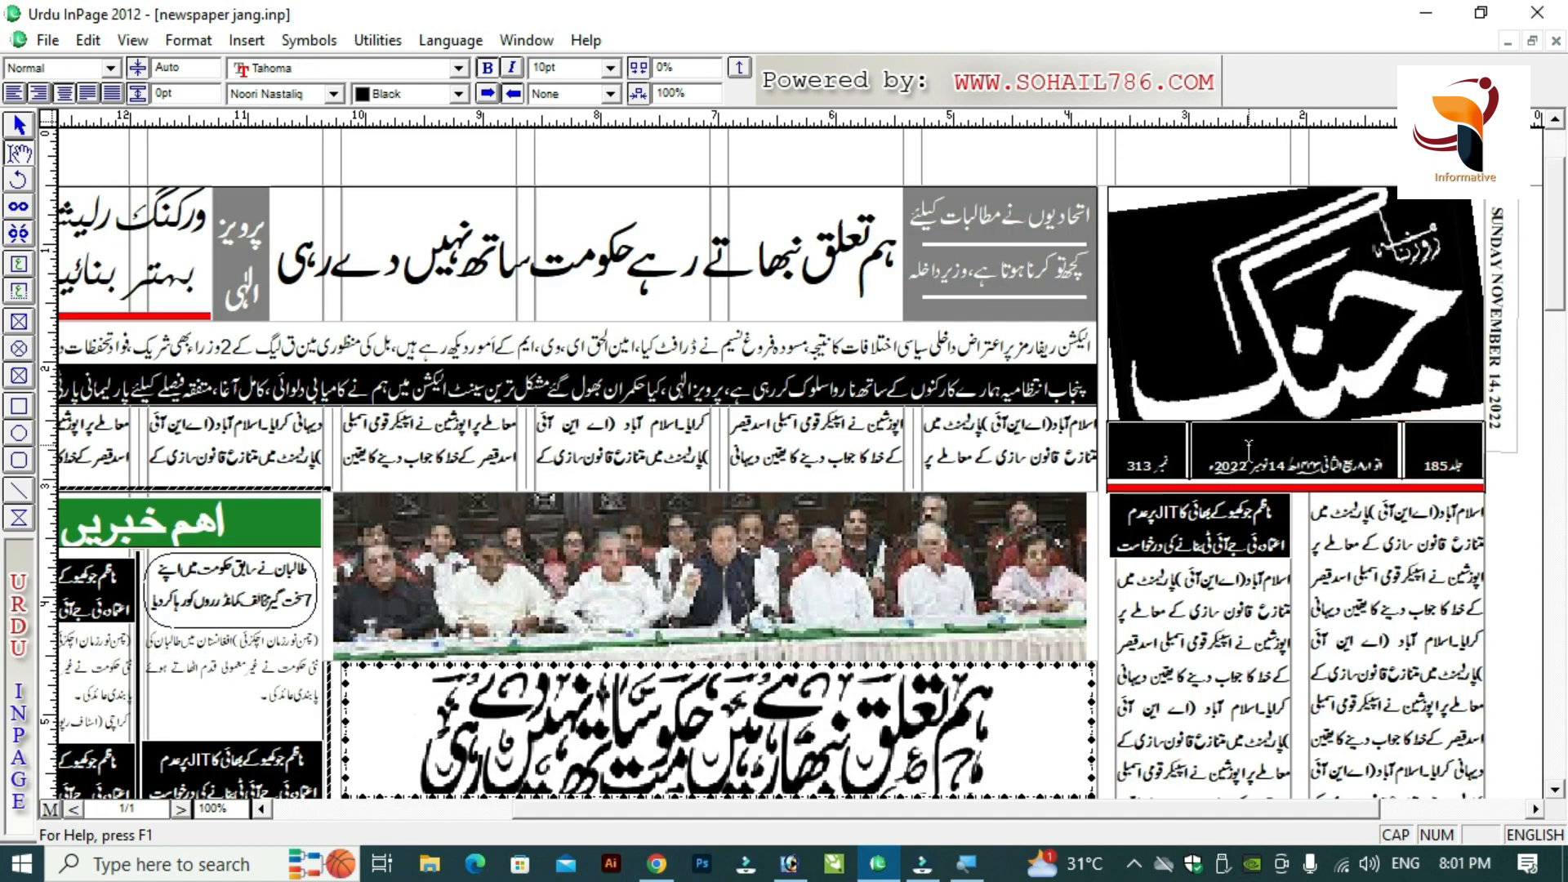
left_click(1451, 453)
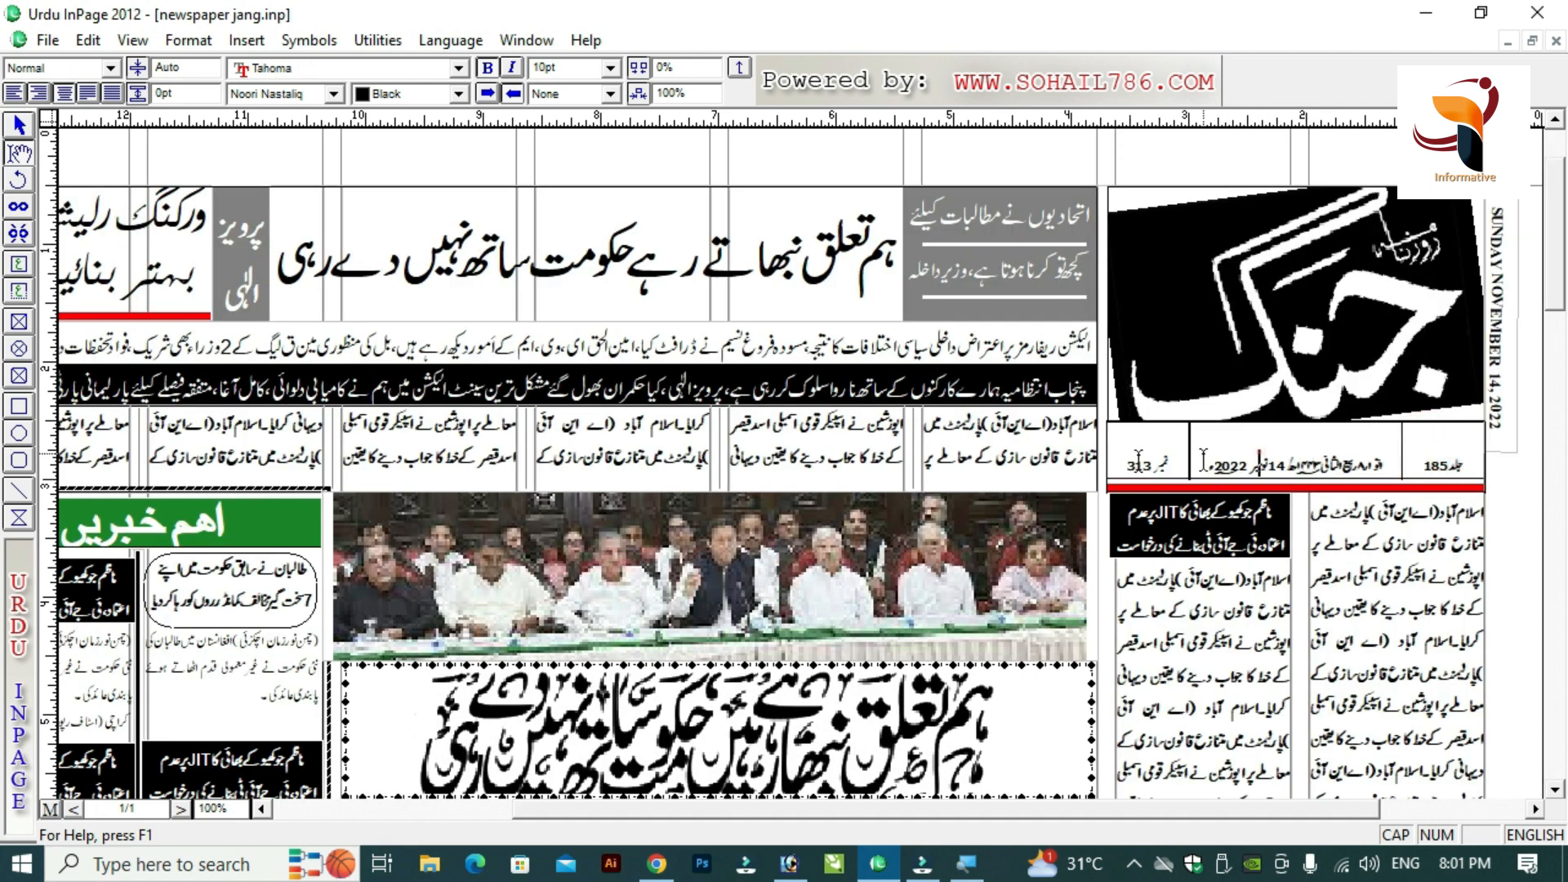
left_click(1260, 452)
left_click(1178, 438)
Return to the new document and draw a text box about 3.1" wide and 0.4" high directly beneath the masthead logo.
key("ctrl+Tab")
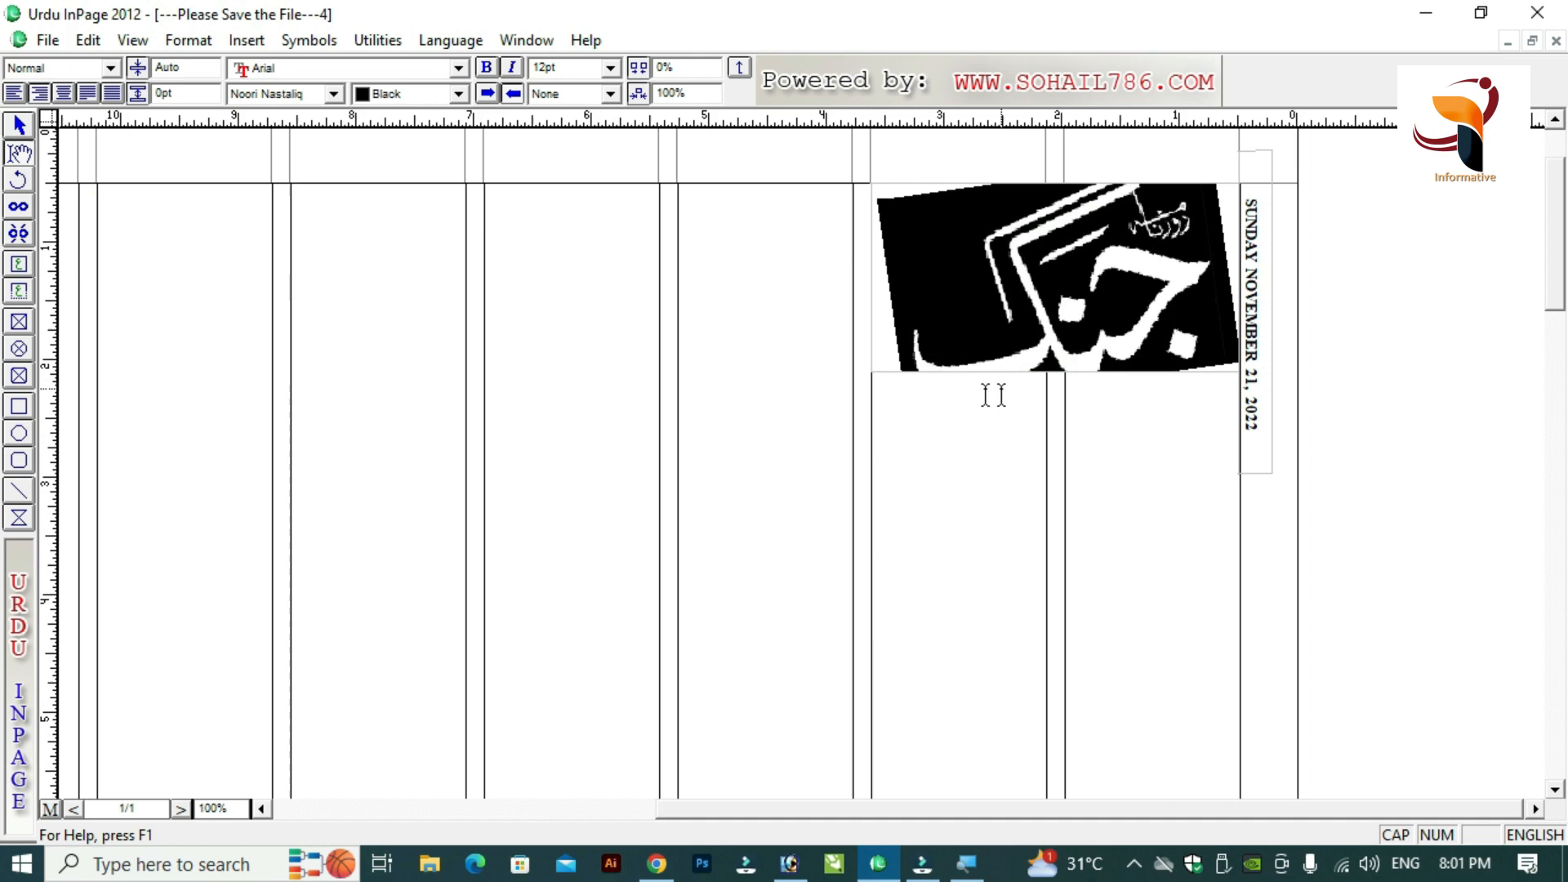
left_click(19, 267)
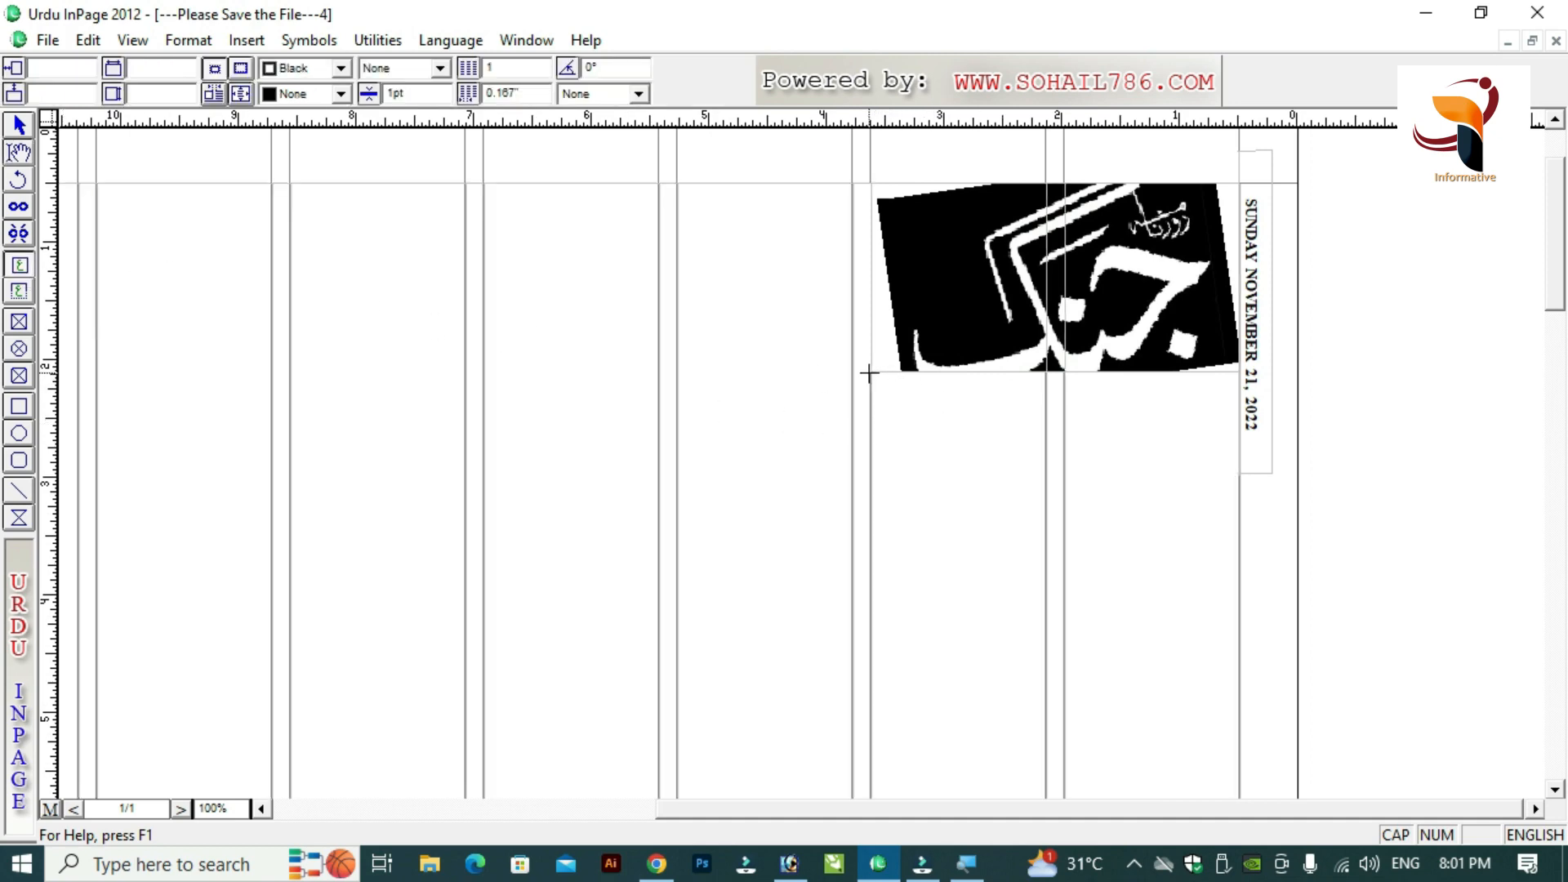
left_click_drag(870, 372, 1238, 423)
right_click(1147, 390)
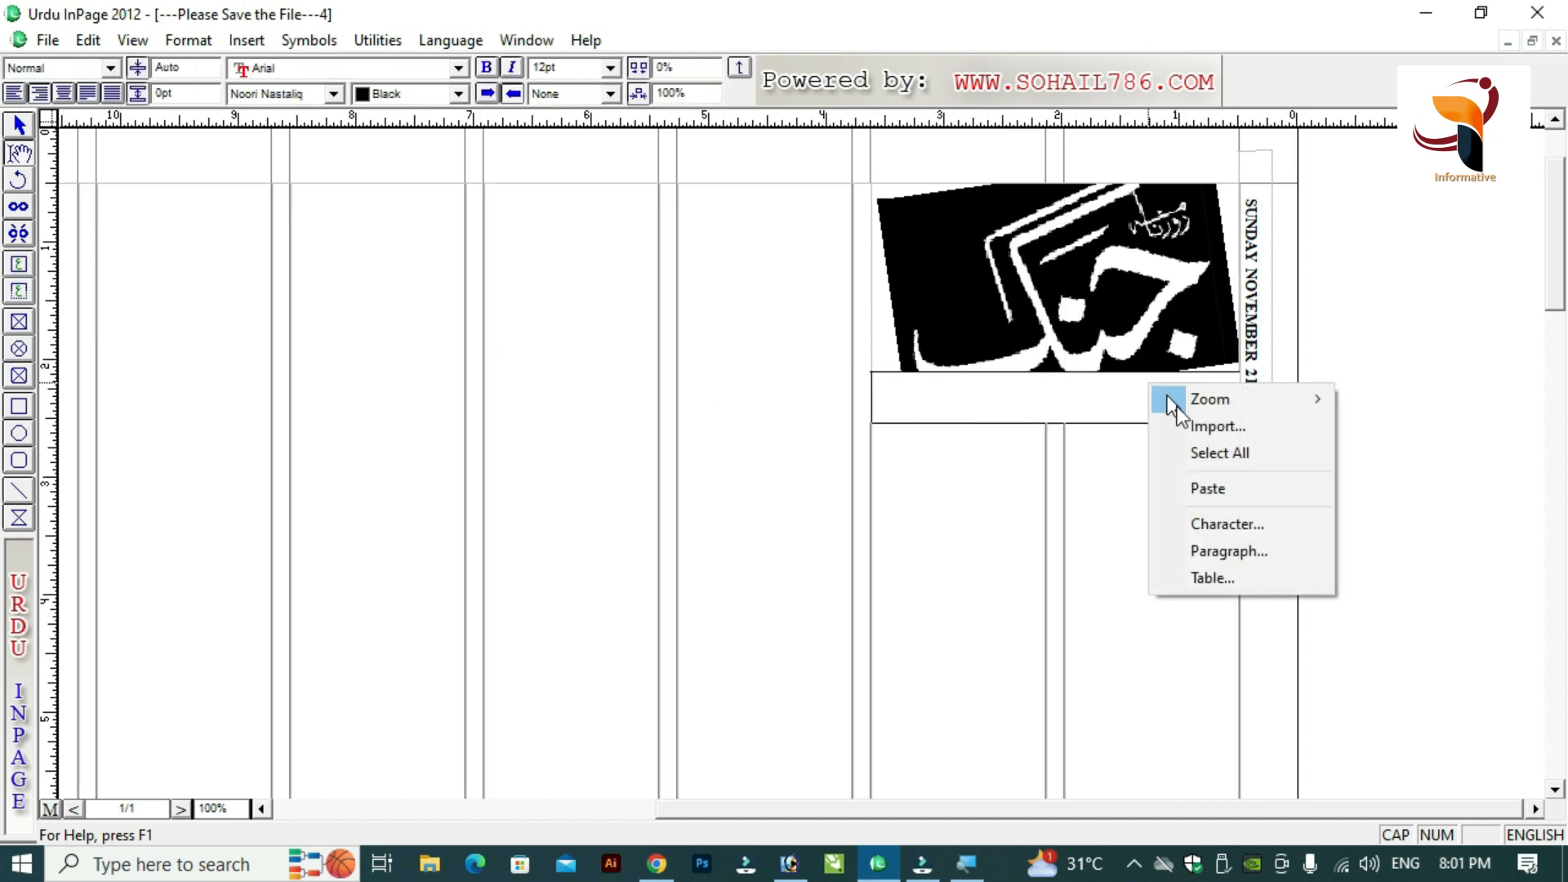
left_click(1215, 580)
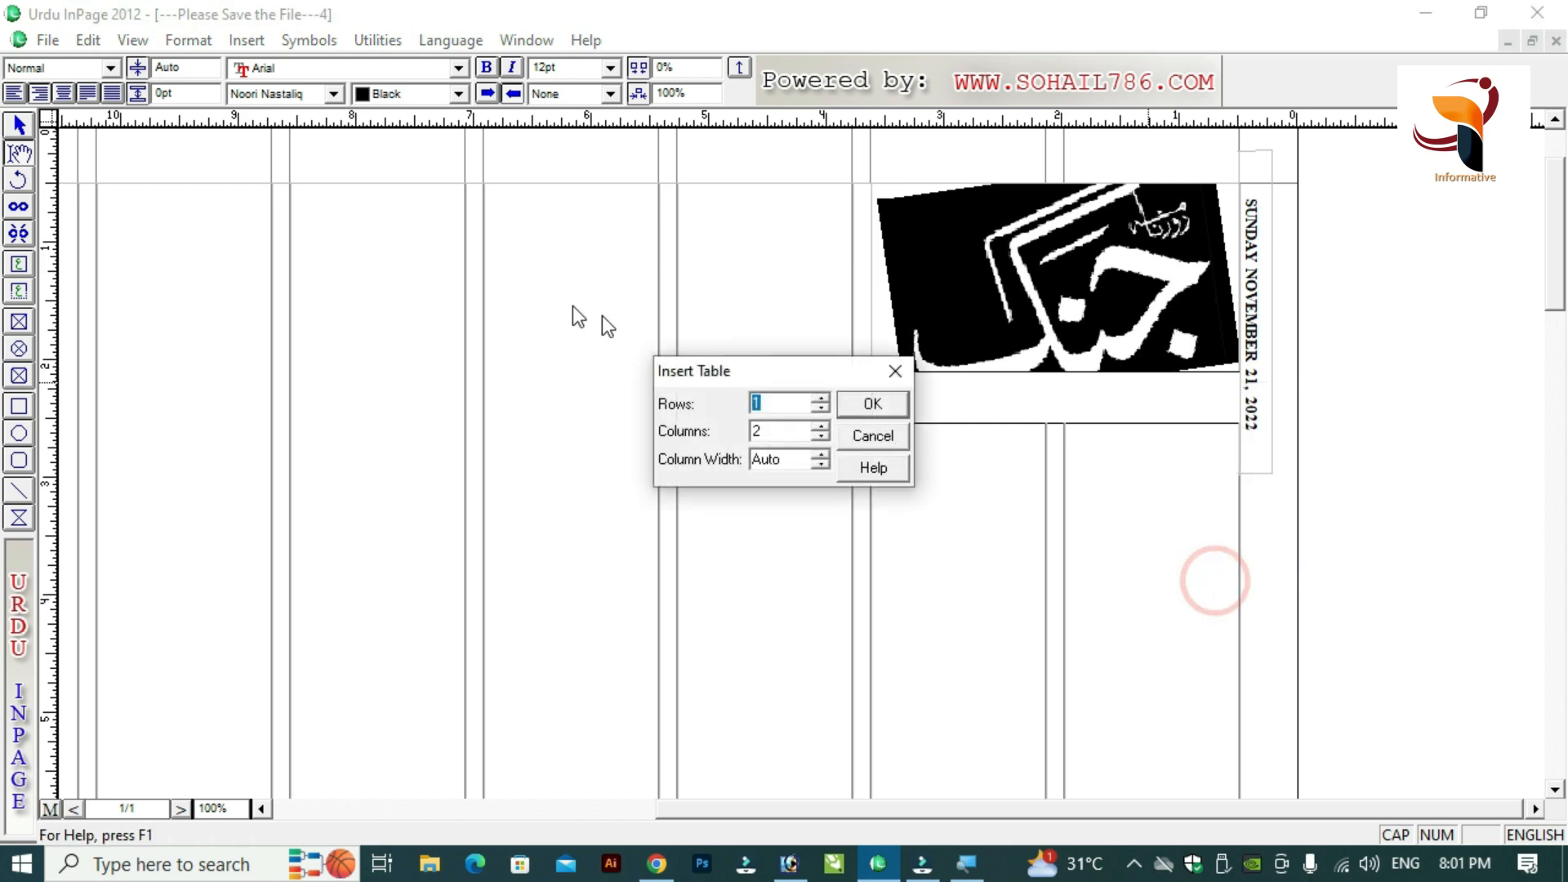
key("Escape")
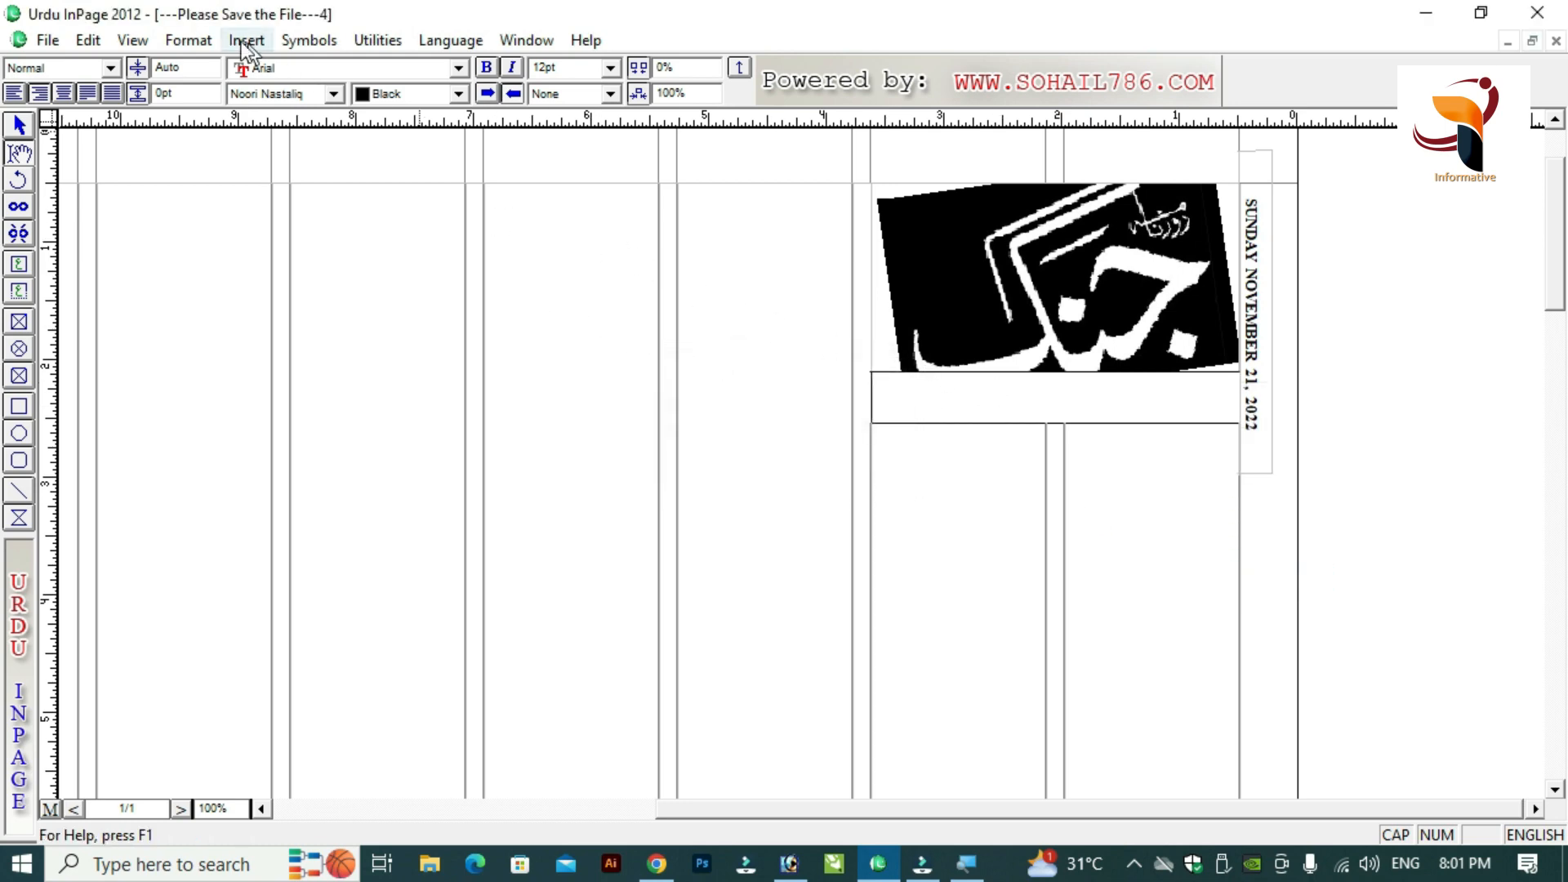
left_click(181, 41)
mouse_move(246, 41)
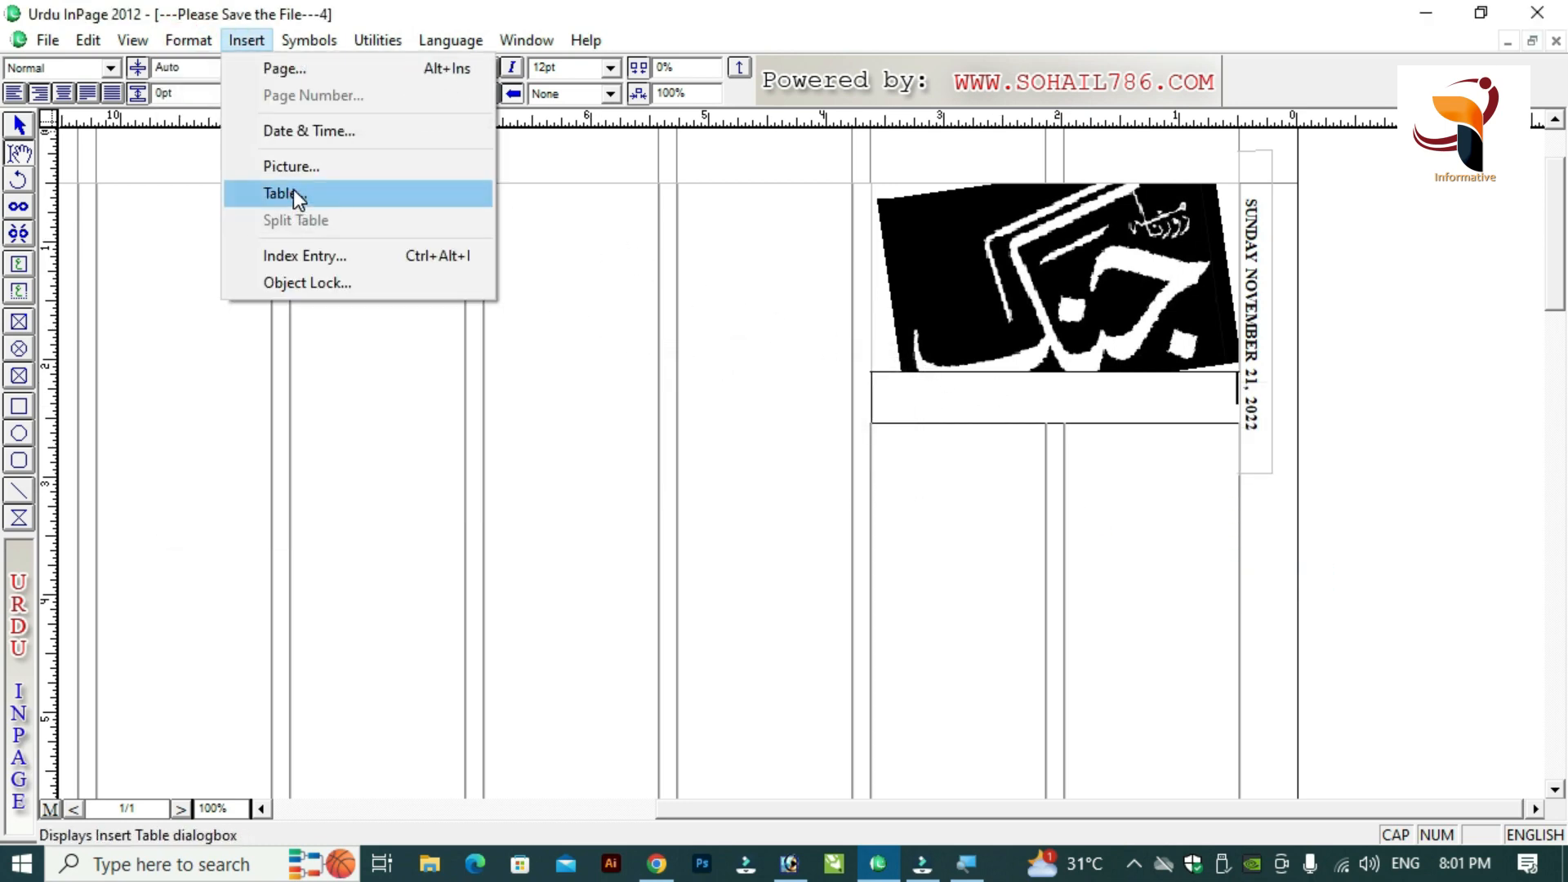
left_click(293, 194)
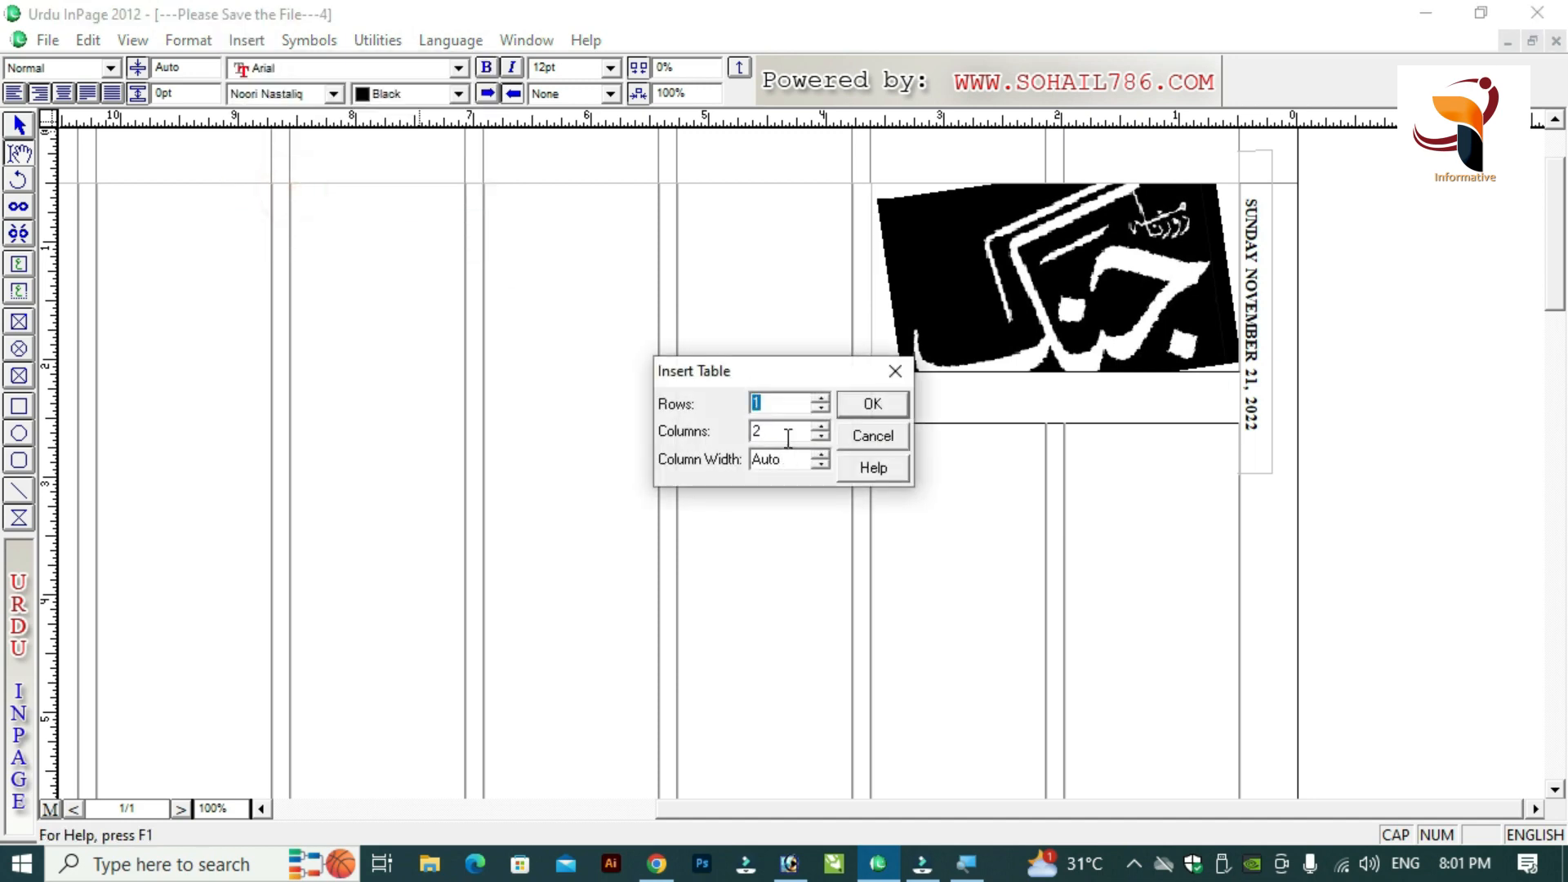
key("Escape")
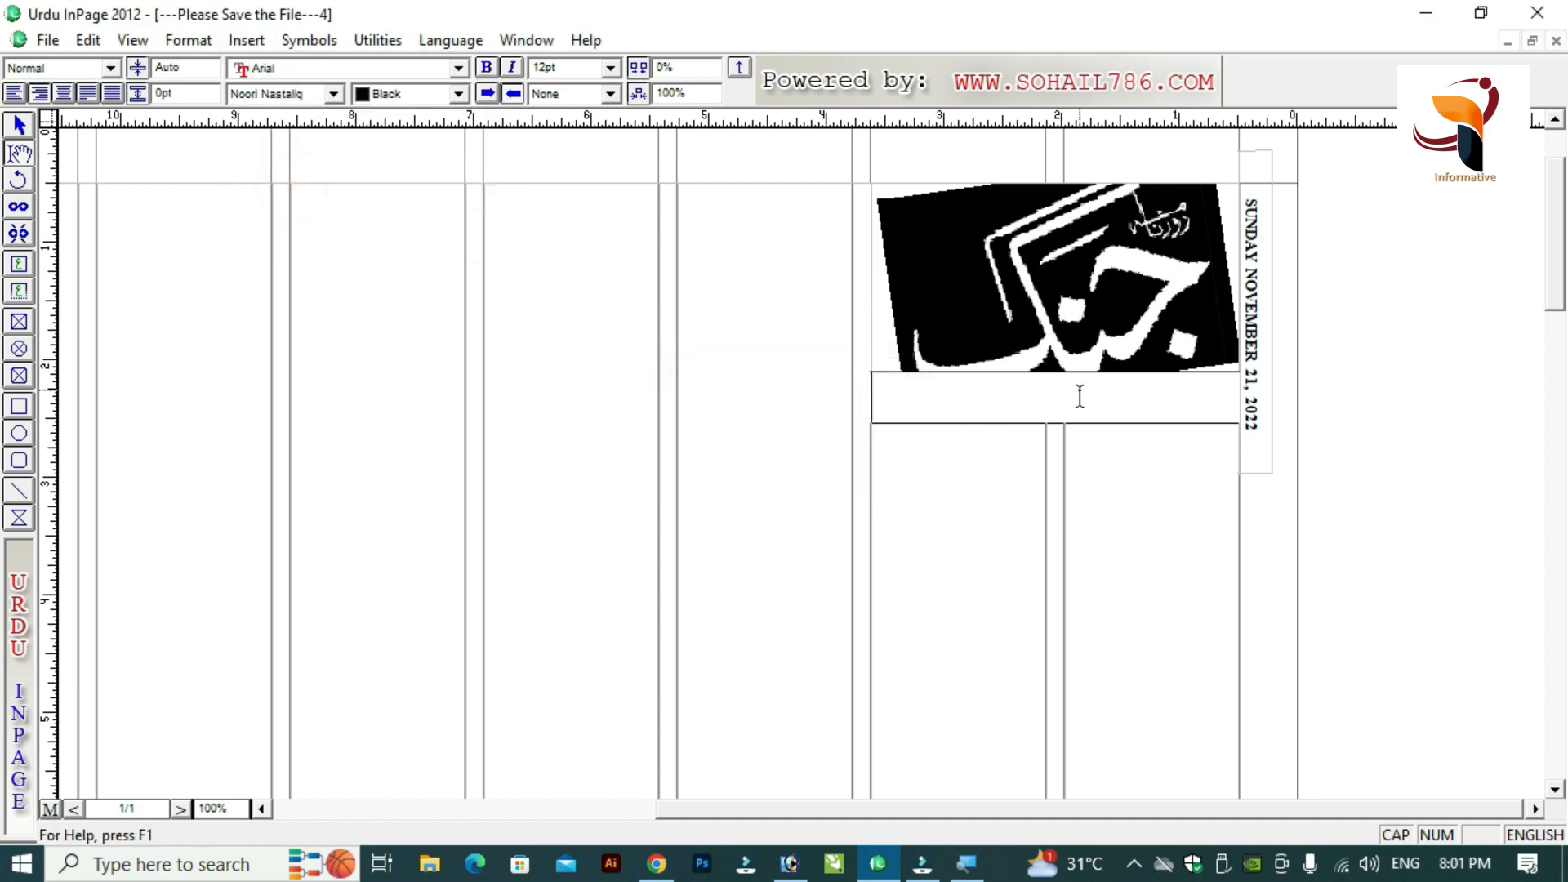
Insert a table with 1 row and 3 columns at automatic column width in the box beneath the logo.
right_click(1080, 395)
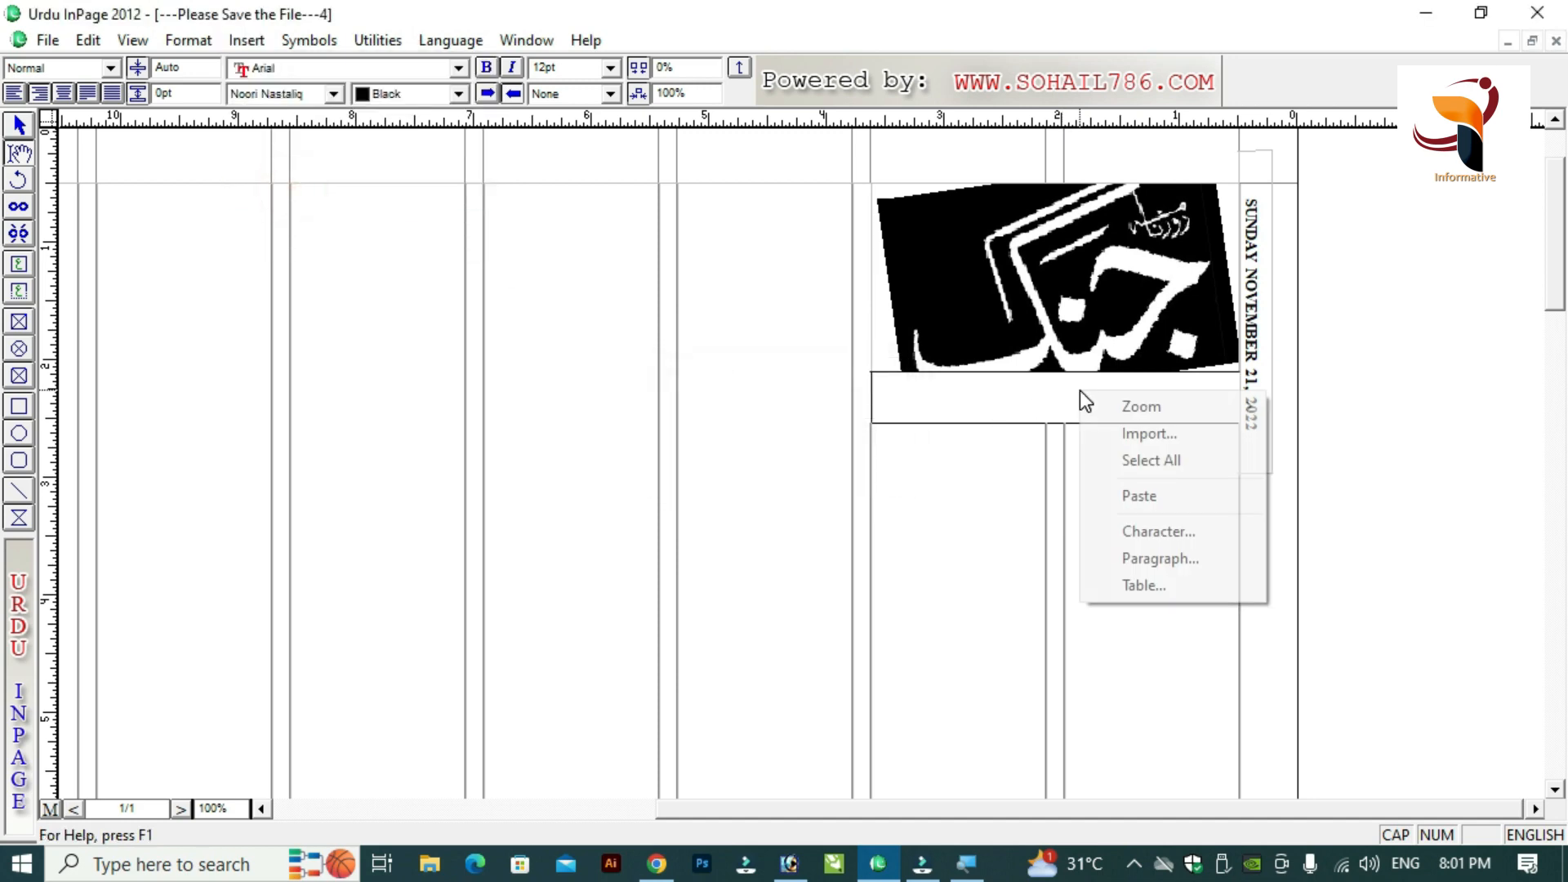
left_click(1137, 586)
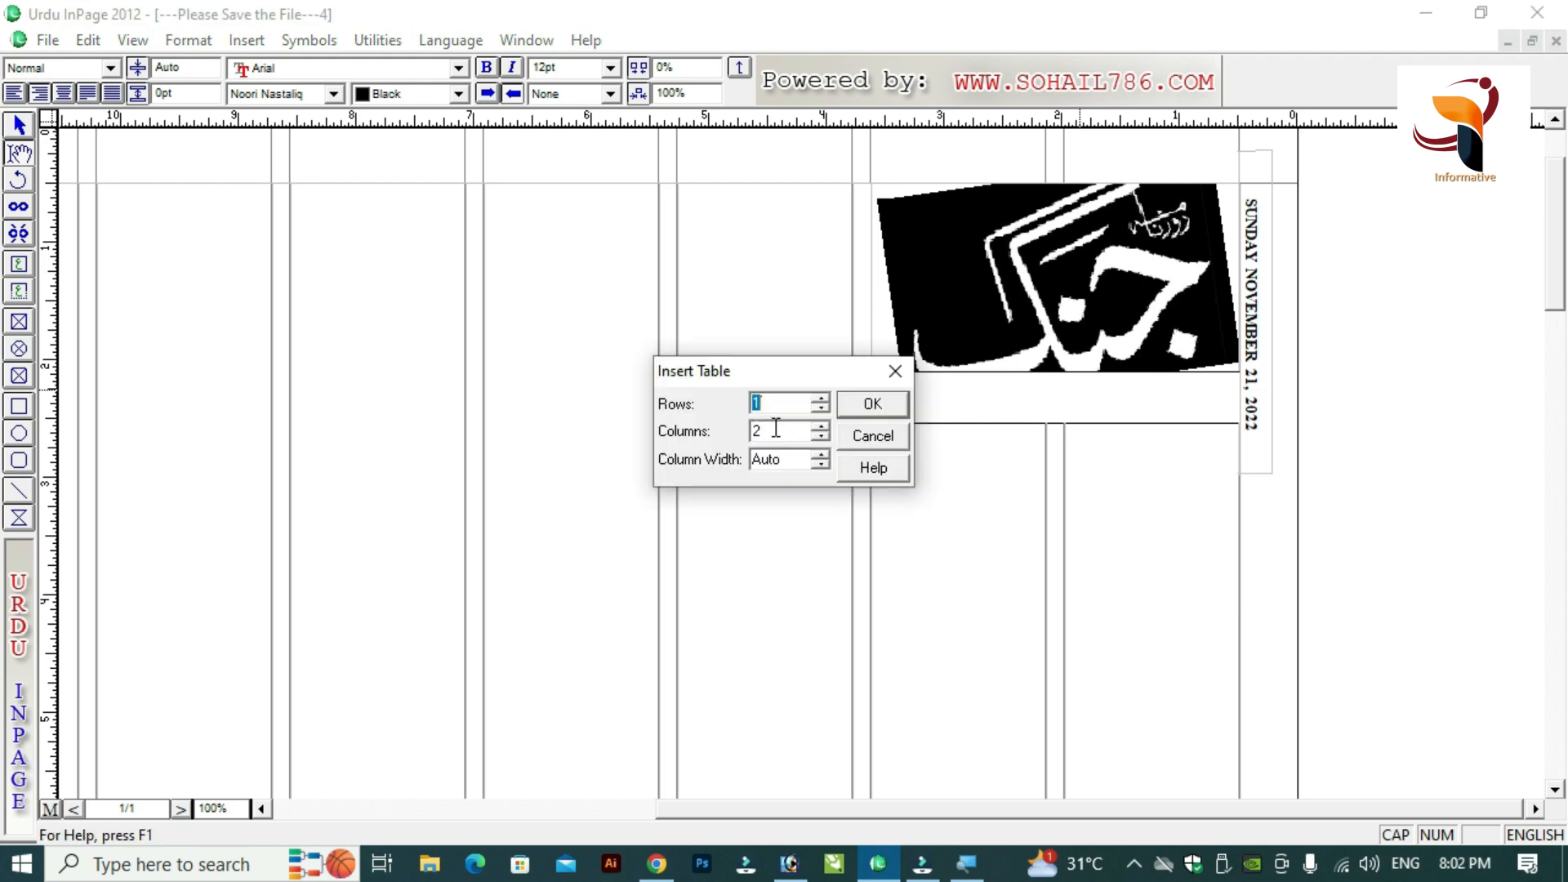
left_click_drag(776, 428, 738, 434)
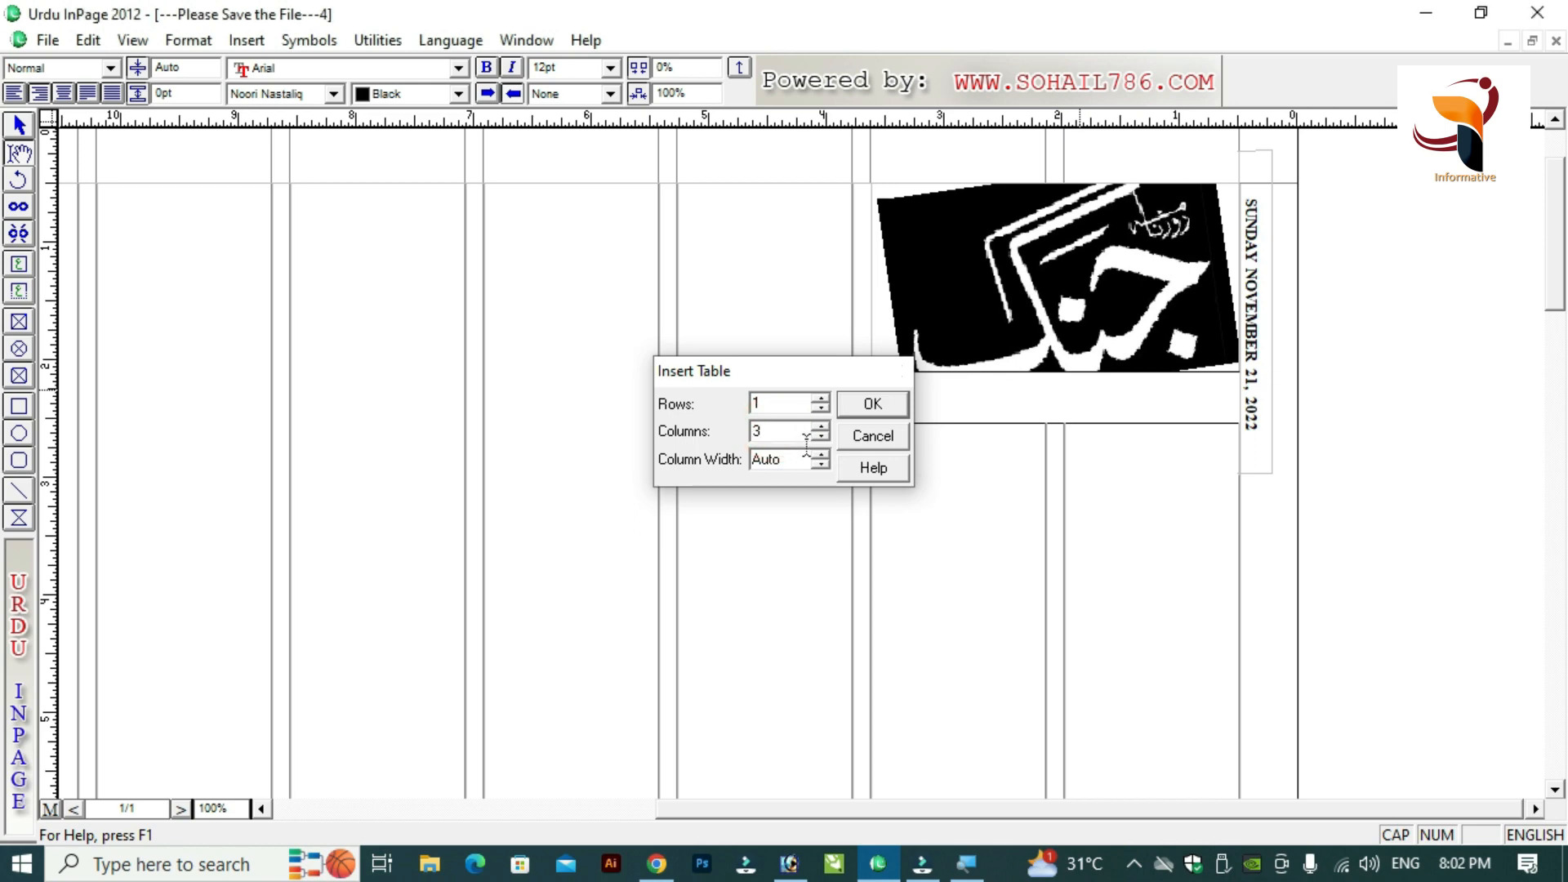
key("Return")
Give all three cells of the table beneath the logo a solid black border 1 pt wide.
left_click_drag(1183, 384, 950, 381)
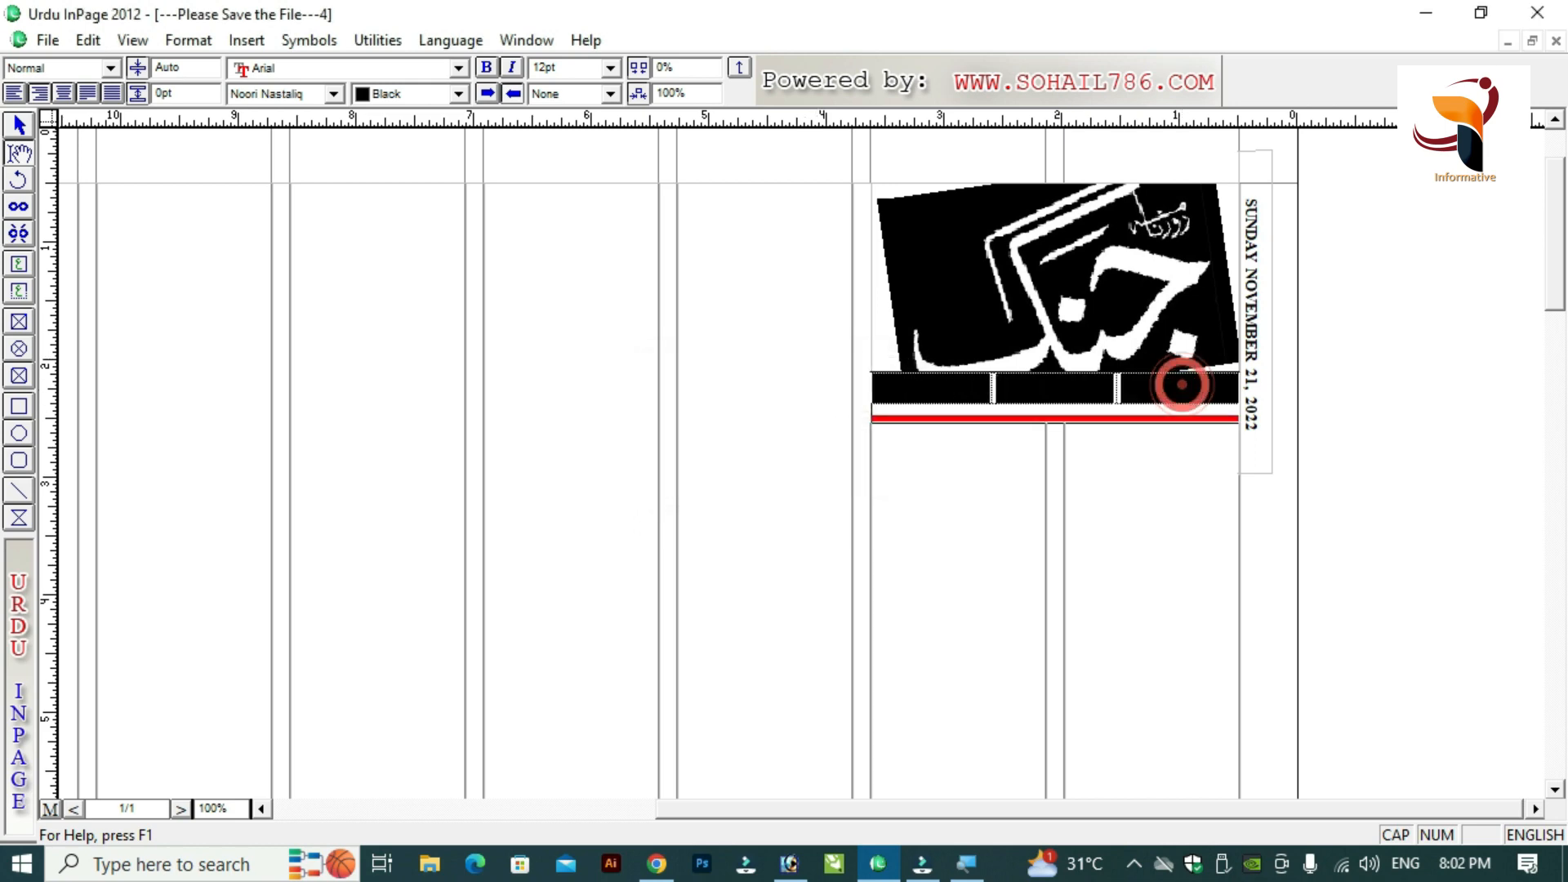
right_click(949, 381)
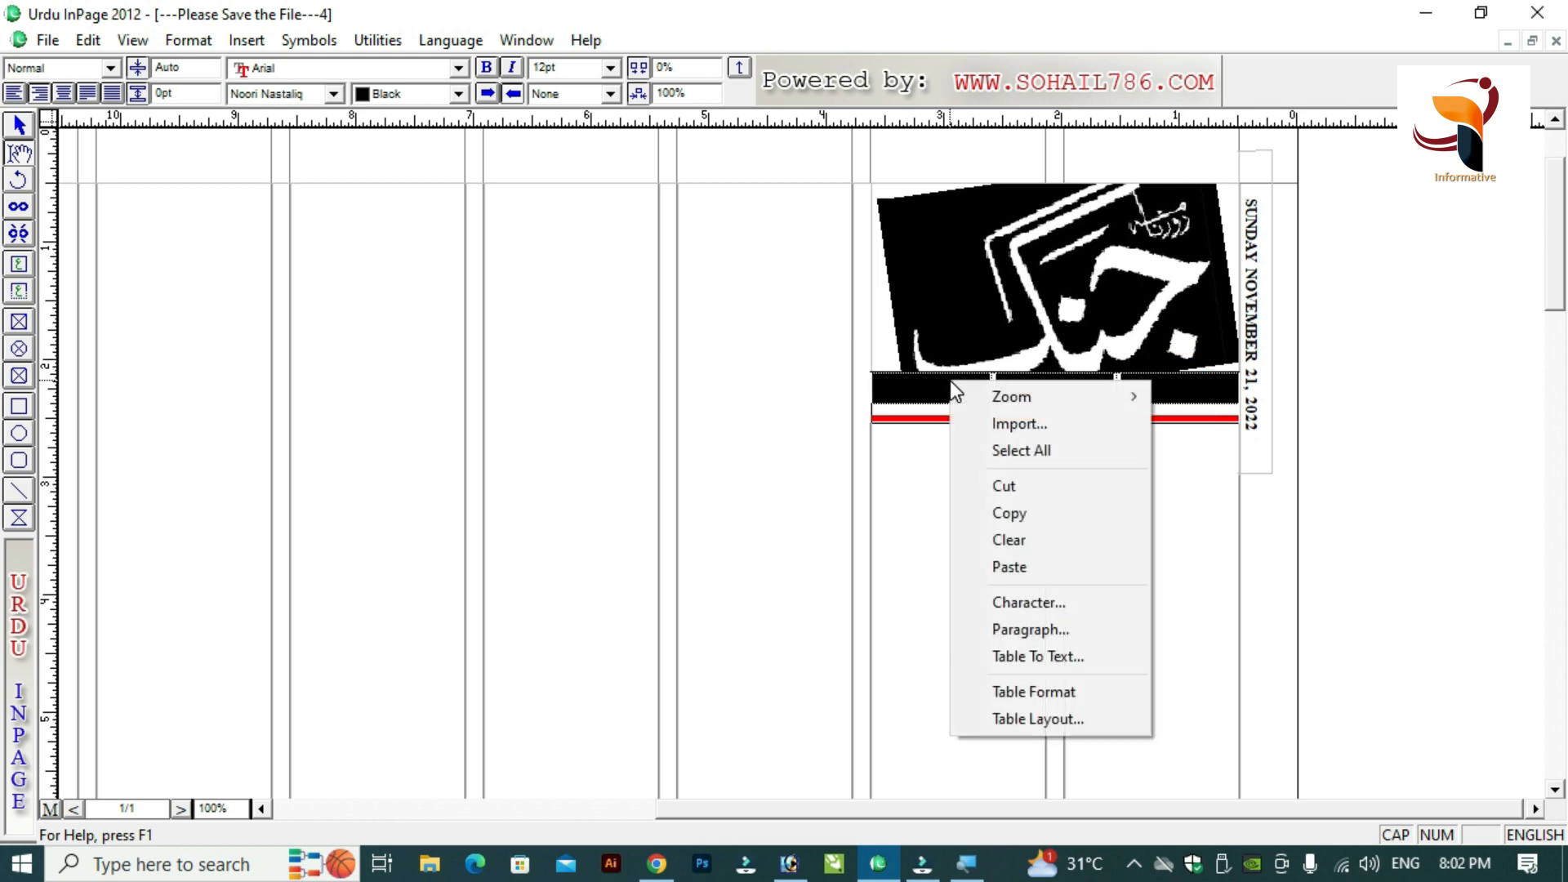
left_click(1026, 692)
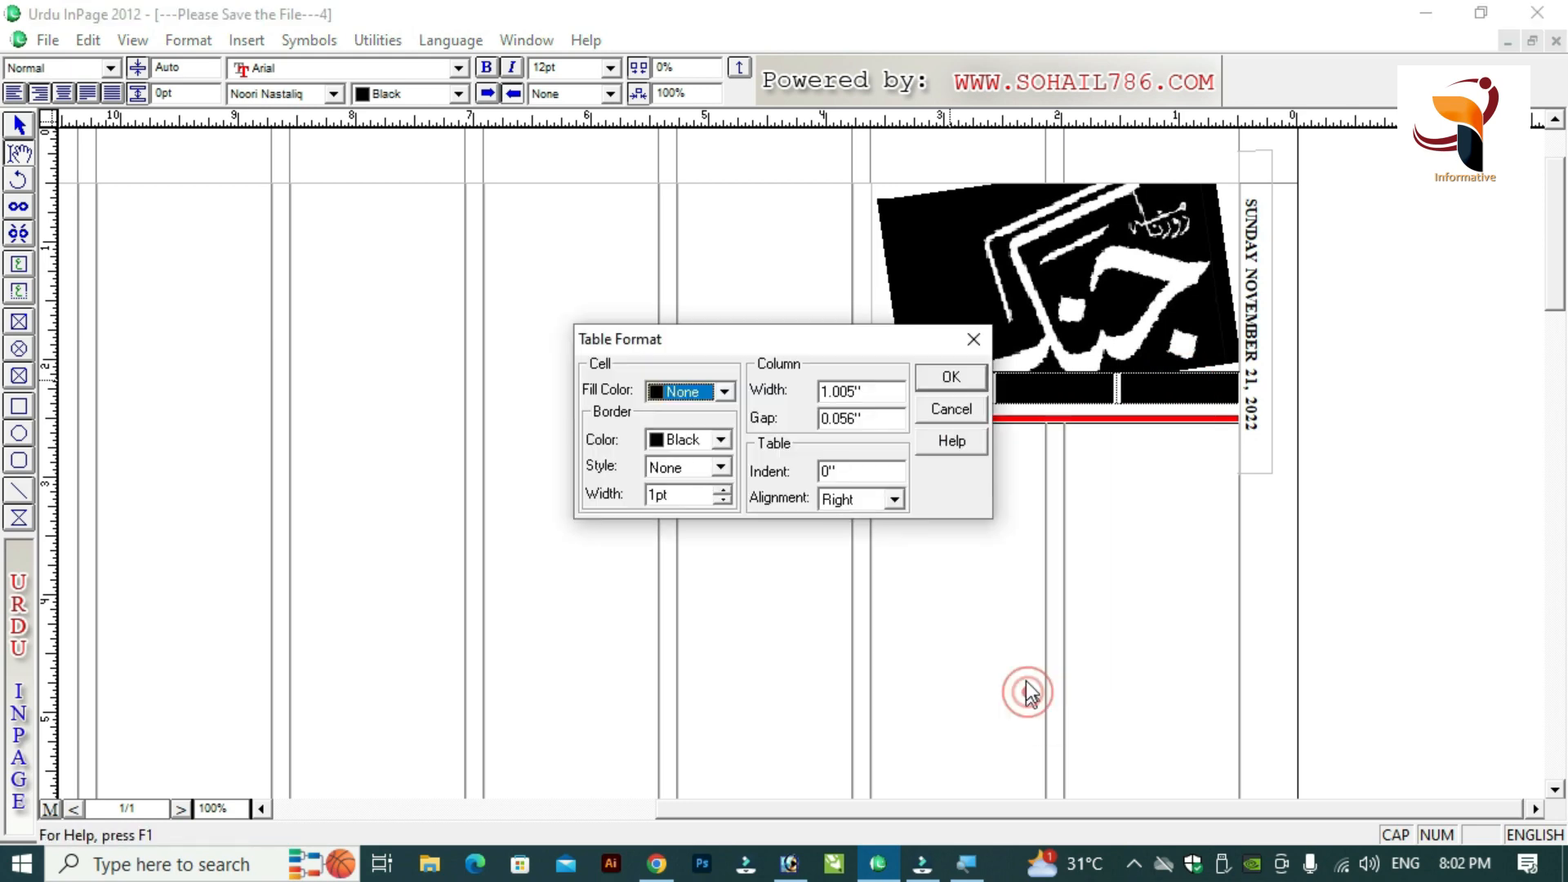
left_click(721, 466)
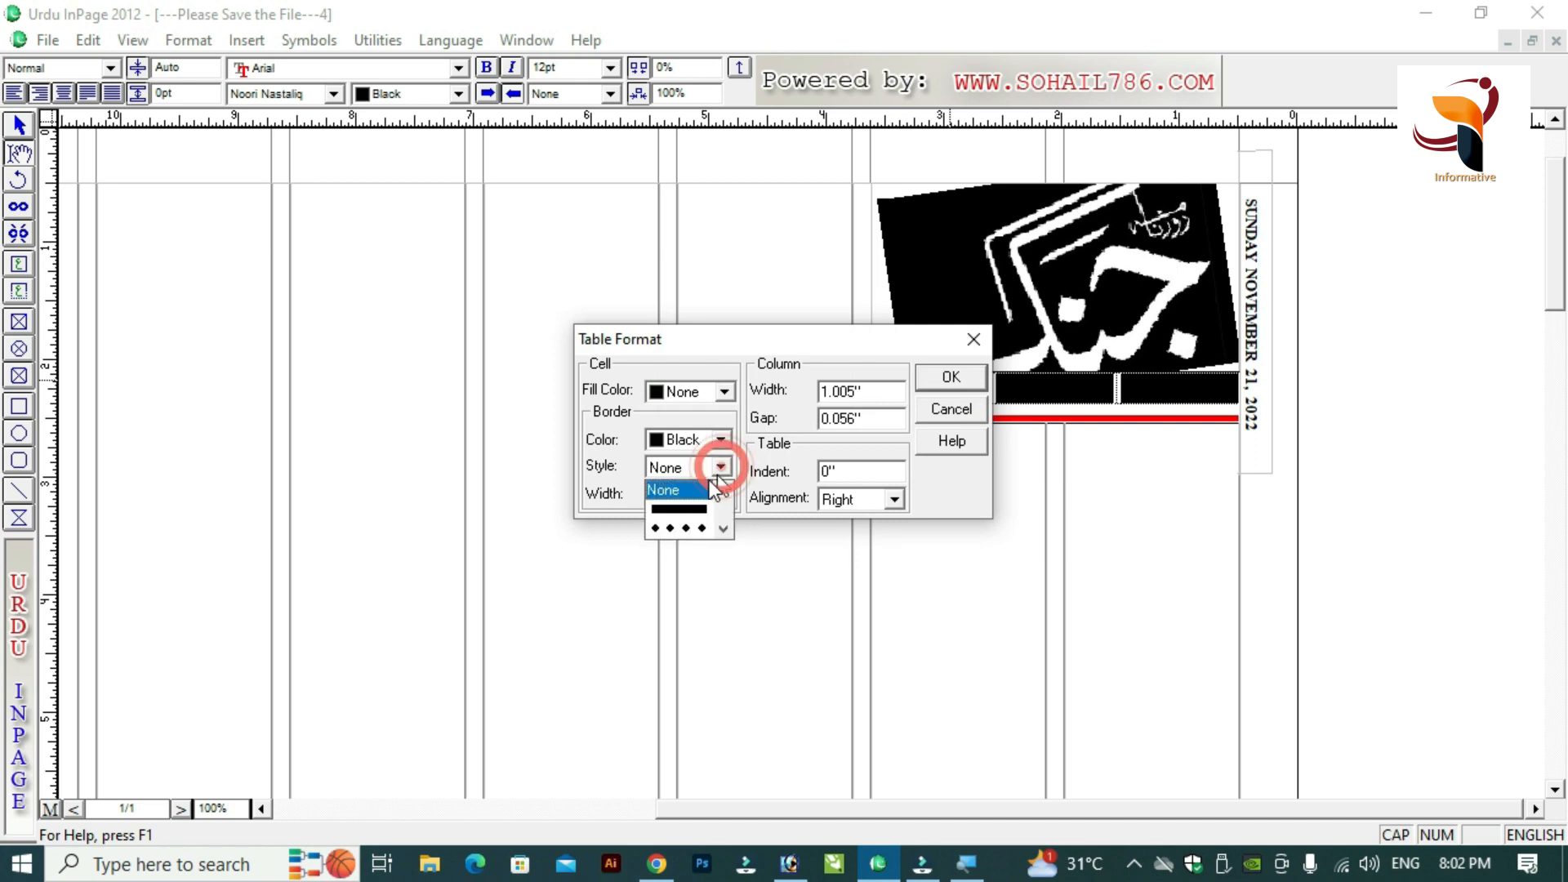
left_click(688, 511)
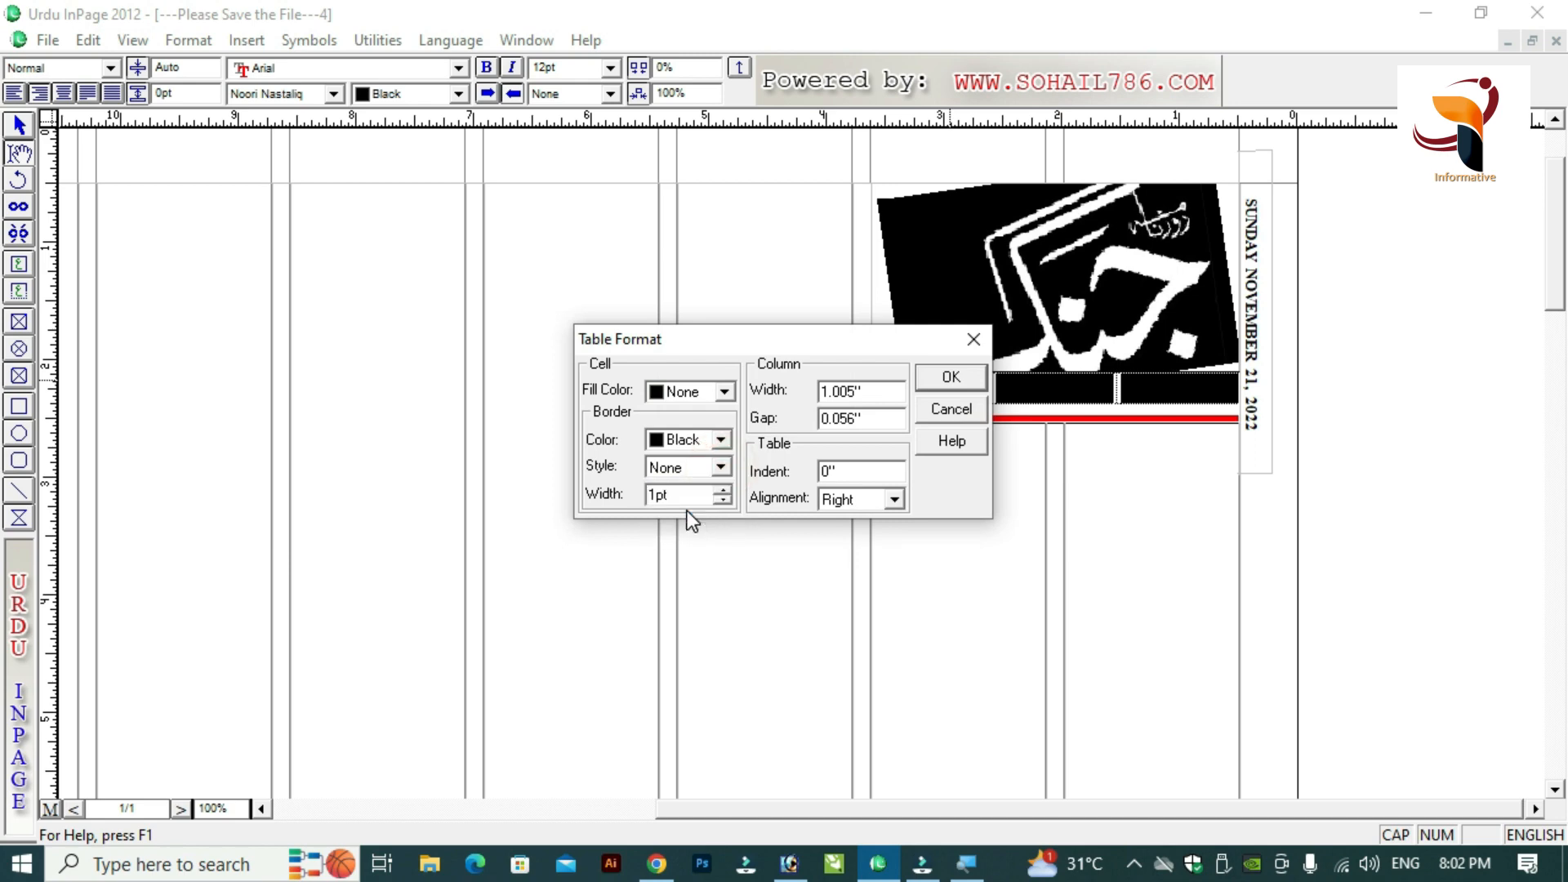
left_click(720, 468)
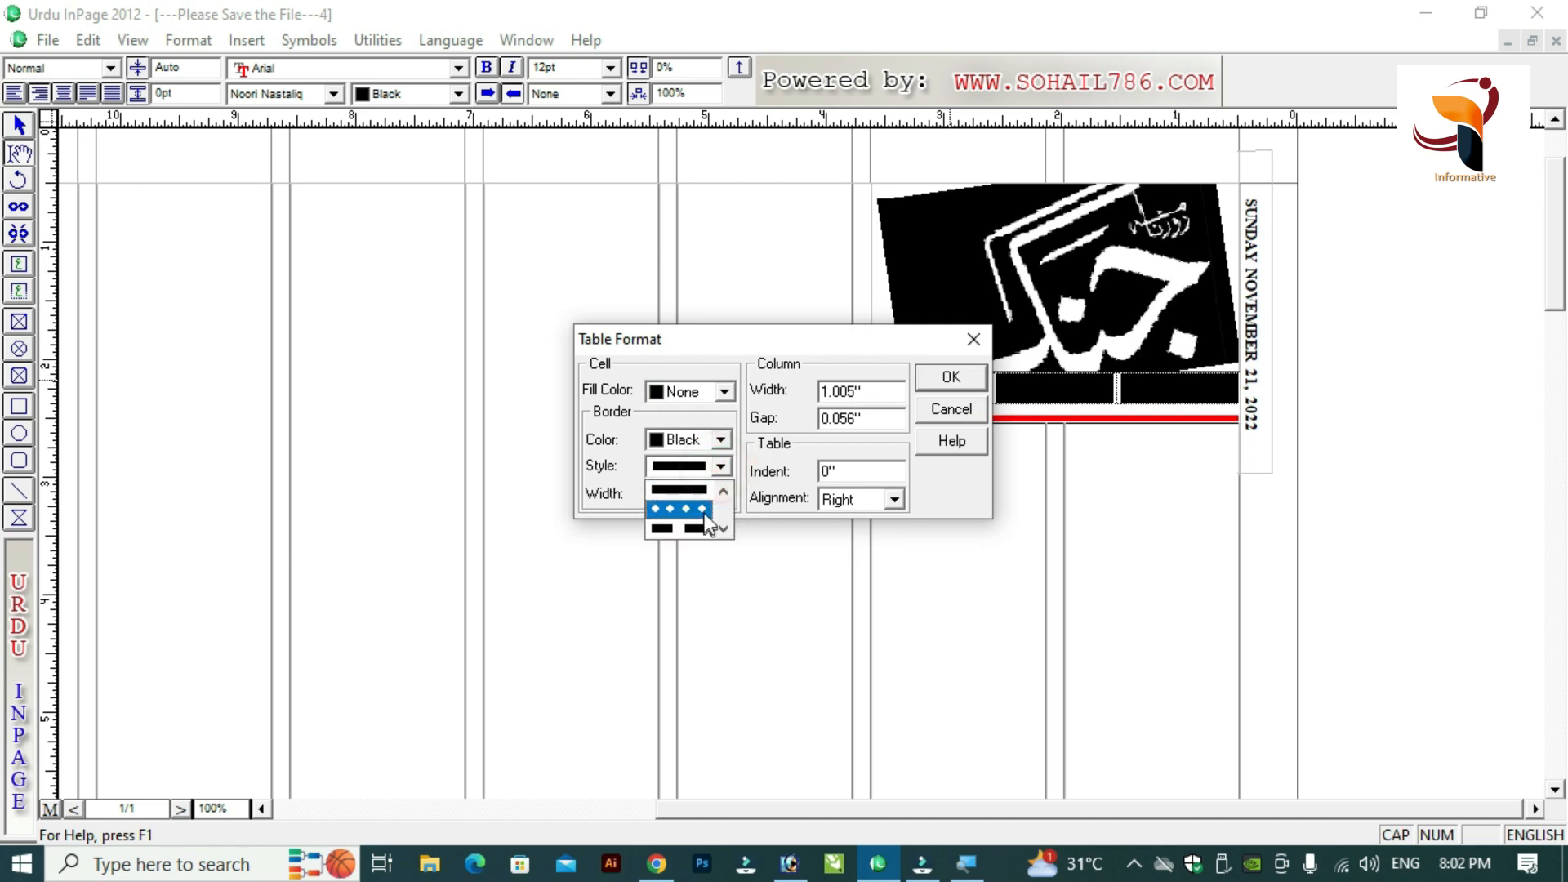
left_click(691, 492)
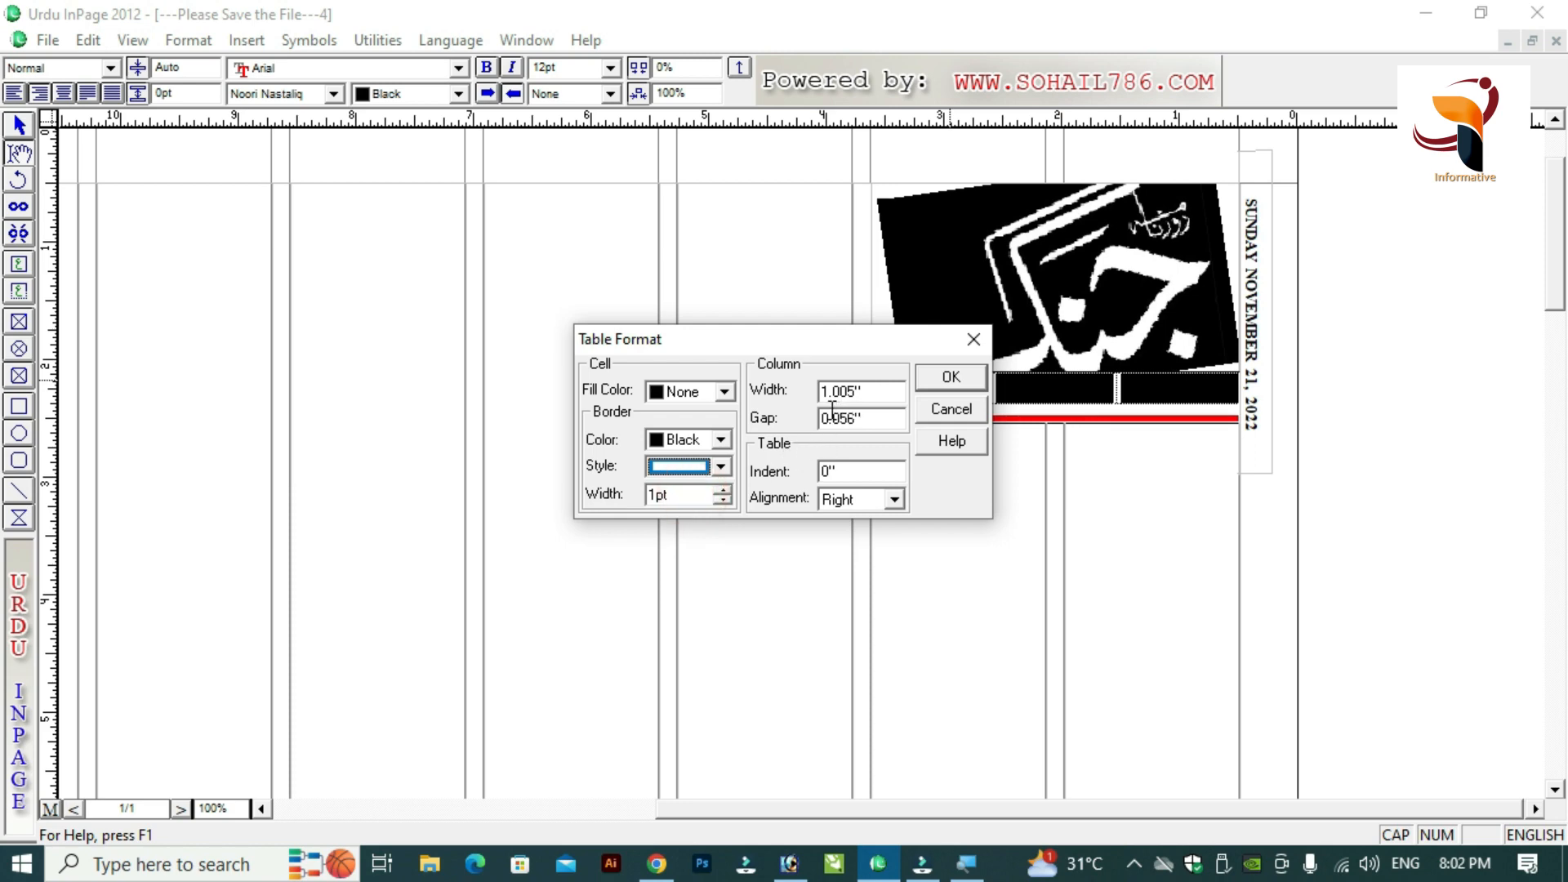
left_click(721, 469)
left_click(721, 469)
left_click(952, 378)
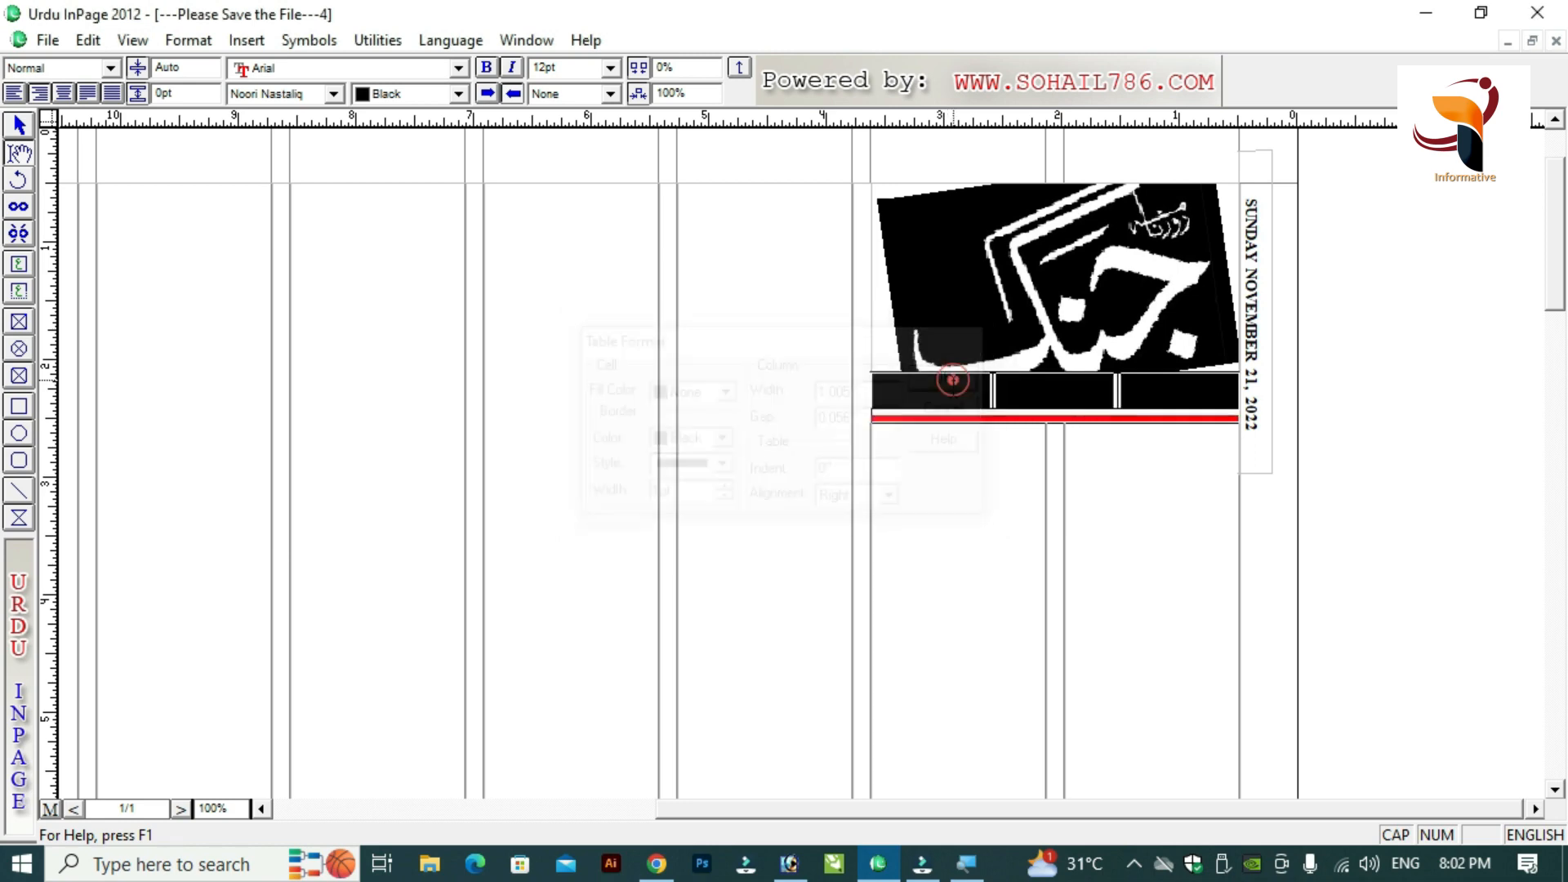
left_click(1165, 384)
left_click(1074, 399)
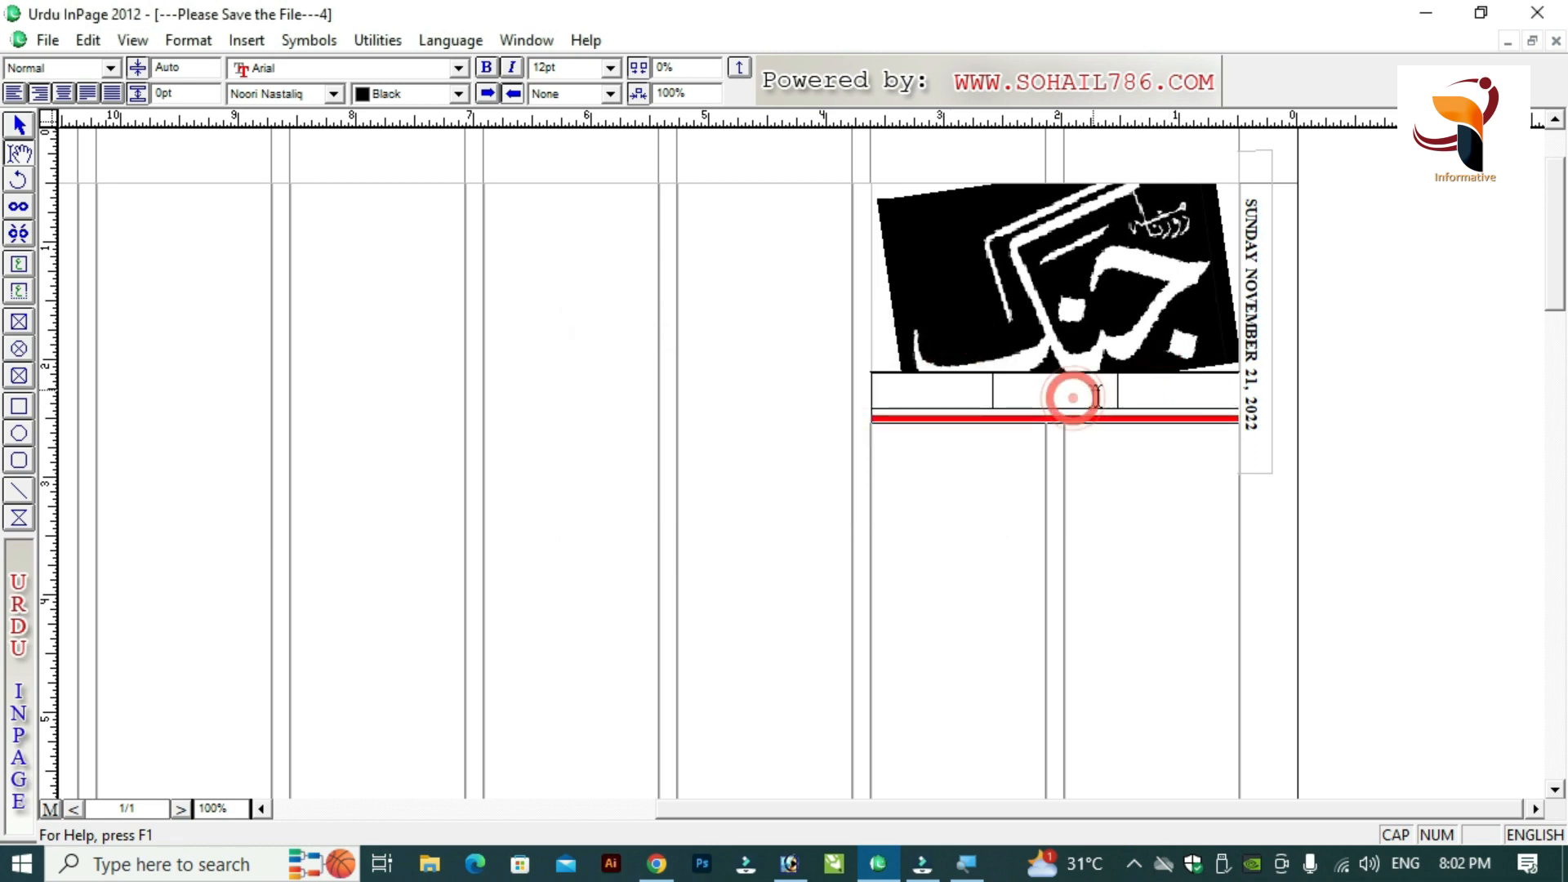
Try a solid black 1 pt border on the text box that holds the table and reset it to None.
right_click(890, 396)
right_click(839, 396)
right_click(1299, 370)
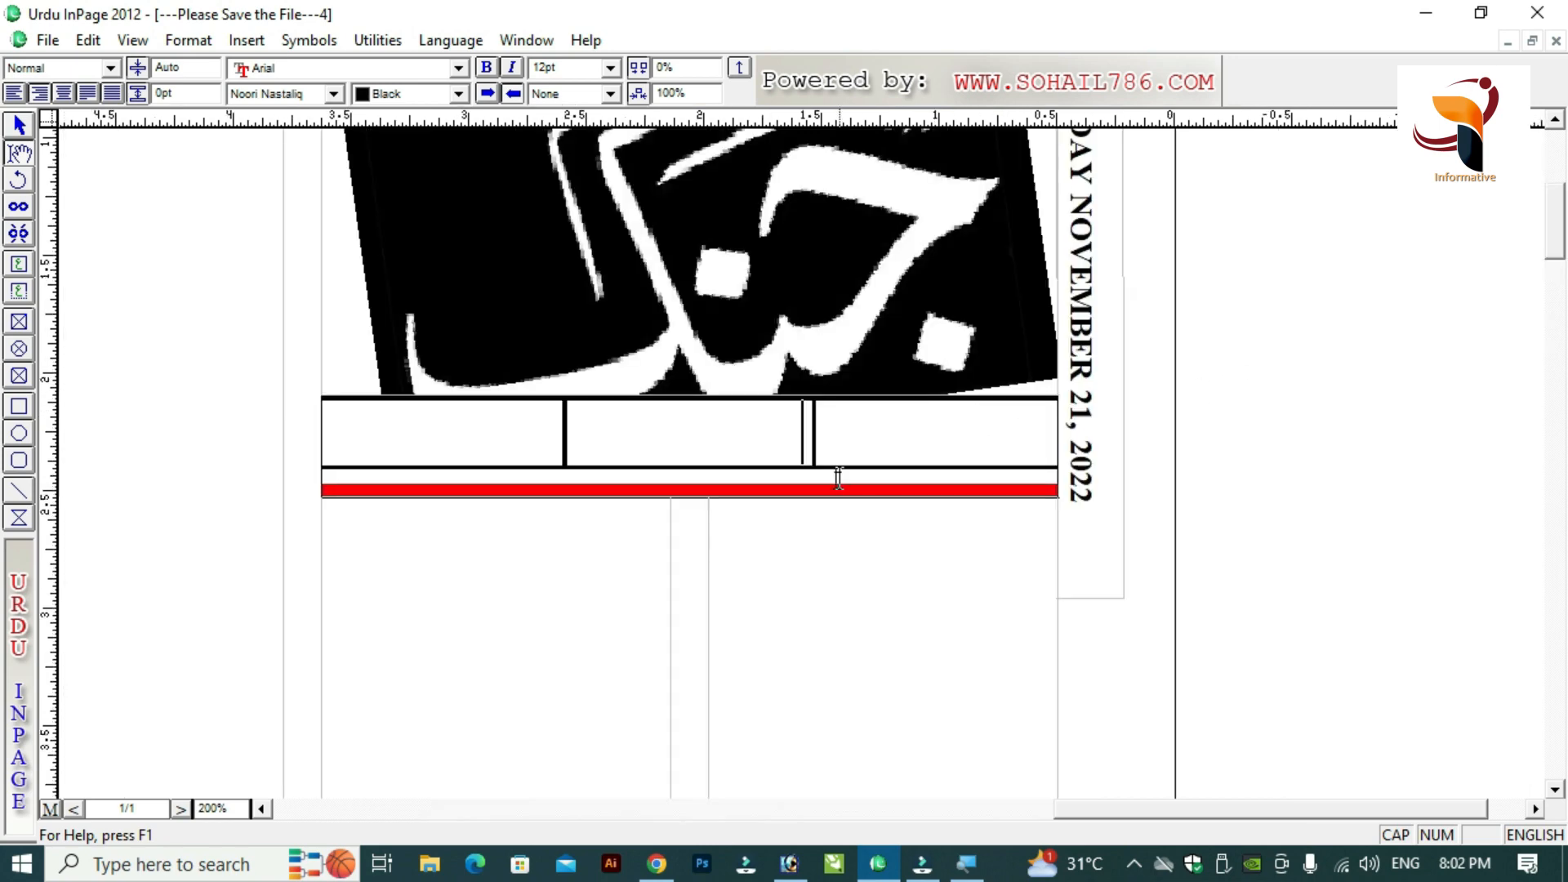
left_click(779, 483)
left_click(19, 128)
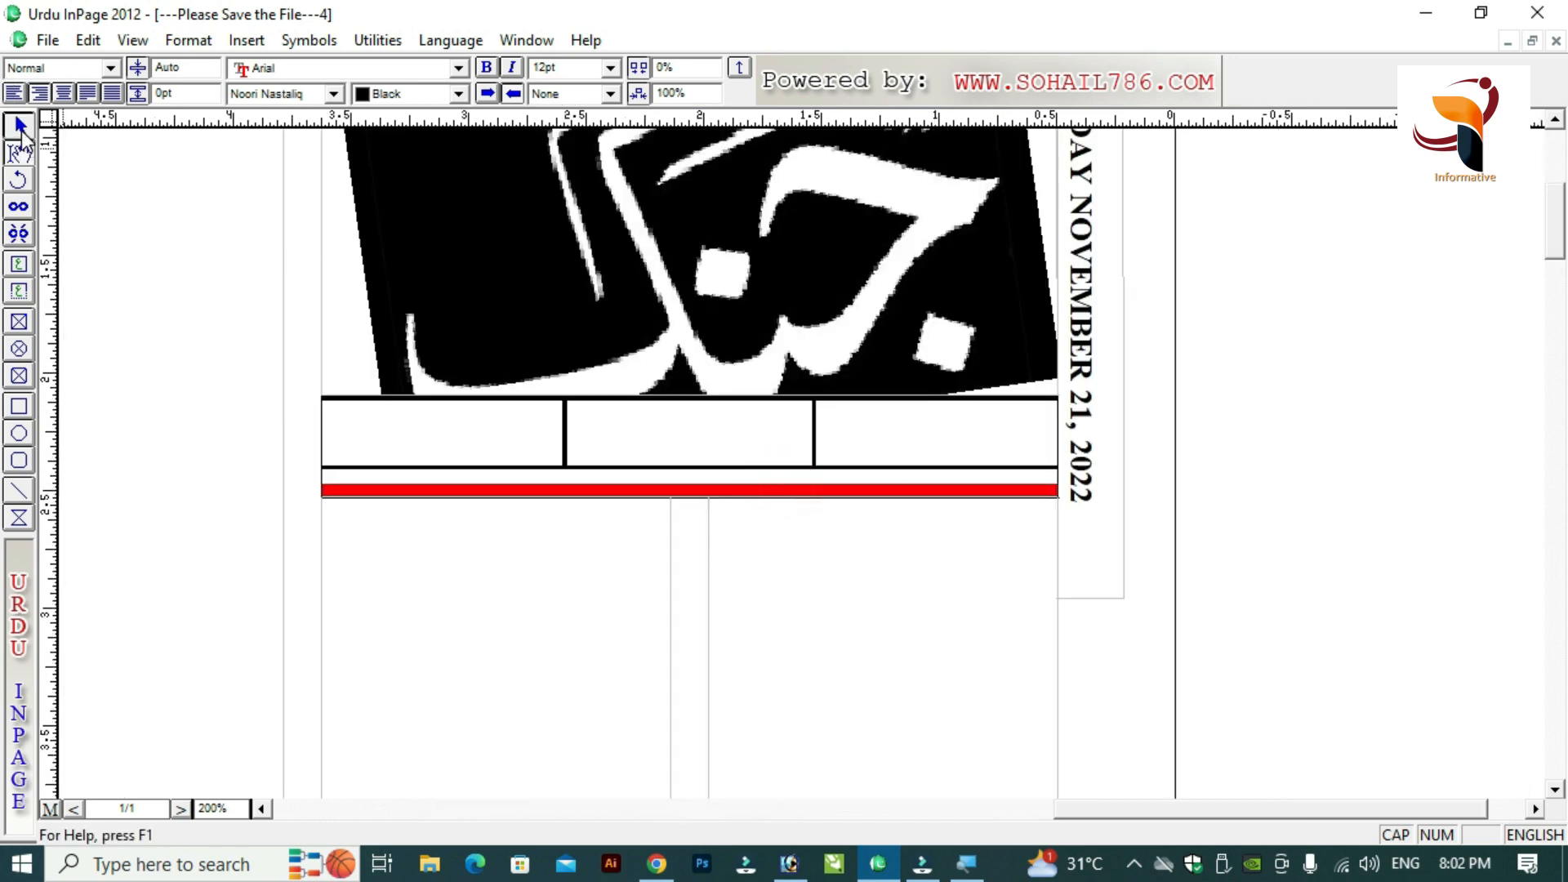
left_click(619, 488)
left_click(619, 490)
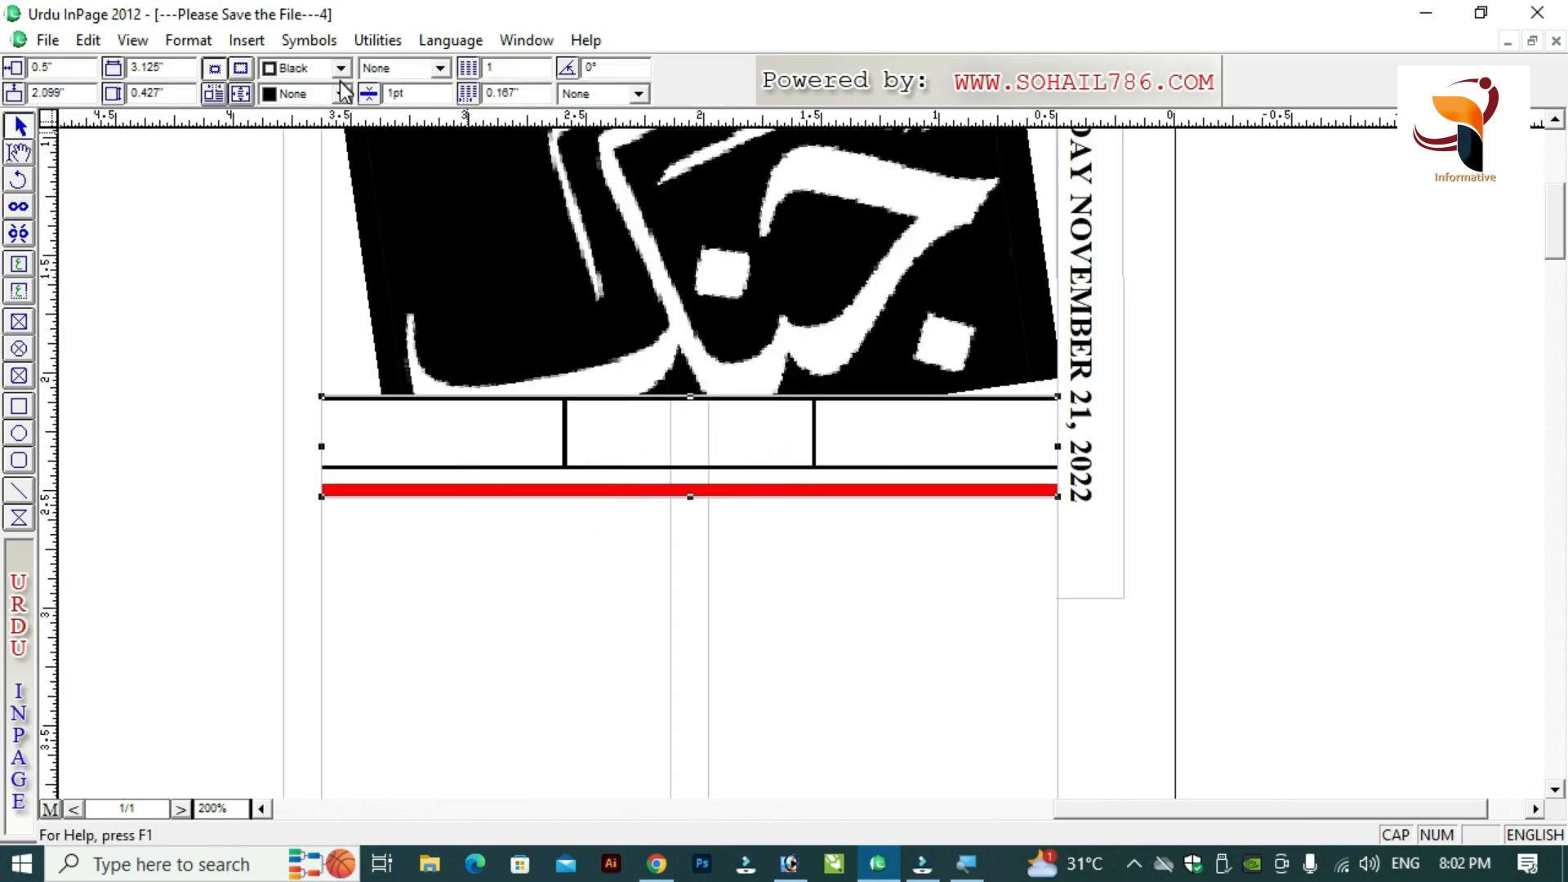
left_click(440, 68)
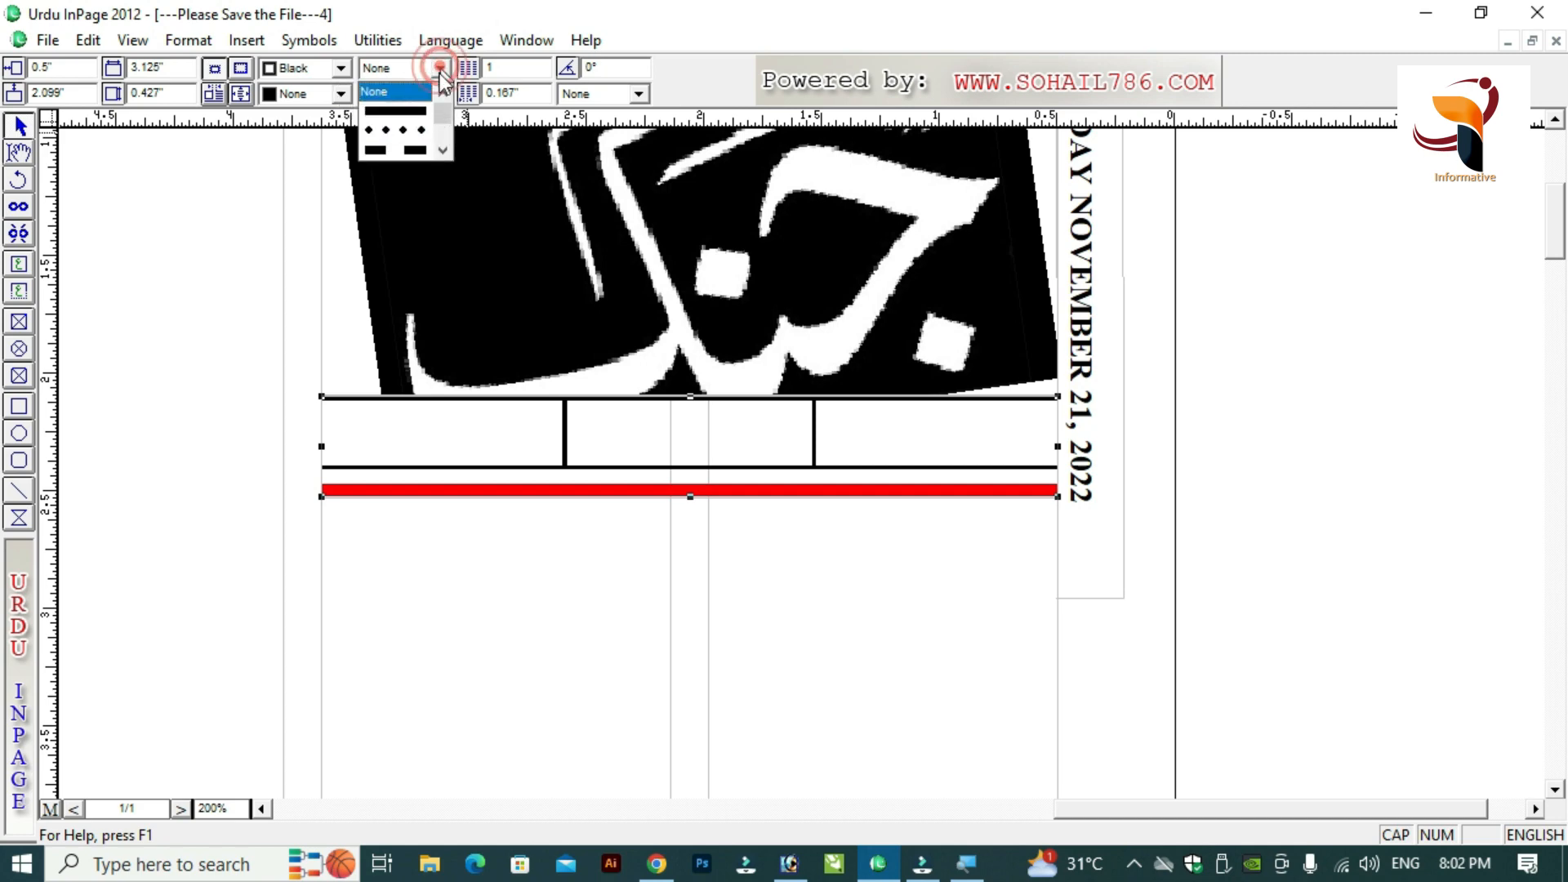
left_click(414, 113)
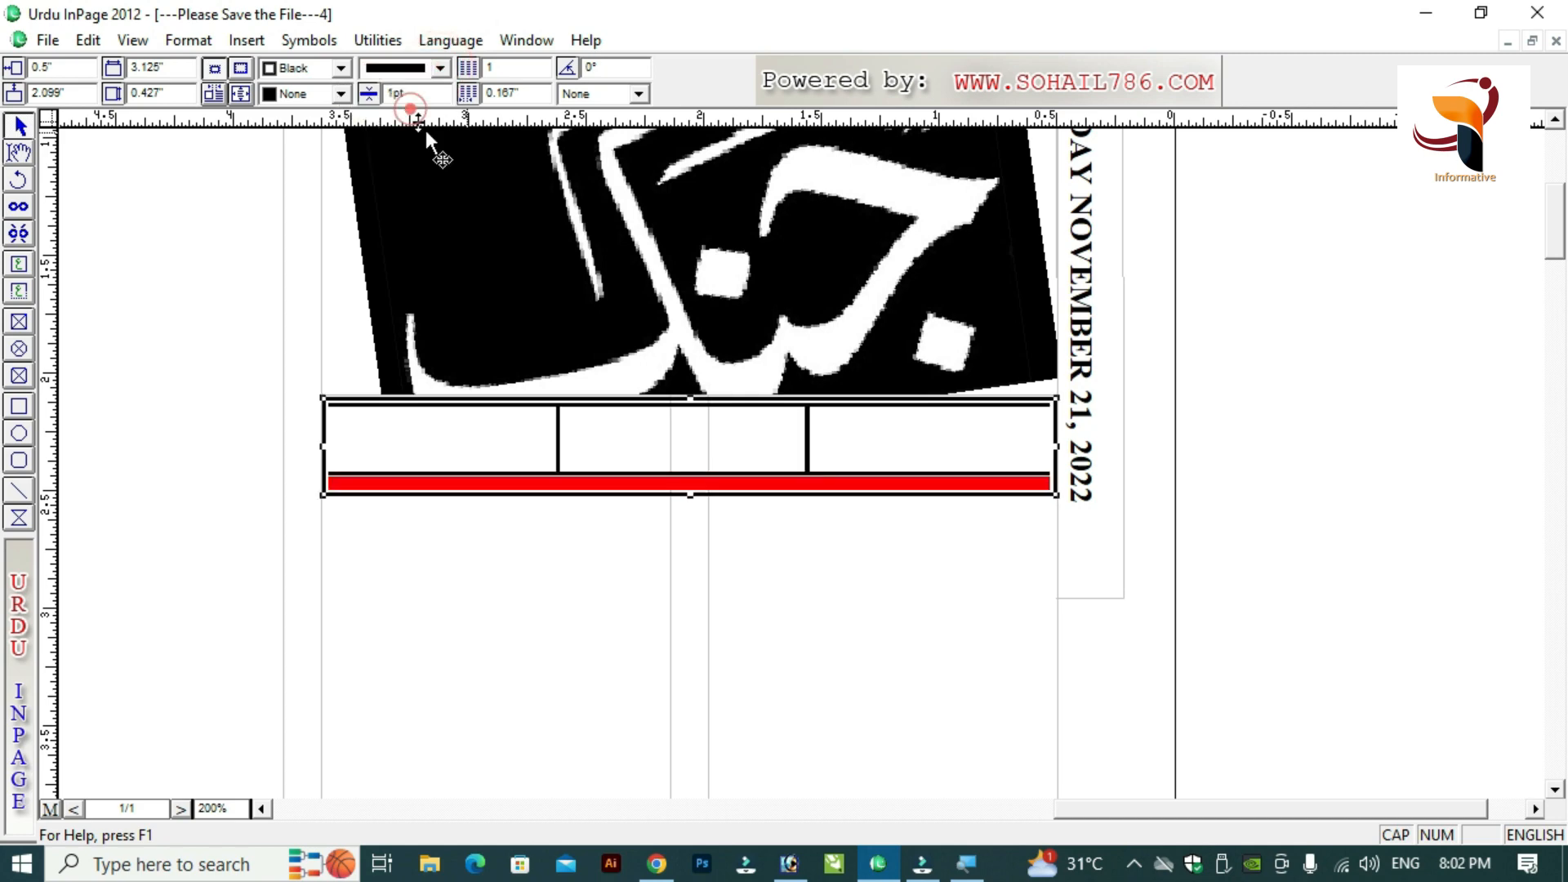
left_click(442, 70)
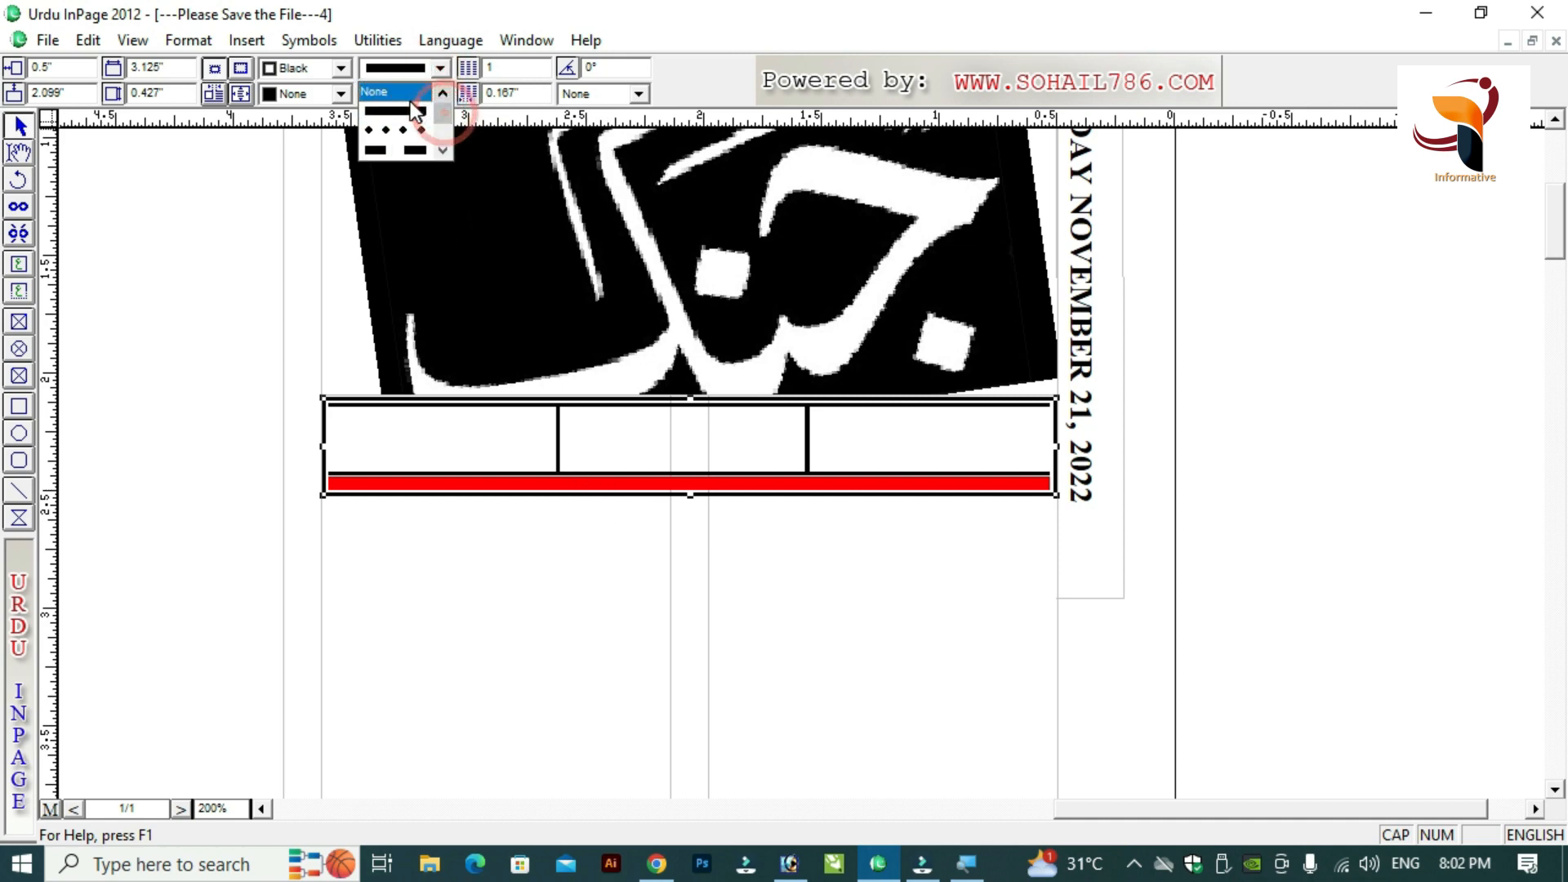
left_click(413, 90)
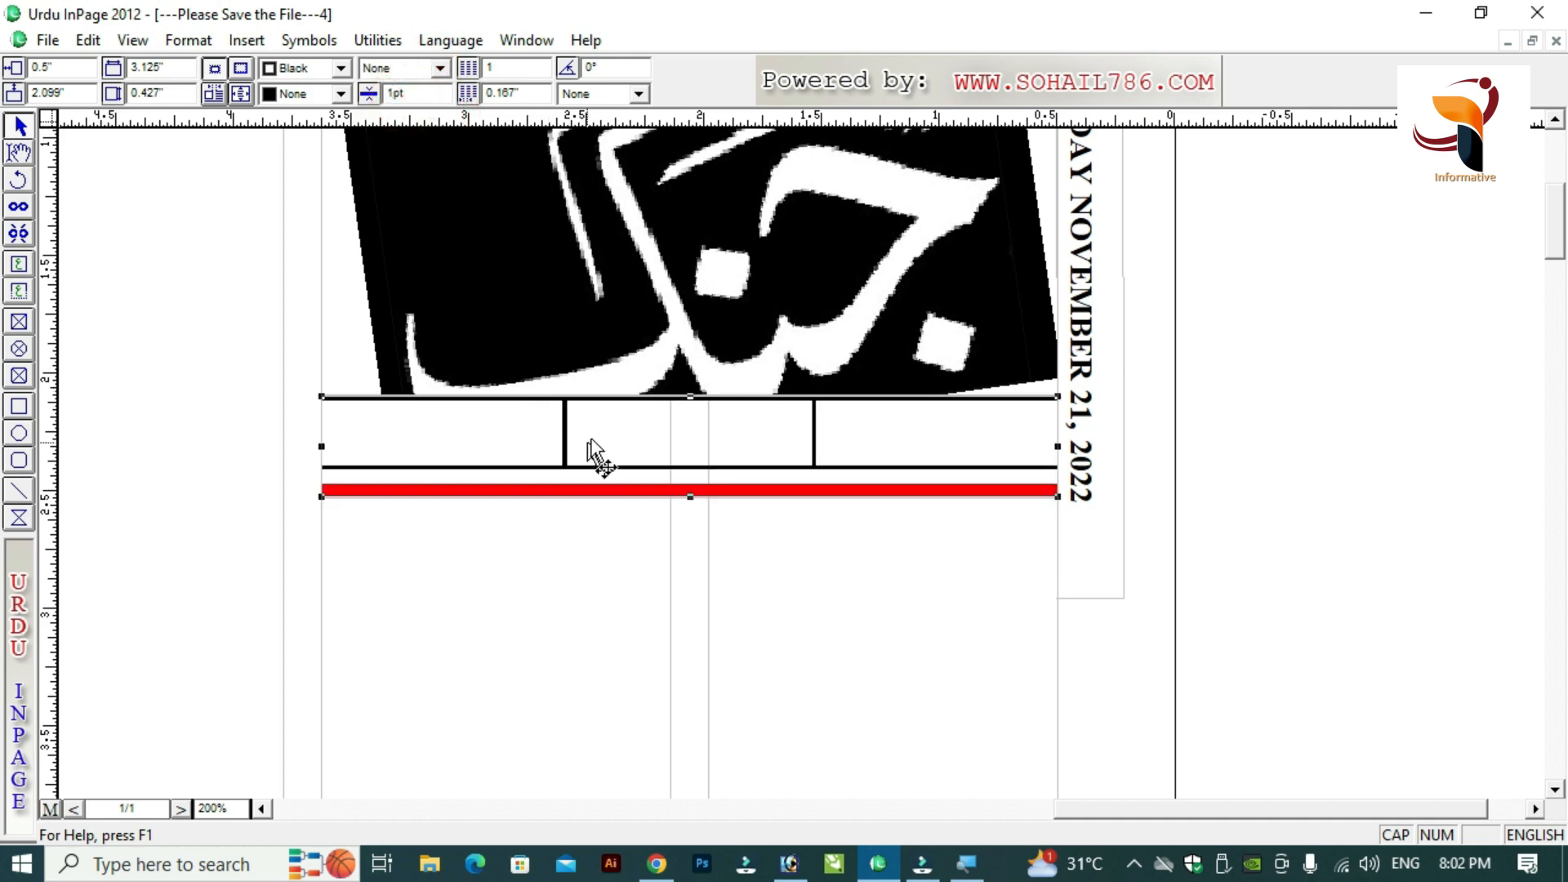
Narrow the table's two outer cells so the middle cell is about 1.5" wide, following the proportions in newspaper jang.inp.
left_click(18, 153)
left_click(765, 450)
key("F5")
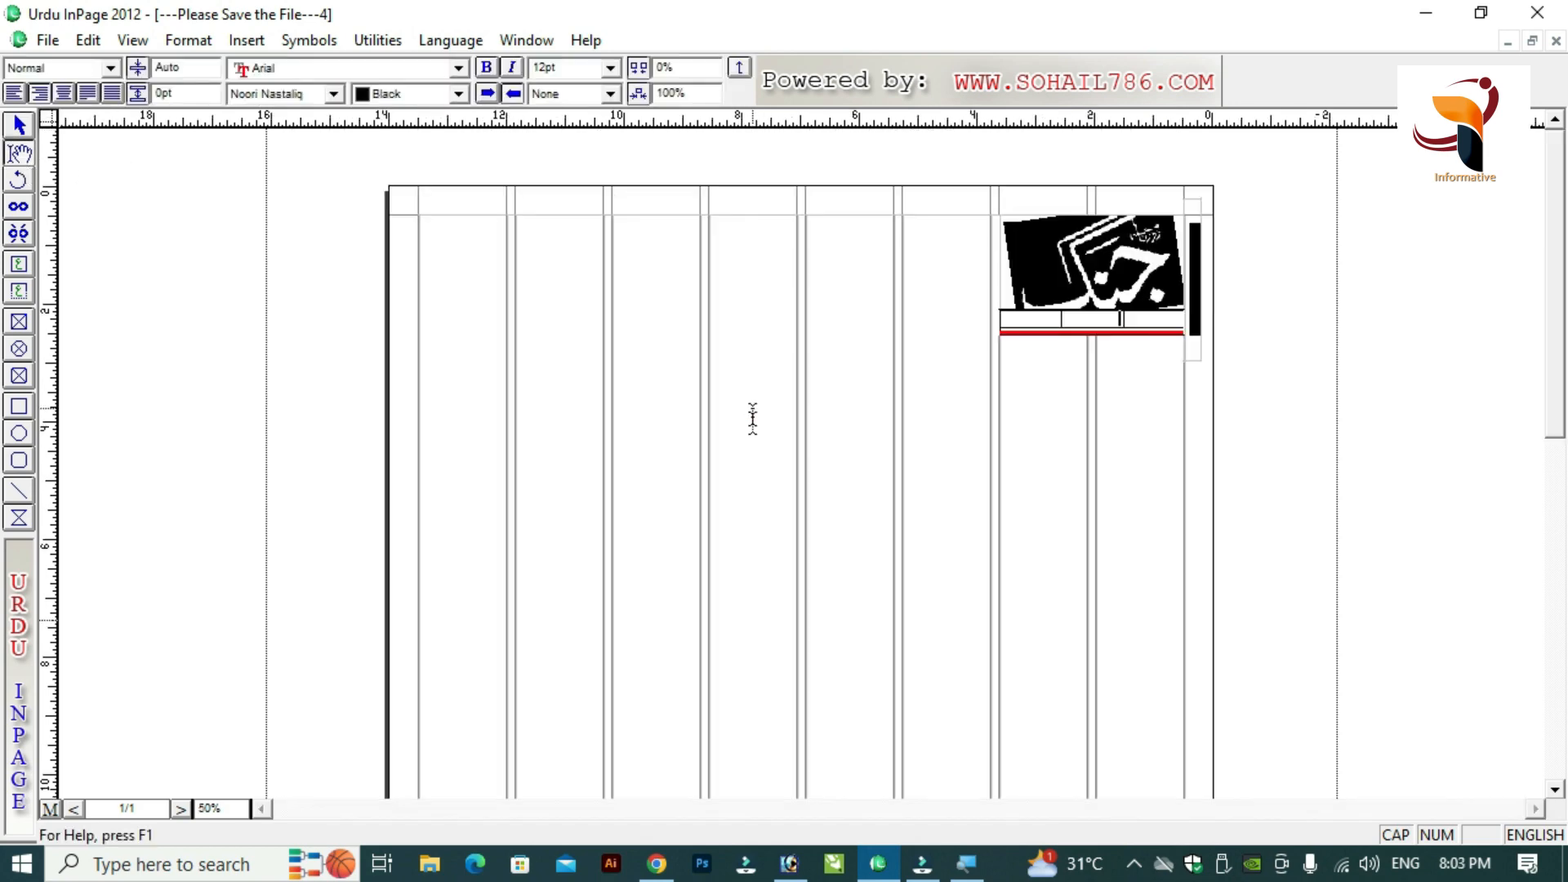
key("F6")
left_click_drag(986, 808, 1230, 809)
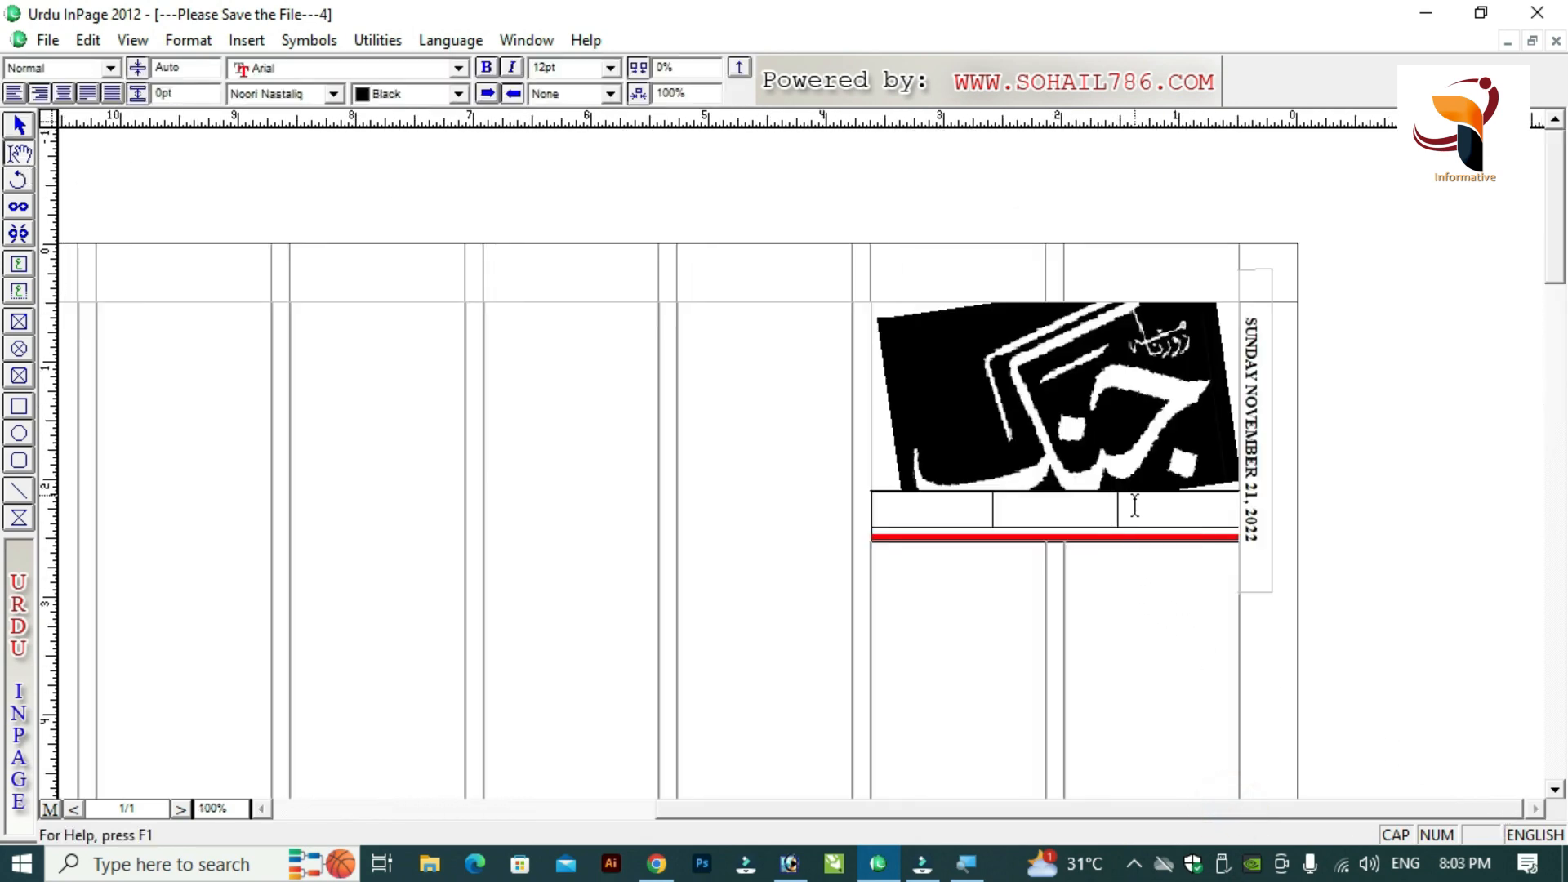
key("ctrl+Tab")
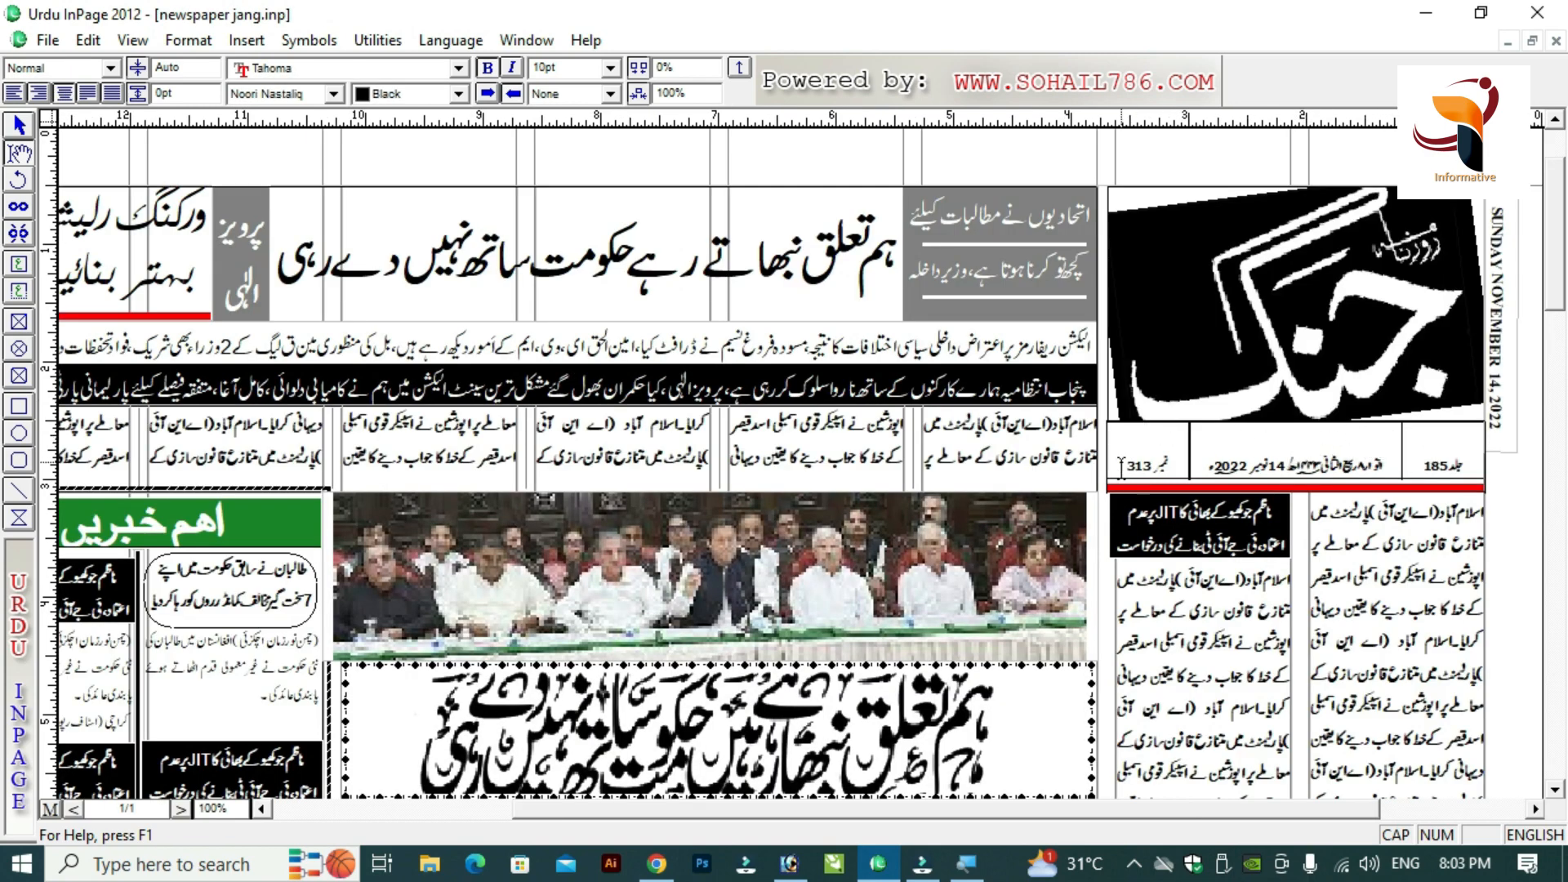
key("ctrl+Tab")
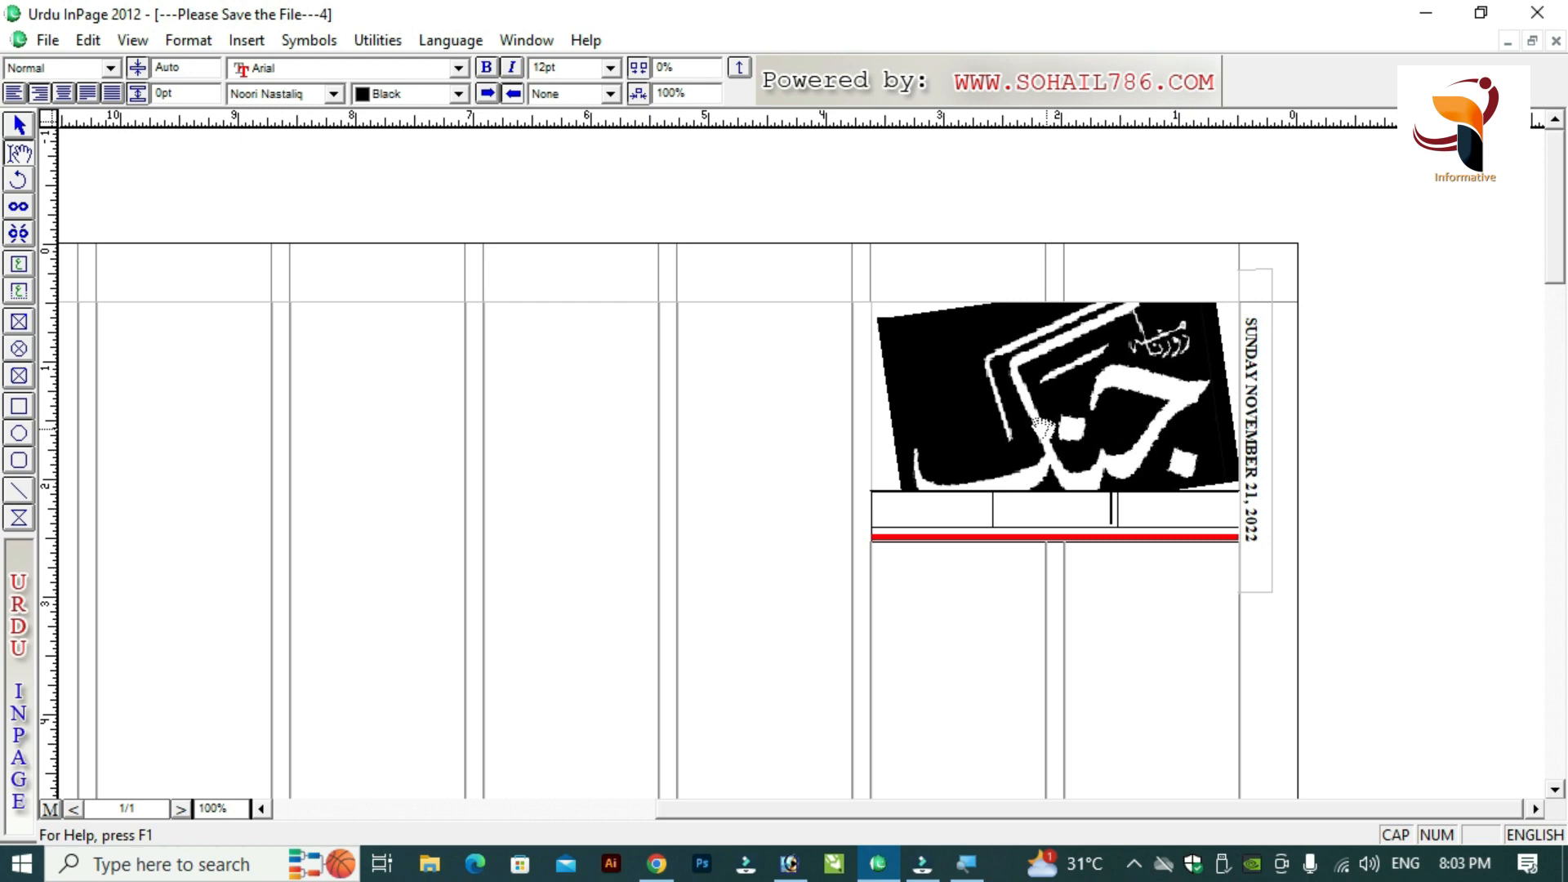
left_click(1081, 509)
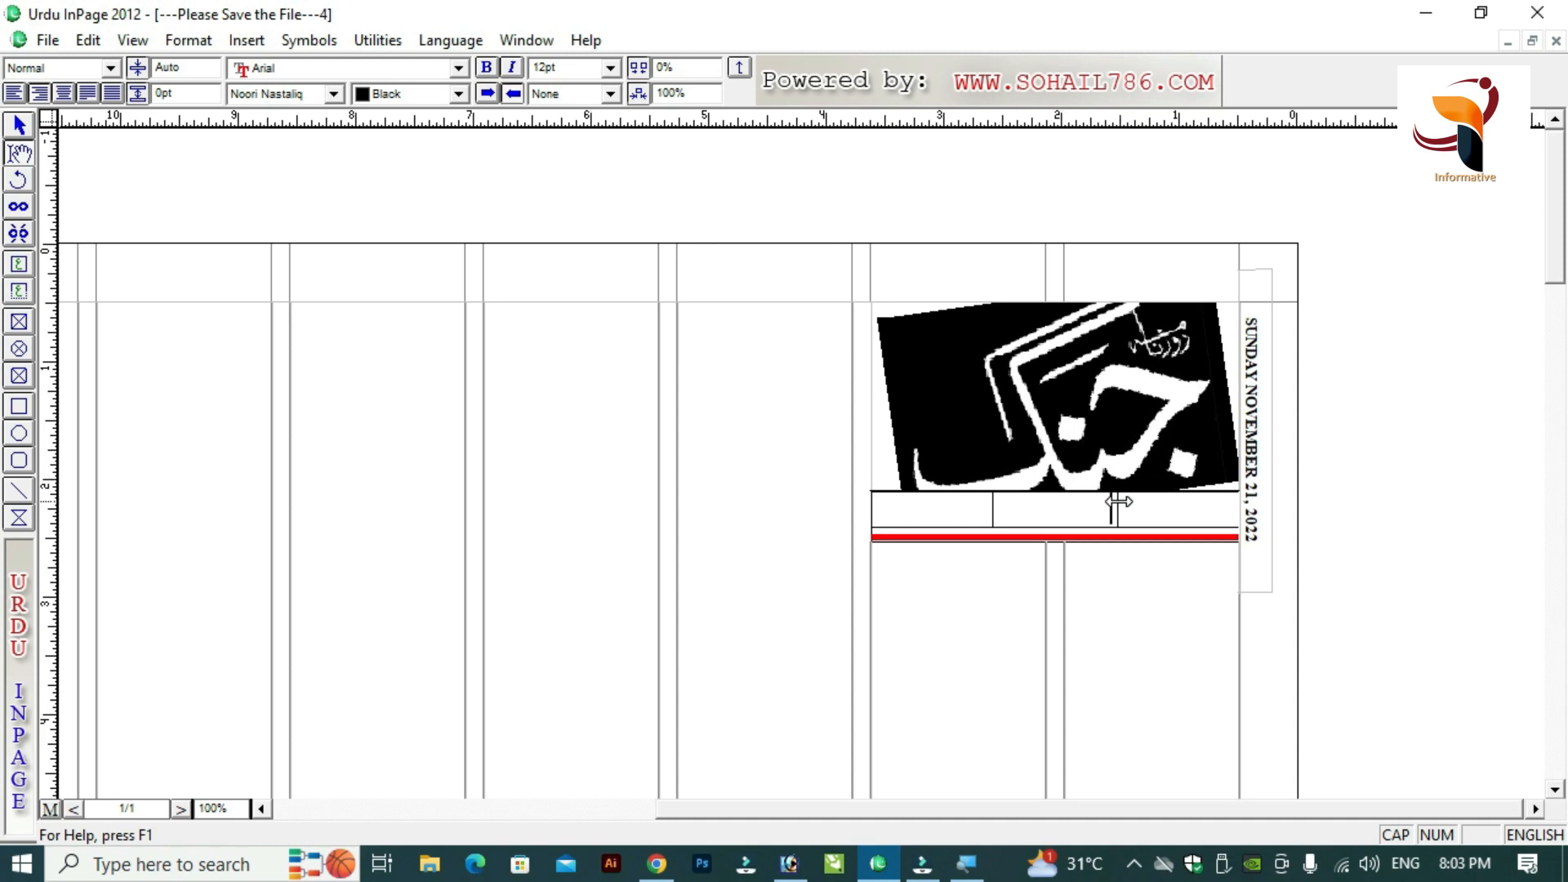
left_click(1119, 501)
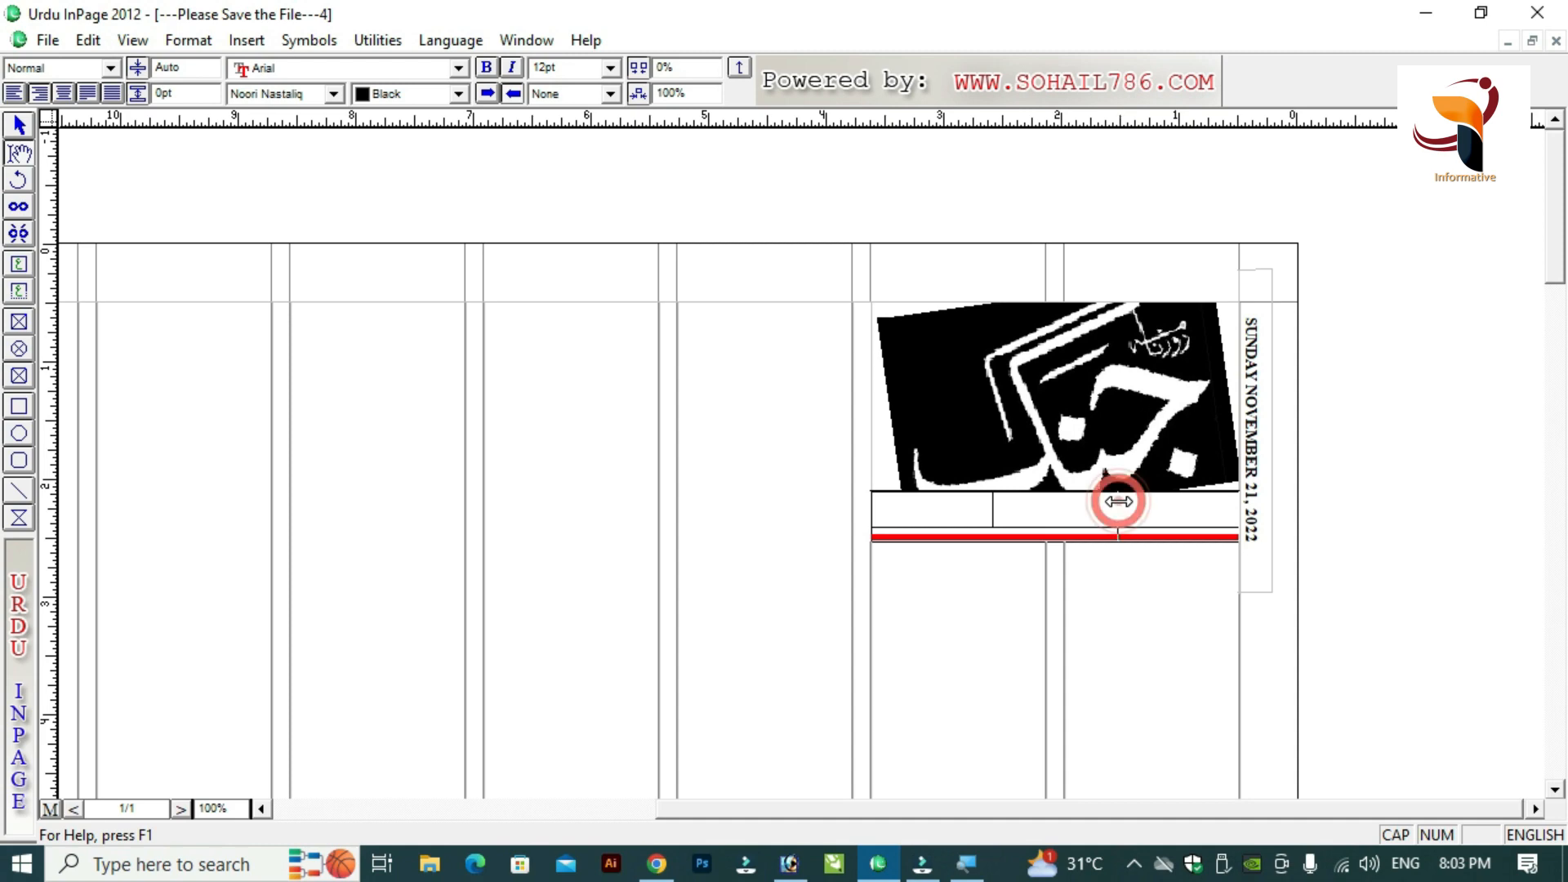
left_click_drag(1124, 502, 1147, 504)
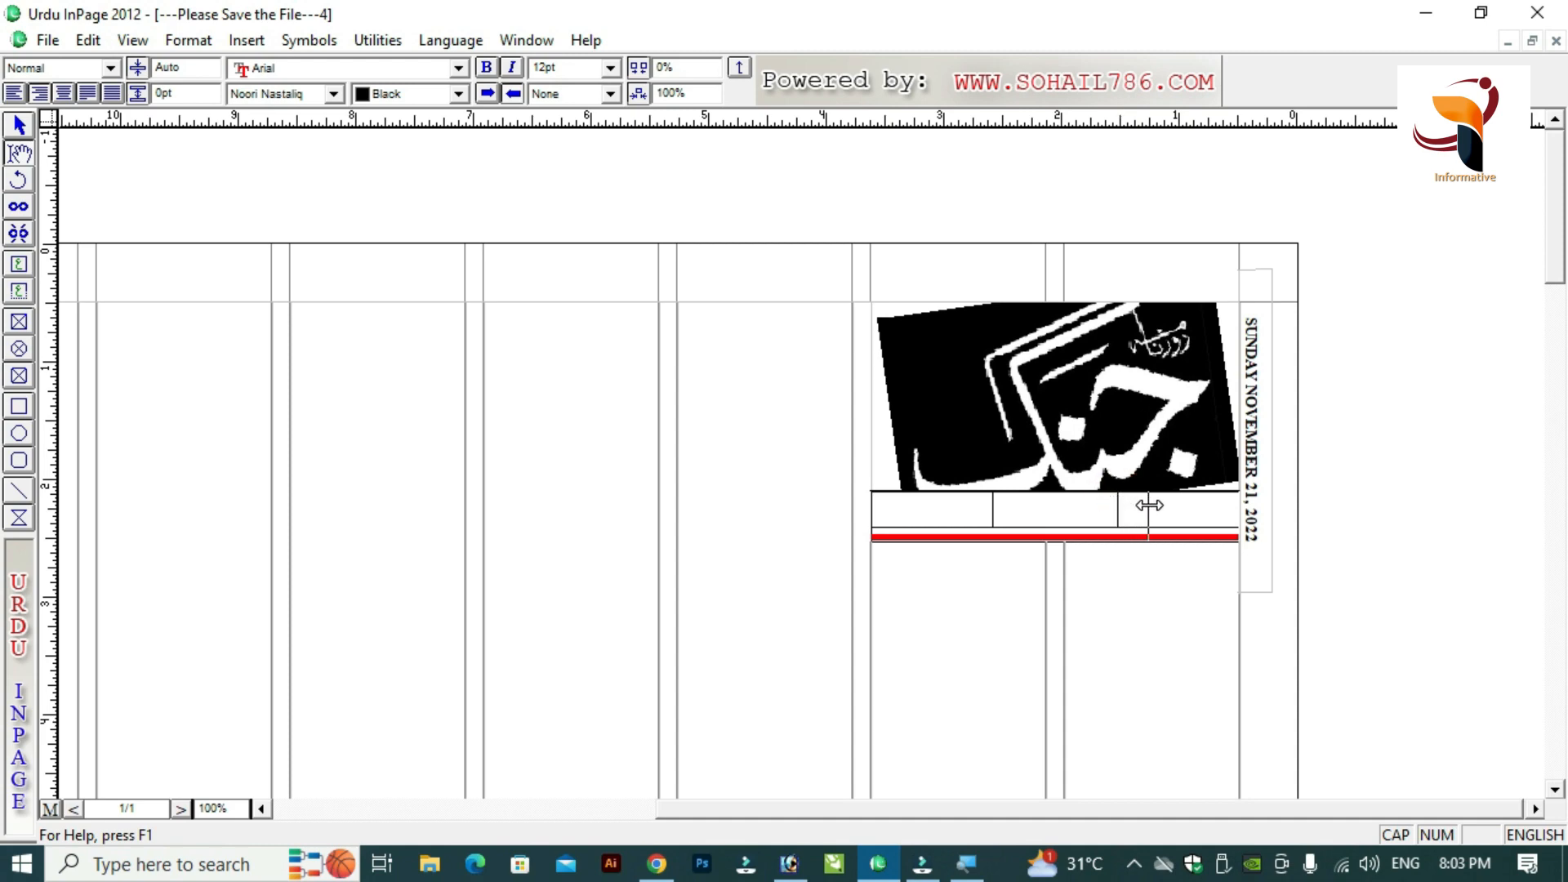
left_click_drag(994, 504, 964, 511)
right_click(1074, 513)
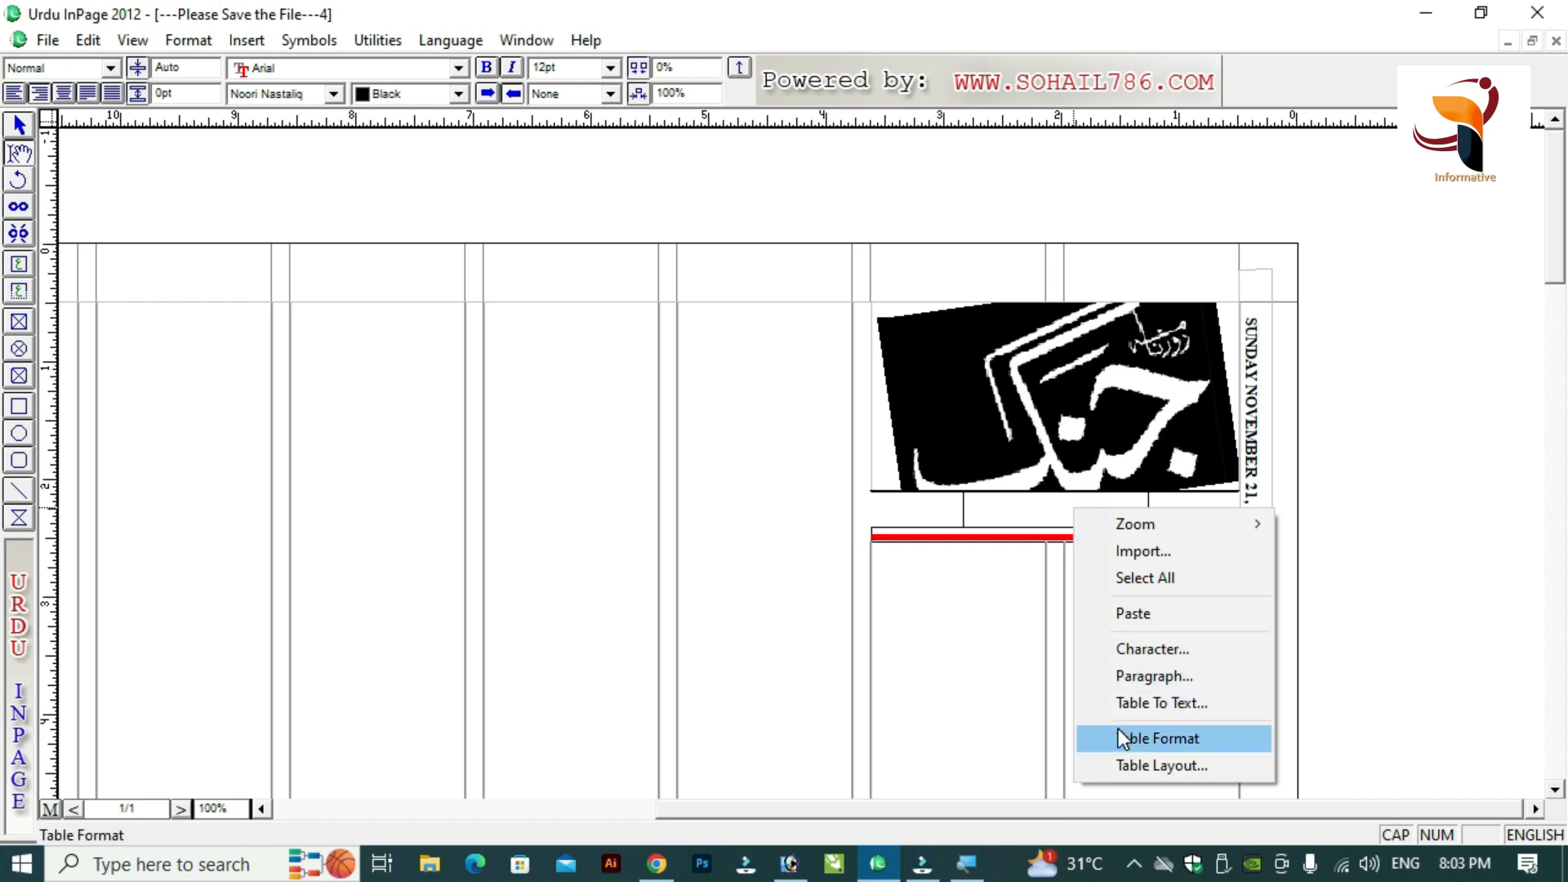
left_click(1121, 739)
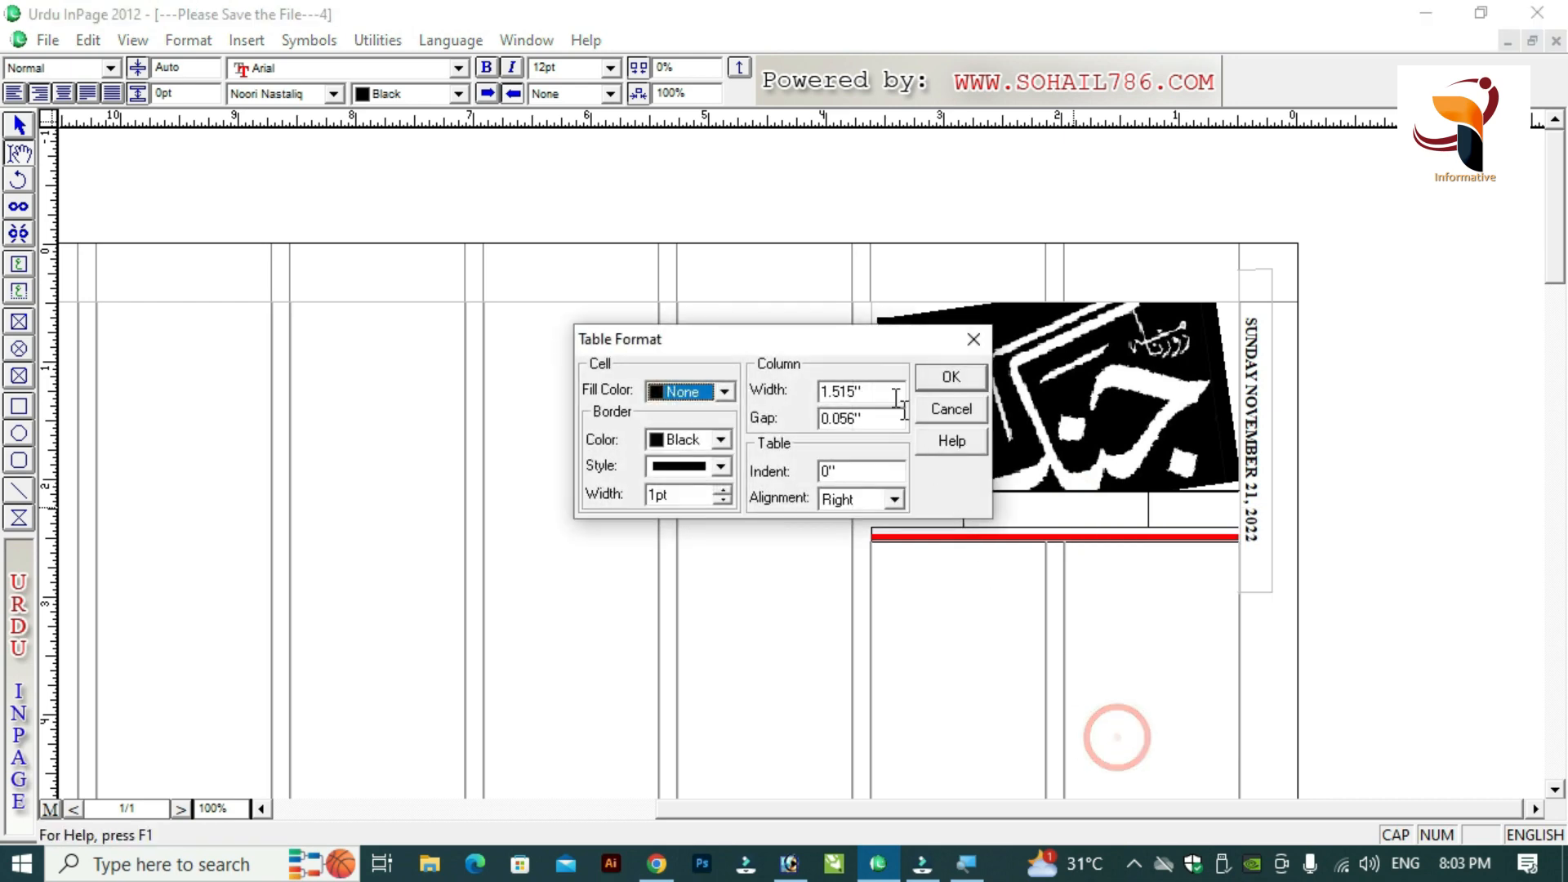
left_click_drag(873, 385, 816, 389)
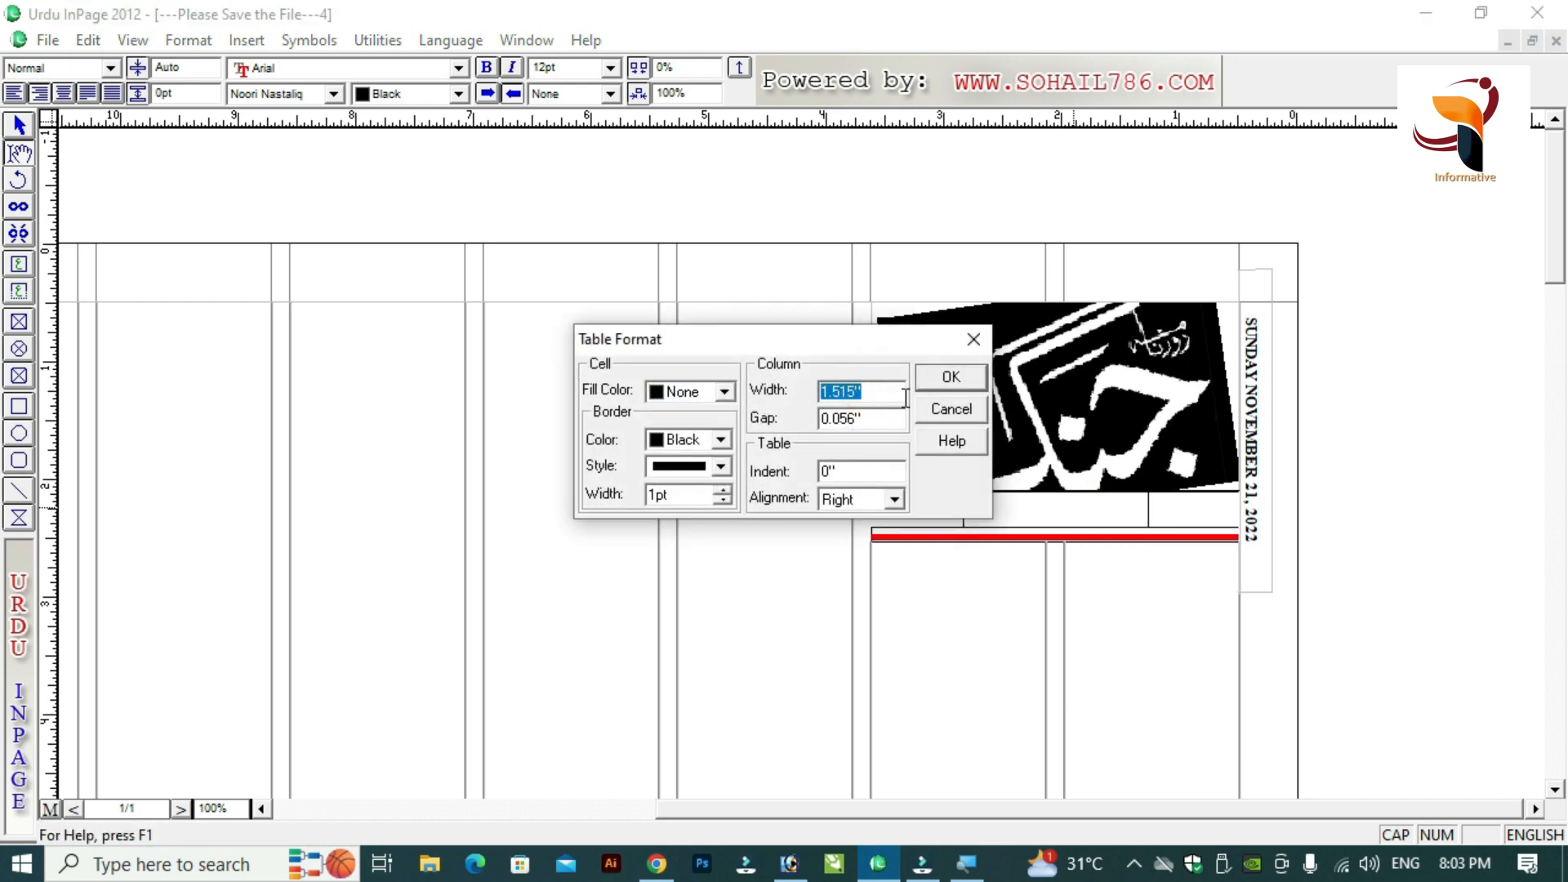
left_click(947, 406)
Centre the text alignment in all three cells of the table beneath the logo.
left_click(1191, 501)
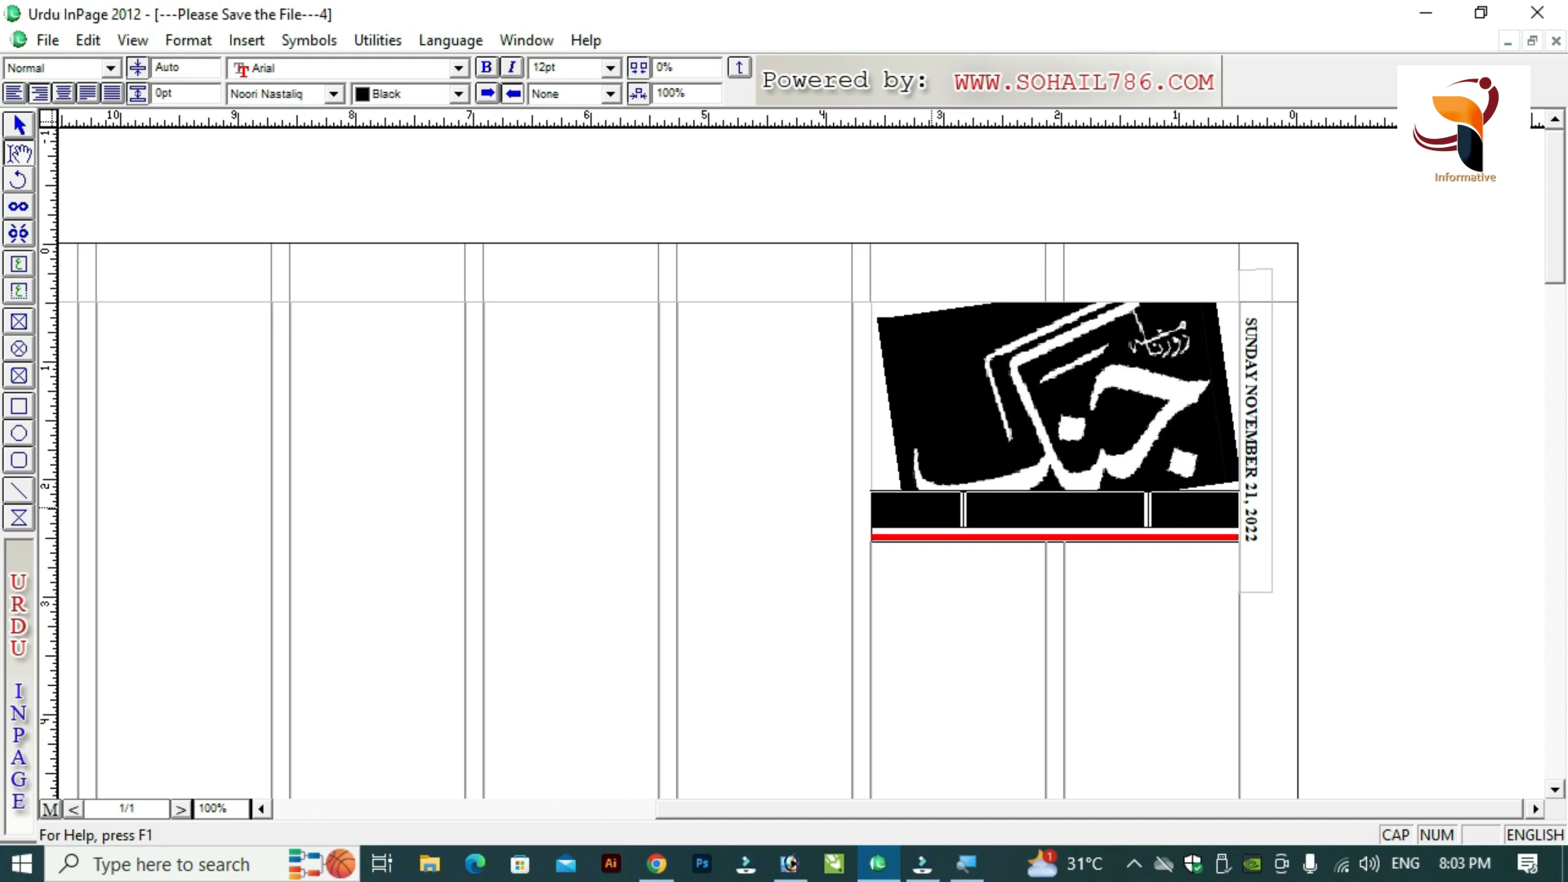
key("ctrl+shift+c")
left_click(1019, 498)
left_click(1179, 500)
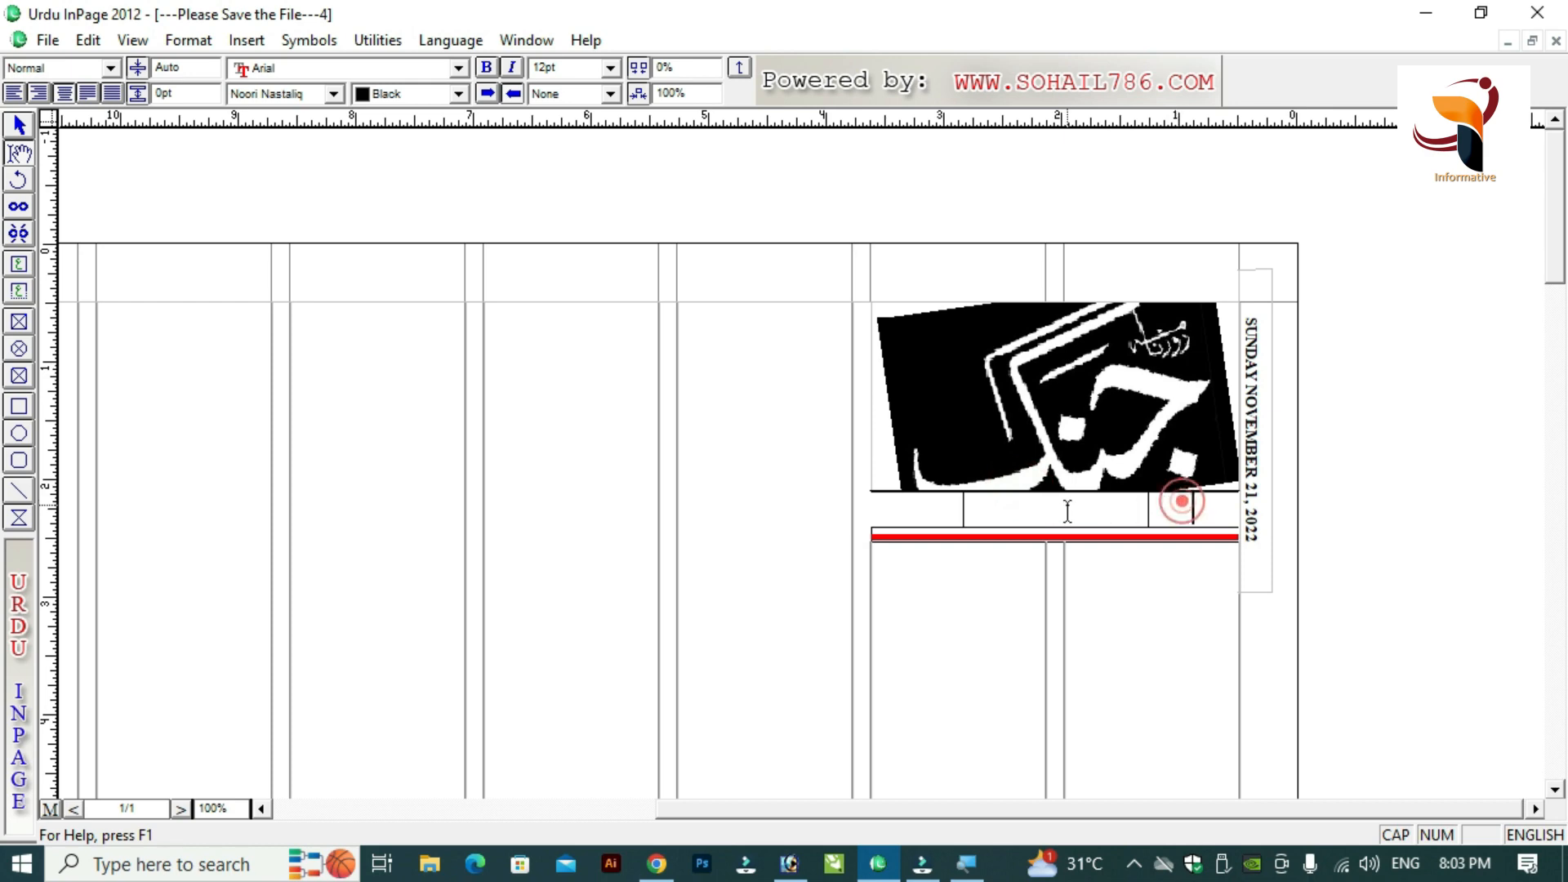
left_click(1056, 511)
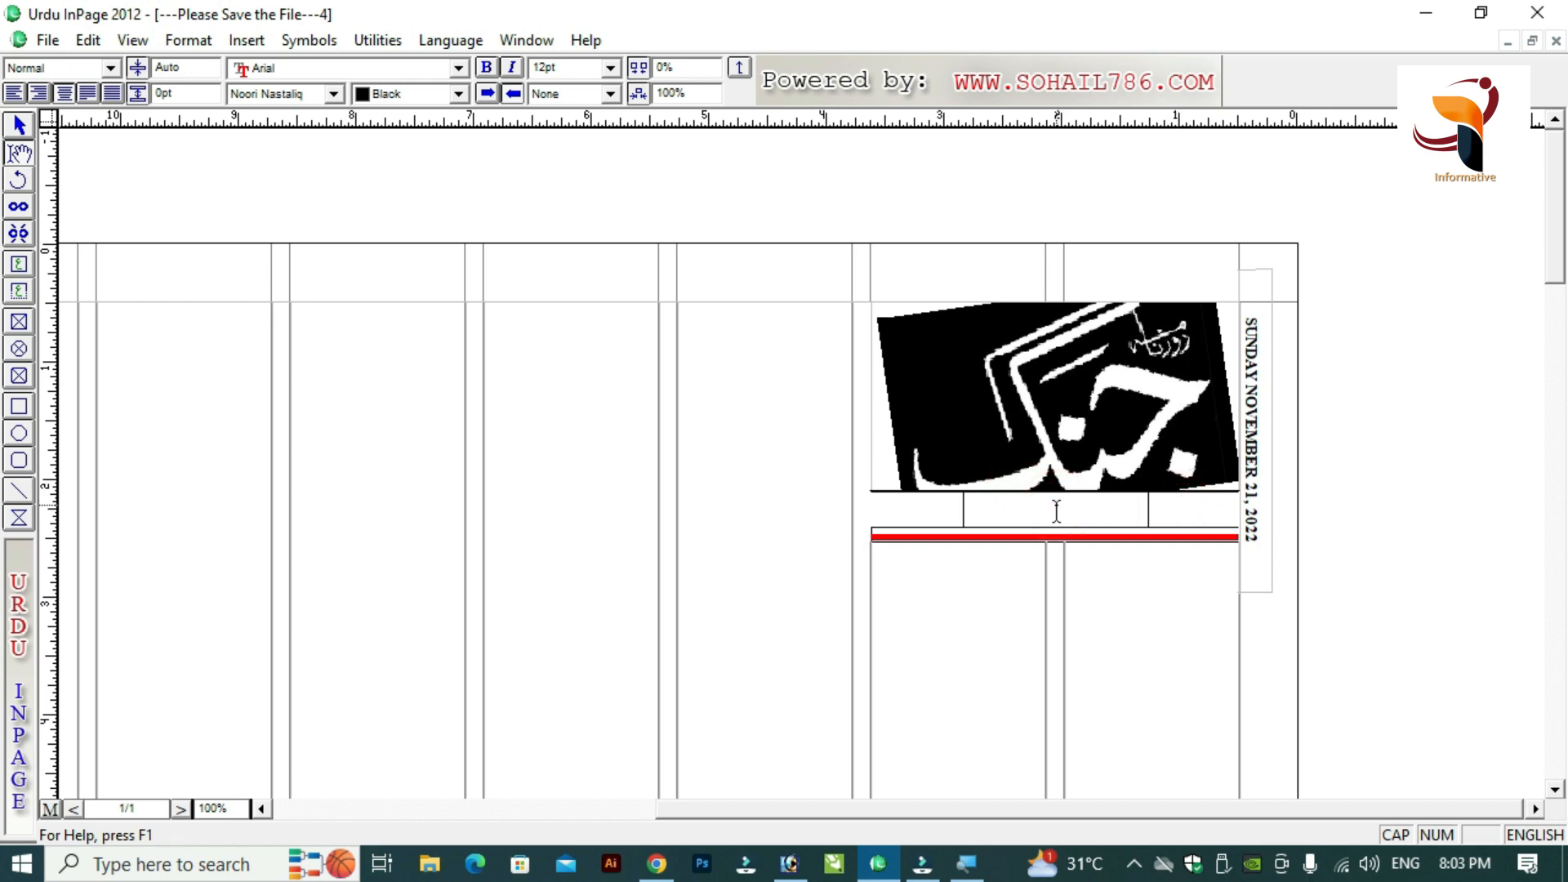
Copy the volume text "جلد 185" from newspaper jang.inp into the right cell of the new table.
key("ctrl+Tab")
left_click_drag(1471, 455, 1411, 455)
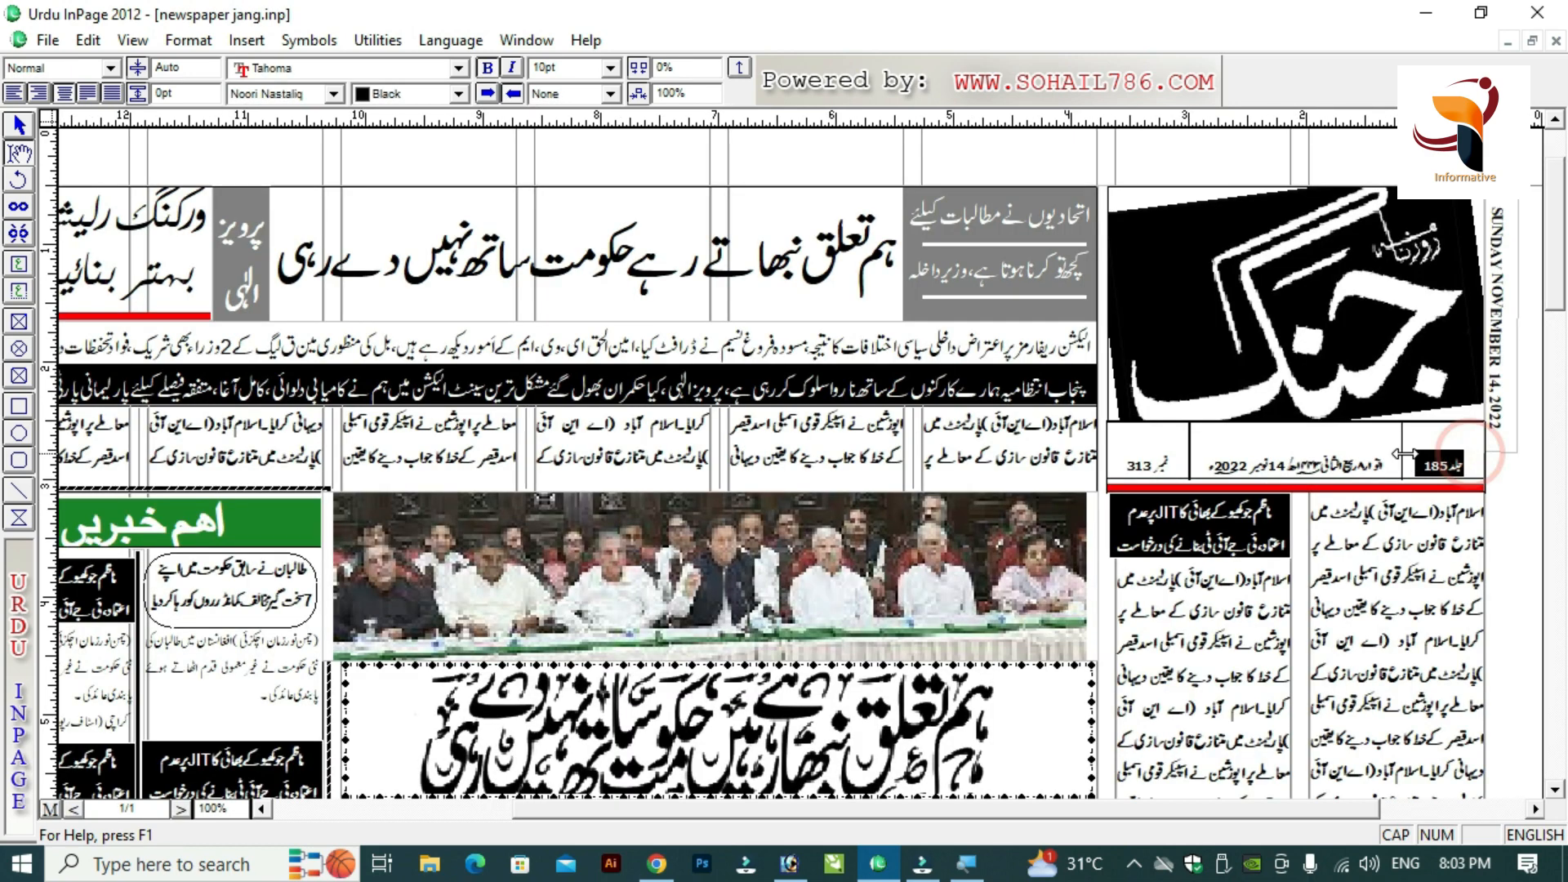
key("ctrl+Tab")
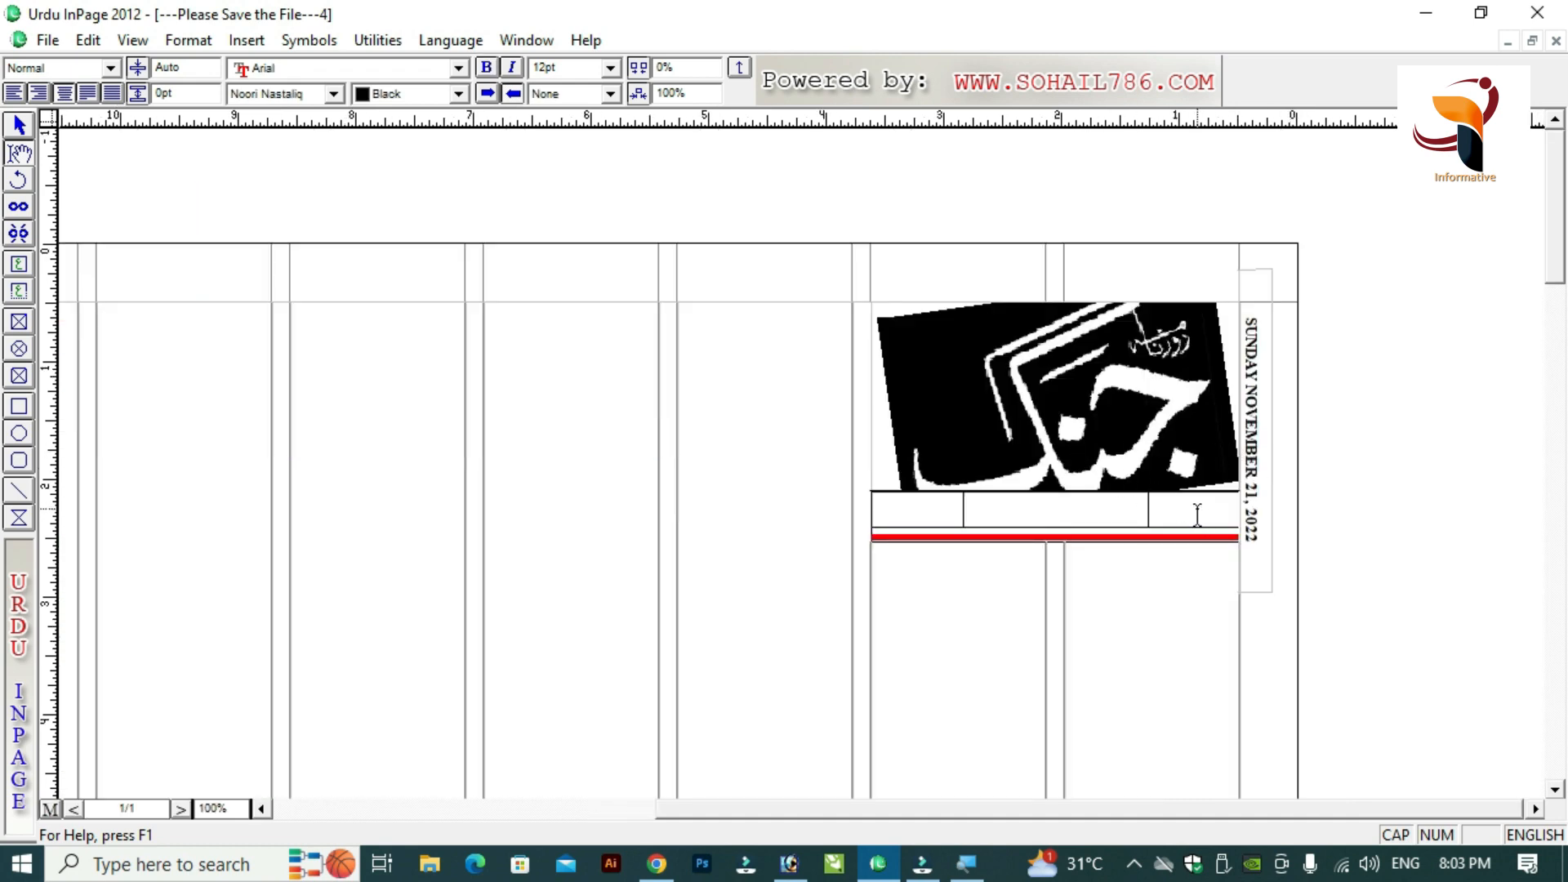
left_click(1197, 513)
key("ctrl+v")
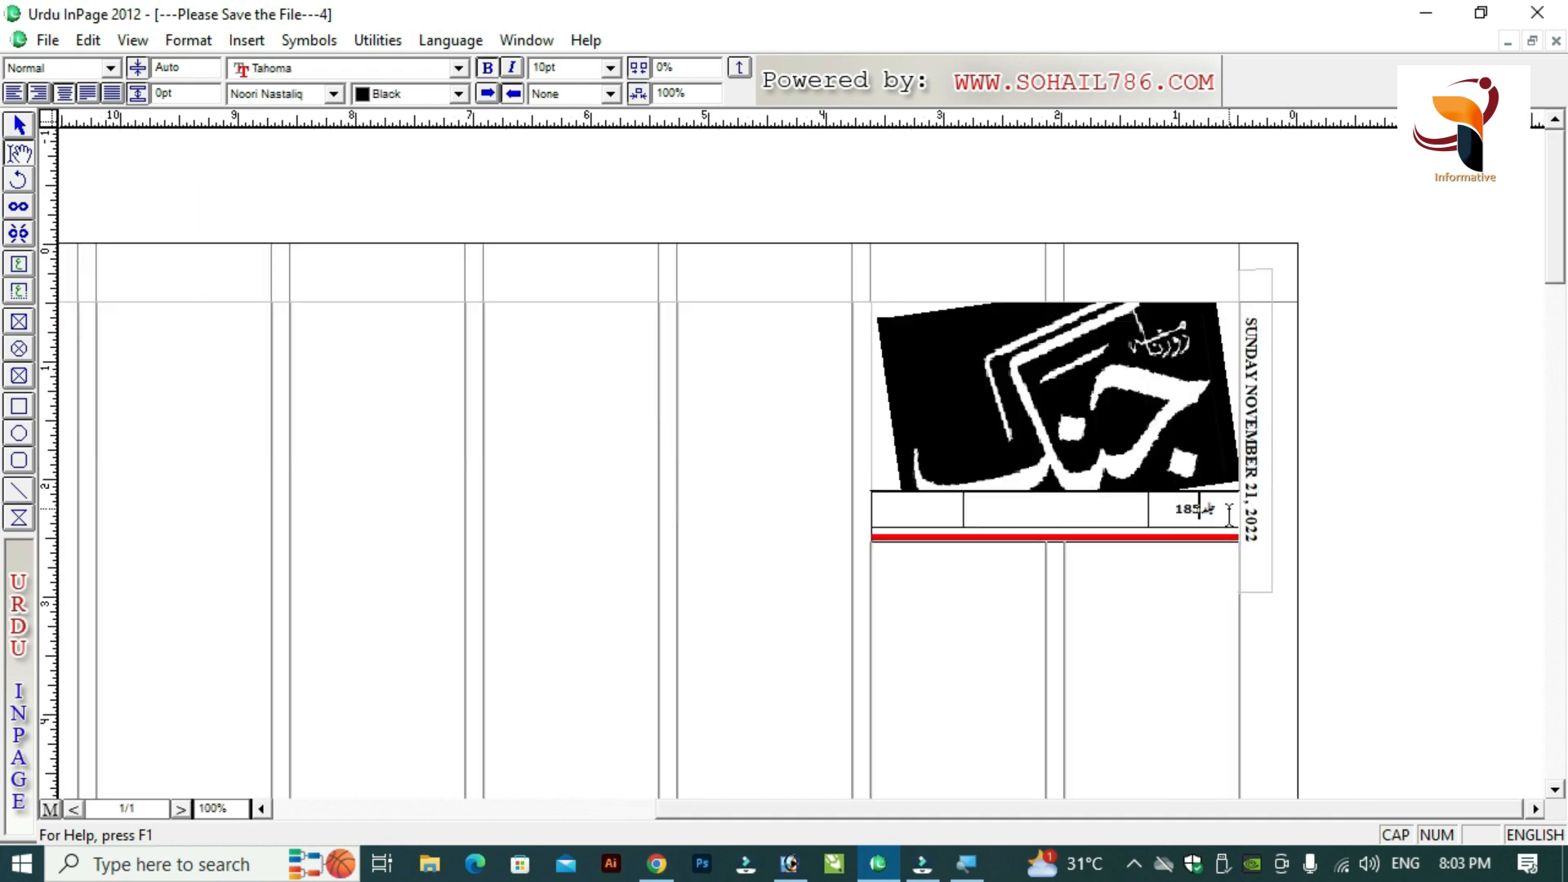
Copy the date line and the issue text "نمبر 313" from newspaper jang.inp into the new table's middle and left cells.
key("ctrl+Tab")
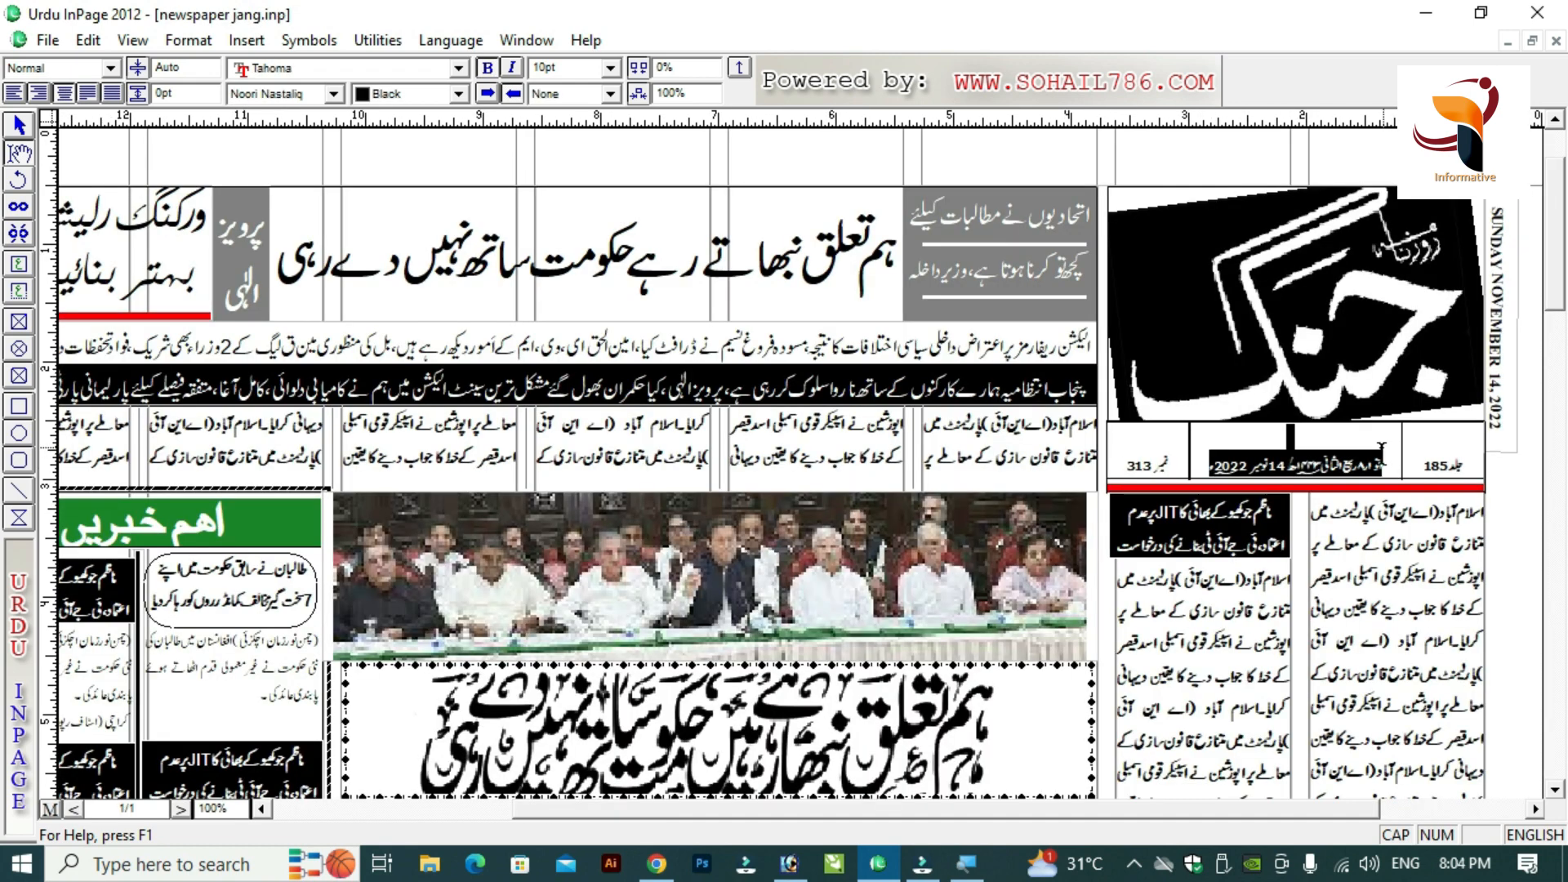
key("ctrl+Tab")
key("ctrl+Tab")
double_click(1174, 461)
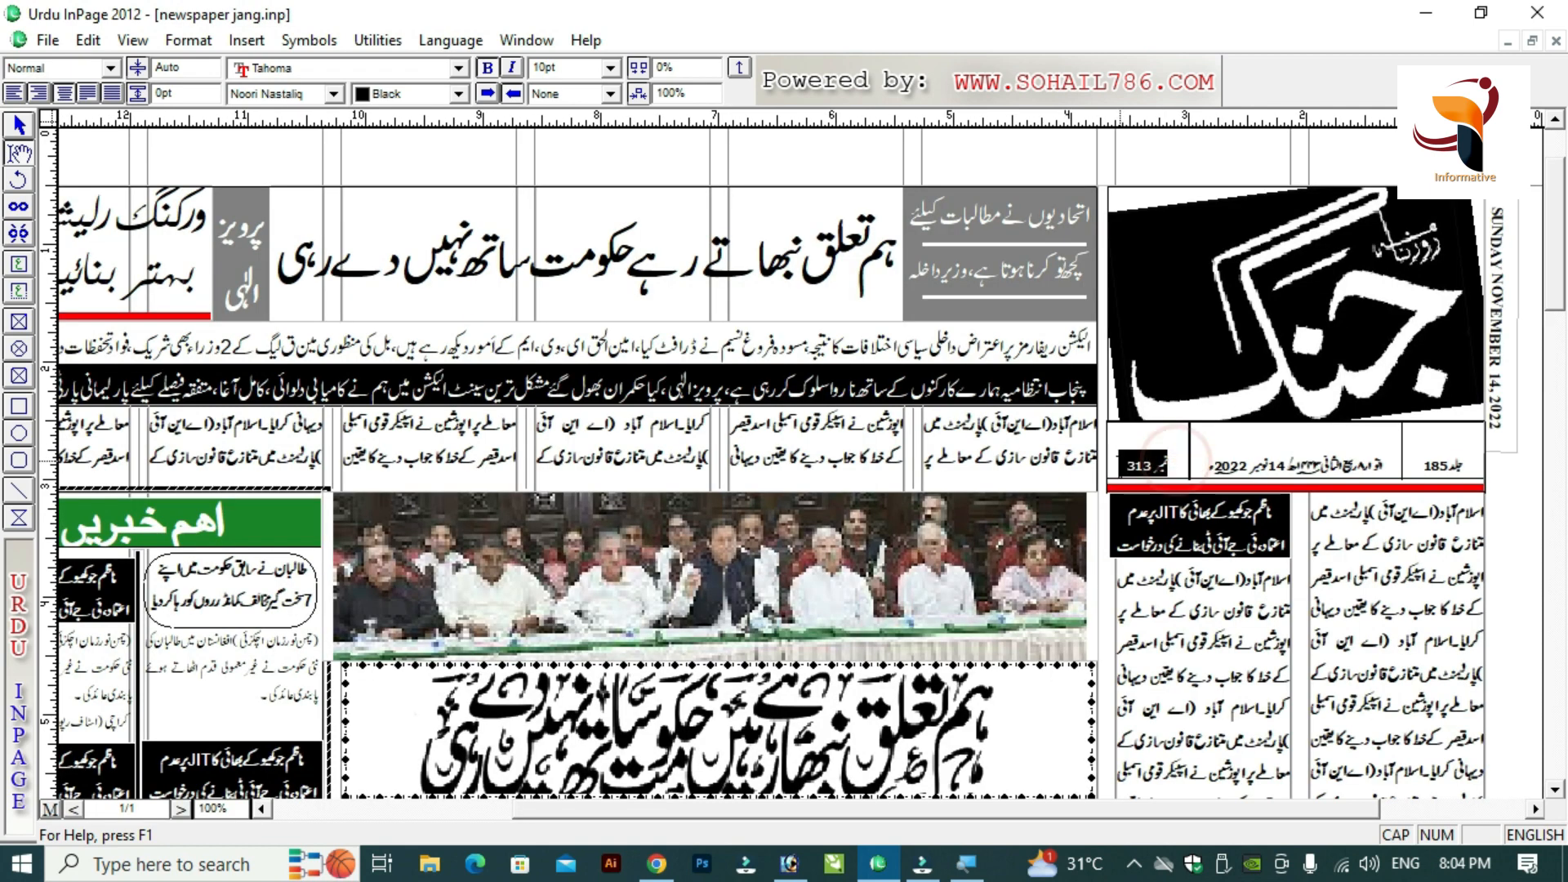
key("ctrl+Tab")
left_click(923, 513)
key("ctrl+v")
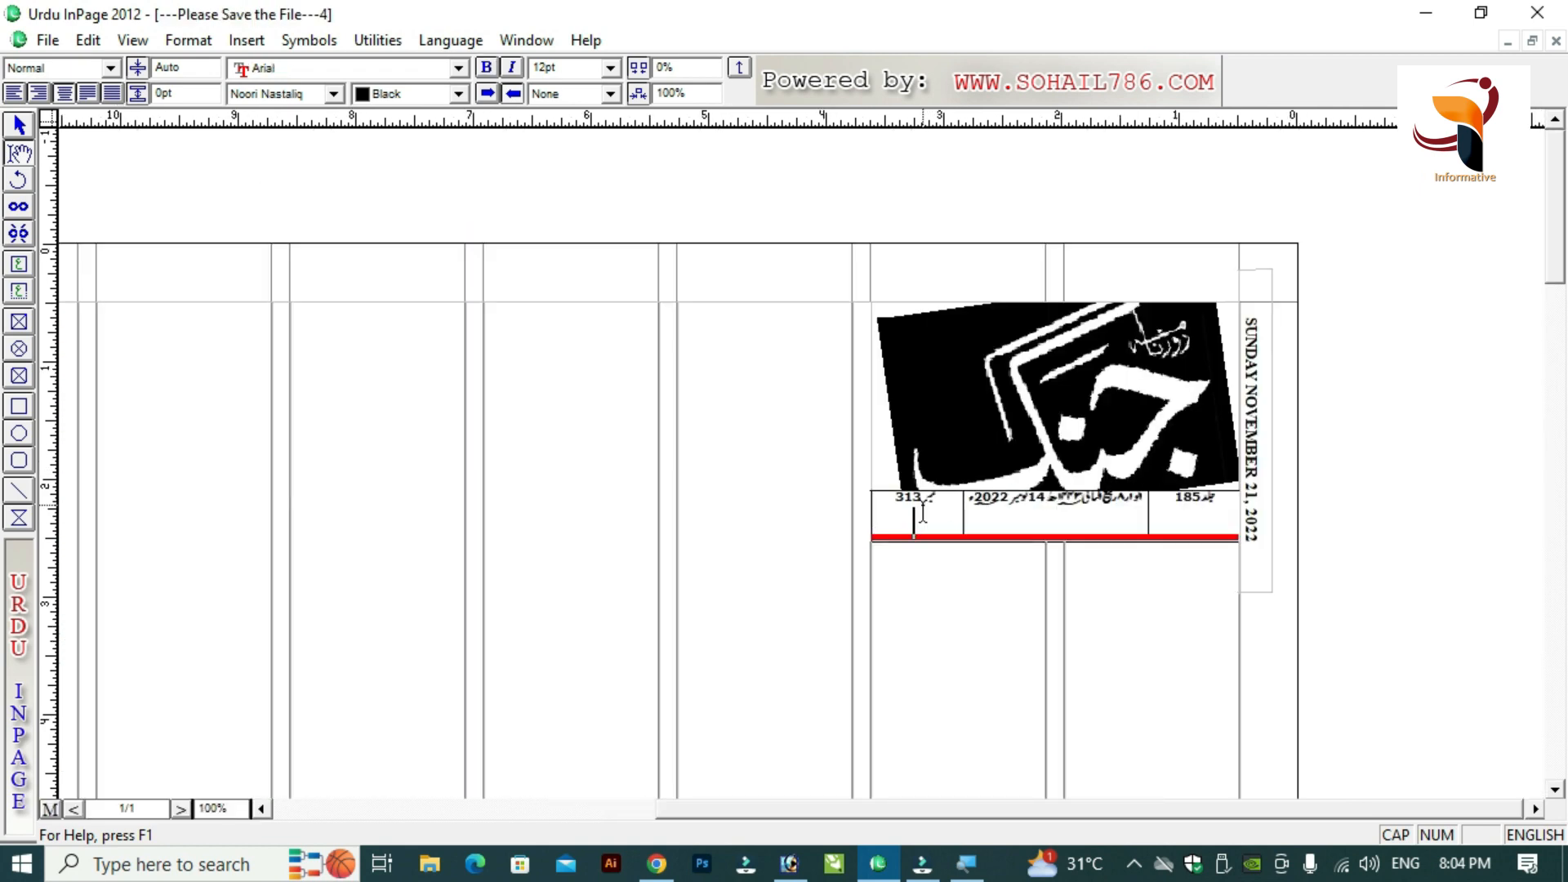
Remove the extra blank line beneath the issue text in the table's left cell.
left_click(923, 513)
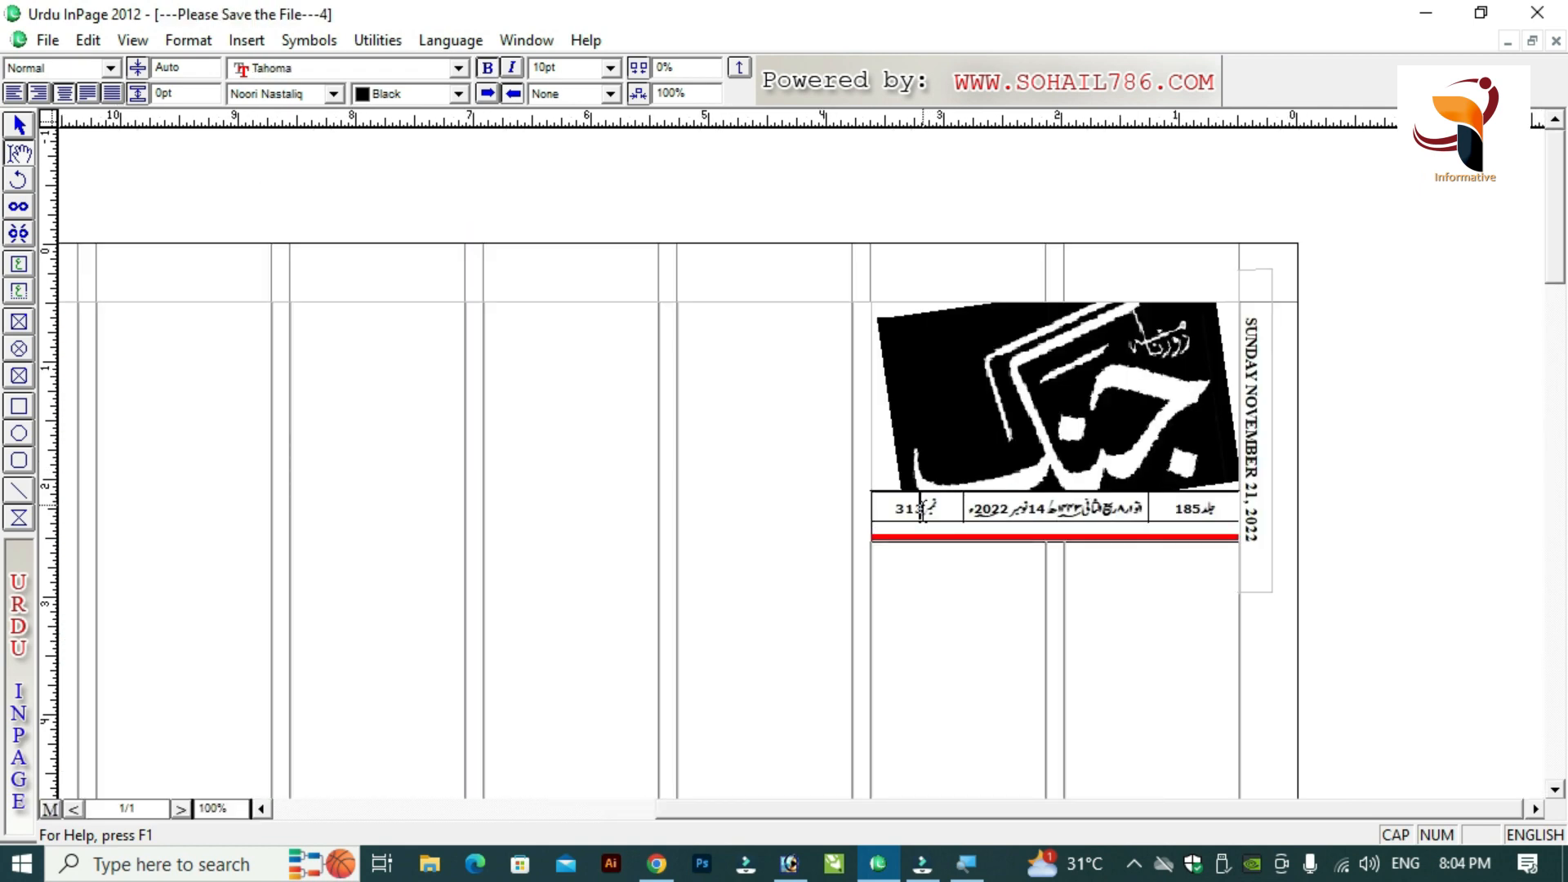
left_click(1161, 531)
key("F6")
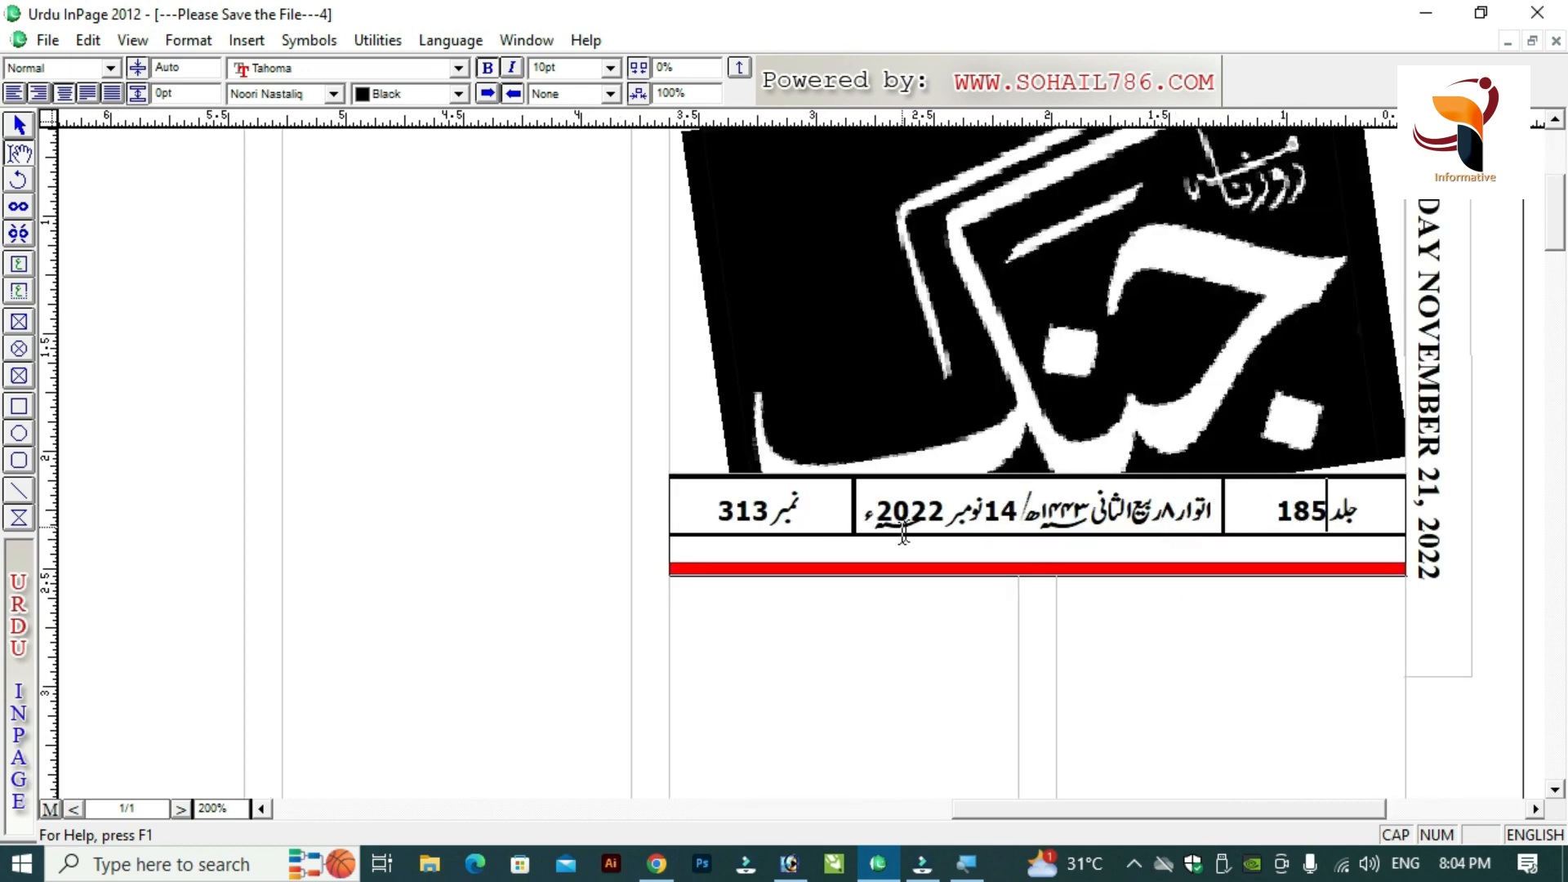
key("F4")
Examine the headline strip beside the masthead in newspaper jang.inp and compare it with the empty area of the new page.
key("ctrl+Tab")
left_click_drag(838, 816, 645, 817)
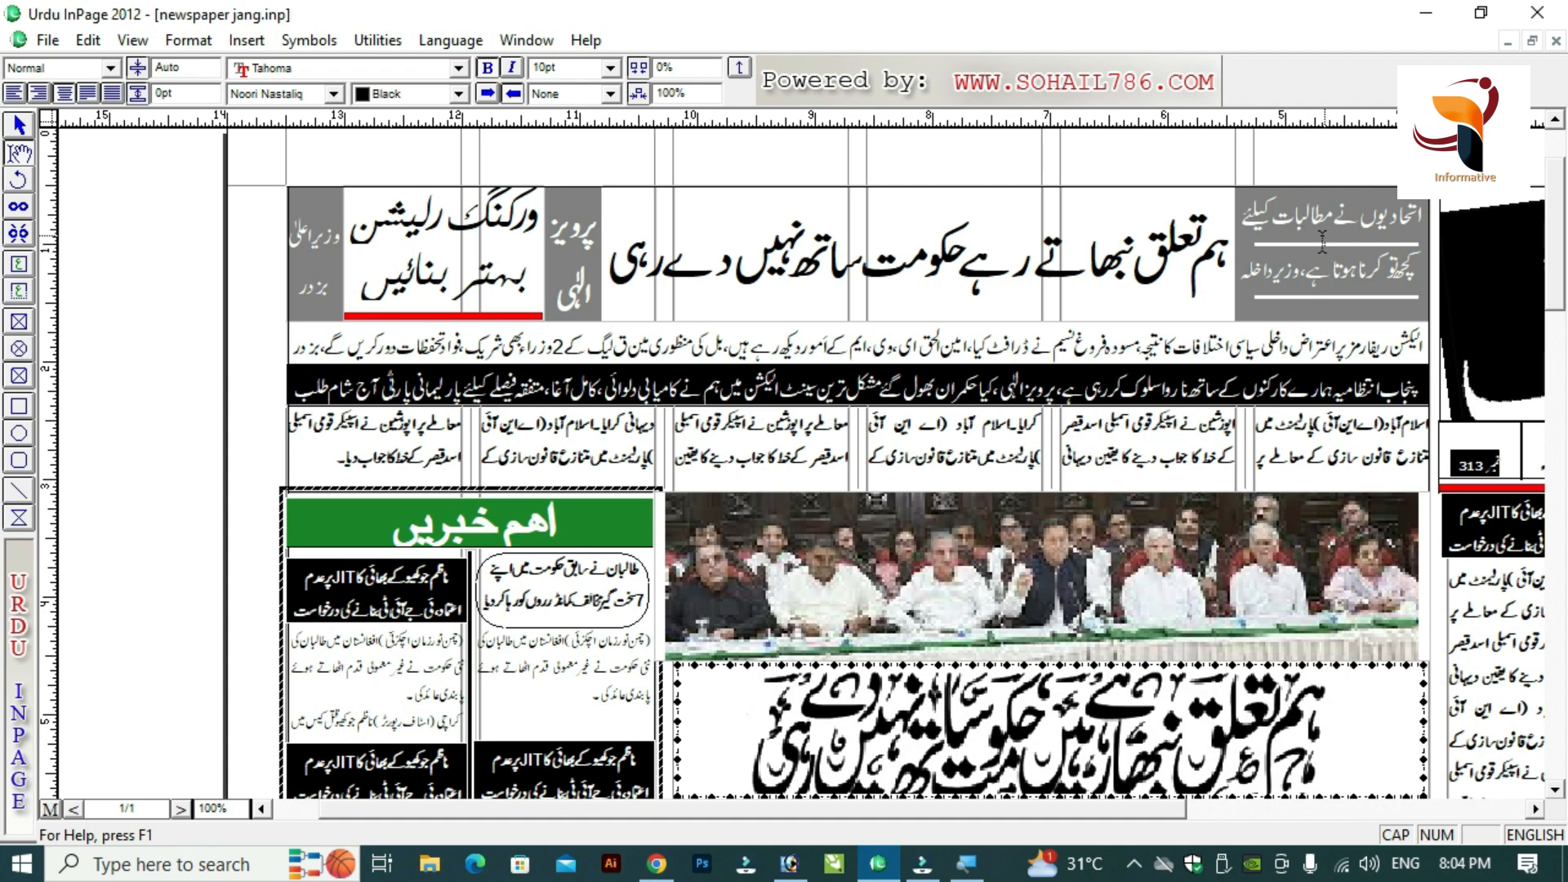
key("ctrl+Tab")
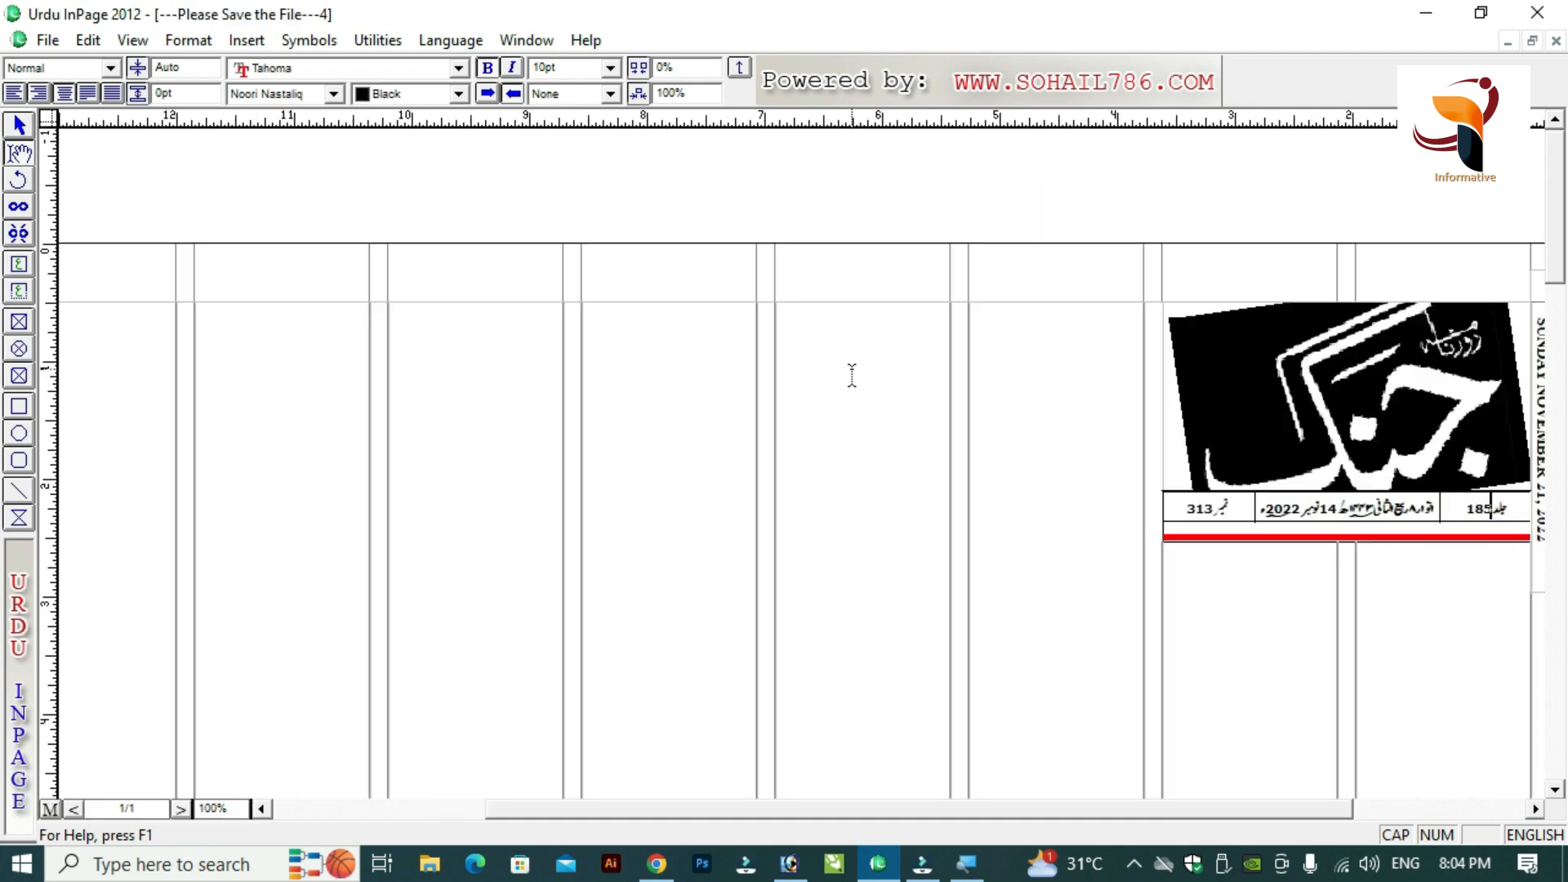
key("F5")
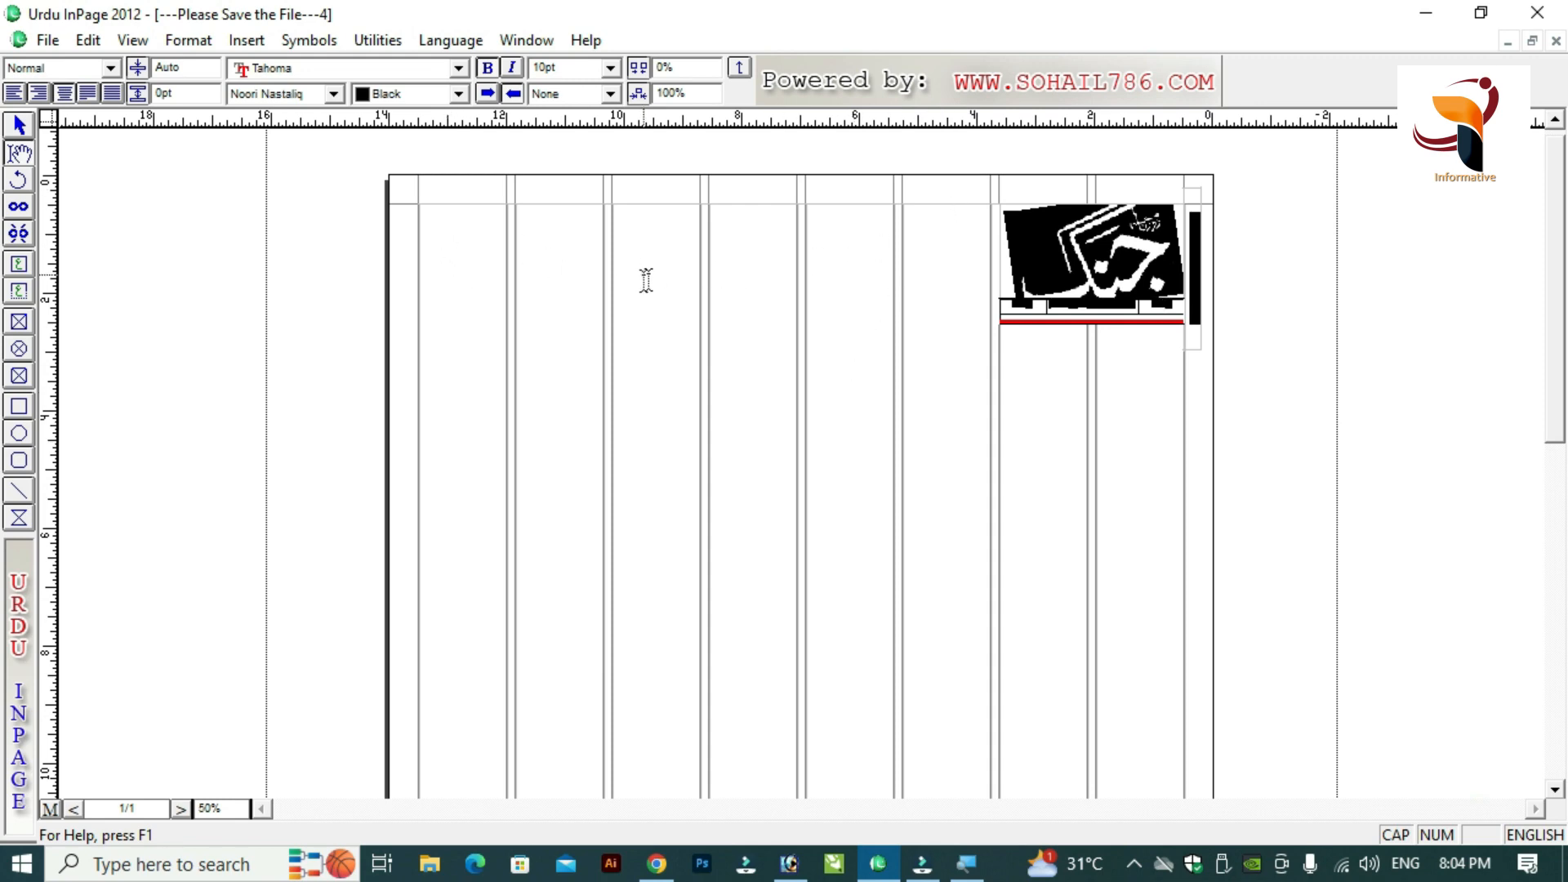
key("ctrl+Tab")
key("F5")
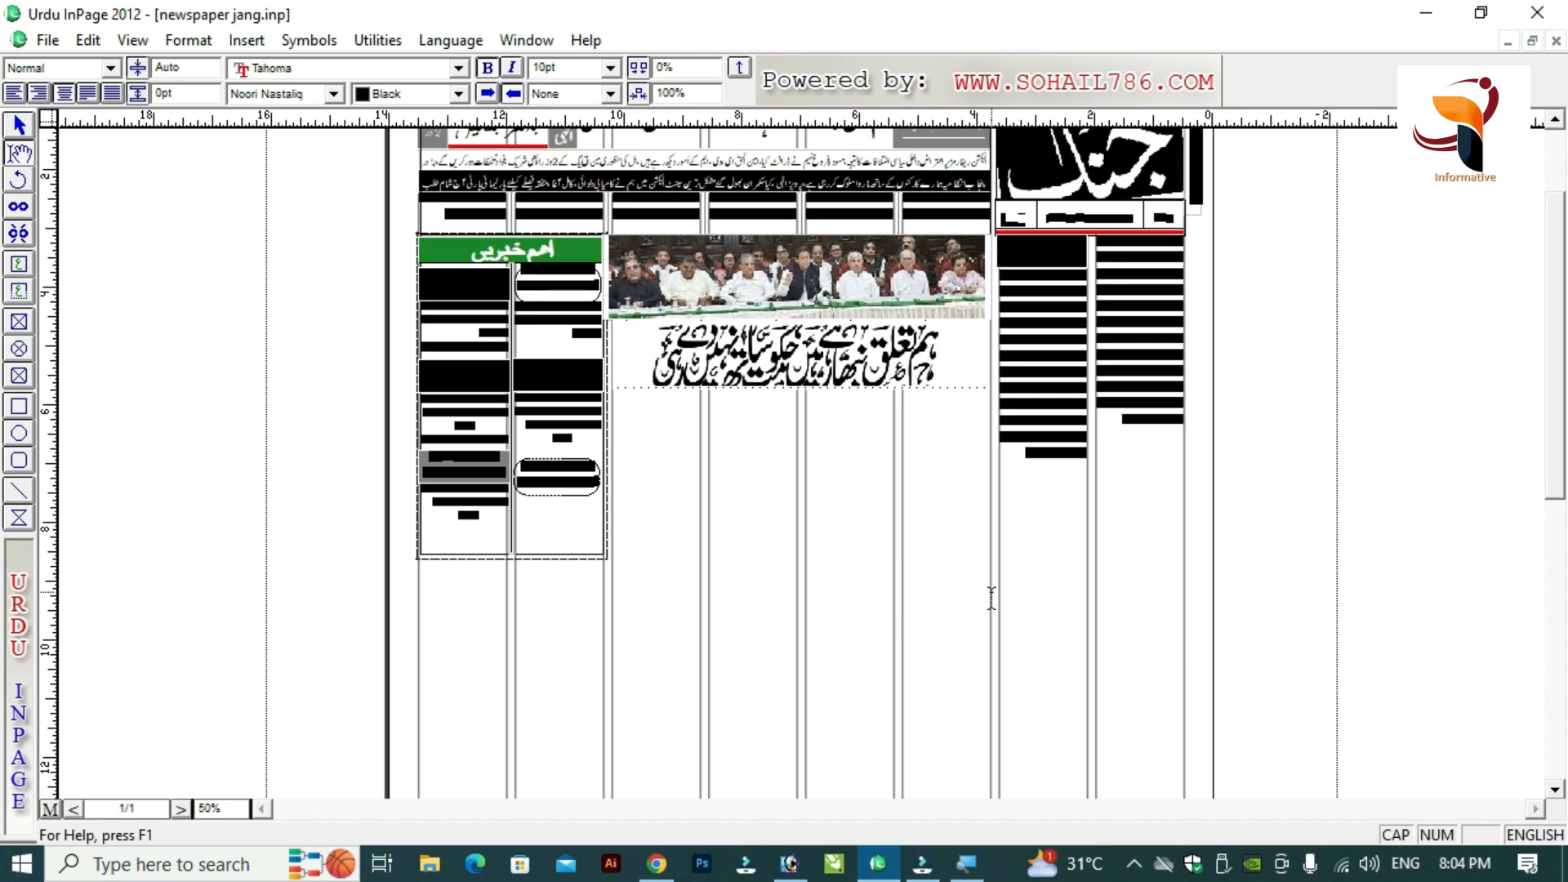
left_click(1555, 120)
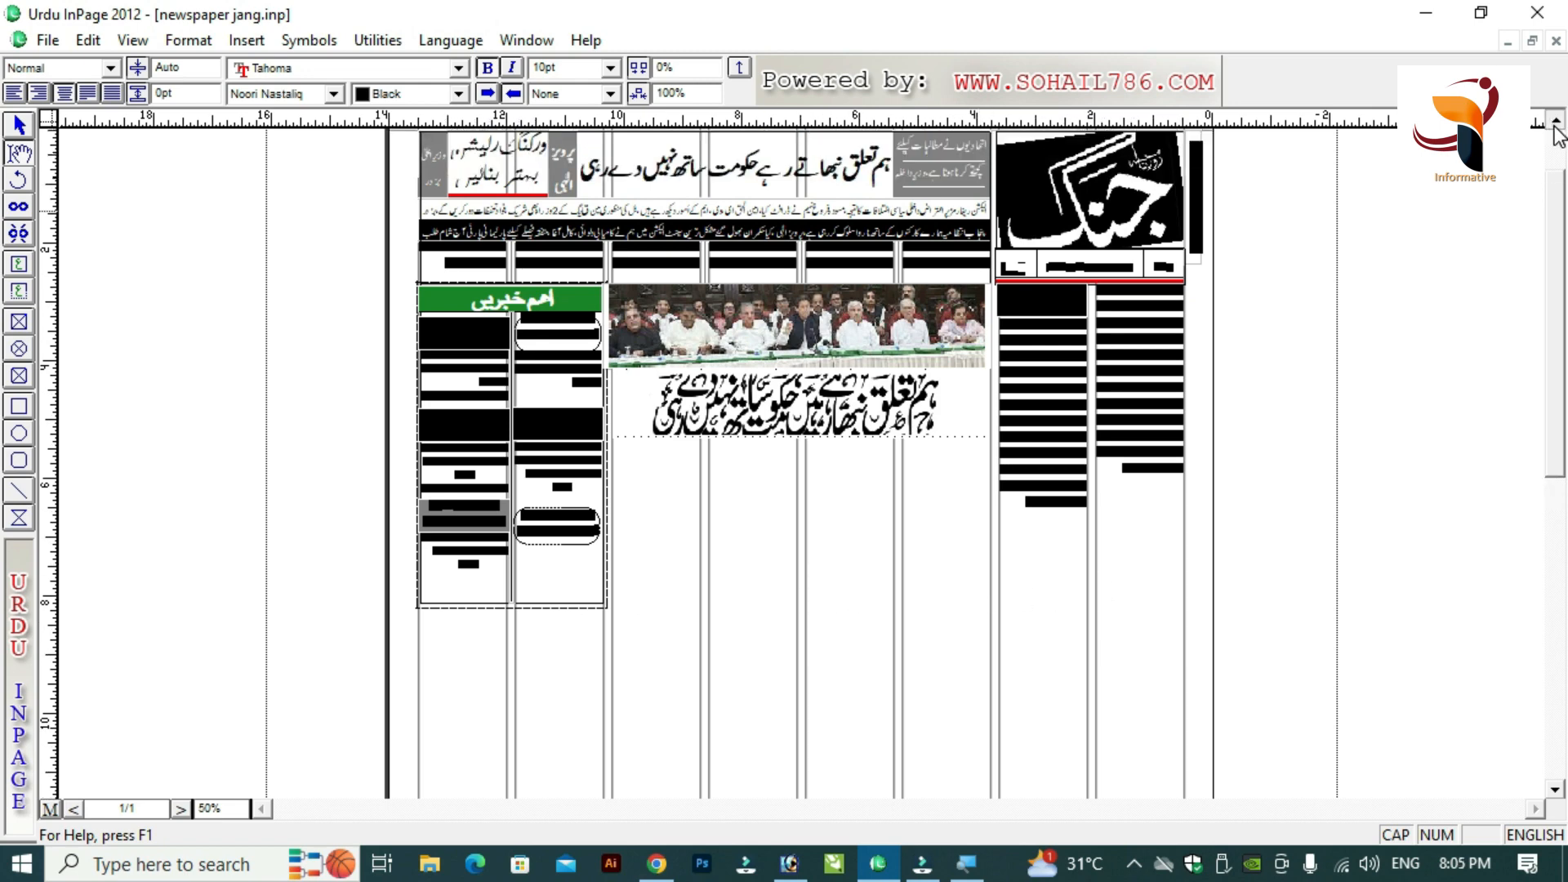
key("ctrl+1")
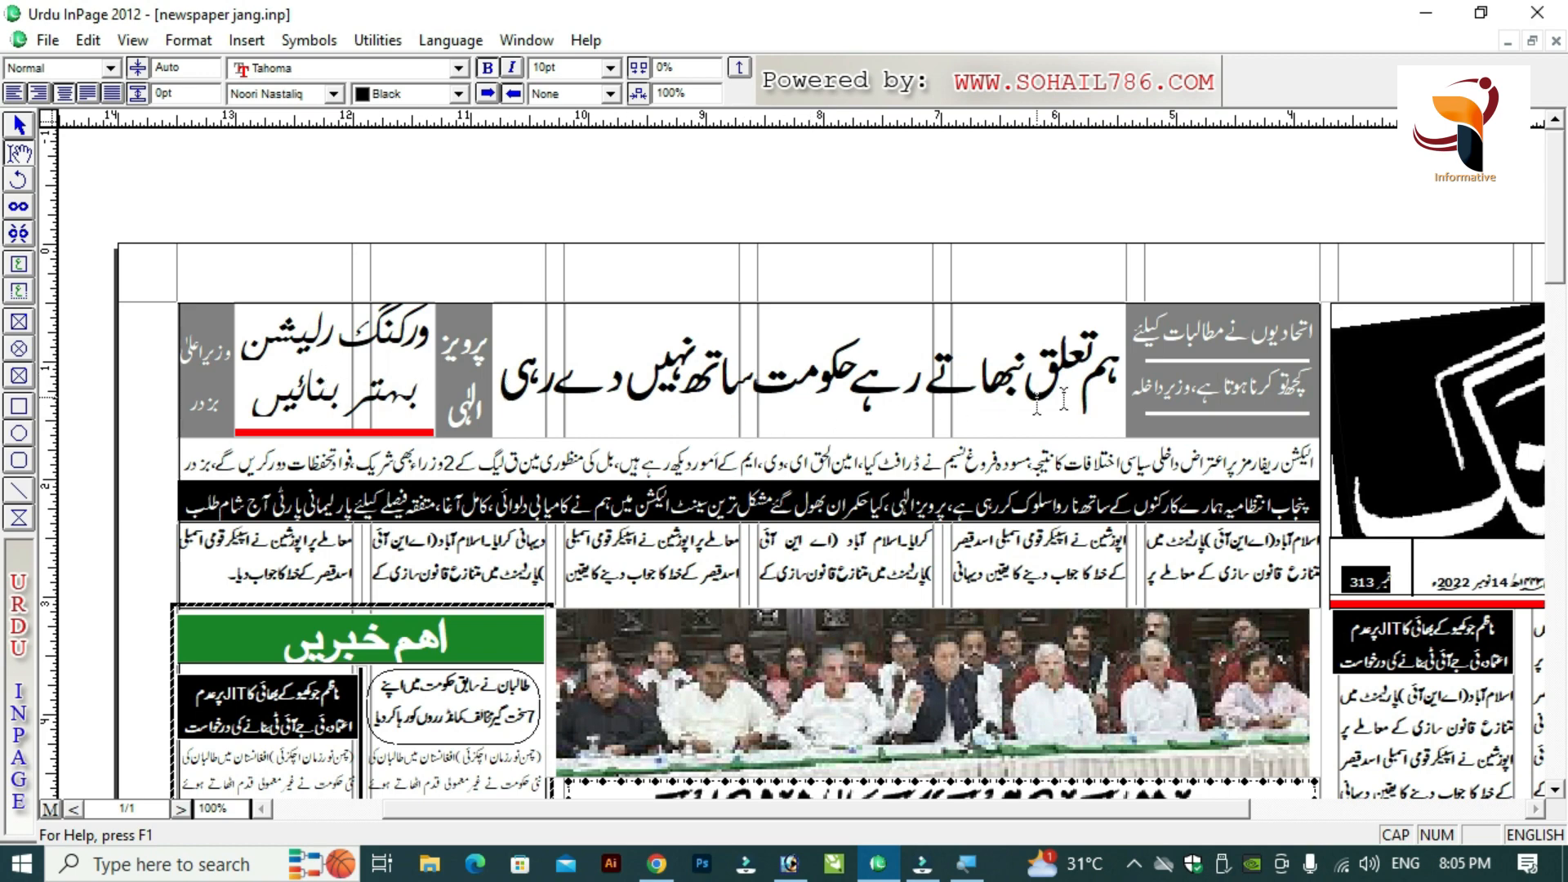
key("ctrl+Tab")
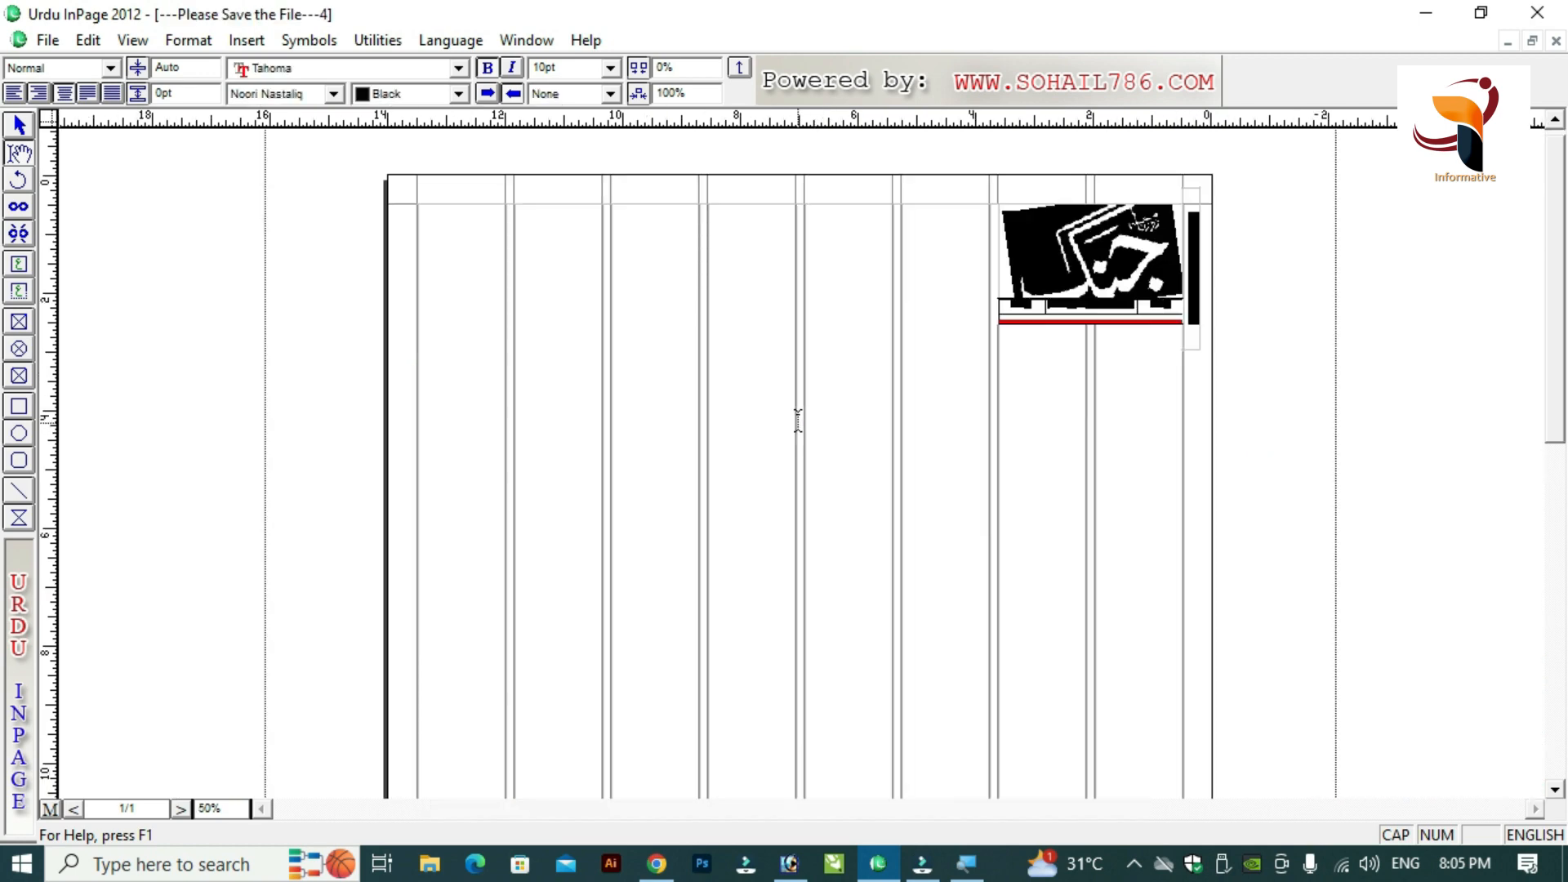
Draw a text box about 9.7" wide and 1.12" high across the six columns beside the logo, starting at the top margin.
left_click(795, 247)
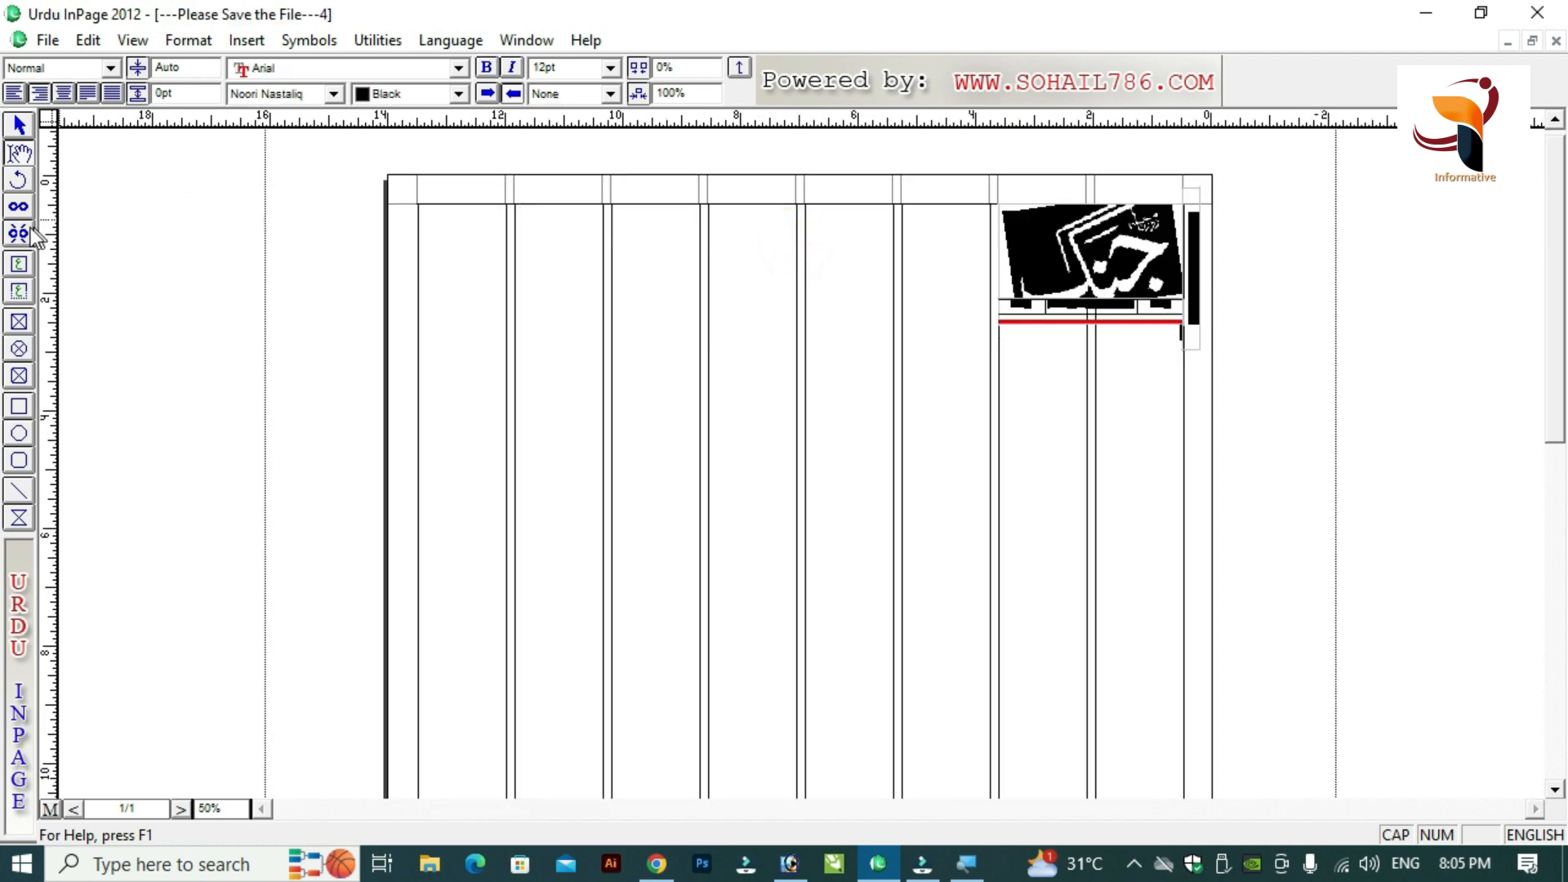
left_click(18, 263)
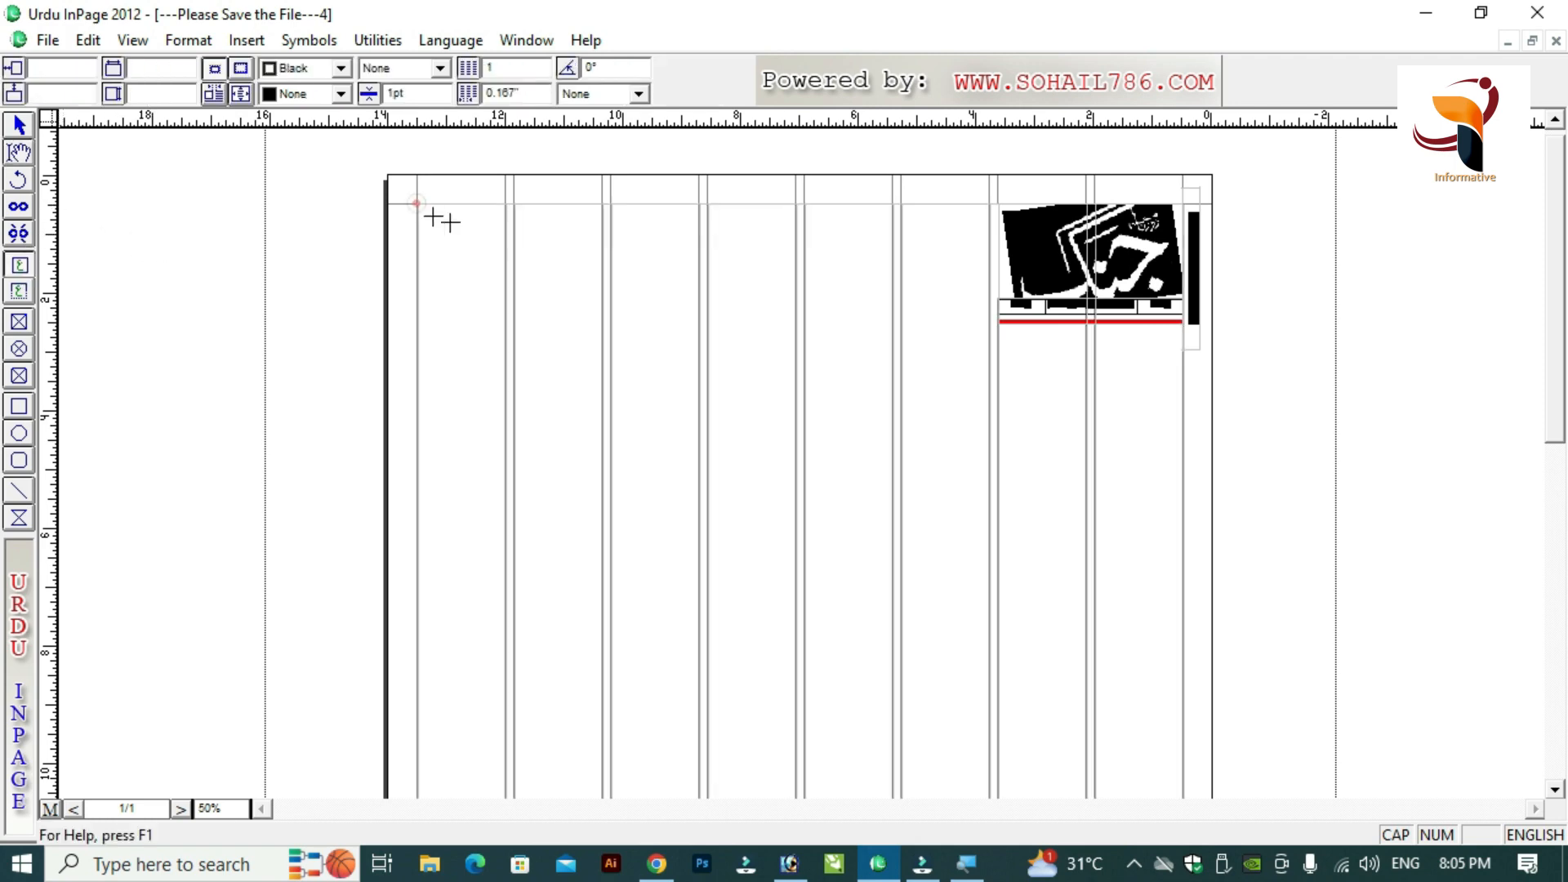
left_click_drag(417, 203, 990, 272)
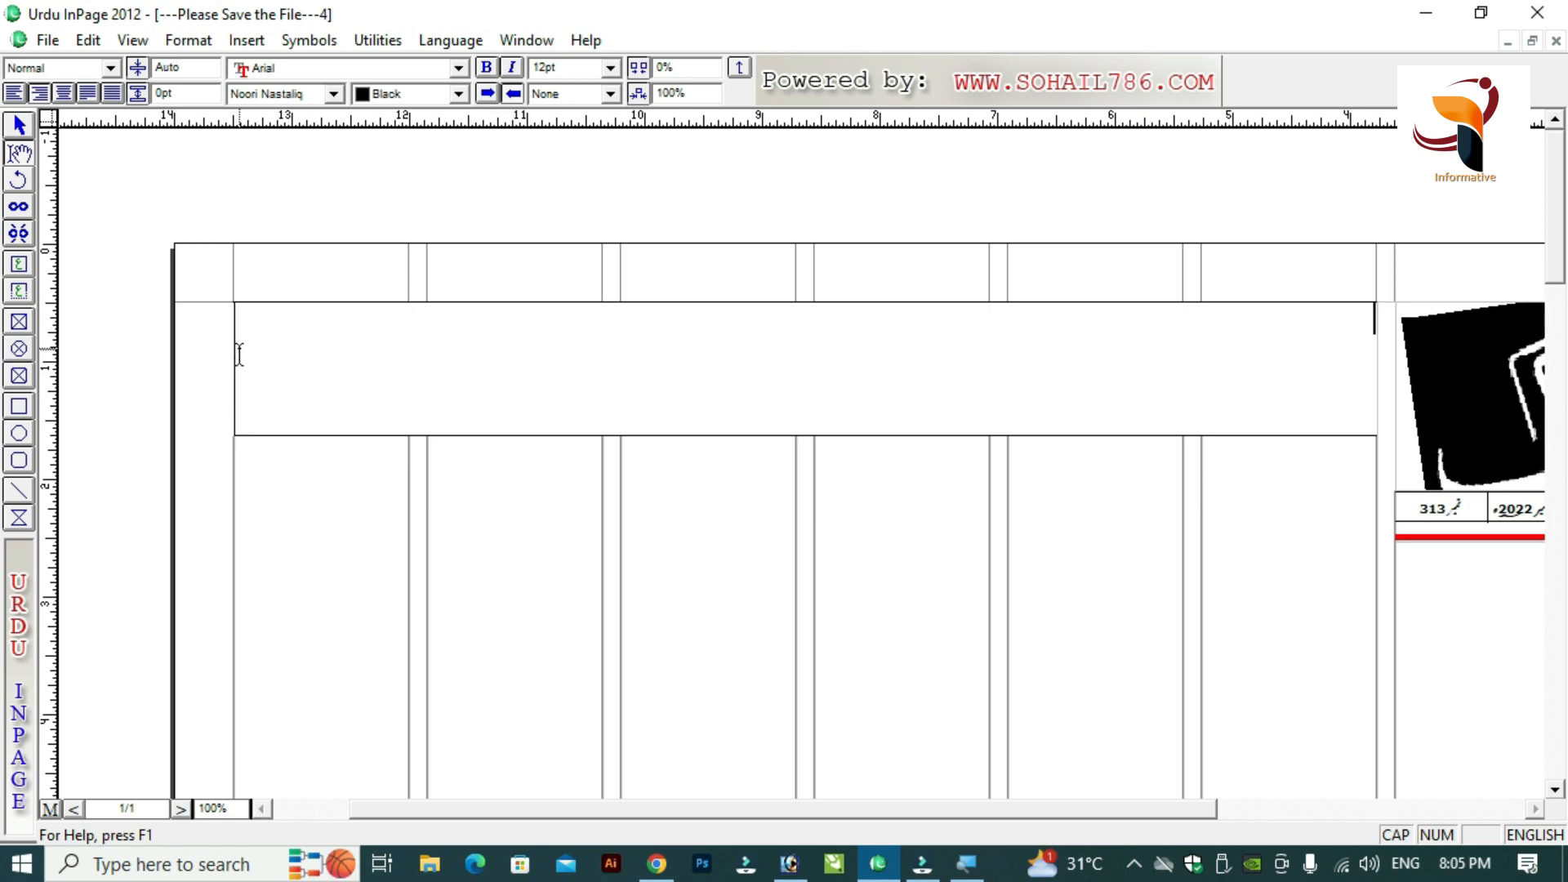
left_click(19, 125)
left_click(424, 378)
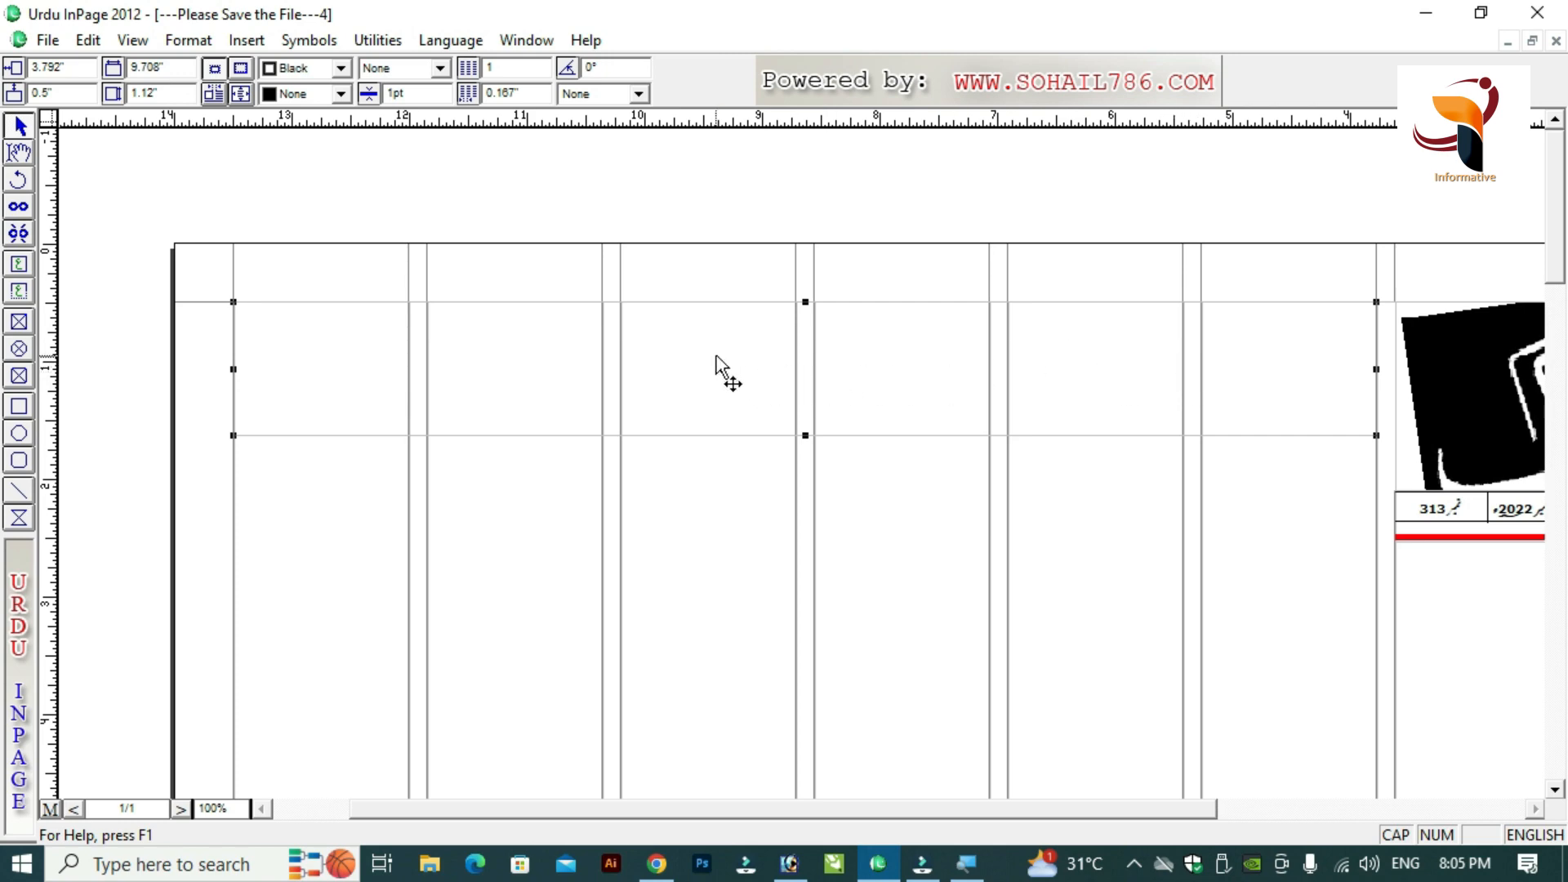
Narrow the headline text box to about 1.65" beside the logo and fill it with Gray.
left_click(345, 320)
key("ctrl+v")
left_click(357, 374)
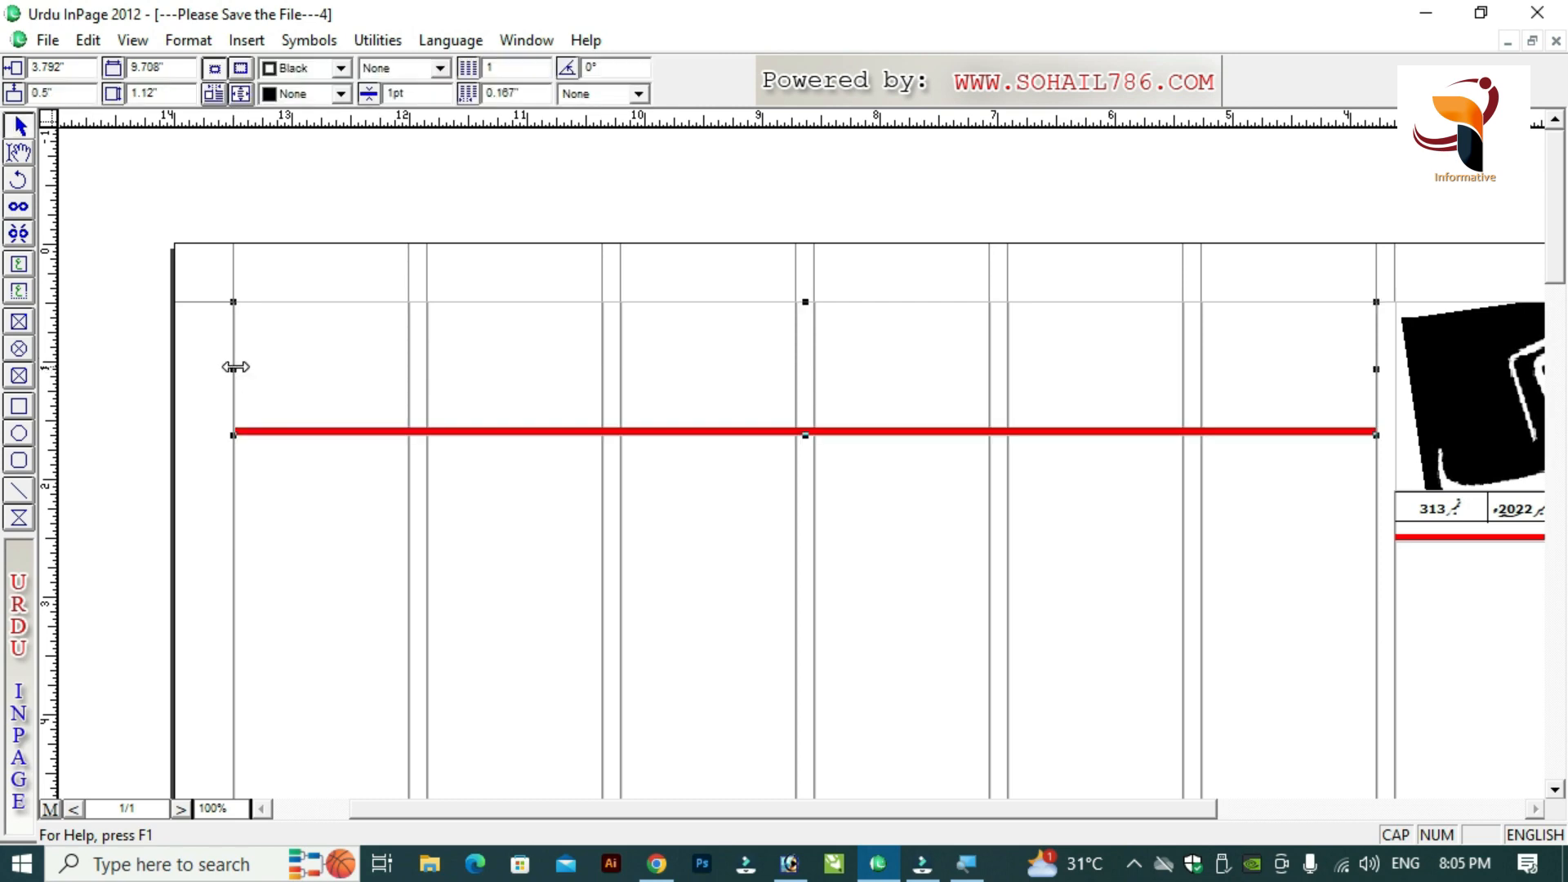
left_click_drag(235, 367, 1182, 370)
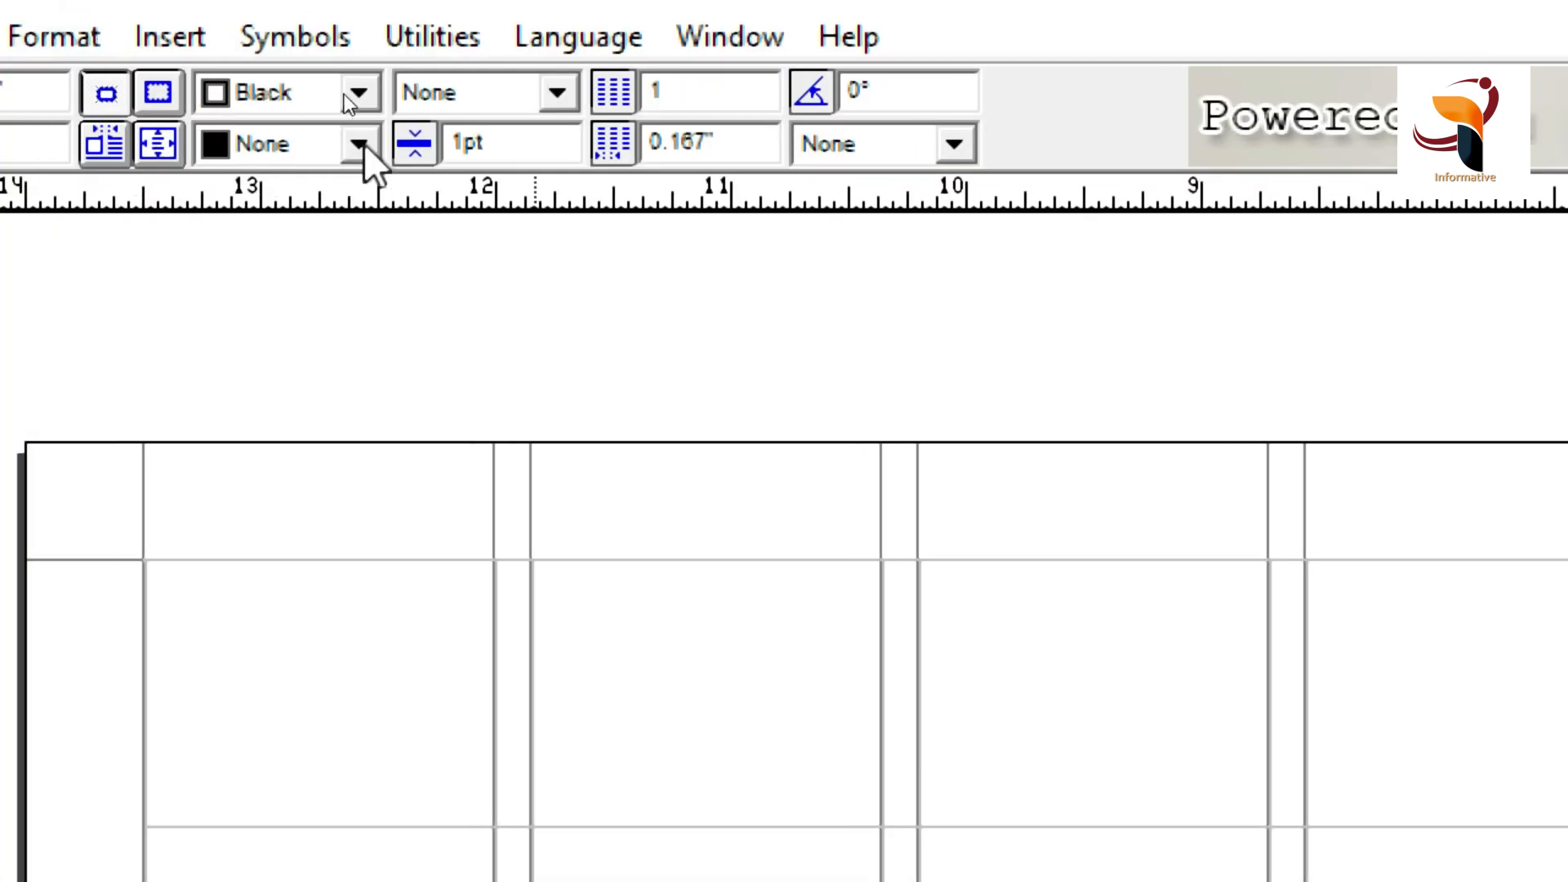
left_click(359, 145)
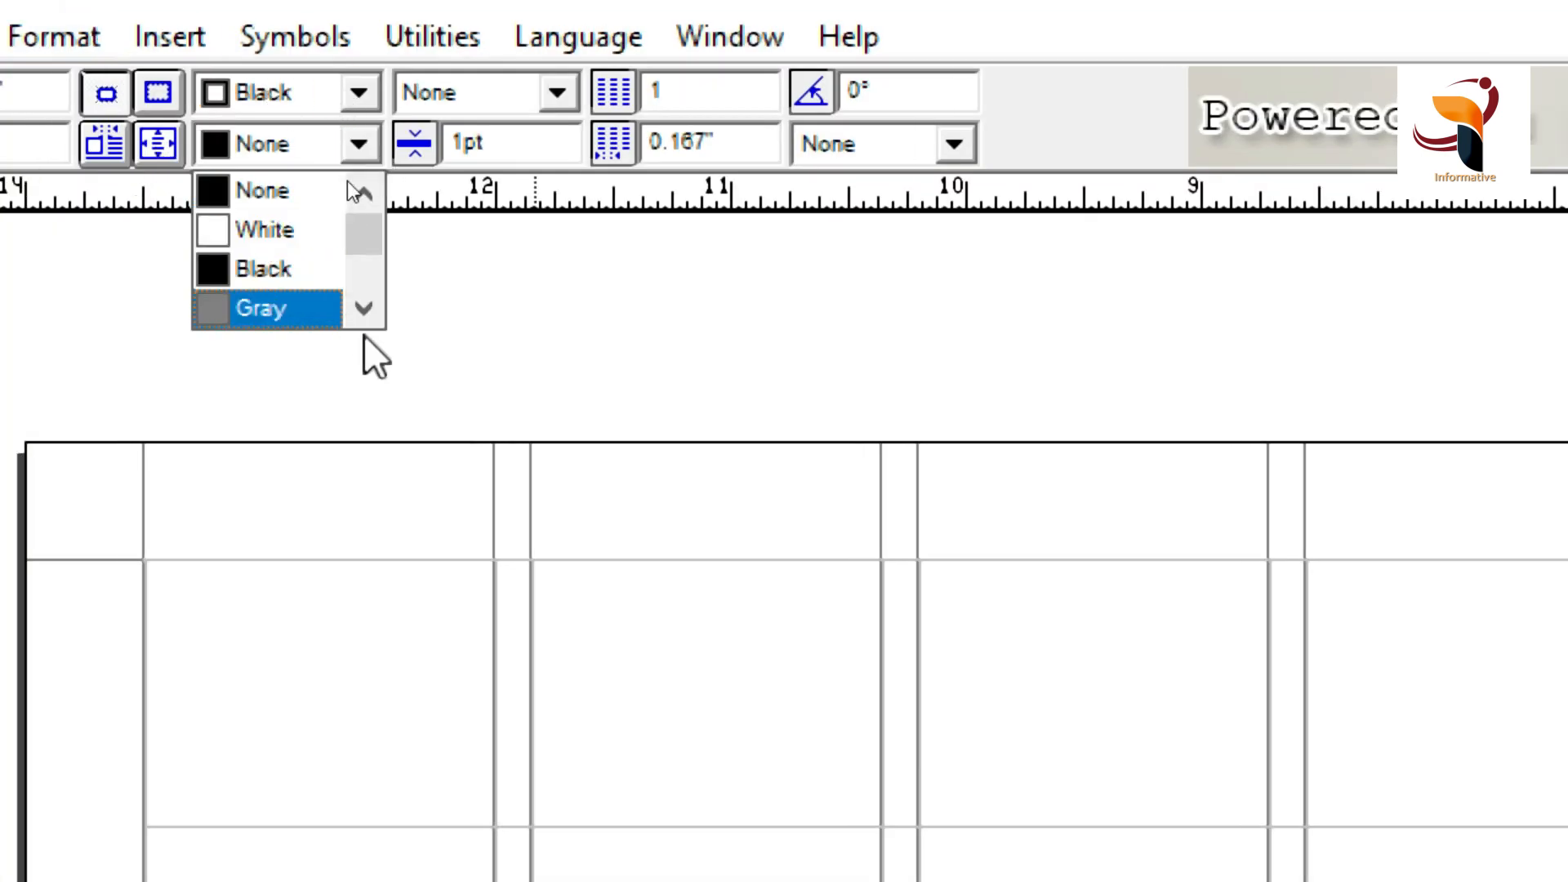
left_click(276, 307)
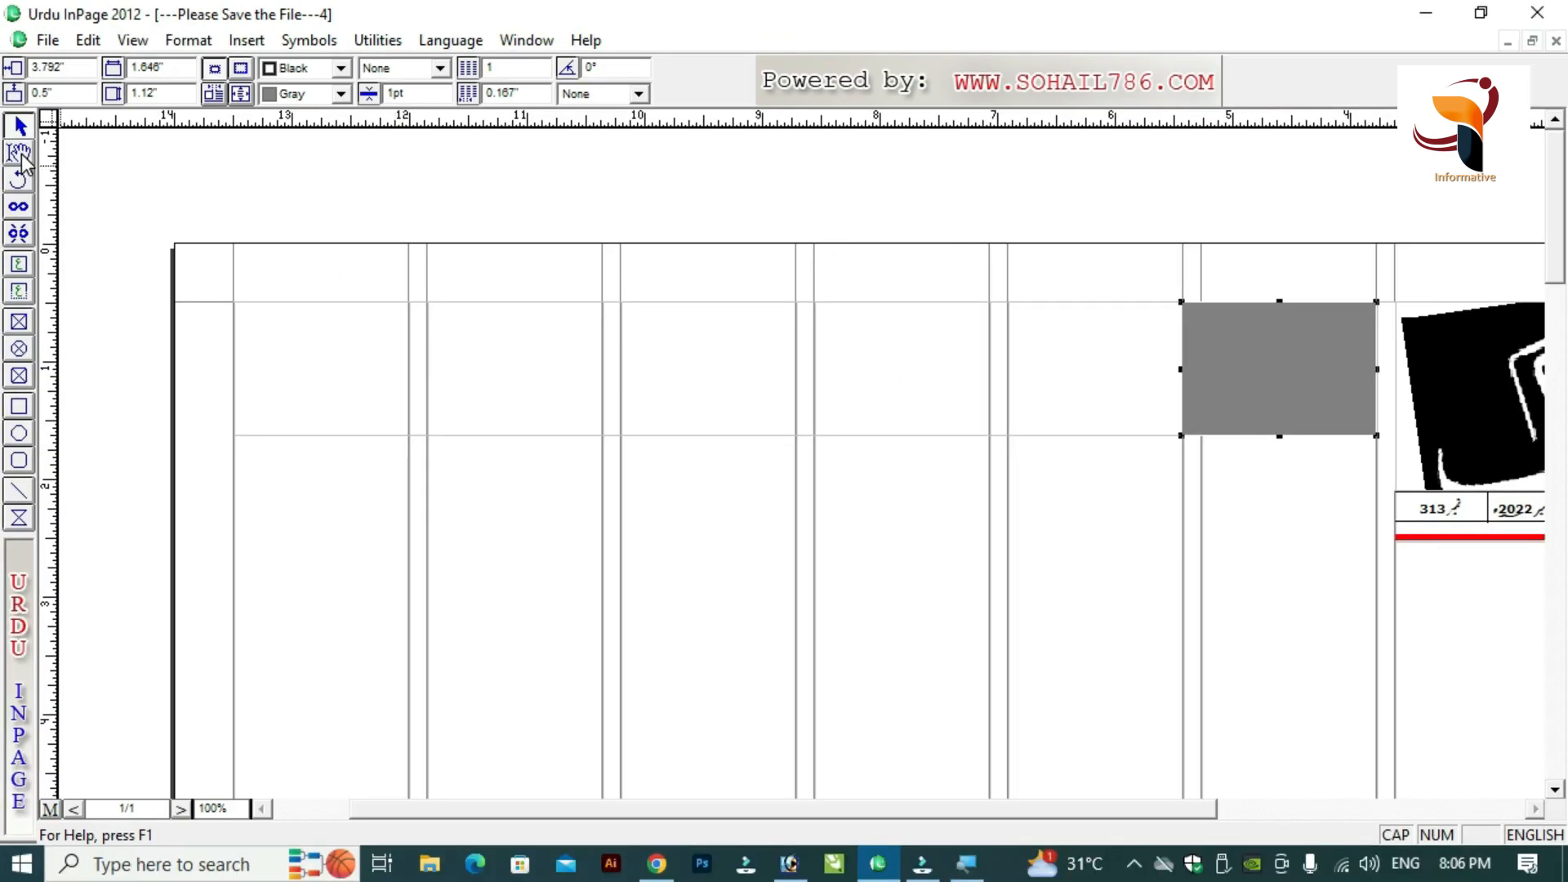
Enter placeholder Urdu text in the gray box and set its colour to White.
left_click(19, 152)
left_click(1306, 357)
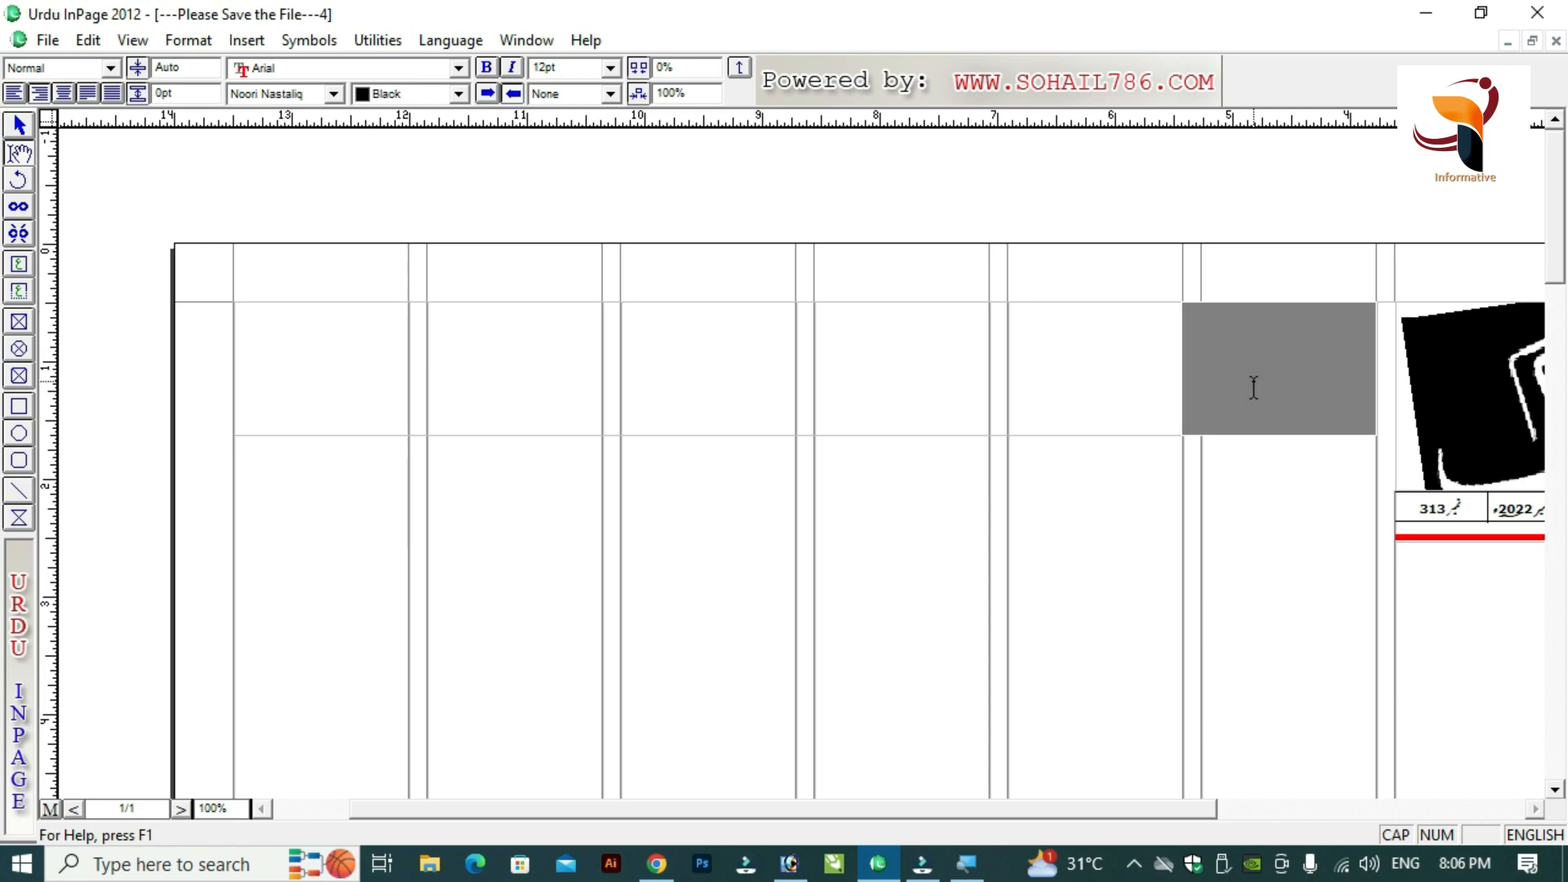
type("SDSDSDSD")
key("ctrl+space")
key("ctrl+a")
type("صڈصڈ")
key("ctrl+a")
left_click(459, 95)
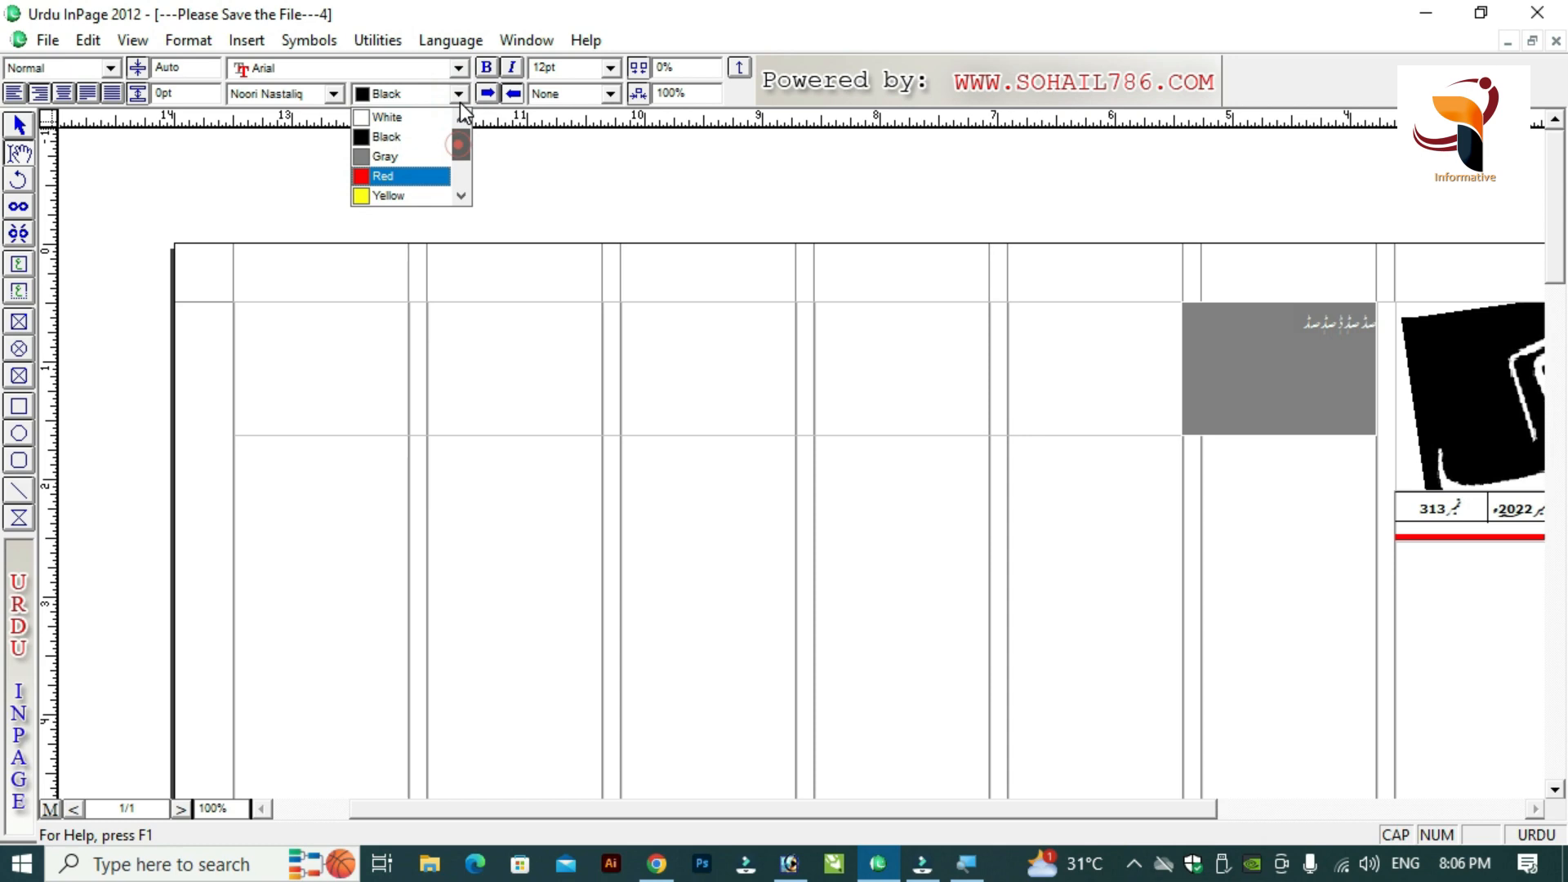
left_click(406, 115)
left_click(1254, 330)
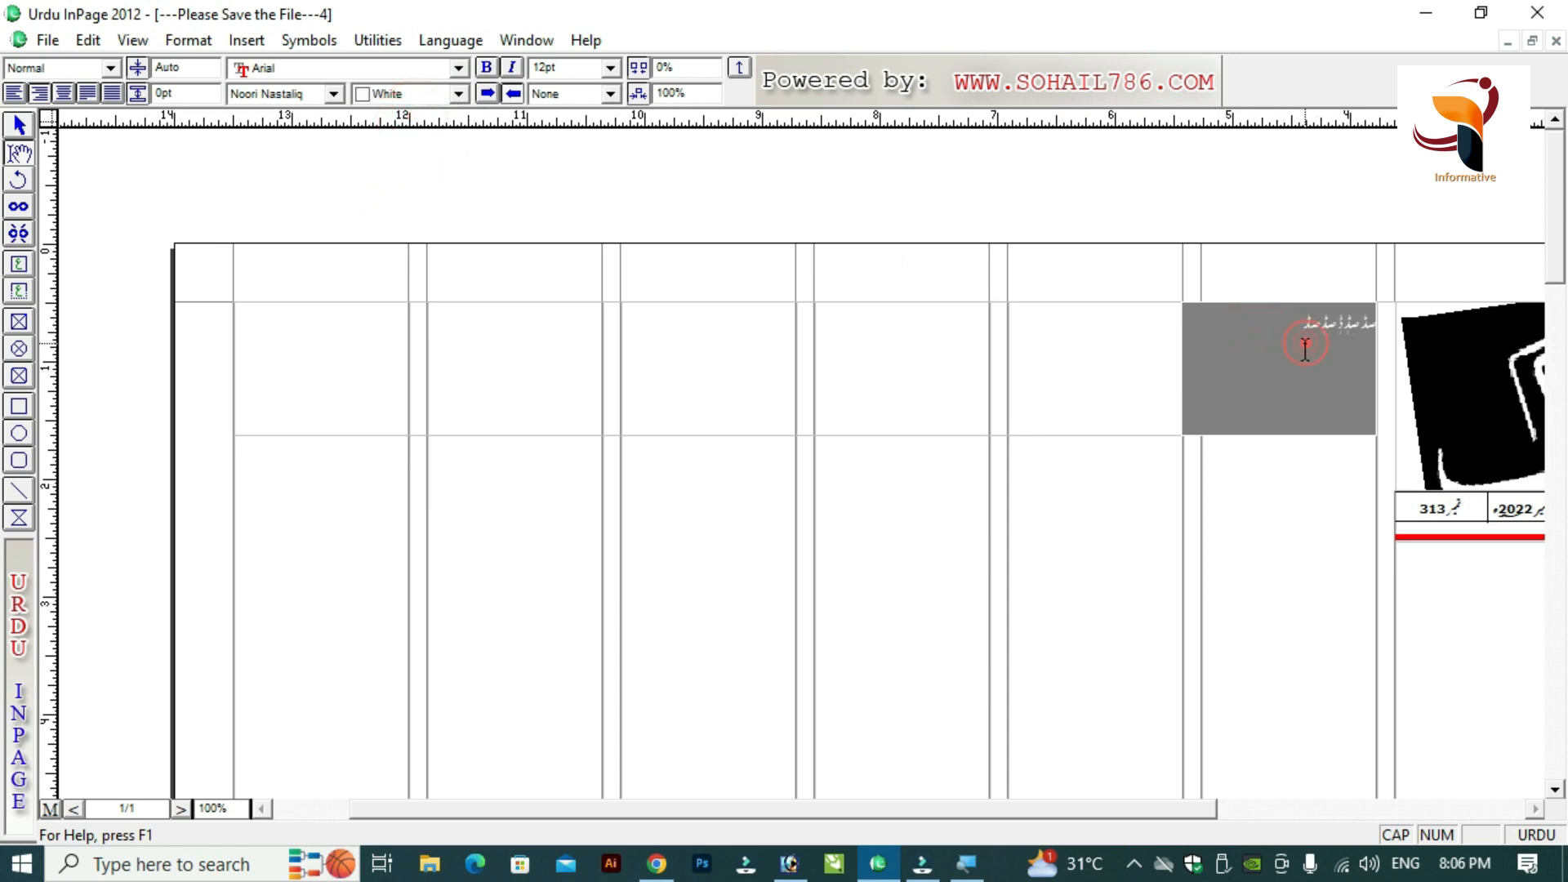
Replace the gray box's placeholder with the white text "اتحادیوں نے مطالبات کیلئے کچھ تو کرنا ہوتا ہے، وزیر داخلہ" copied from newspaper jang.inp.
key("ctrl+Tab")
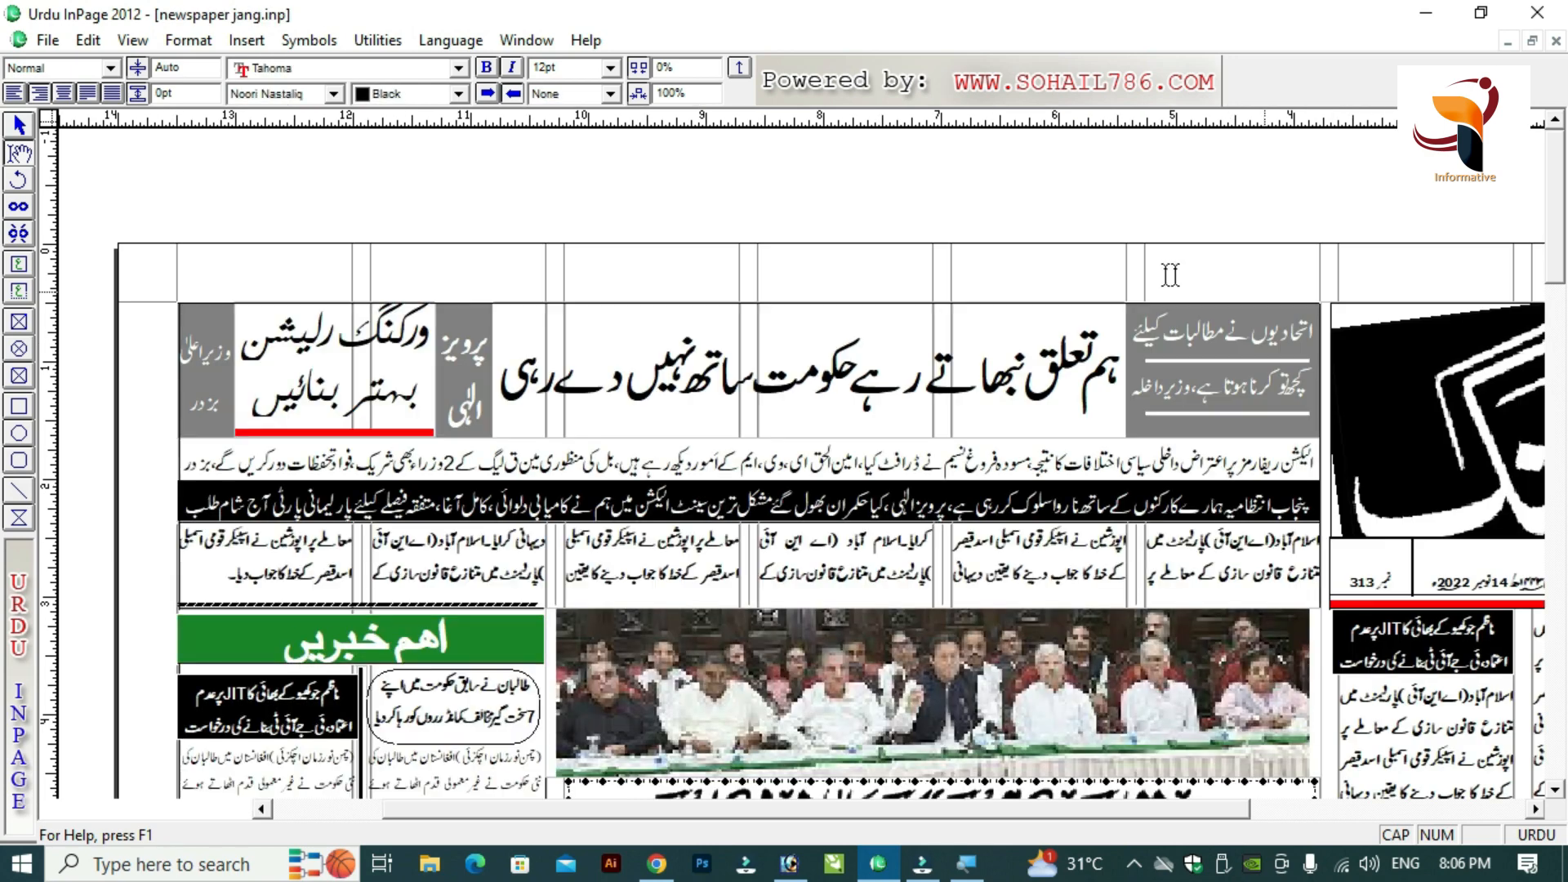
left_click(1256, 347)
left_click(1256, 345)
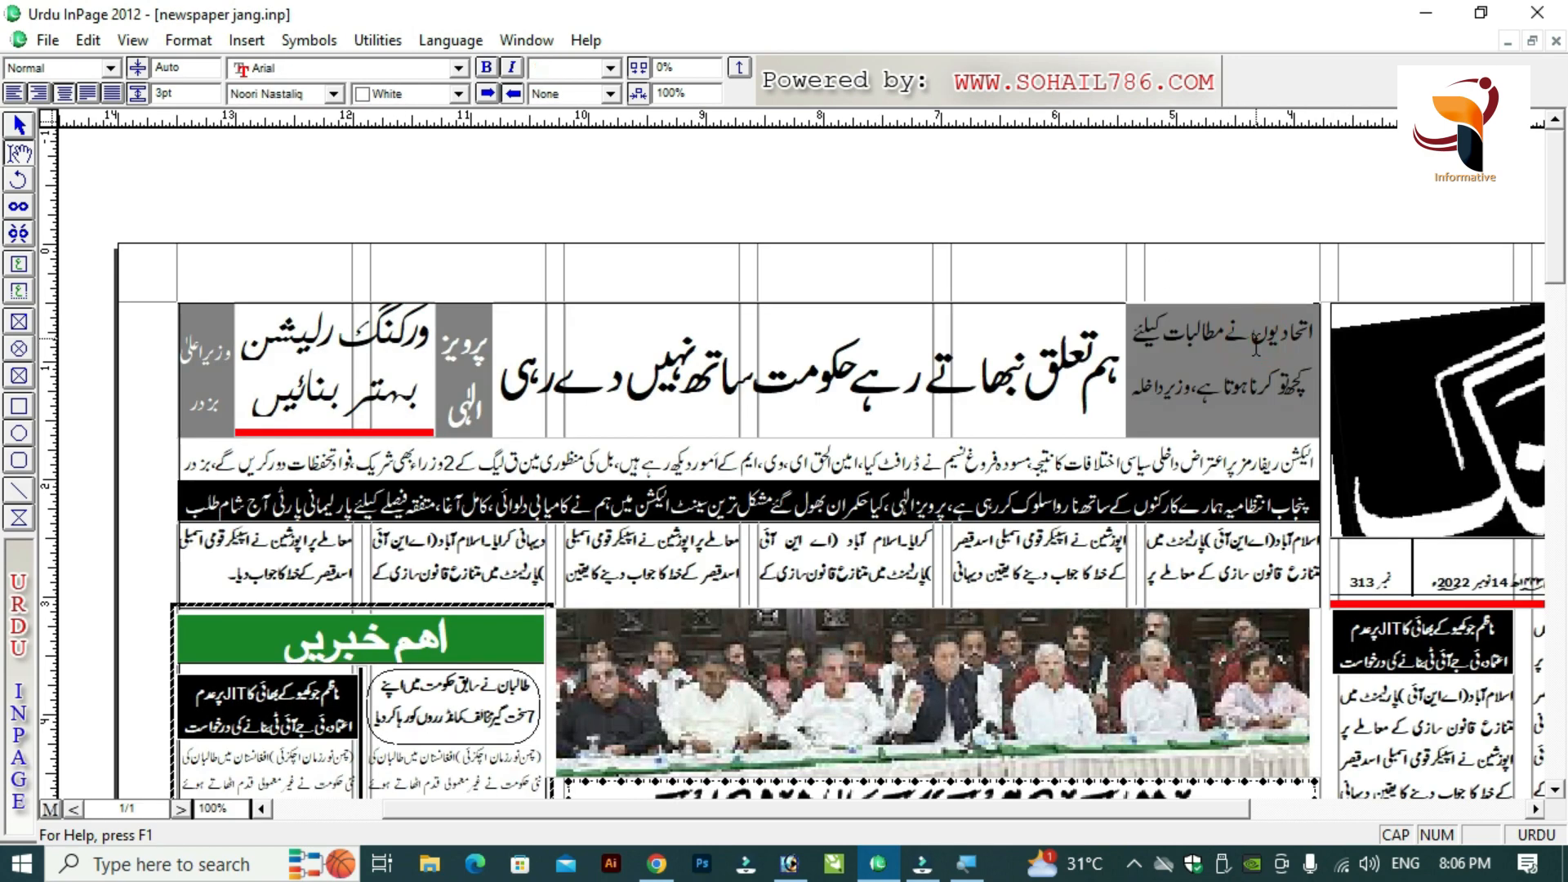
key("ctrl+Tab")
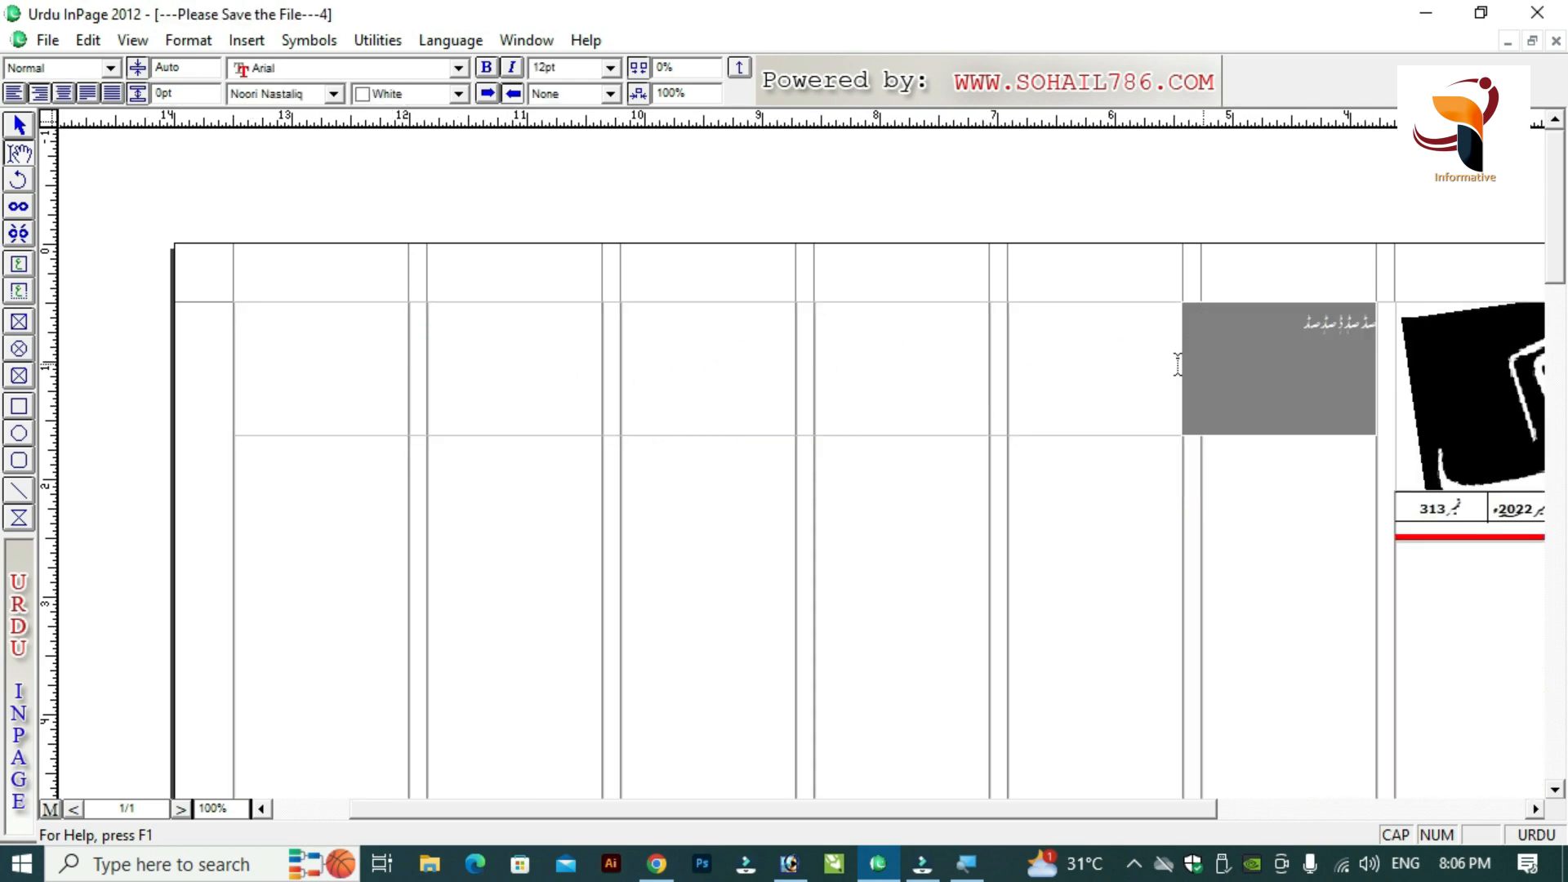
left_click(1267, 357)
type("اتحادیوں نے مطالبات کیلئے کچھ تو کرنا ہوتا ہے، وزیر داخلہ")
left_click(1262, 384)
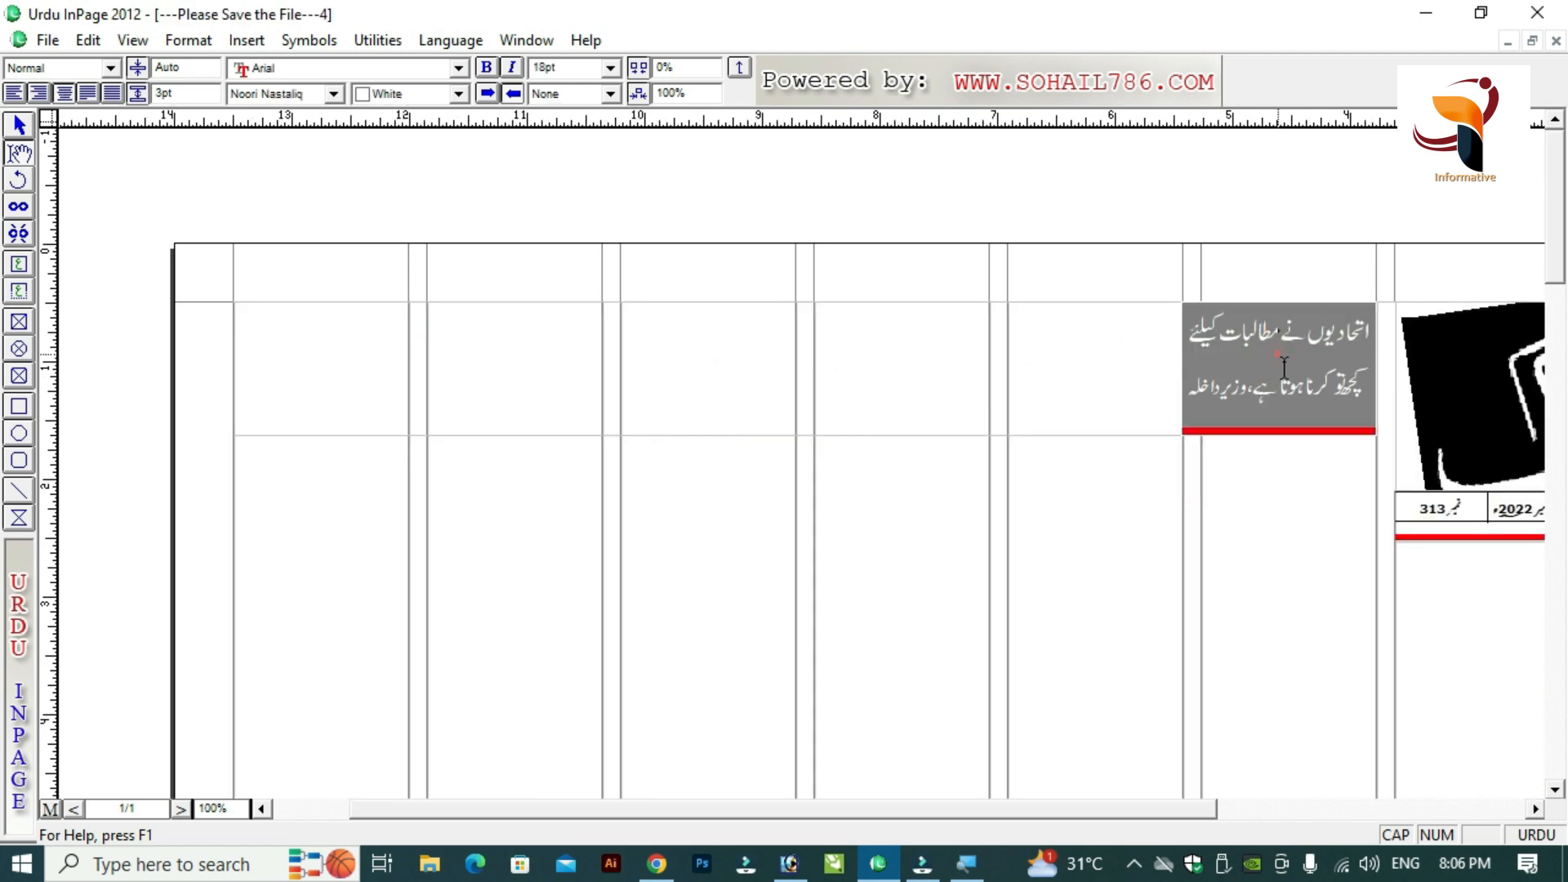
Following newspaper jang.inp, draw a horizontal line about 0.94" long between the two lines of text in the gray box.
key("ctrl+Tab")
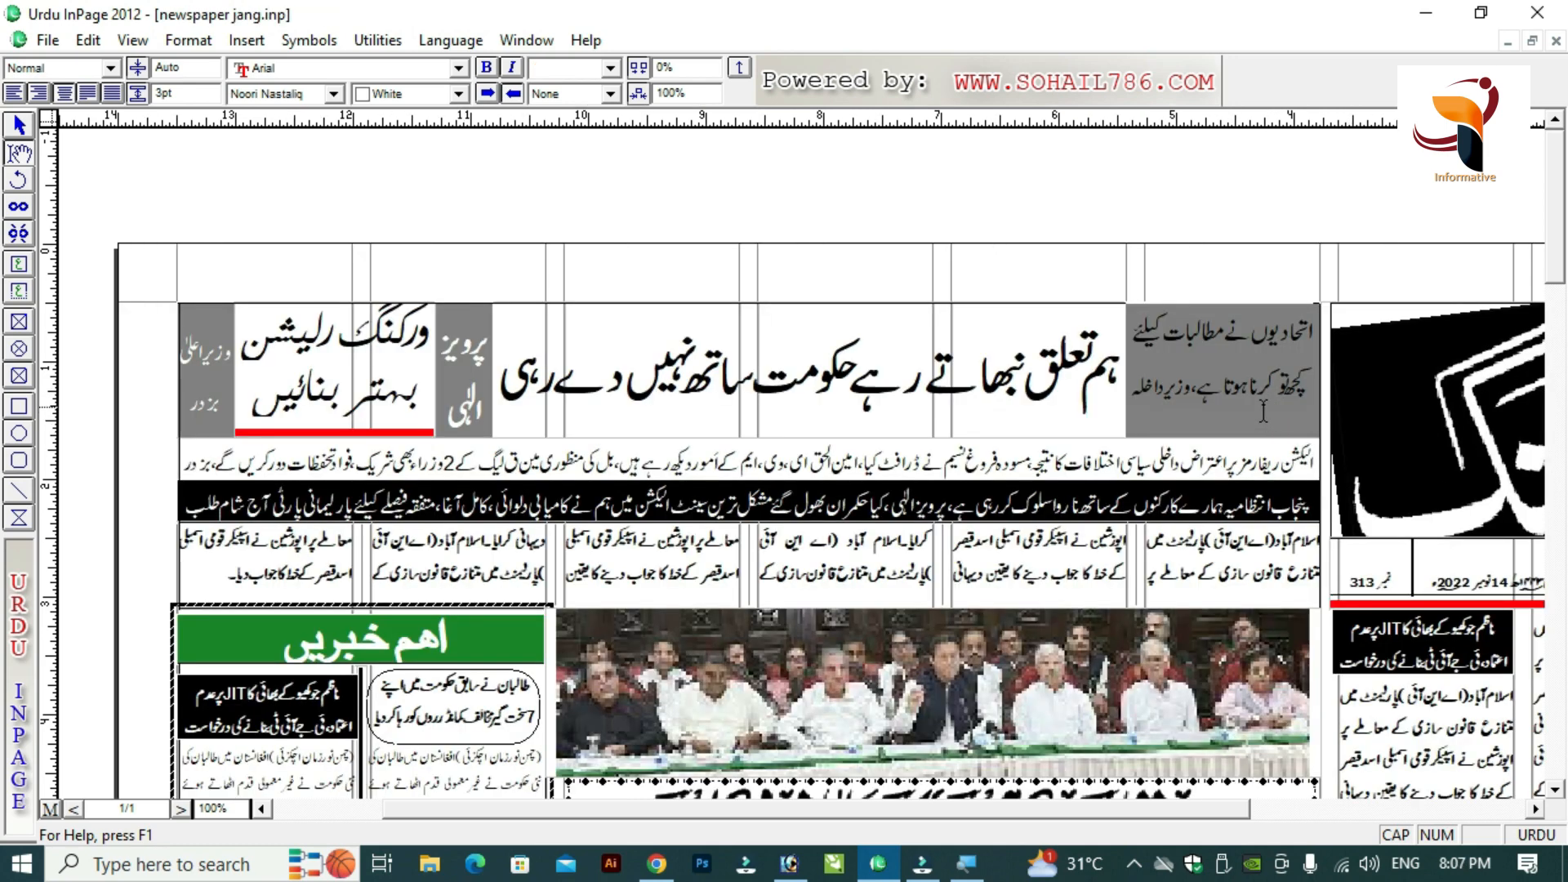
key("ctrl+Tab")
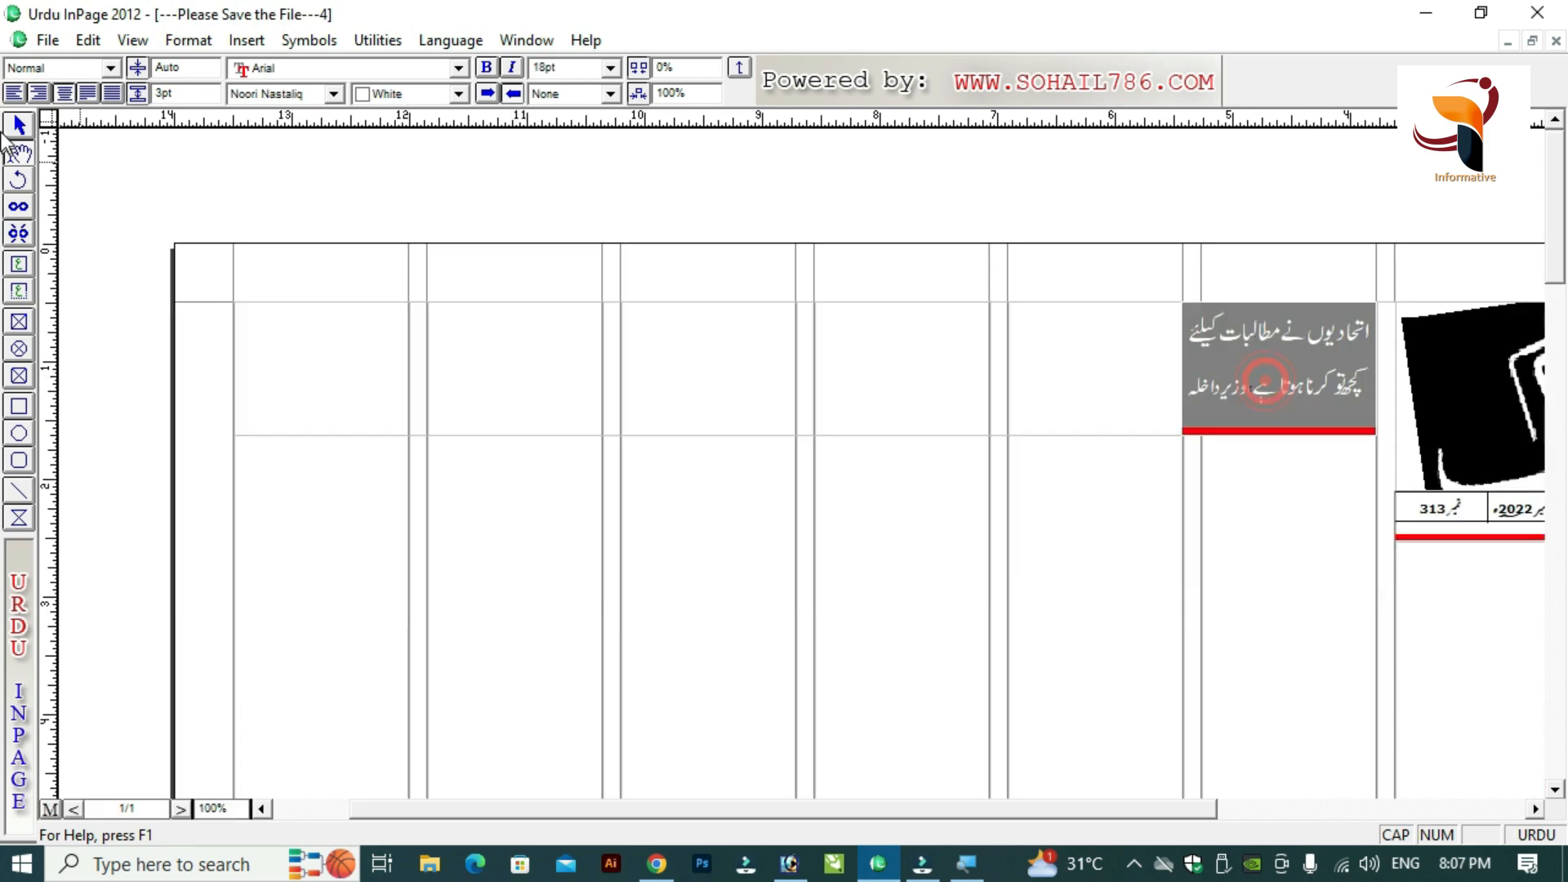
key("ctrl+Tab")
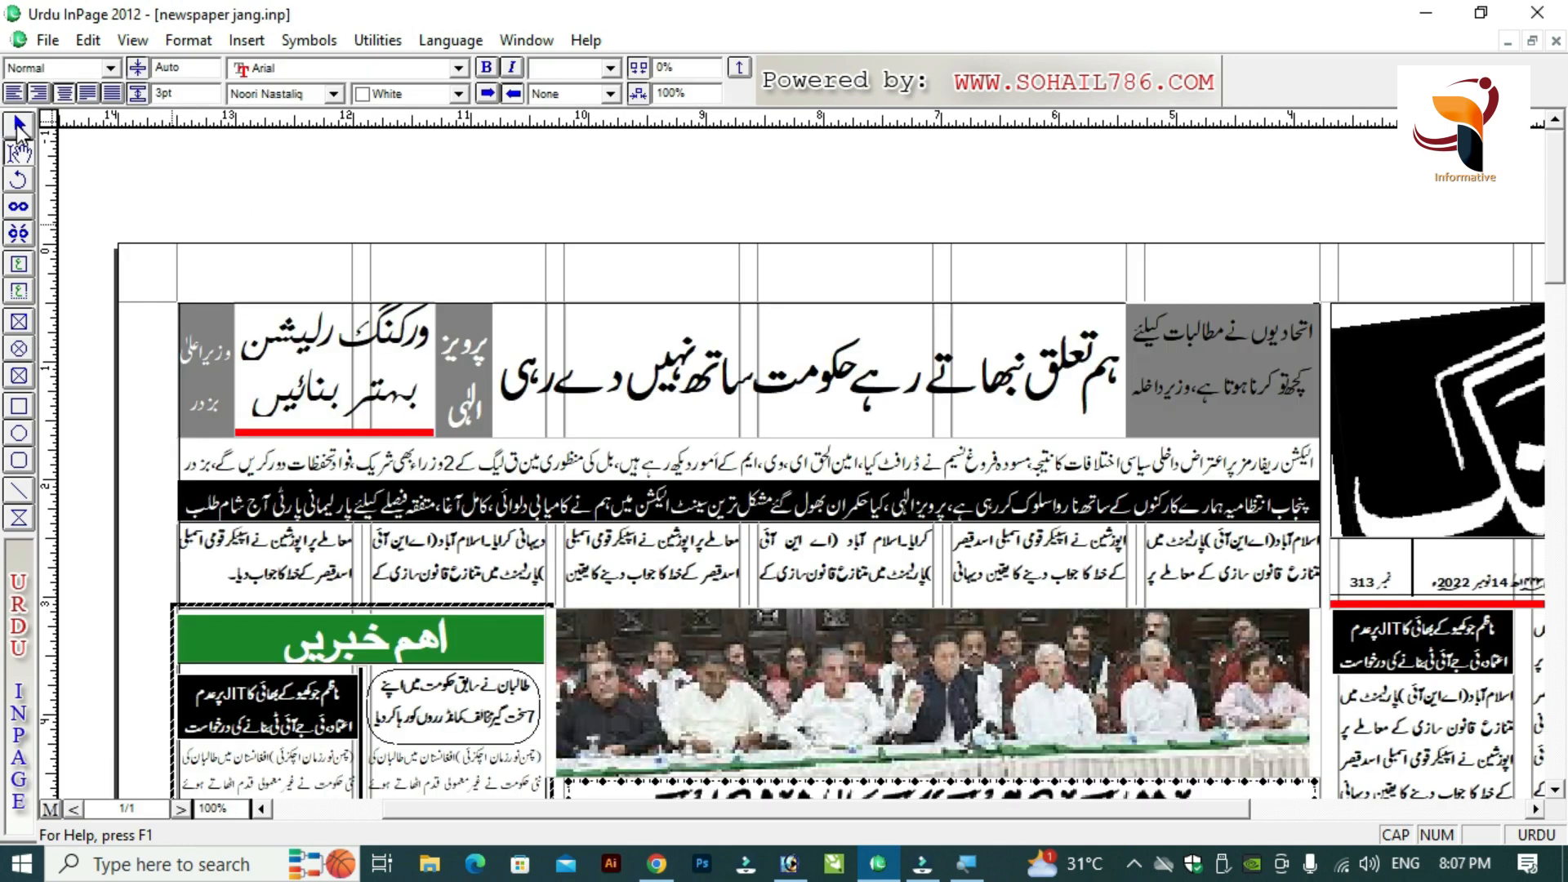
left_click(1237, 345)
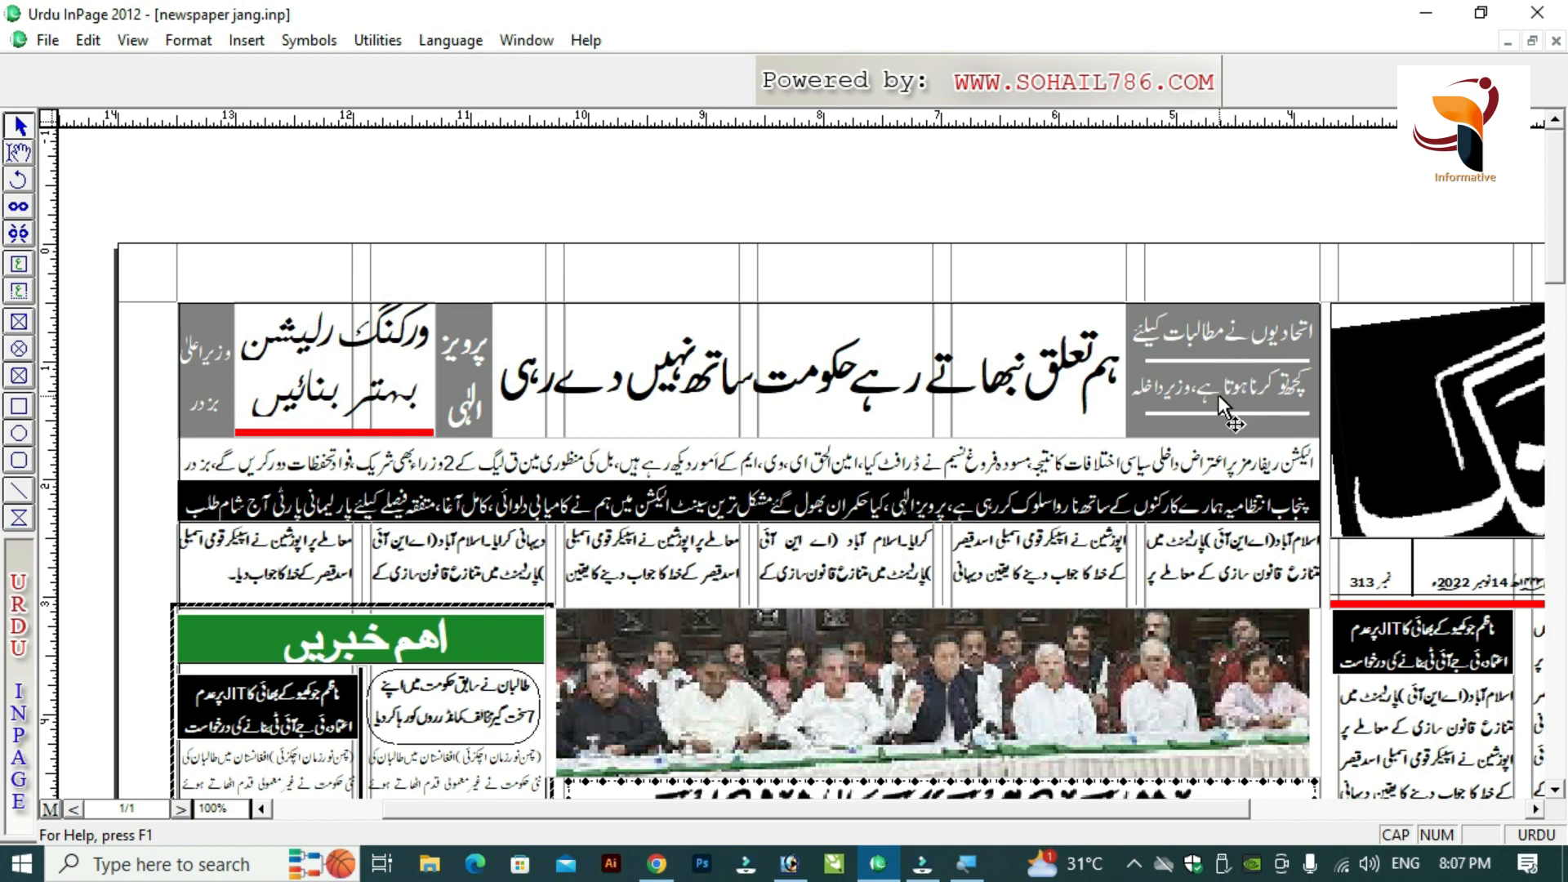
key("ctrl+Tab")
left_click(19, 490)
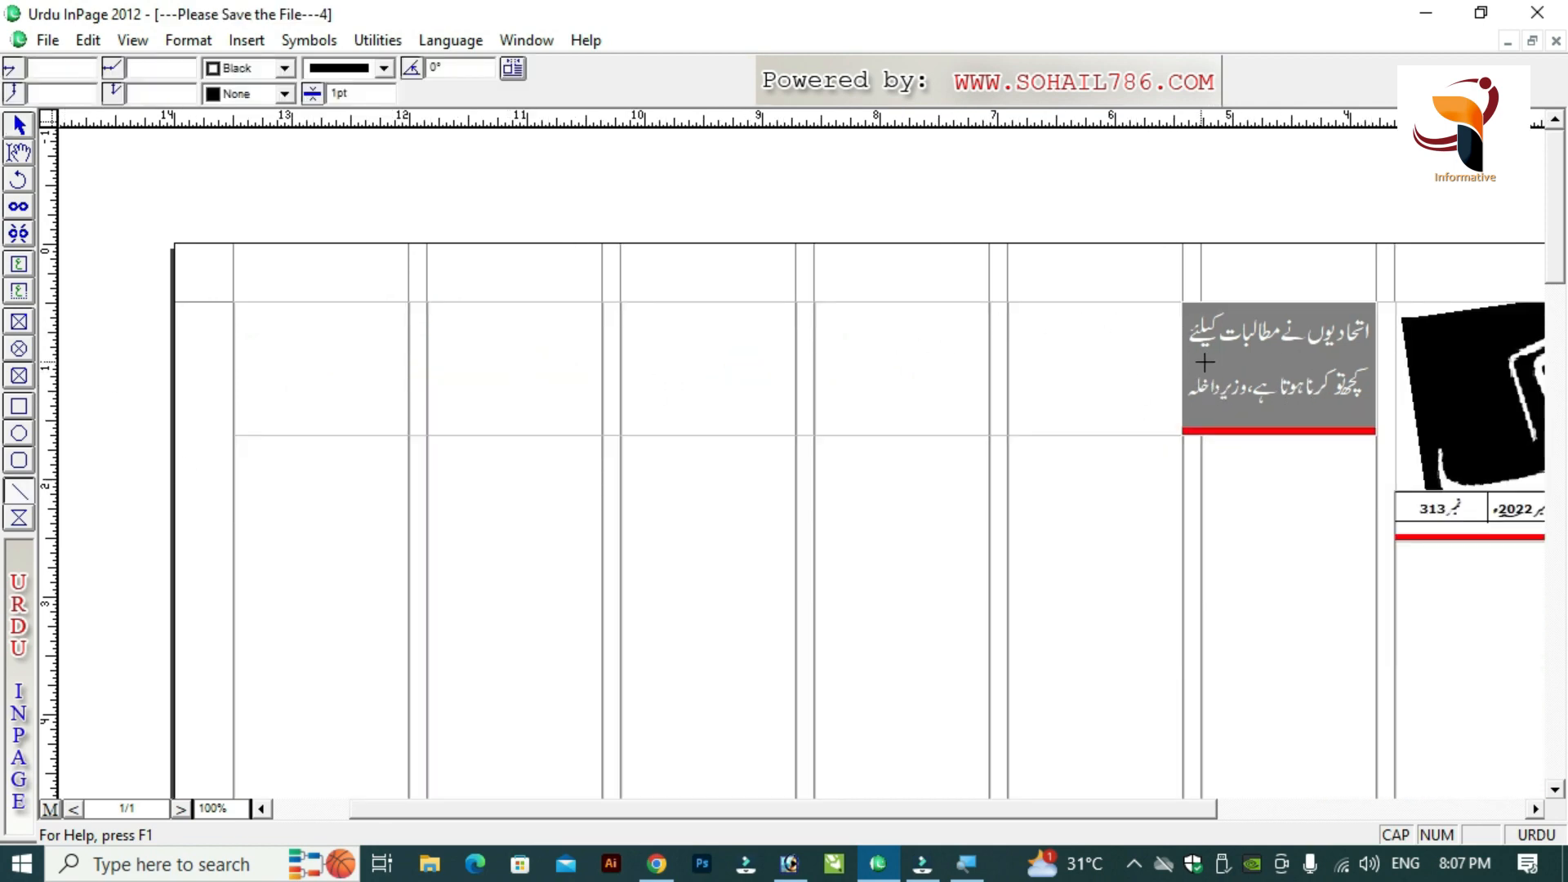
key("ctrl+2")
left_click_drag(878, 811, 1130, 811)
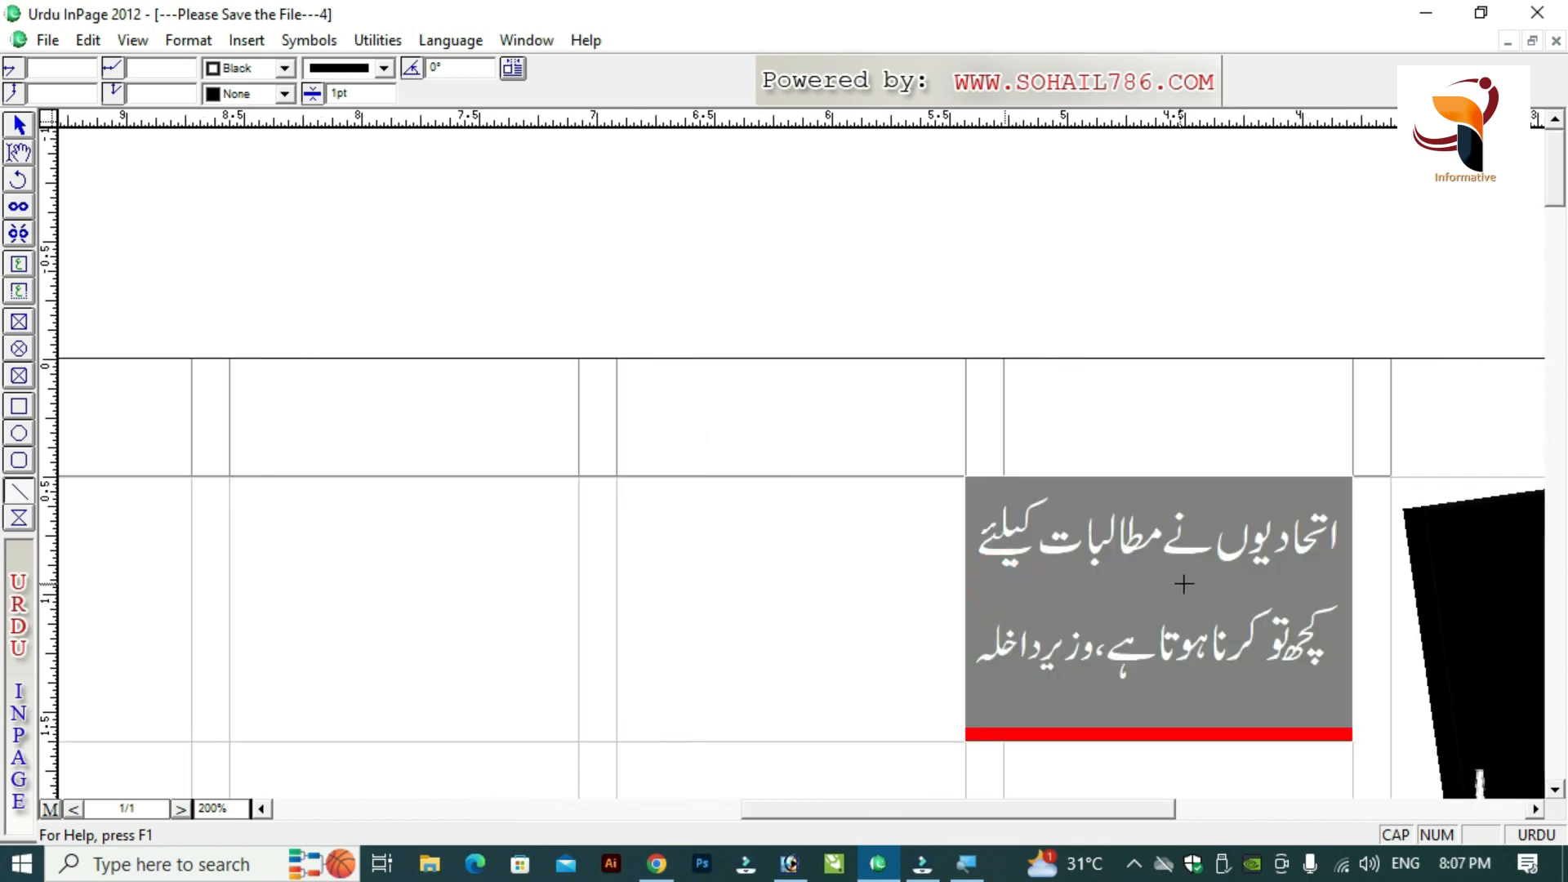
left_click_drag(1225, 583, 1007, 584)
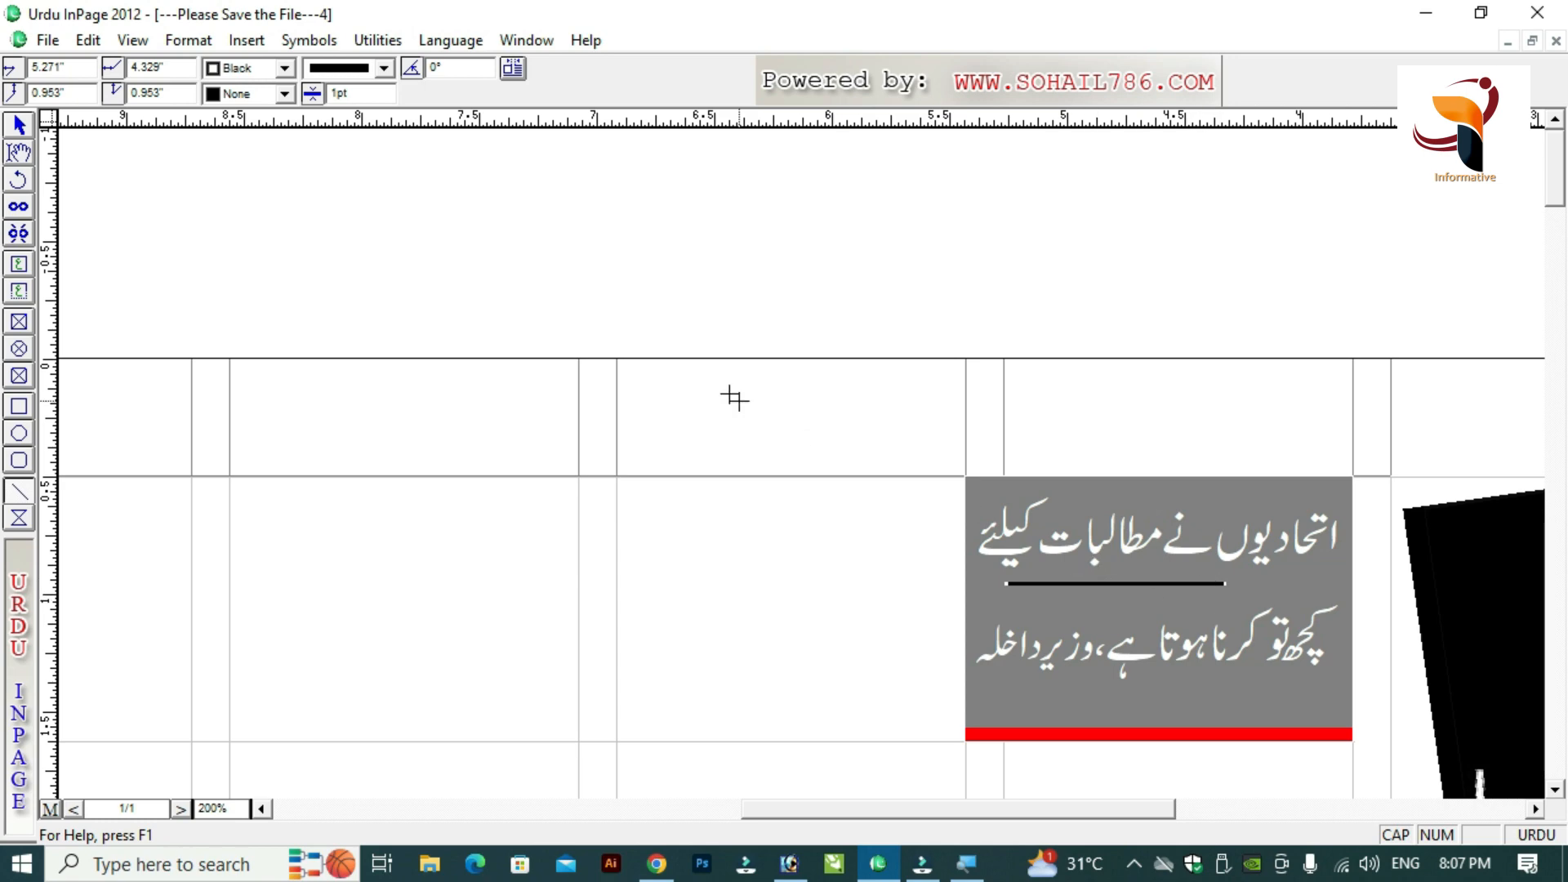
Set the border colour of the horizontal line between the two lines of text in the gray box to White.
left_click(285, 94)
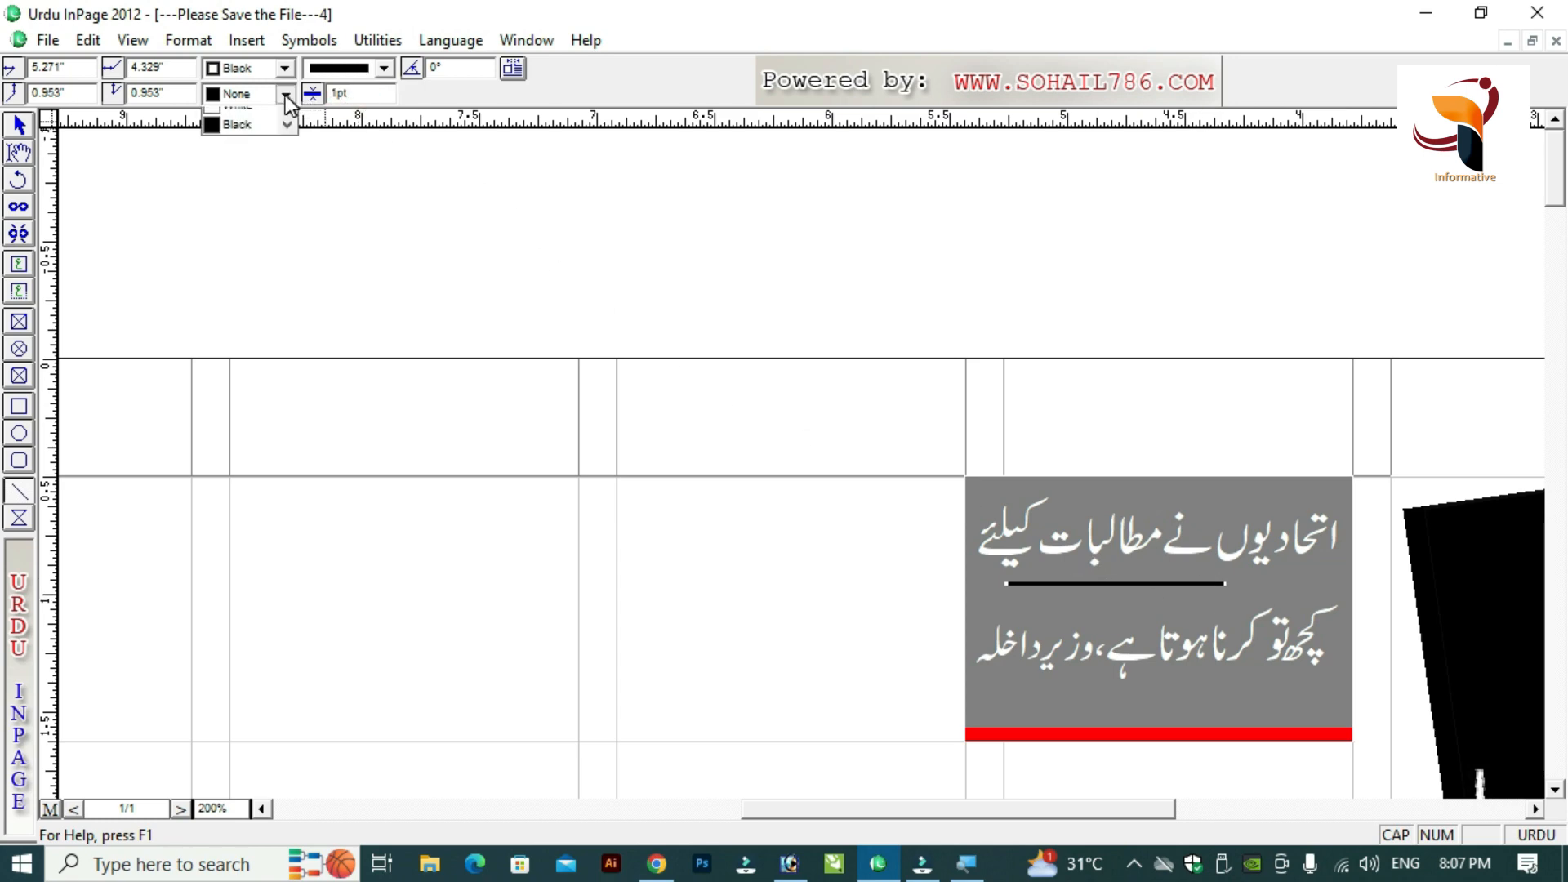
left_click(238, 133)
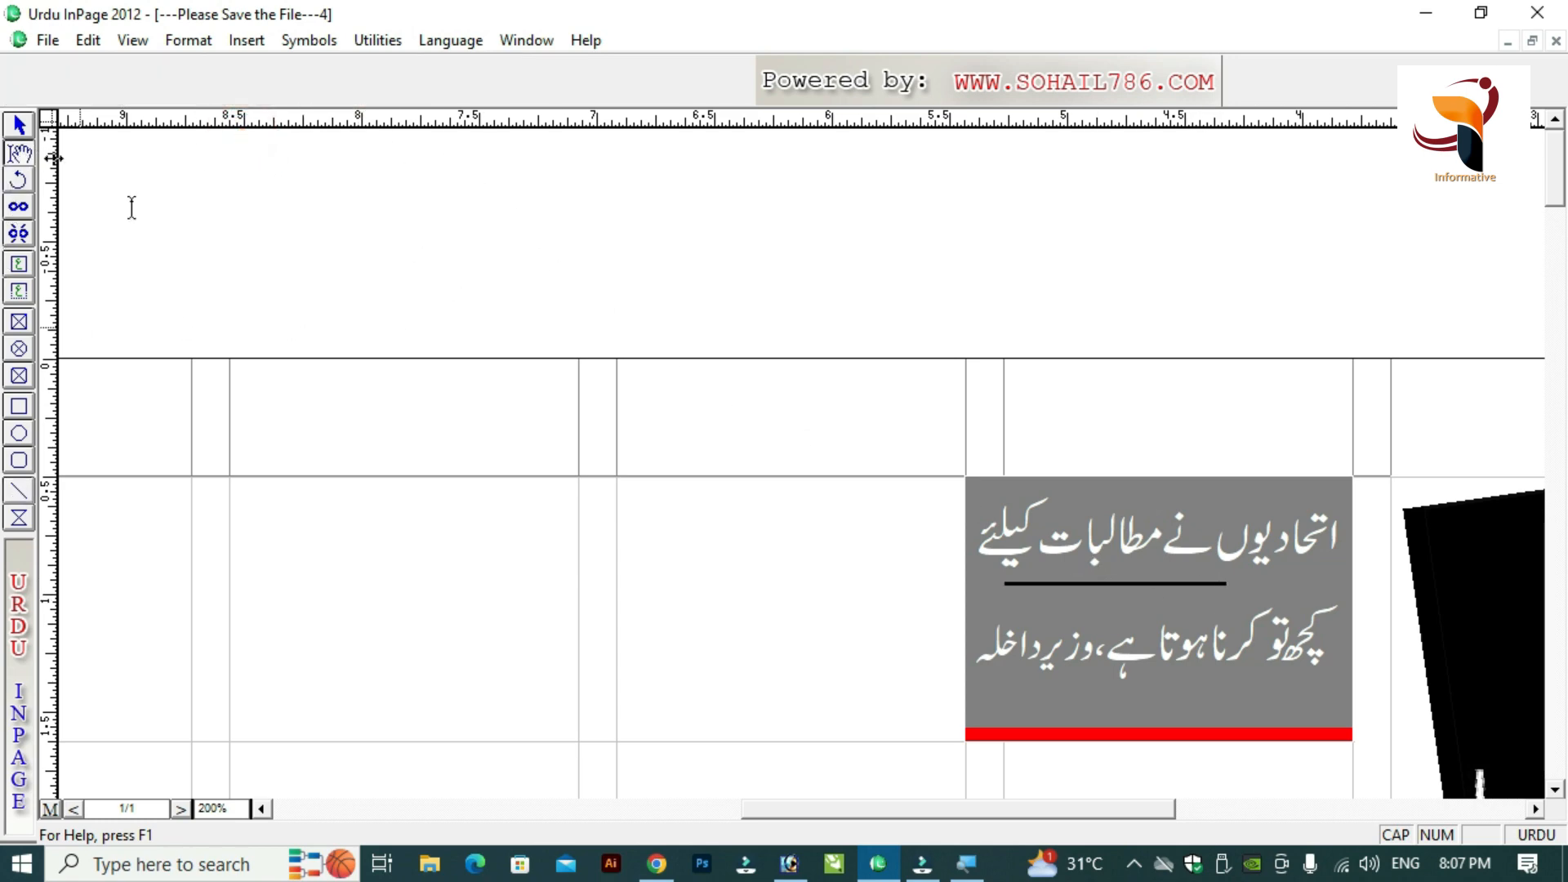
left_click(19, 126)
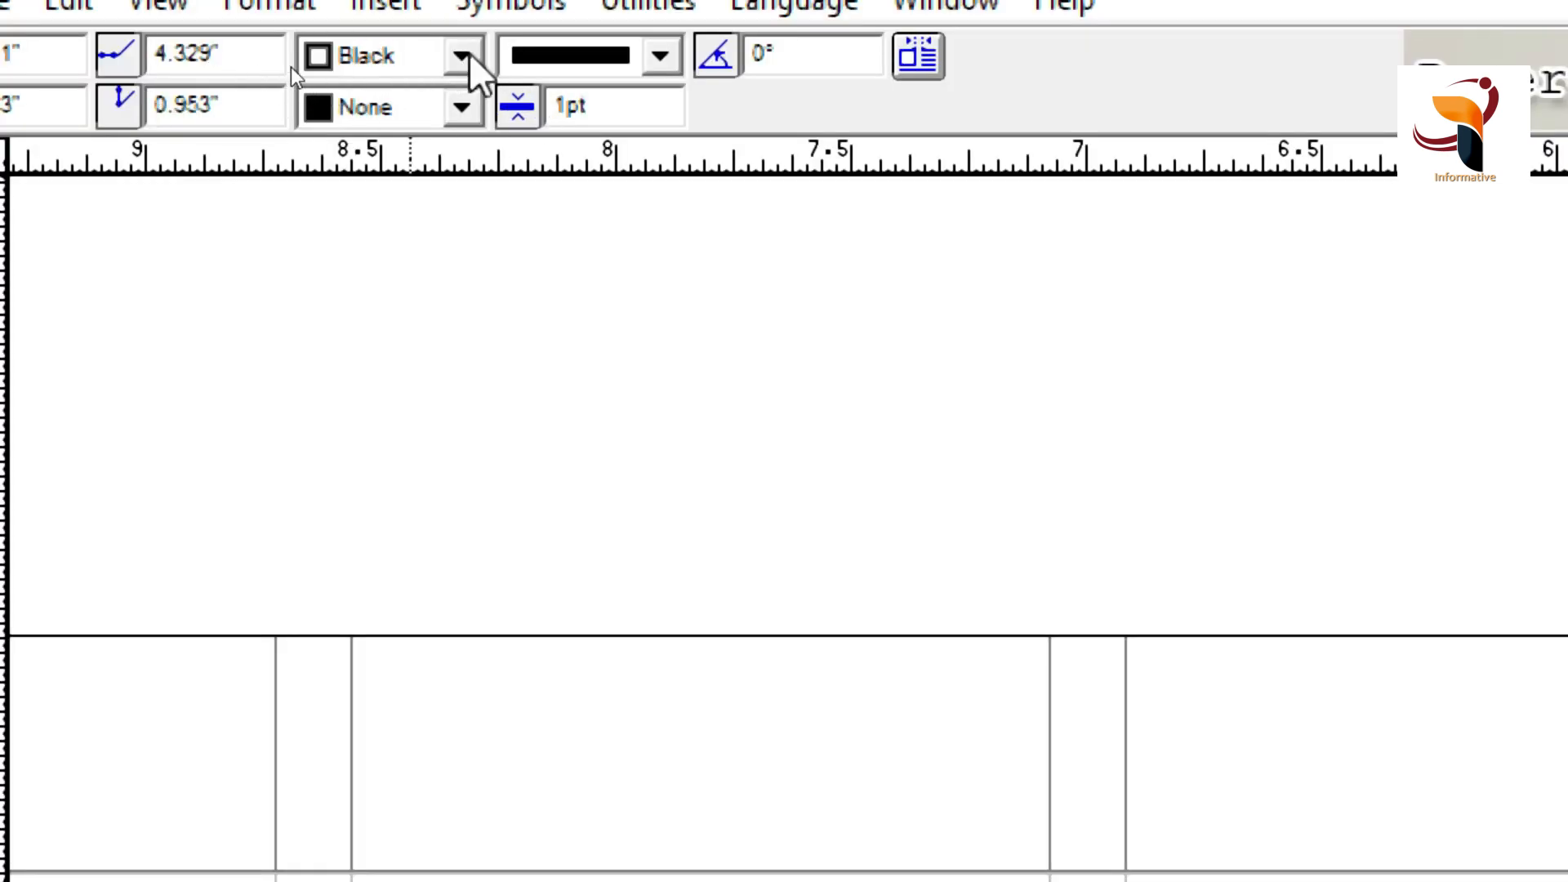
left_click(463, 58)
left_click(466, 105)
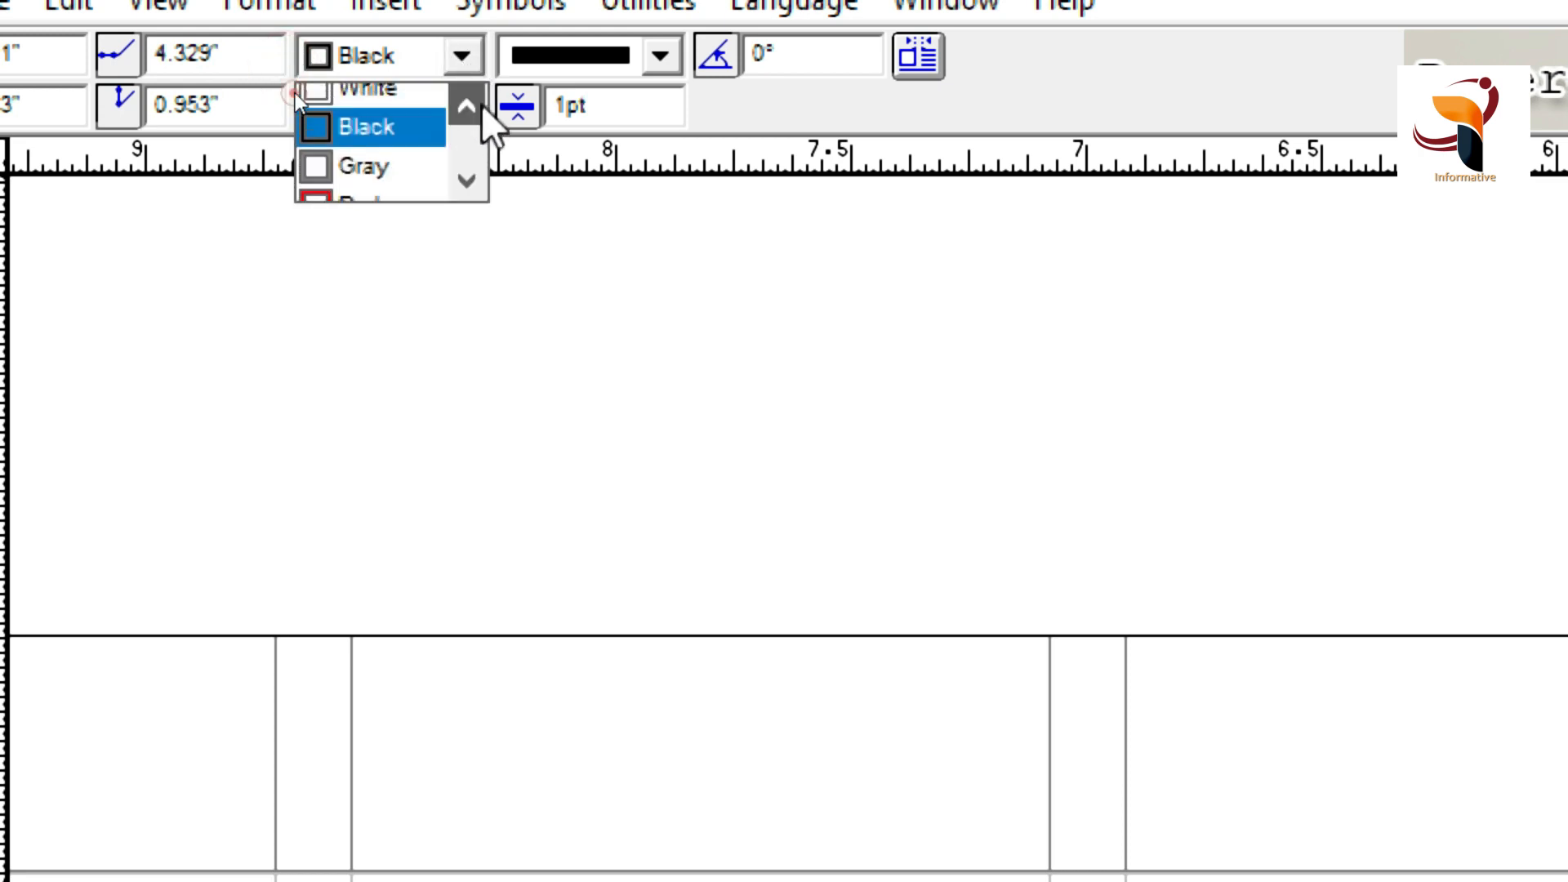
left_click(360, 102)
Choose the solid line style for the white divider and lengthen it to about 1.34" towards the logo.
left_click(661, 56)
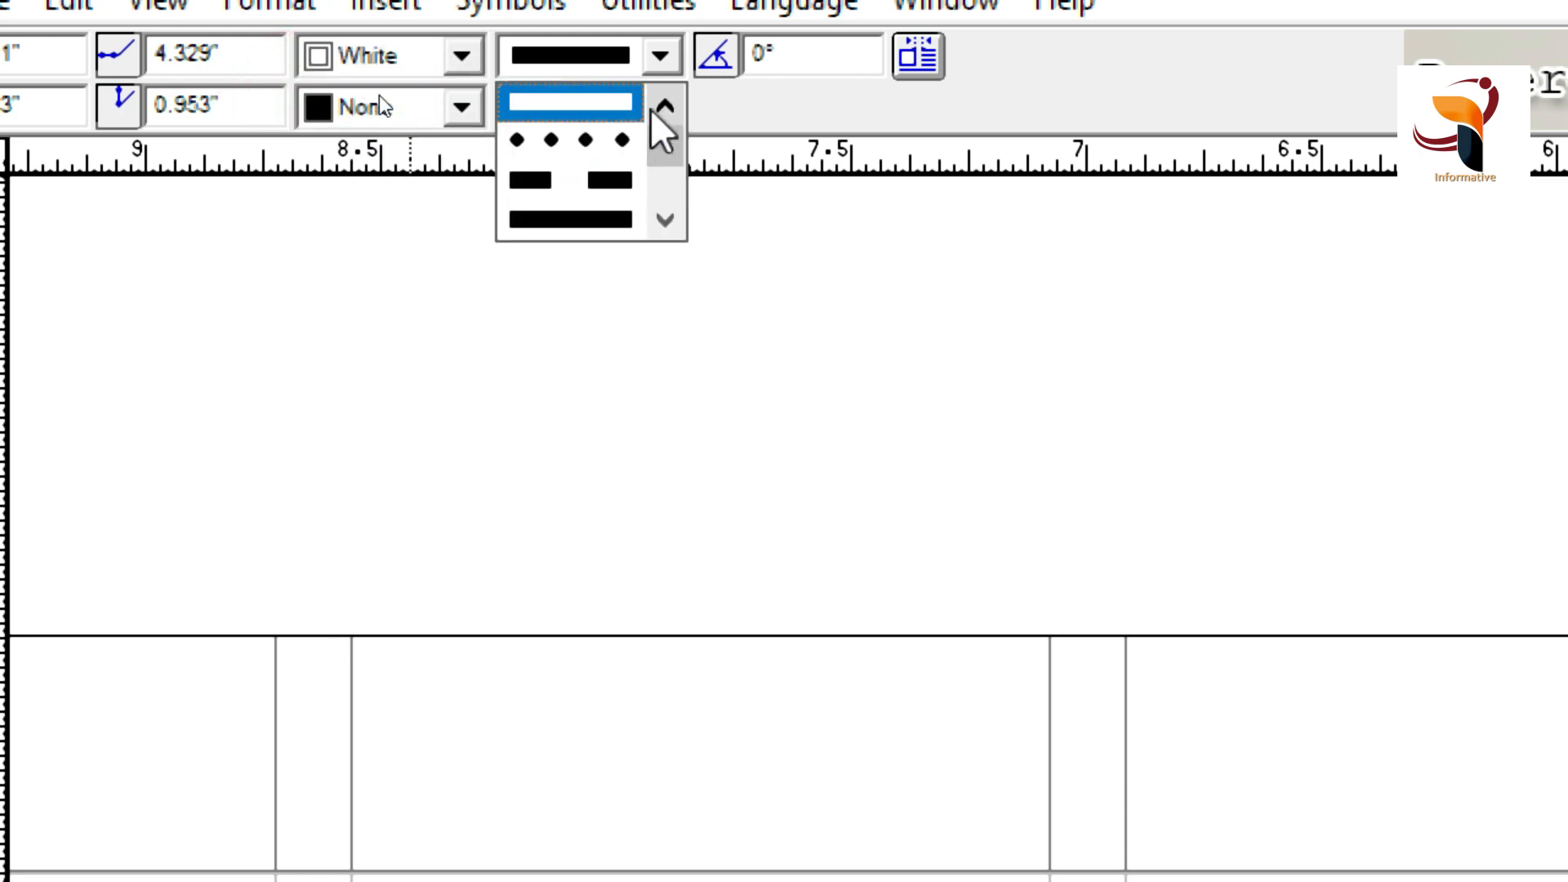
left_click(665, 219)
left_click(665, 219)
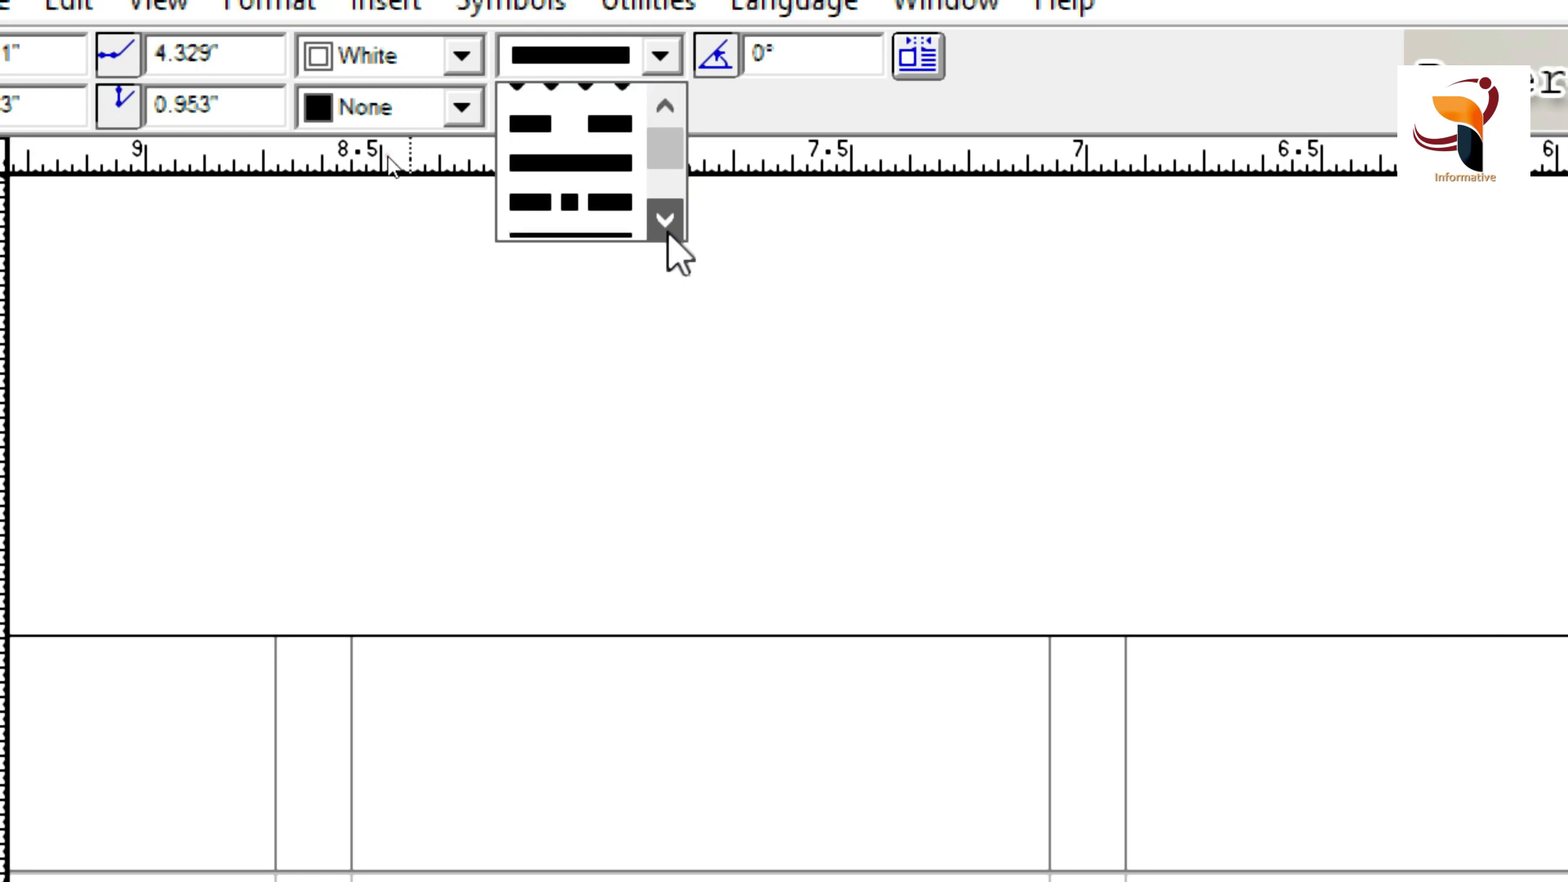
left_click(665, 219)
left_click(668, 92)
left_click(668, 96)
left_click(668, 97)
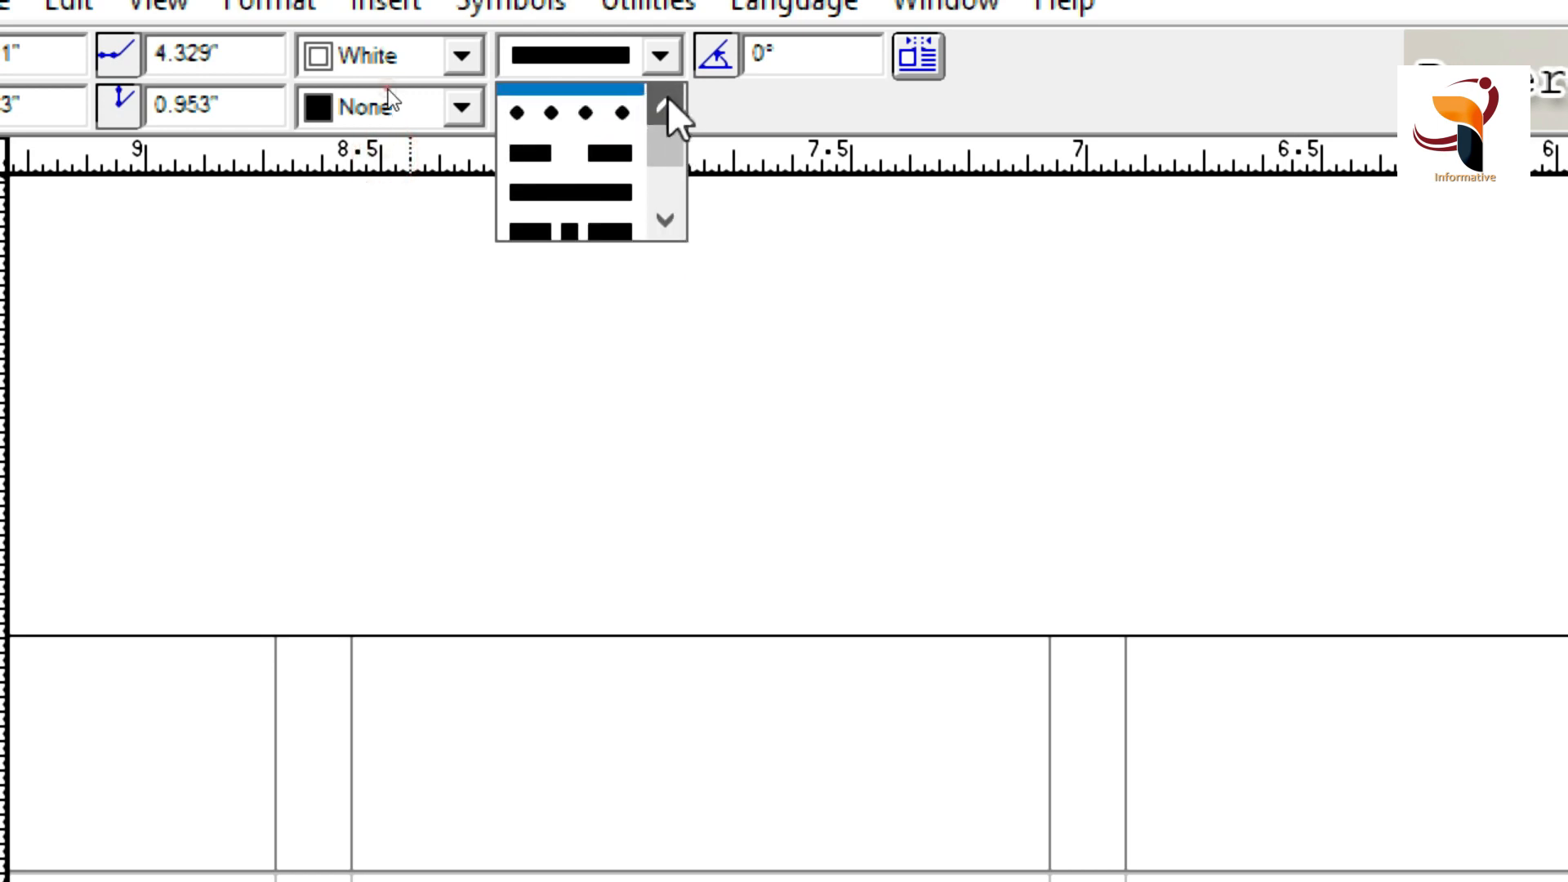
left_click(668, 96)
left_click(556, 110)
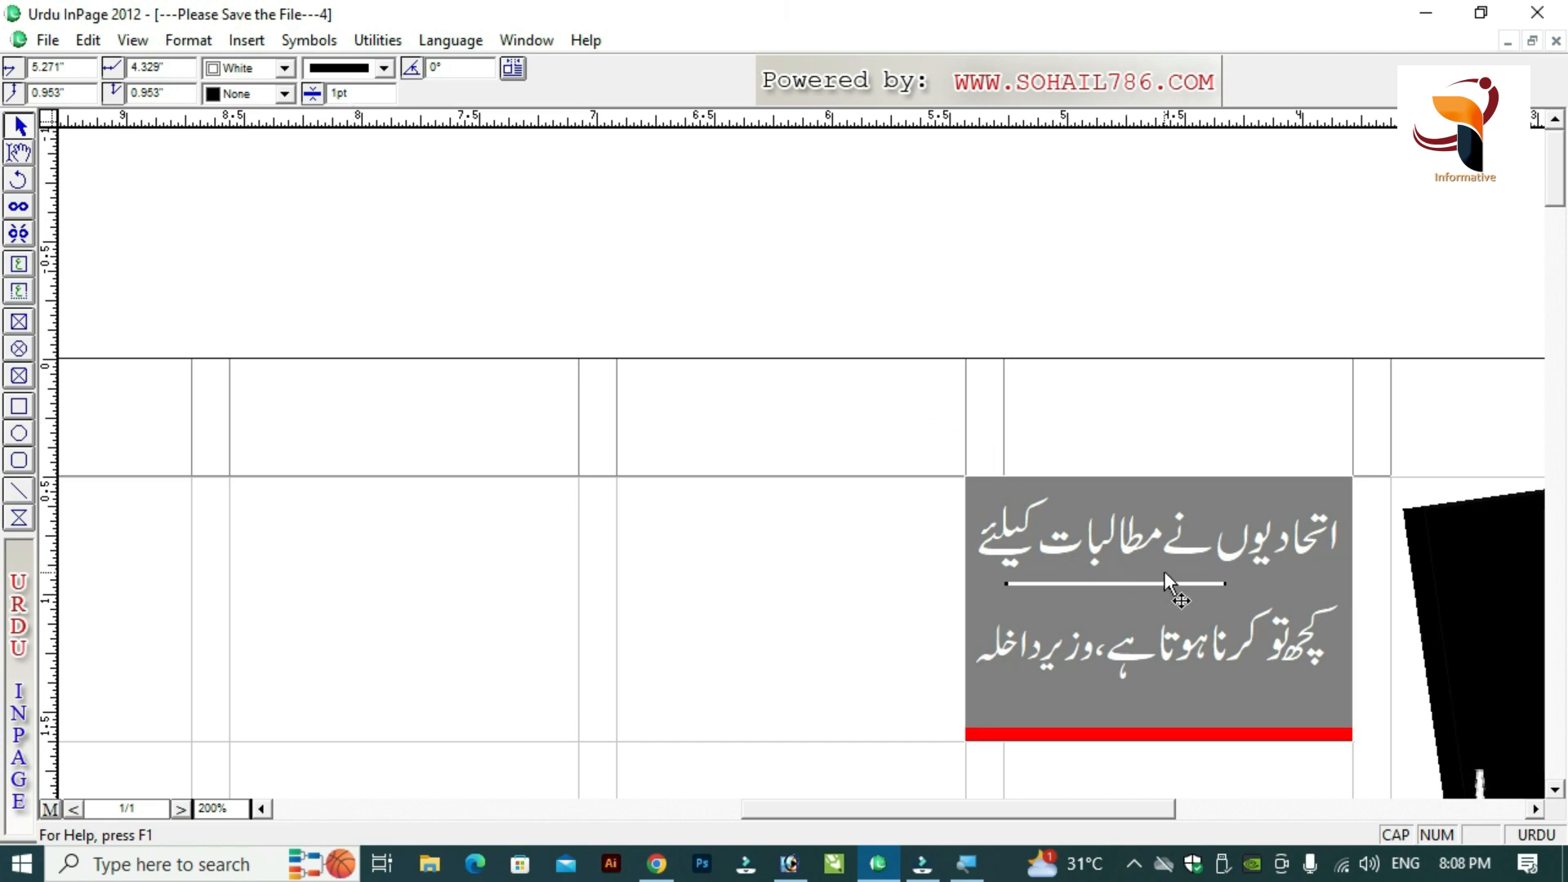
left_click_drag(1237, 585, 1328, 585)
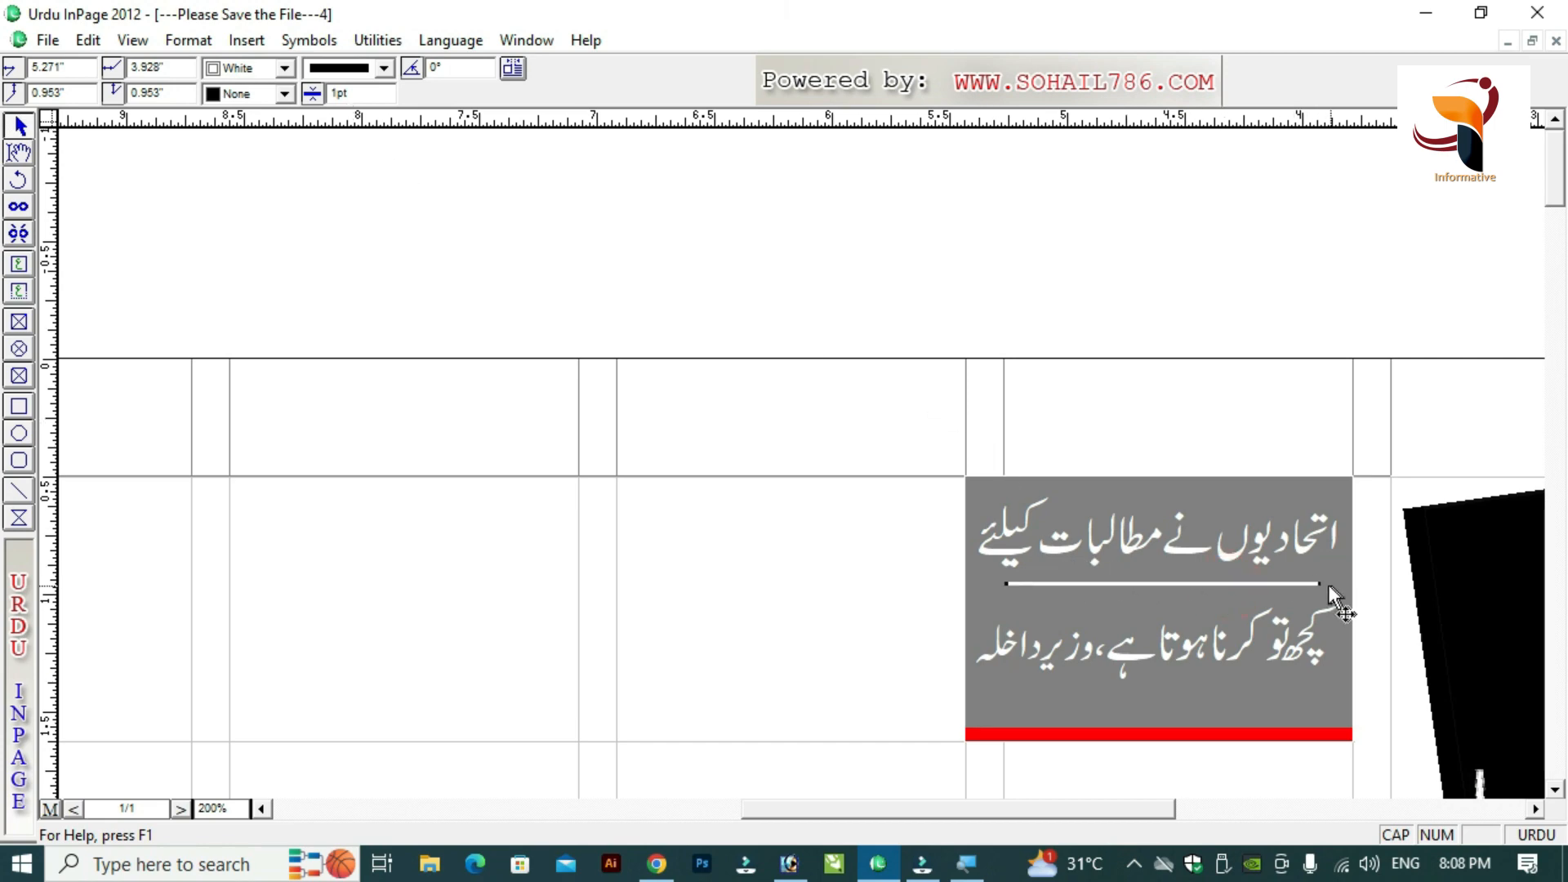
Duplicate the white divider line and place the copy below the second line of text in the gray box, at about 1.42" vertically.
left_click(1163, 581)
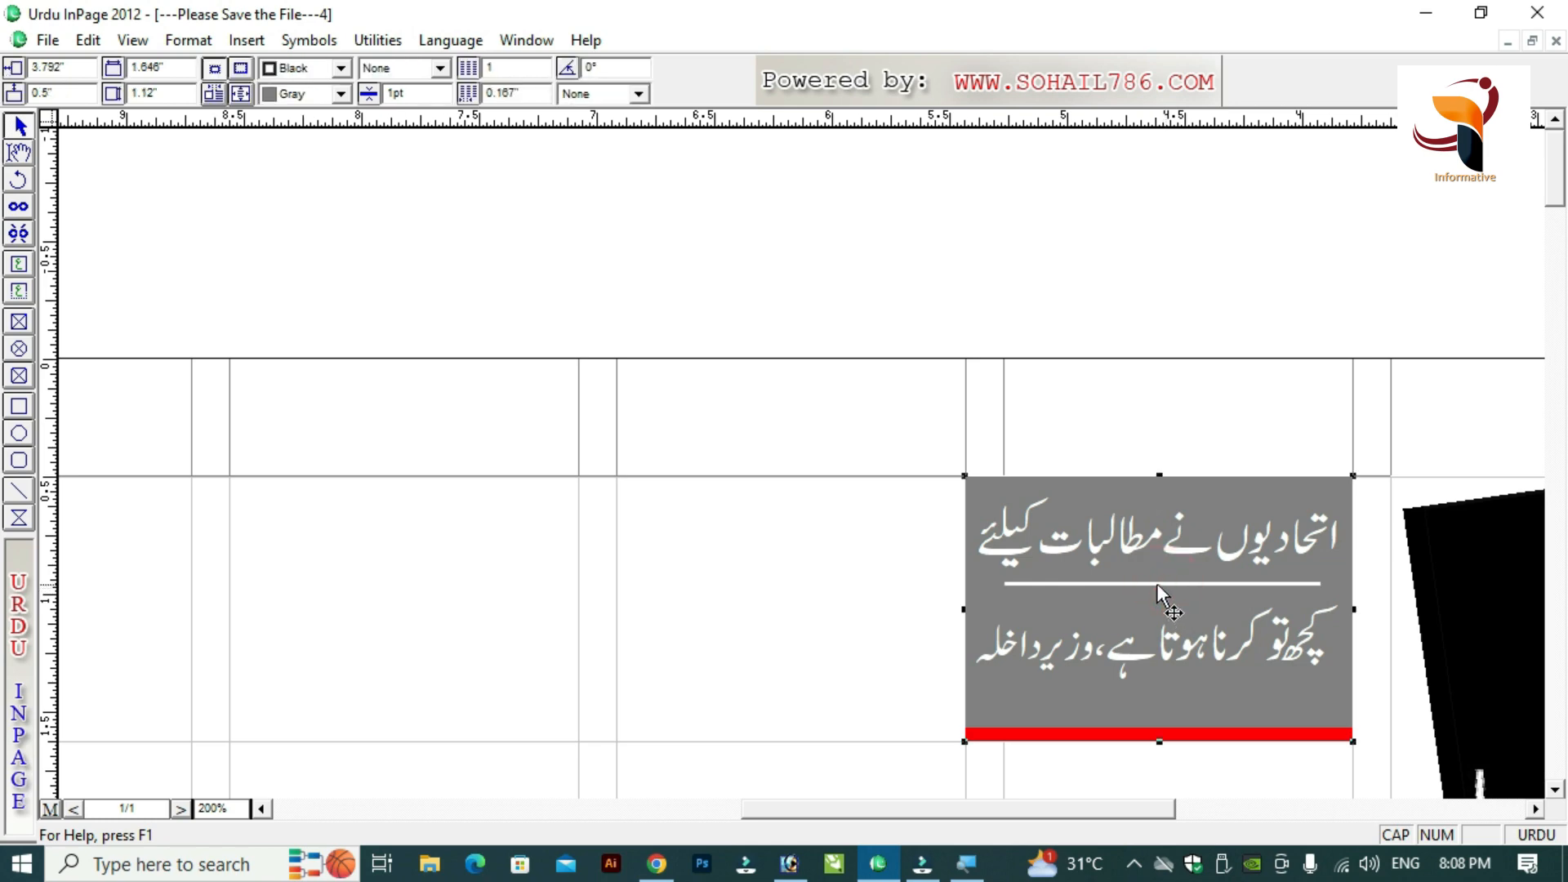
left_click(1157, 583)
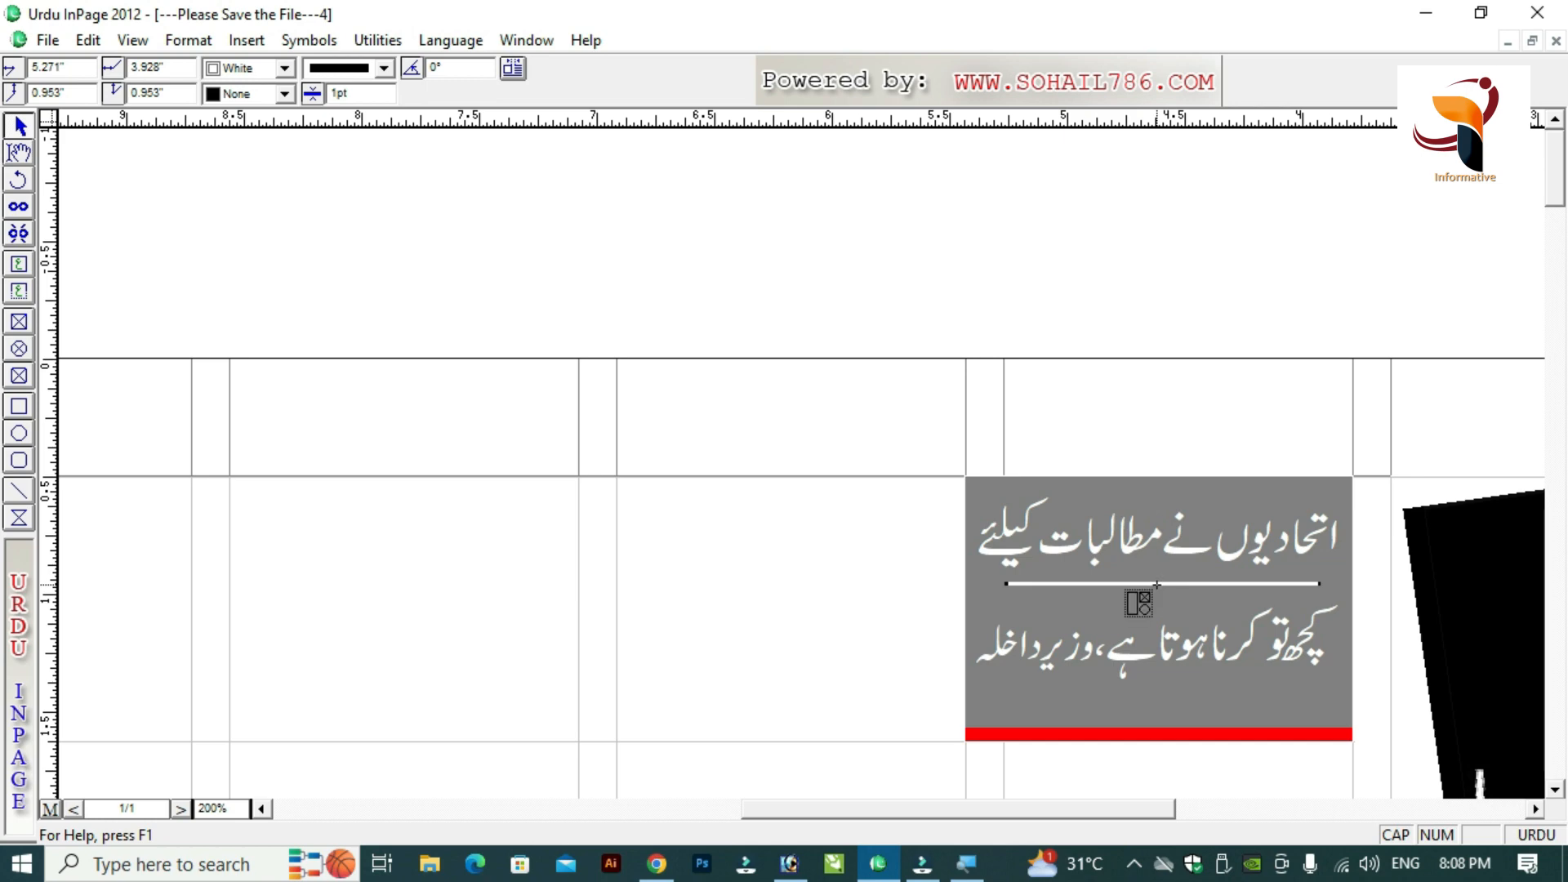
left_click(1157, 585)
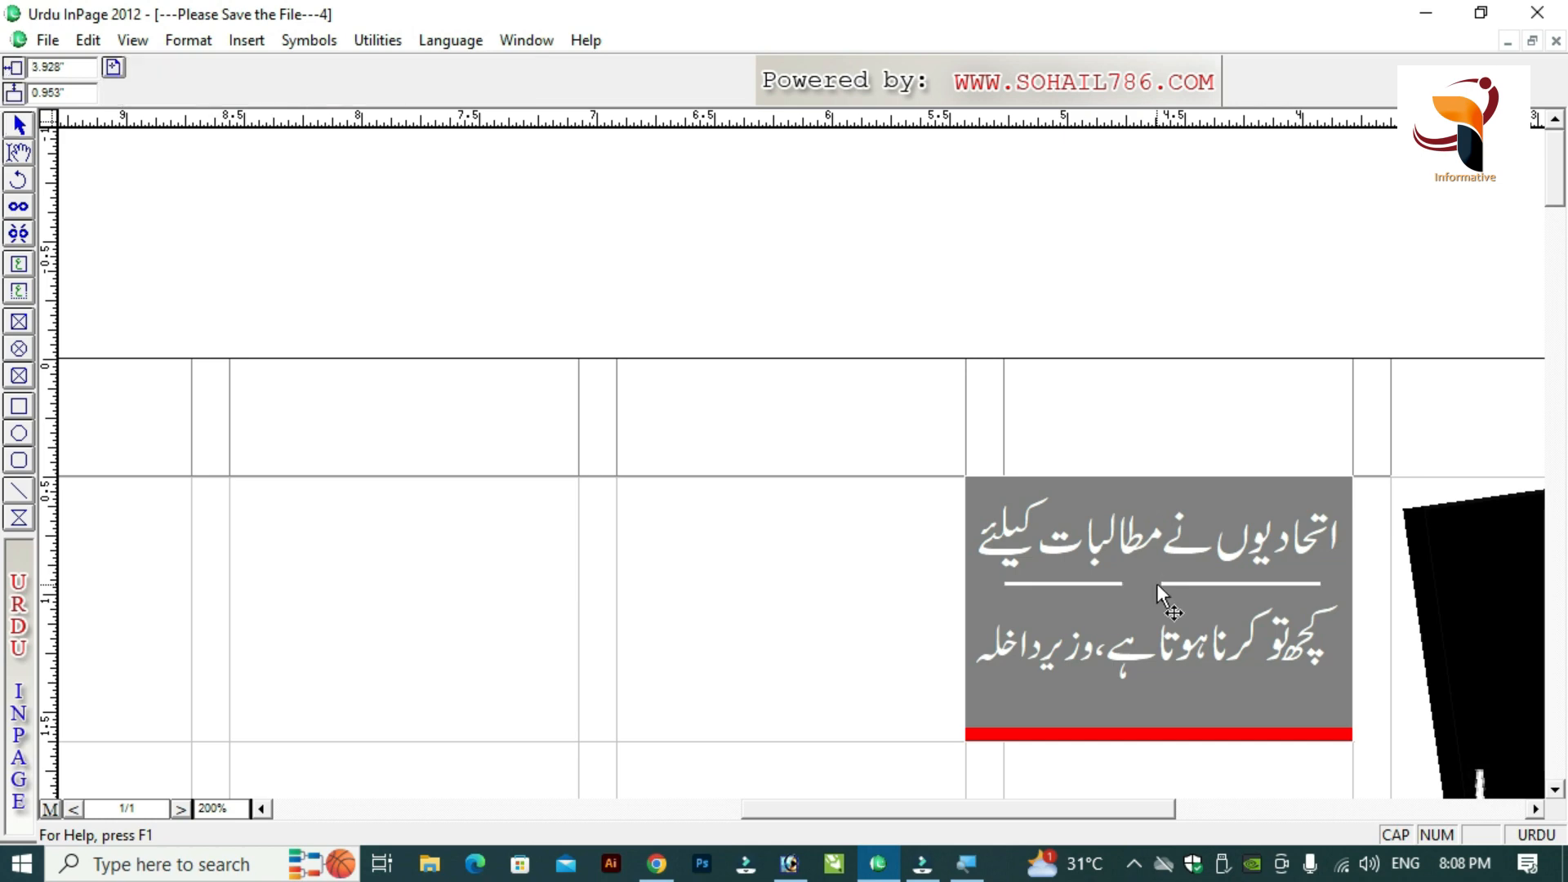
left_click(1157, 584)
left_click_drag(1160, 587, 1154, 691)
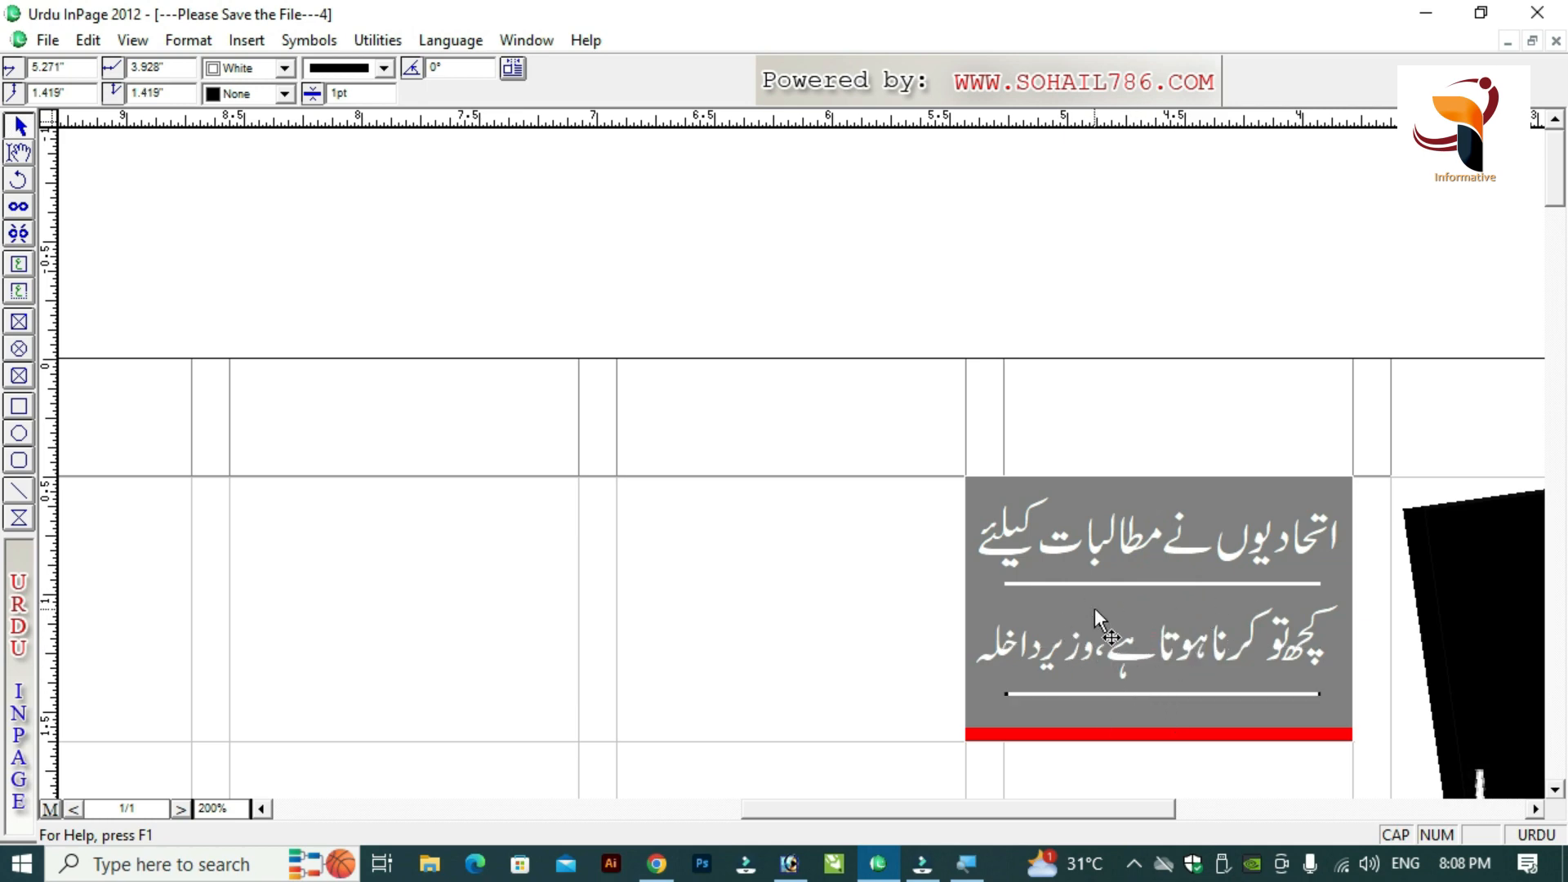
Copy the headline "ہم تعلق نبھاتے رہے حکومت ساتھ نہیں دے رہی" from newspaper jang.inp into the wide empty box beside the gray box.
key("ctrl+5")
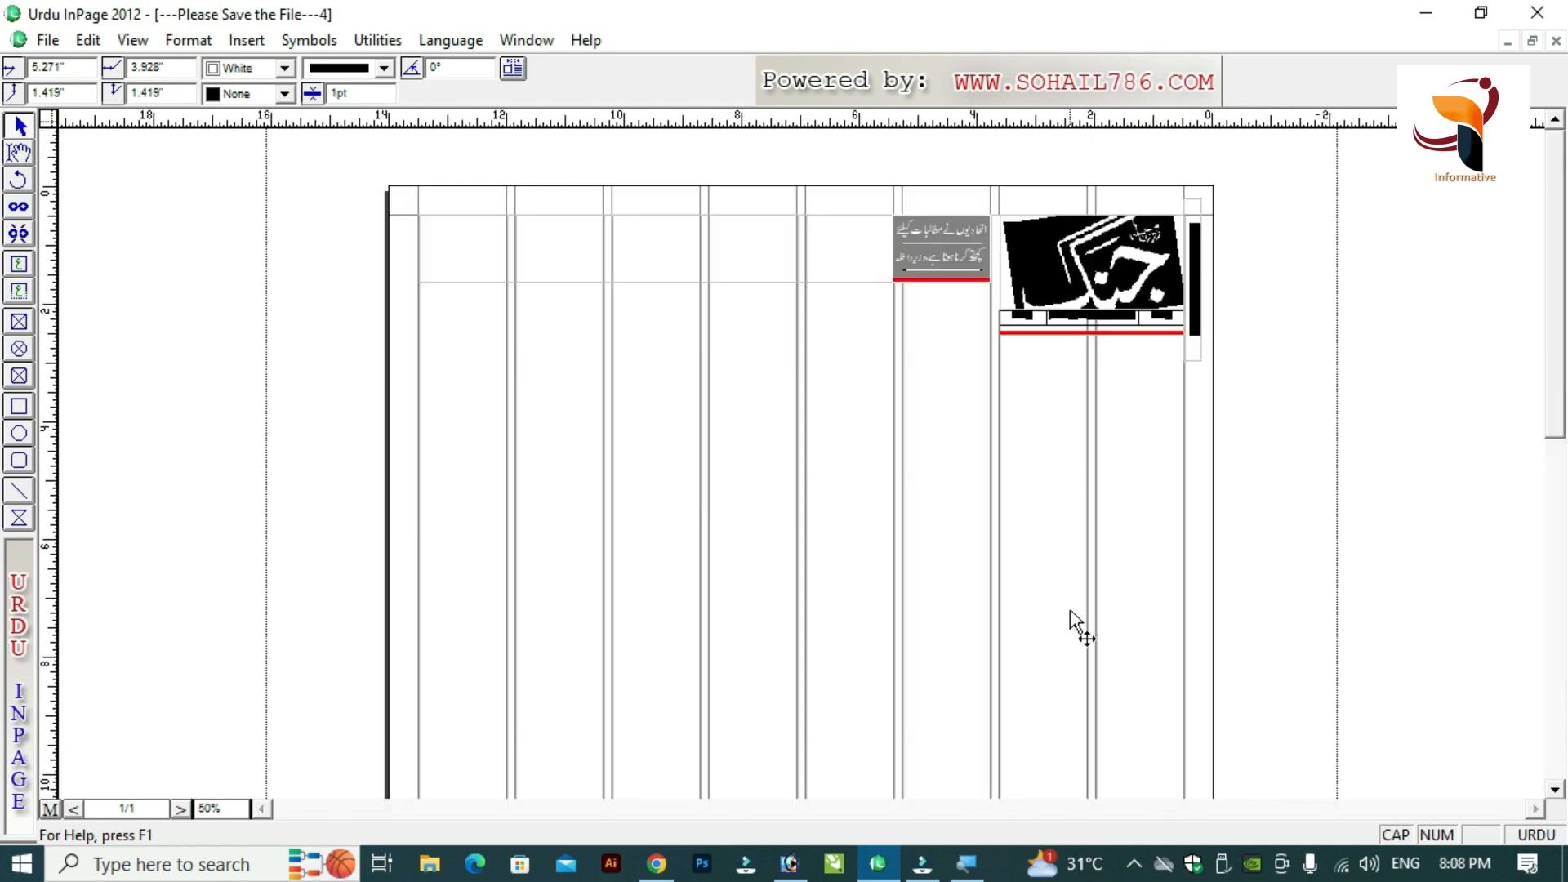
left_click(12, 149)
left_click(842, 245)
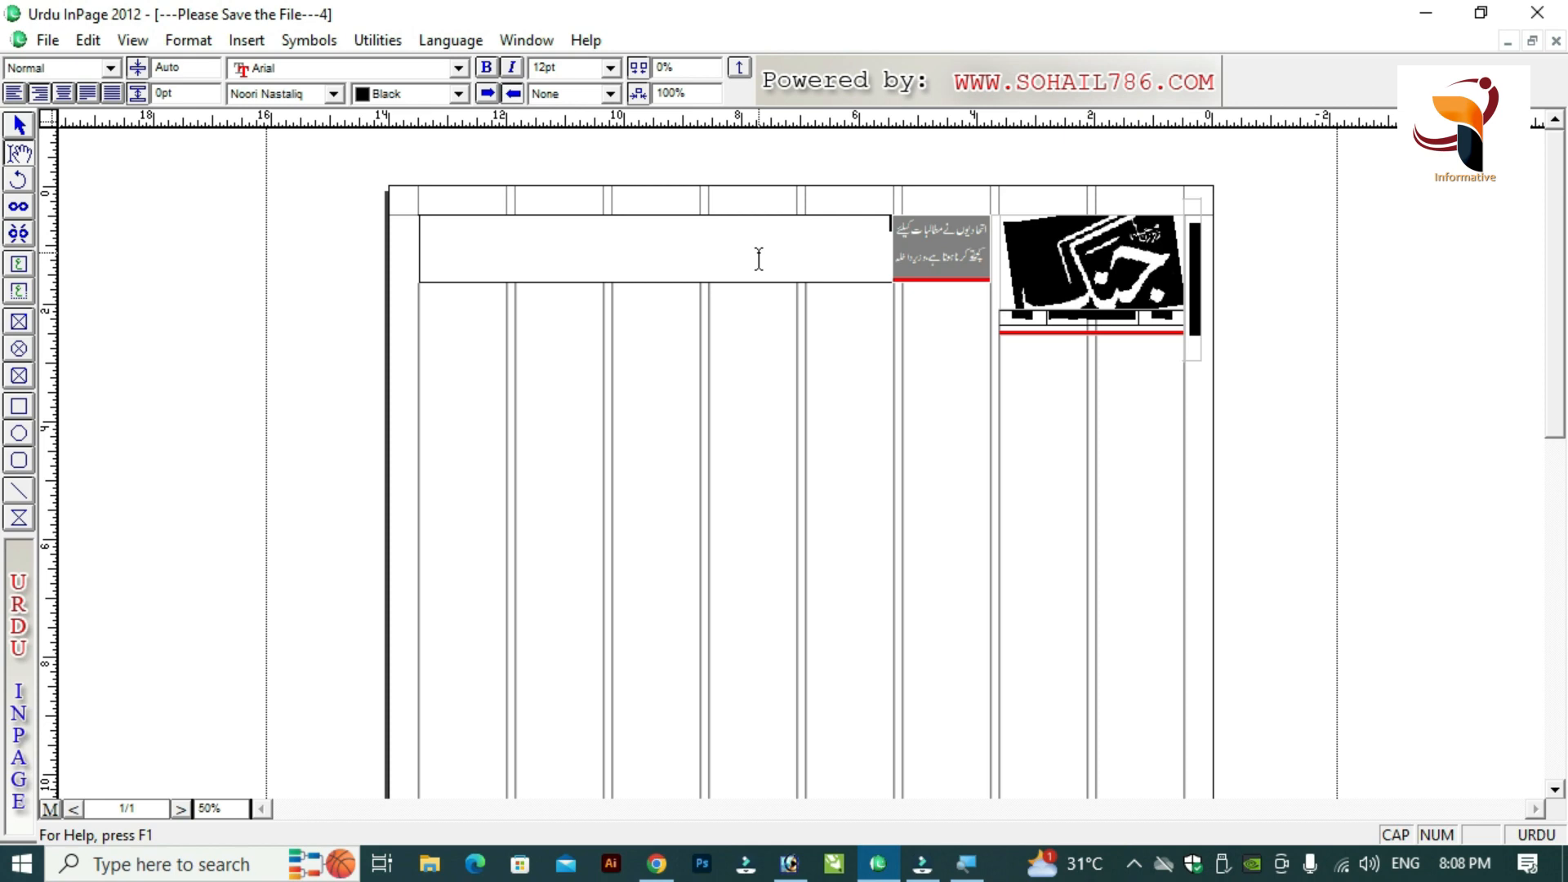
left_click(715, 236)
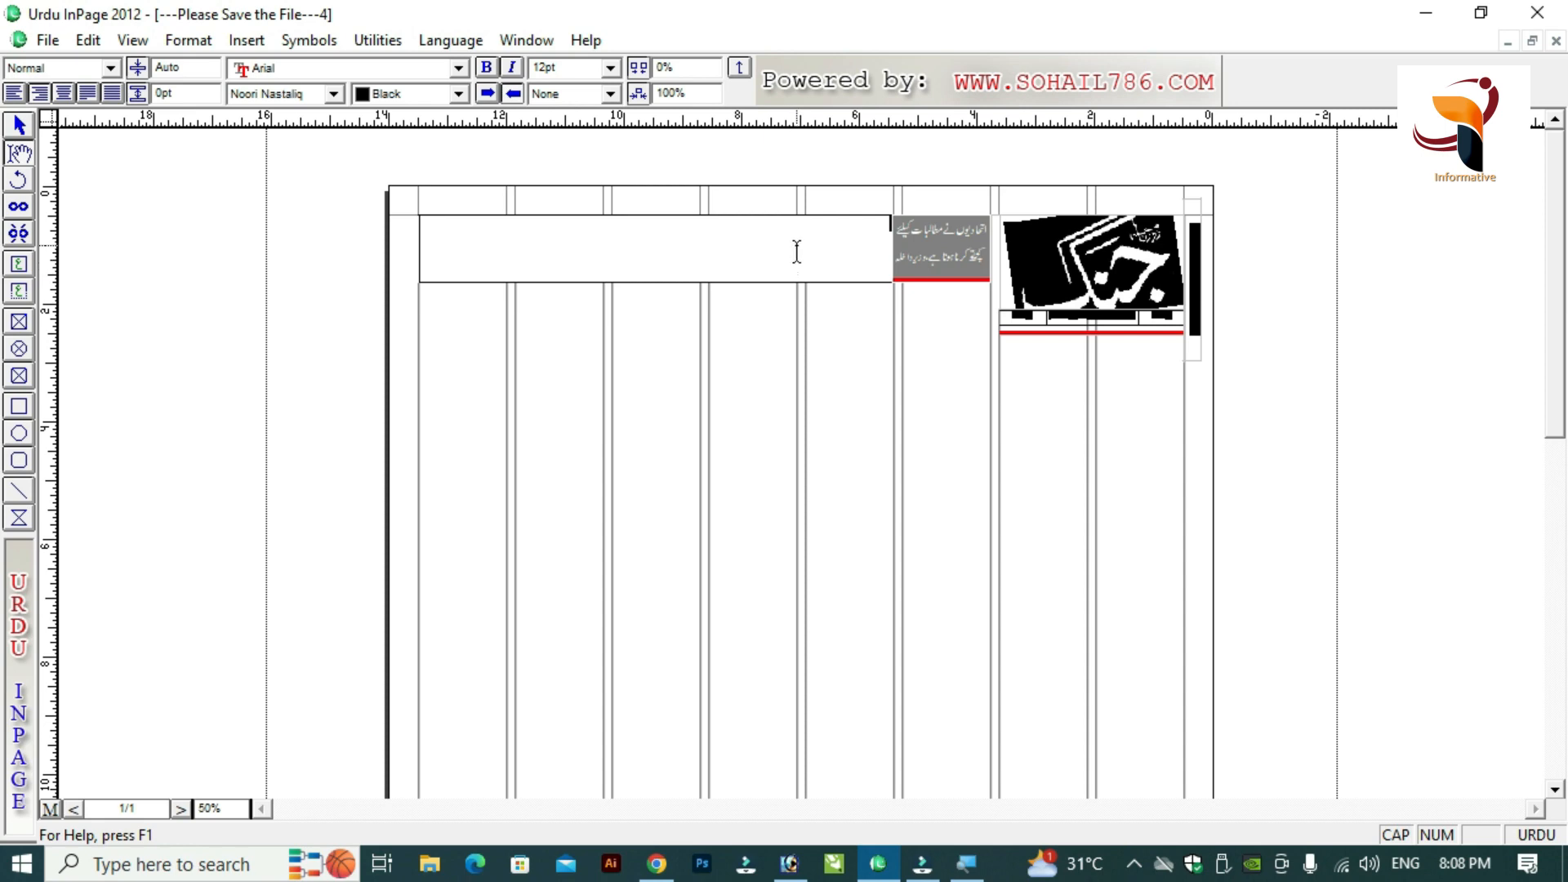
key("ctrl+Tab")
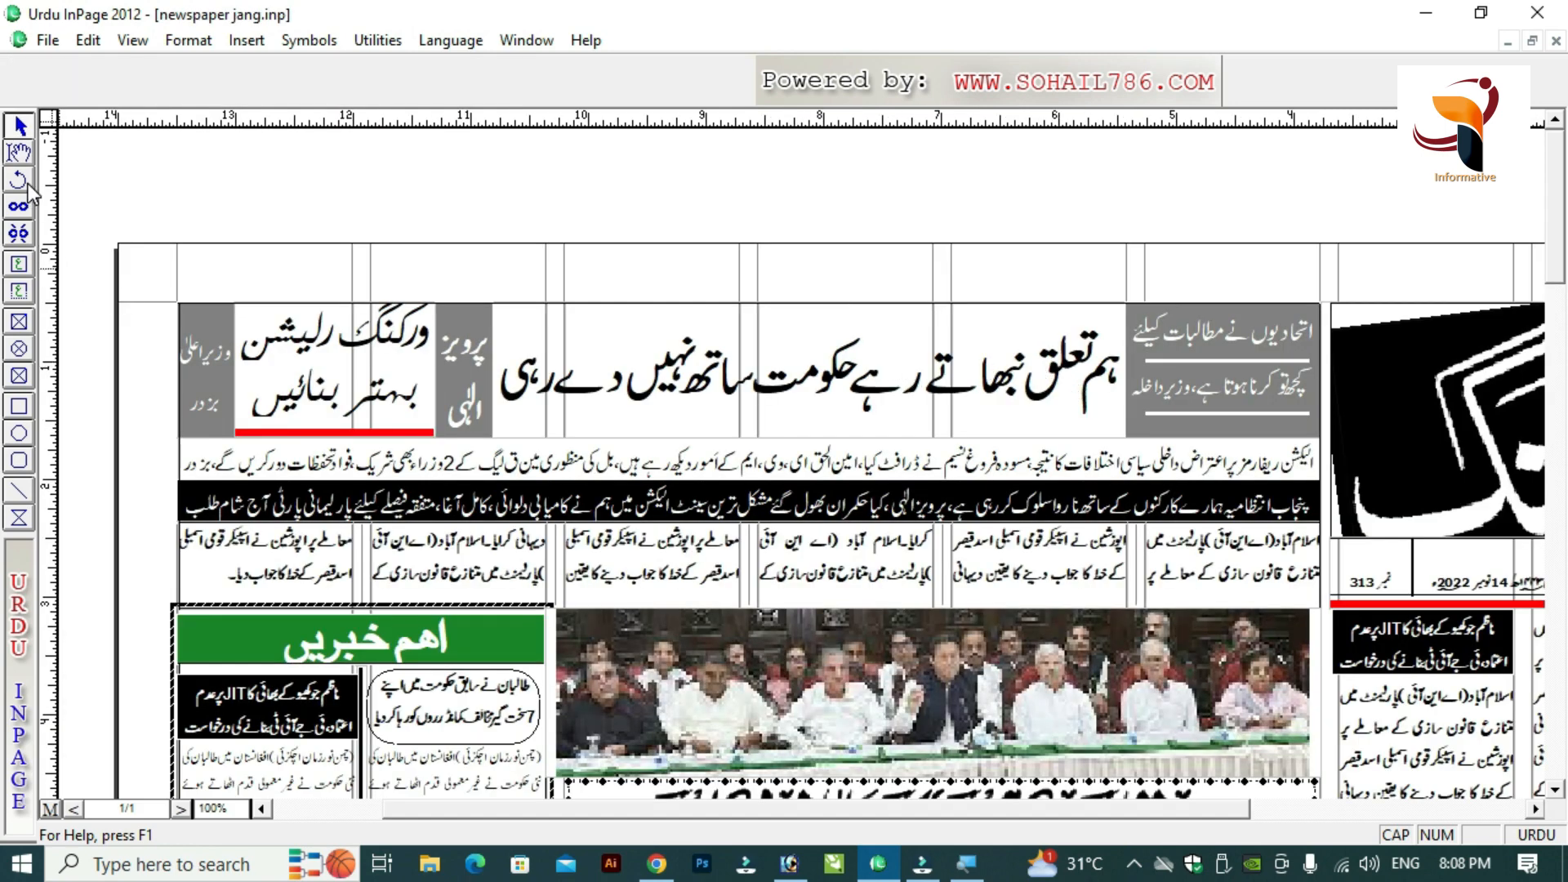
left_click(19, 152)
left_click(945, 397)
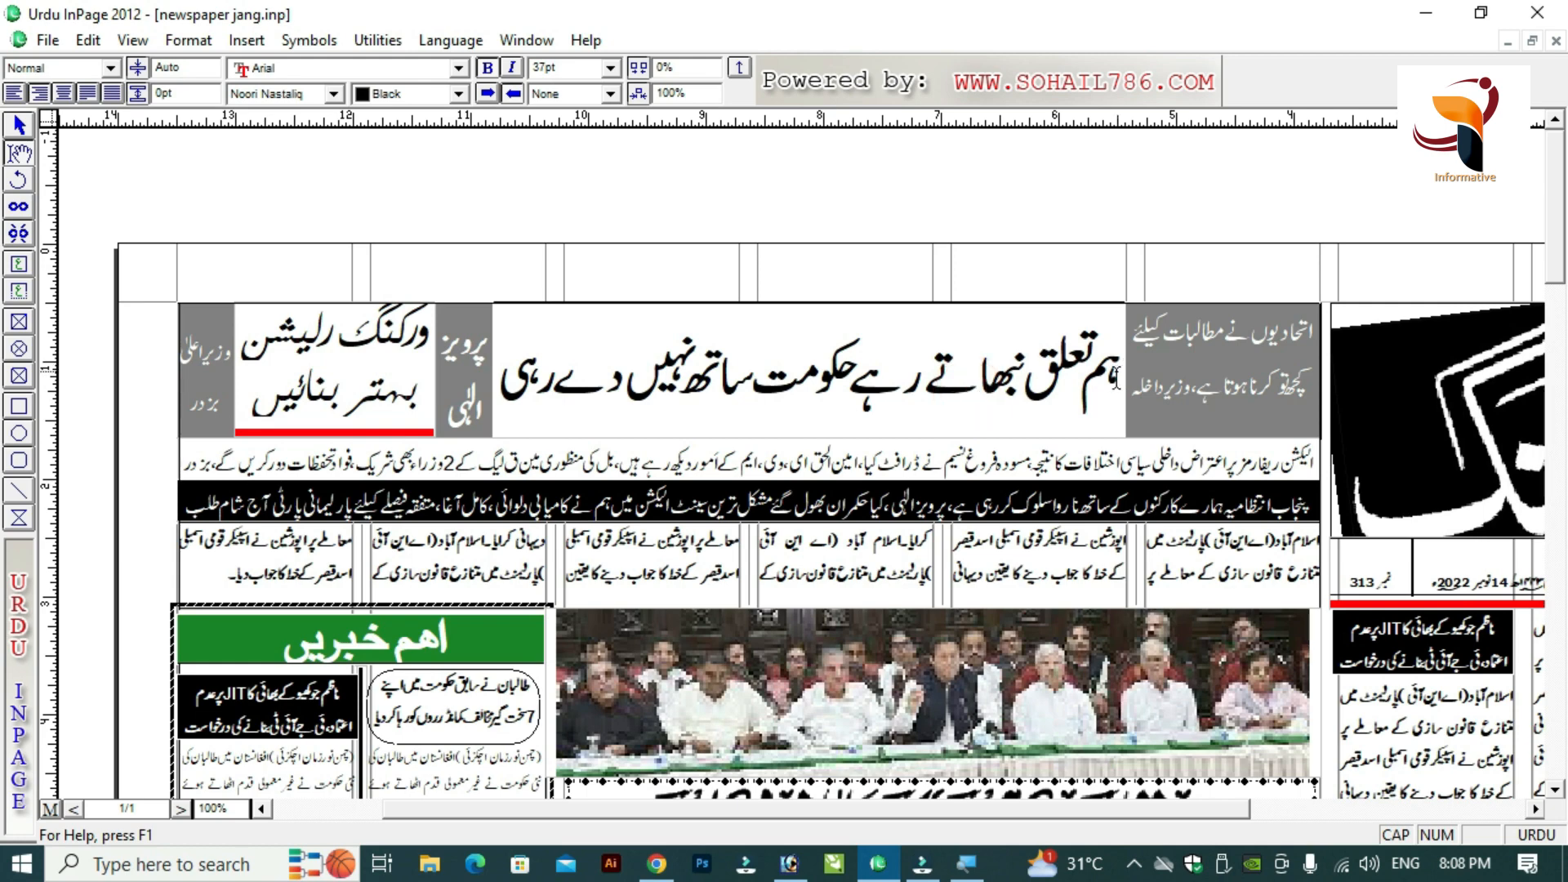
left_click_drag(1116, 380, 516, 416)
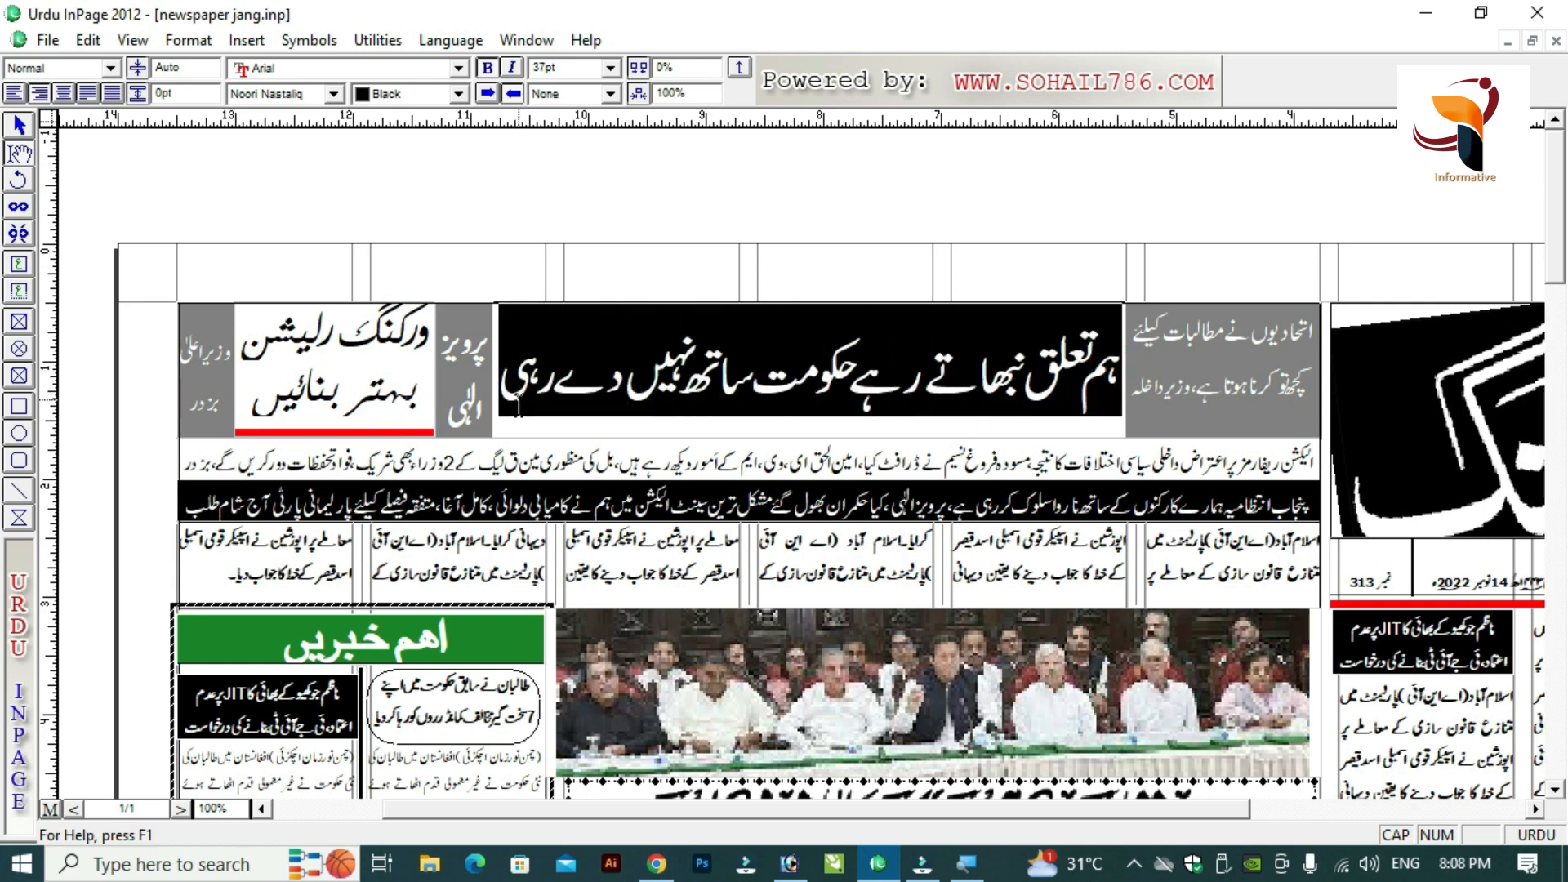
key("ctrl+c")
key("ctrl+Tab")
left_click(797, 260)
key("ctrl+v")
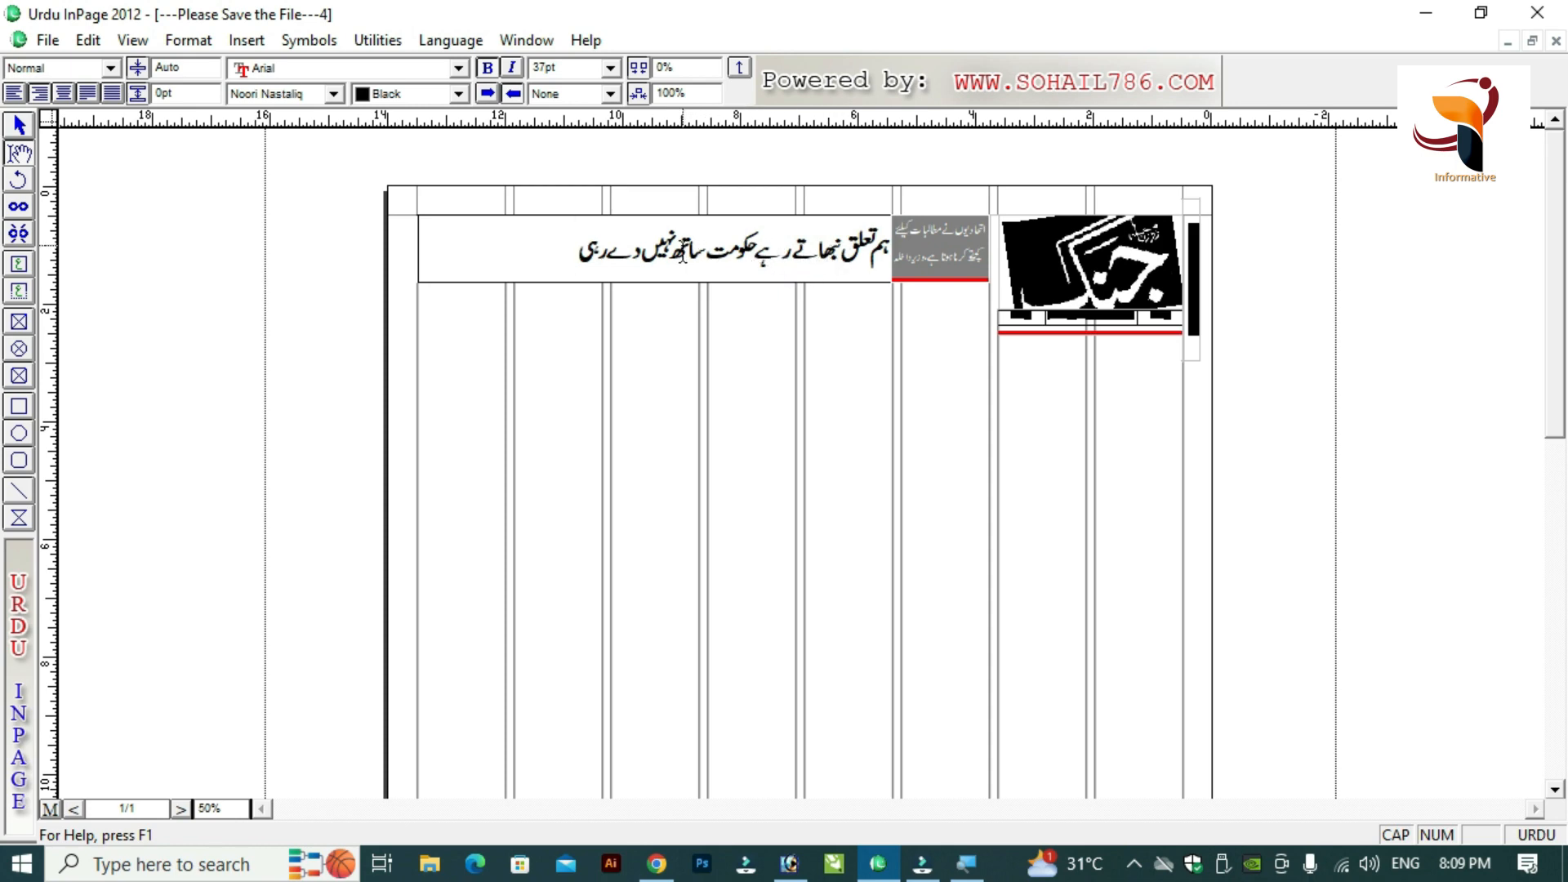
Following newspaper jang.inp, duplicate the gray text box and place the copy over the far end of the headline, at about 10.21" horizontally.
key("ctrl+Tab")
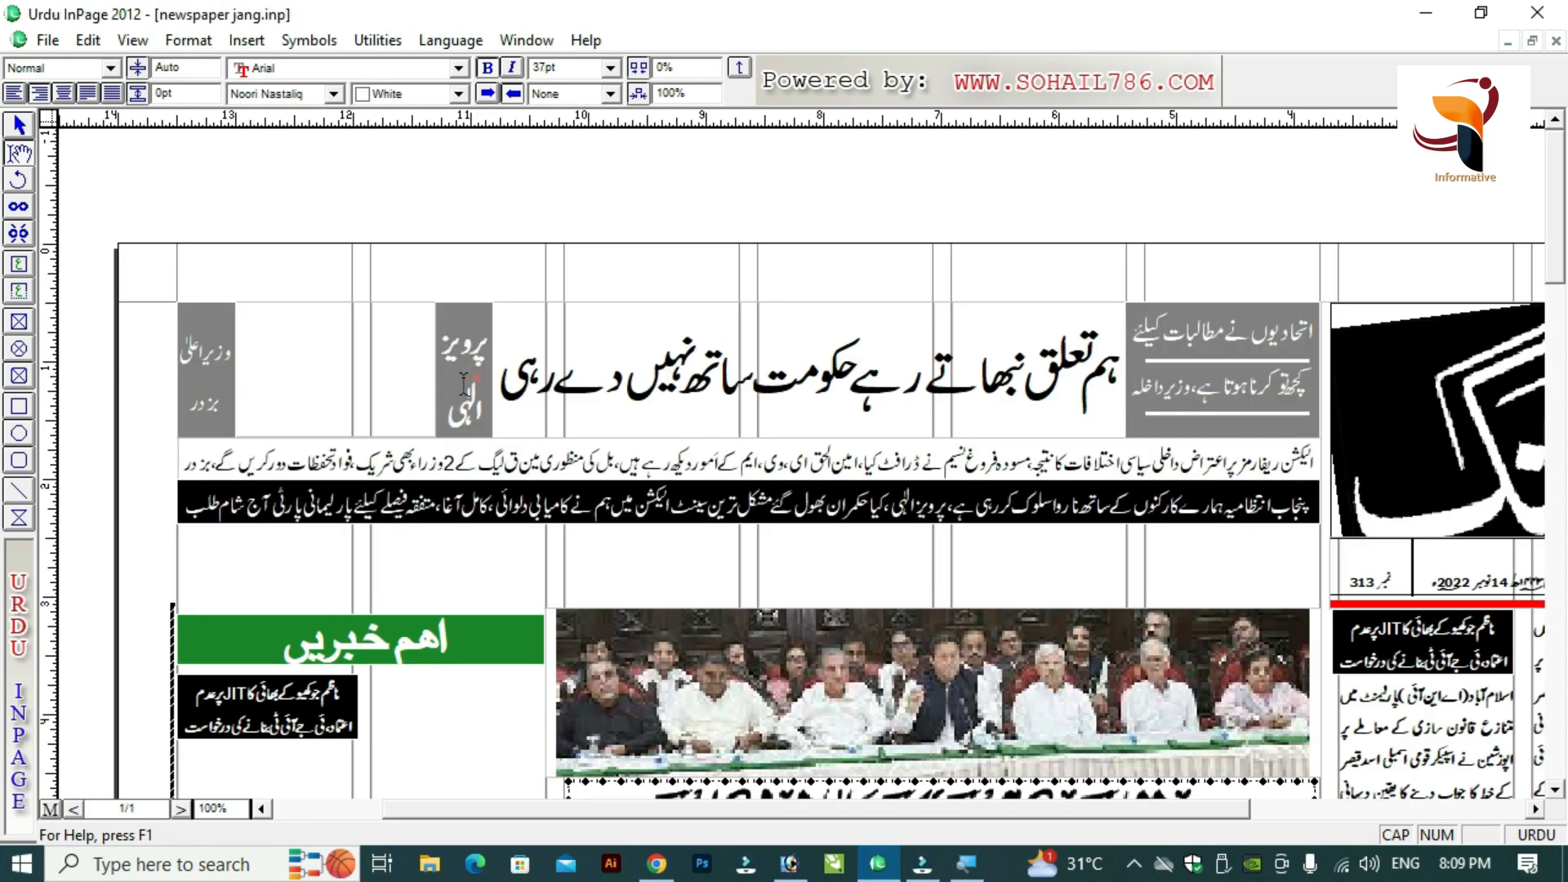
left_click(209, 368)
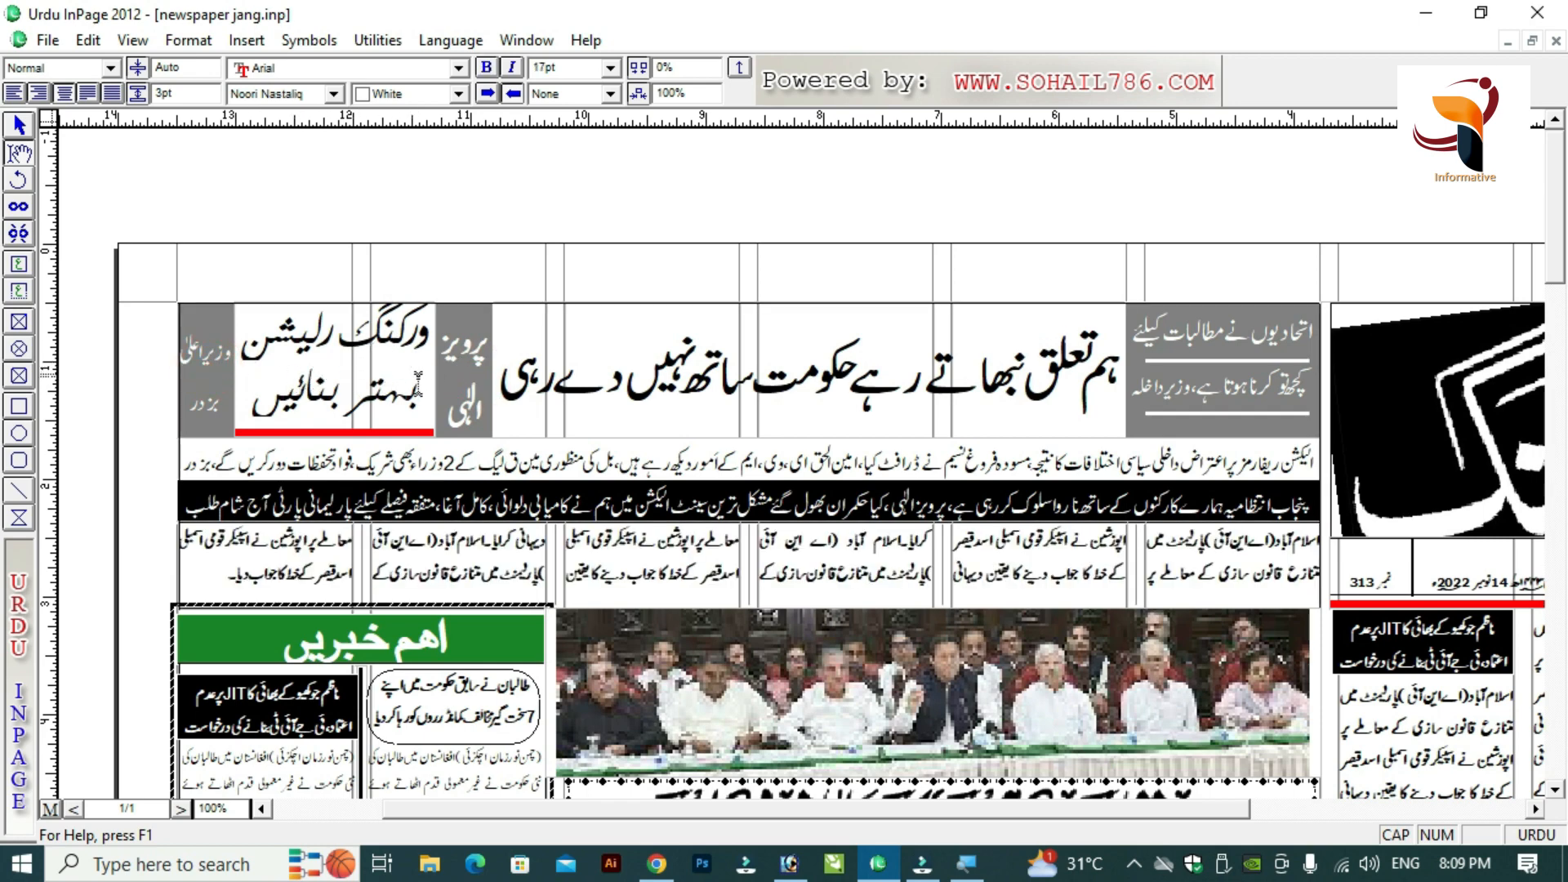
key("ctrl+Tab")
left_click(663, 258)
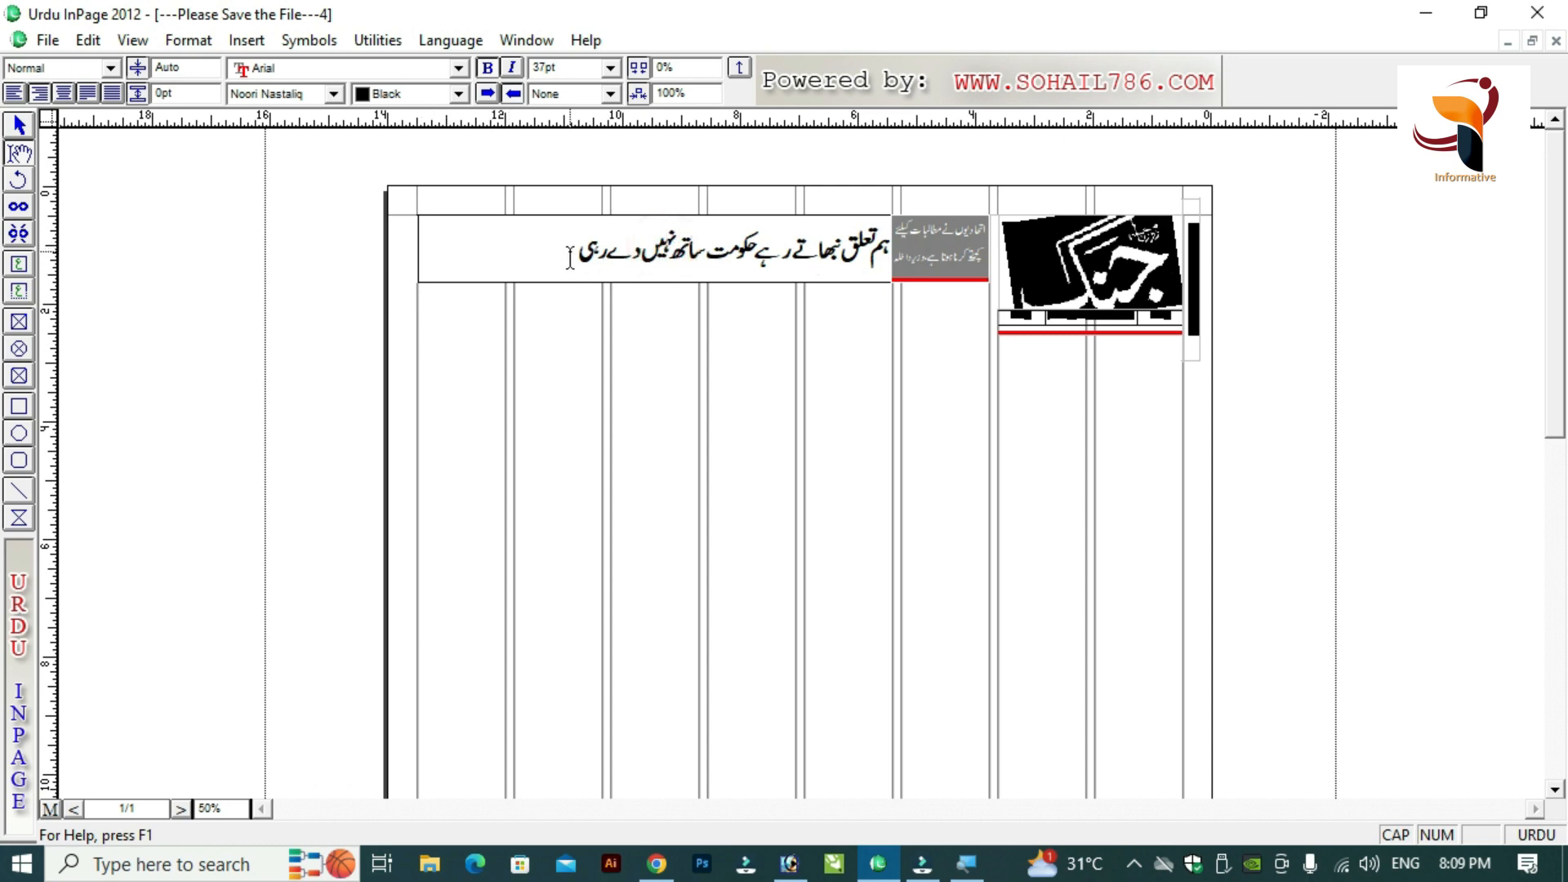
key("F6")
key("Escape")
left_click(1352, 381)
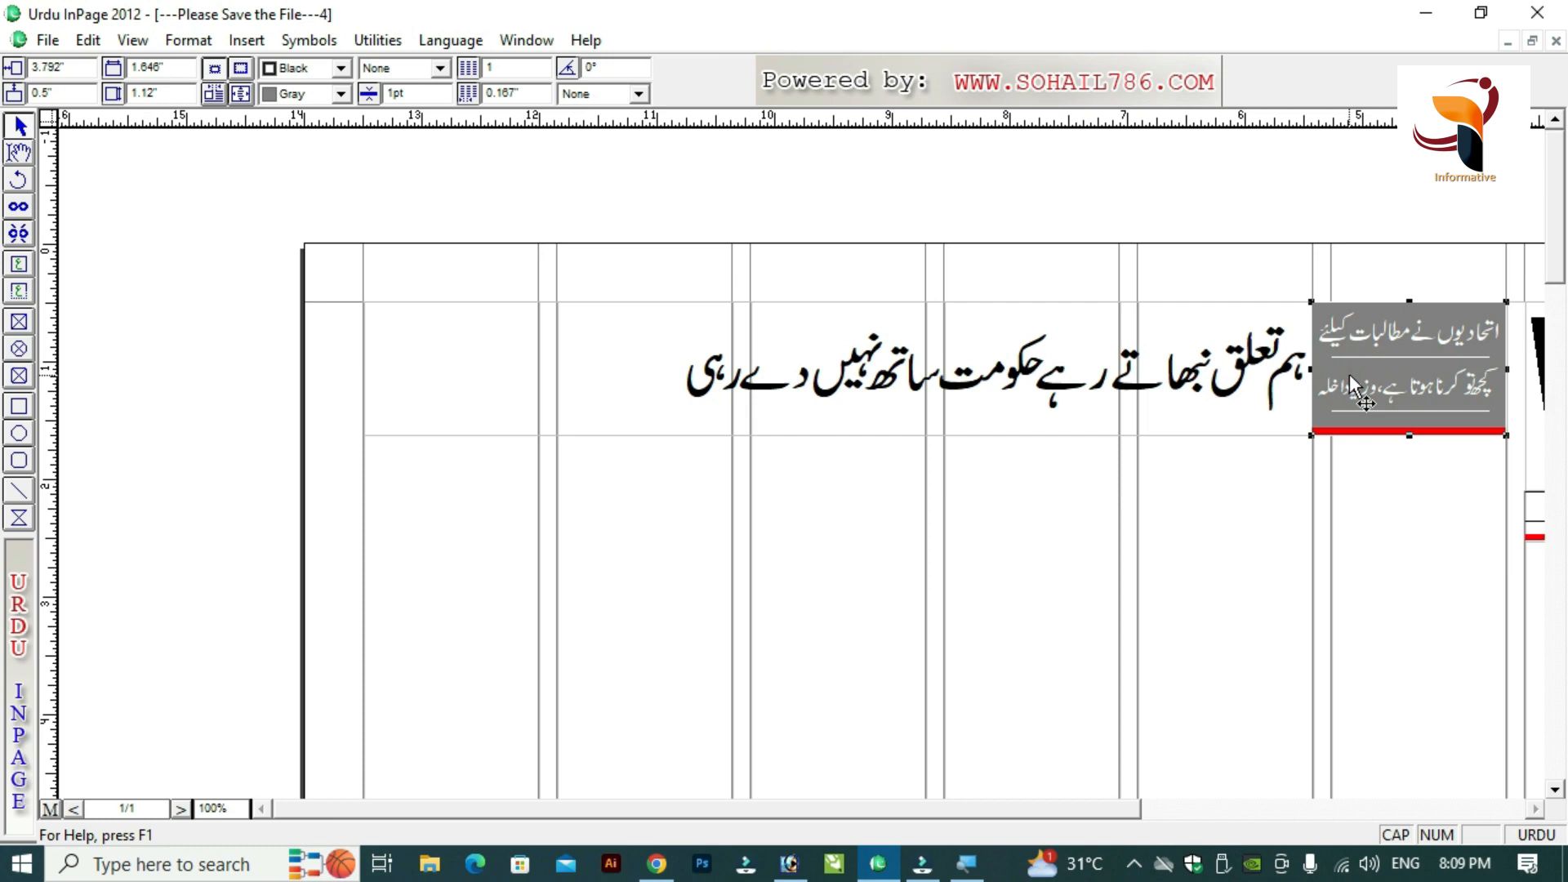
key("ctrl+v")
left_click(1349, 376)
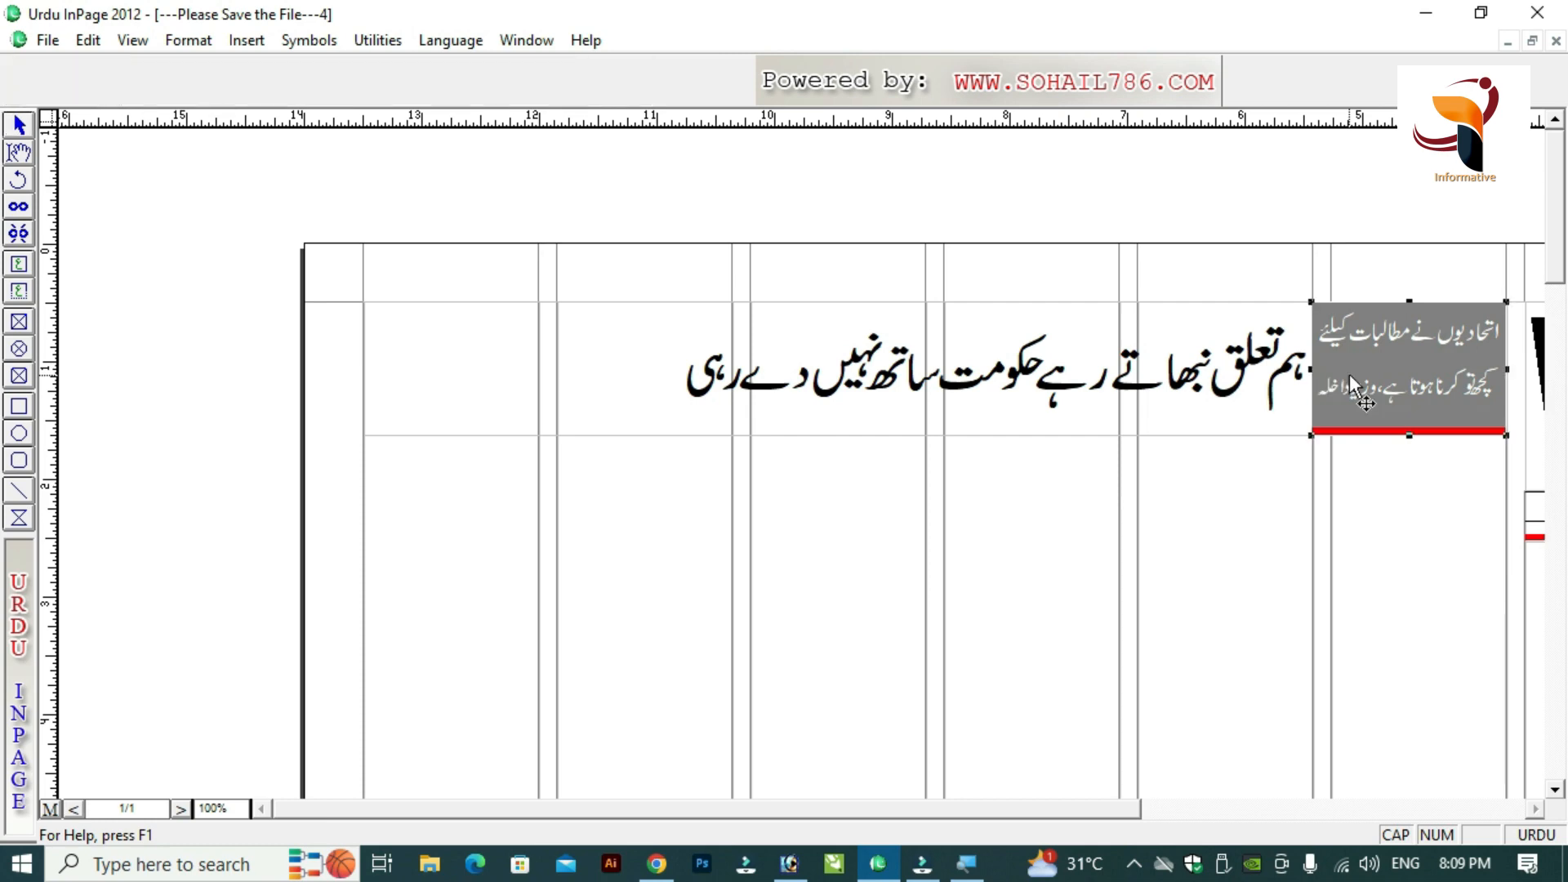
left_click_drag(1370, 371, 612, 382)
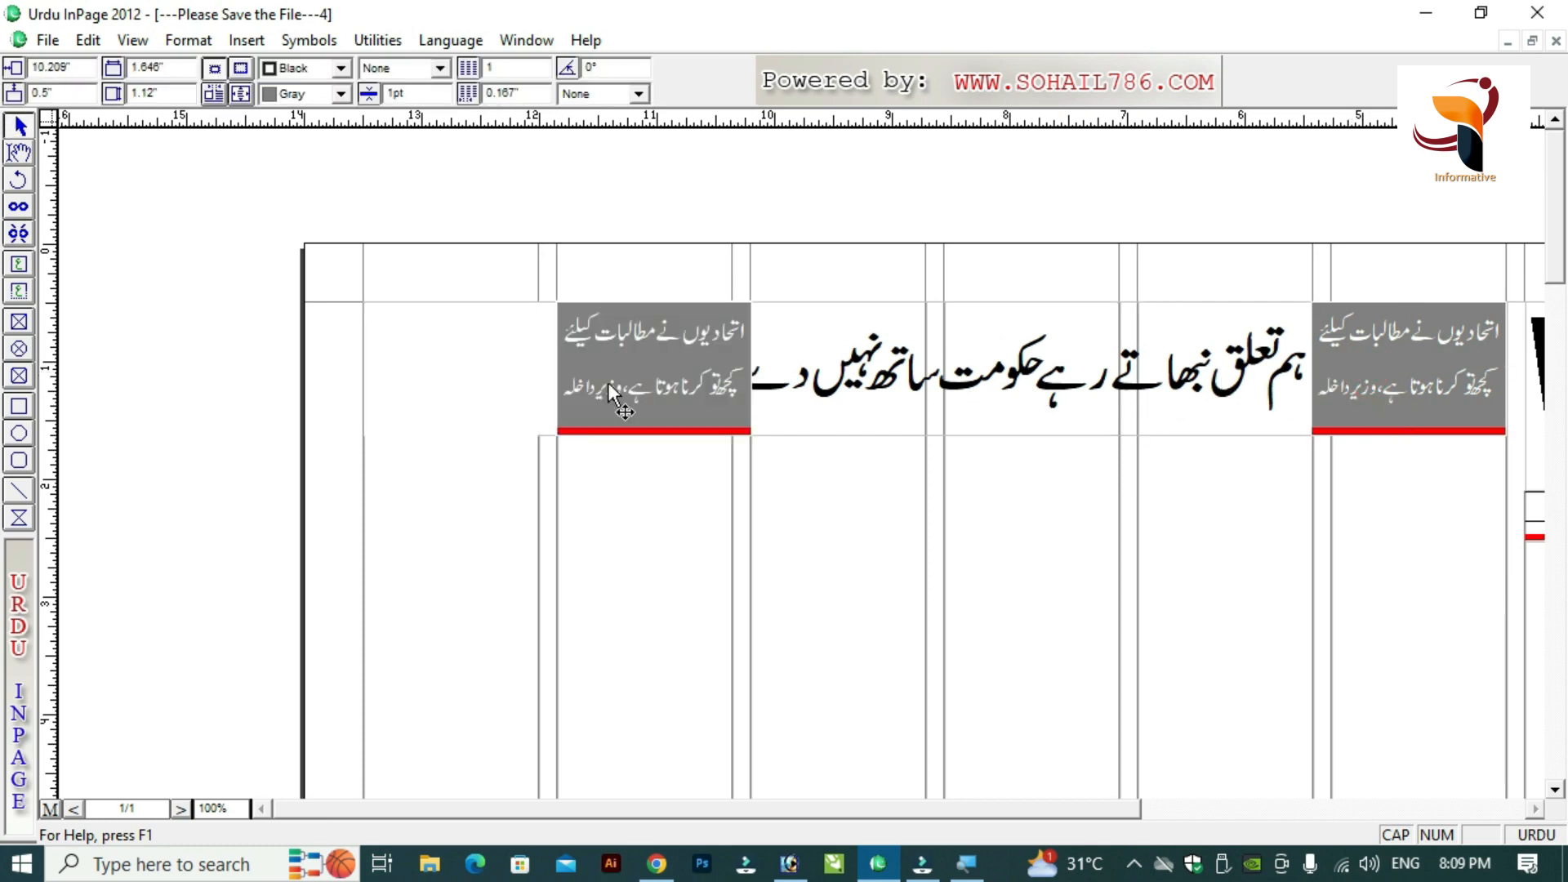
Following newspaper jang.inp, narrow the duplicated gray box to about 0.54" wide.
key("ctrl+Tab")
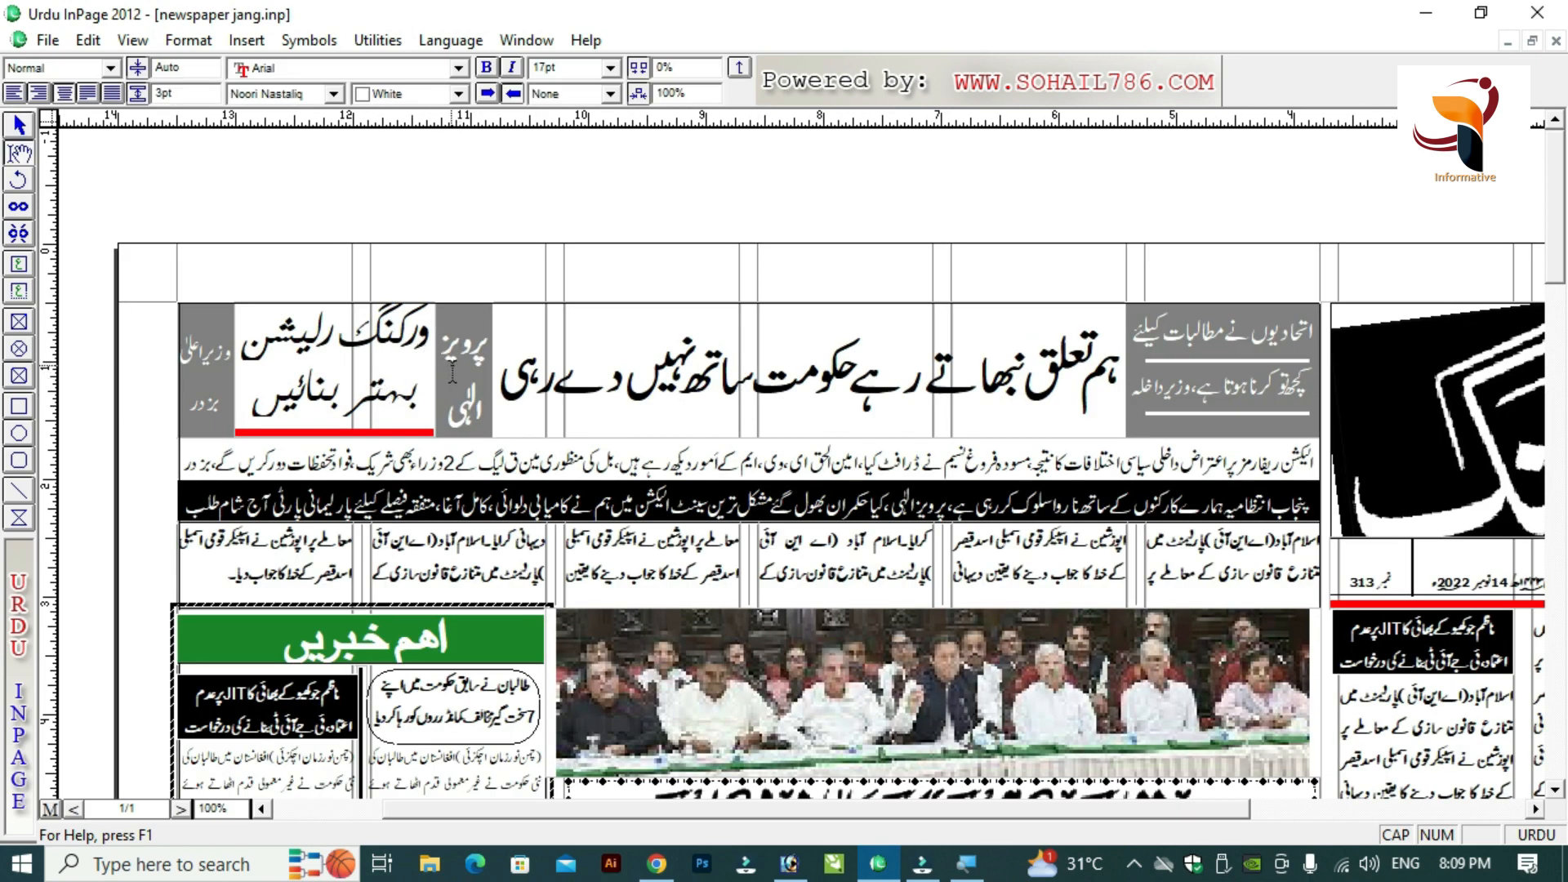
key("ctrl+Tab")
left_click(753, 367)
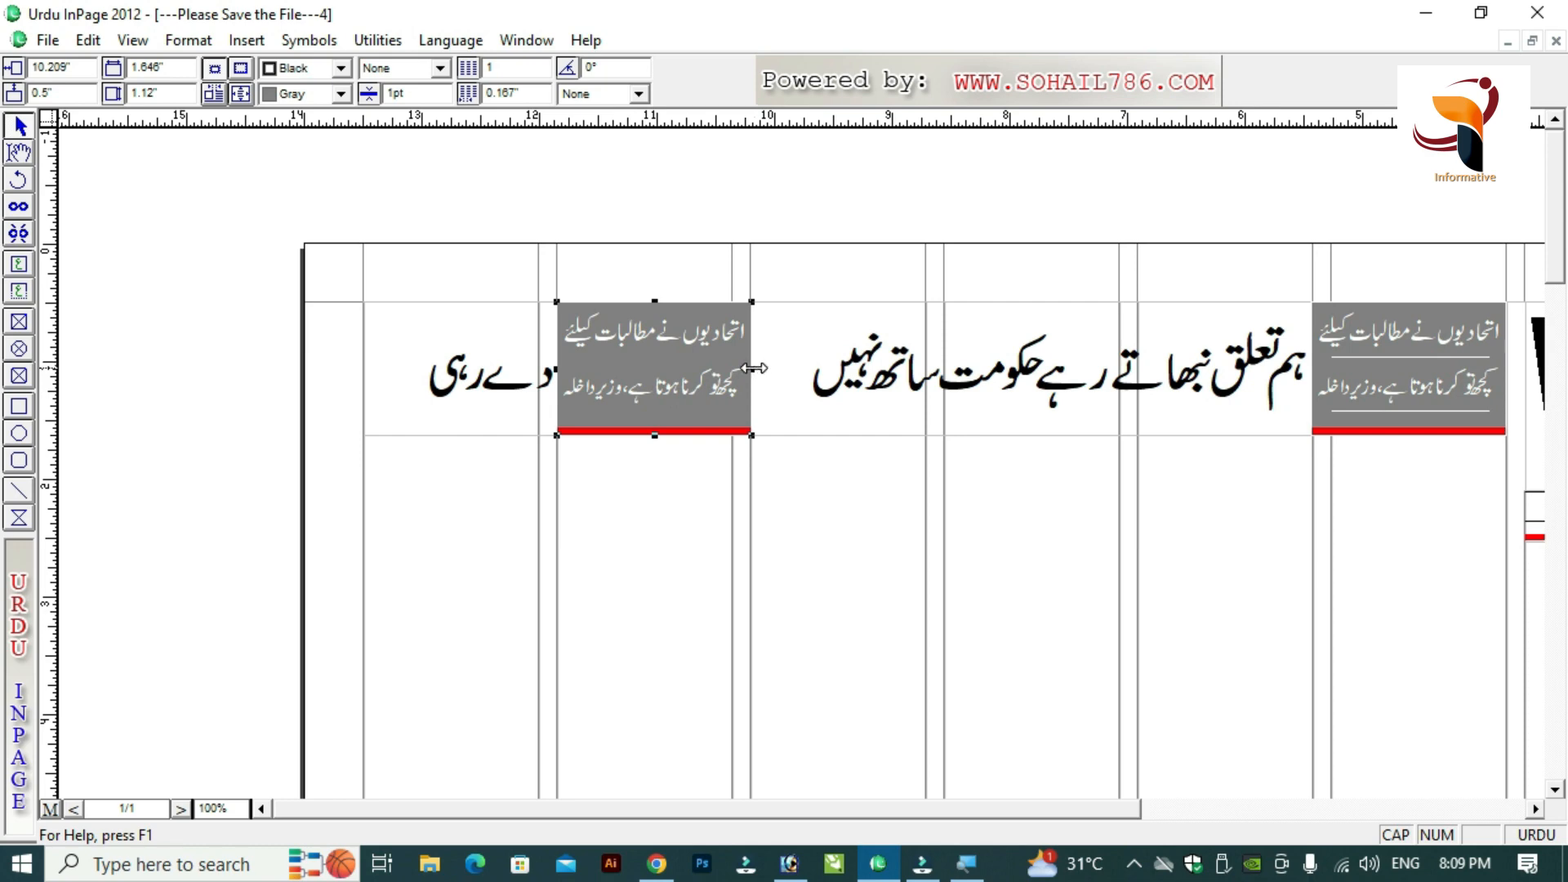
left_click_drag(685, 370, 621, 372)
Delete all text from the narrow gray box and move it close to the end of the headline, at about 10.94" horizontally.
left_click(19, 152)
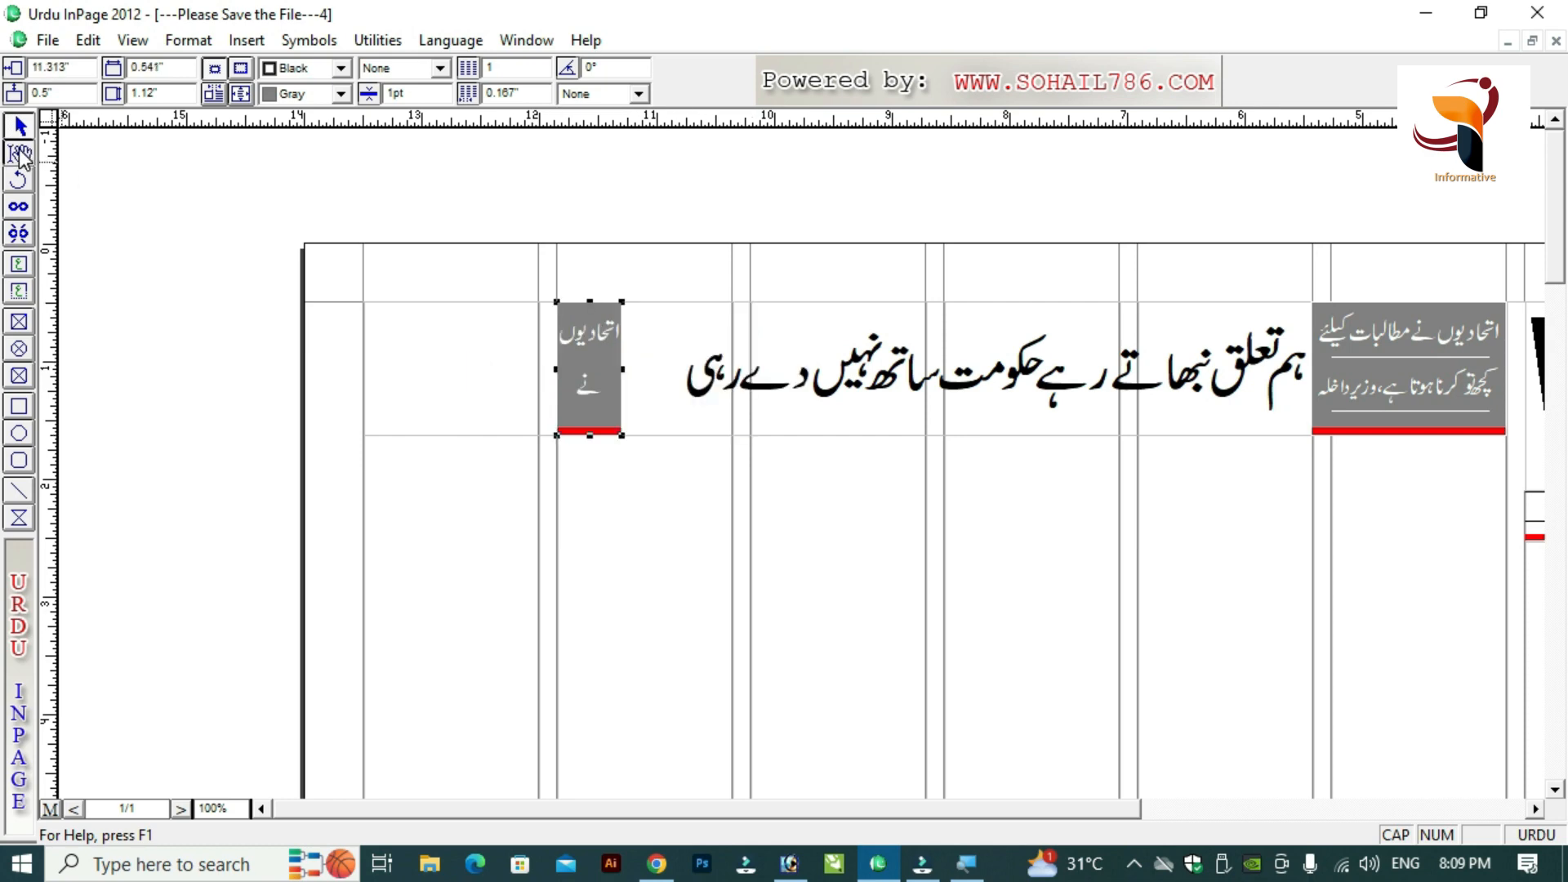
left_click(599, 374)
key("ctrl+a")
key("Delete")
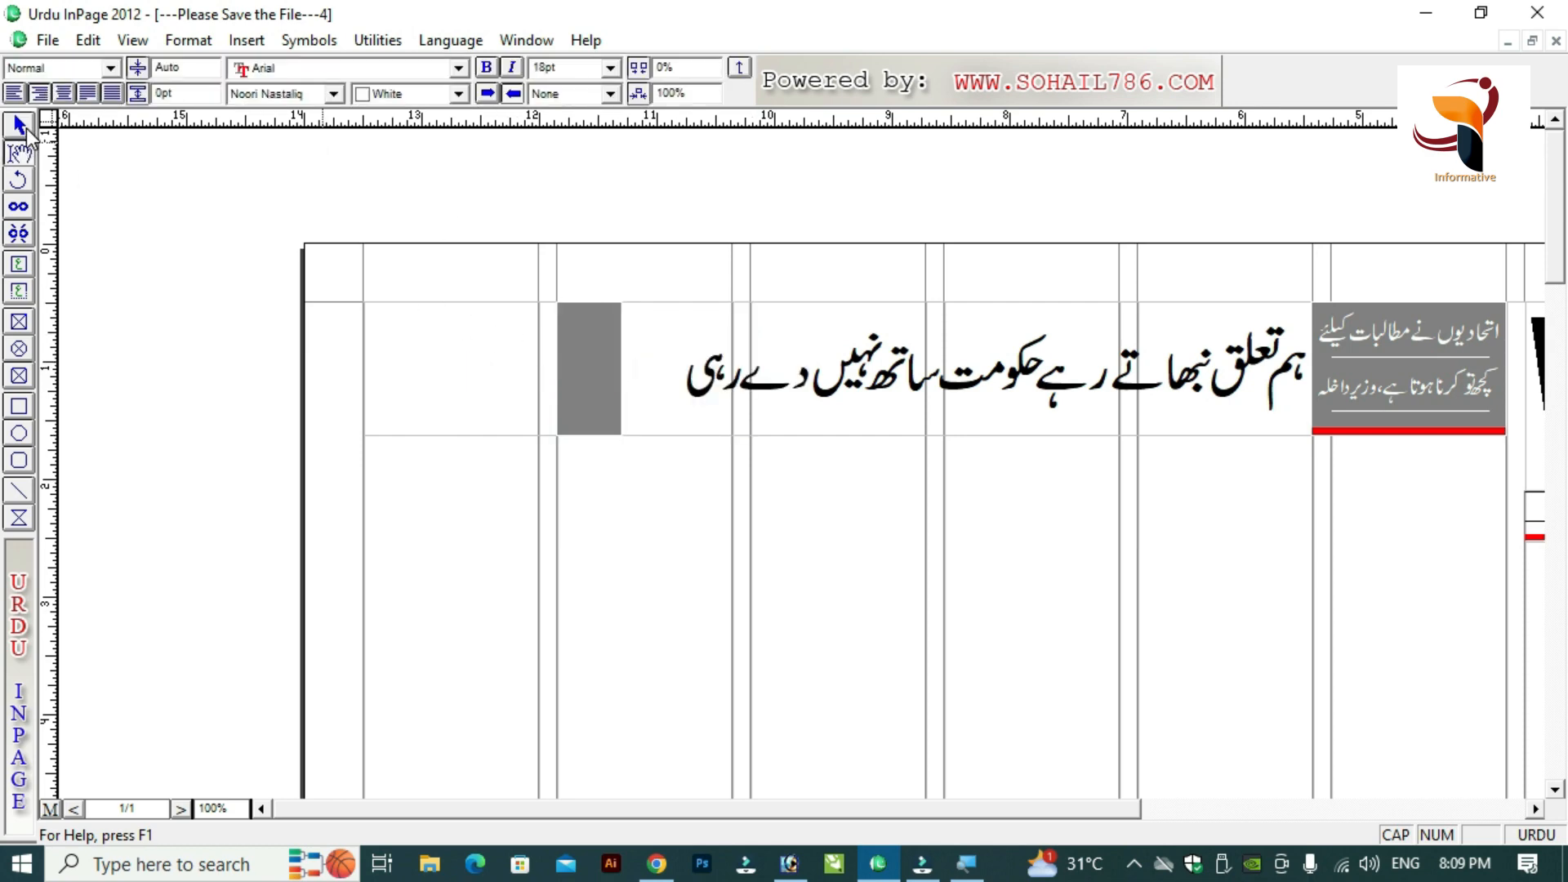
left_click(21, 125)
left_click_drag(589, 367, 632, 365)
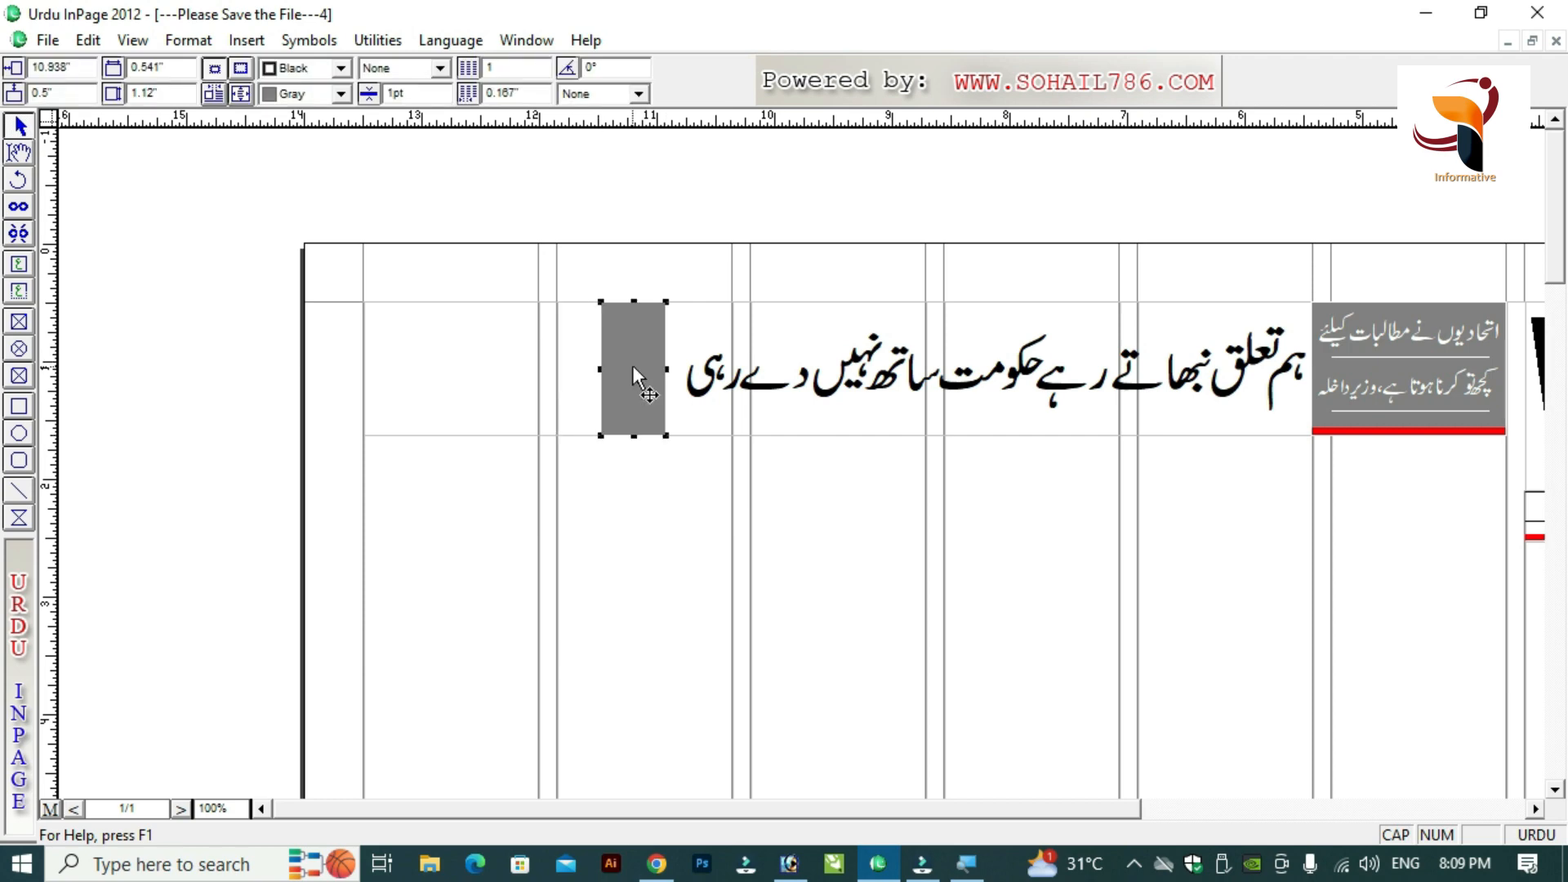
Duplicate the grey box to the page's outer margin and draw an empty text box filling the gap between the two grey boxes.
key("ctrl+c")
key("ctrl+v")
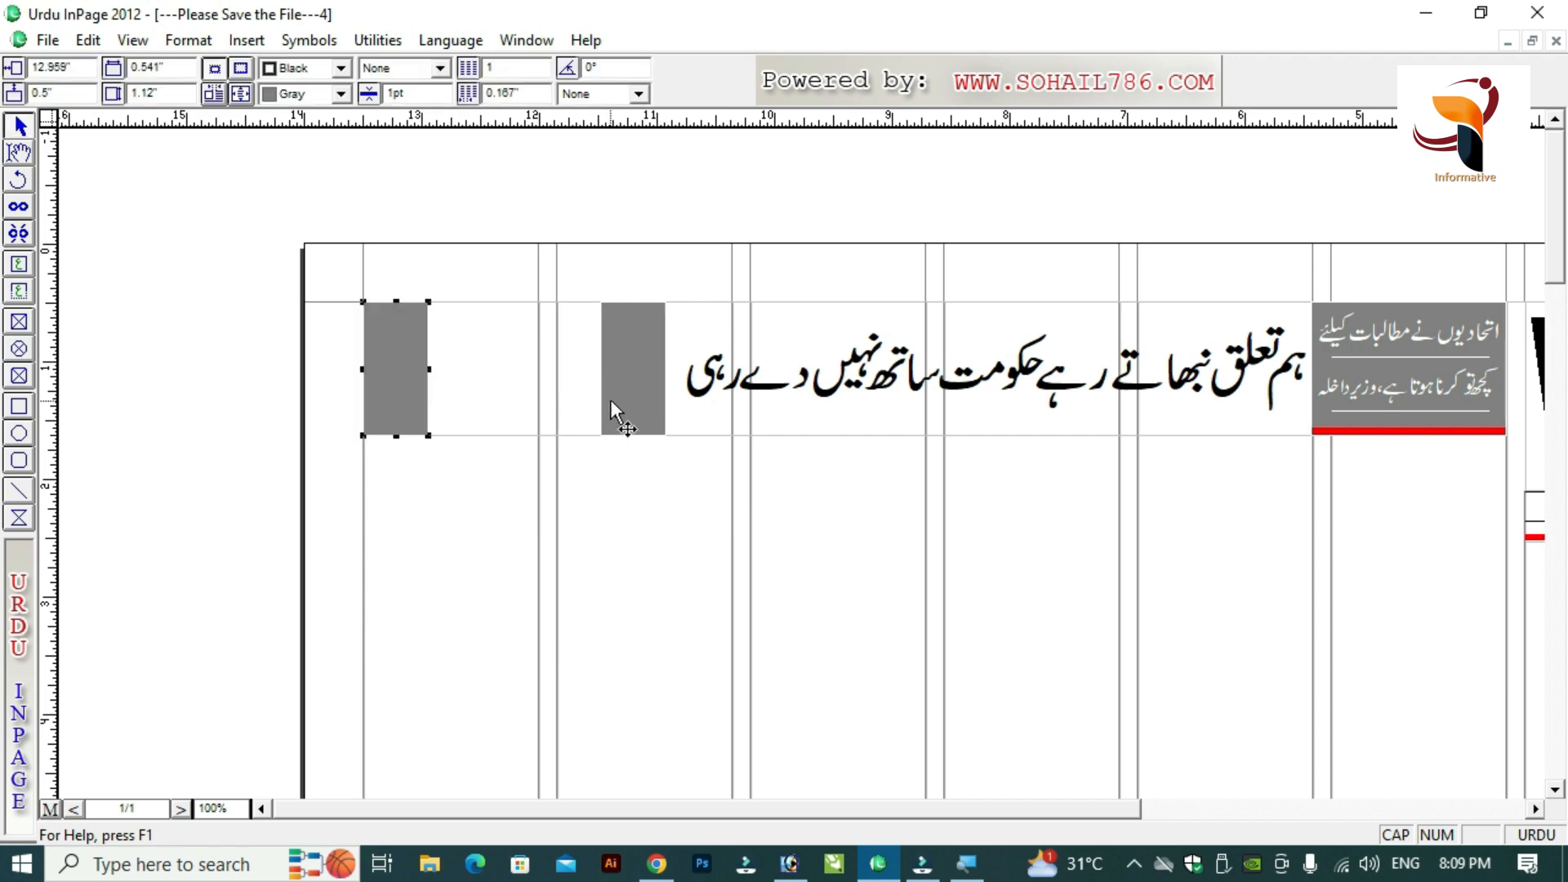
left_click(19, 266)
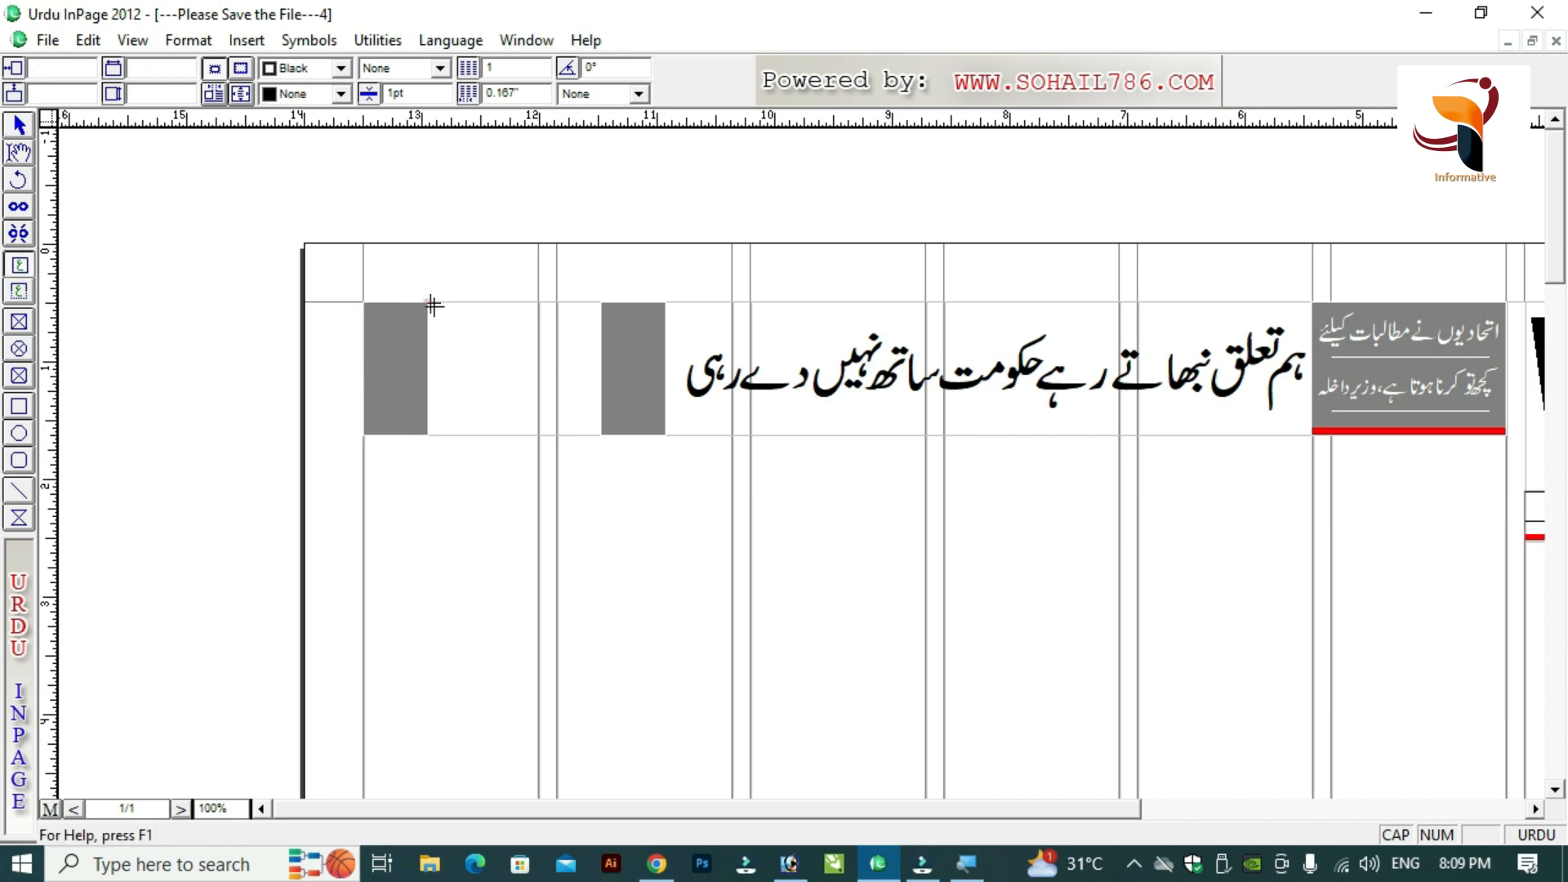
left_click_drag(432, 304, 605, 436)
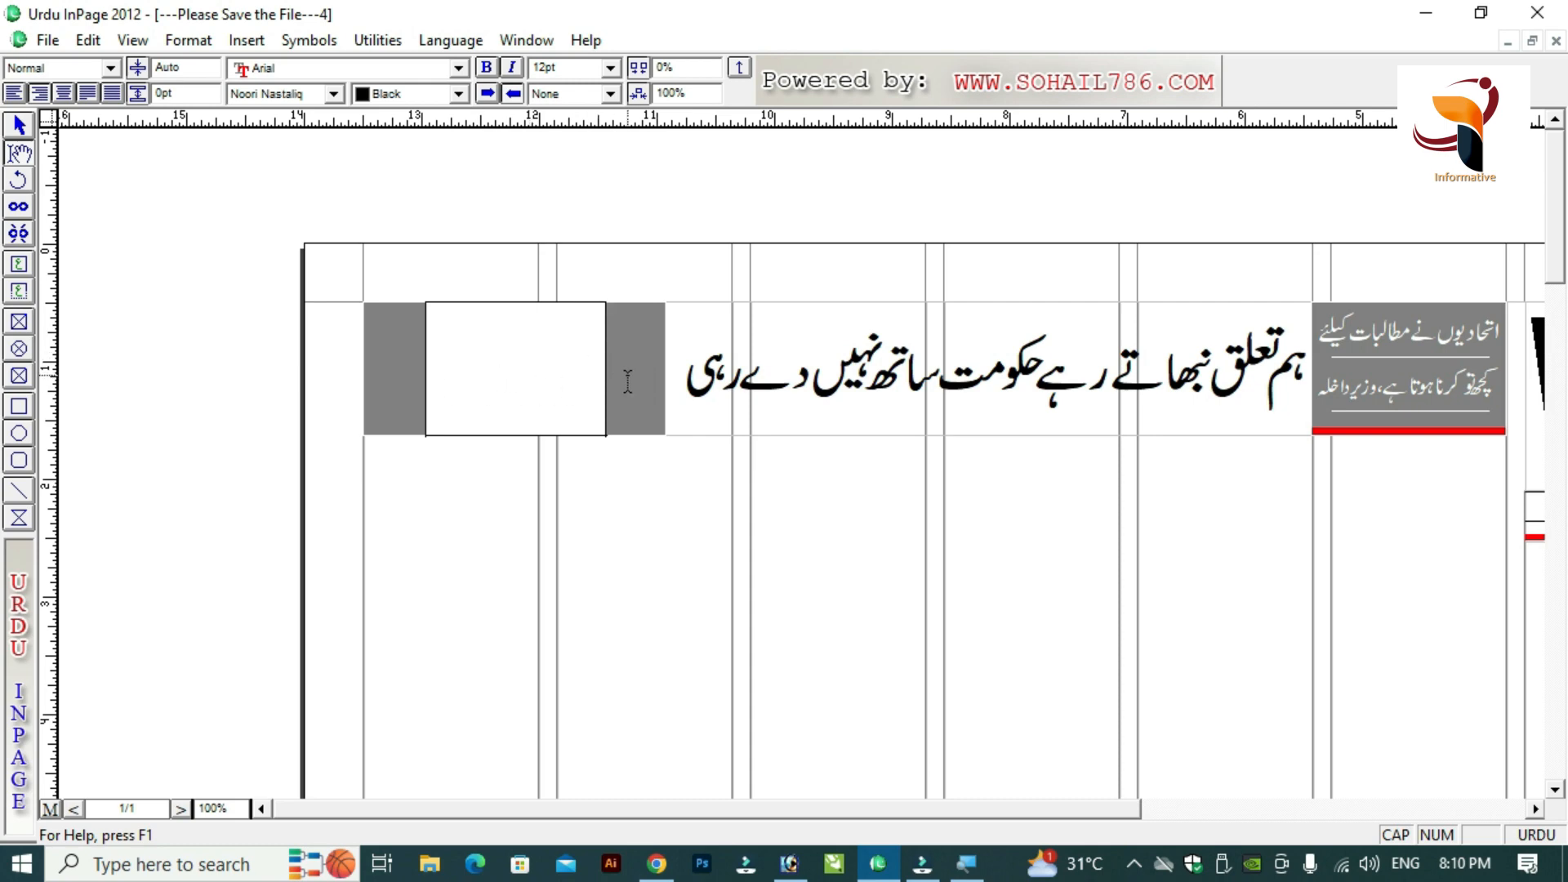
Copy the name text from the matching grey box in newspaper jang.inp into the grey box beside the headline.
key("ctrl+Tab")
left_click(477, 349)
key("ctrl+a")
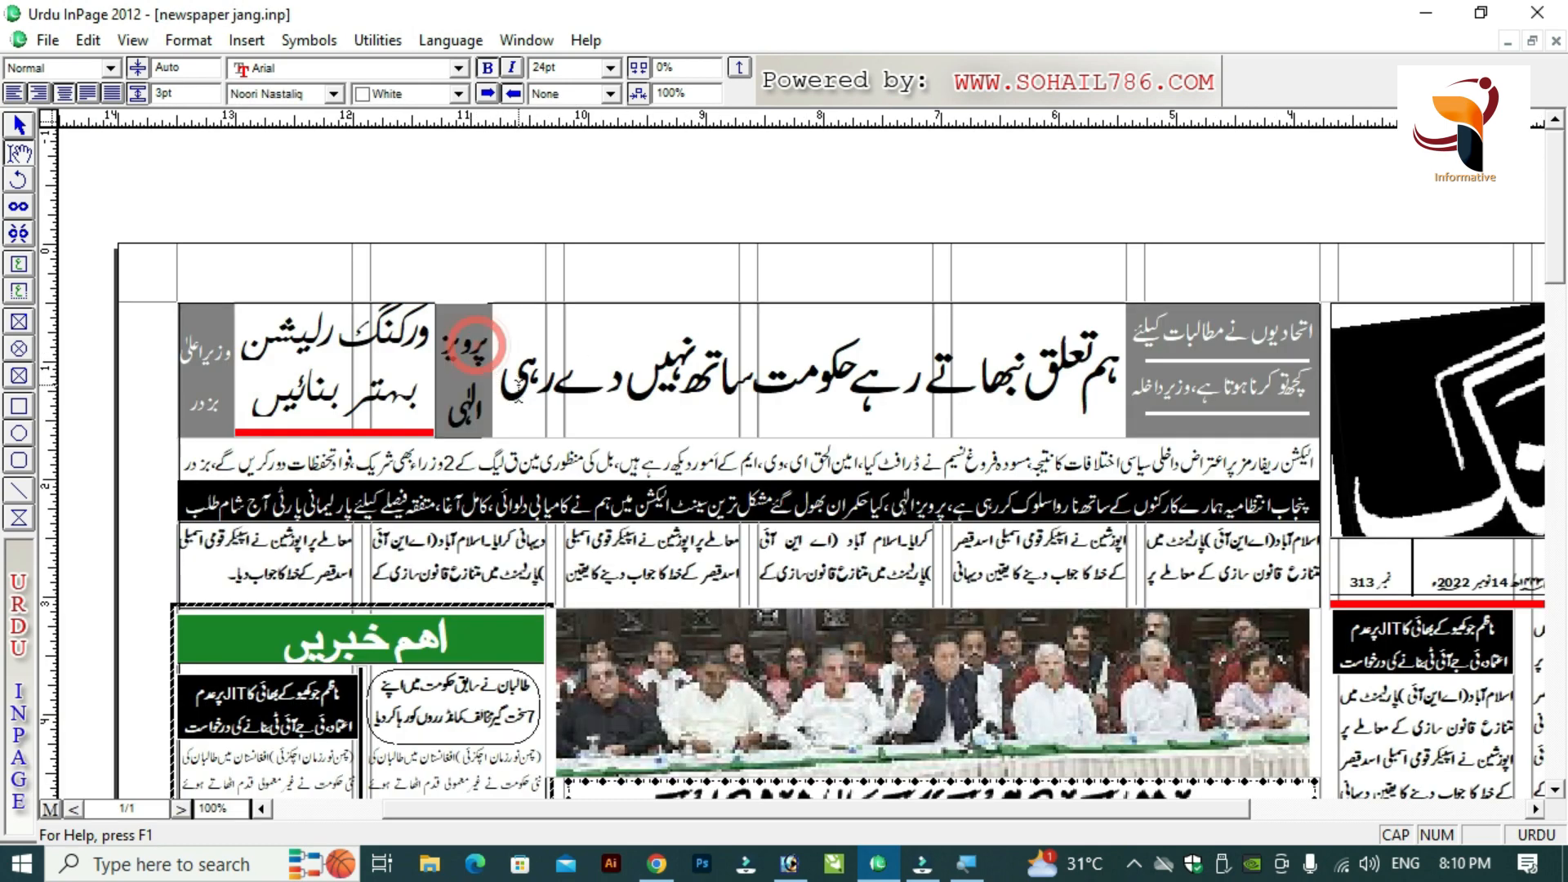
key("ctrl+Tab")
left_click(639, 355)
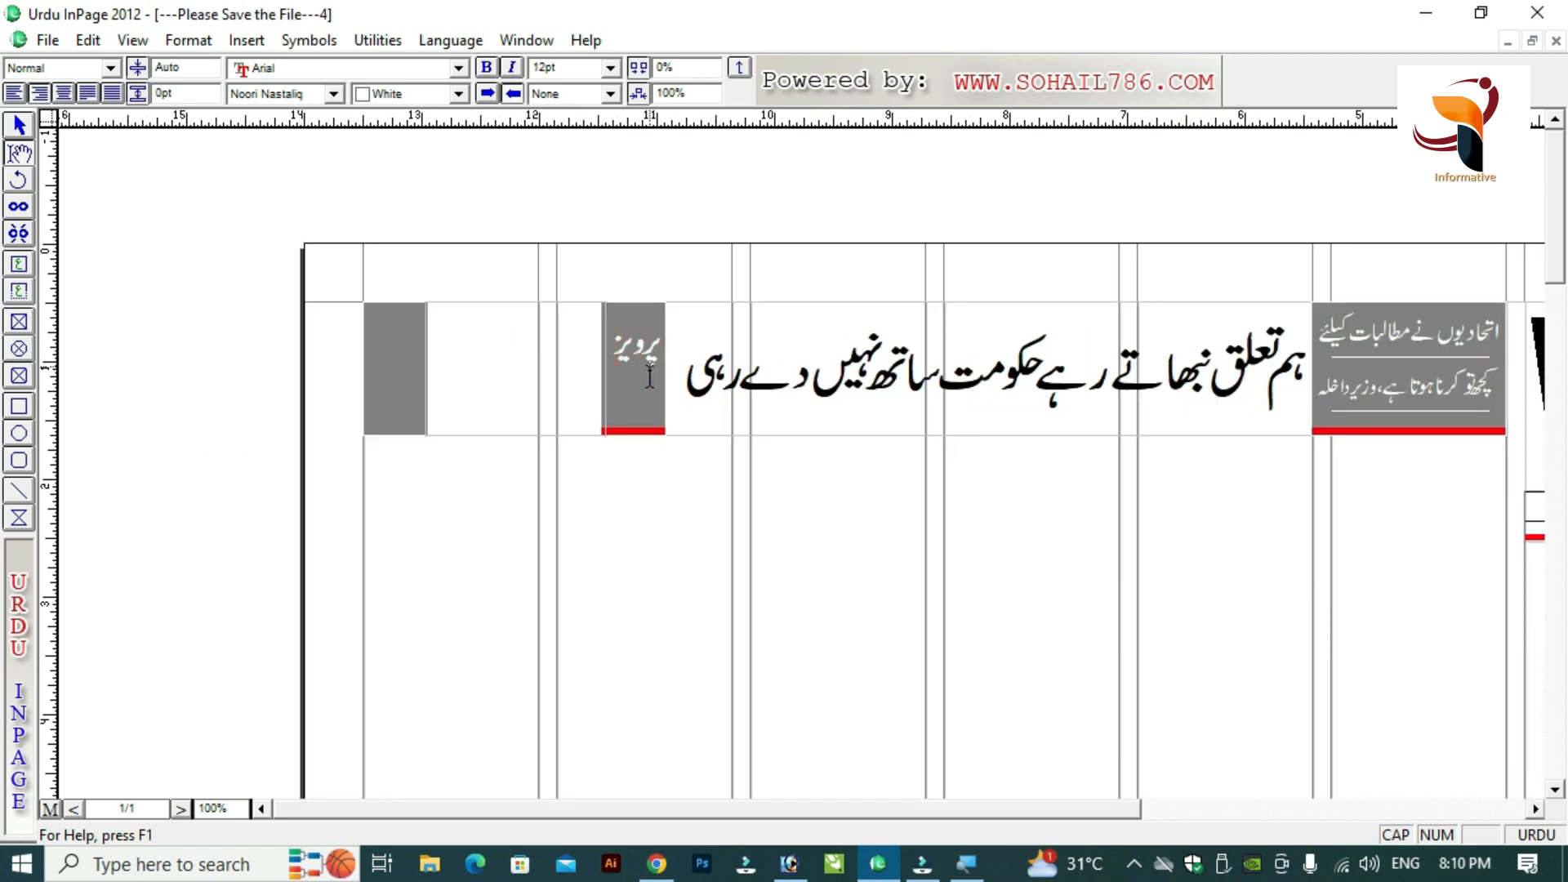
Resize the name text in the grey box beside the headline, trying 36pt and settling on 18pt.
left_click(638, 386)
key("ctrl+a")
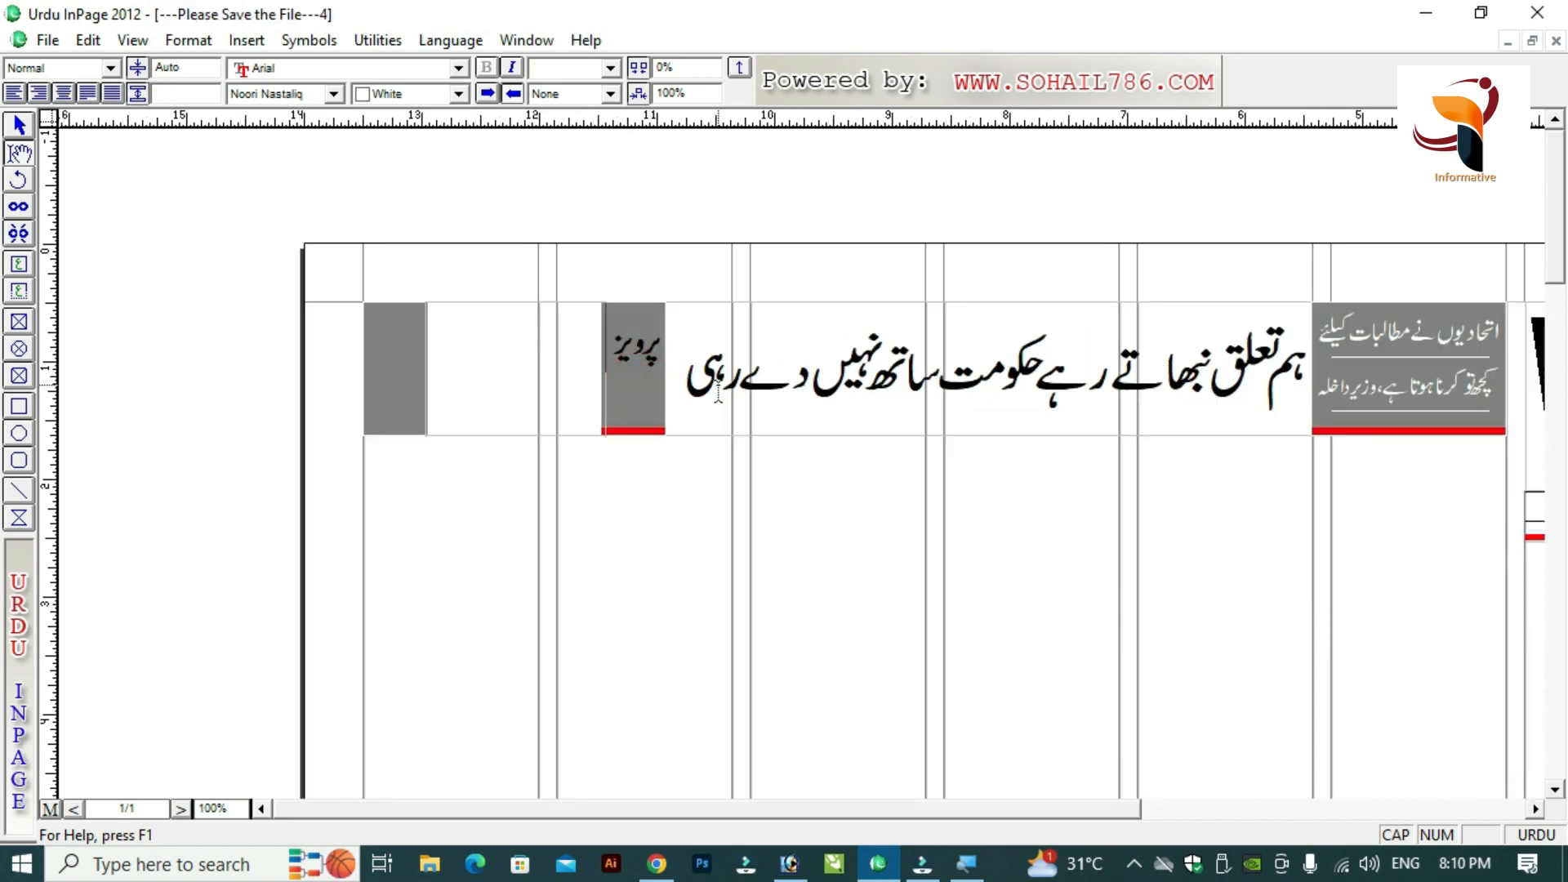
left_click(609, 72)
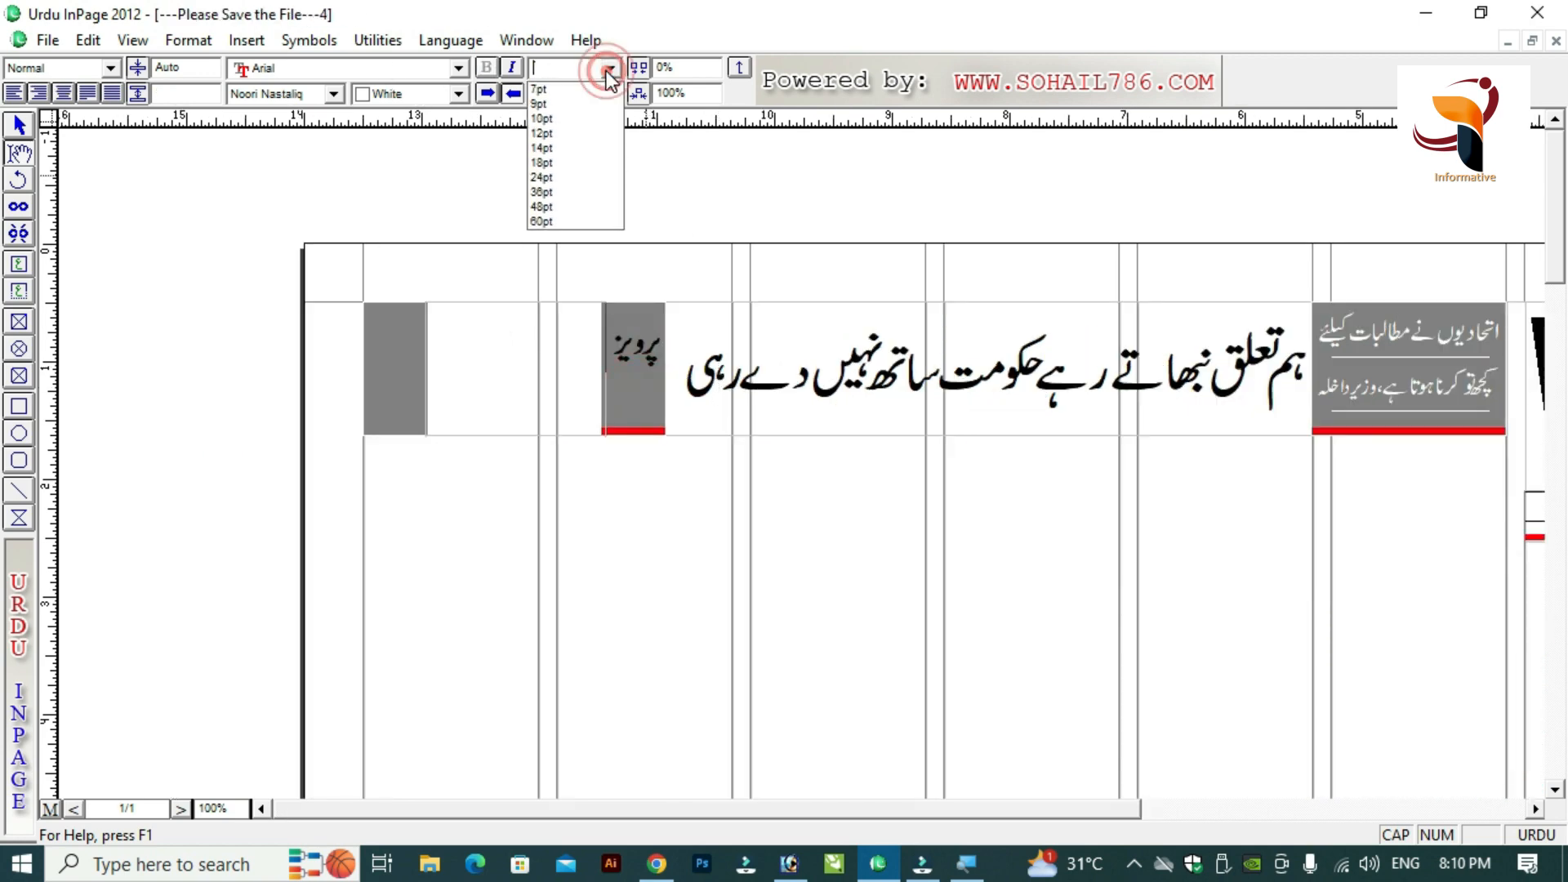
left_click(557, 193)
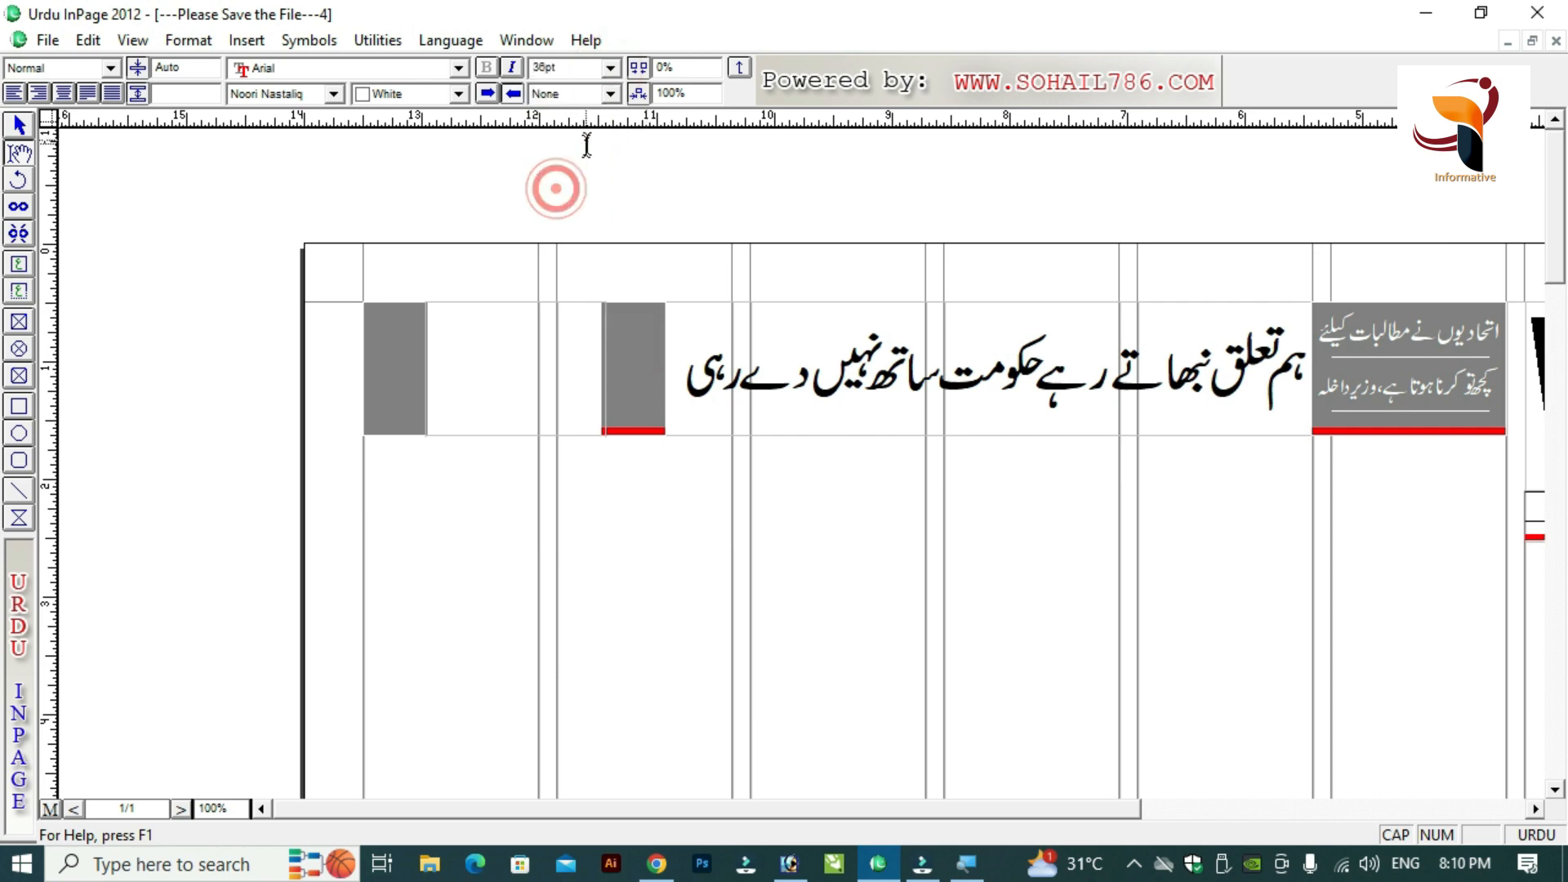
left_click(636, 380)
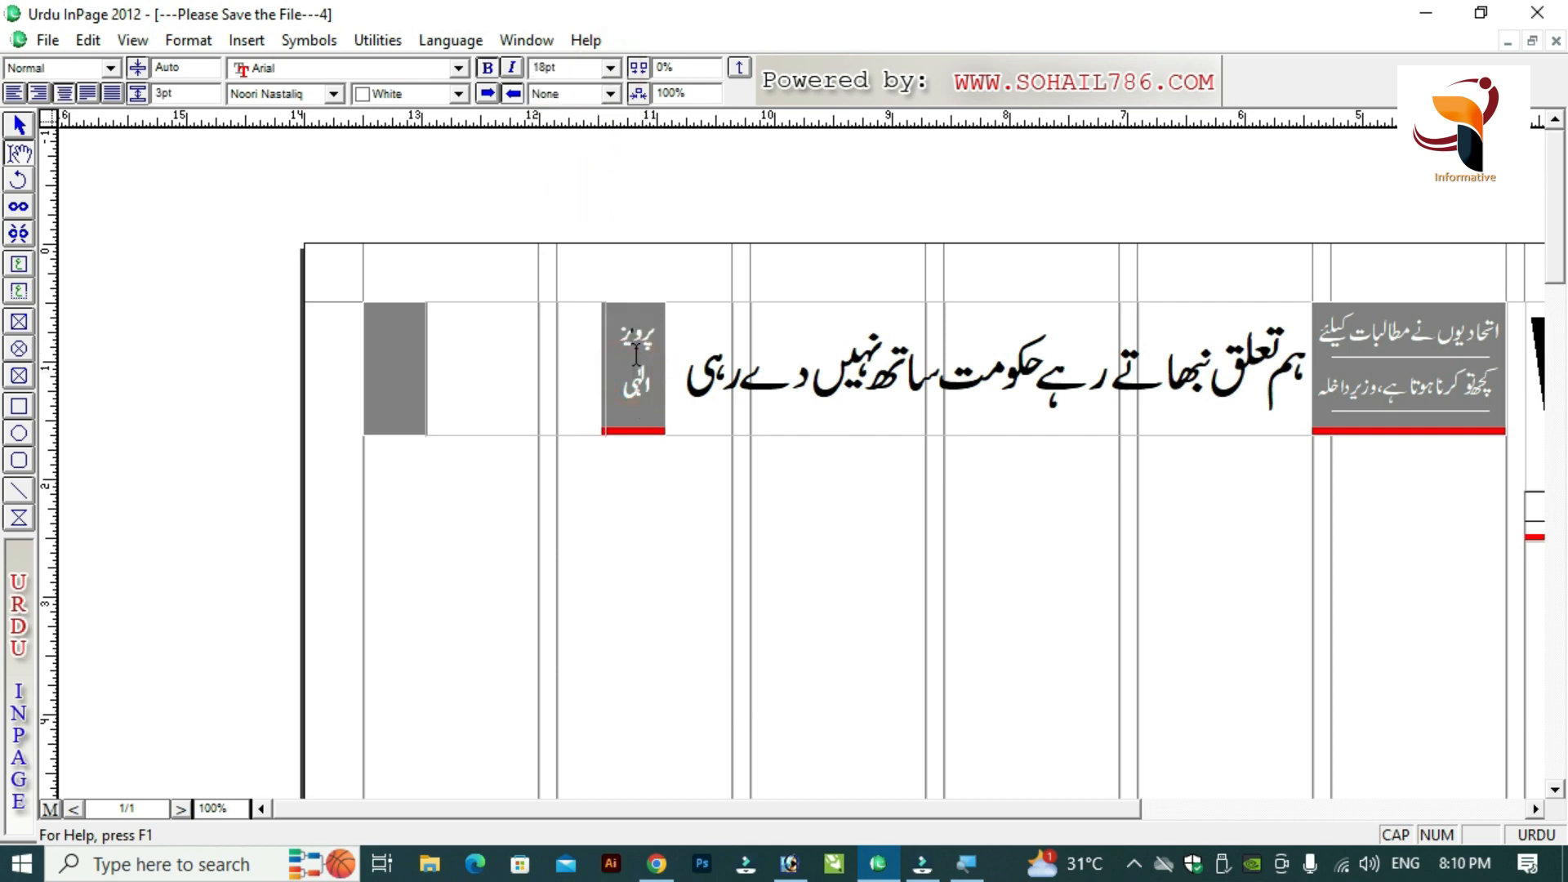
left_click(1391, 381)
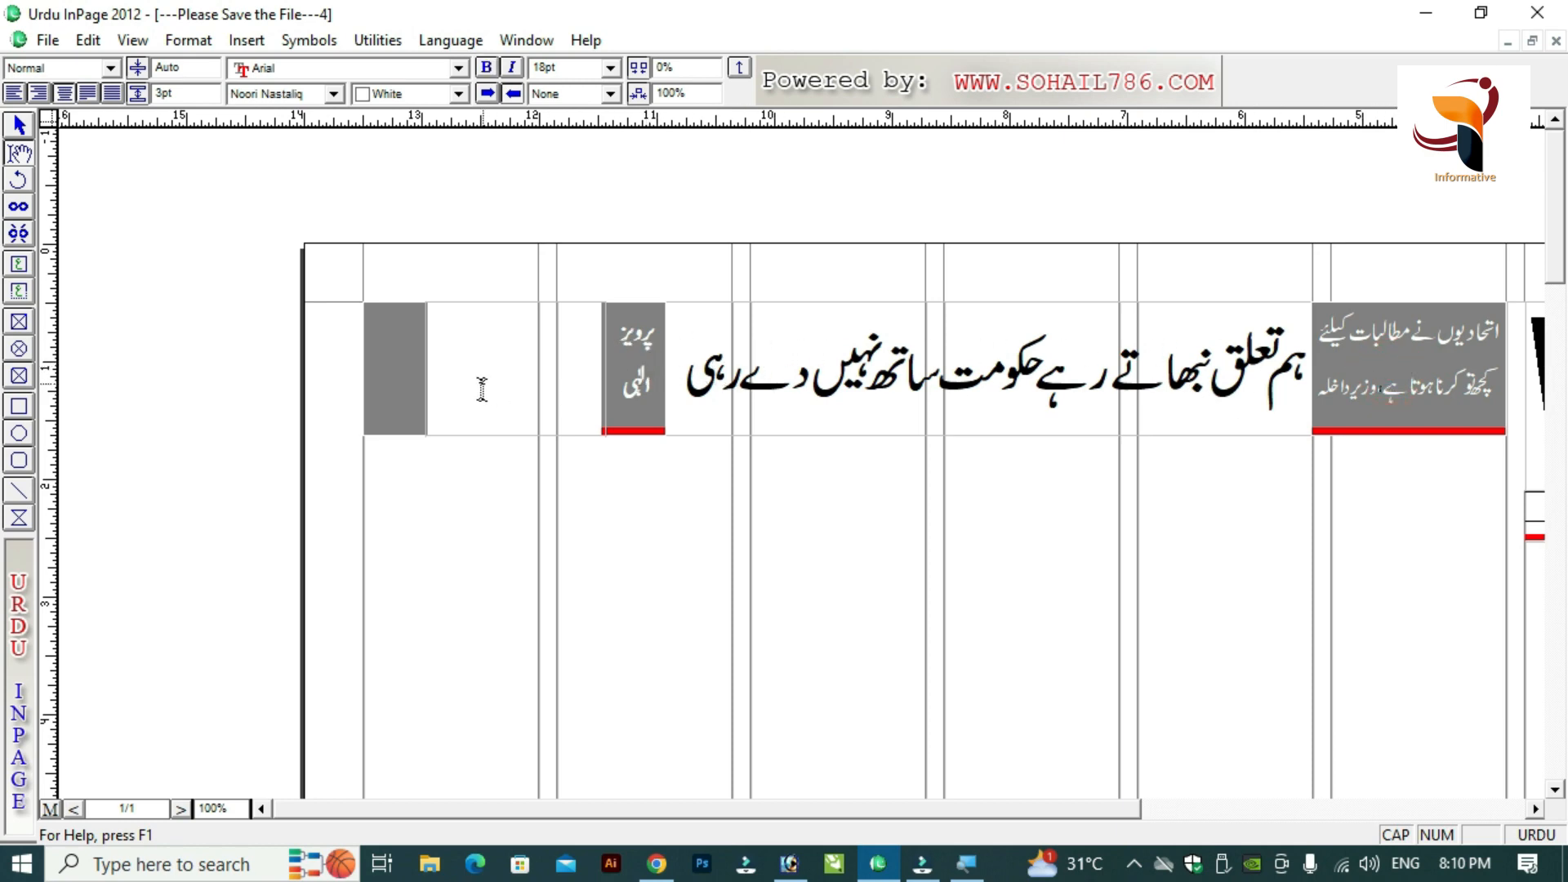
Copy the two-line white title text from the outer grey box in newspaper jang.inp into the new outer grey box.
left_click(395, 361)
key("ctrl+Tab")
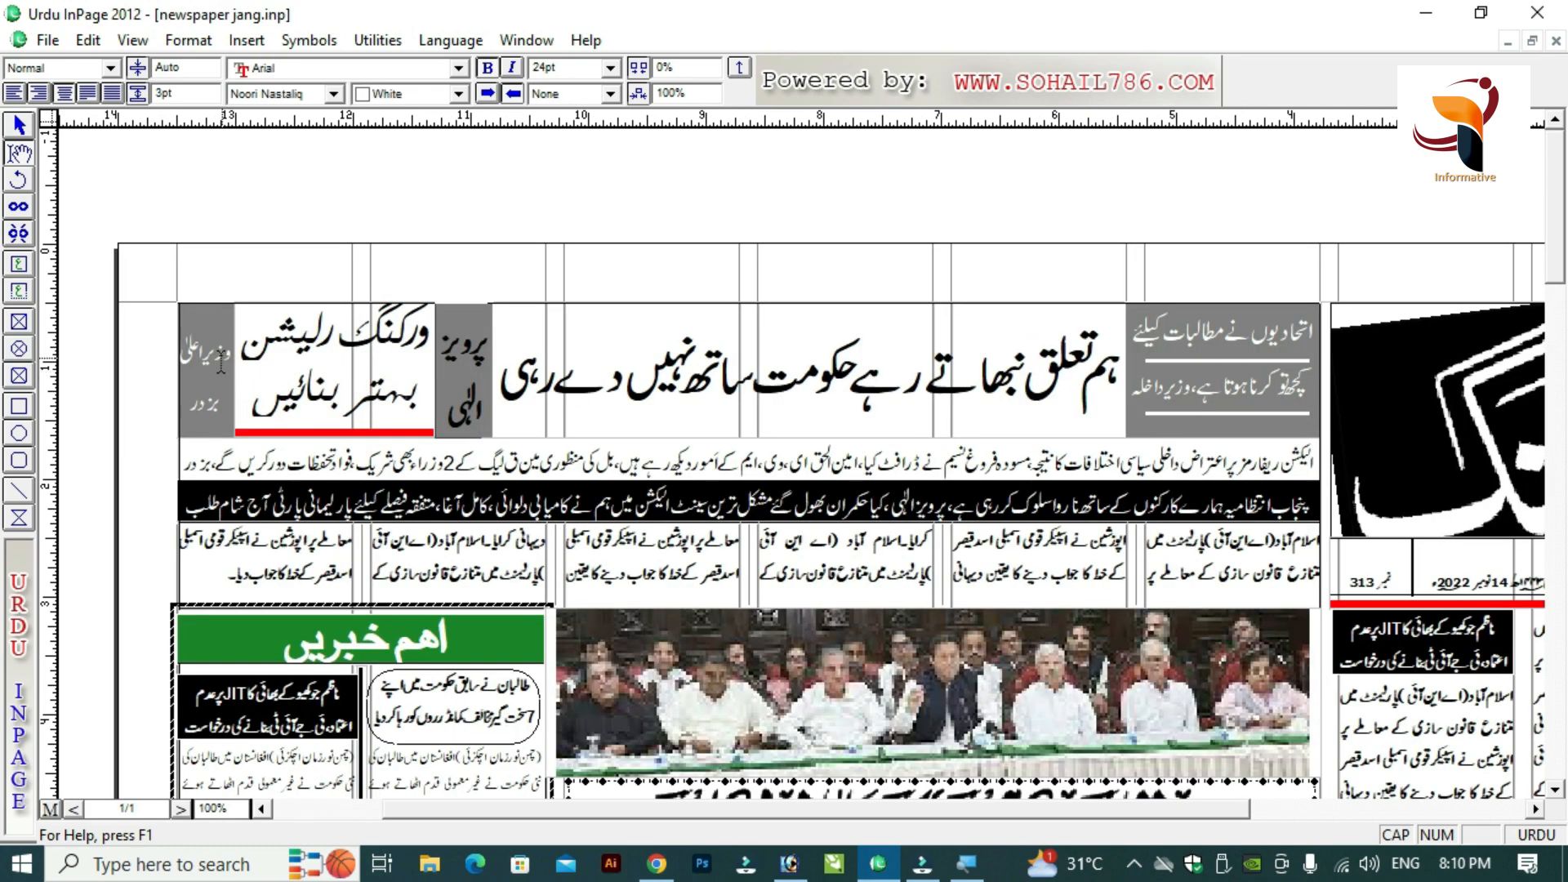
left_click(211, 325)
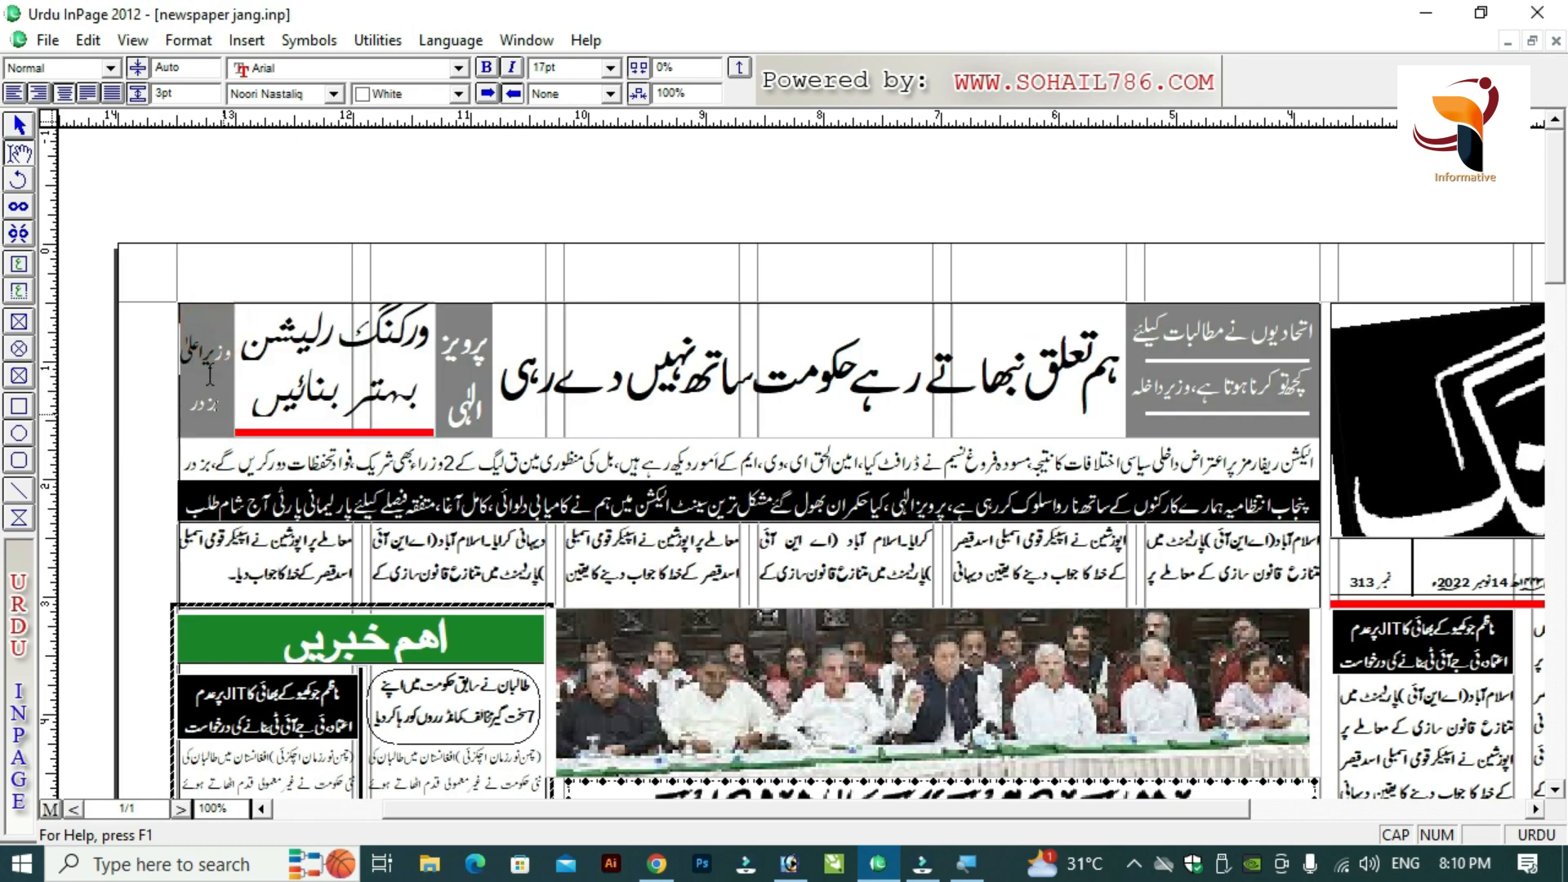
key("ctrl+Tab")
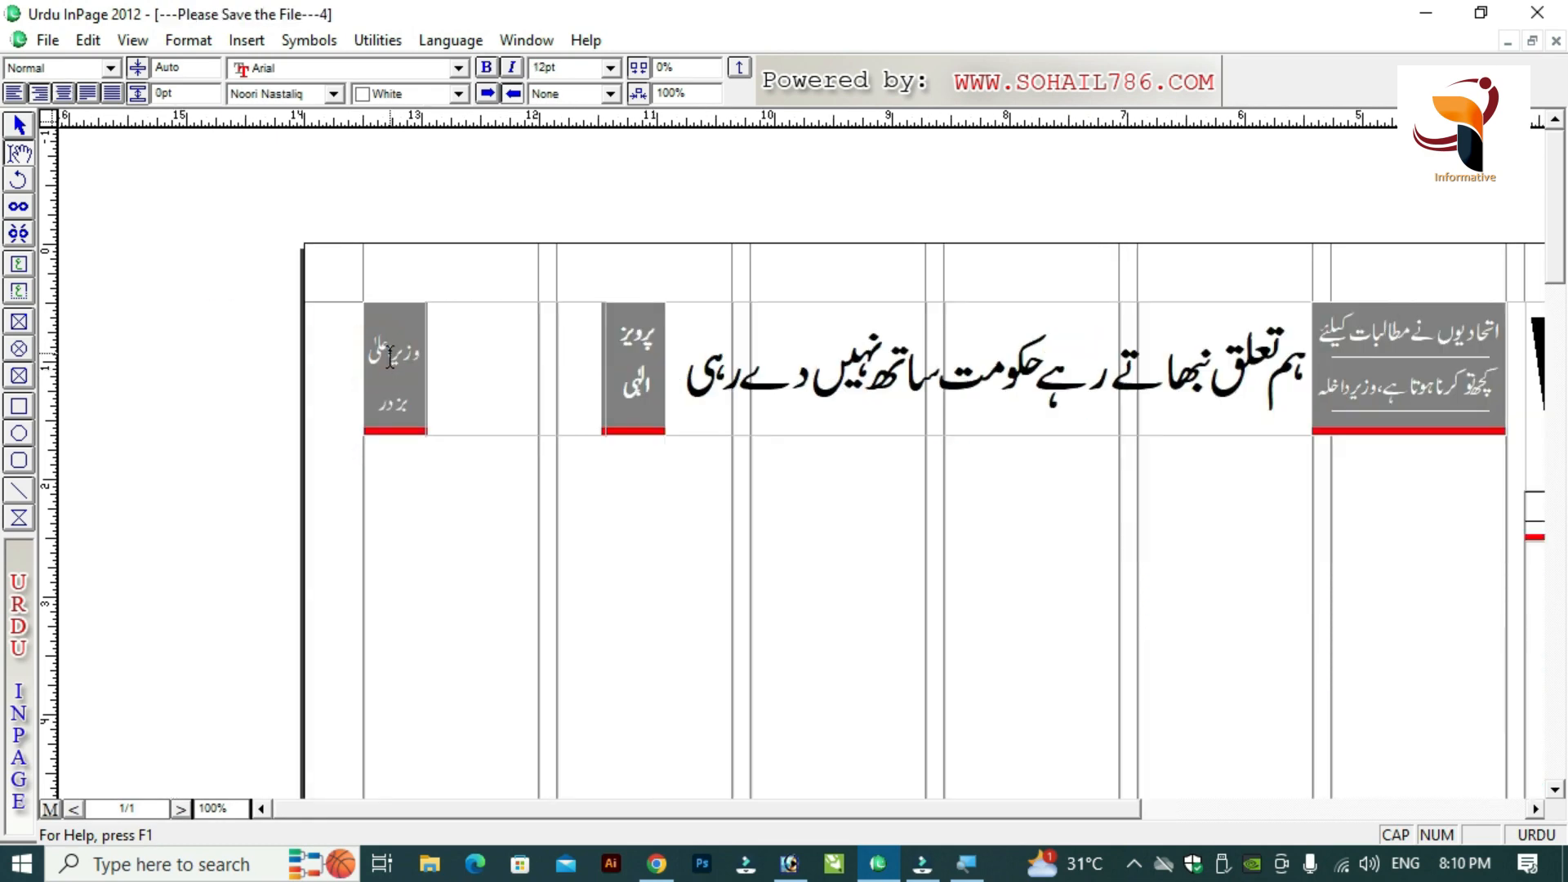
Copy the two-line black text between the grey boxes in newspaper jang.inp into the empty box between the new grey boxes.
key("ctrl+Tab")
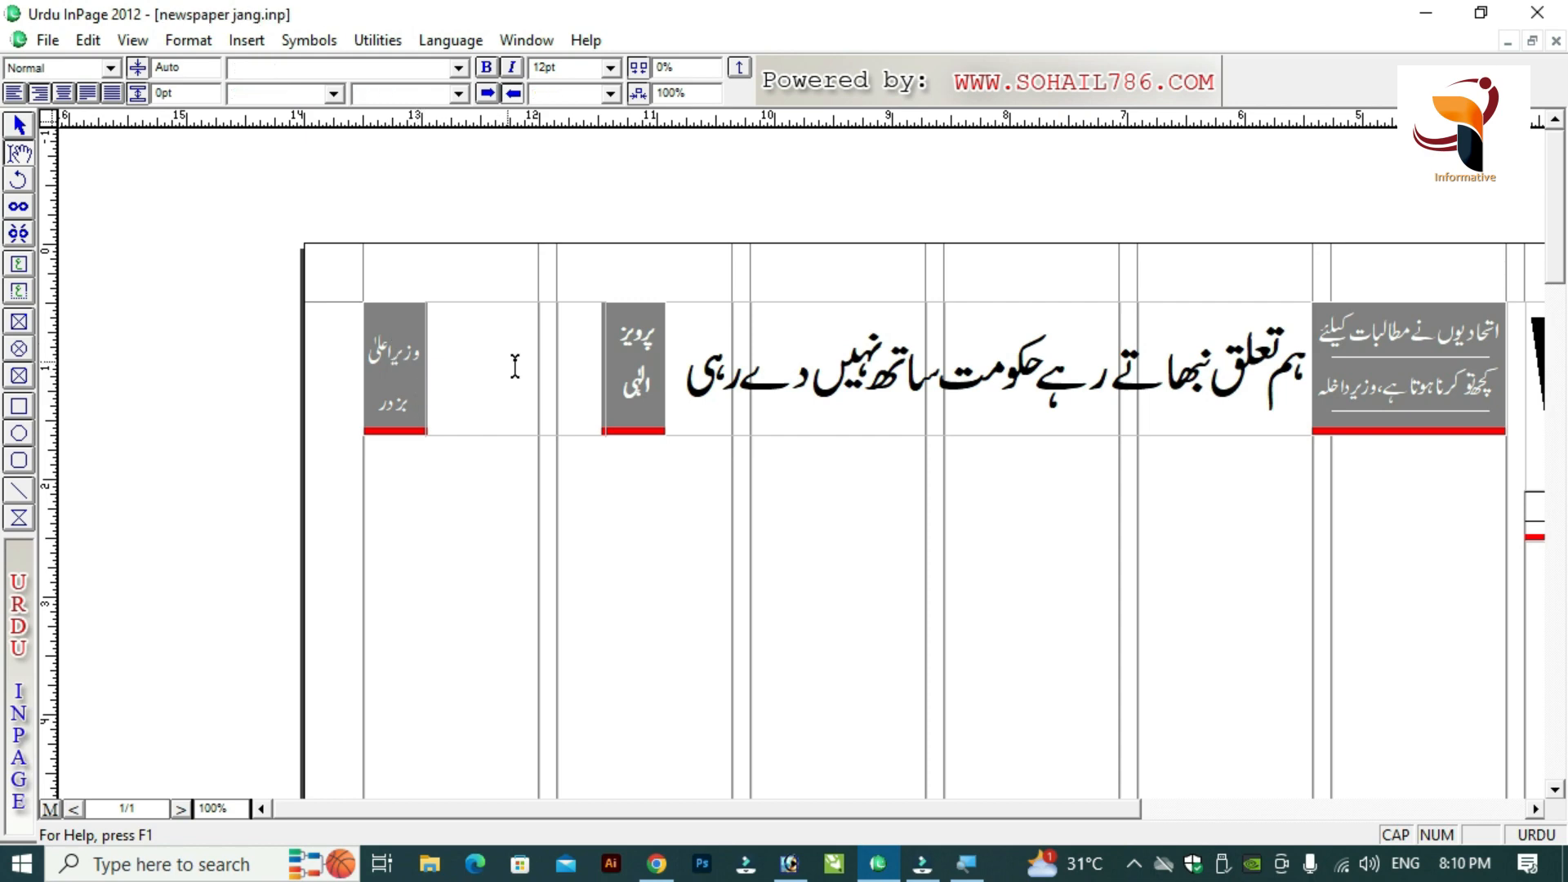
left_click(392, 356)
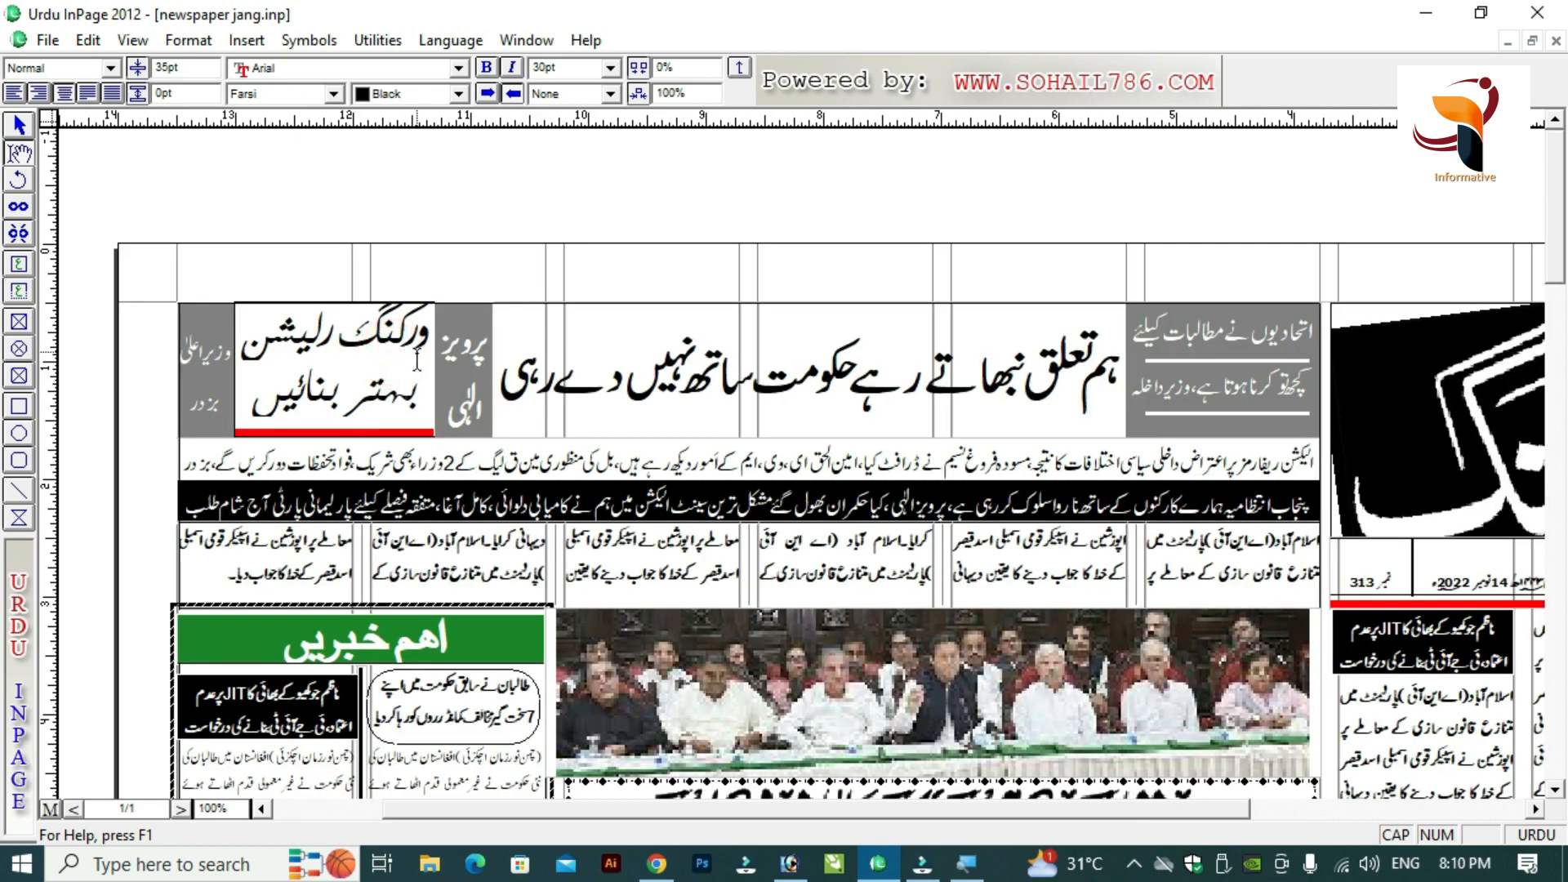
left_click(410, 353)
key("ctrl+a")
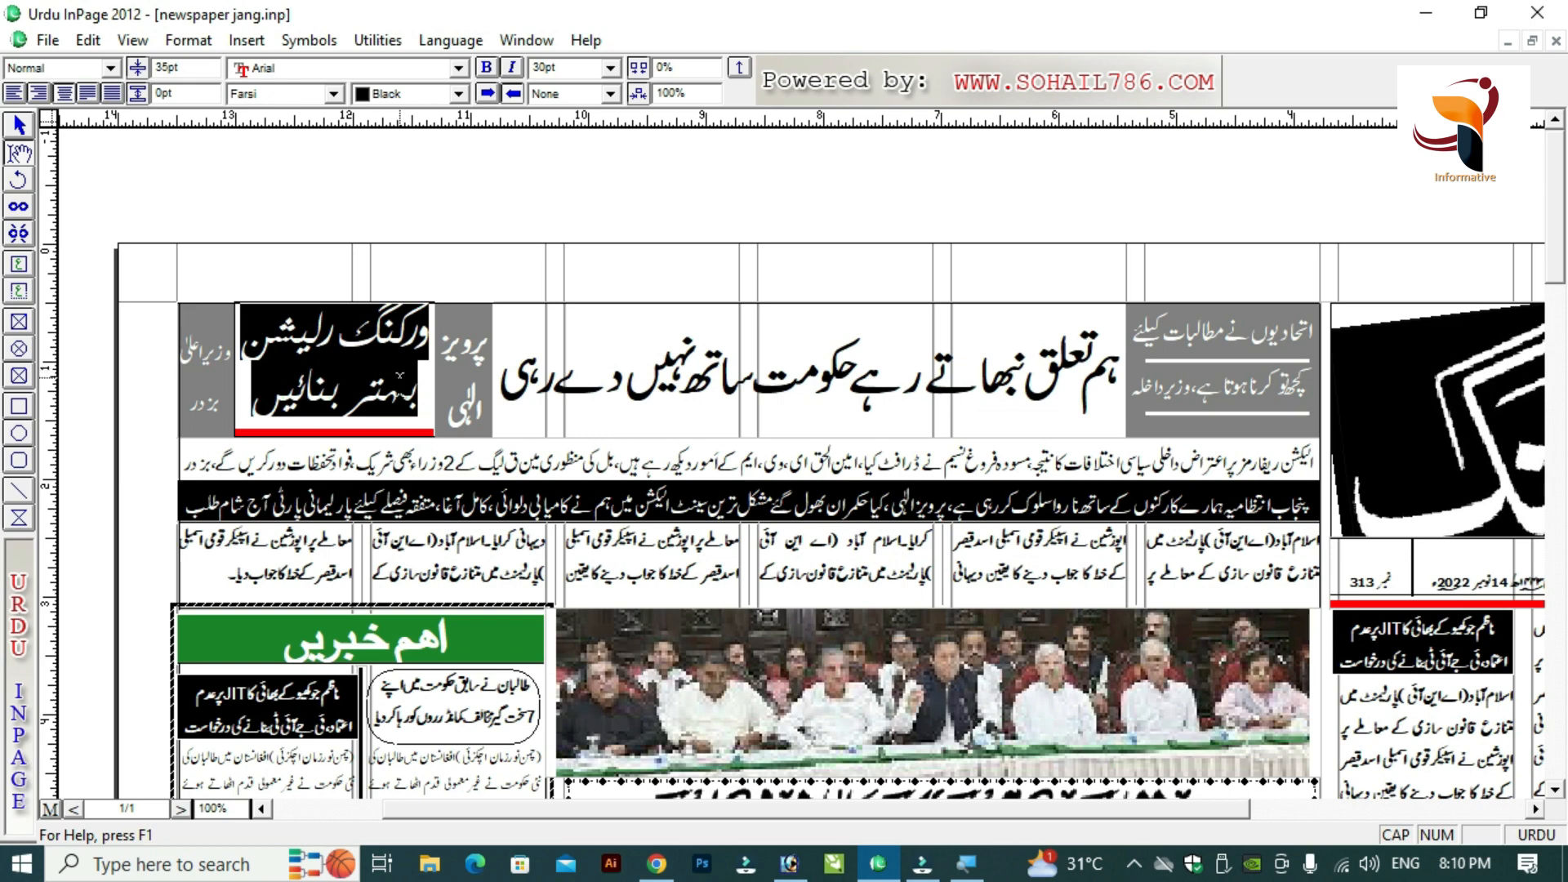
key("ctrl+Tab")
left_click(462, 369)
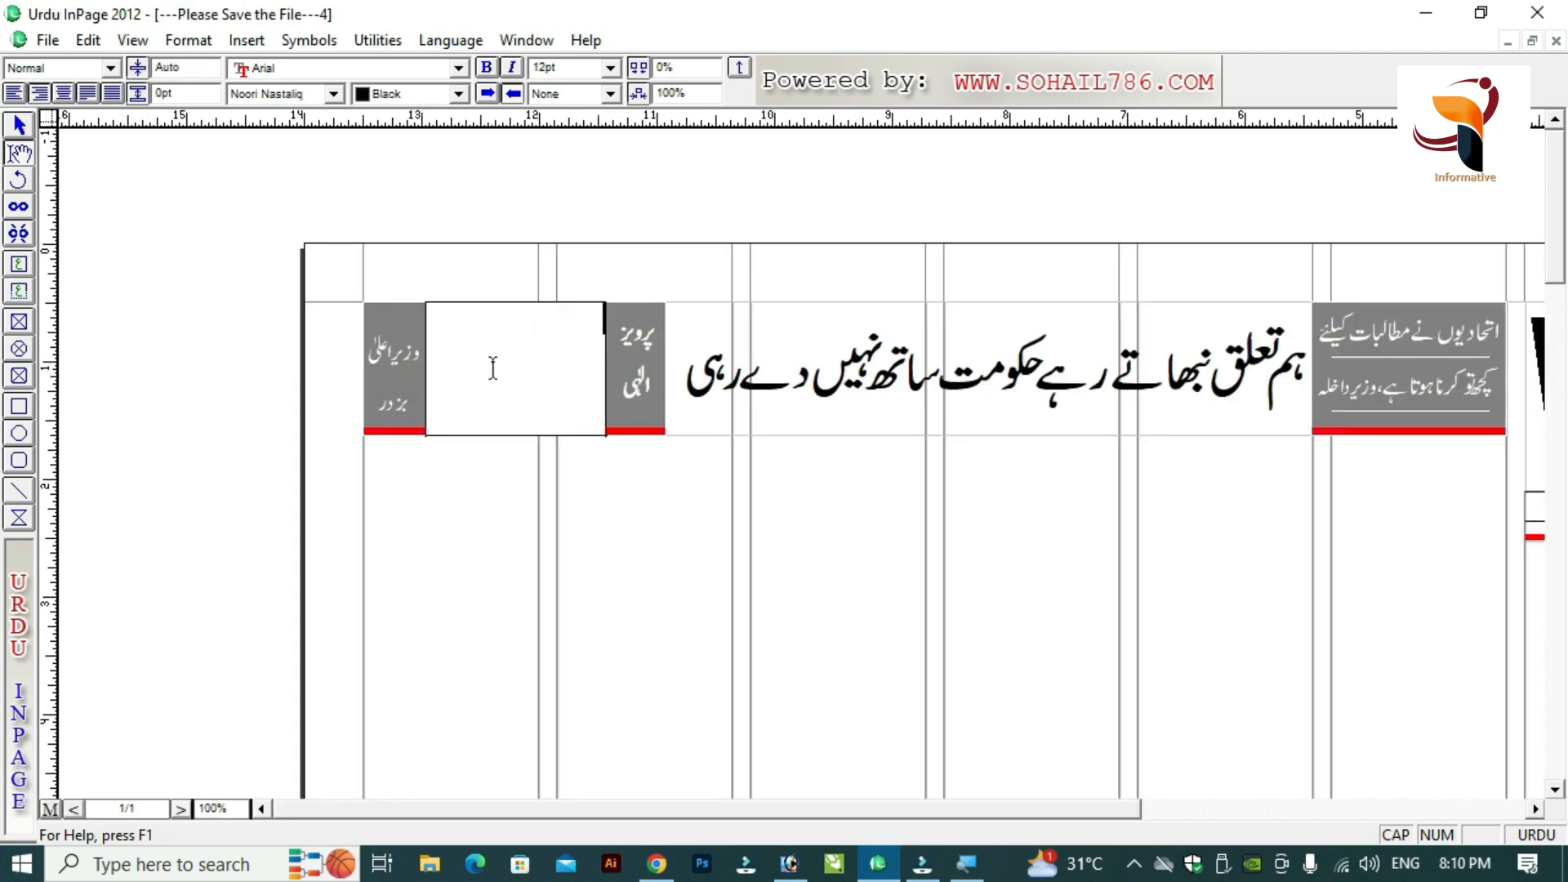
key("ctrl+v")
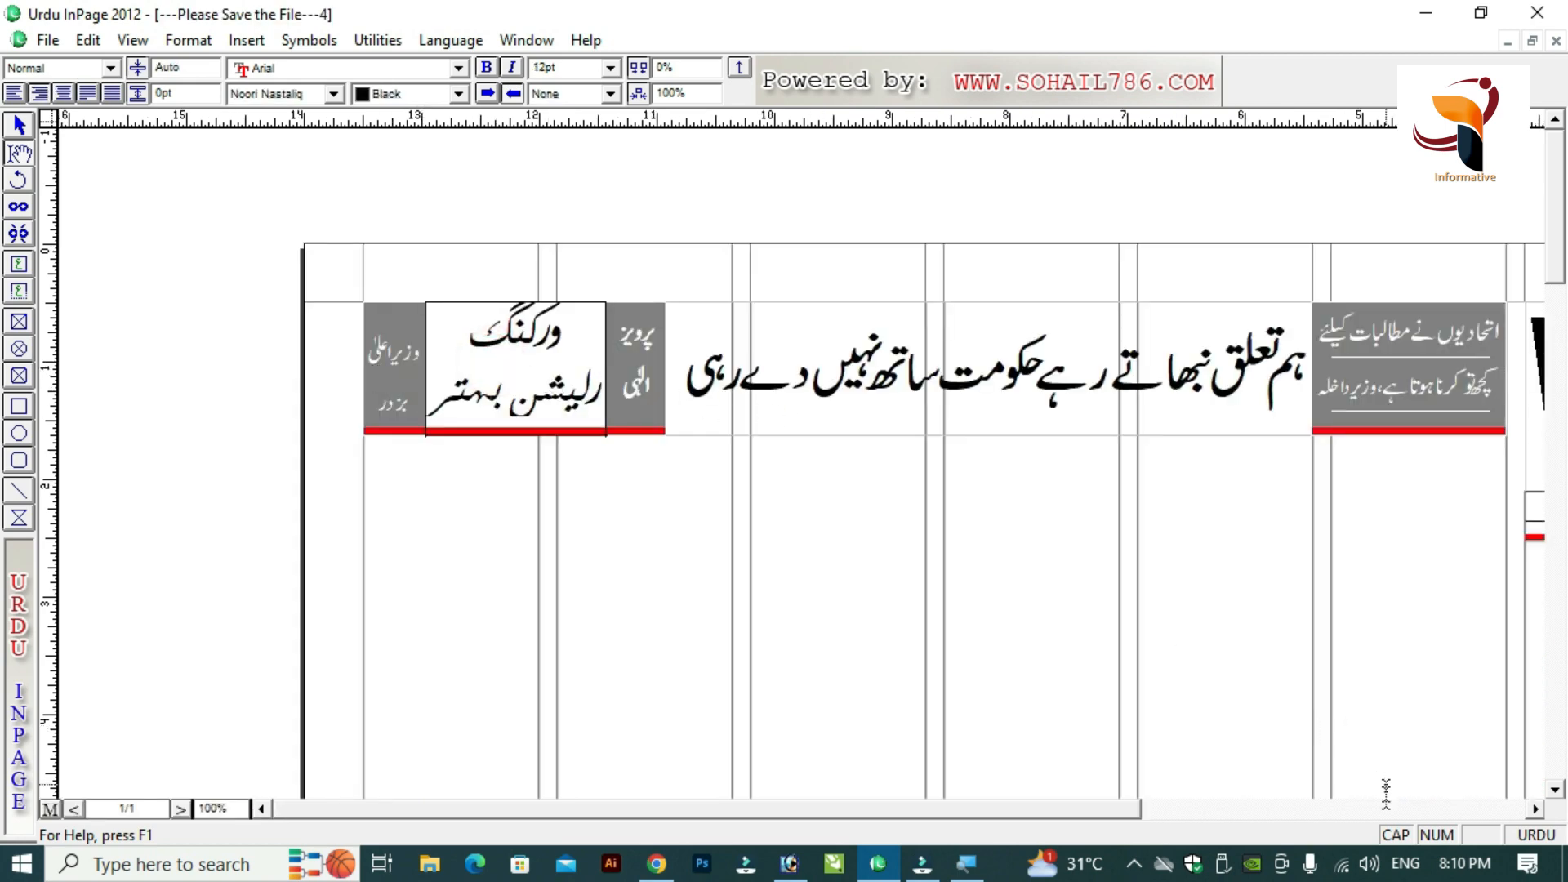
Review the page layout at 50% and 100% zoom, and examine the two subheading strips in newspaper jang.inp.
key("ctrl+5")
key("ctrl+1")
key("ctrl+5")
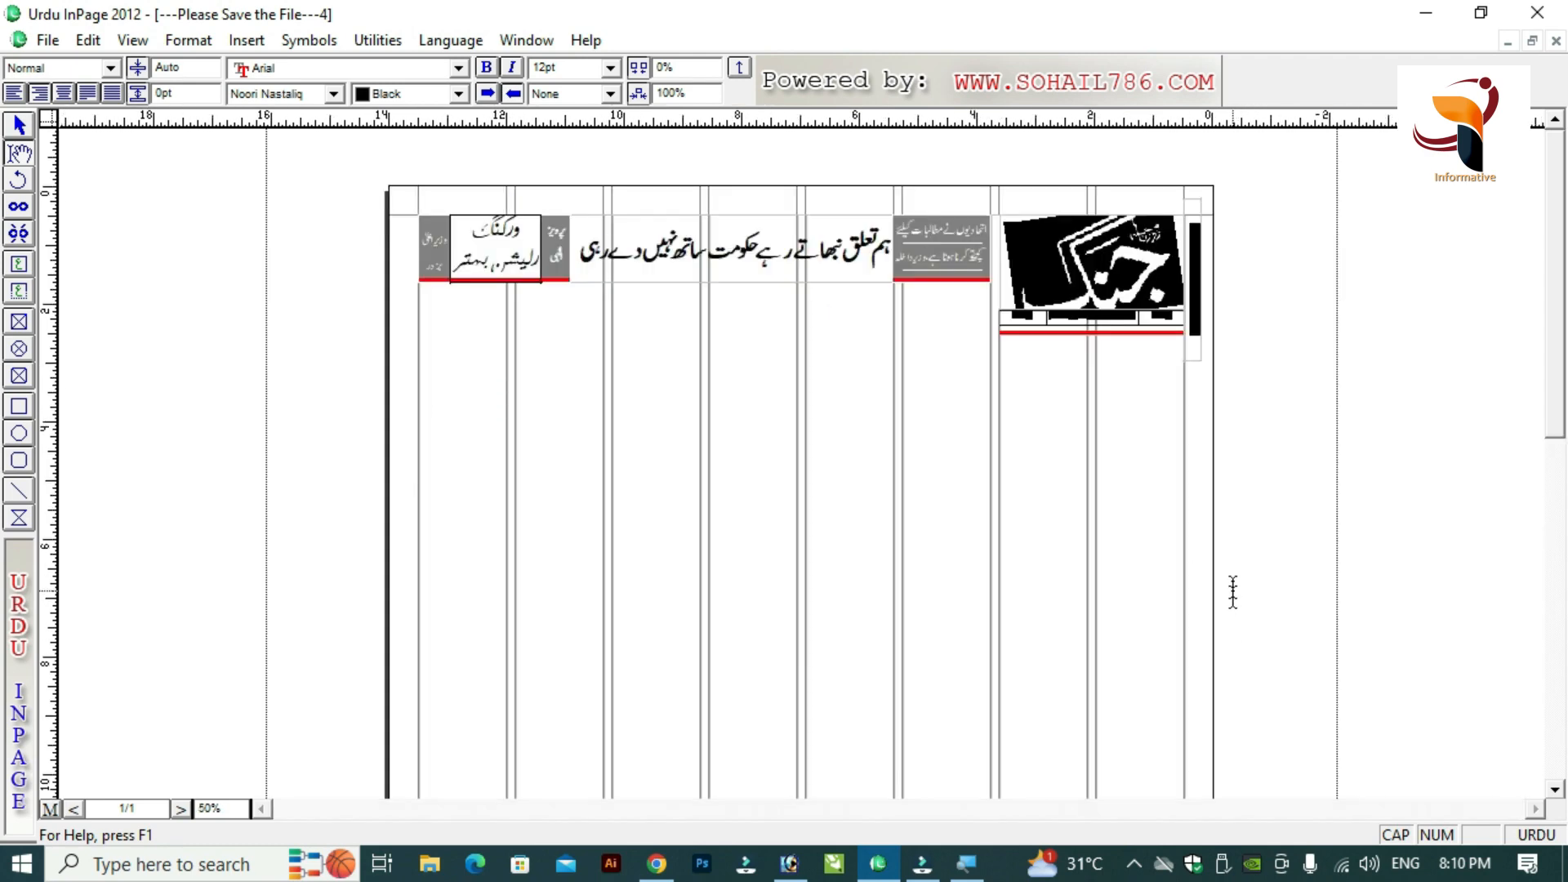
key("ctrl+1")
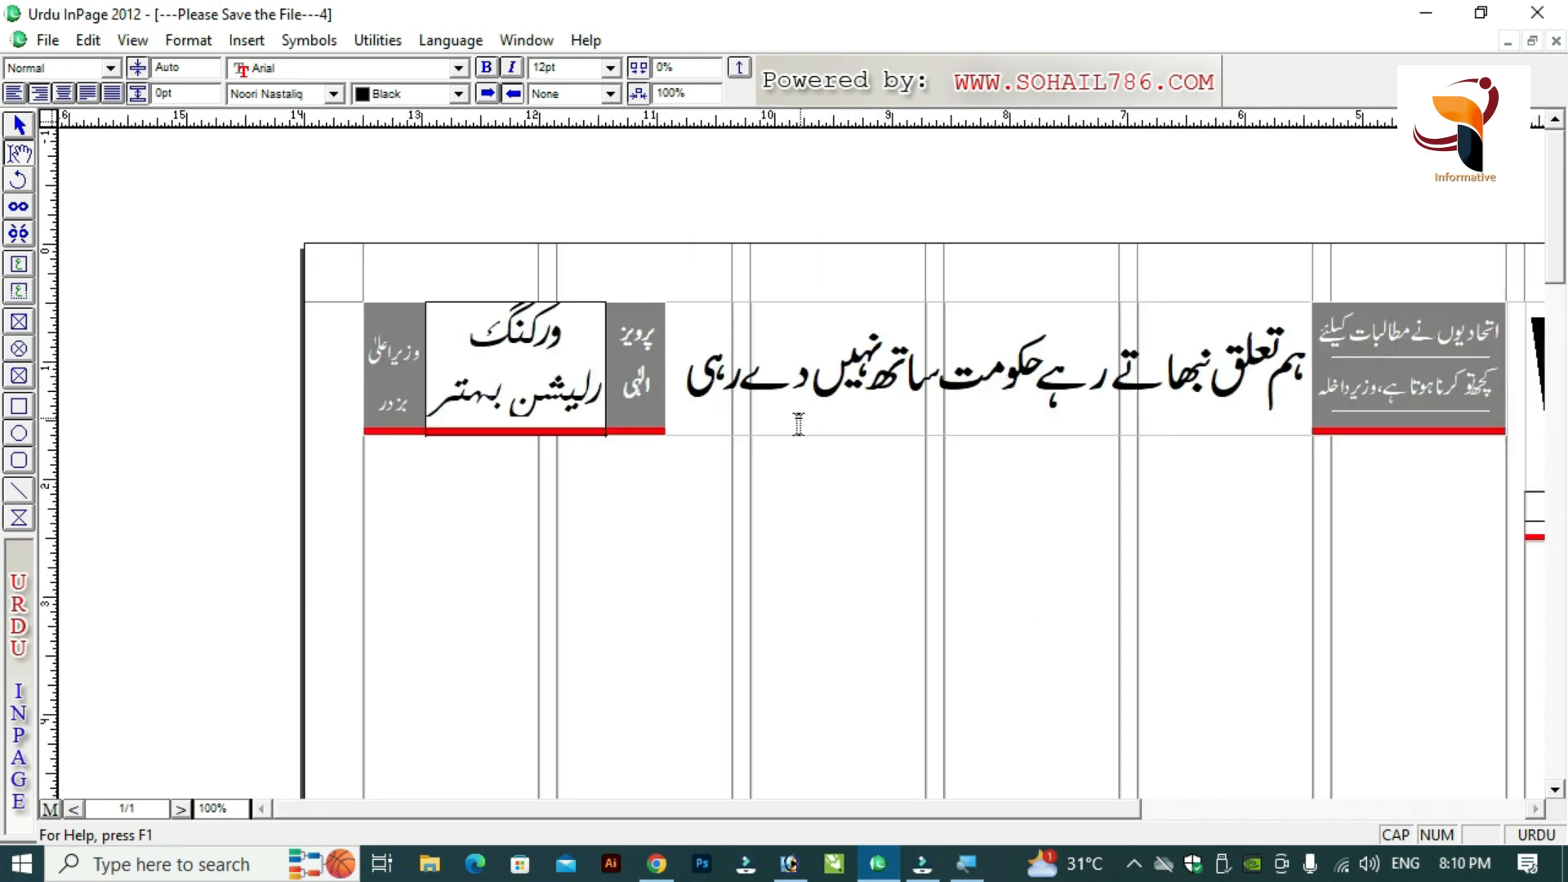
key("ctrl+Tab")
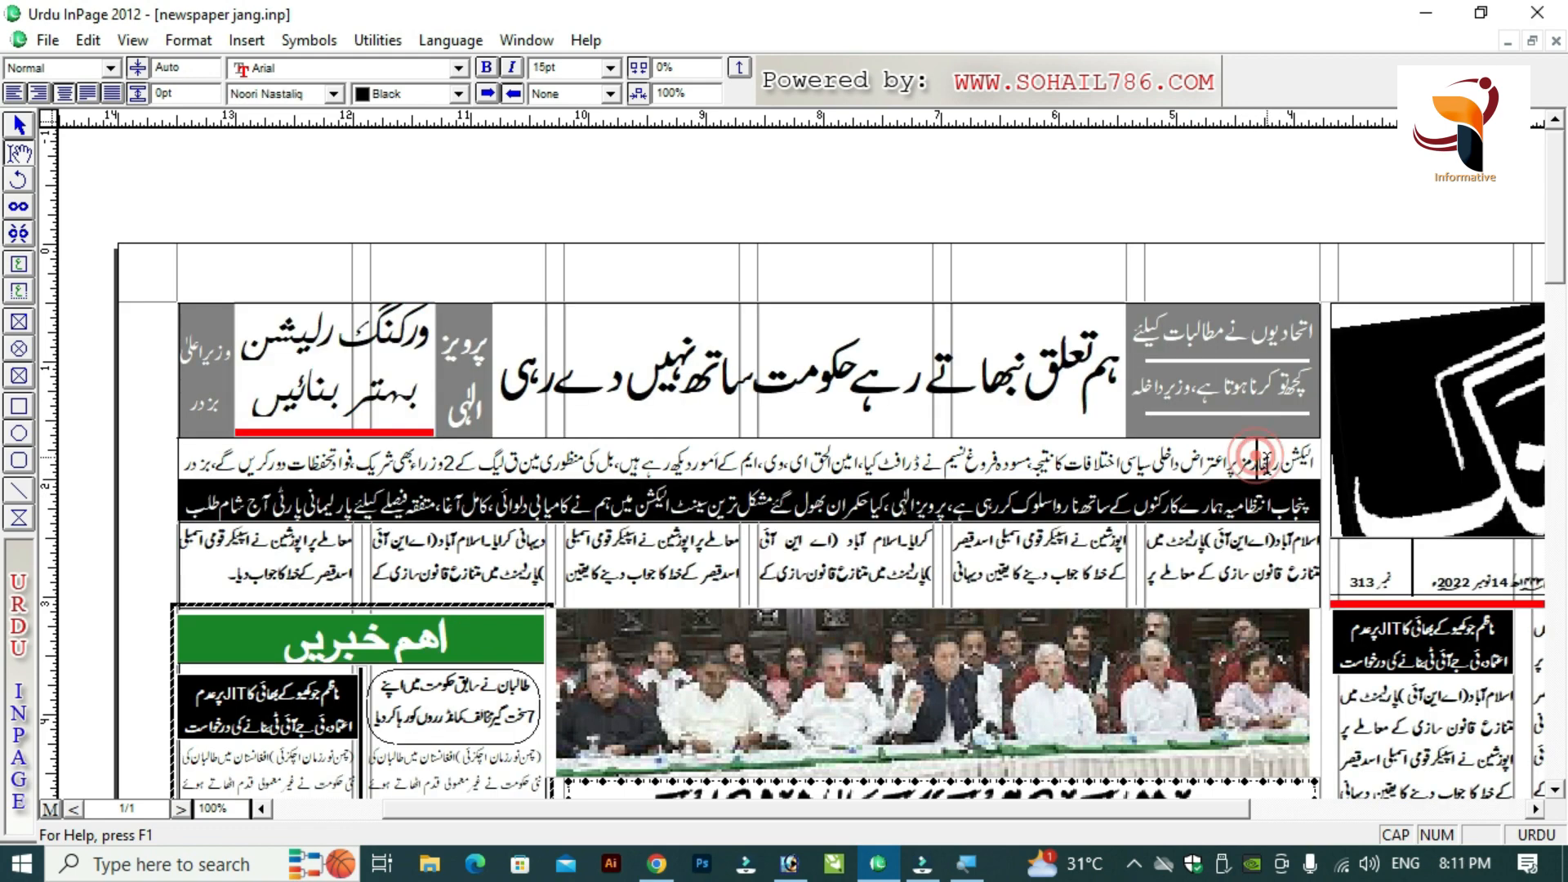
left_click(353, 494)
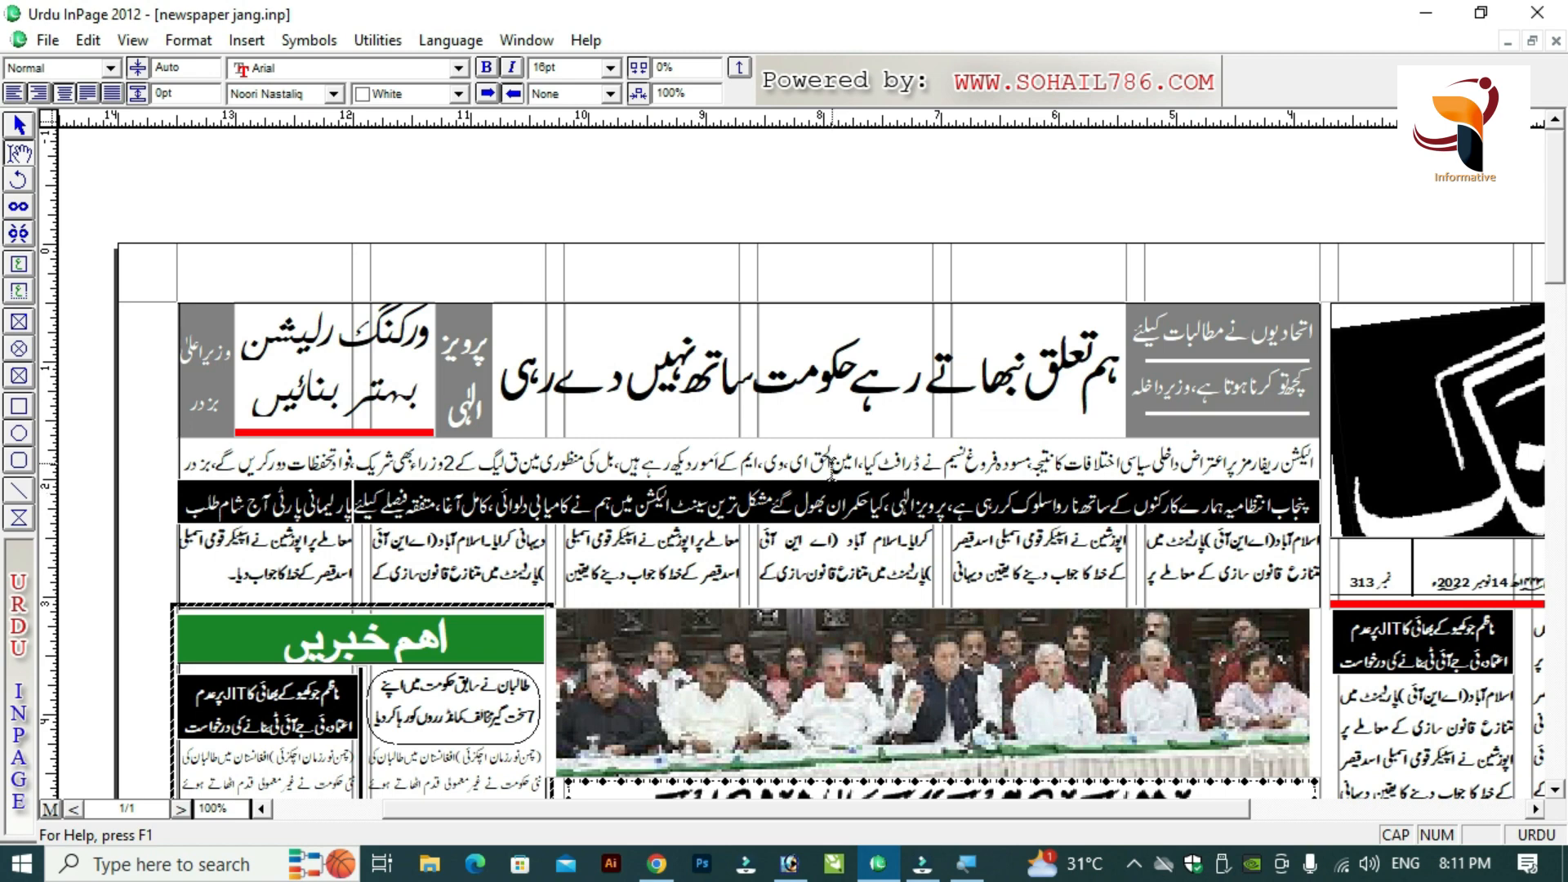
left_click(834, 464)
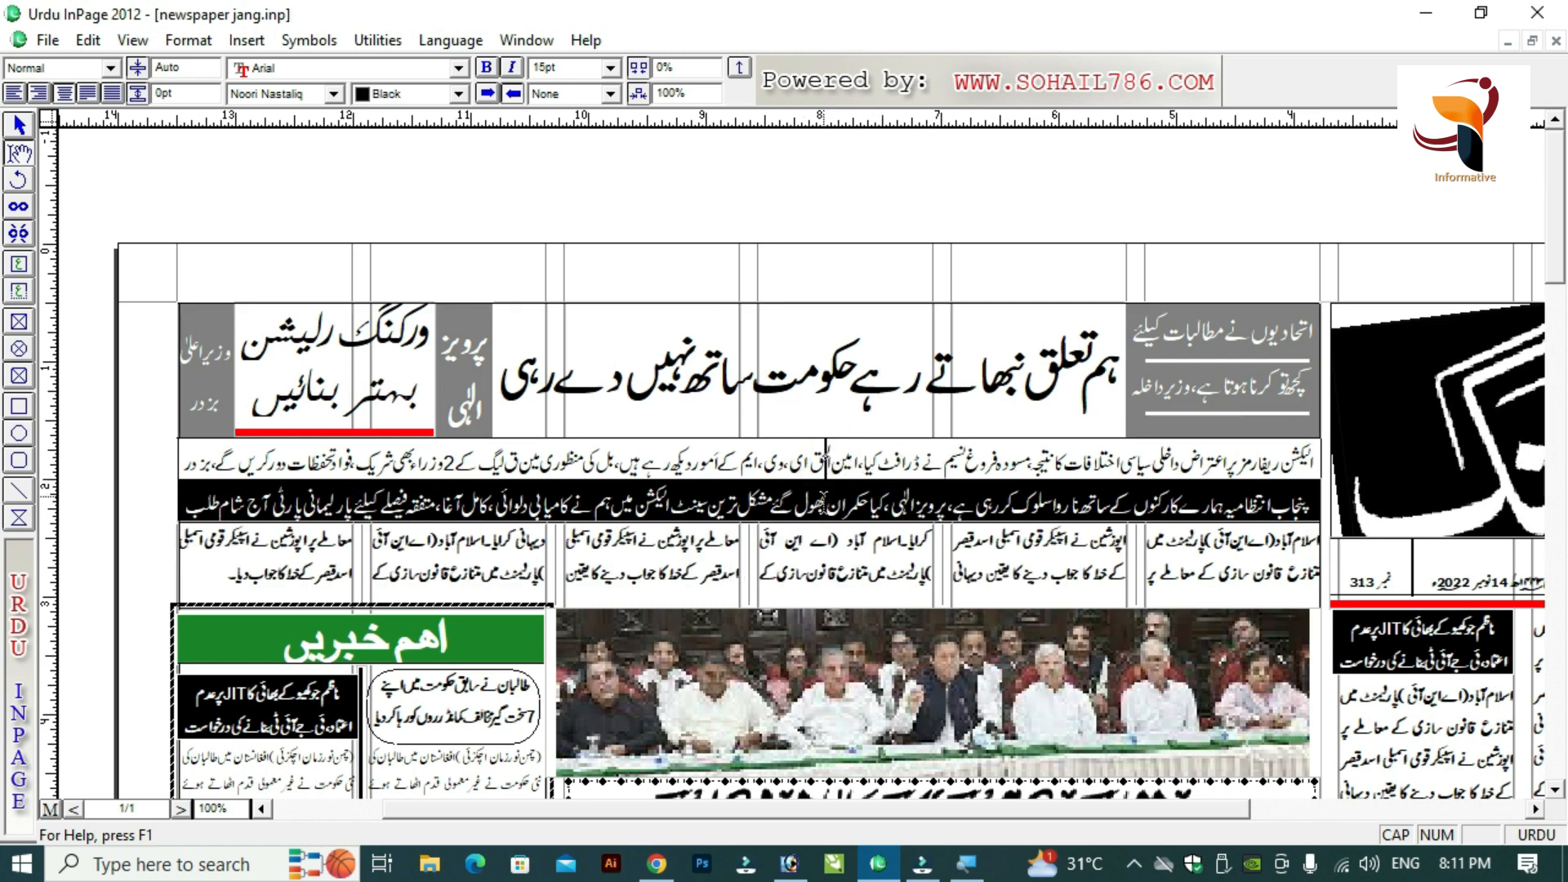
triple_click(1010, 456)
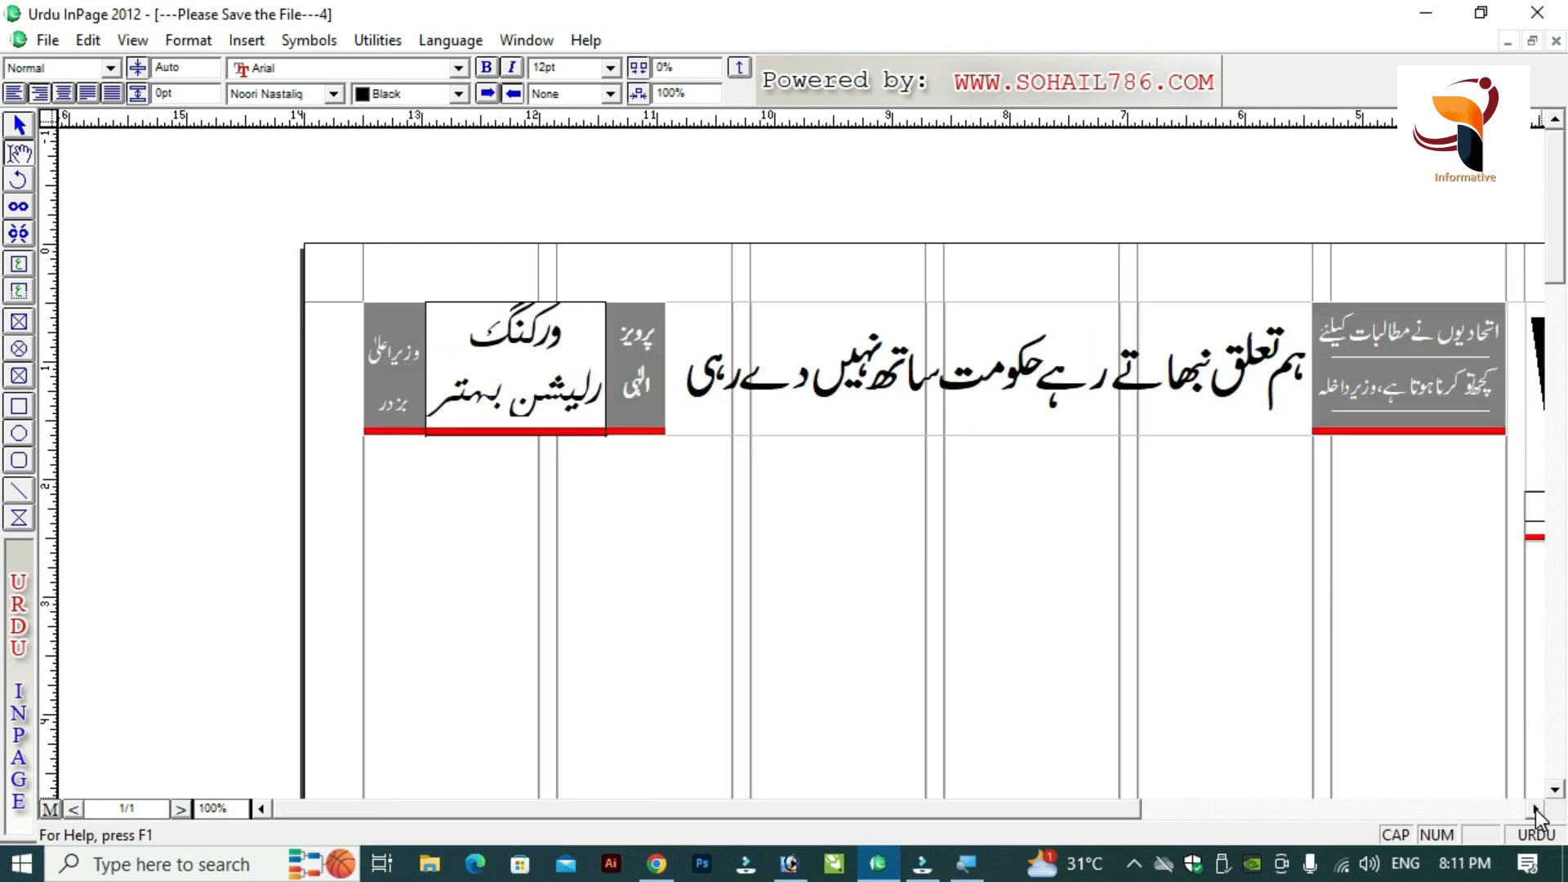
Draw a title text box about 9.7 inches wide directly under the headline row, spanning its full width.
left_click(1535, 809)
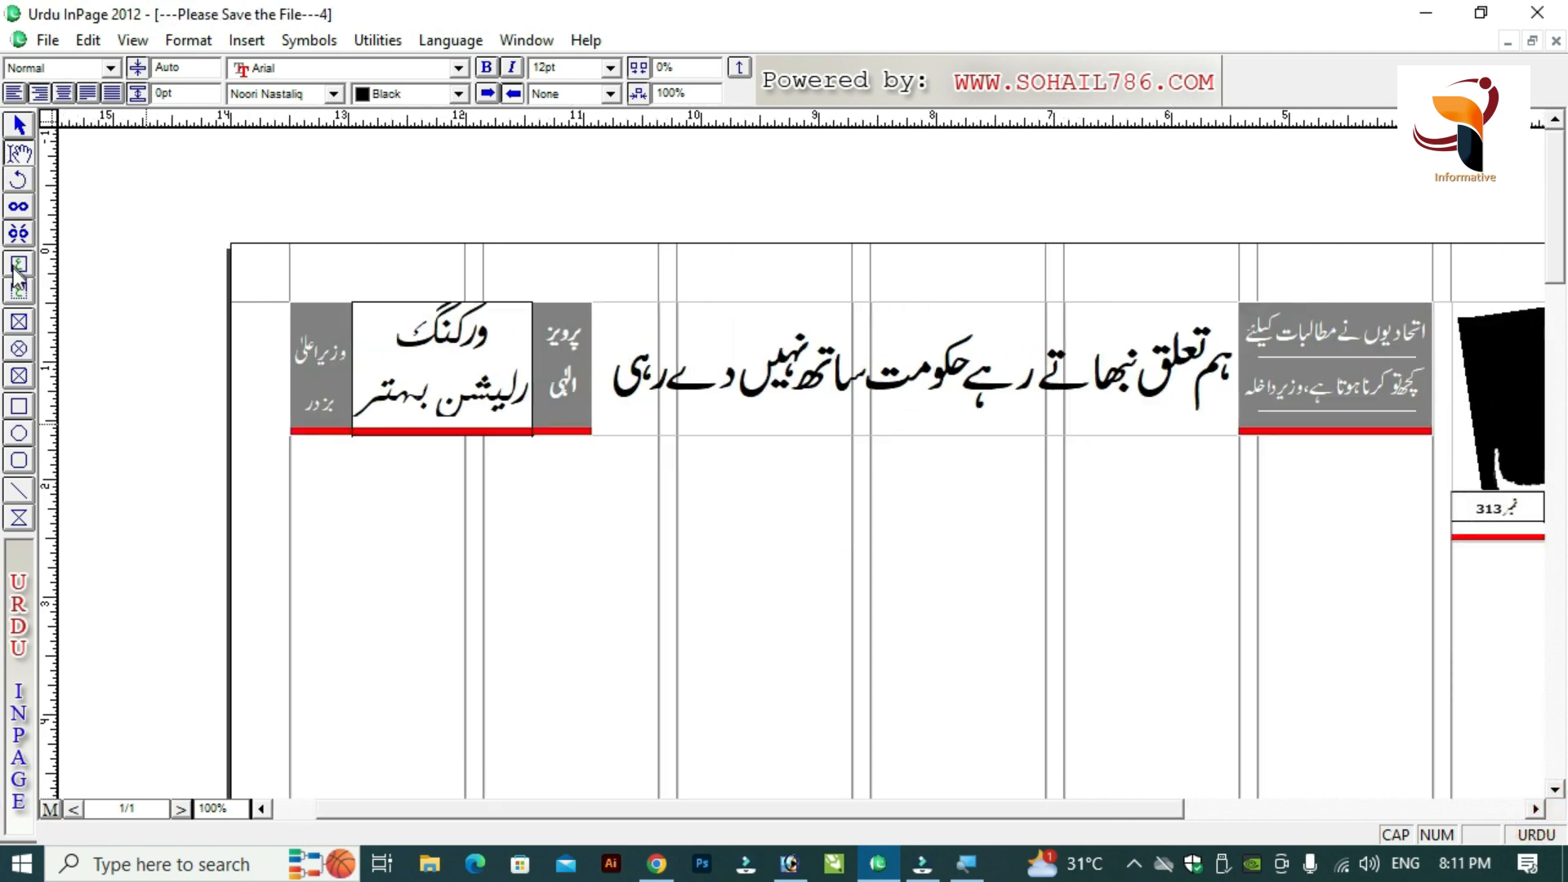
left_click(18, 291)
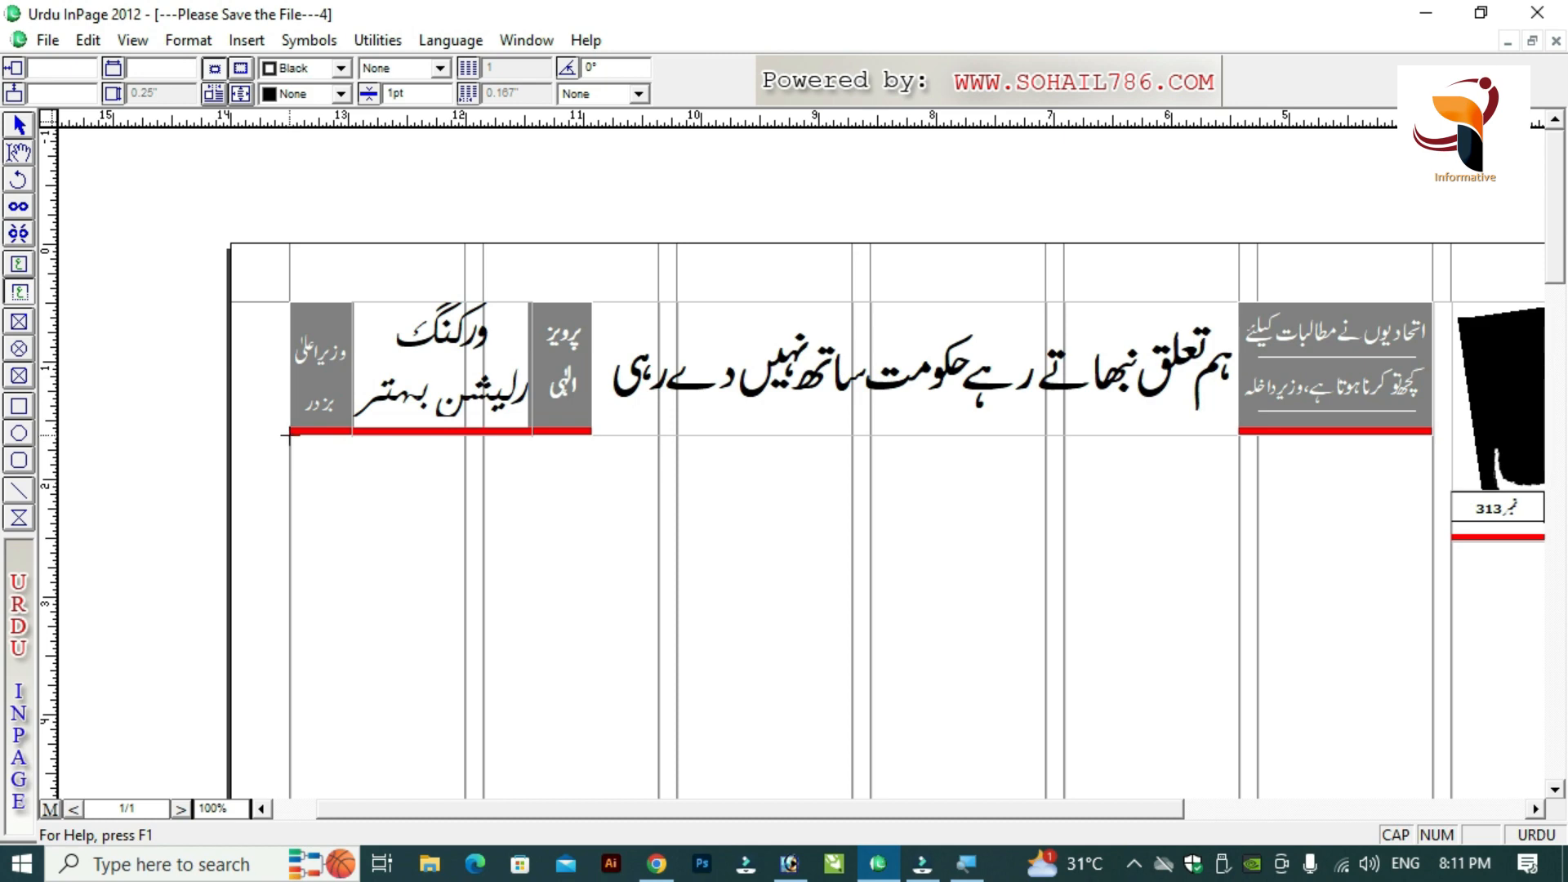
left_click(289, 435)
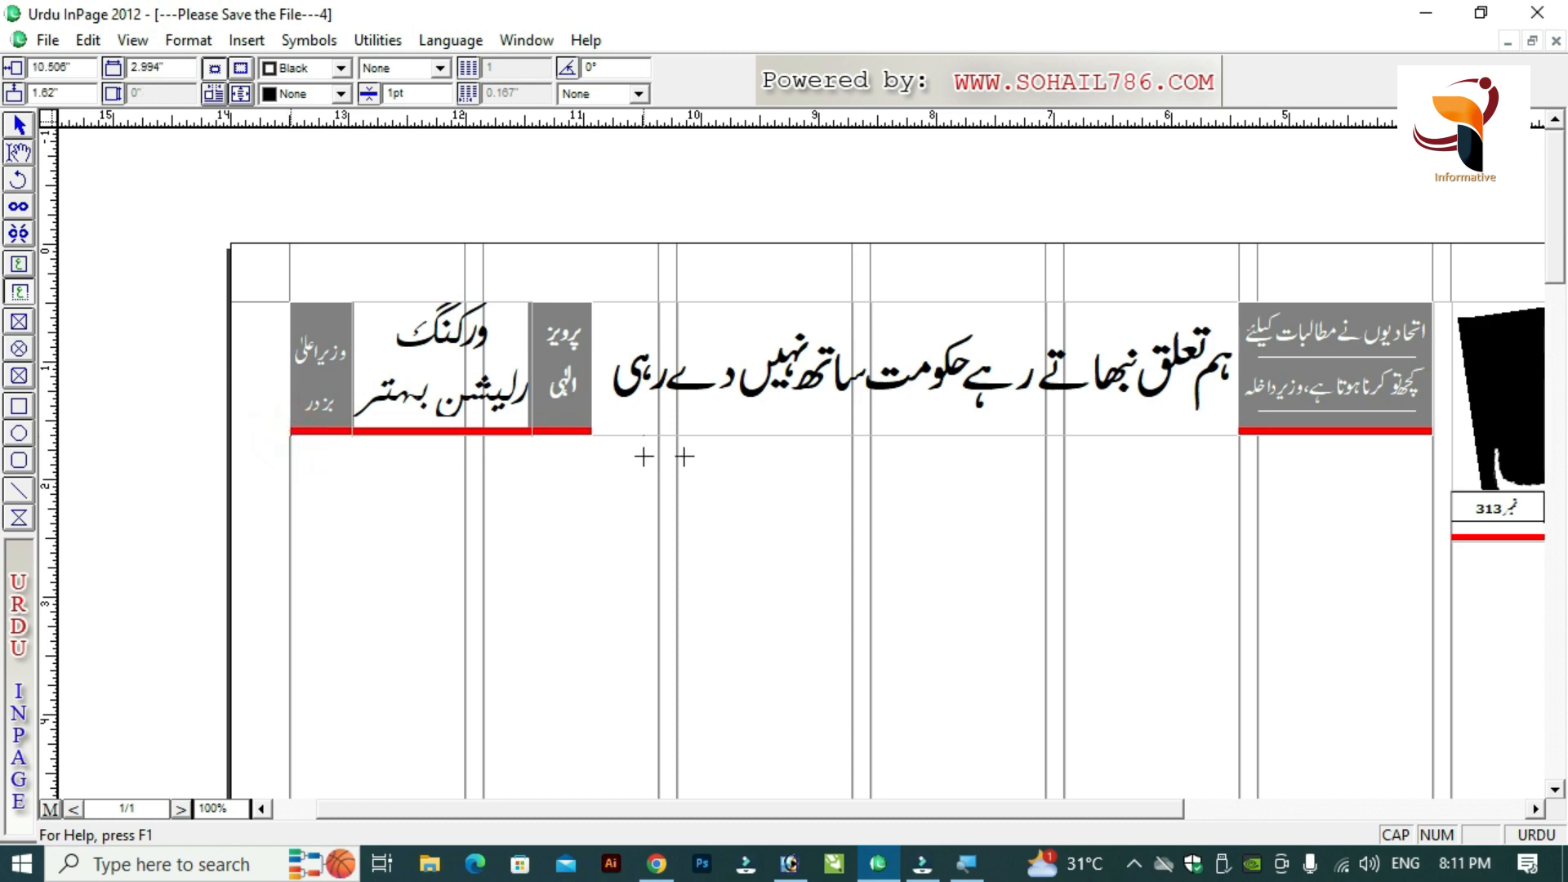
left_click_drag(1141, 429, 1431, 467)
left_click_drag(1433, 466, 1431, 466)
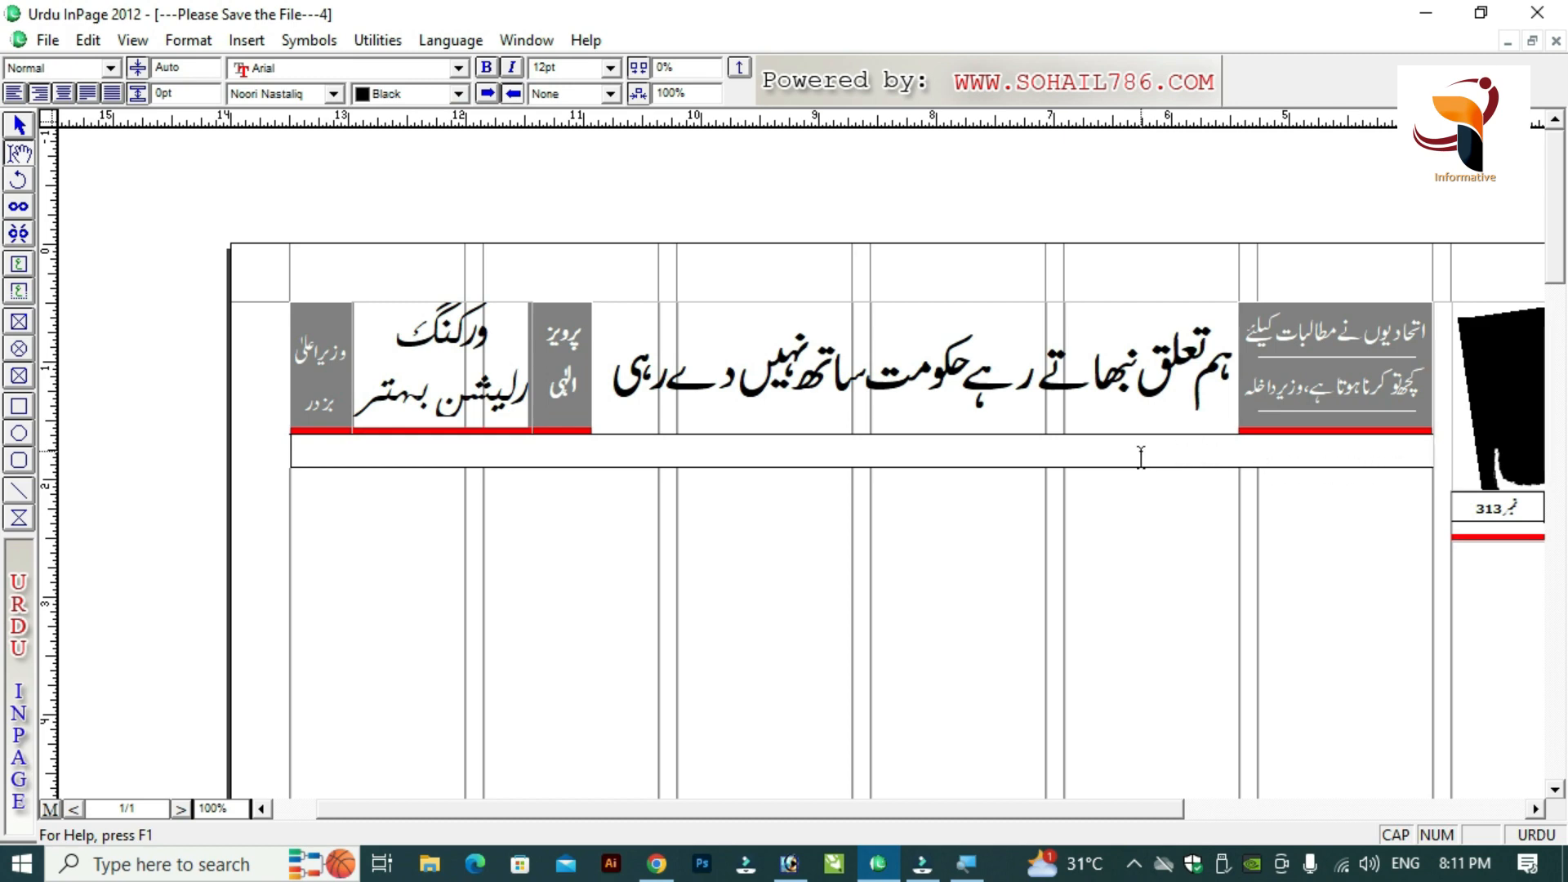
Copy the first subheading line from newspaper jang.inp into the new title box under the headline row.
key("ctrl+Tab")
left_click(839, 459)
key("ctrl+a")
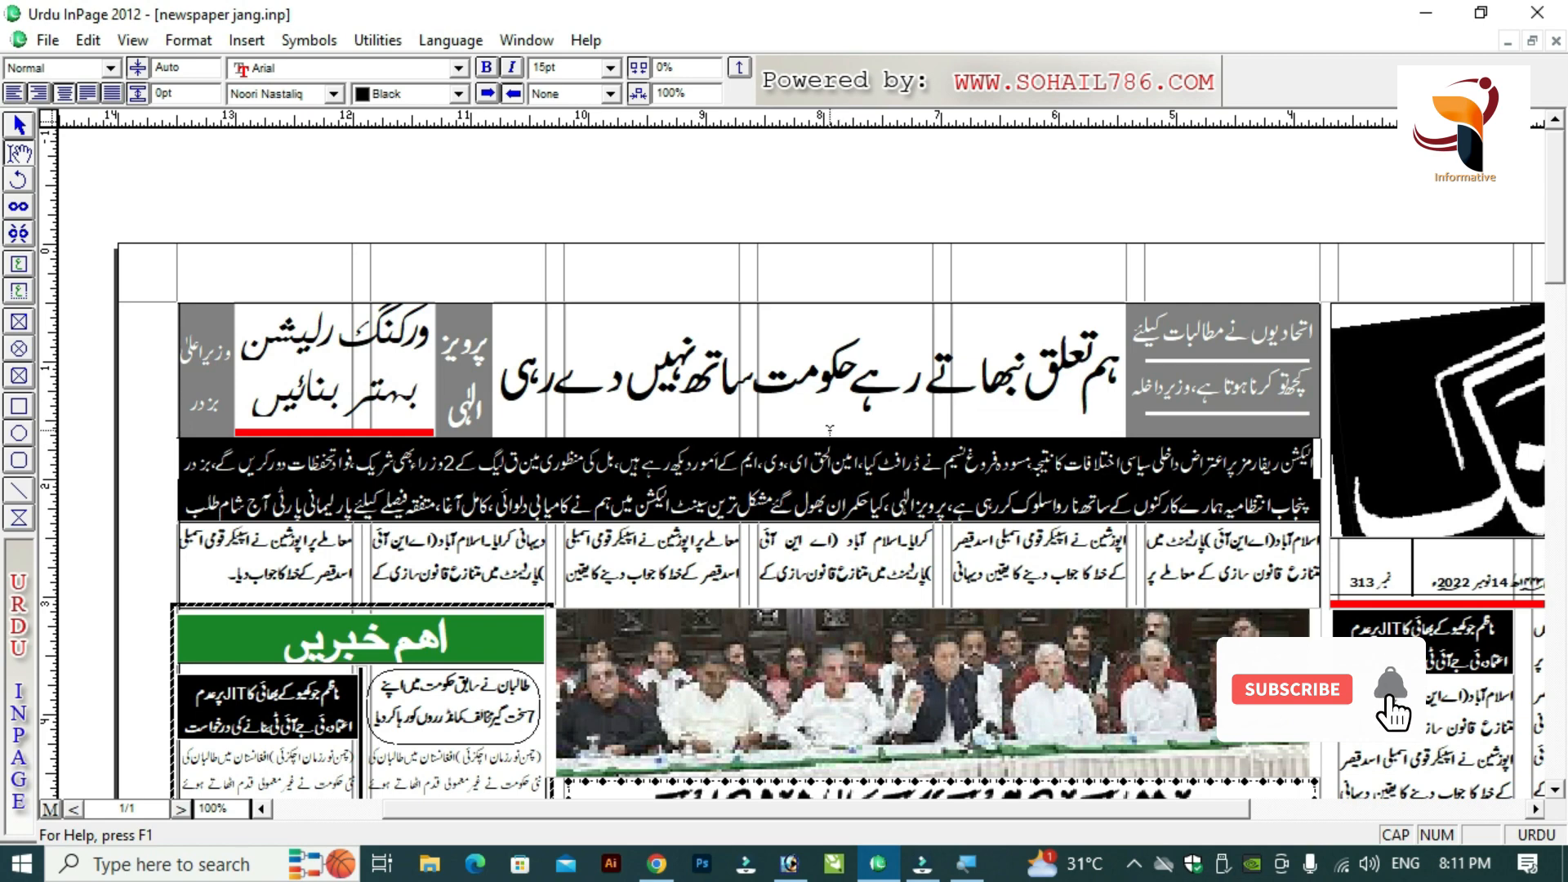
key("ctrl+Tab")
left_click(850, 448)
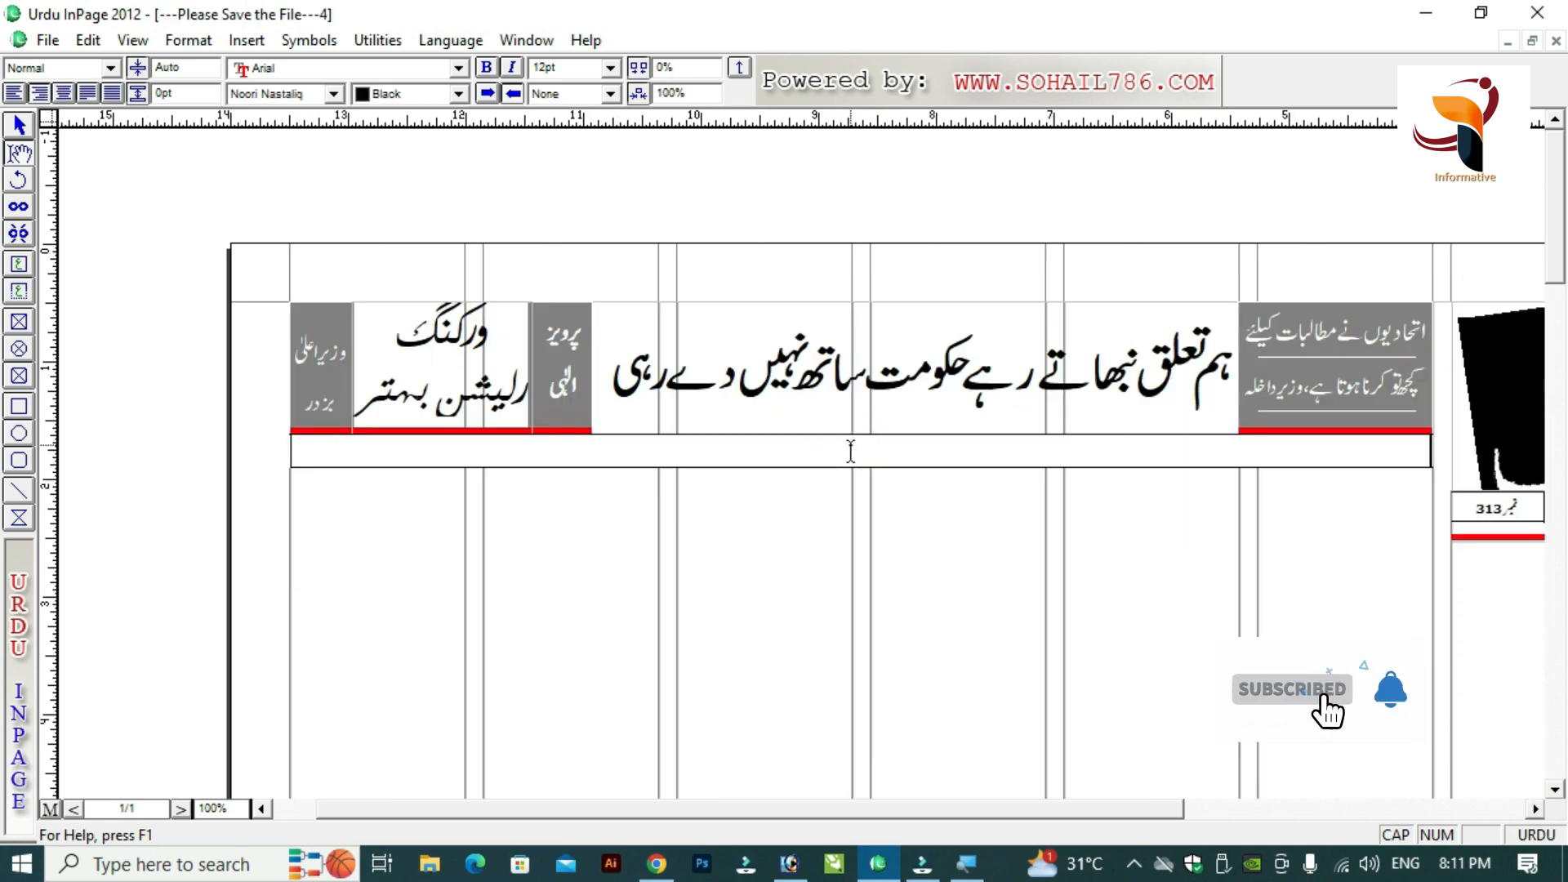
type("الیکشن ریفارمز پر اعتراض داخلی سیاسی اختلافات کا نتیجہ، مسودہ فروغ نسیم نے ڈرافٹ کیا، امین الحق ای وی ایم کے امور دیکھ رہے ہیں، بل کی منظوری میں ق لیگ کے 2 وزراء بھی شریک، تحفظات دور کریں گے، بزدار")
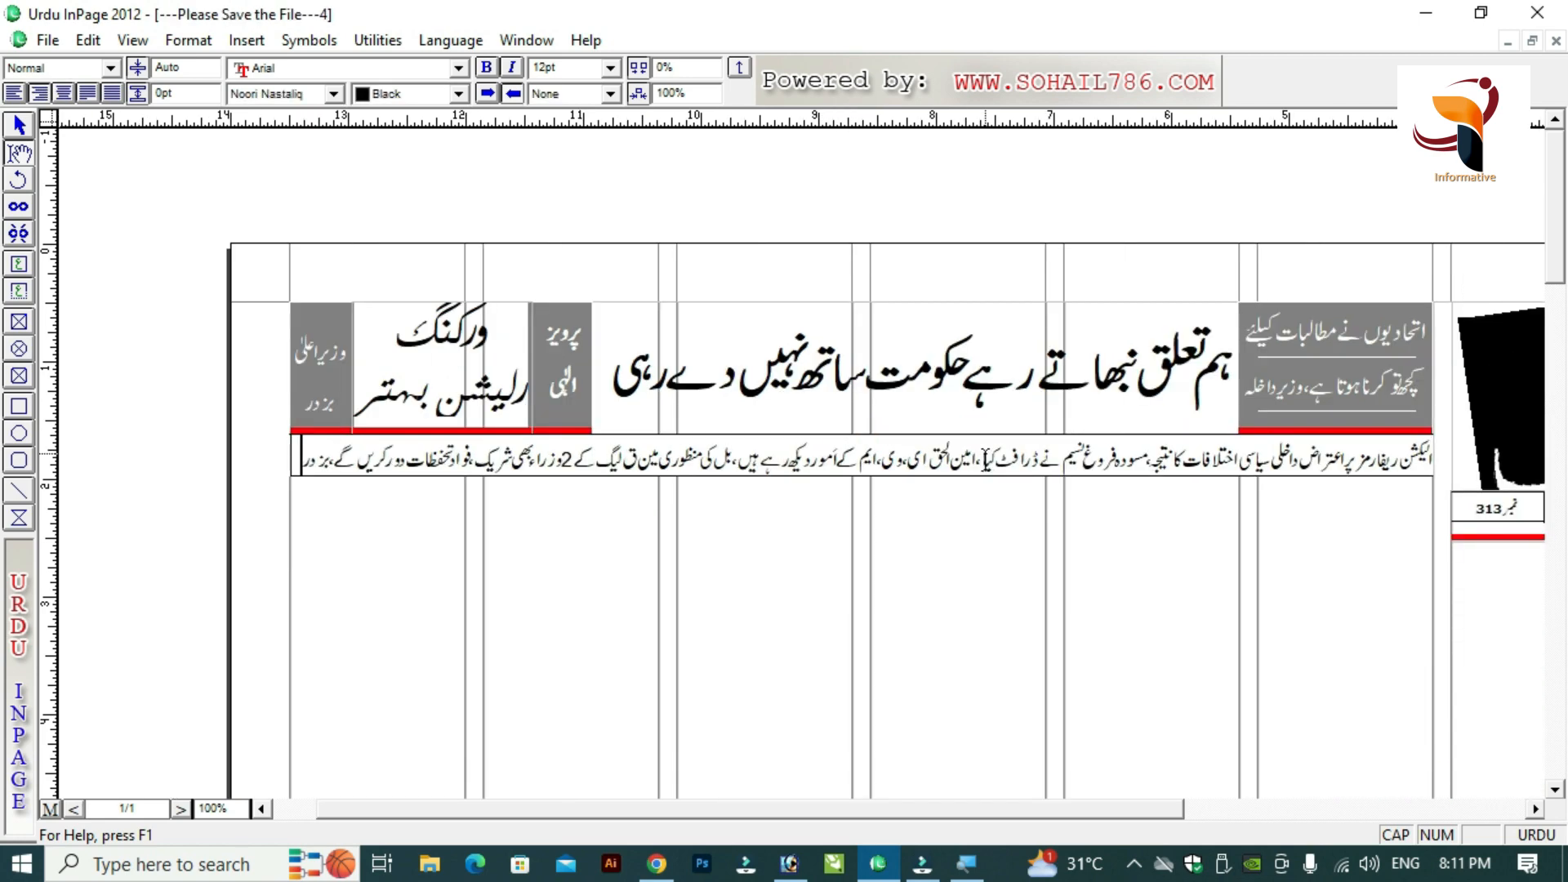
Check the second subheading strip in newspaper jang.inp, and duplicate the new subheading box 1 inch below the original.
key("ctrl+Tab")
left_click(1182, 510)
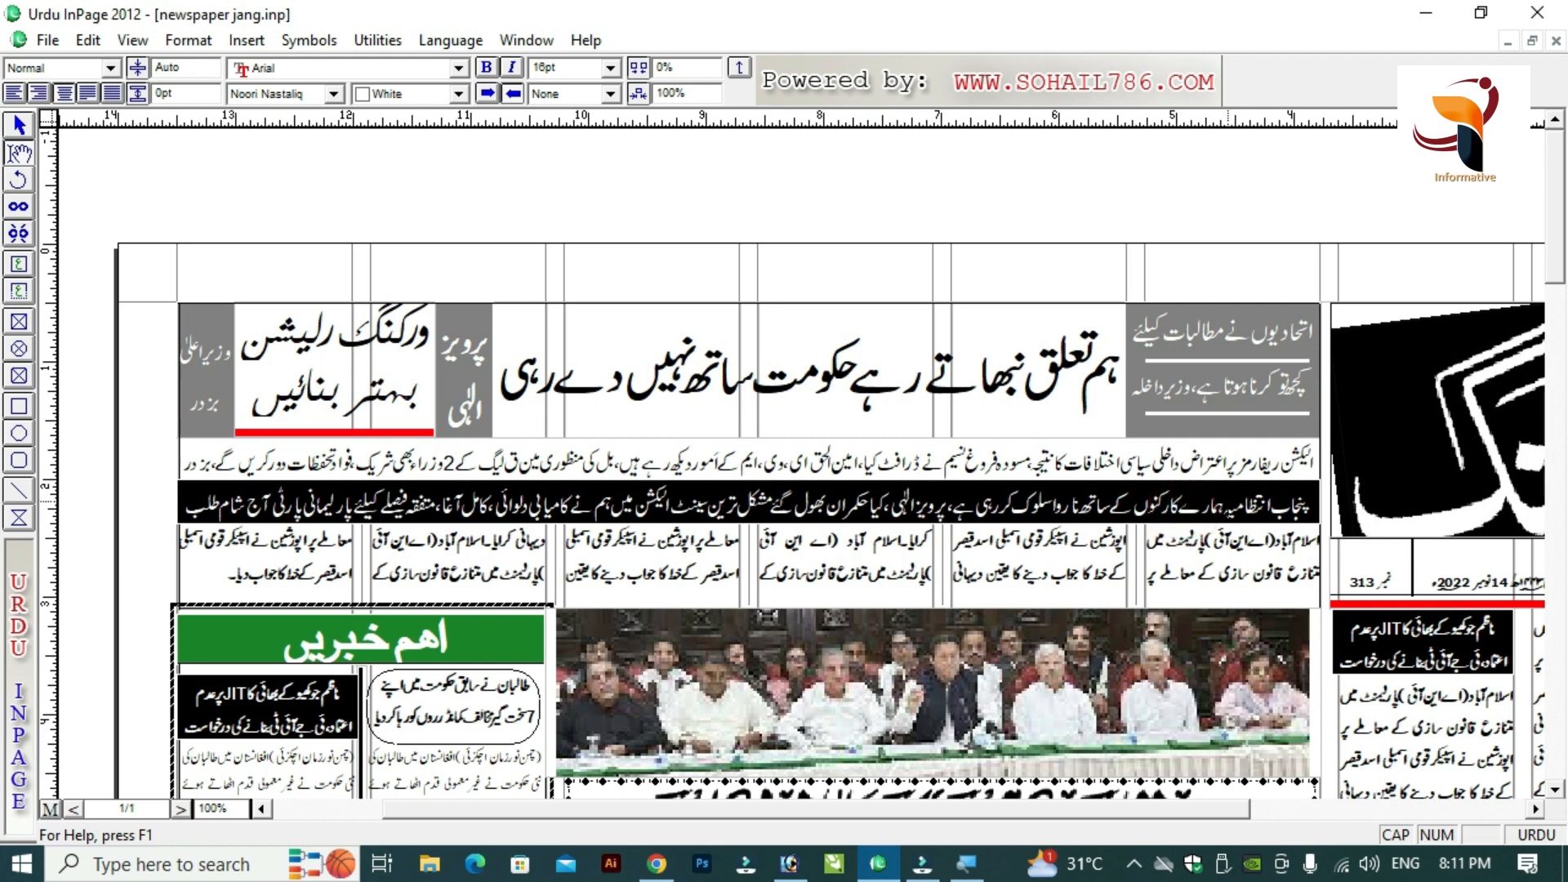
key("ctrl+Tab")
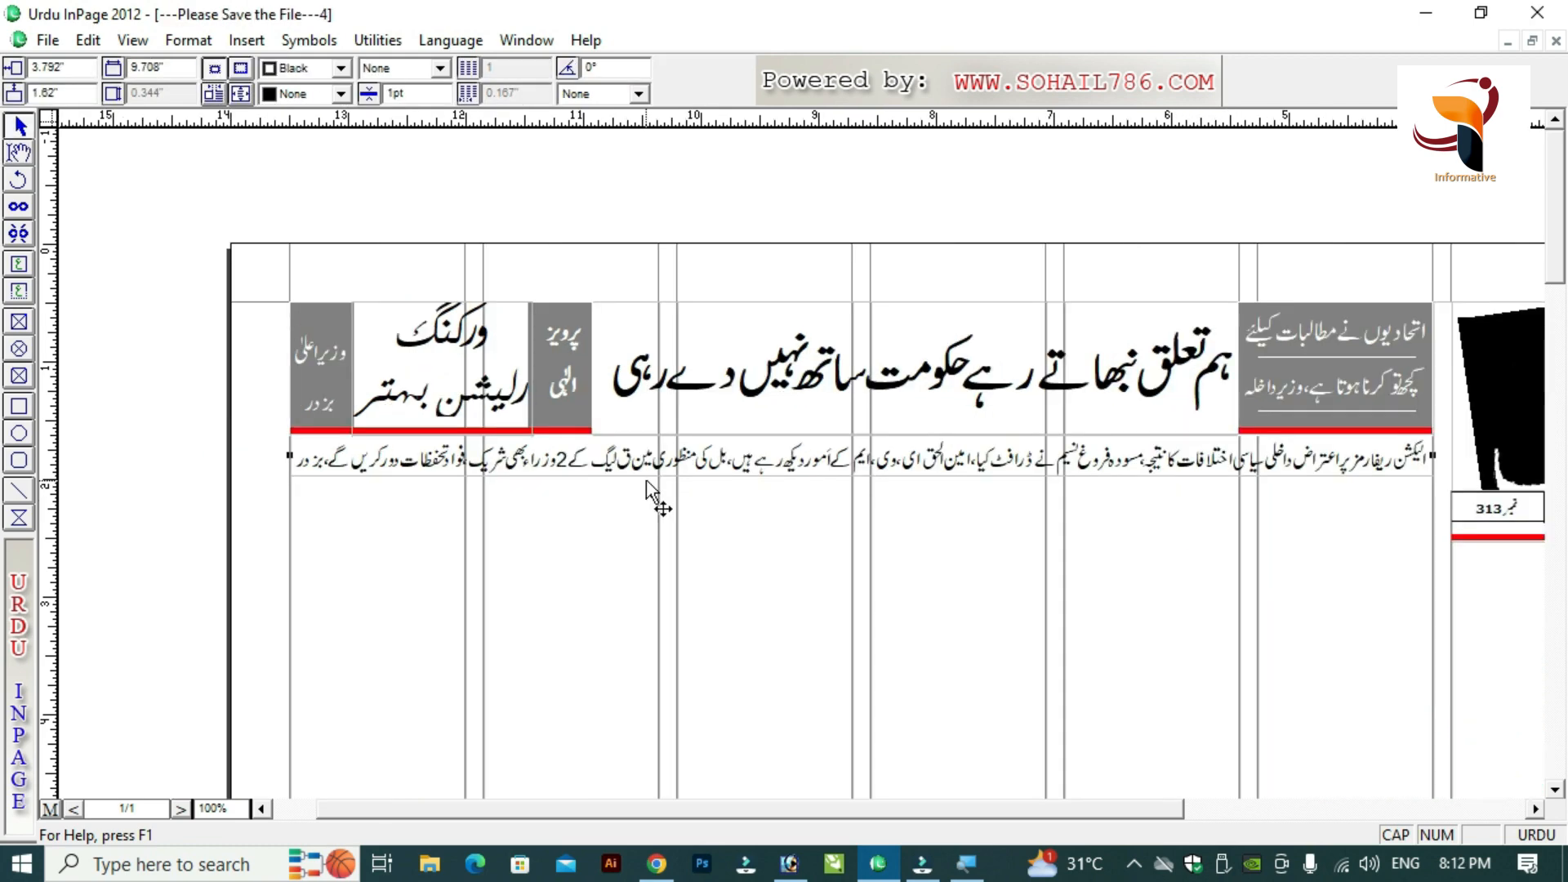
left_click(599, 462)
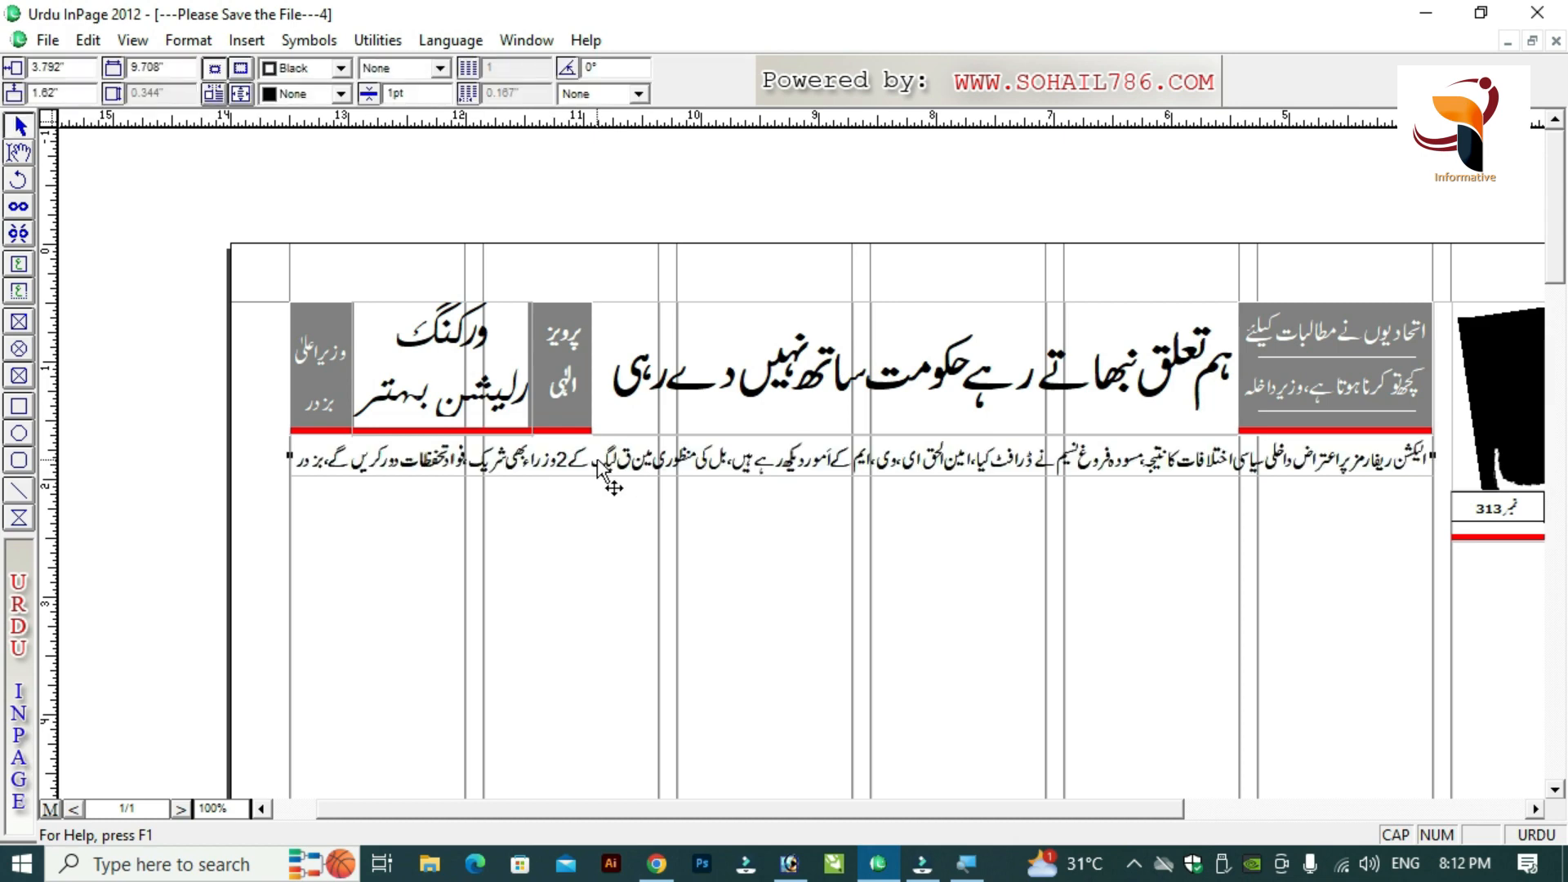
key("ctrl+d")
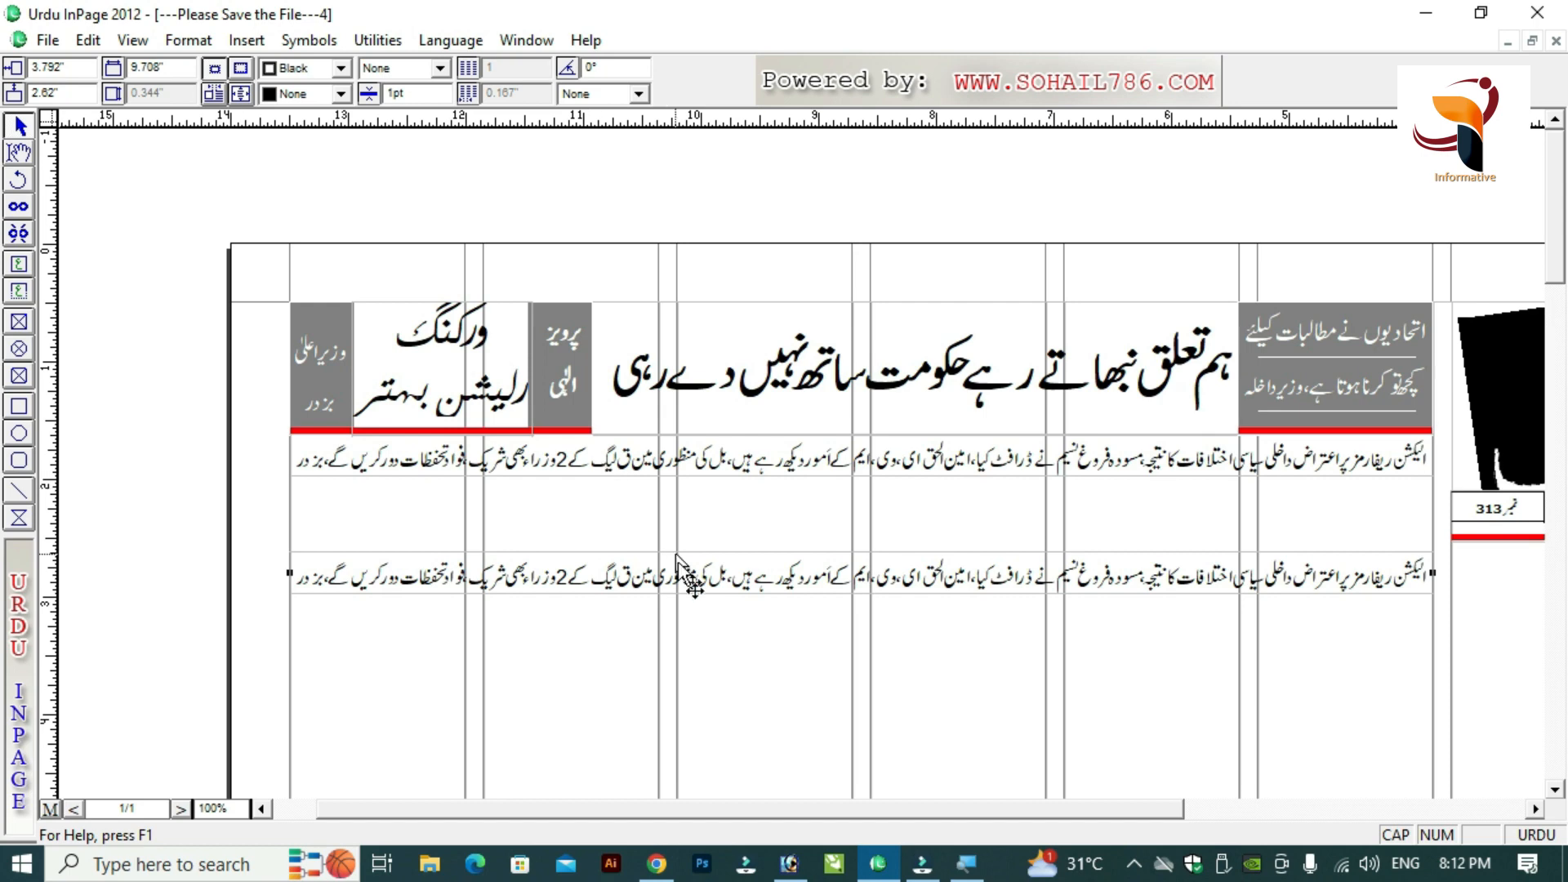
Move the duplicated subheading box directly beneath the first subheading box and clear its text.
left_click(714, 569)
left_click_drag(714, 570, 720, 494)
left_click(14, 155)
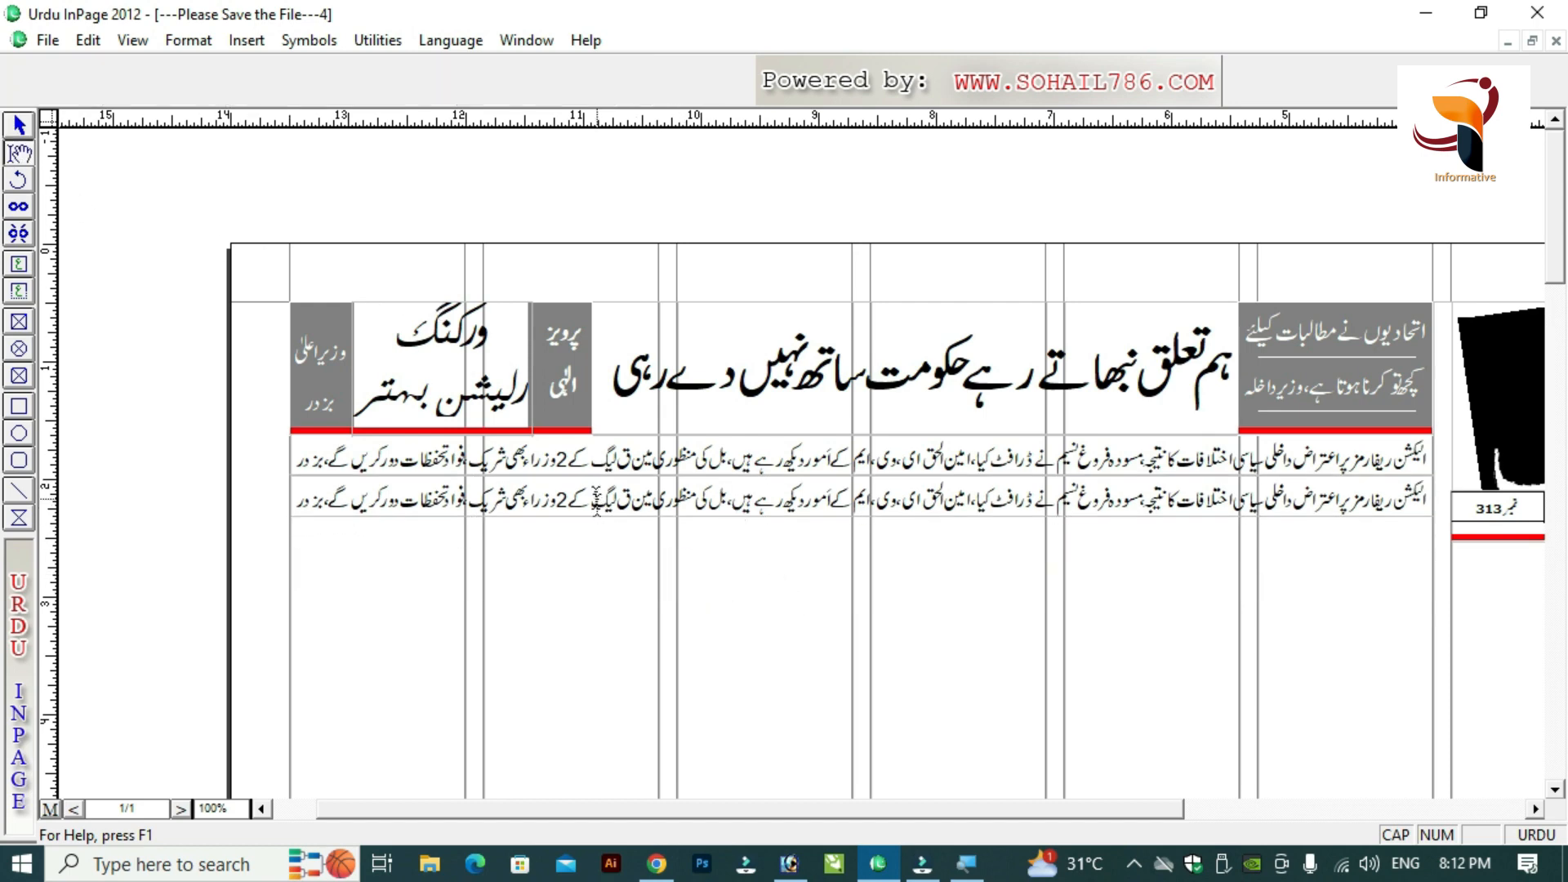
left_click(595, 488)
key("ctrl+a")
key("Delete")
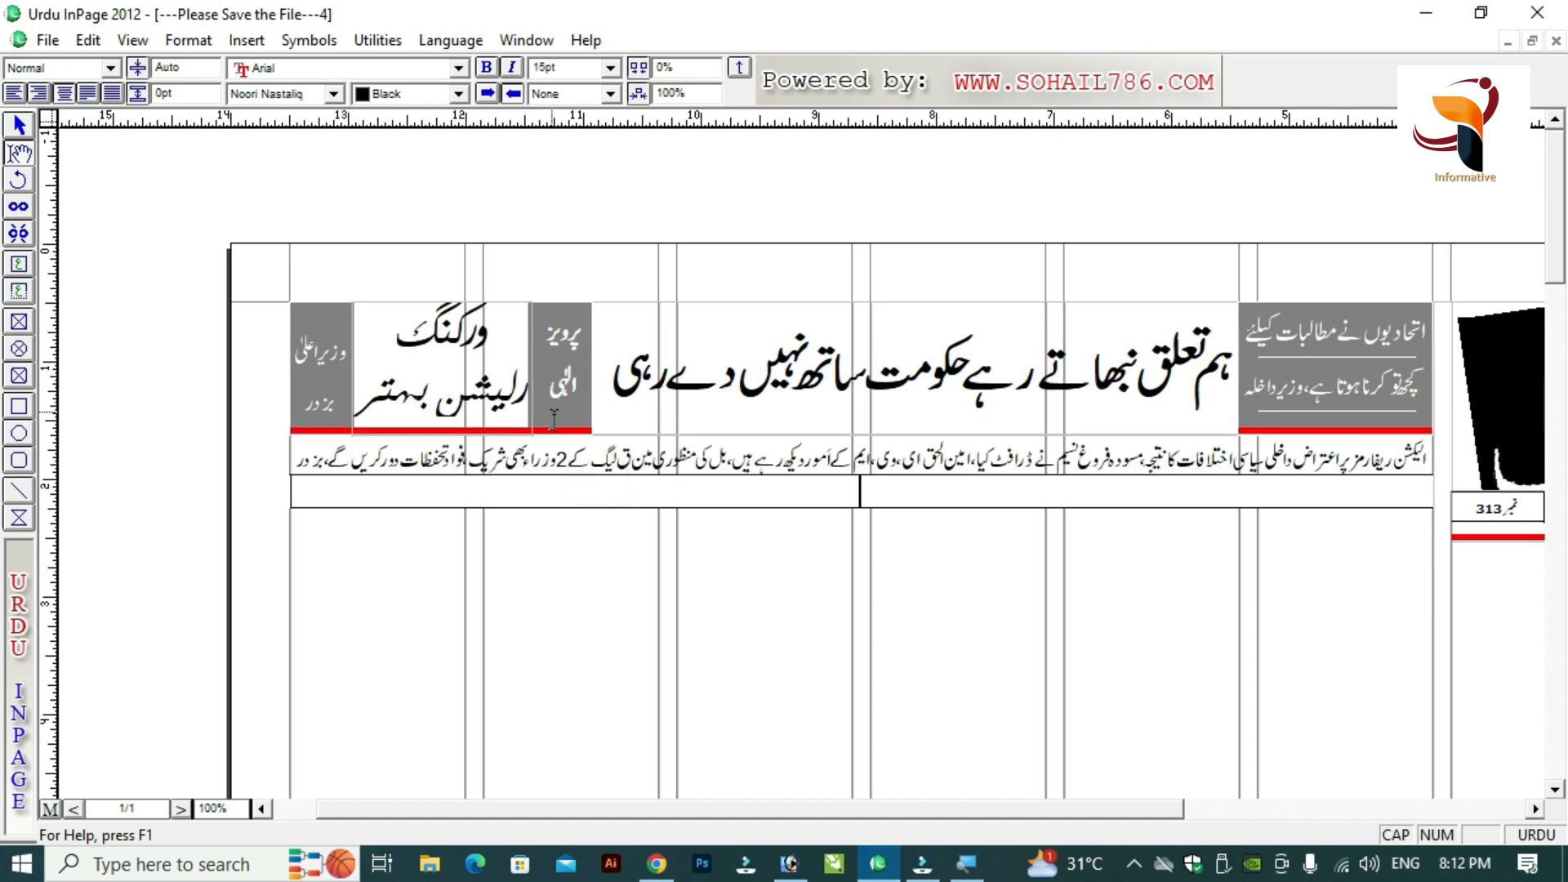
Give the emptied lower subheading box a black background and set its text colour to white.
left_click(20, 125)
left_click(526, 496)
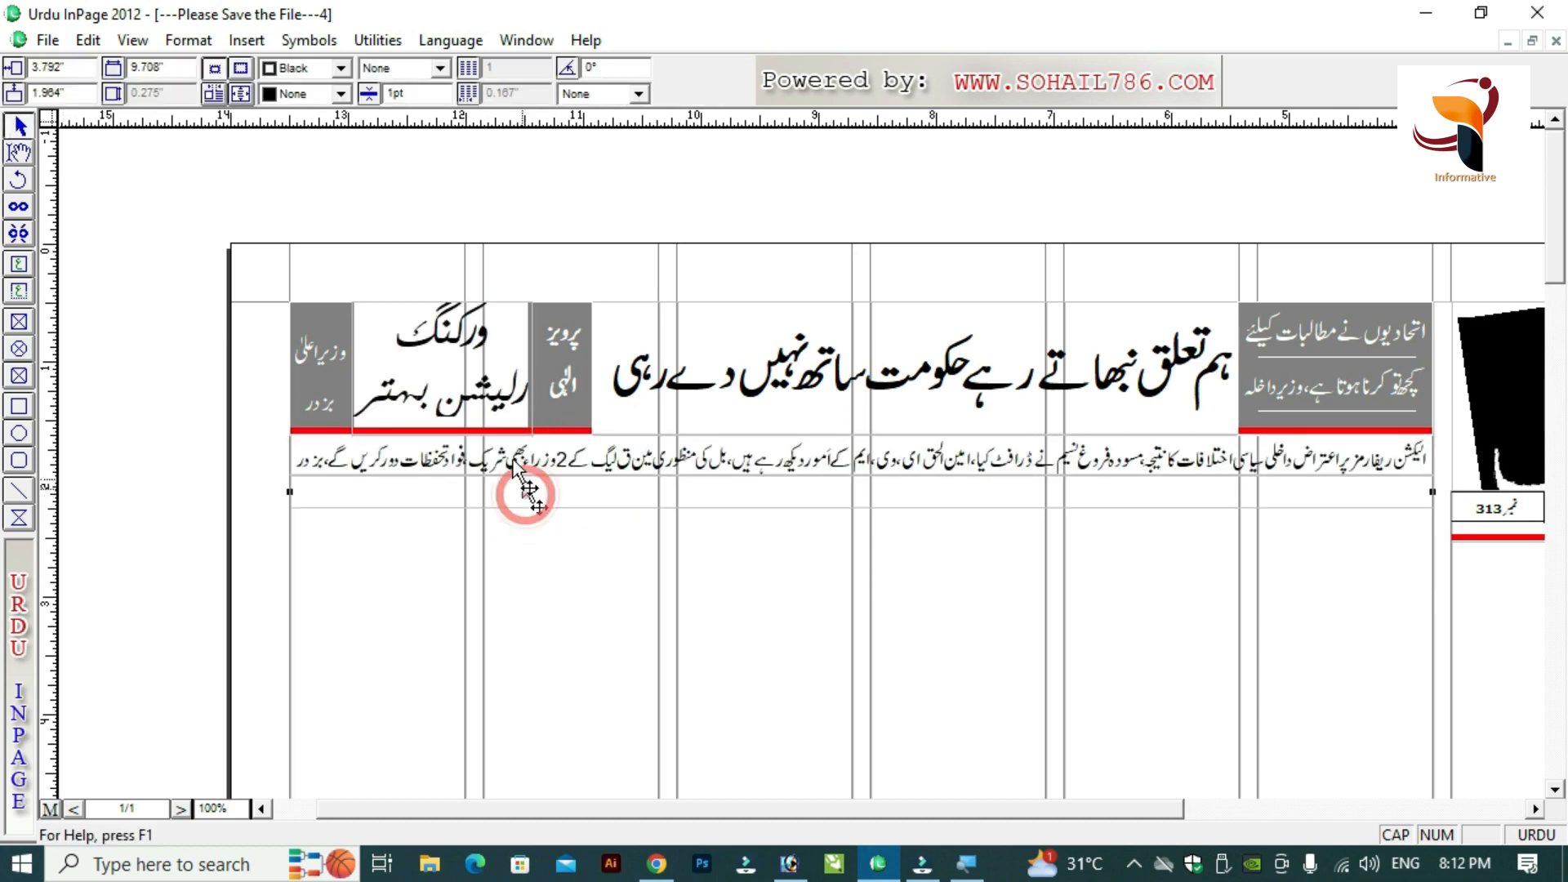
left_click(341, 95)
left_click(312, 160)
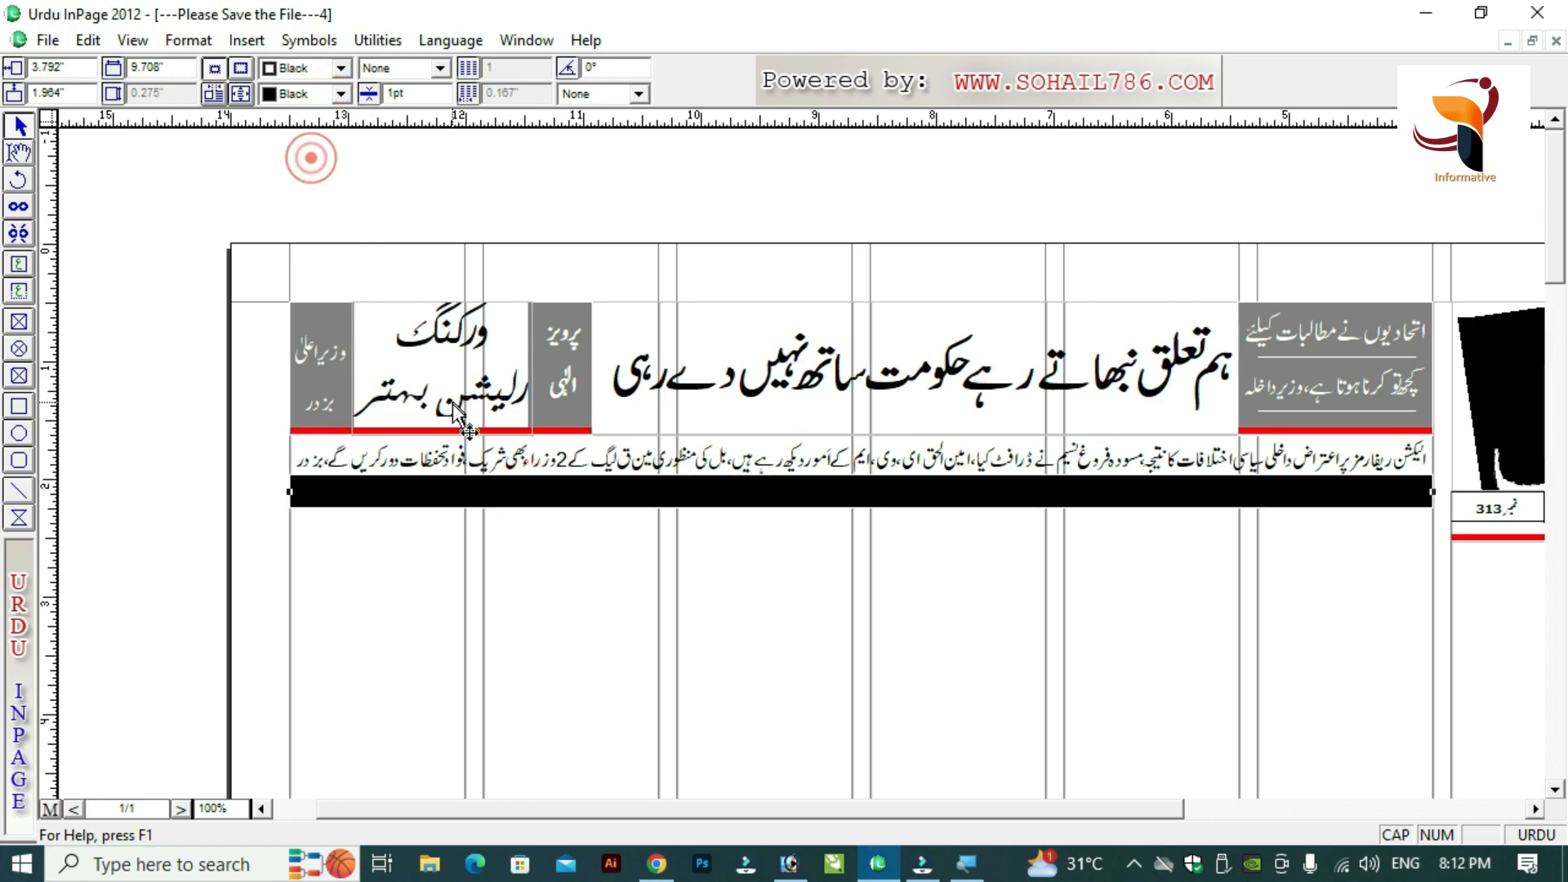
left_click(20, 153)
left_click(424, 483)
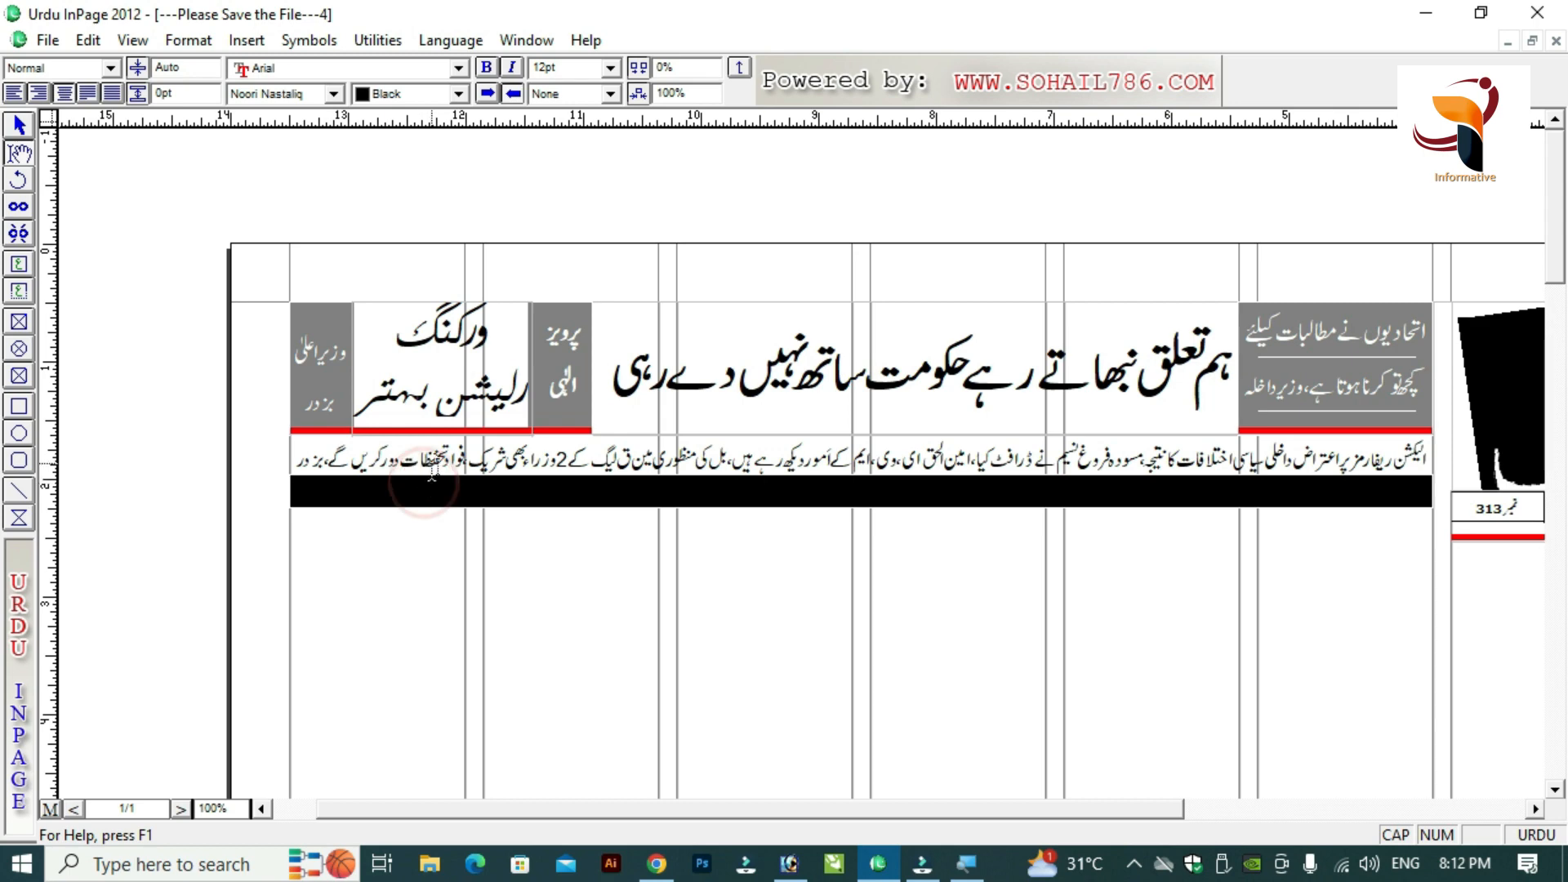
left_click(459, 94)
left_click(398, 112)
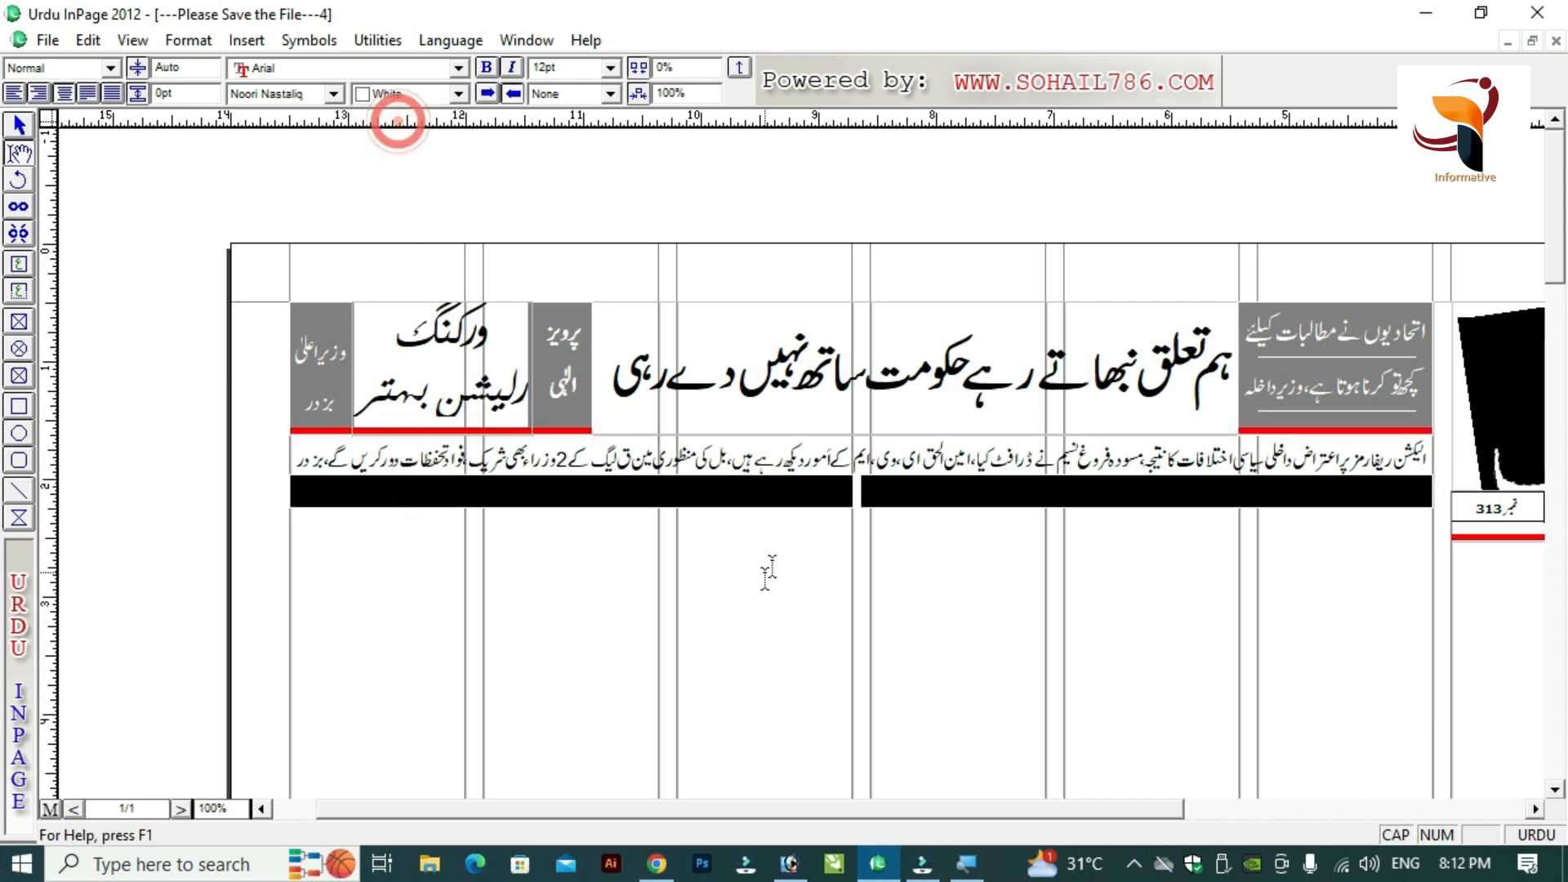
Copy the second subheading line from newspaper jang.inp into the black box and remove the extra blank line beneath it.
left_click(766, 490)
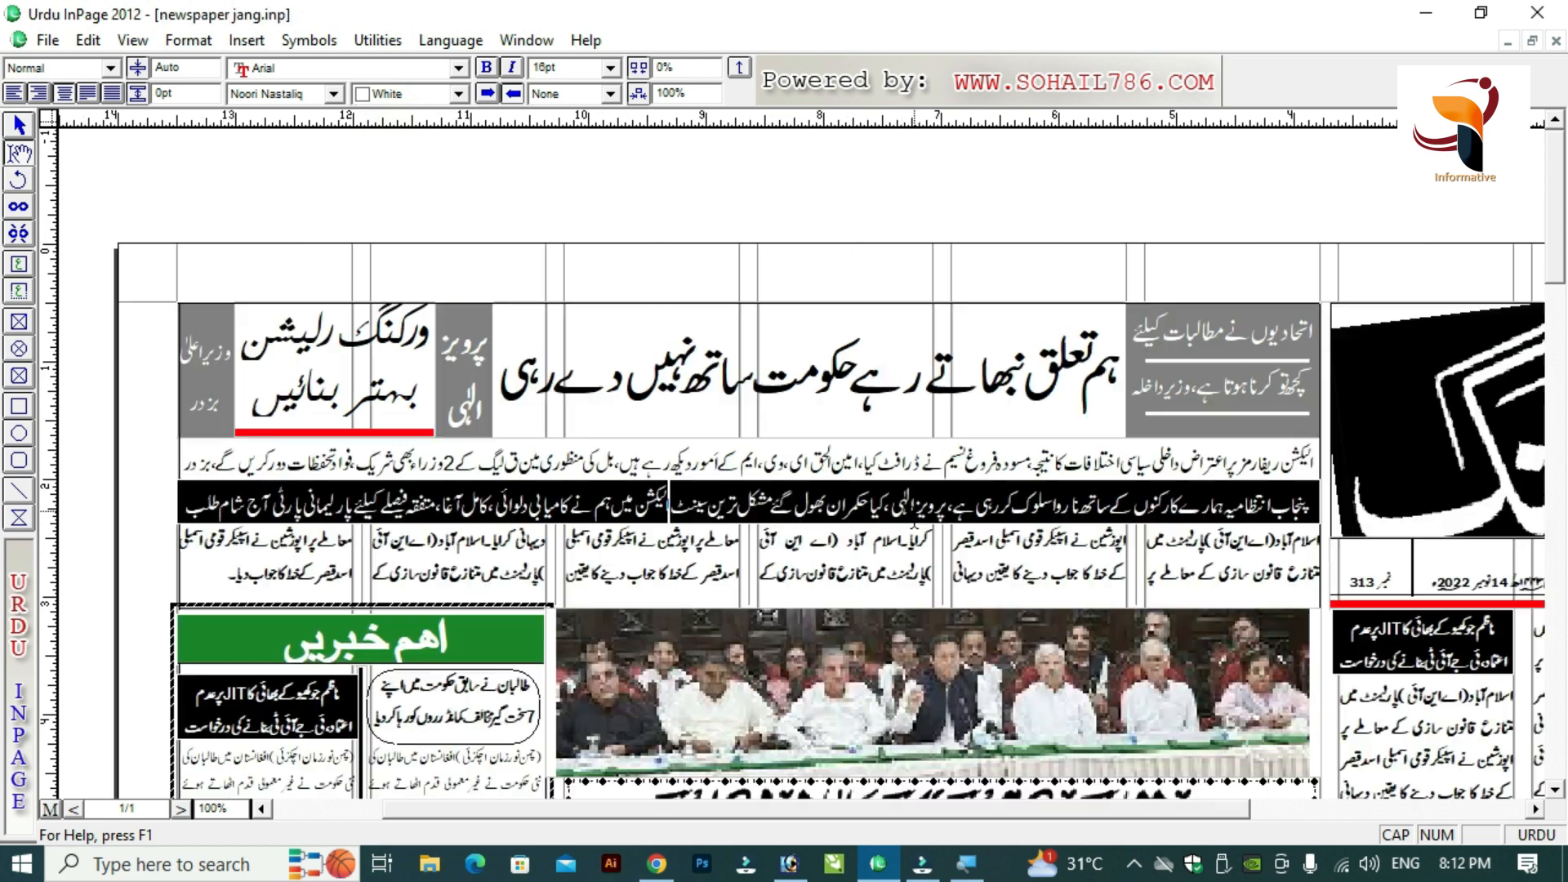
left_click(932, 505)
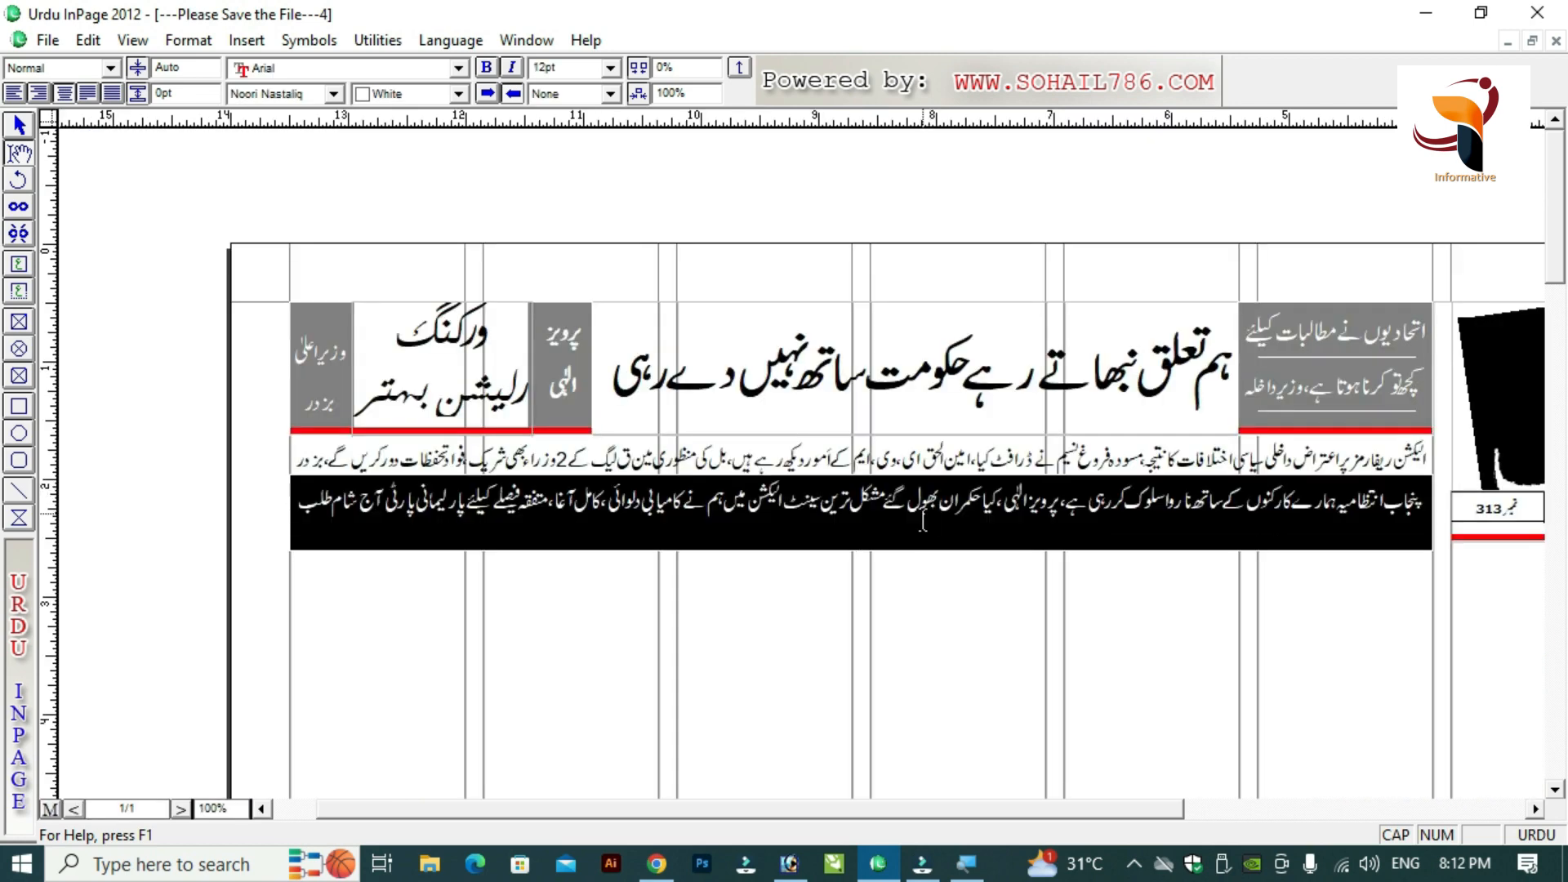
left_click(923, 521)
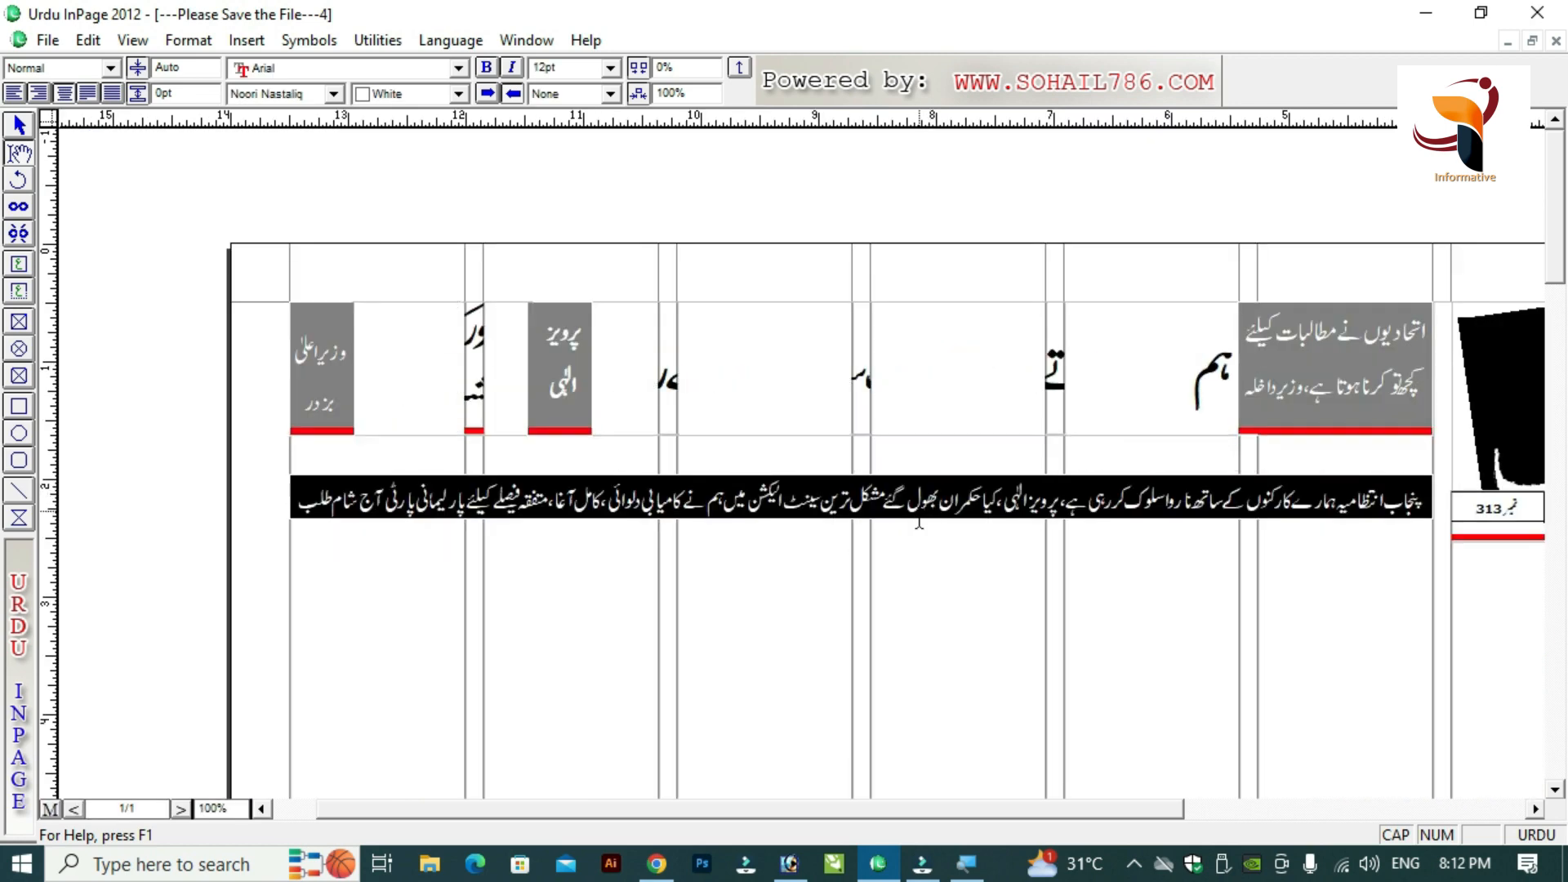
Examine how the news text below the black subheading strip runs across its columns in newspaper jang.inp.
left_click(1538, 809)
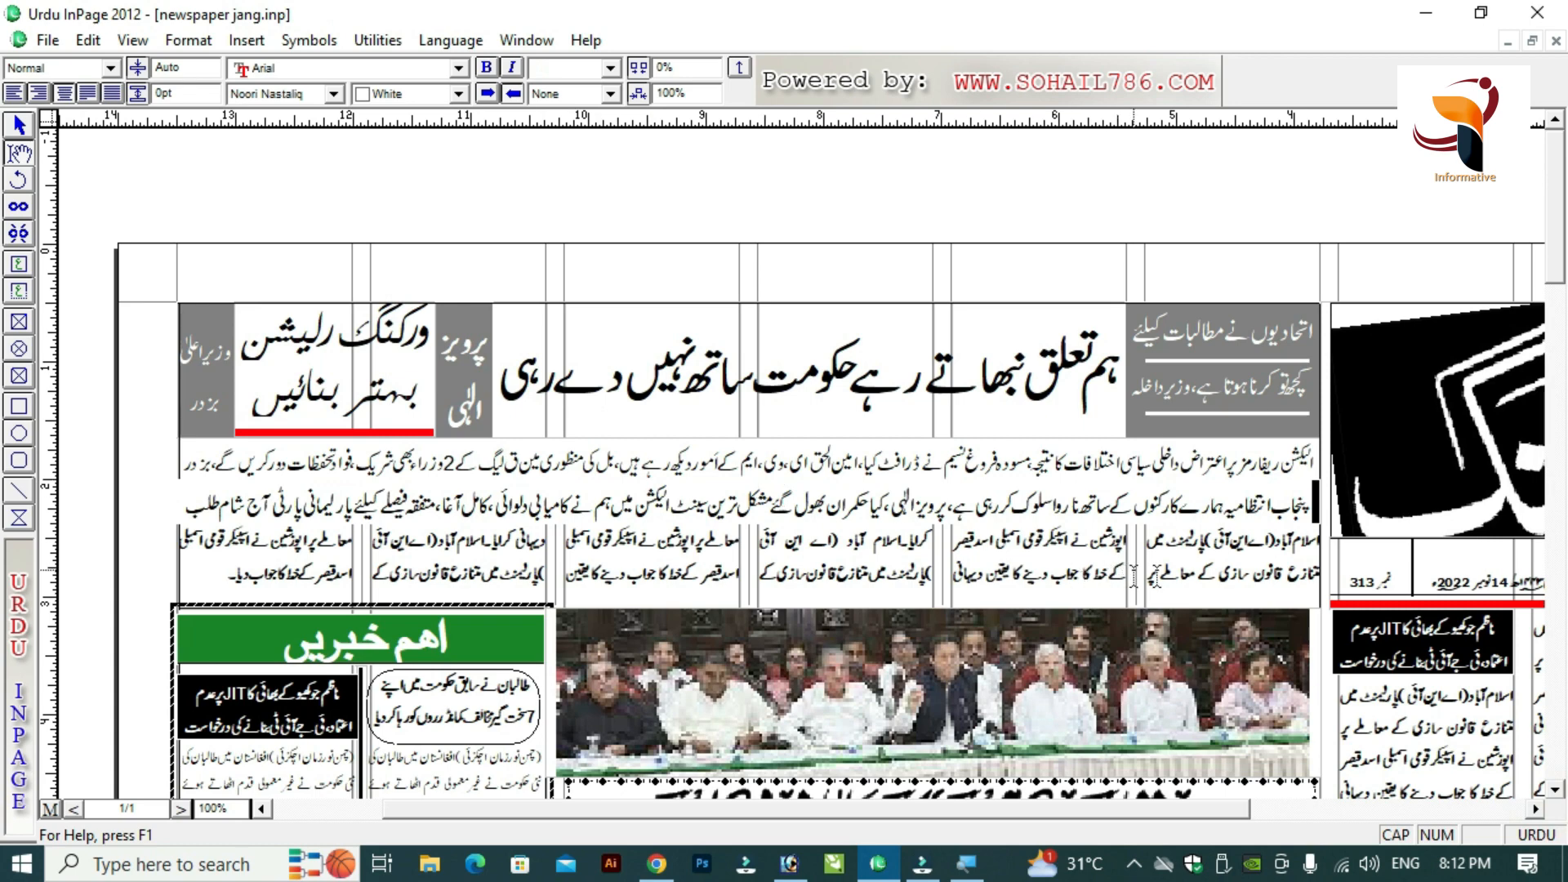
left_click(1212, 566)
mouse_move(1228, 546)
left_mouse_down()
mouse_move(233, 575)
mouse_move(894, 541)
mouse_move(1218, 545)
left_mouse_up()
left_click(223, 570)
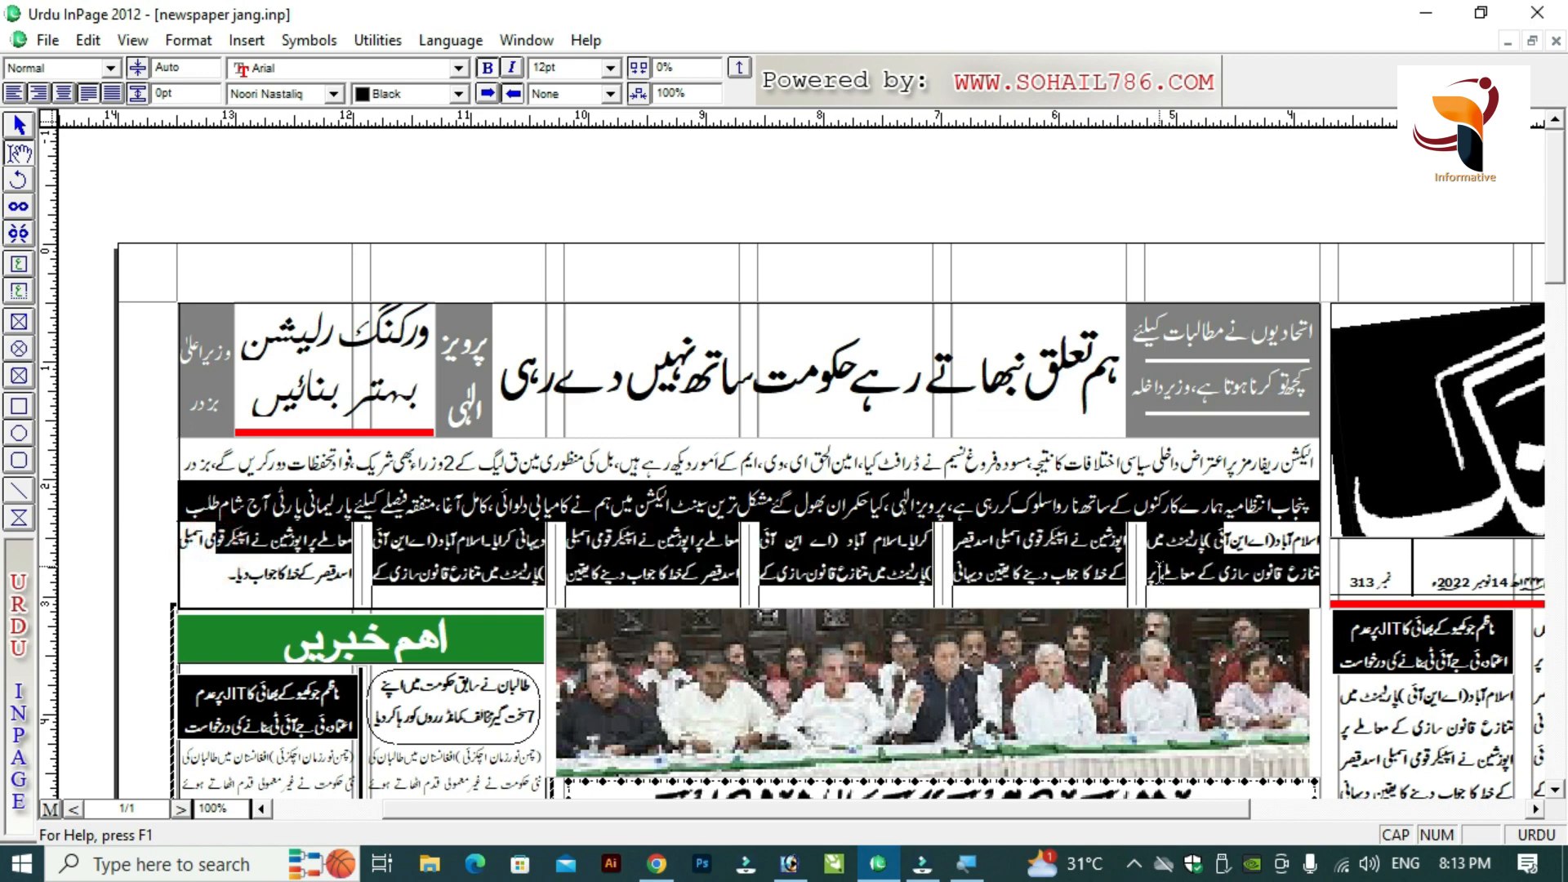
left_click(1192, 560)
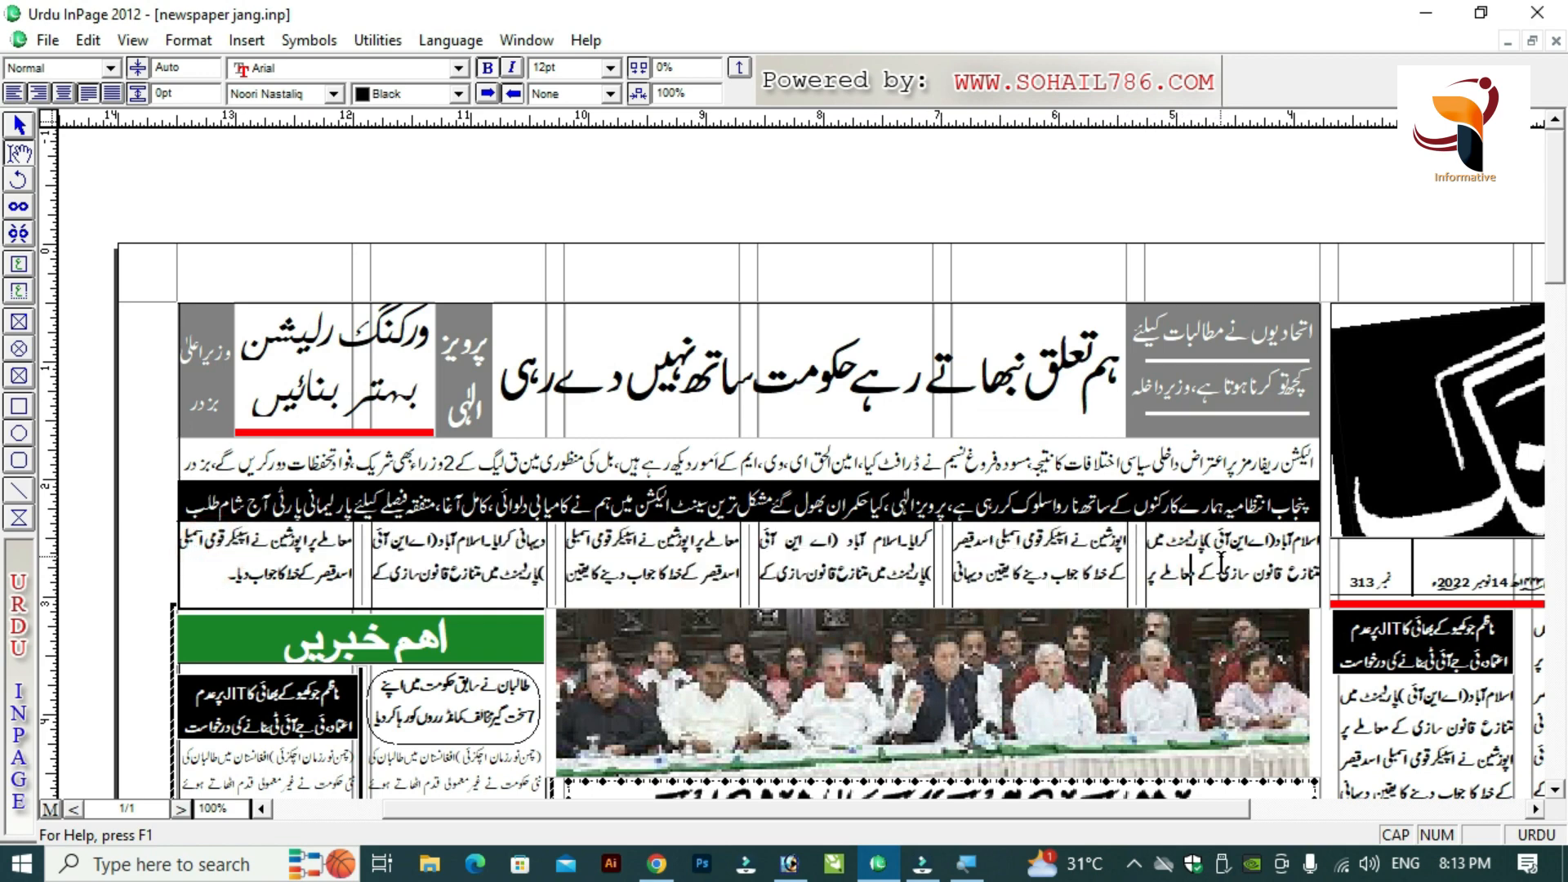
left_click_drag(1240, 563, 235, 576)
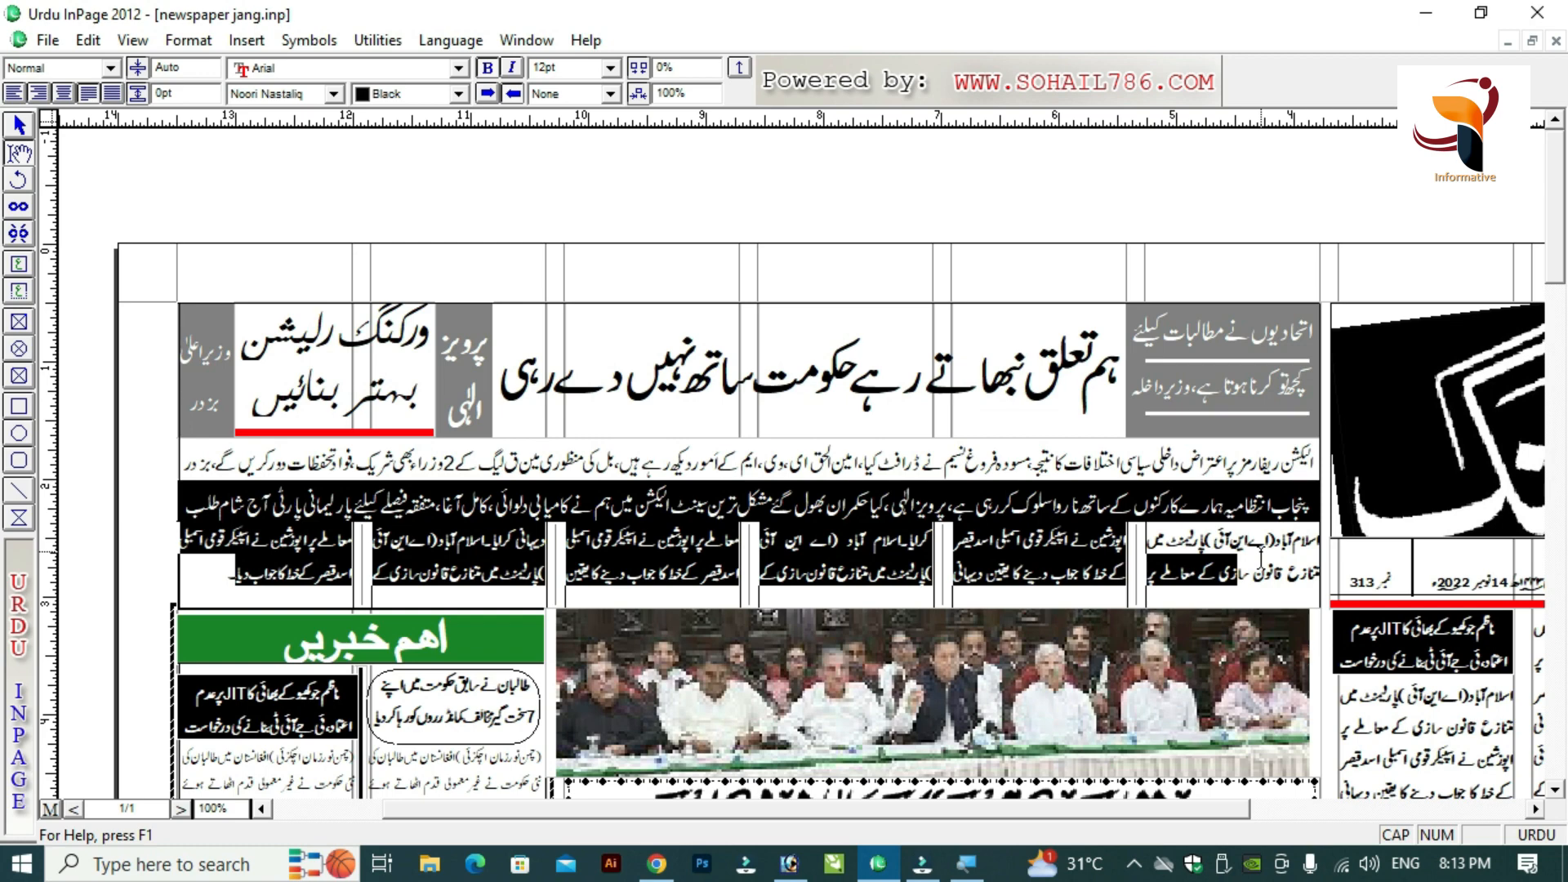
left_click(1248, 546)
left_click_drag(1261, 541, 294, 586)
left_click_drag(1280, 542, 224, 572)
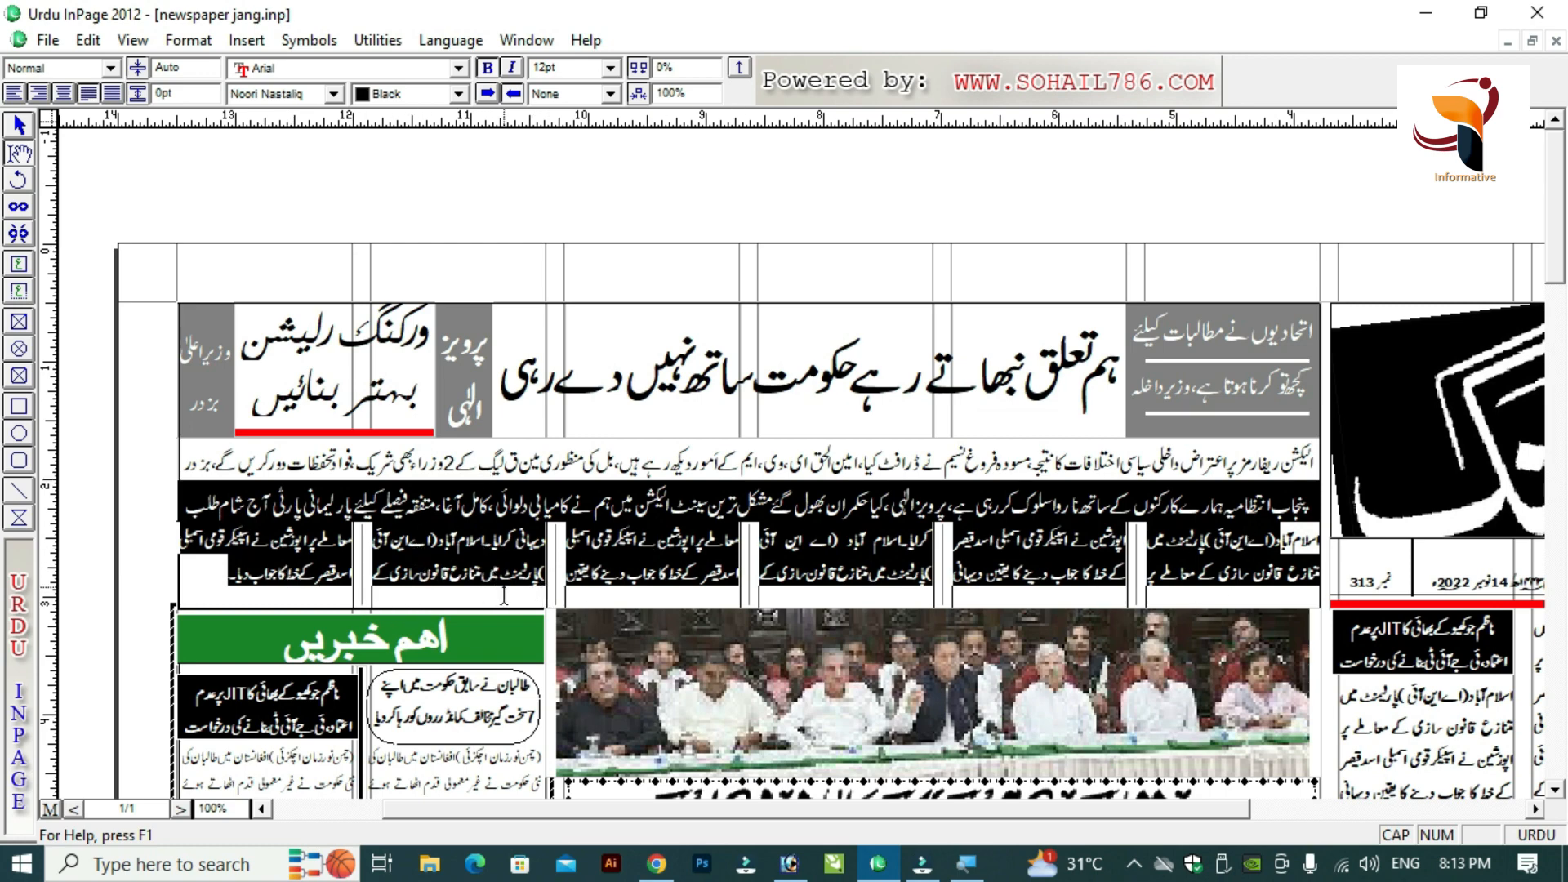
In the new page, draw a text box about 9.7 inches wide and 0.78 inch tall directly under the black subheading strip.
key("ctrl+Tab")
left_click(847, 524)
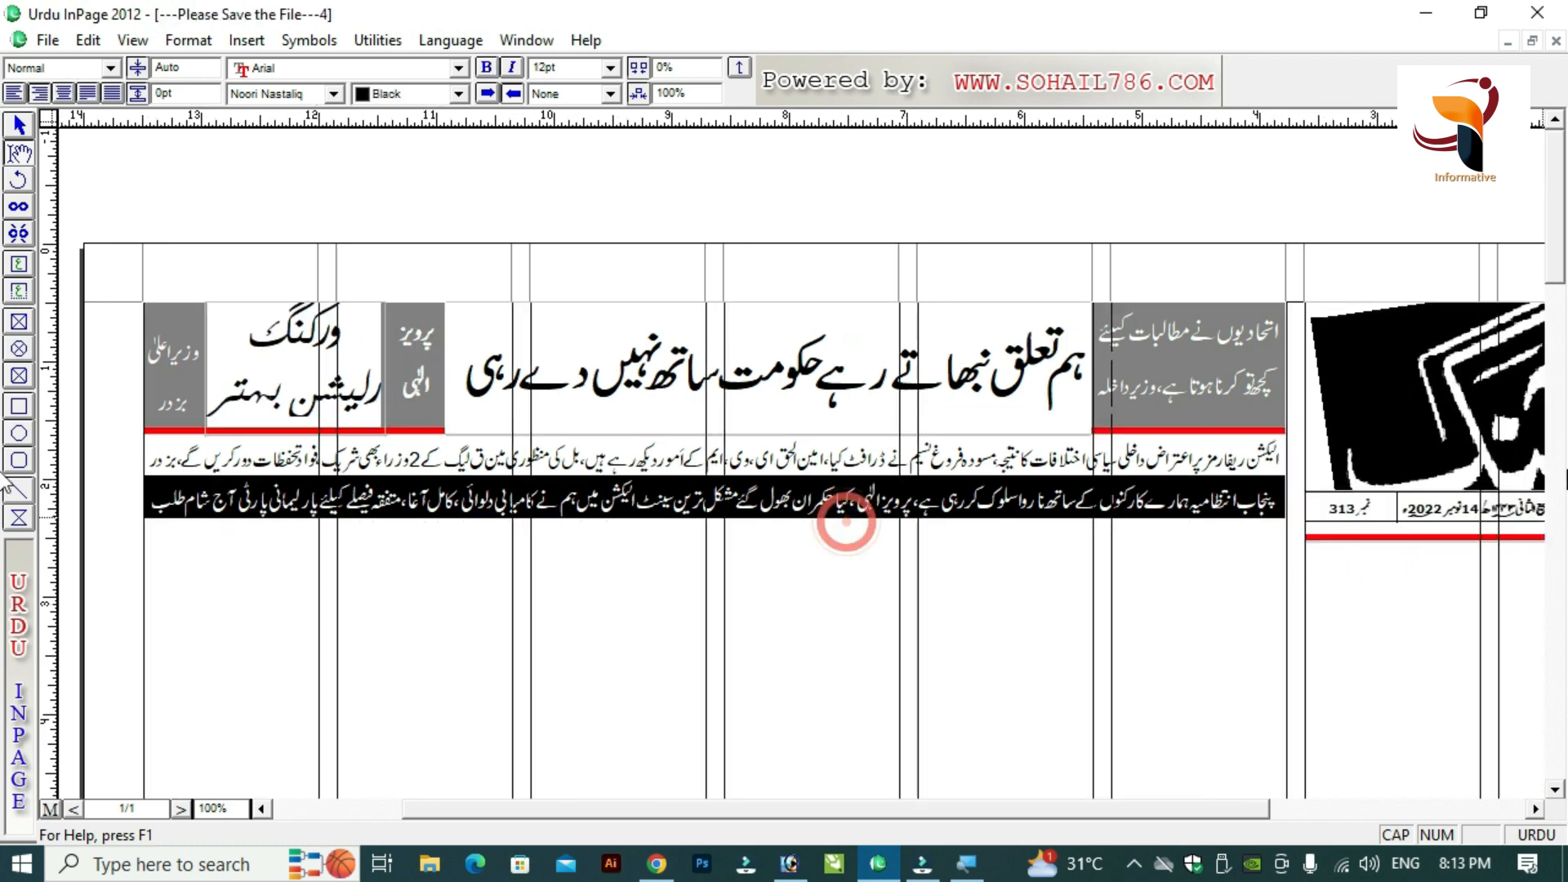
left_click(1537, 814)
left_click(1537, 814)
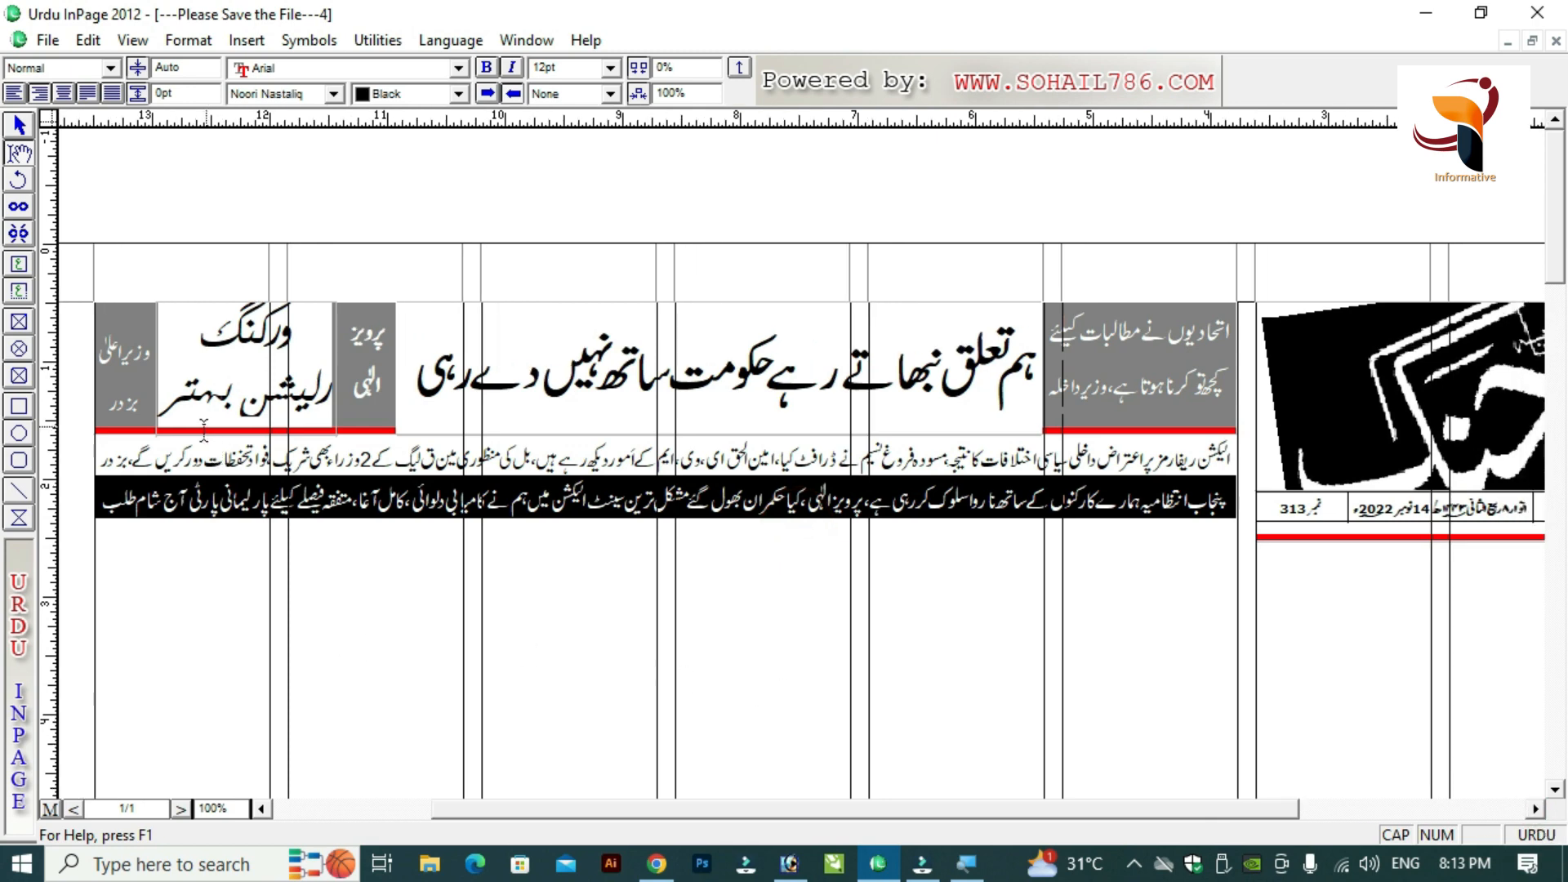
left_click(18, 266)
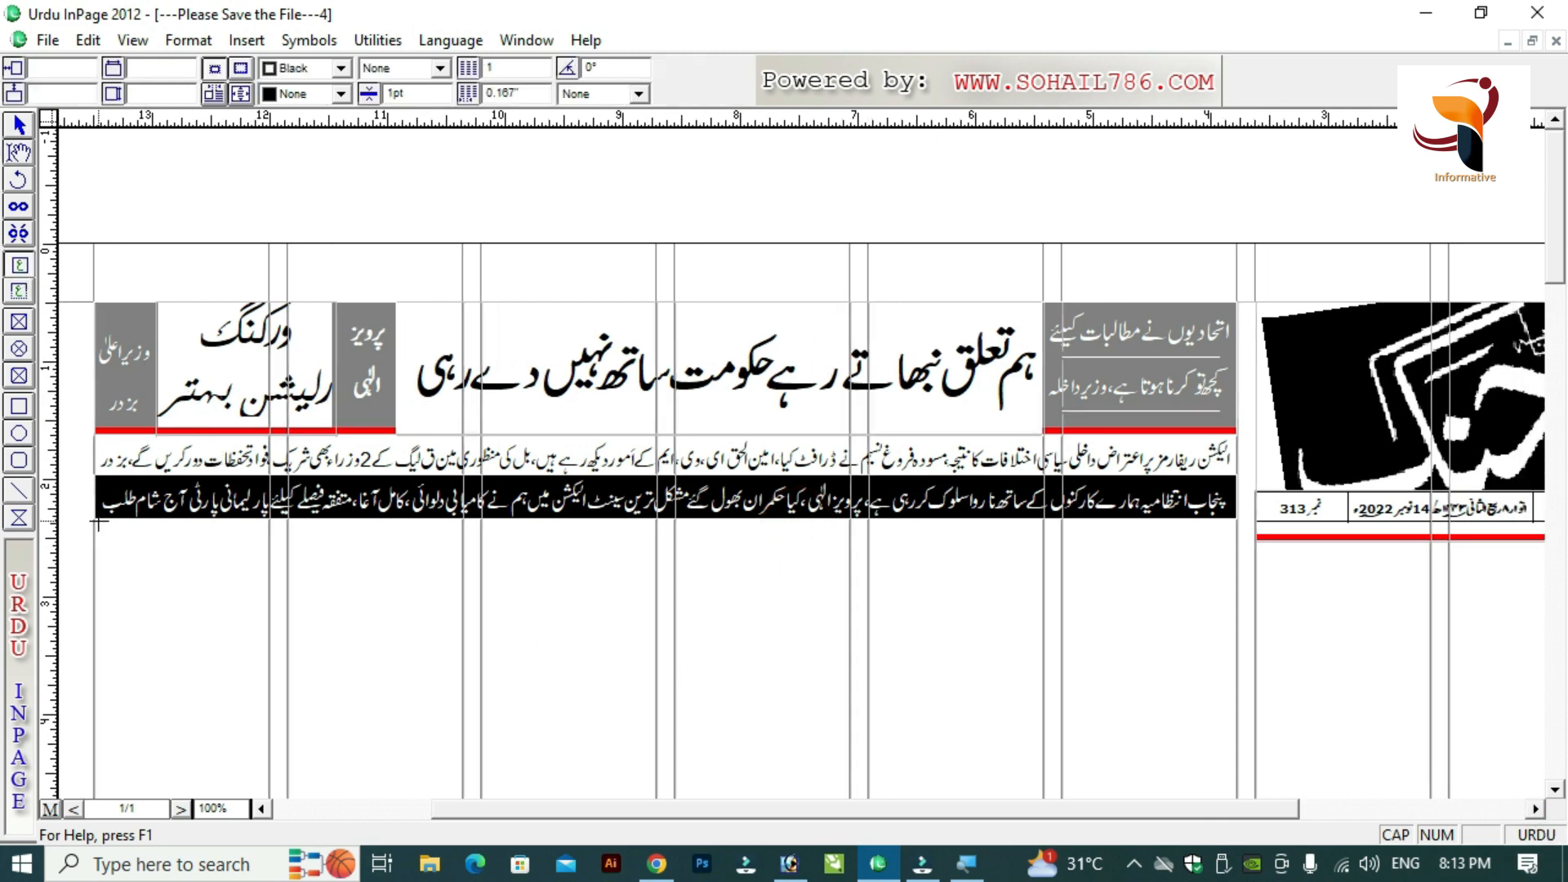
left_click_drag(94, 521, 844, 665)
left_click_drag(1168, 611, 1237, 613)
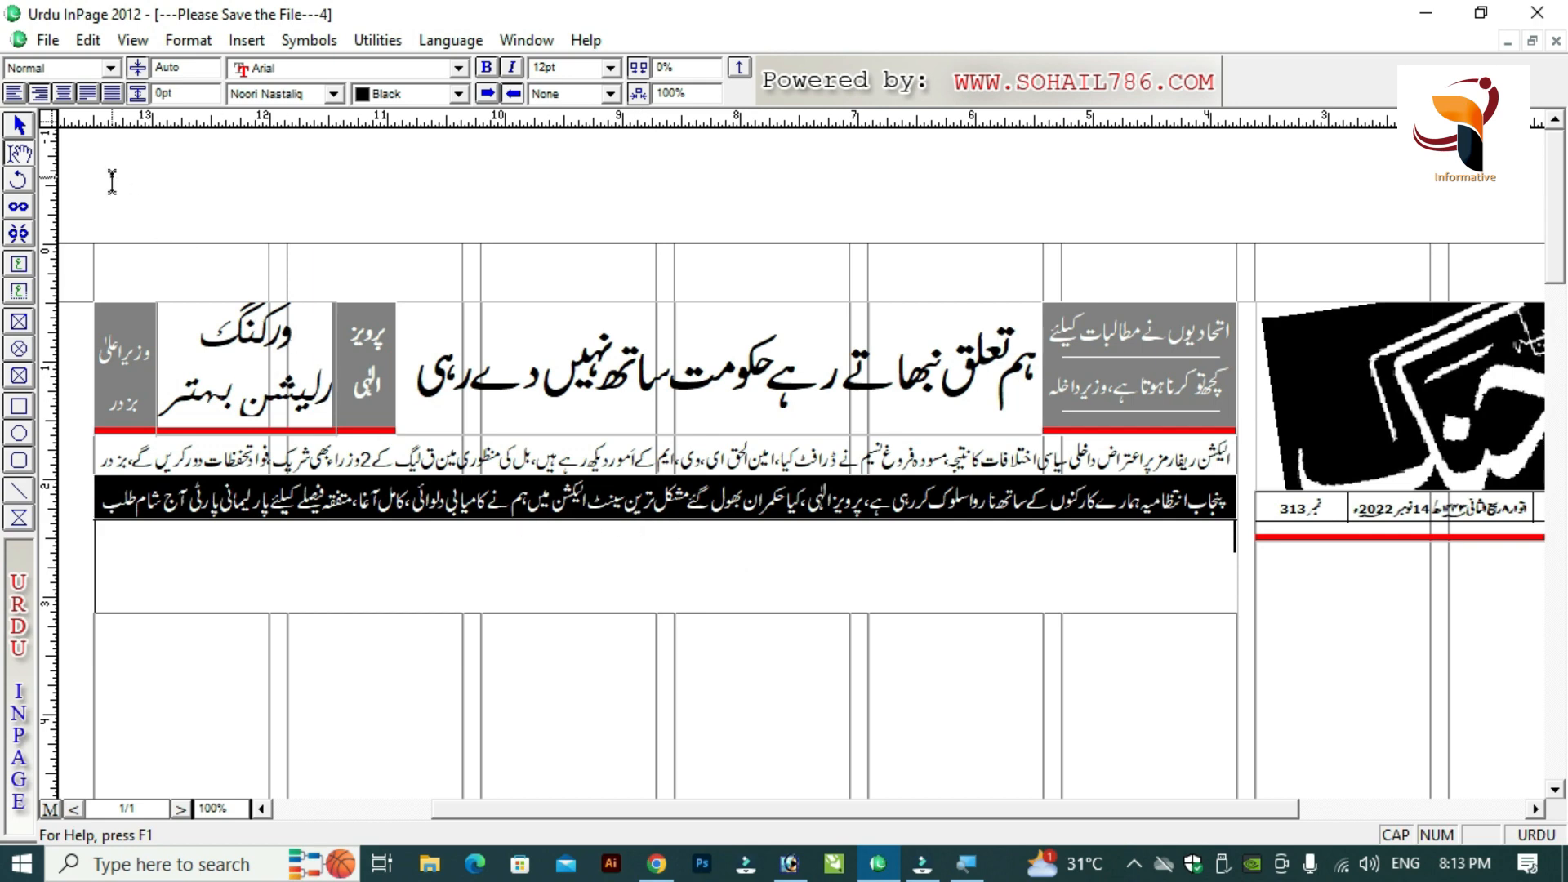
left_click(19, 129)
left_click(19, 292)
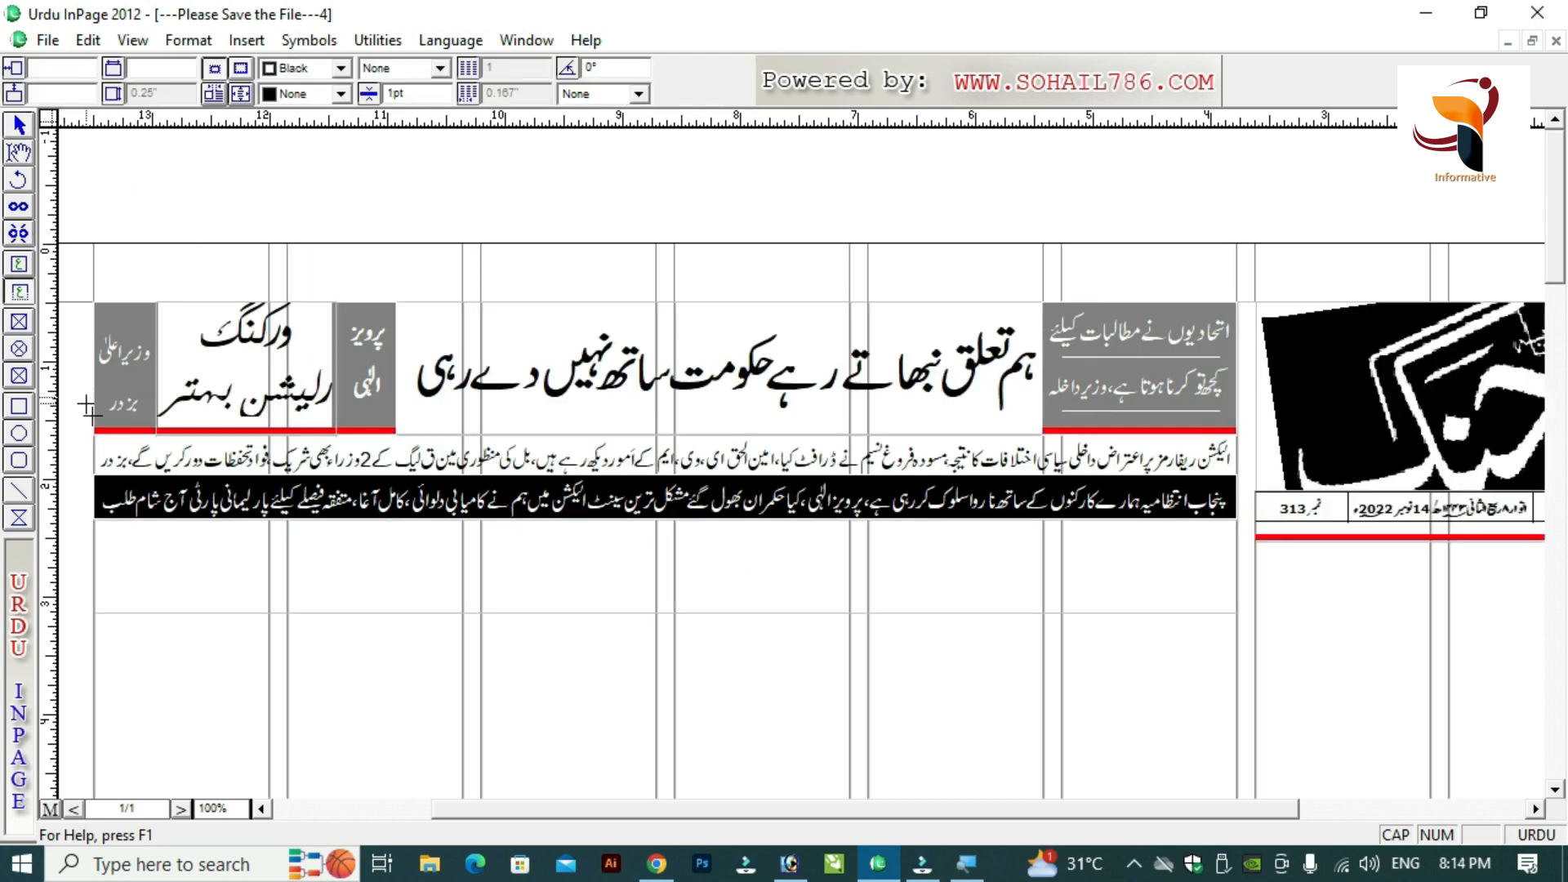
left_click(18, 153)
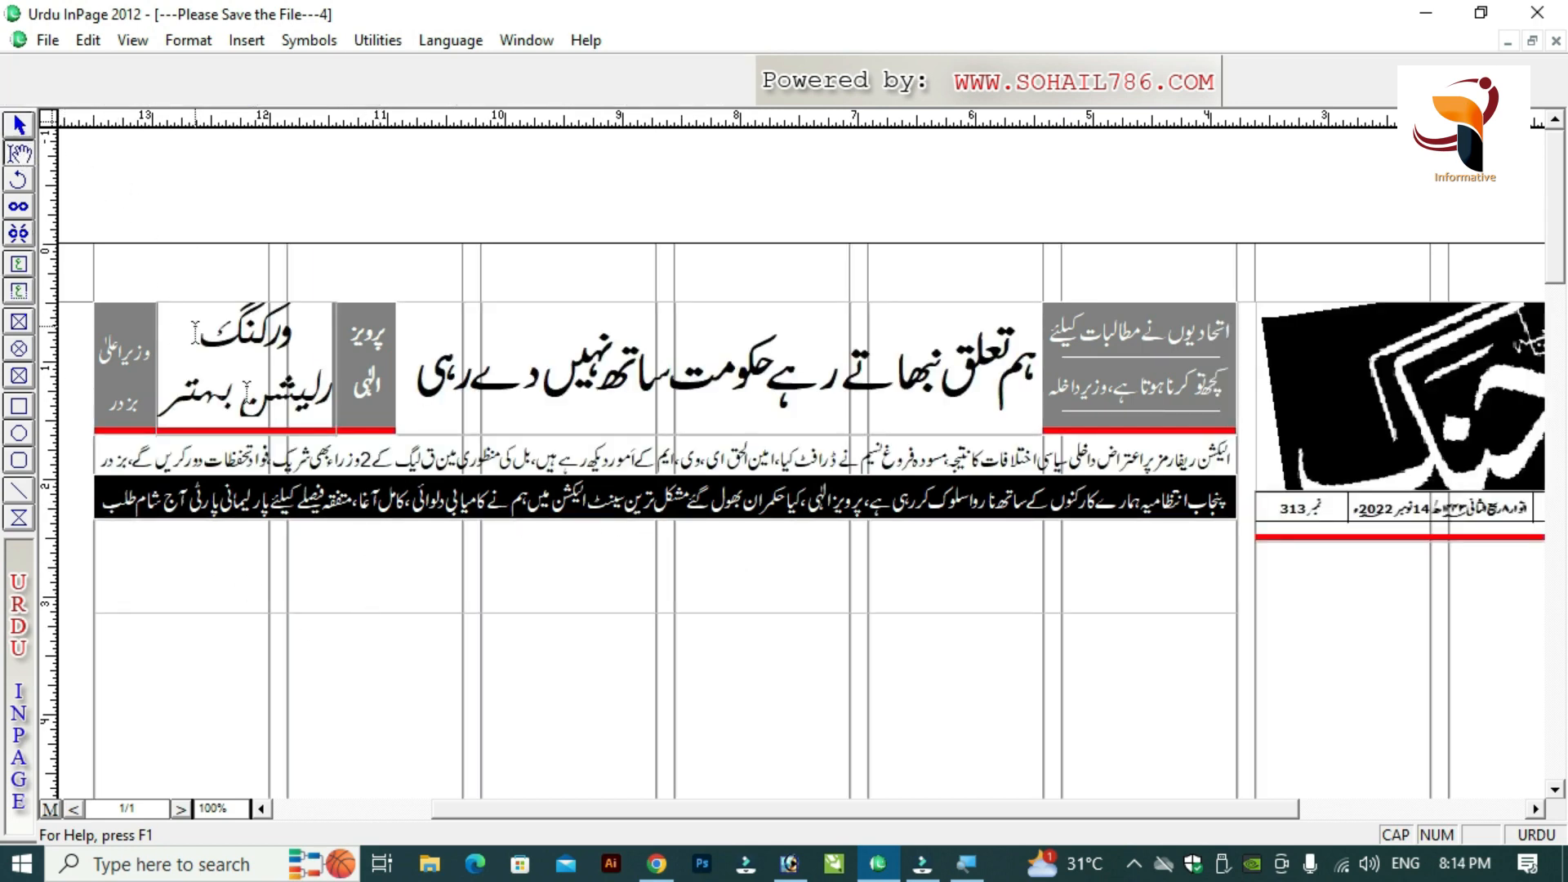
left_click(435, 551)
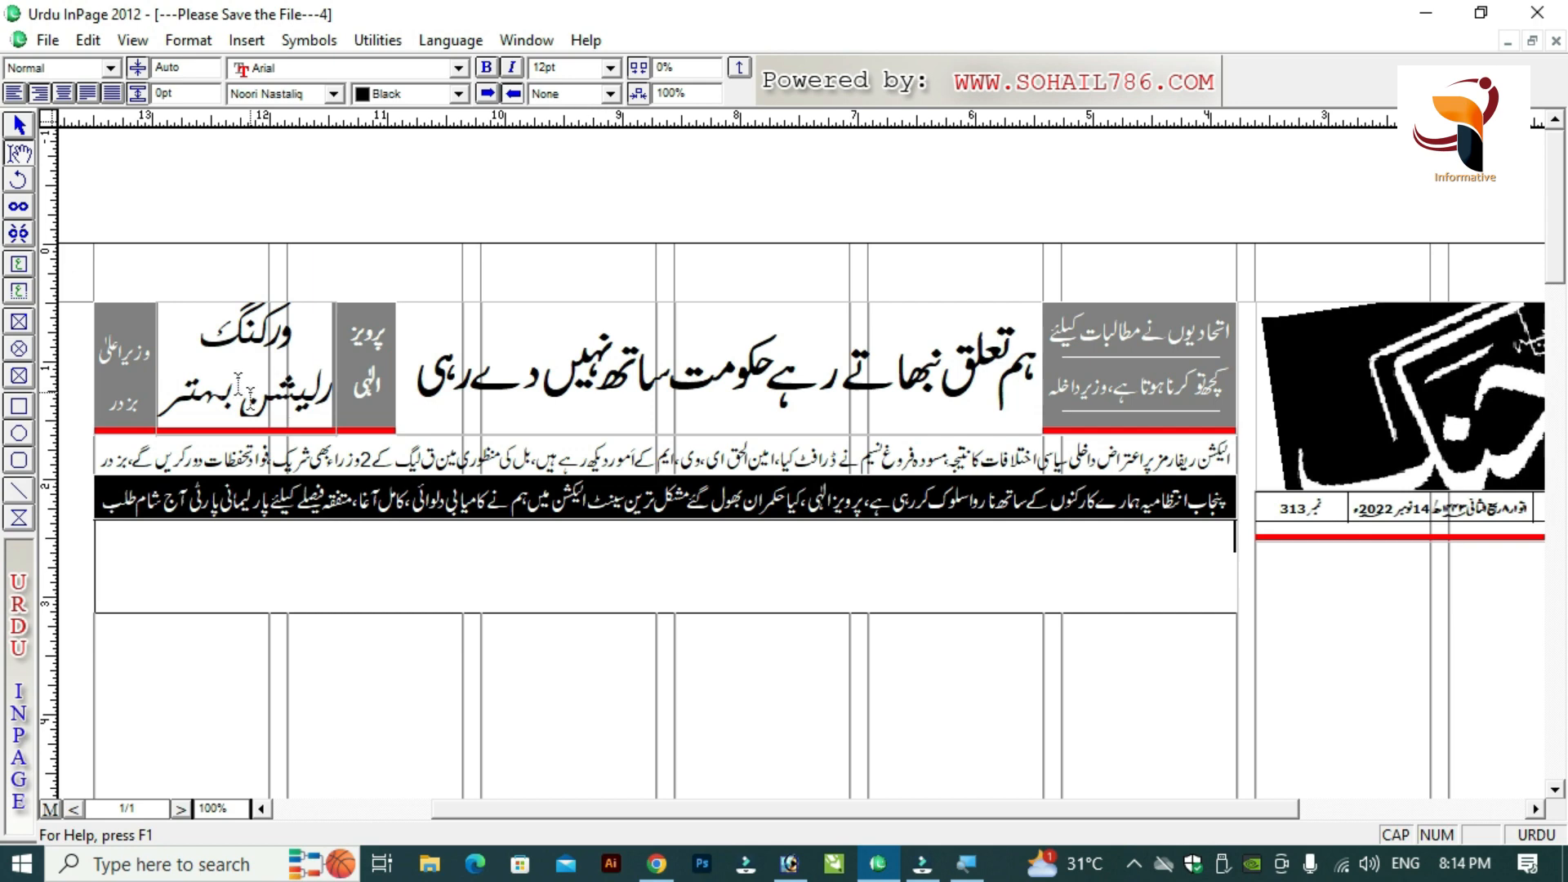
left_click(21, 269)
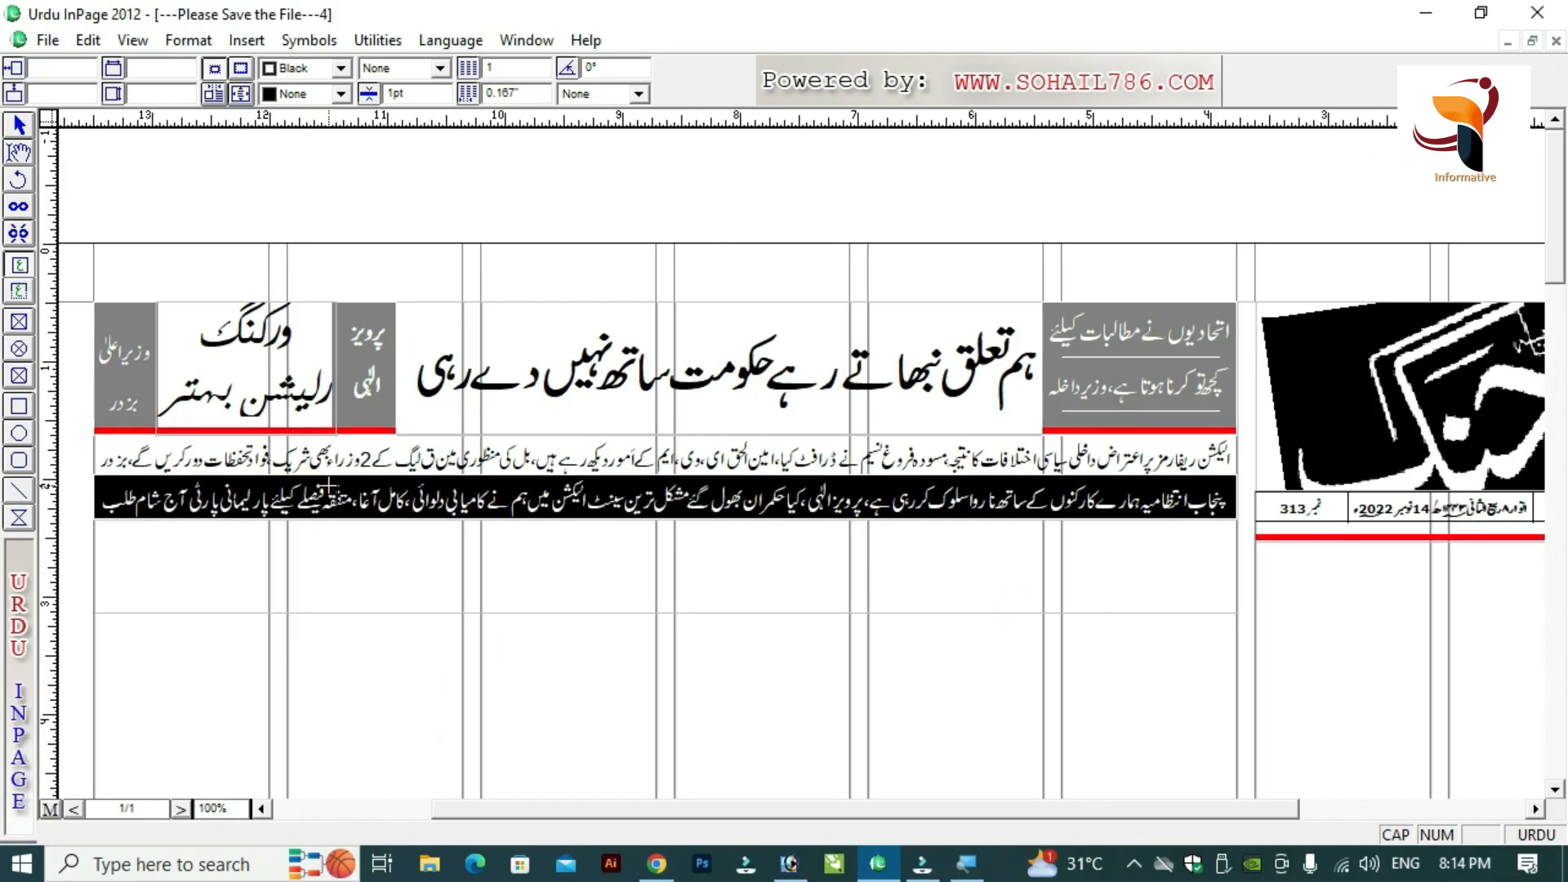
left_click(18, 130)
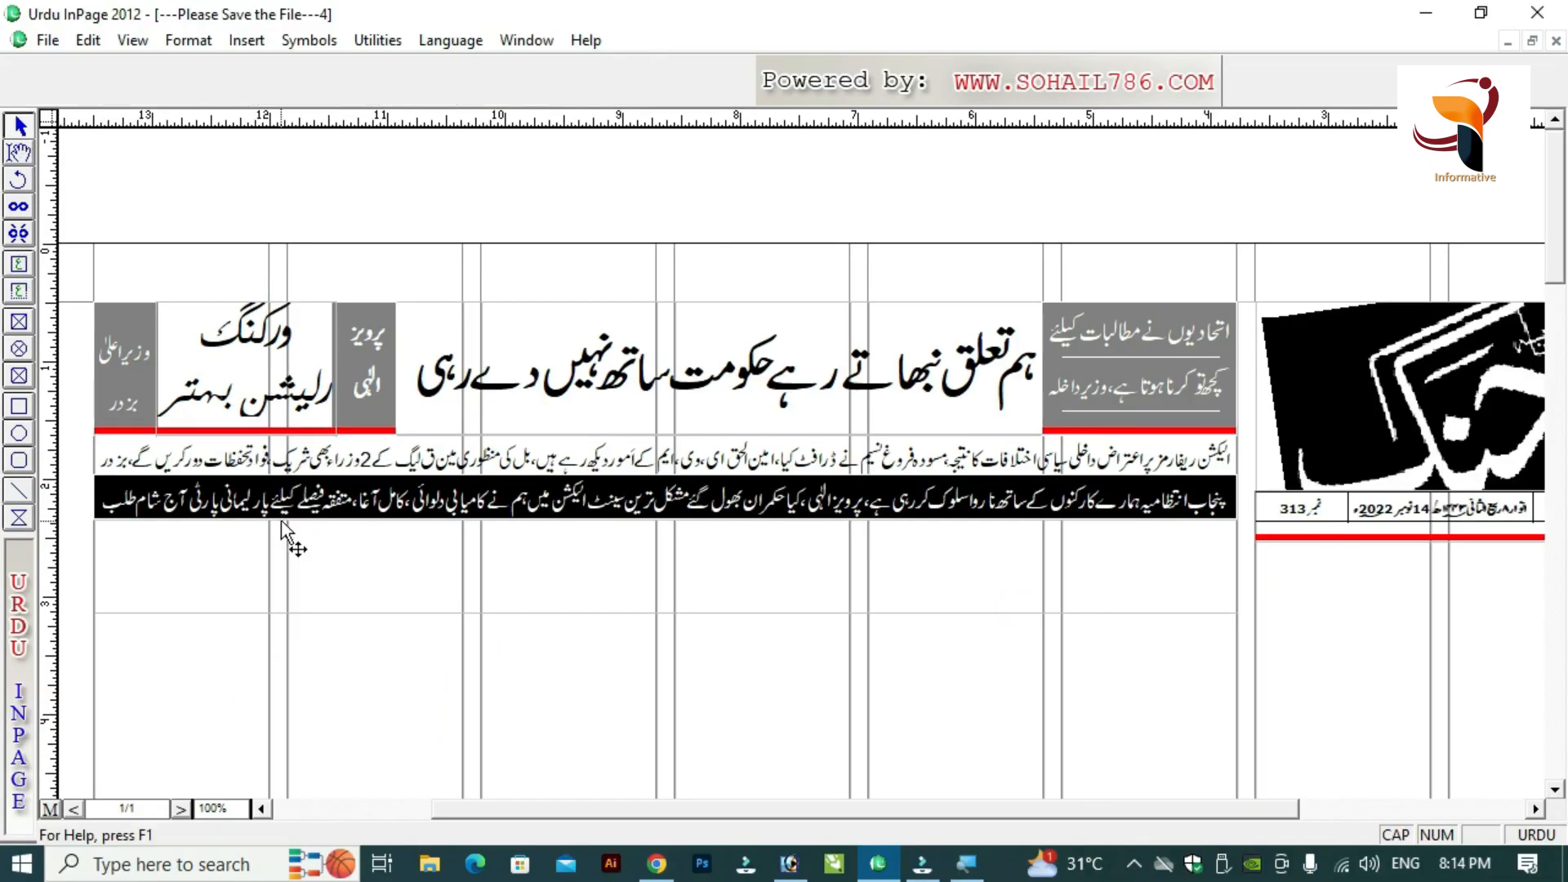
left_click(374, 543)
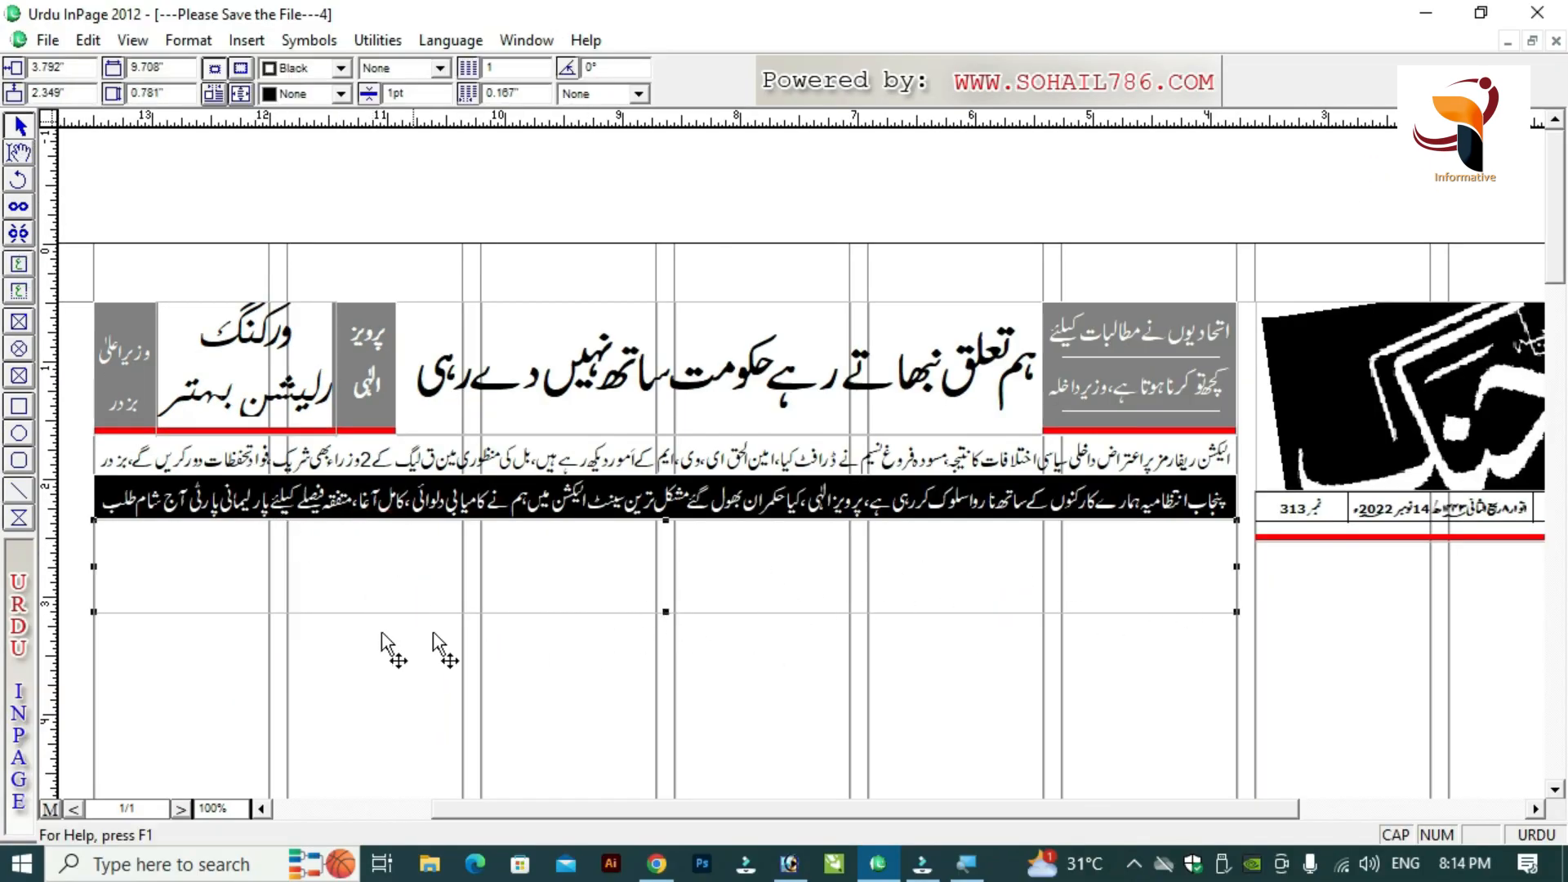
right_click(763, 562)
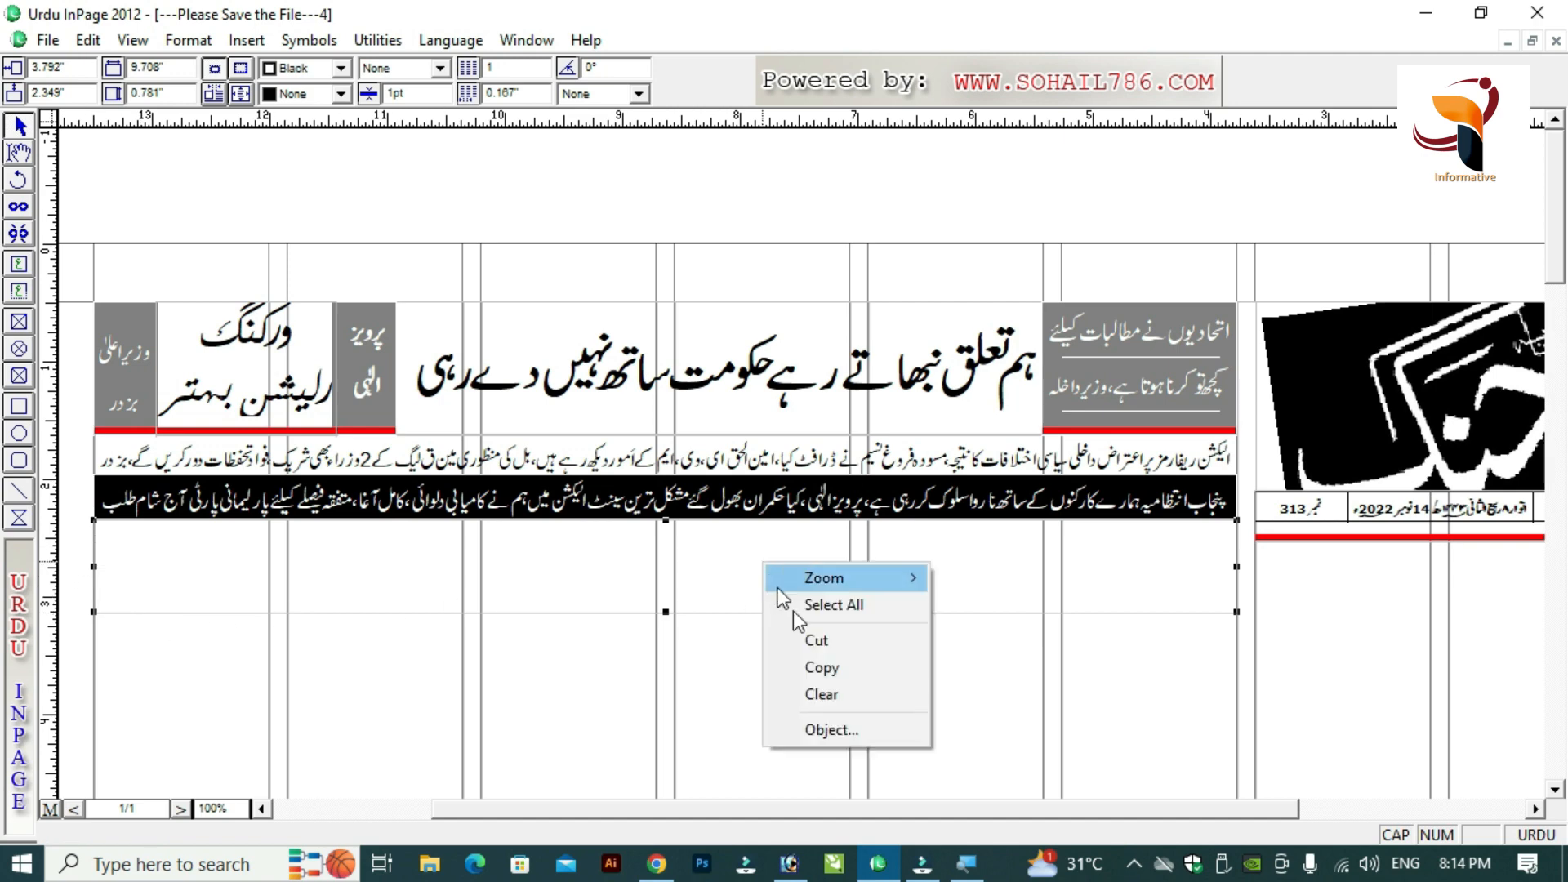
left_click(825, 732)
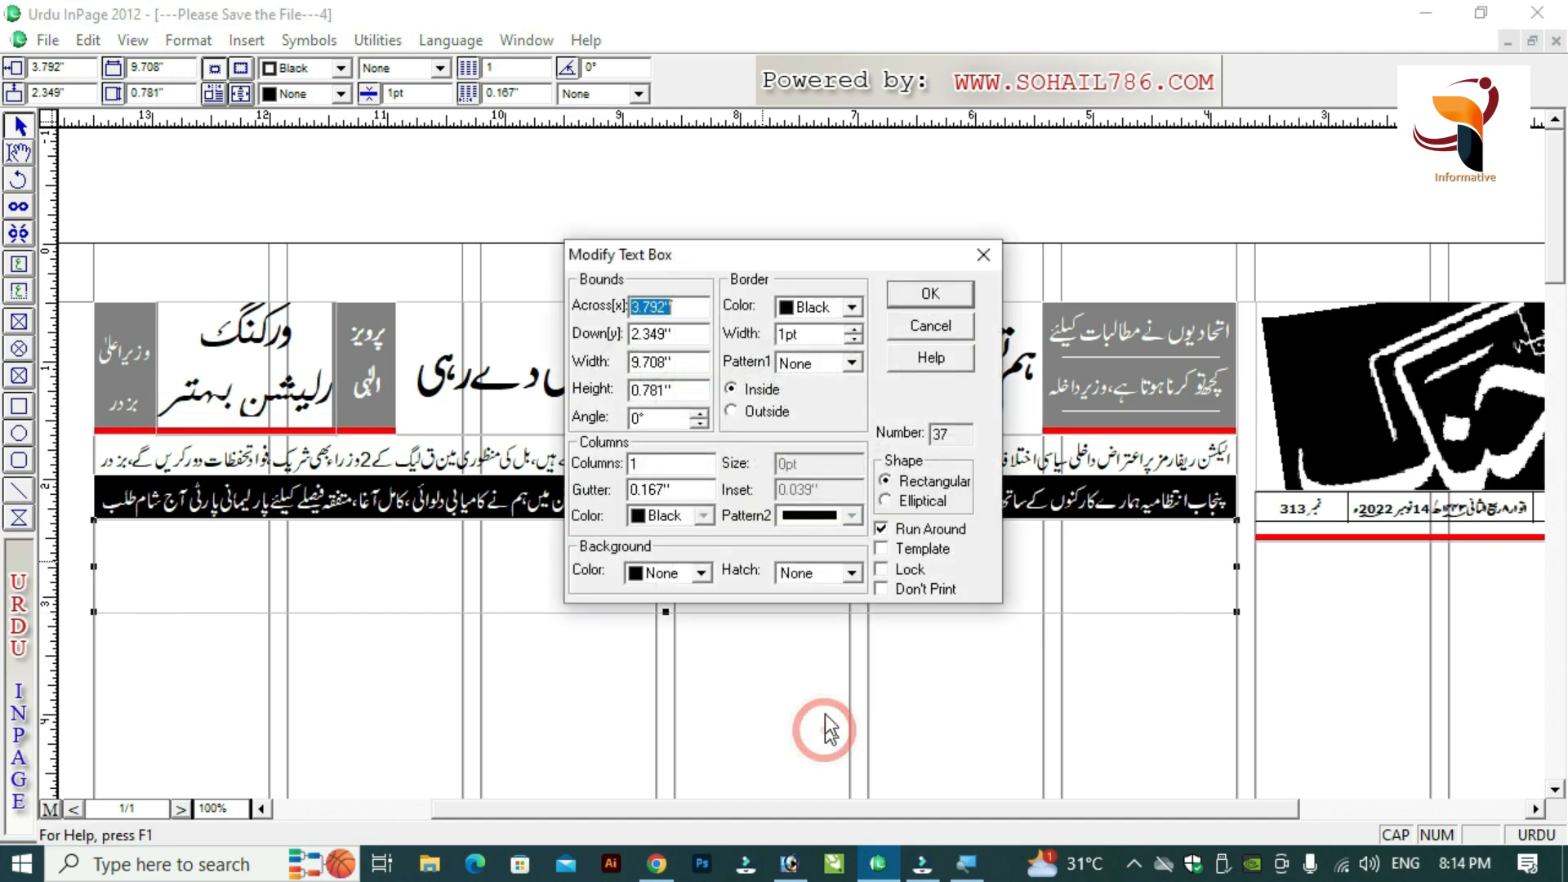
key("Escape")
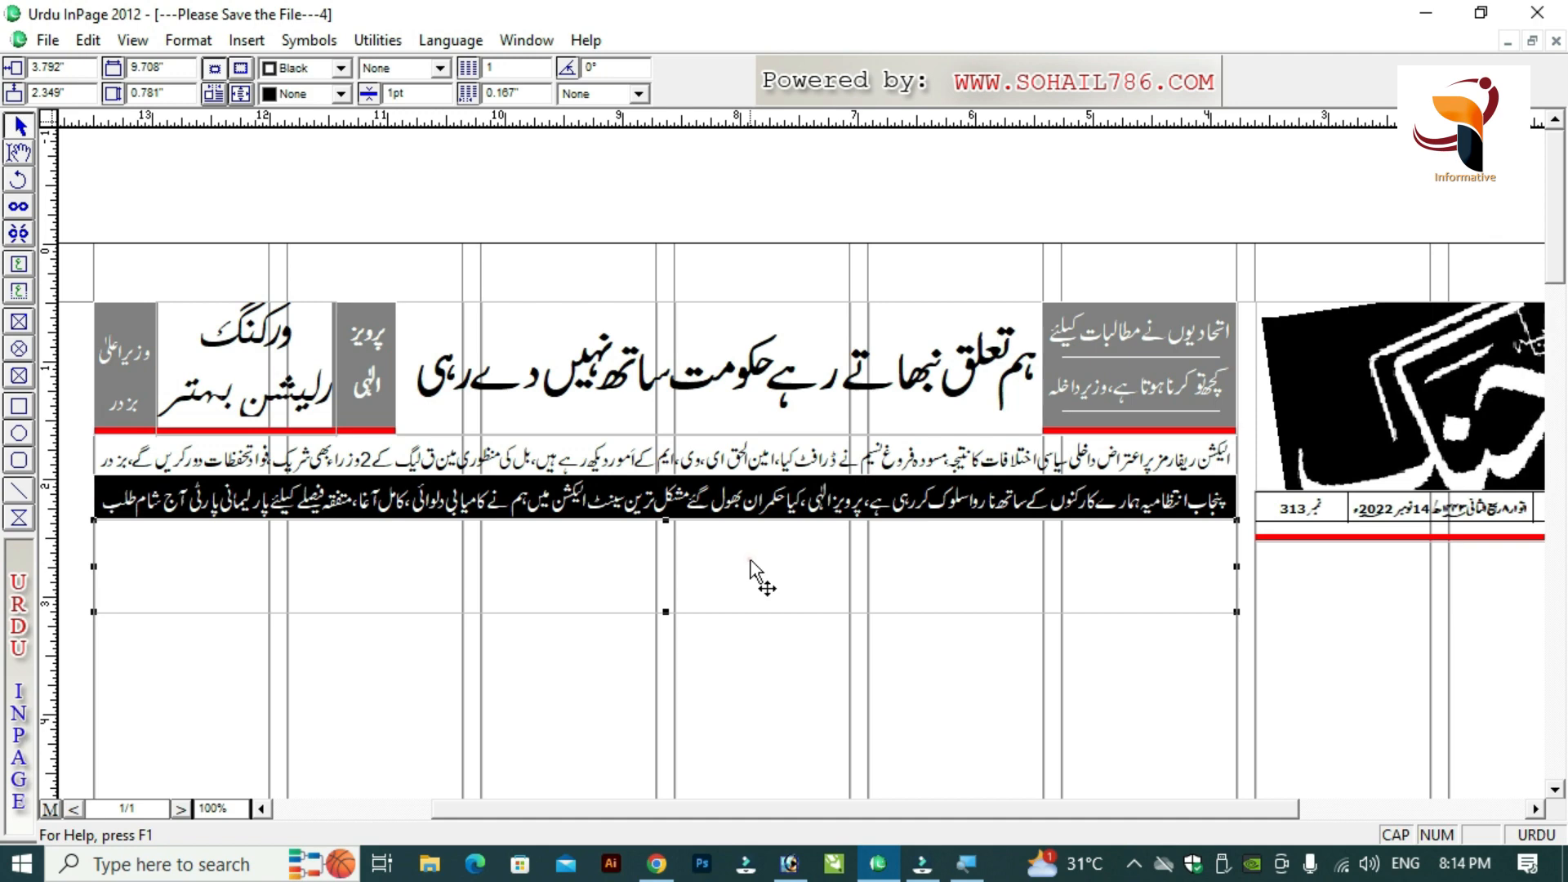
Divide the text box under the black strip into 6 columns with 1 pt dividing lines.
double_click(750, 562)
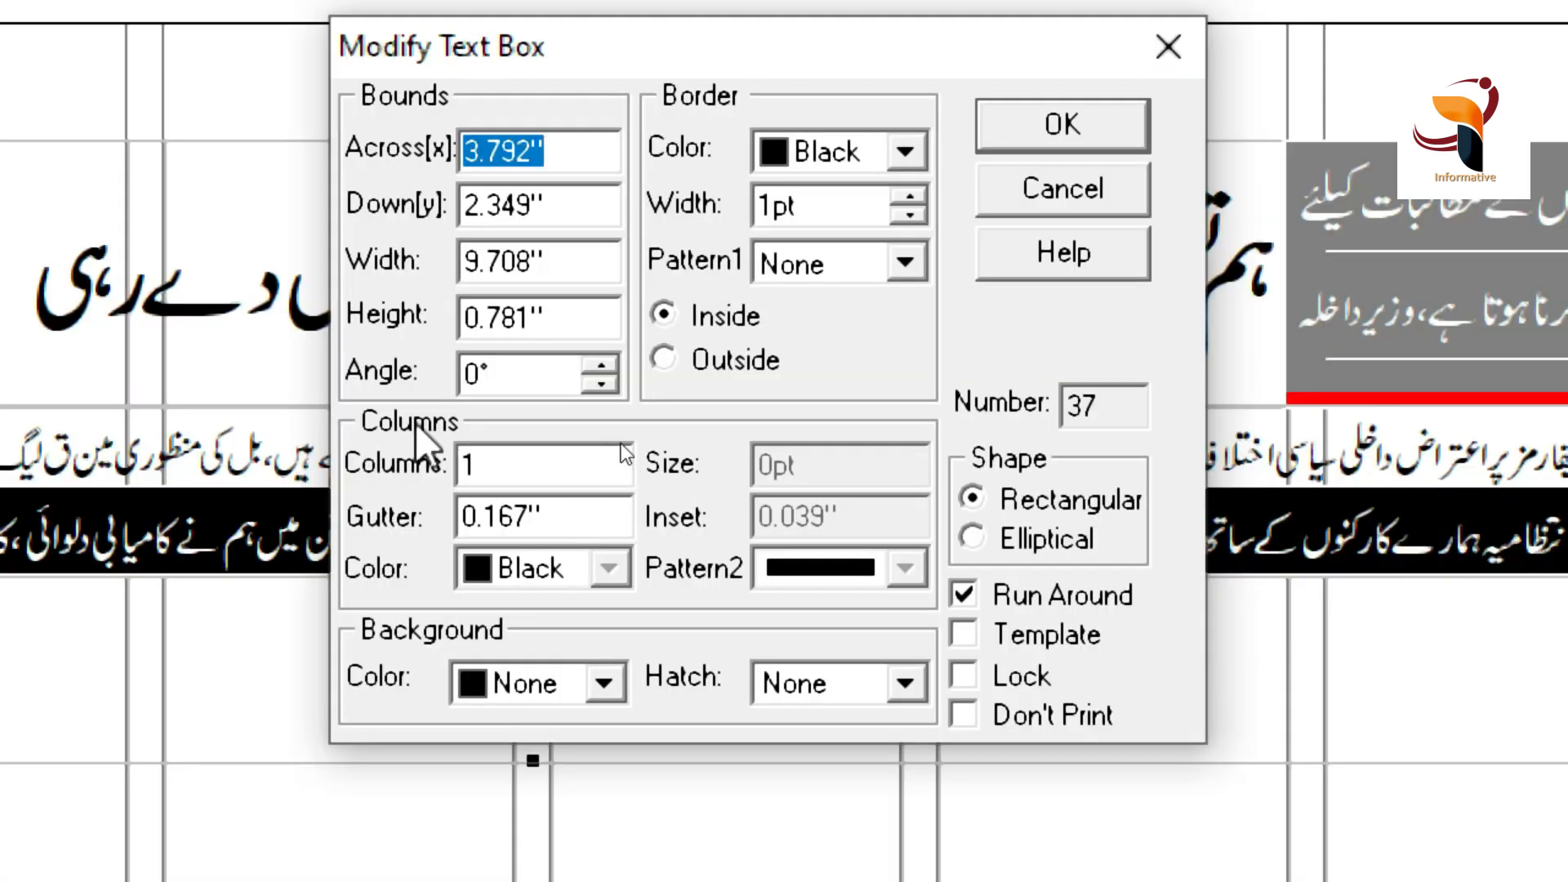
left_click(507, 467)
key("BackSpace")
type("6")
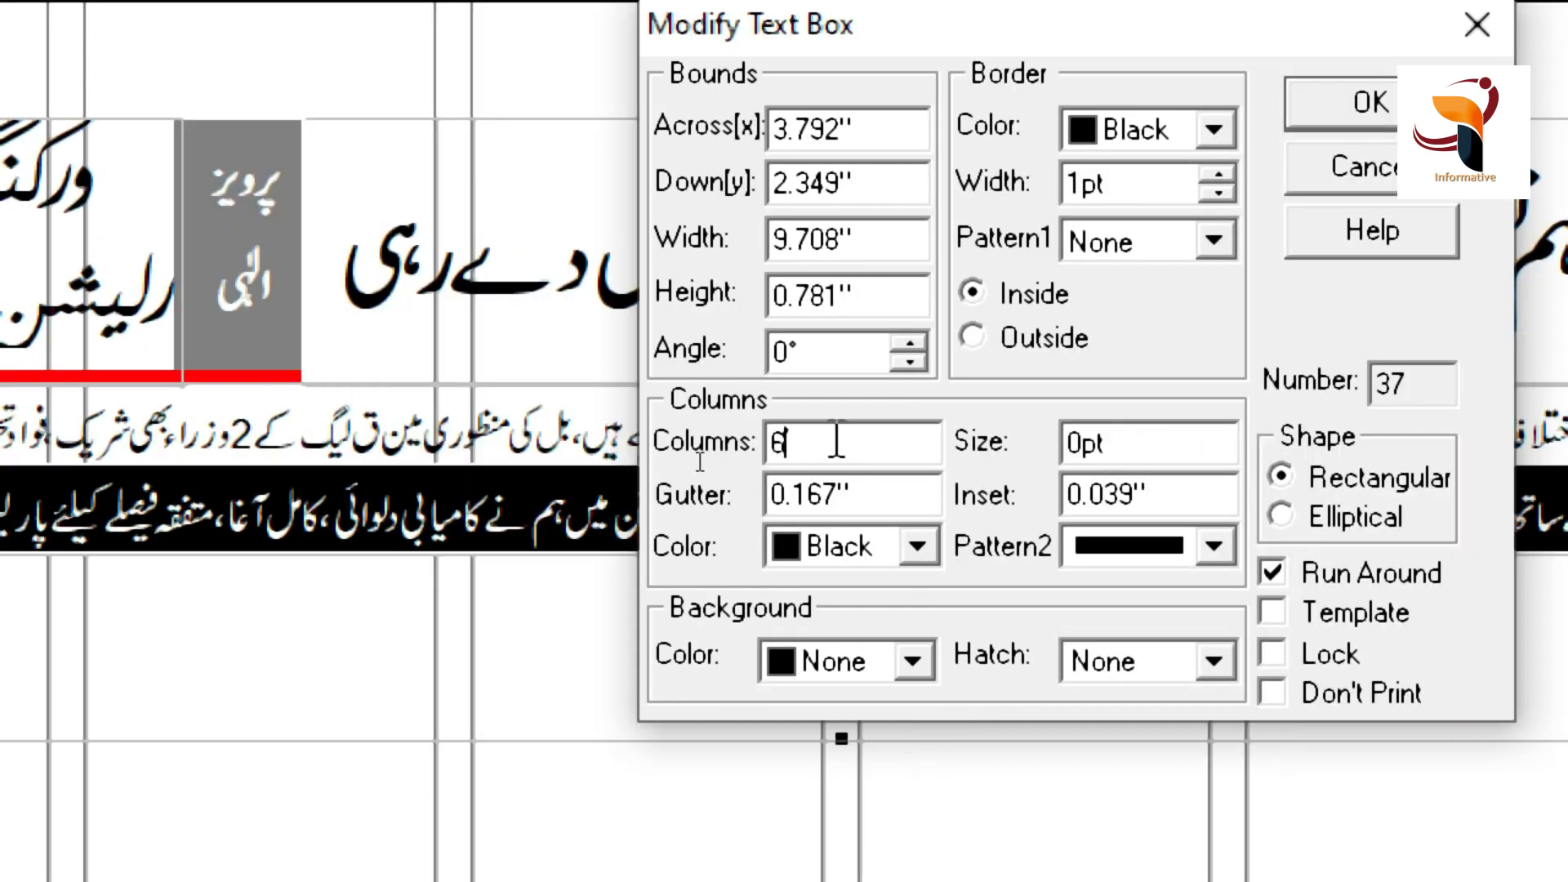
left_click(1082, 443)
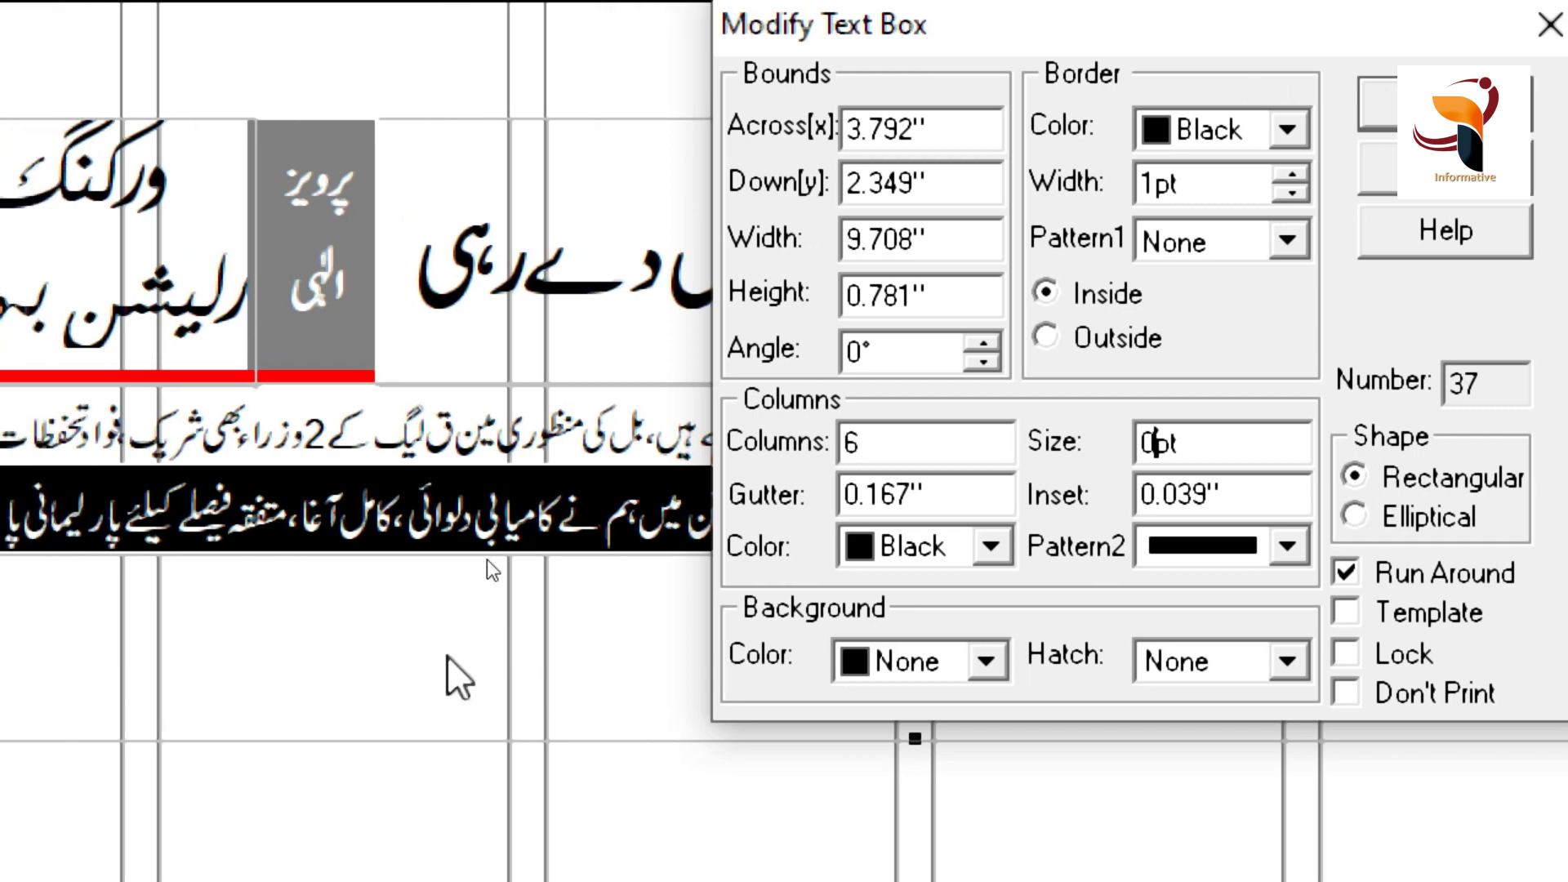
key("shift+Left")
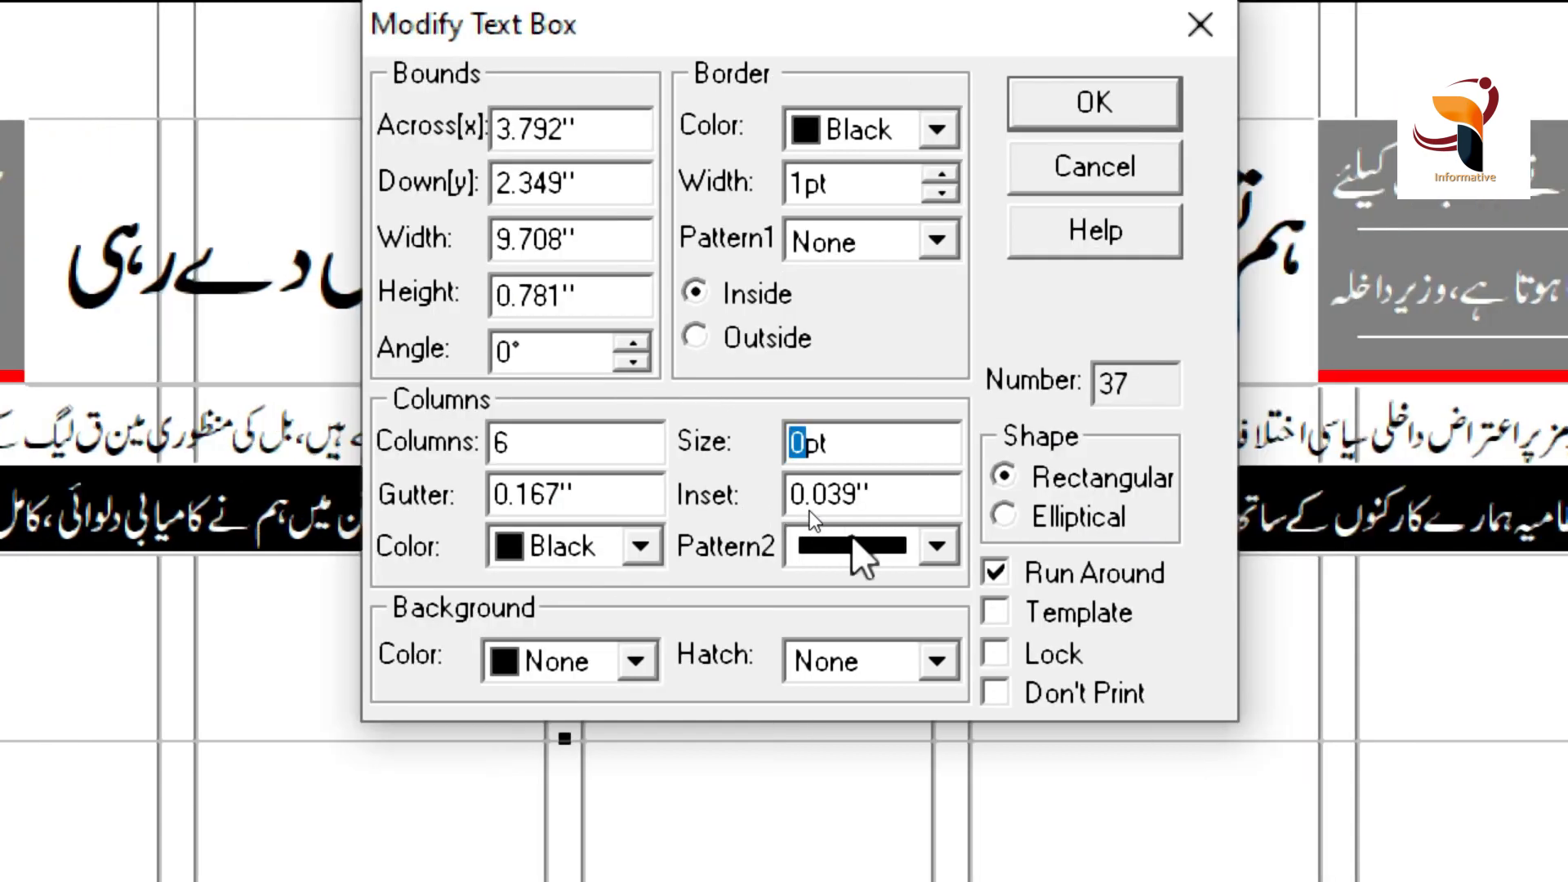
type("1")
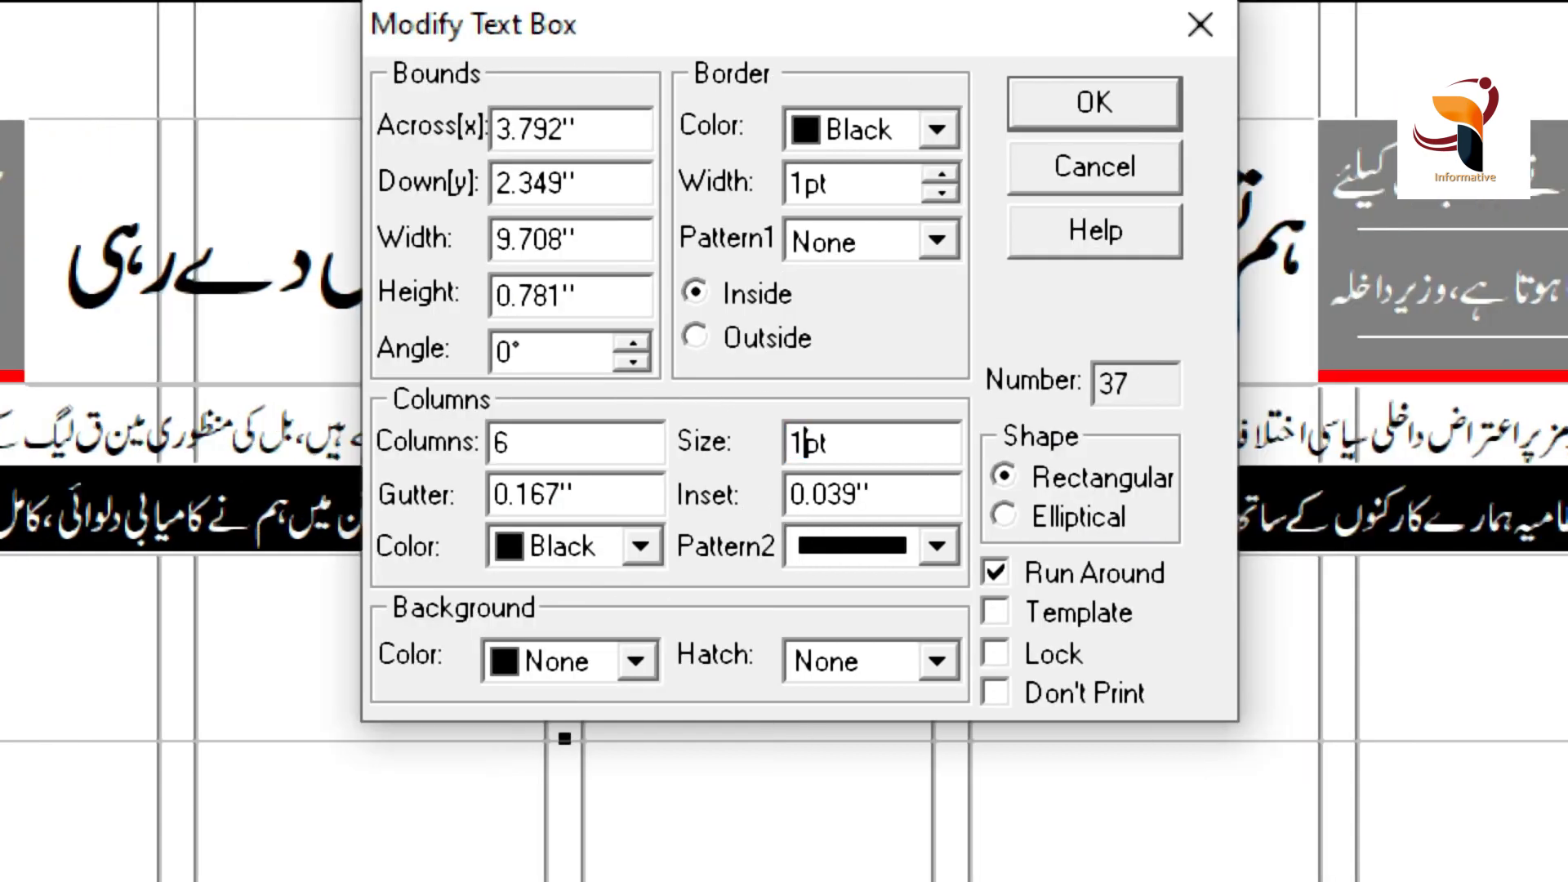
left_click(1075, 103)
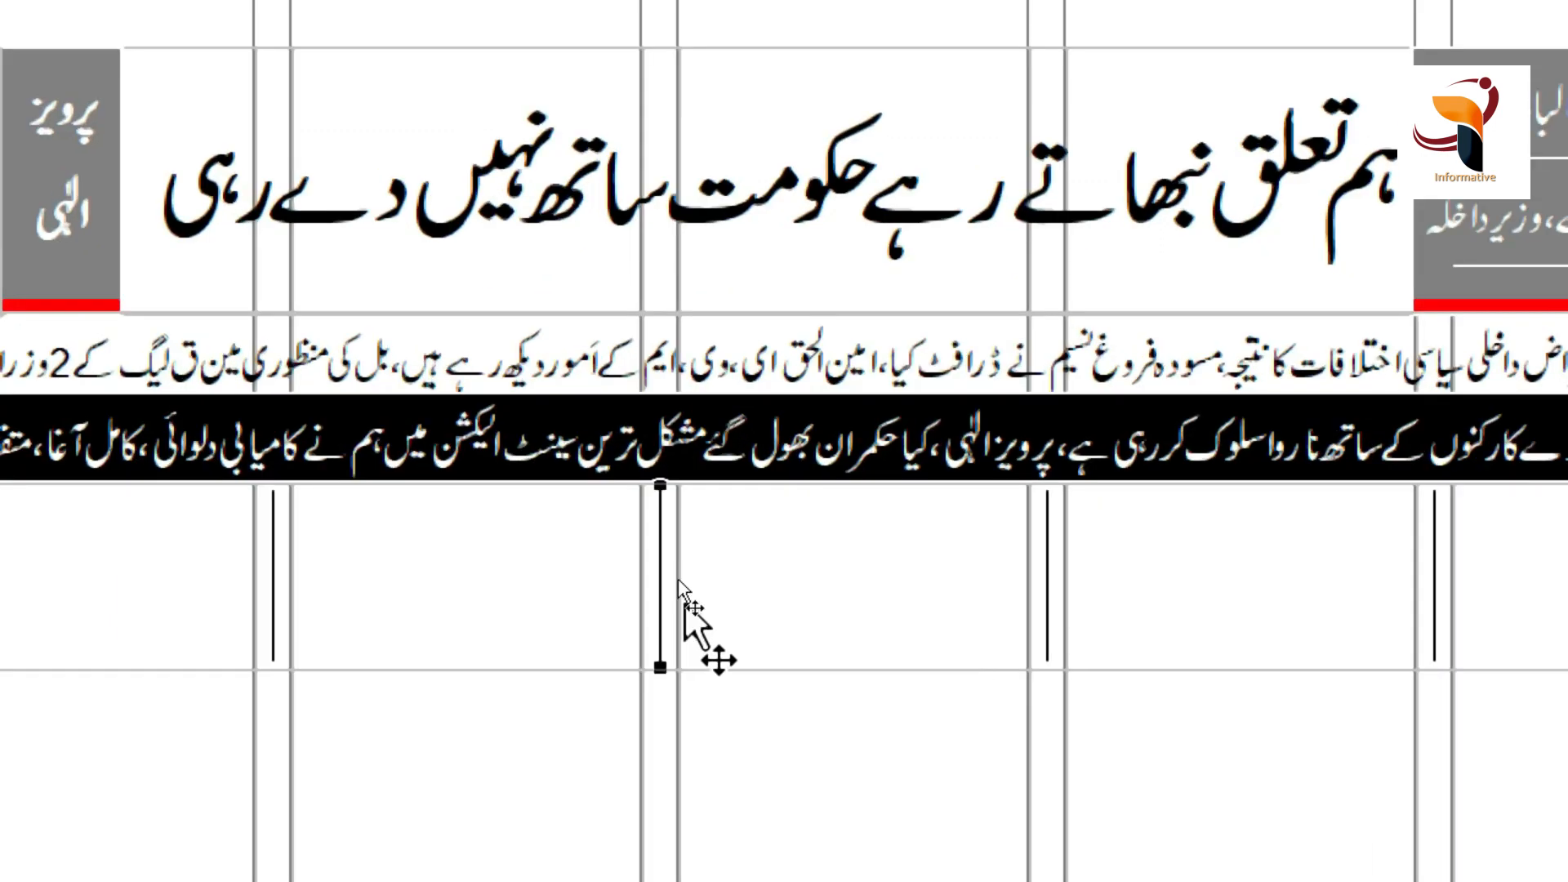
Review the column line size and inset settings of the six-column text box under the black strip.
double_click(675, 560)
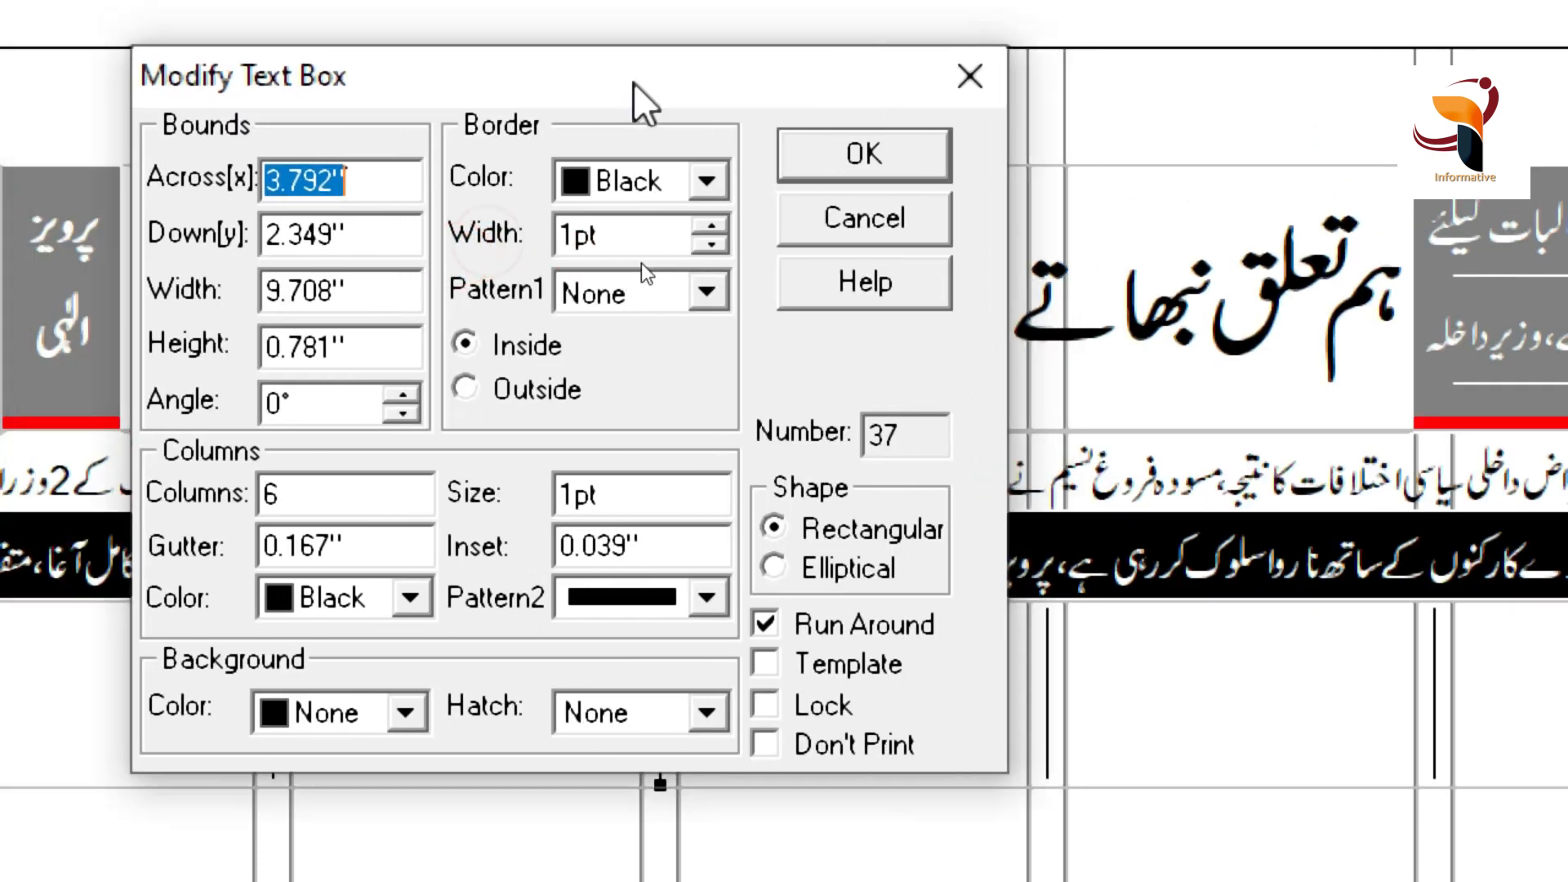
left_click_drag(634, 82, 553, 89)
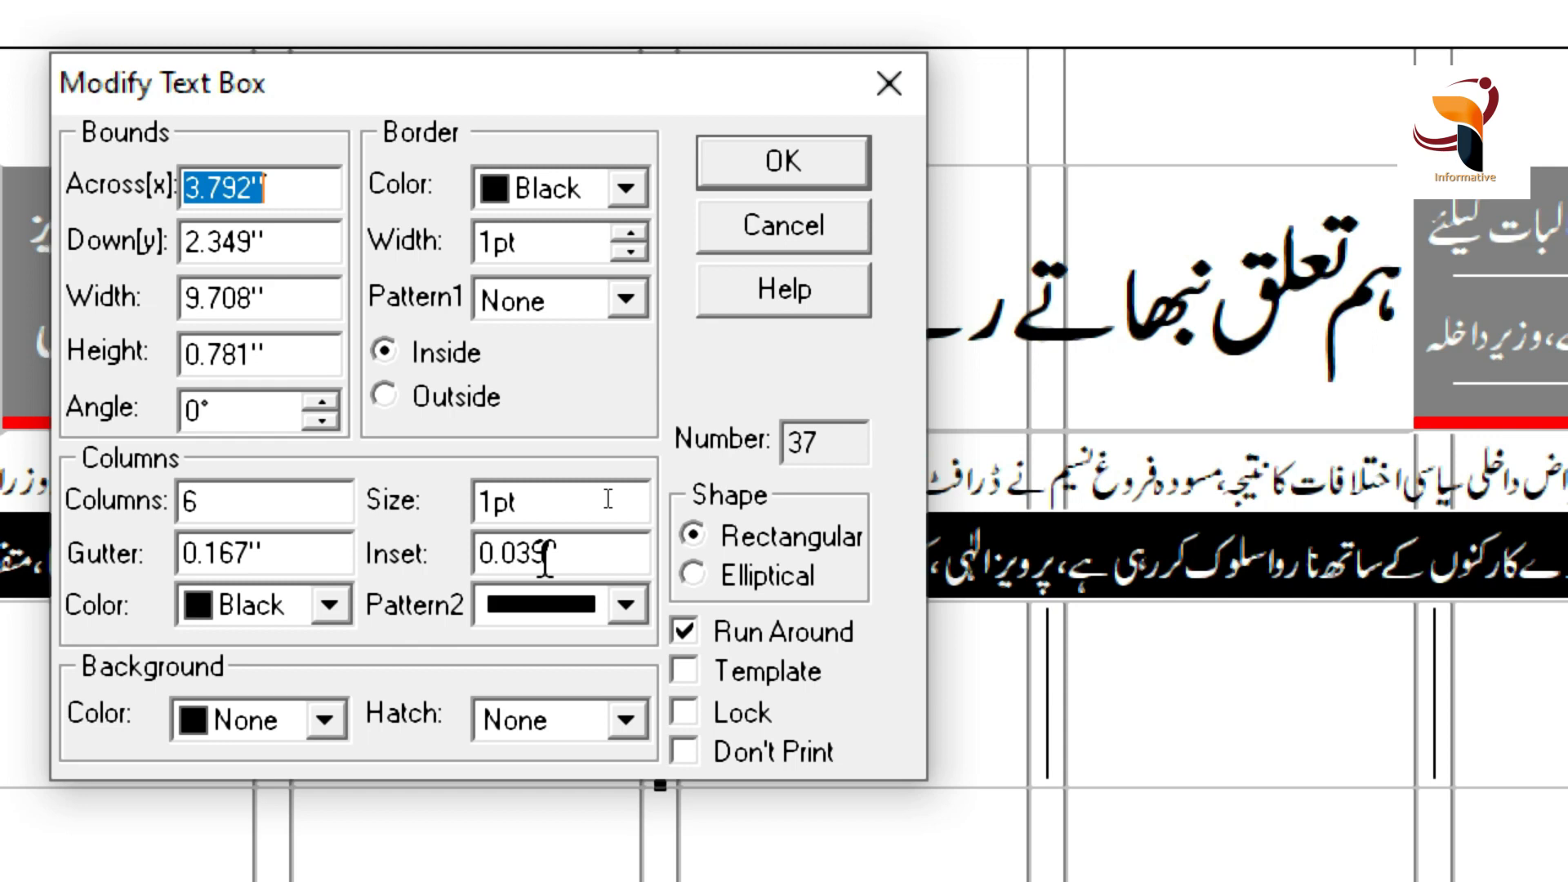
left_click_drag(546, 559, 463, 552)
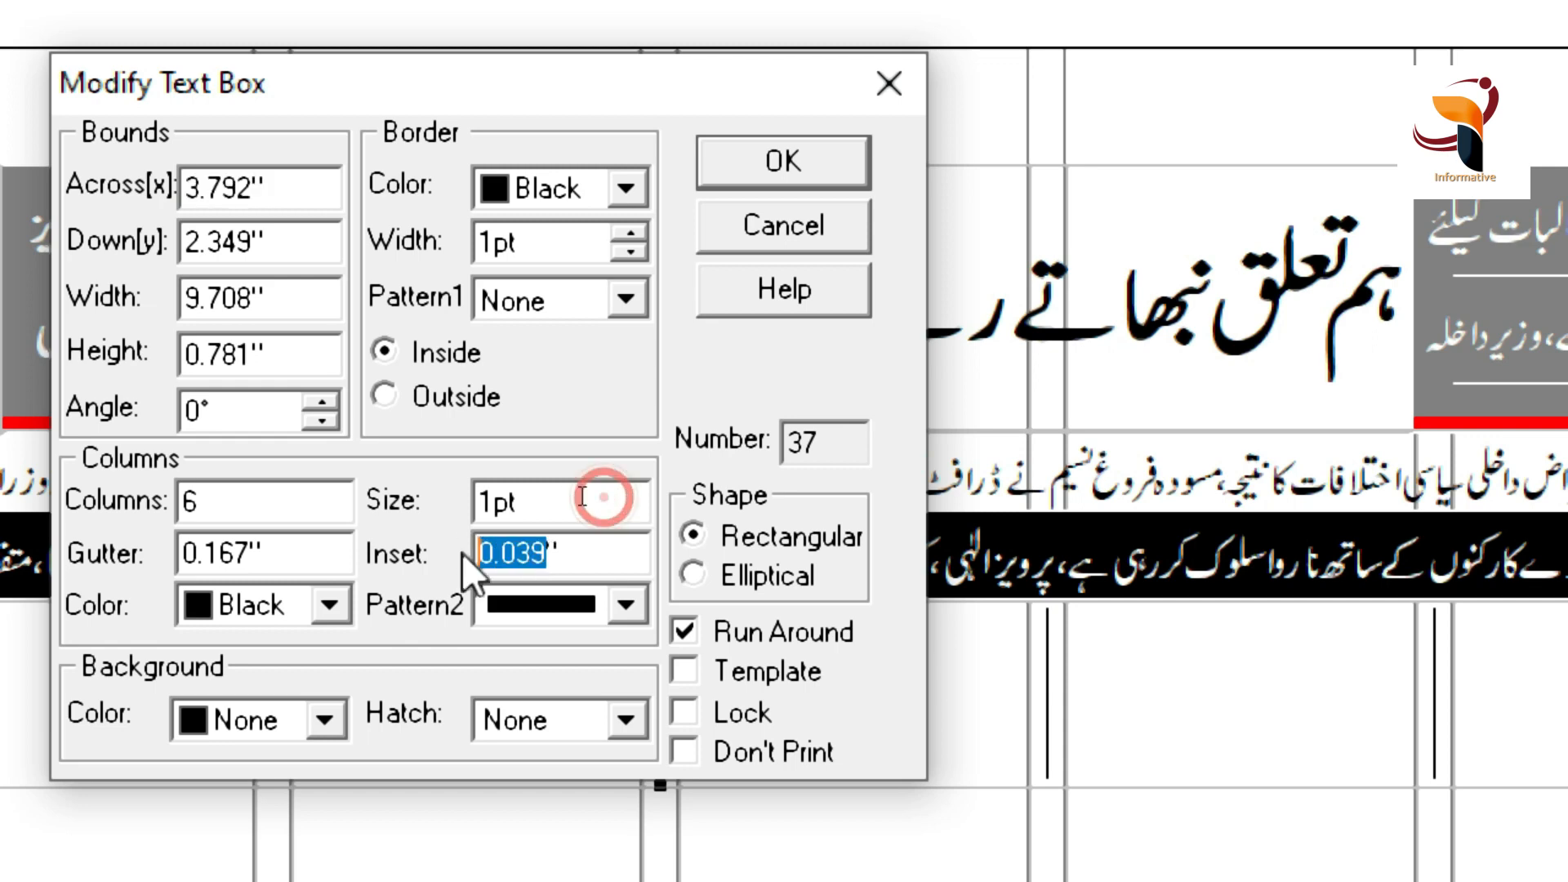
left_click(560, 562)
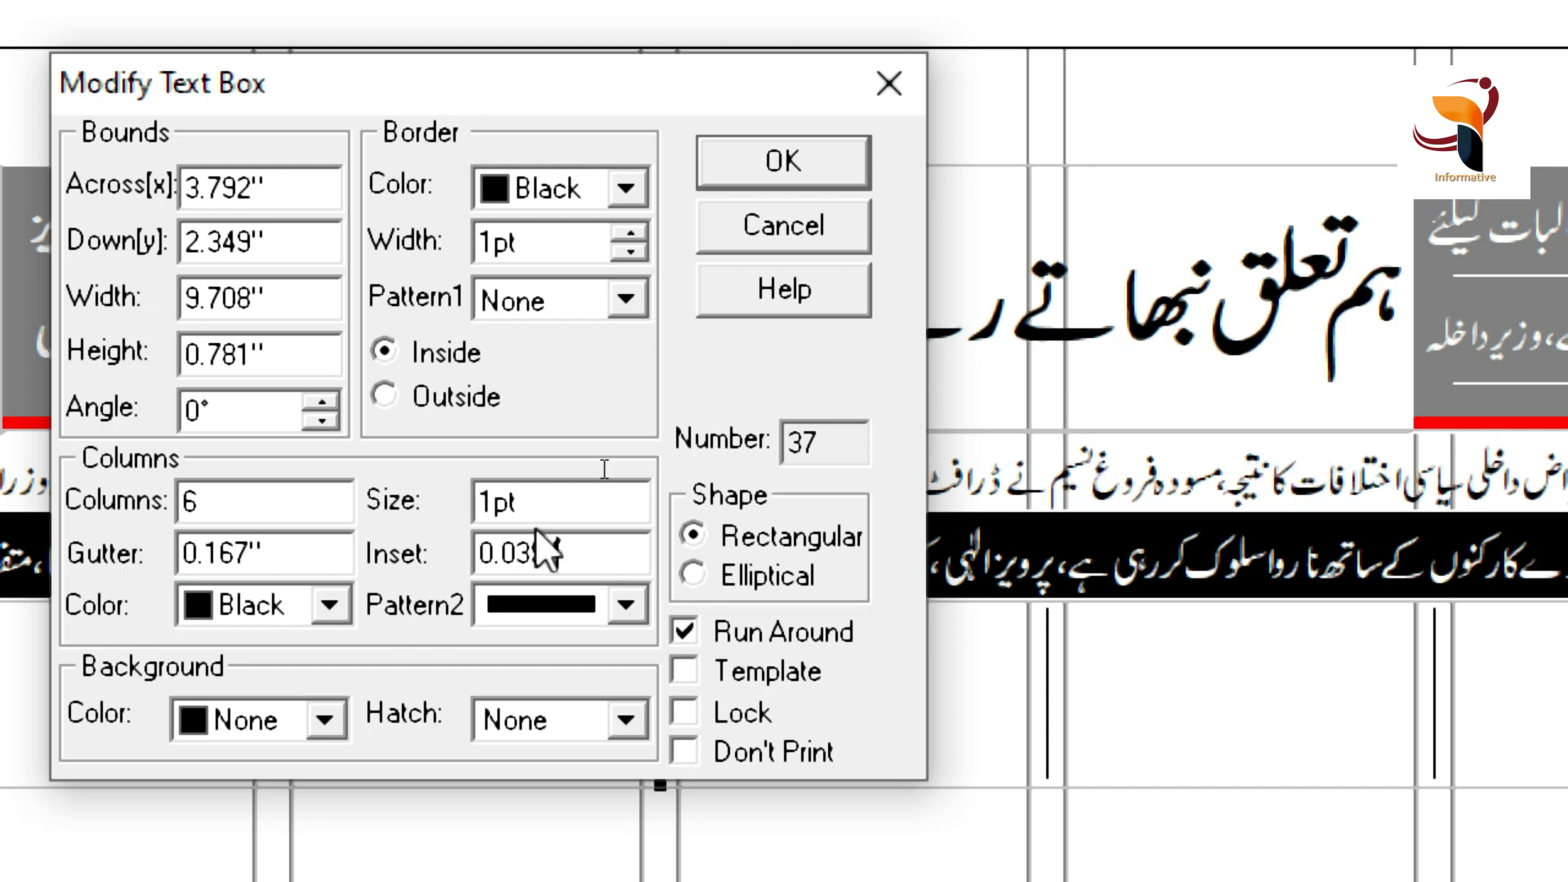
left_click(783, 167)
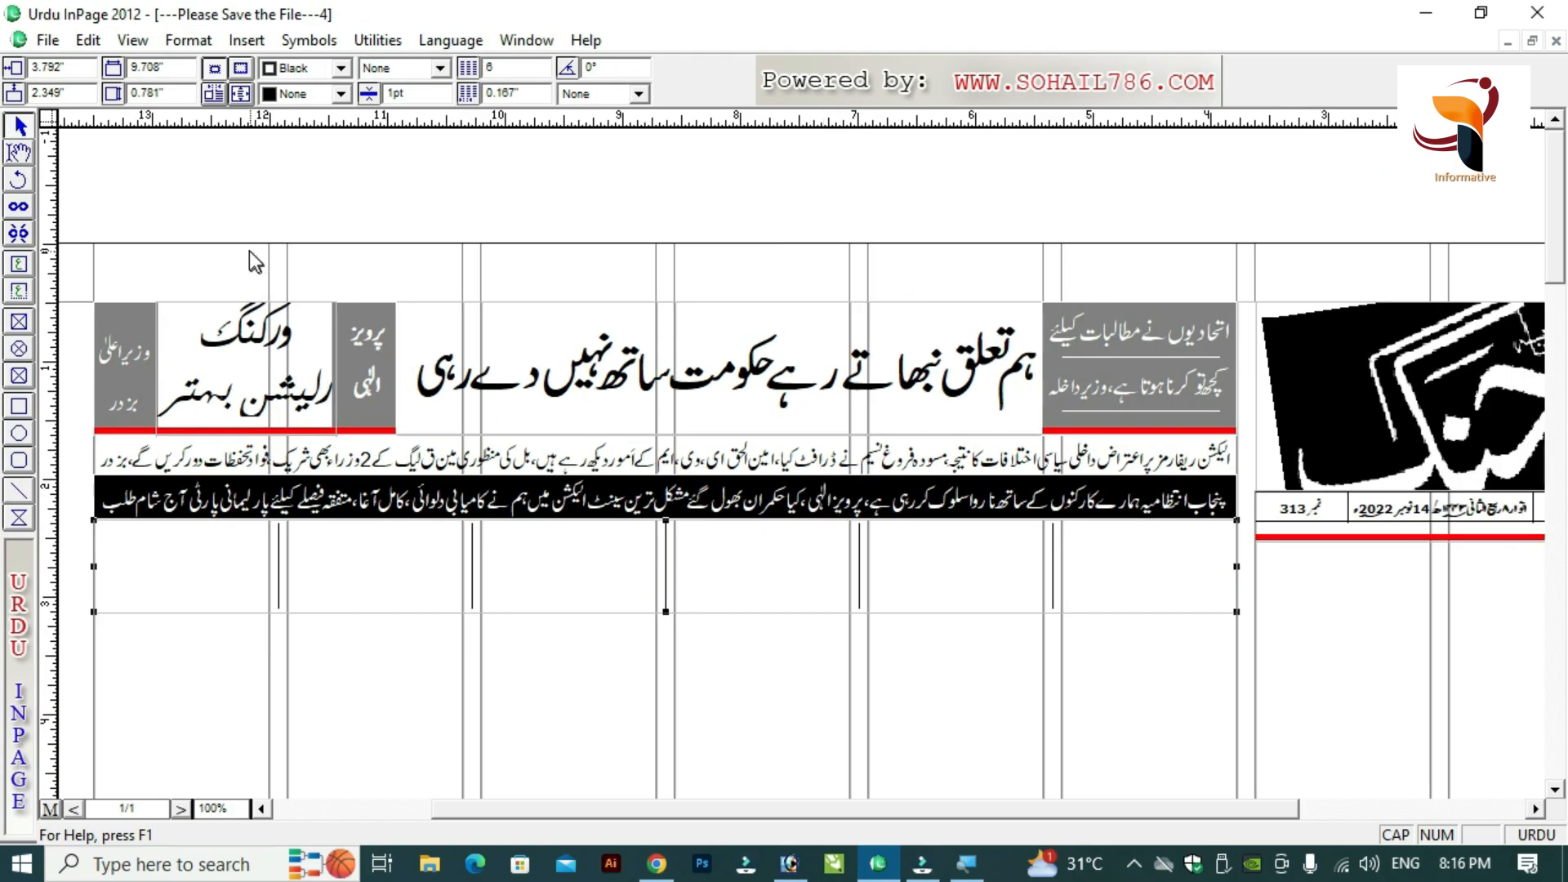
Enter trial Urdu text in the six-column box to test how it flows from one column to the next.
left_click(20, 153)
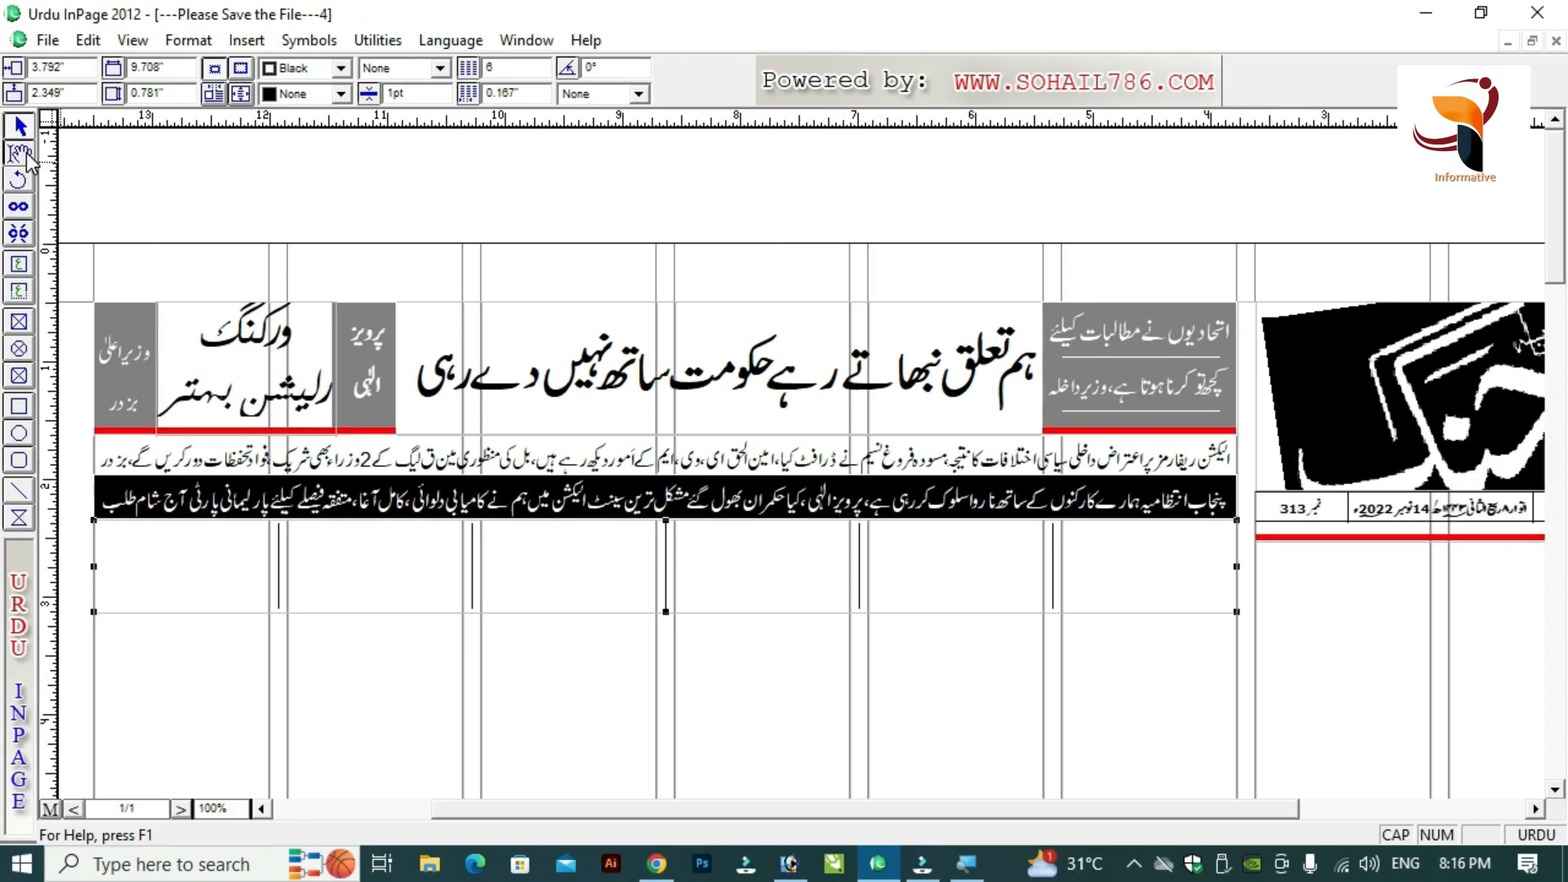
left_click(1080, 541)
type("صد")
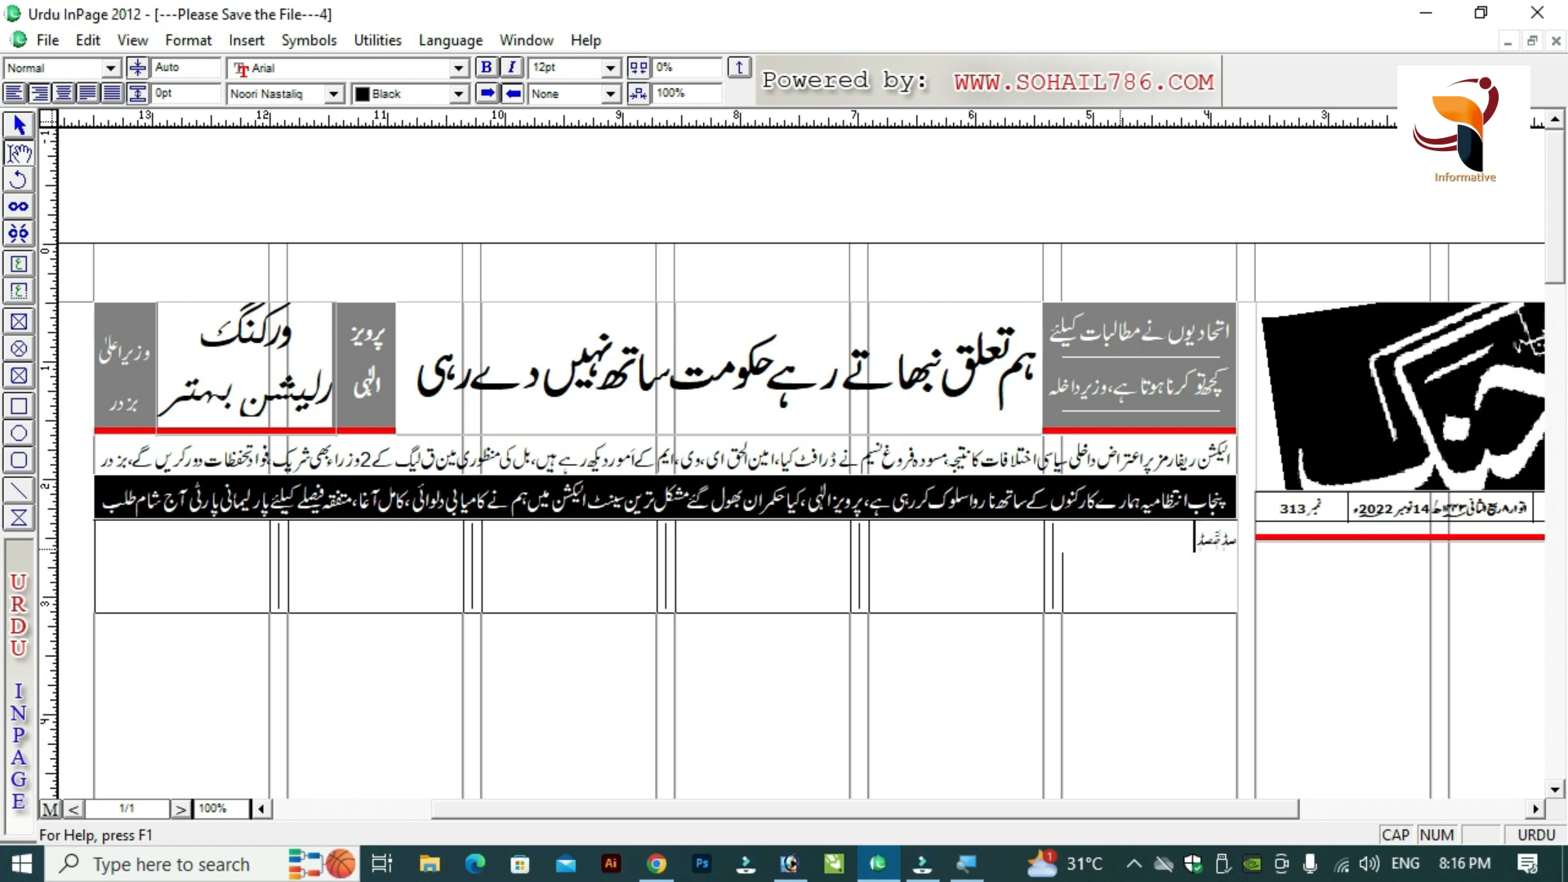
type("سصد ص")
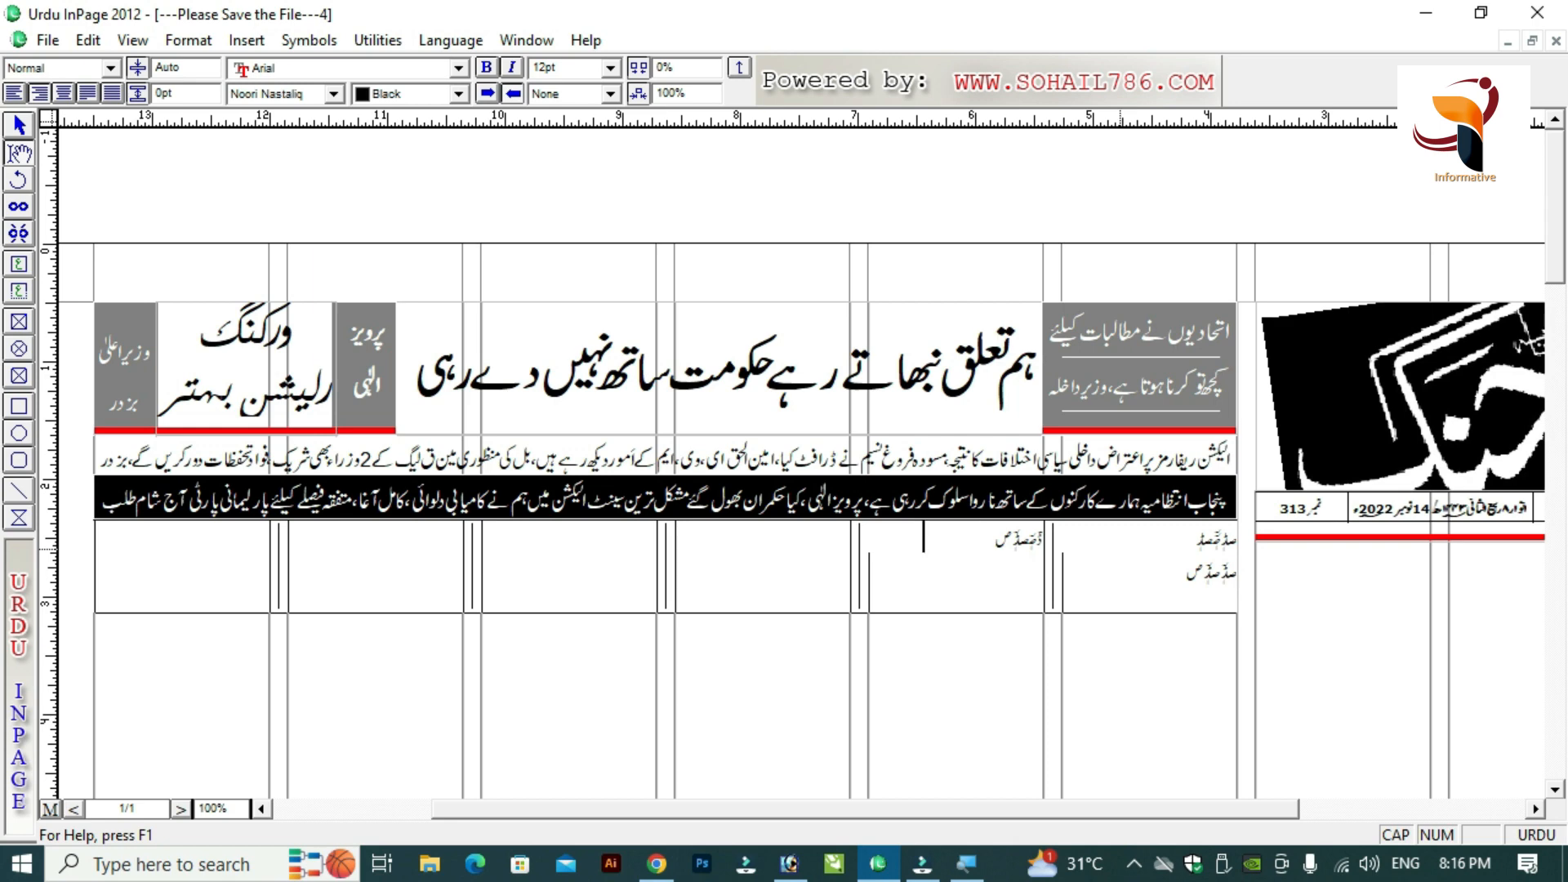
Replace the trial text with the copied news text without its trailing blank line, and shorten the six-column box to about 0.65 inch tall.
left_click_drag(966, 555, 1232, 543)
key("ctrl+v")
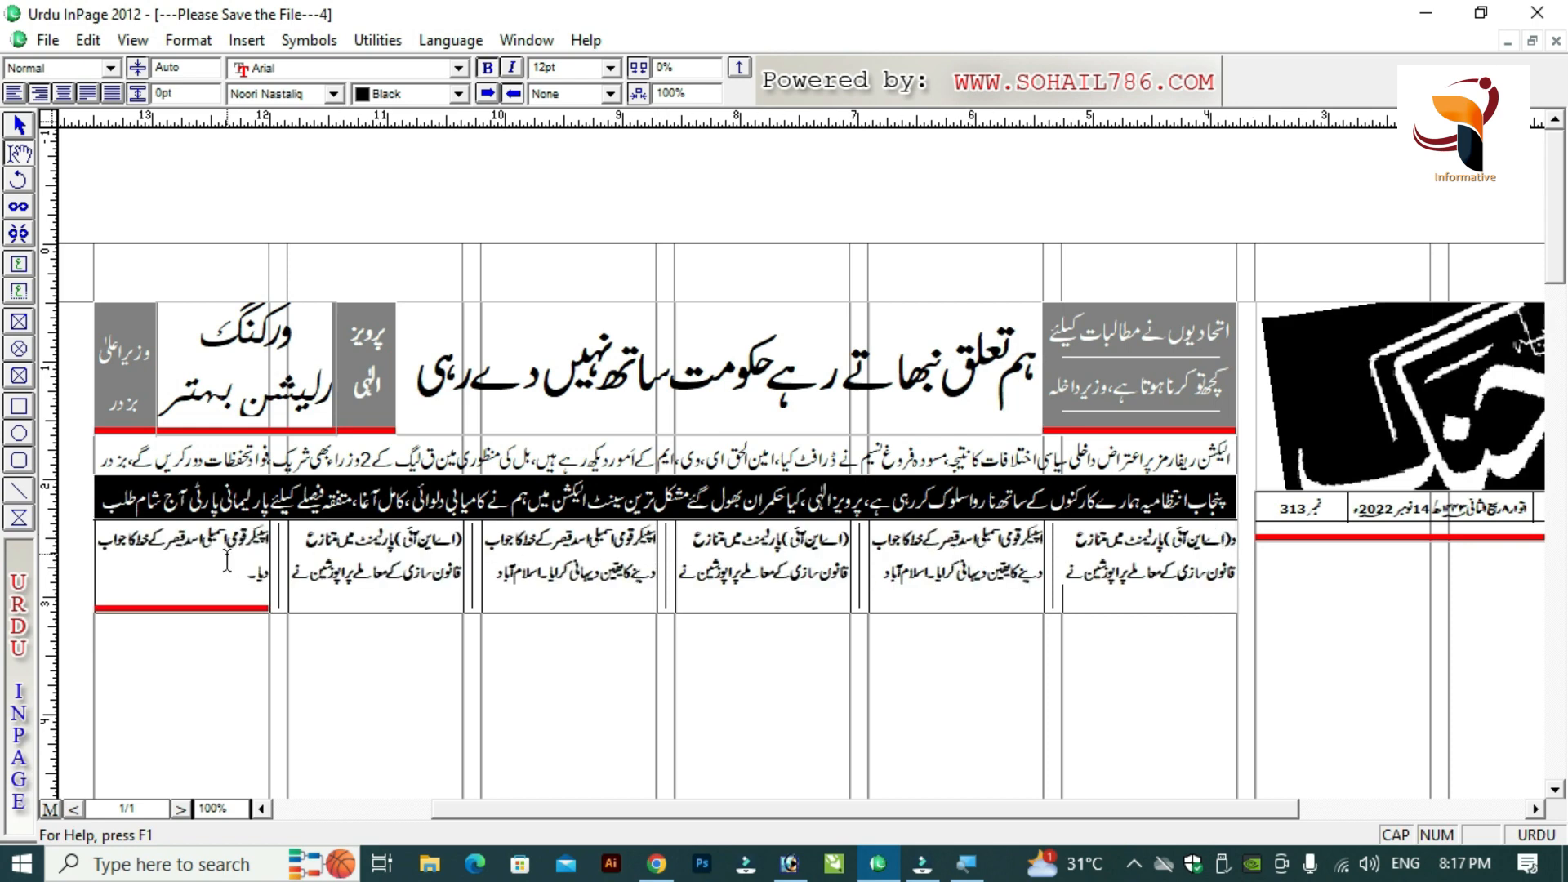
key("BackSpace")
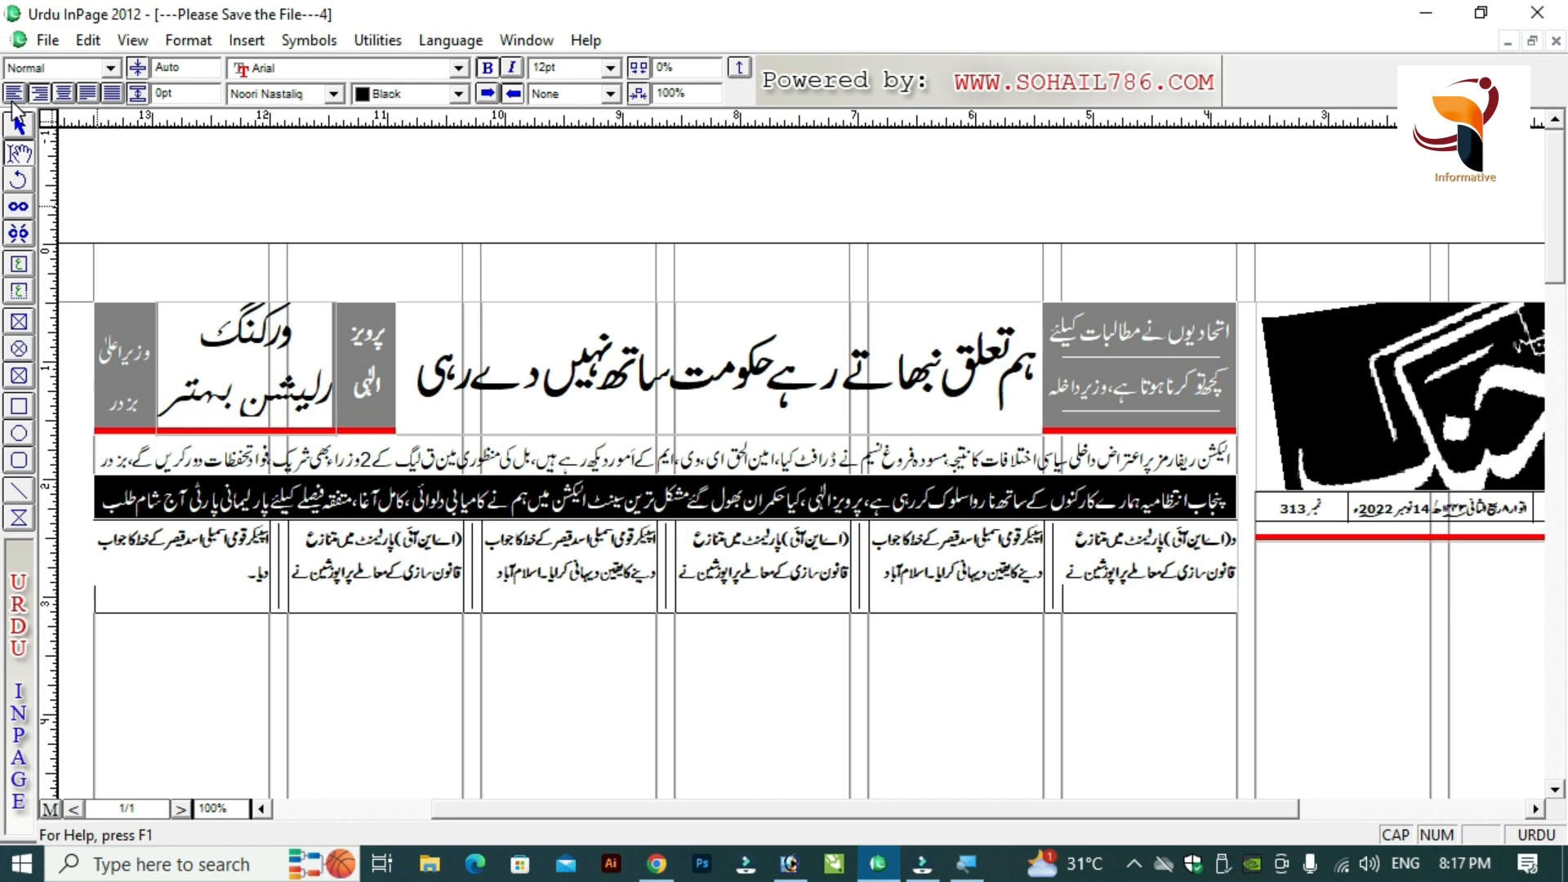
left_click(20, 128)
left_click(645, 608)
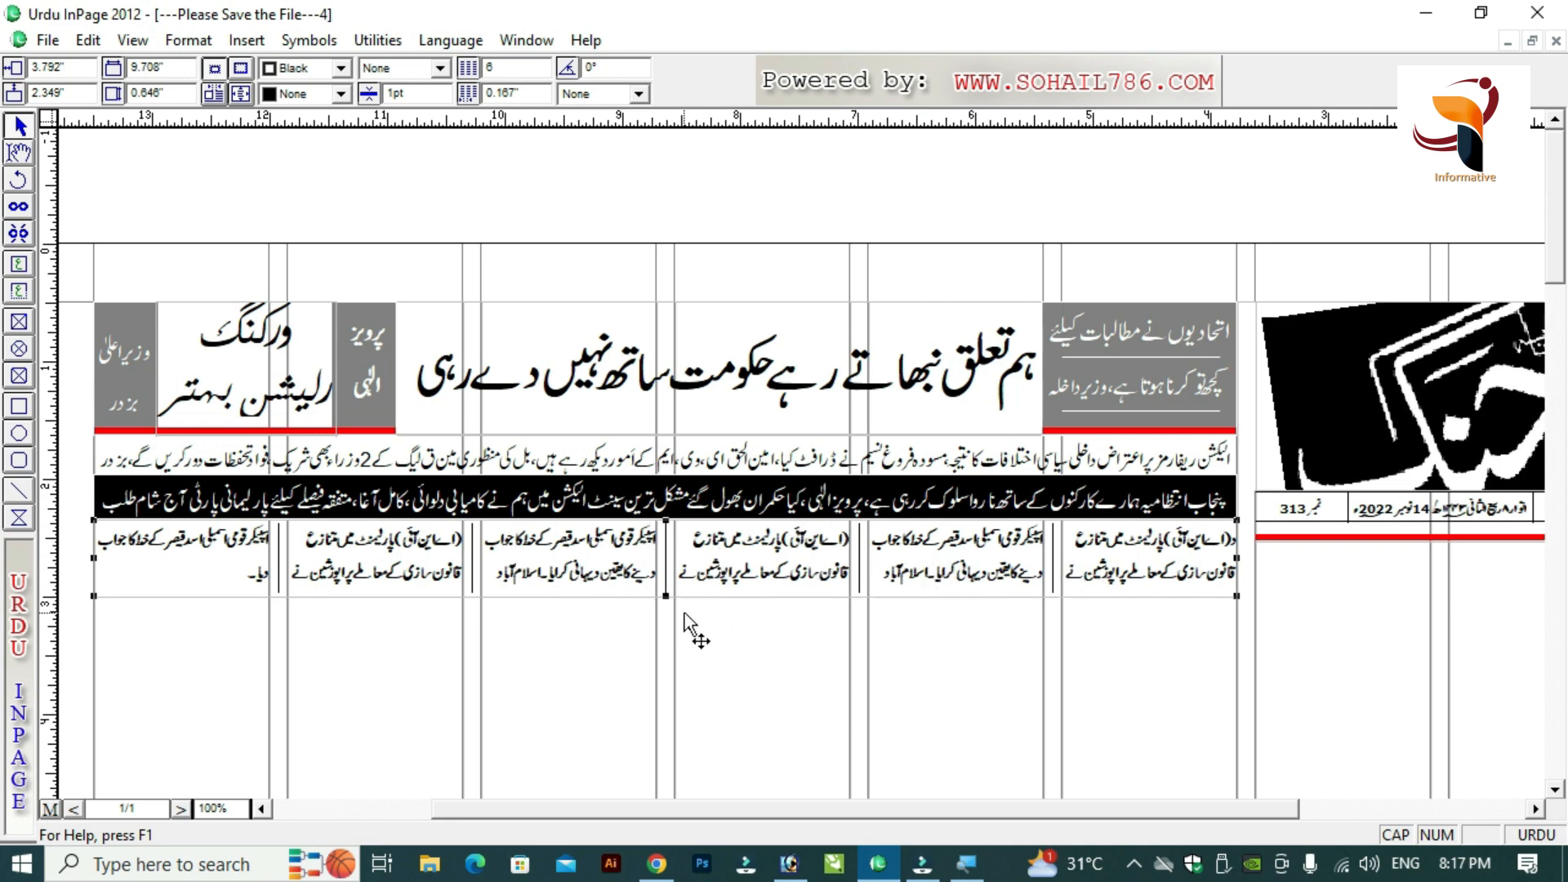
Examine the اہم خبریں box in newspaper jang.inp, including its green heading, two-column layout, boxed subheadings and news text.
key("ctrl+Tab")
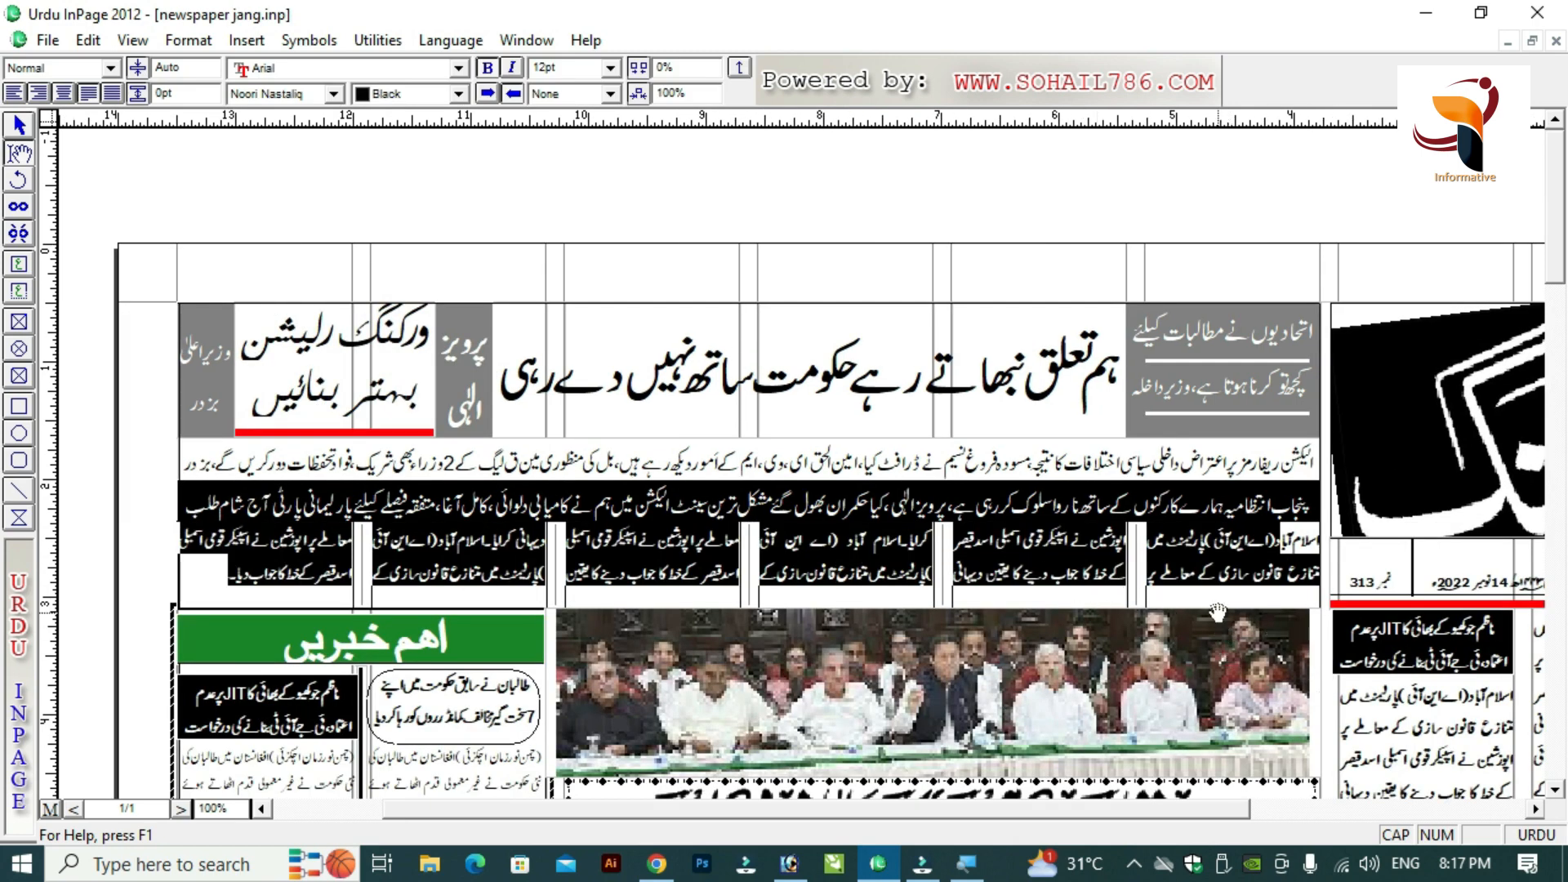
scroll(1218, 613, "down", 3)
left_click(416, 589)
left_click(484, 373)
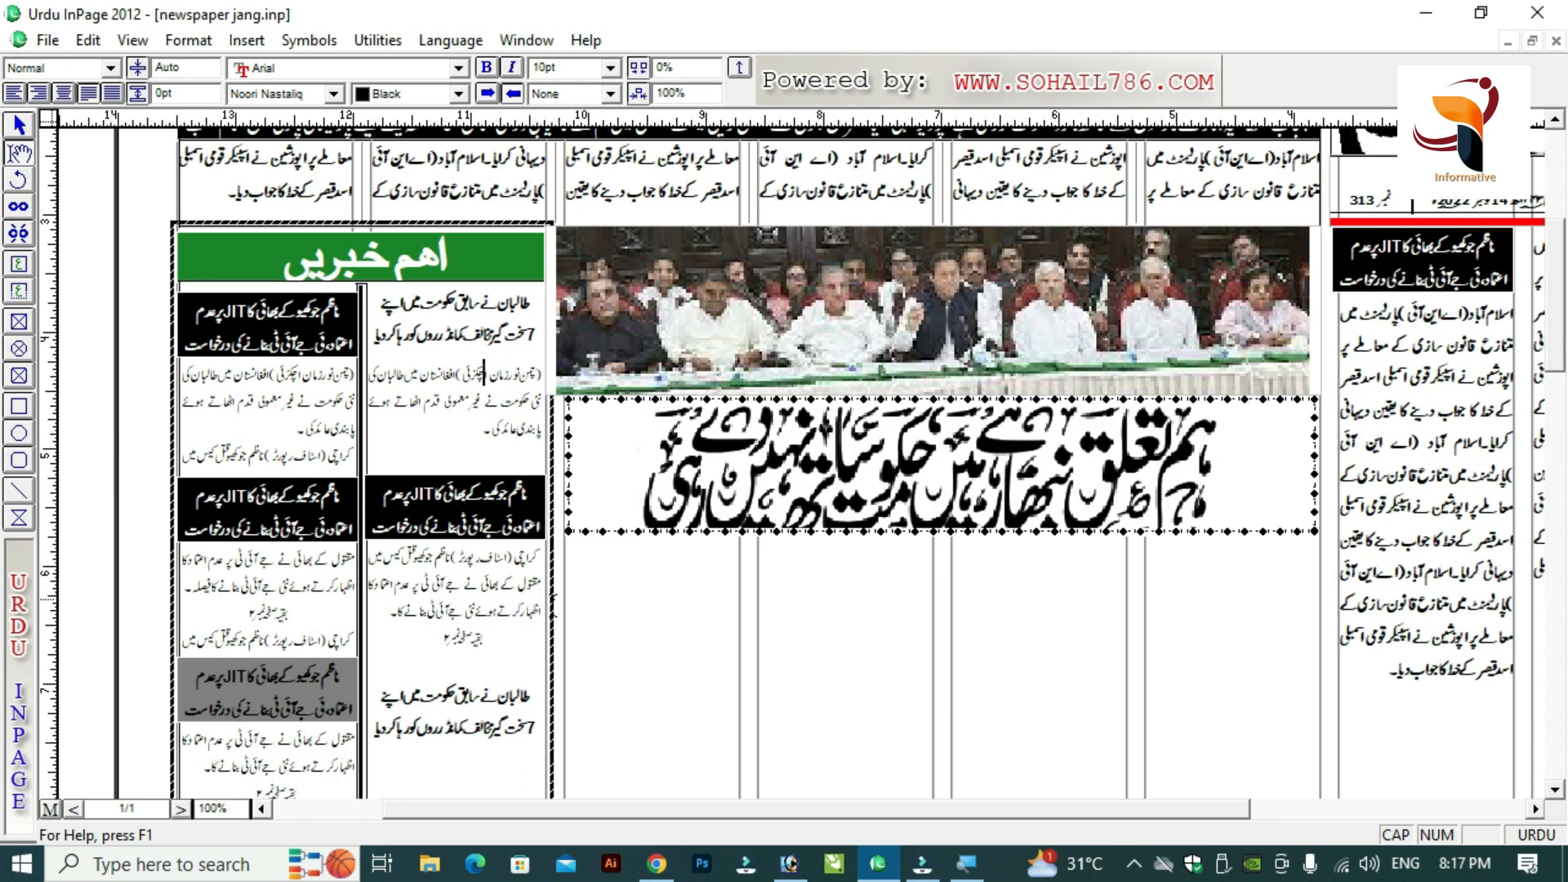
left_click(552, 600)
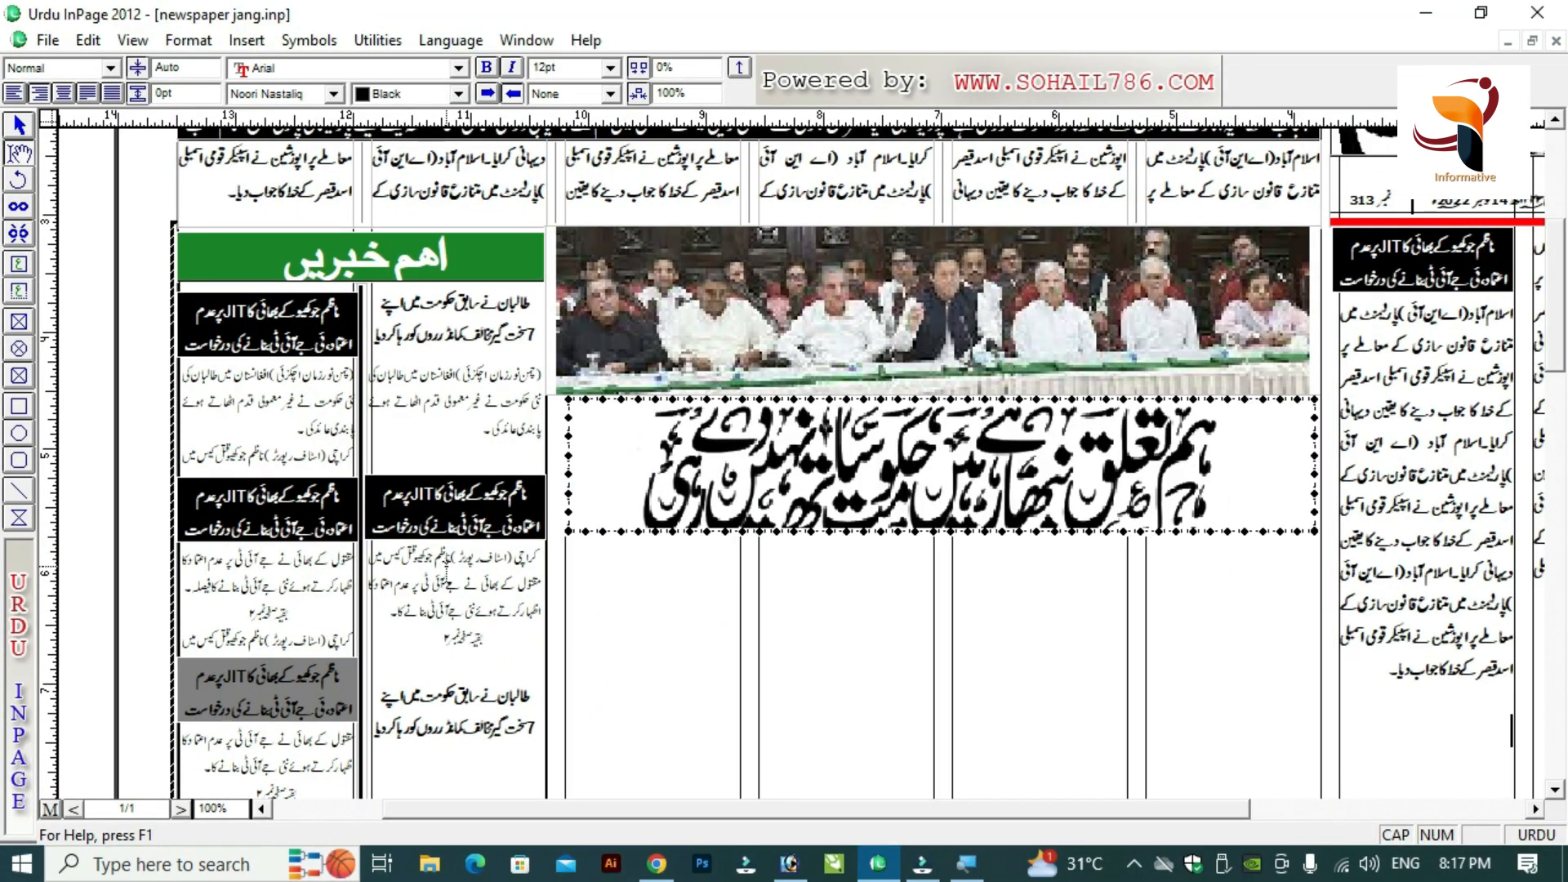
left_click(449, 460)
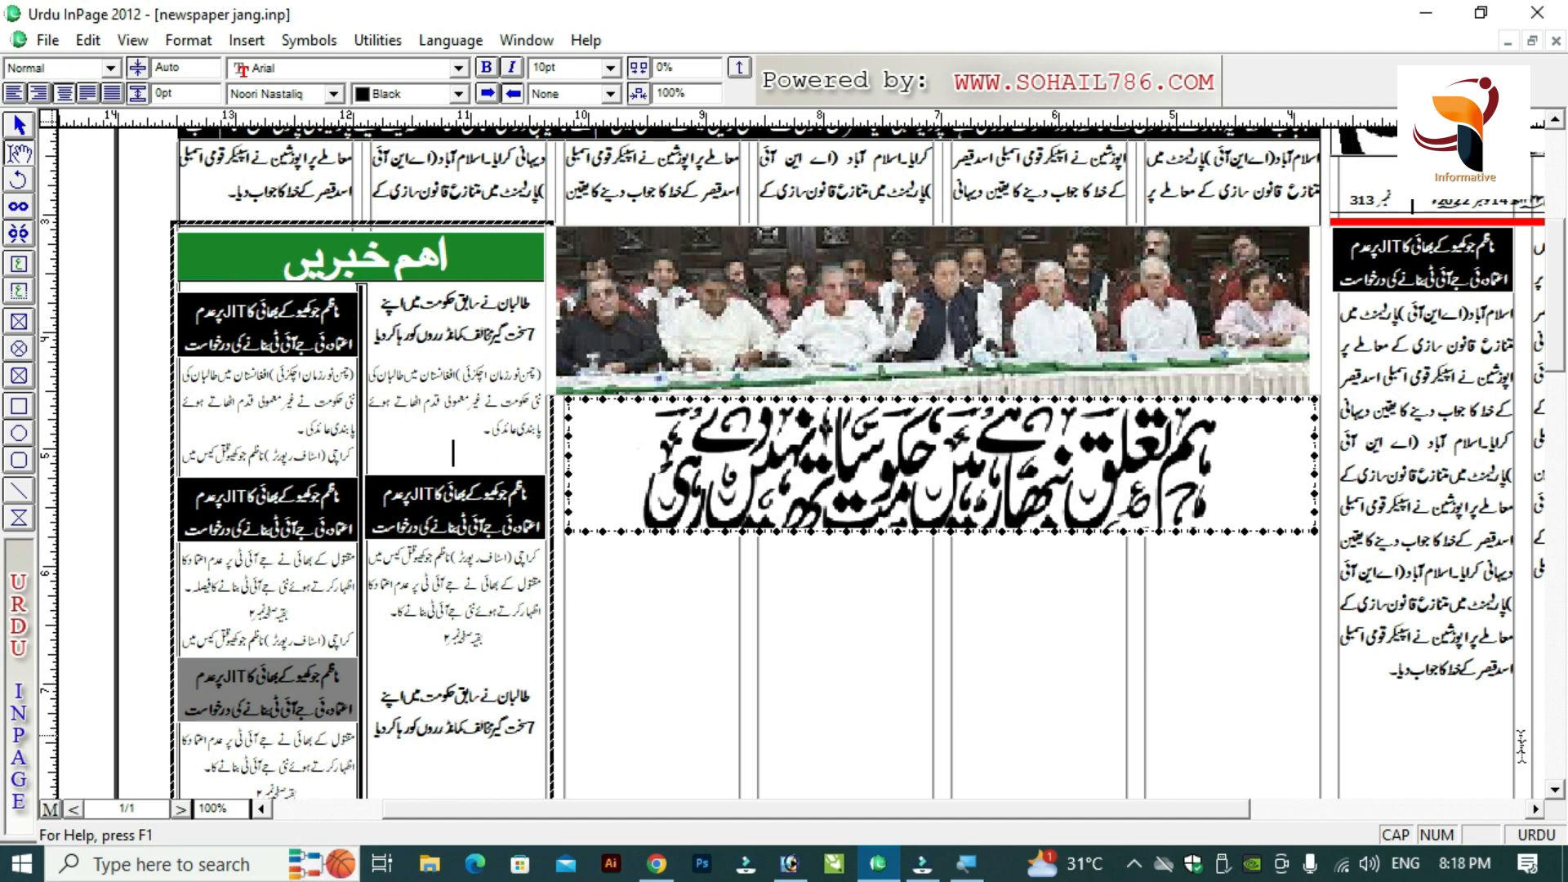
scroll(990, 633, "down", 1)
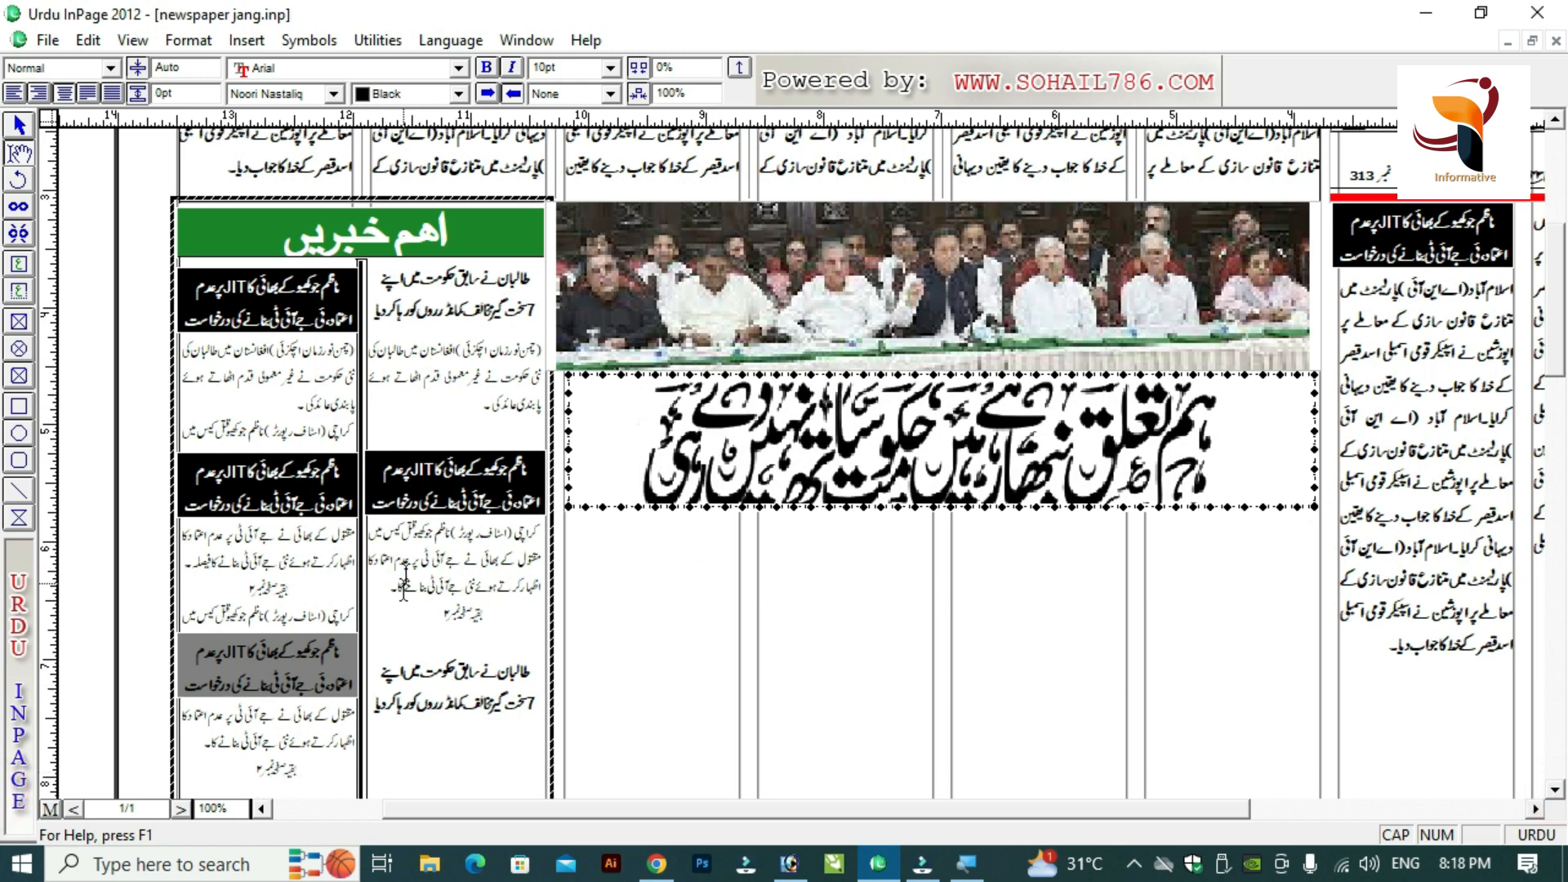
left_click_drag(473, 397, 464, 675)
left_click_drag(284, 376, 270, 625)
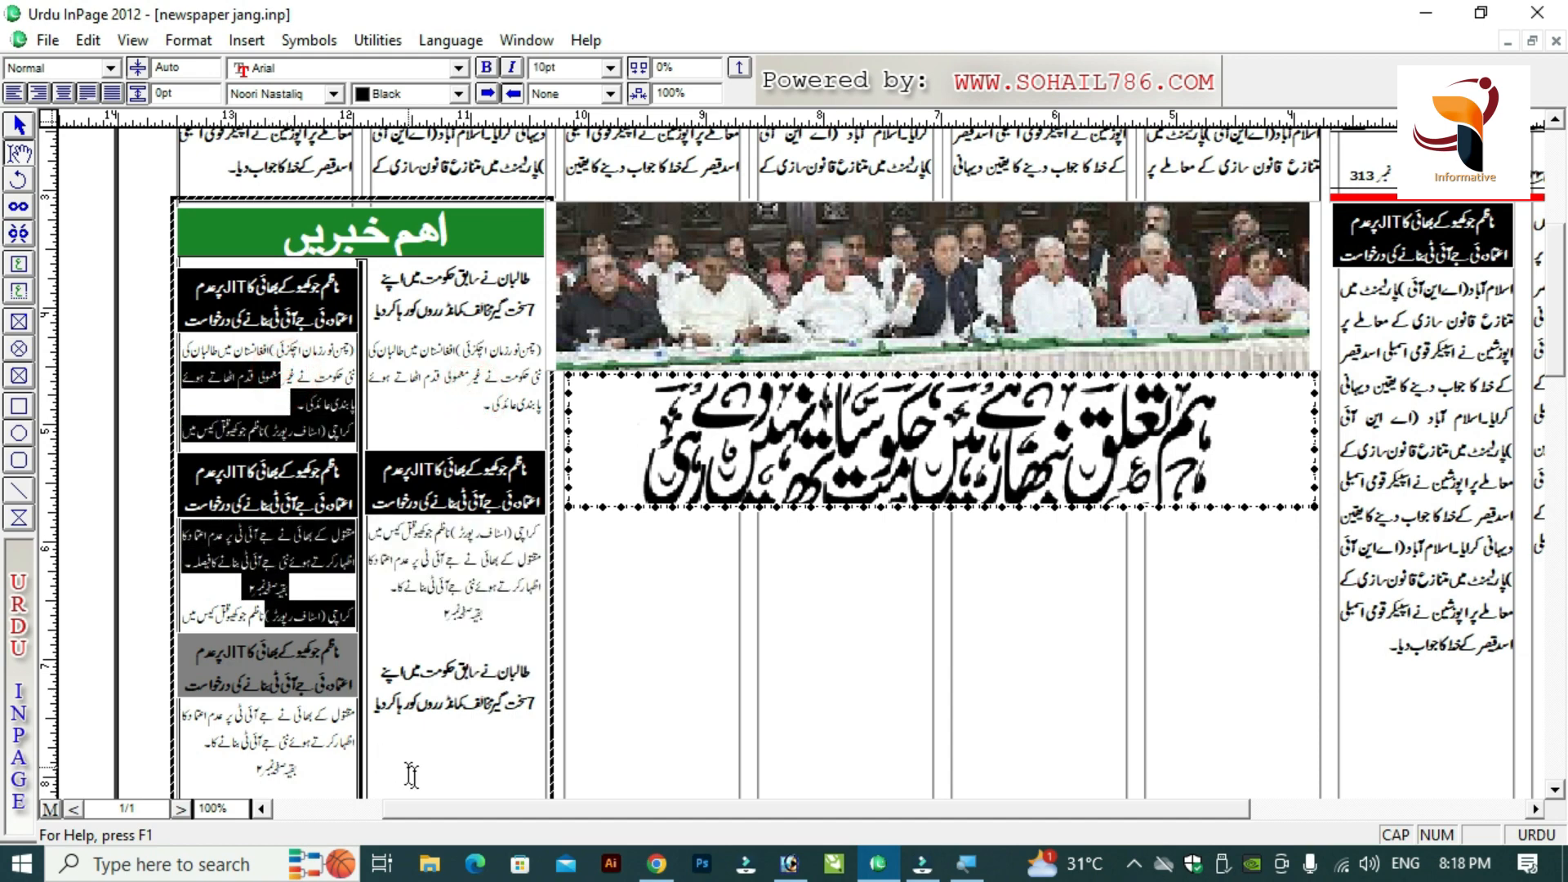
left_click(467, 763)
left_click(473, 724)
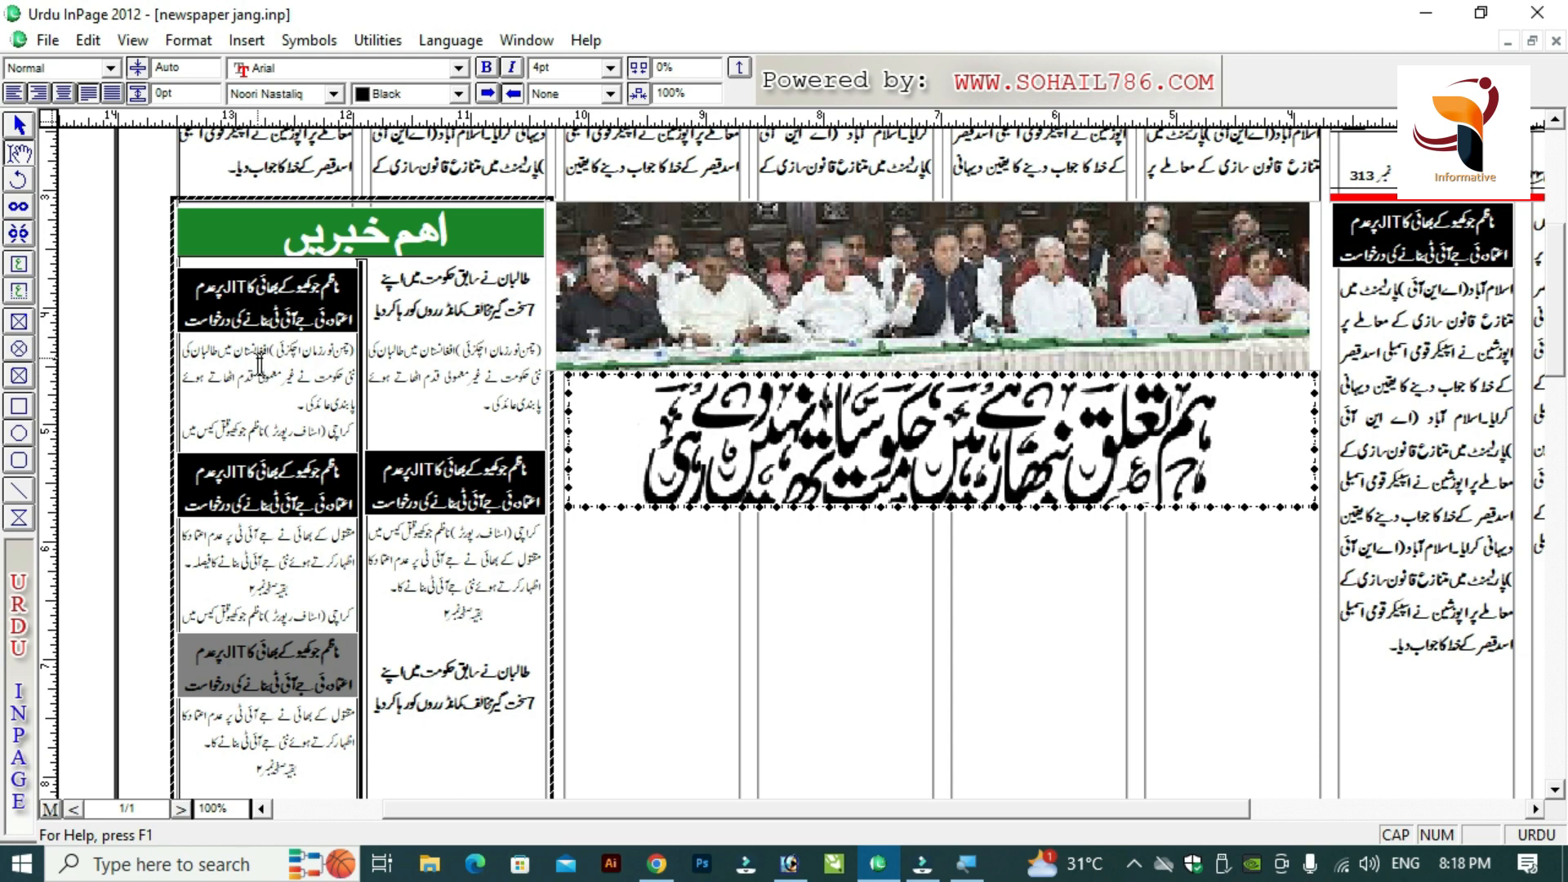
left_click(442, 352)
left_click_drag(489, 219, 279, 227)
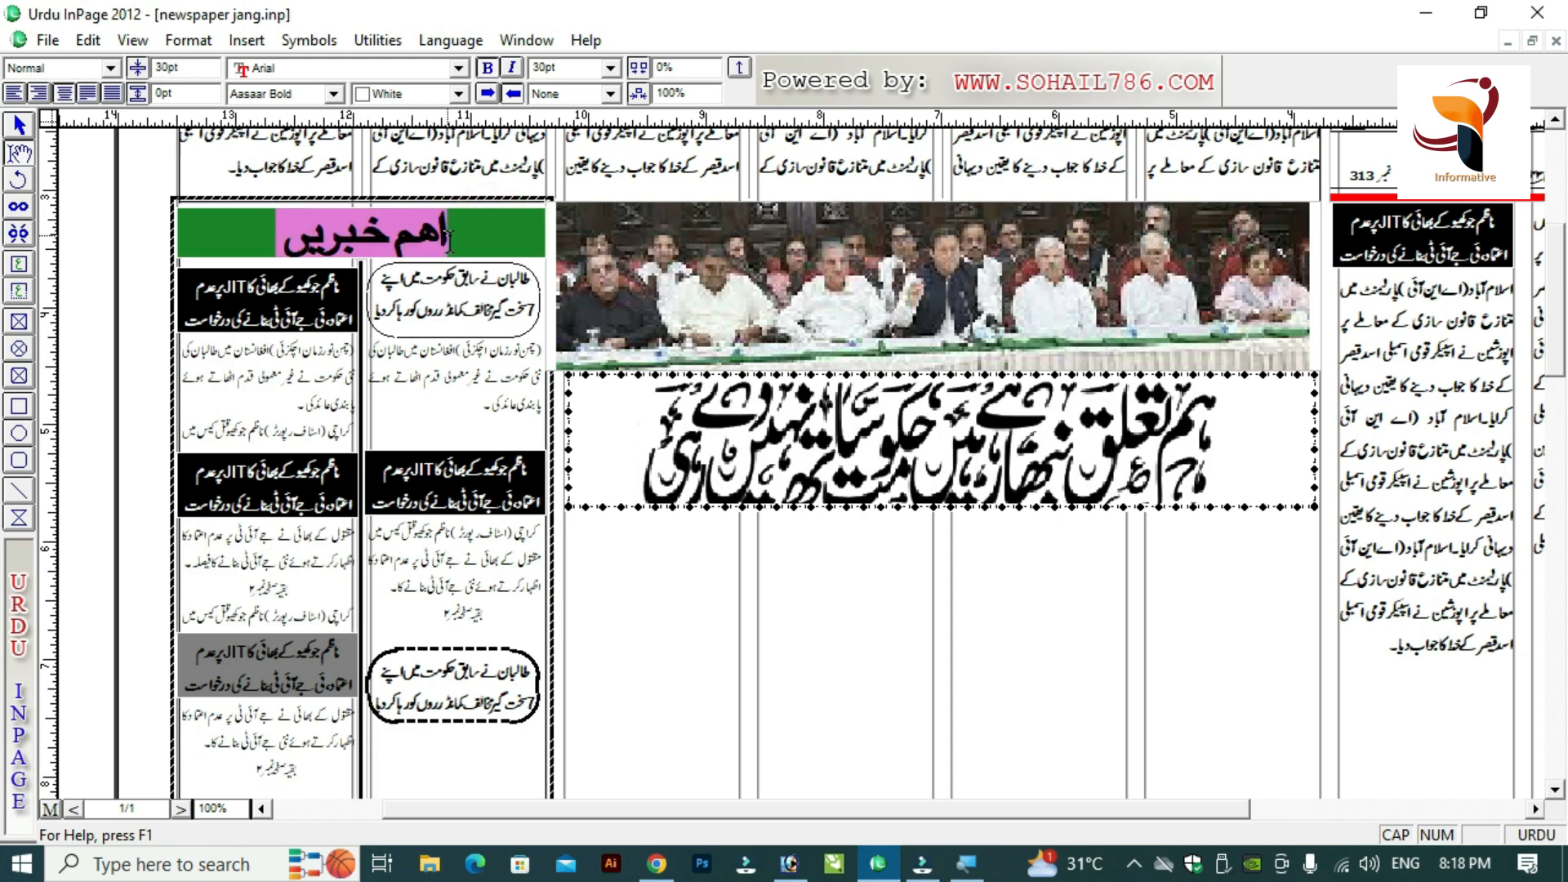
left_click(433, 353)
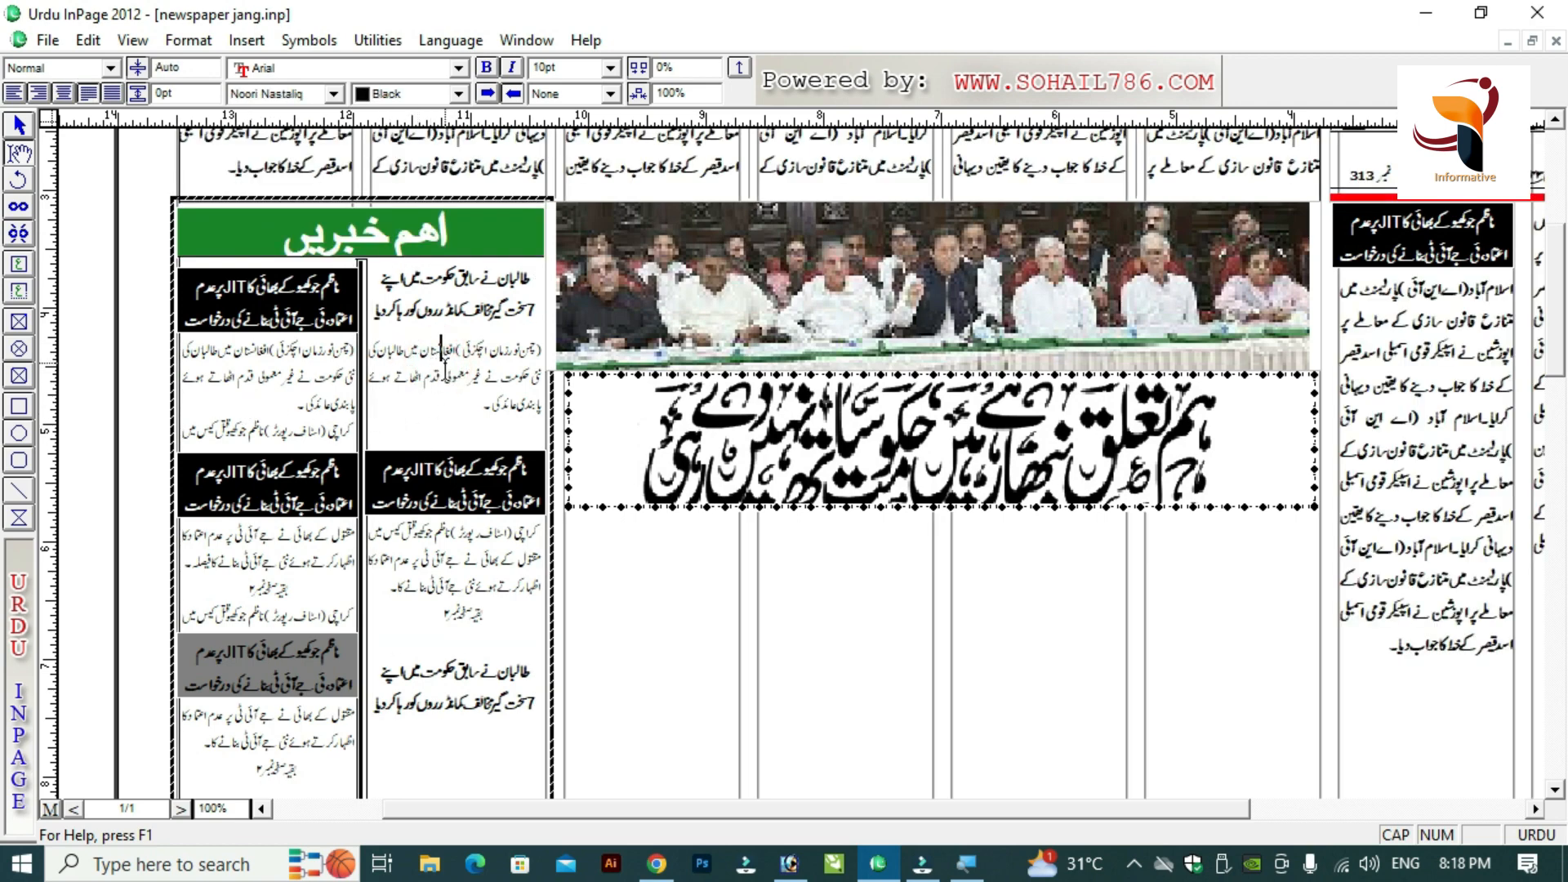
In the new page, draw a text box about 3.1 inches wide and 3.7 inches tall beneath the two leftmost news columns.
key("ctrl+Tab")
left_click_drag(592, 809, 447, 821)
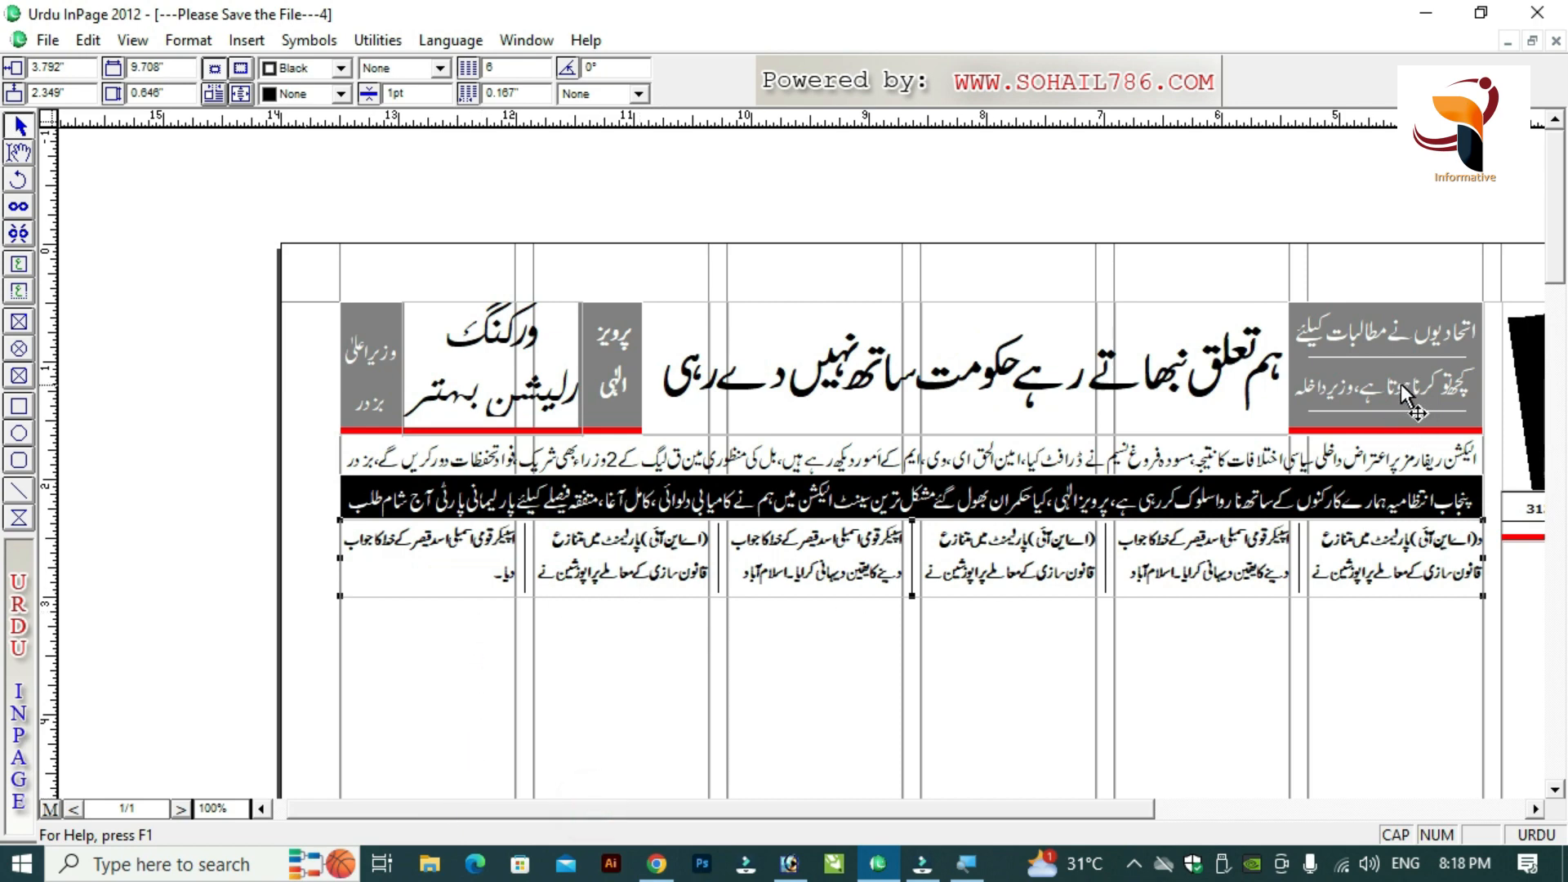
scroll(1407, 398, "down", 5)
left_click(20, 266)
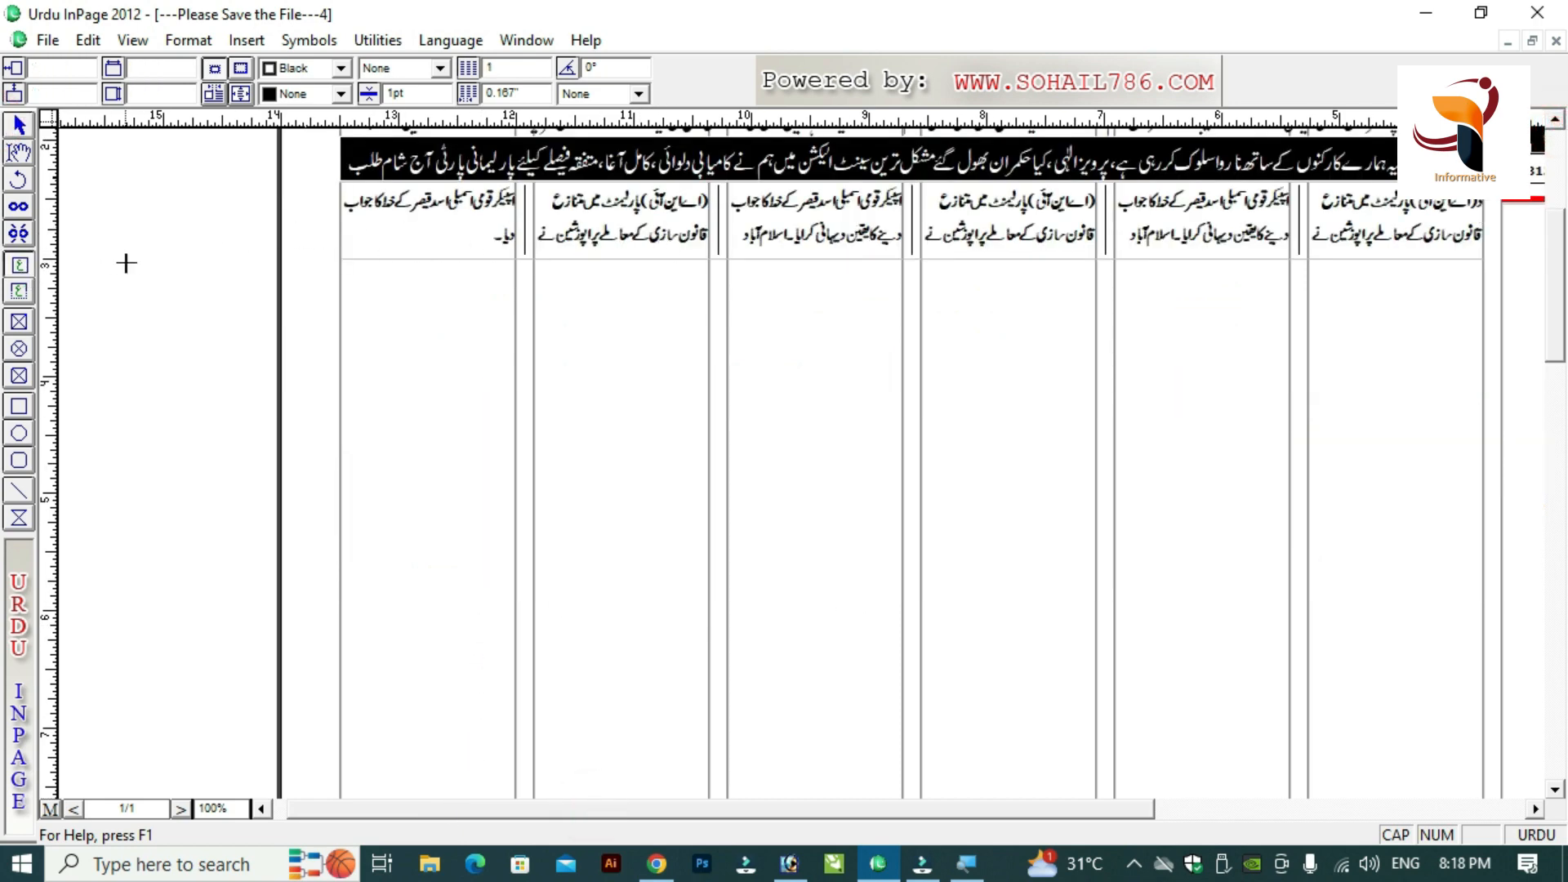
left_click_drag(342, 260, 709, 696)
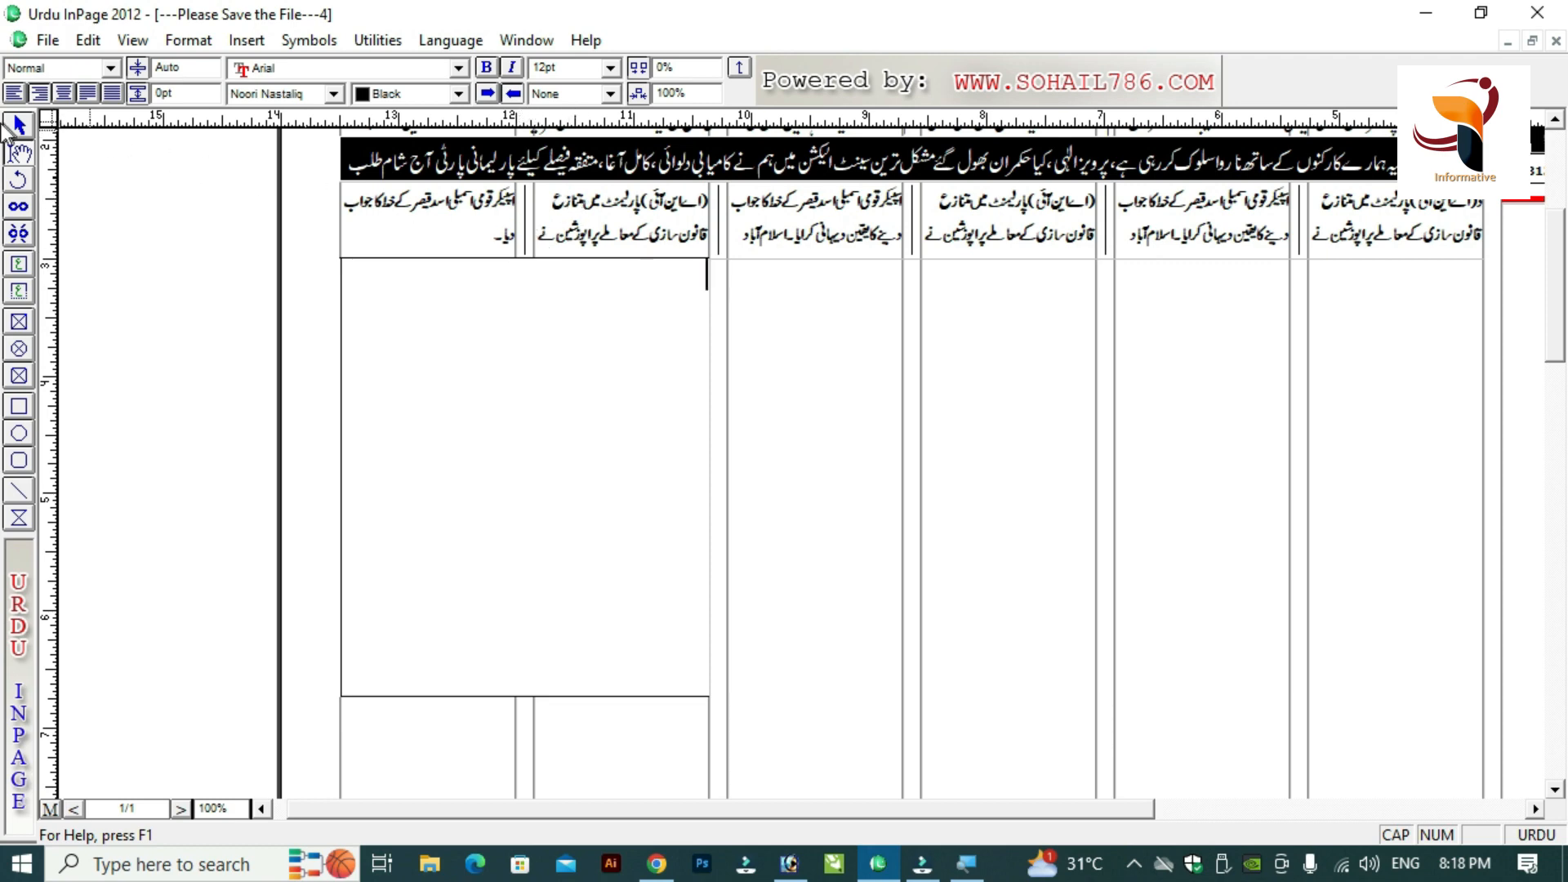
left_click(18, 127)
left_click(451, 292)
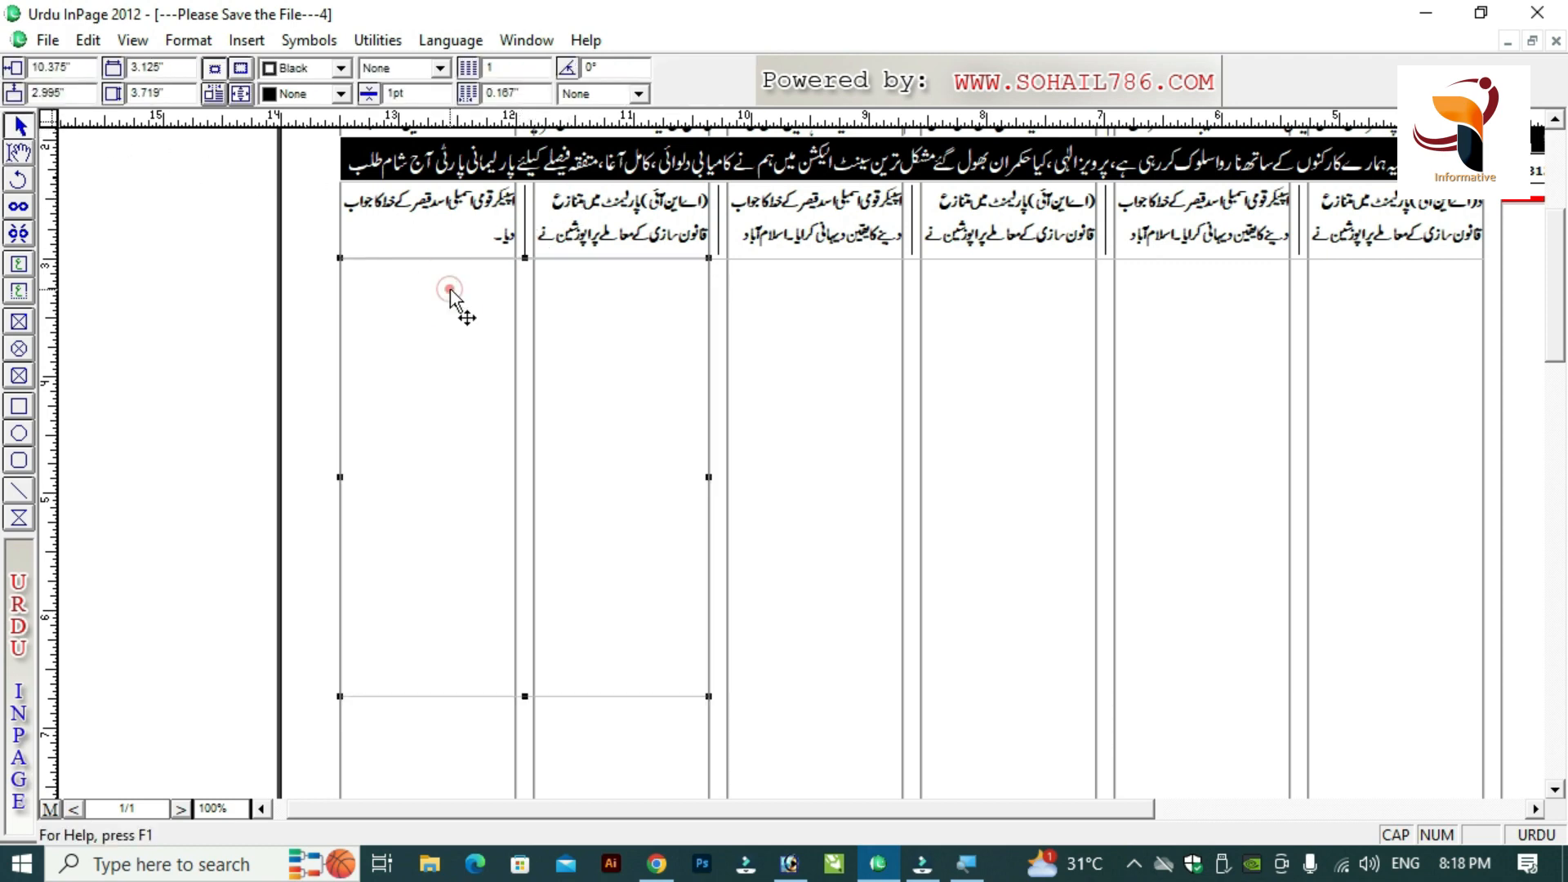
Divide the new text box into 2 columns with a 1 pt dividing line.
double_click(447, 335)
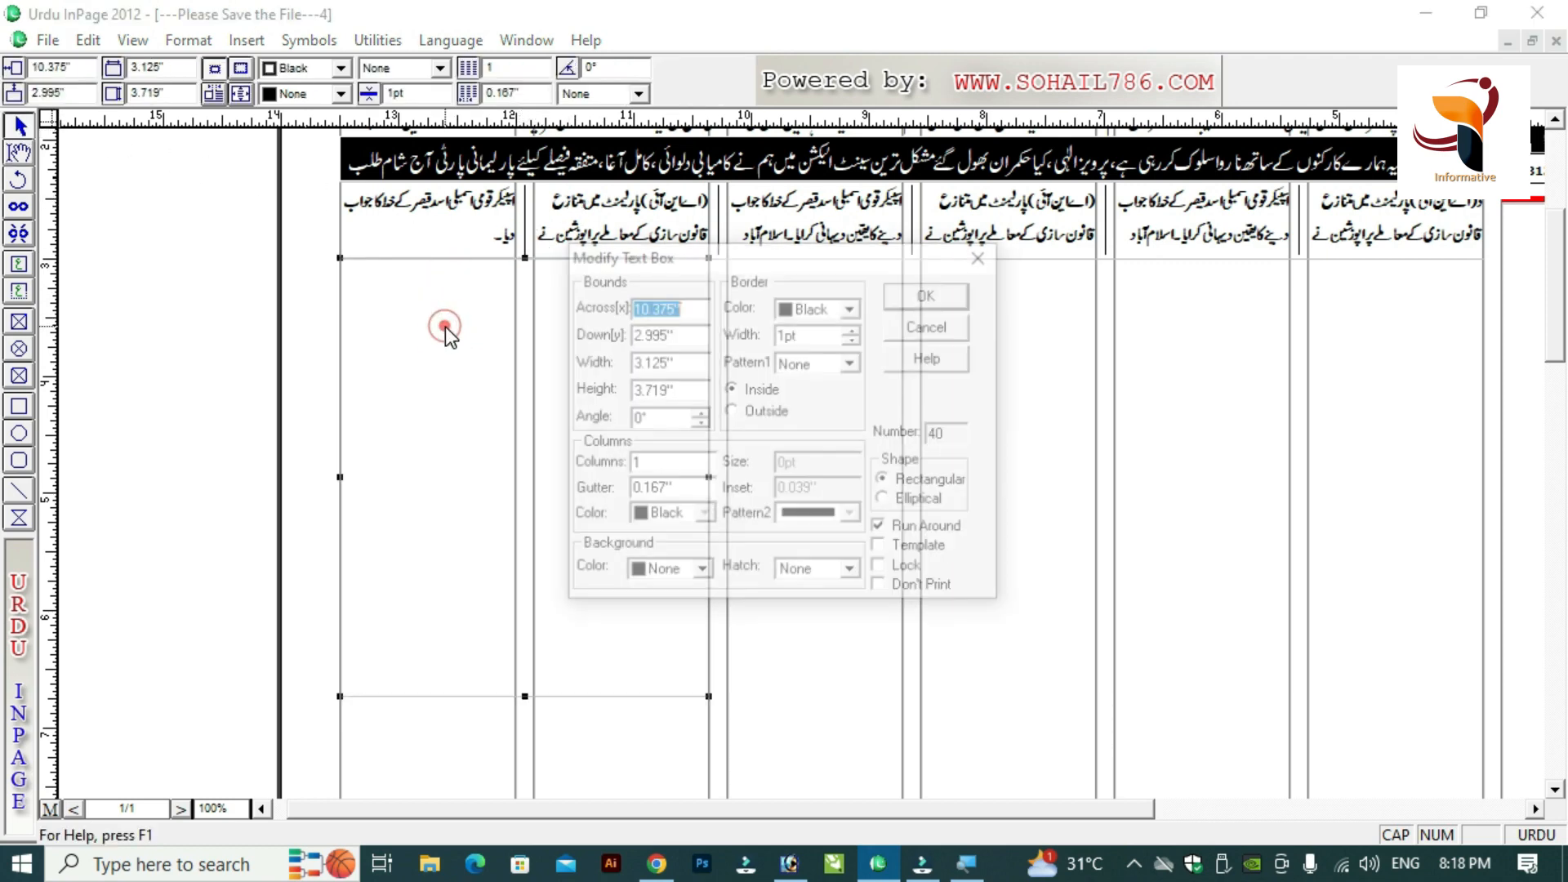
double_click(658, 464)
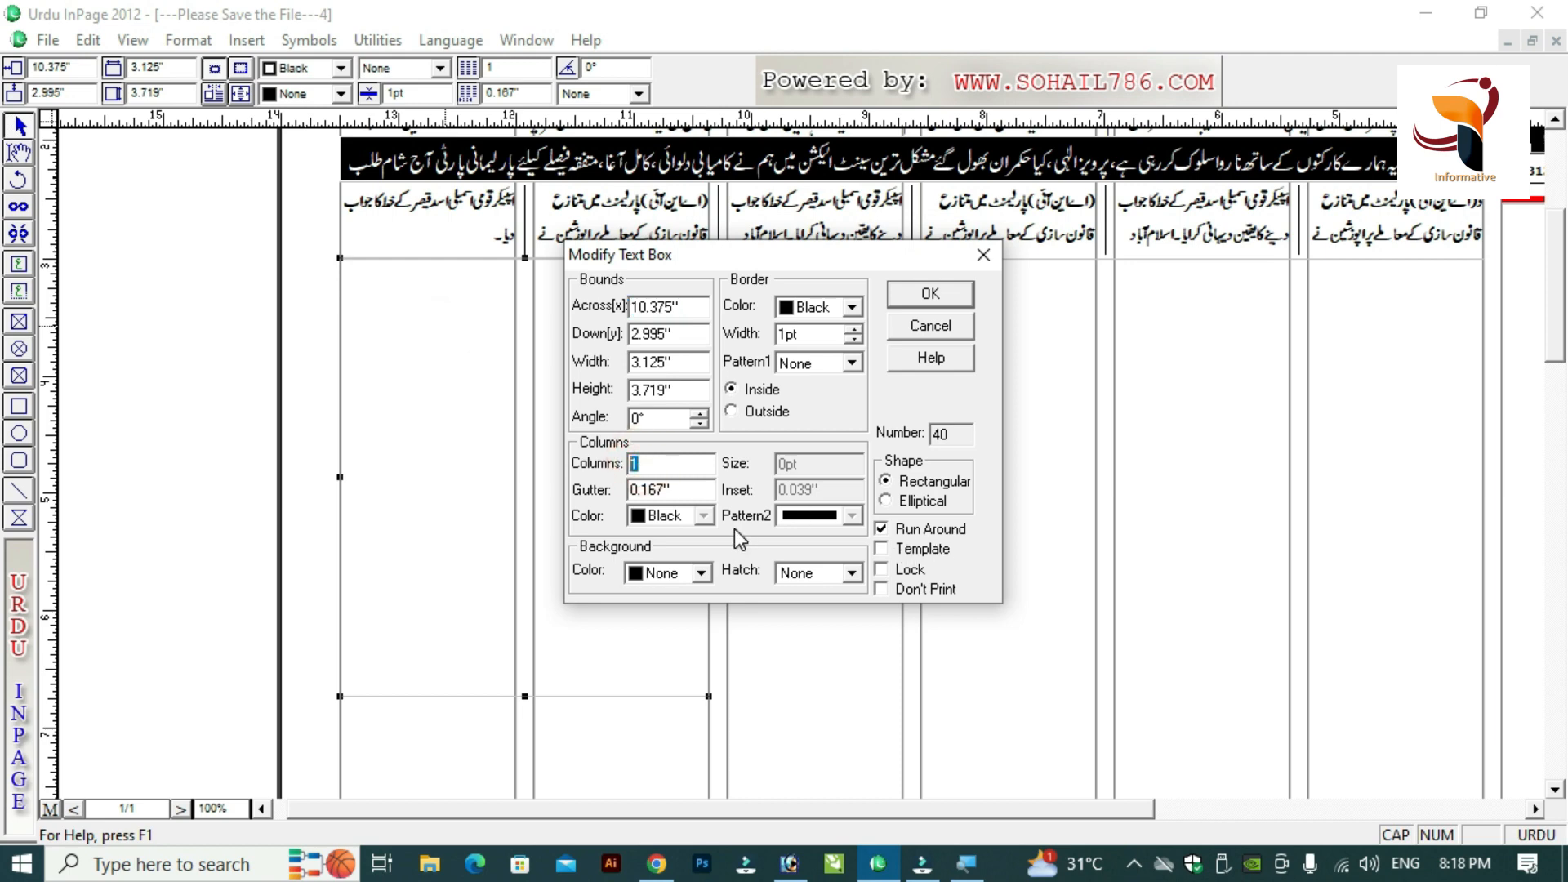
type("2")
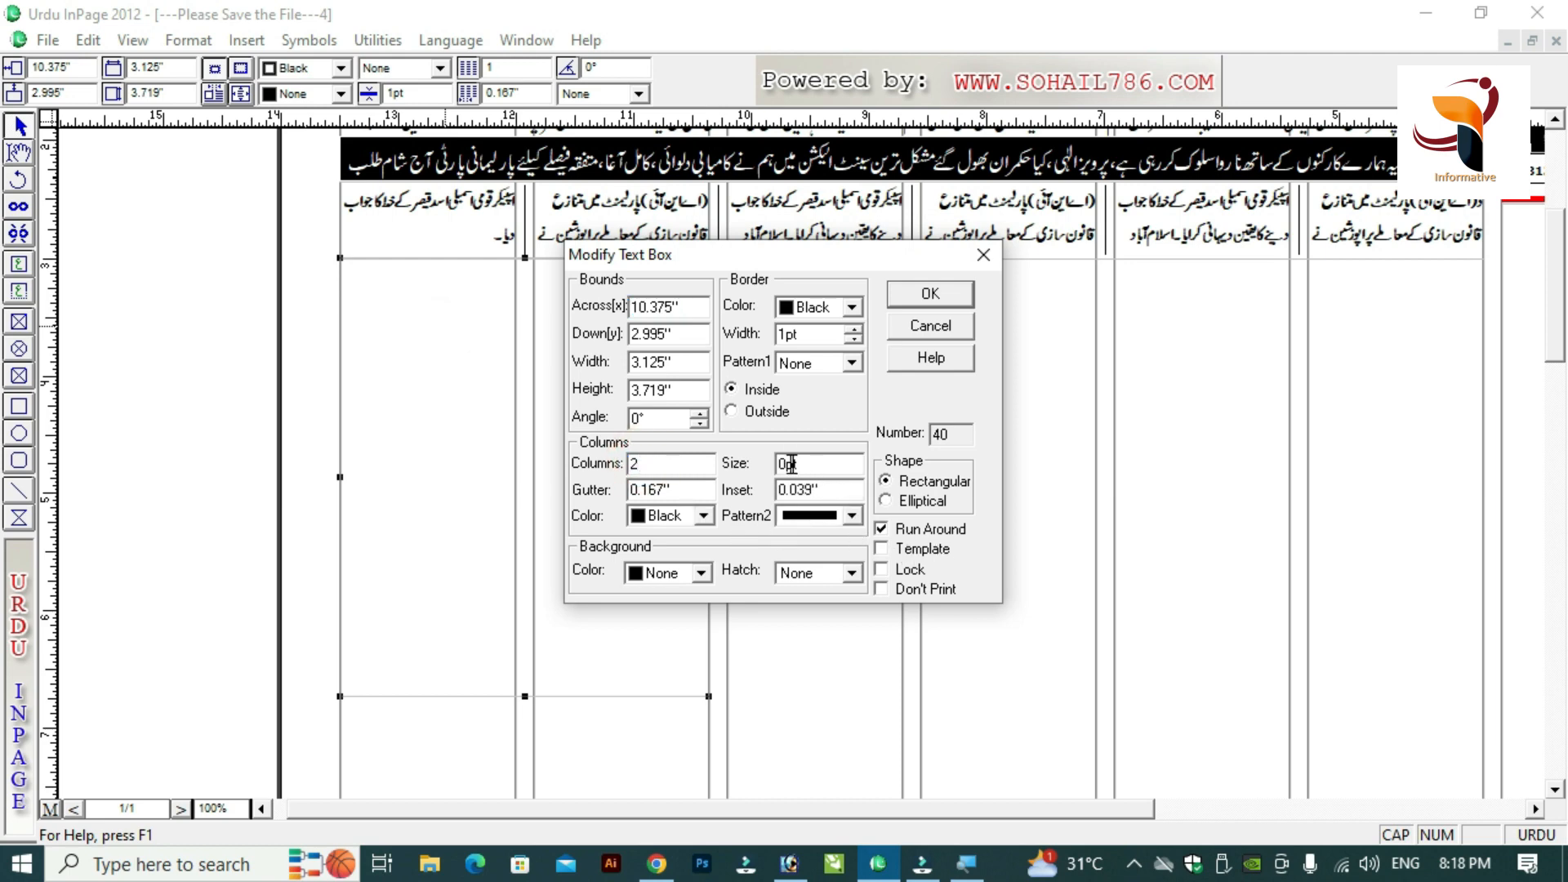
left_click(929, 295)
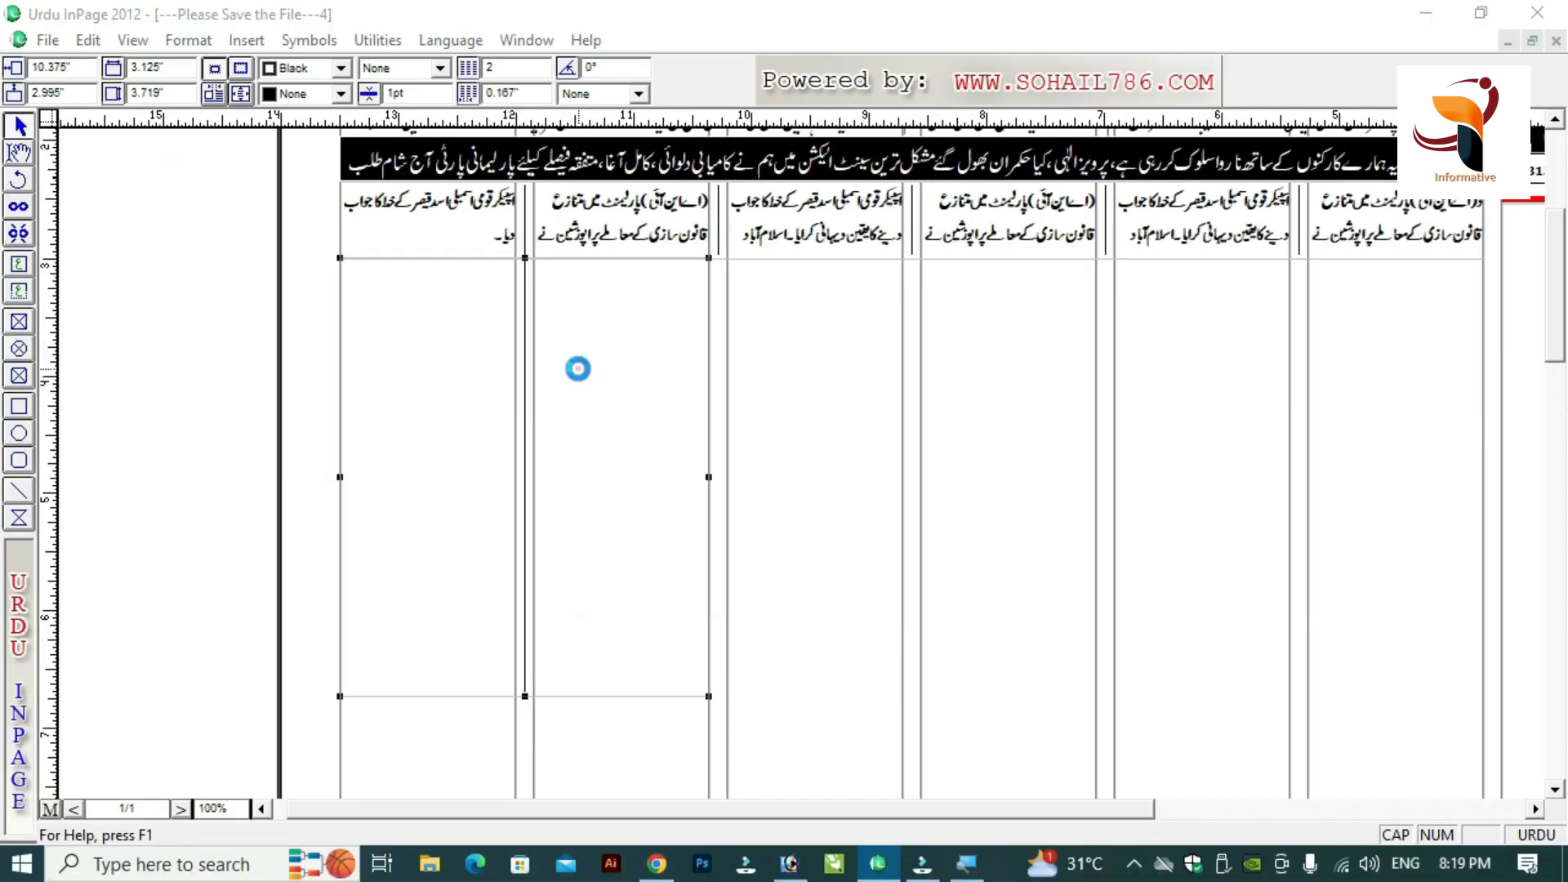
Set the dividing line between the box's two columns to 2 pt.
double_click(578, 368)
left_click(782, 463)
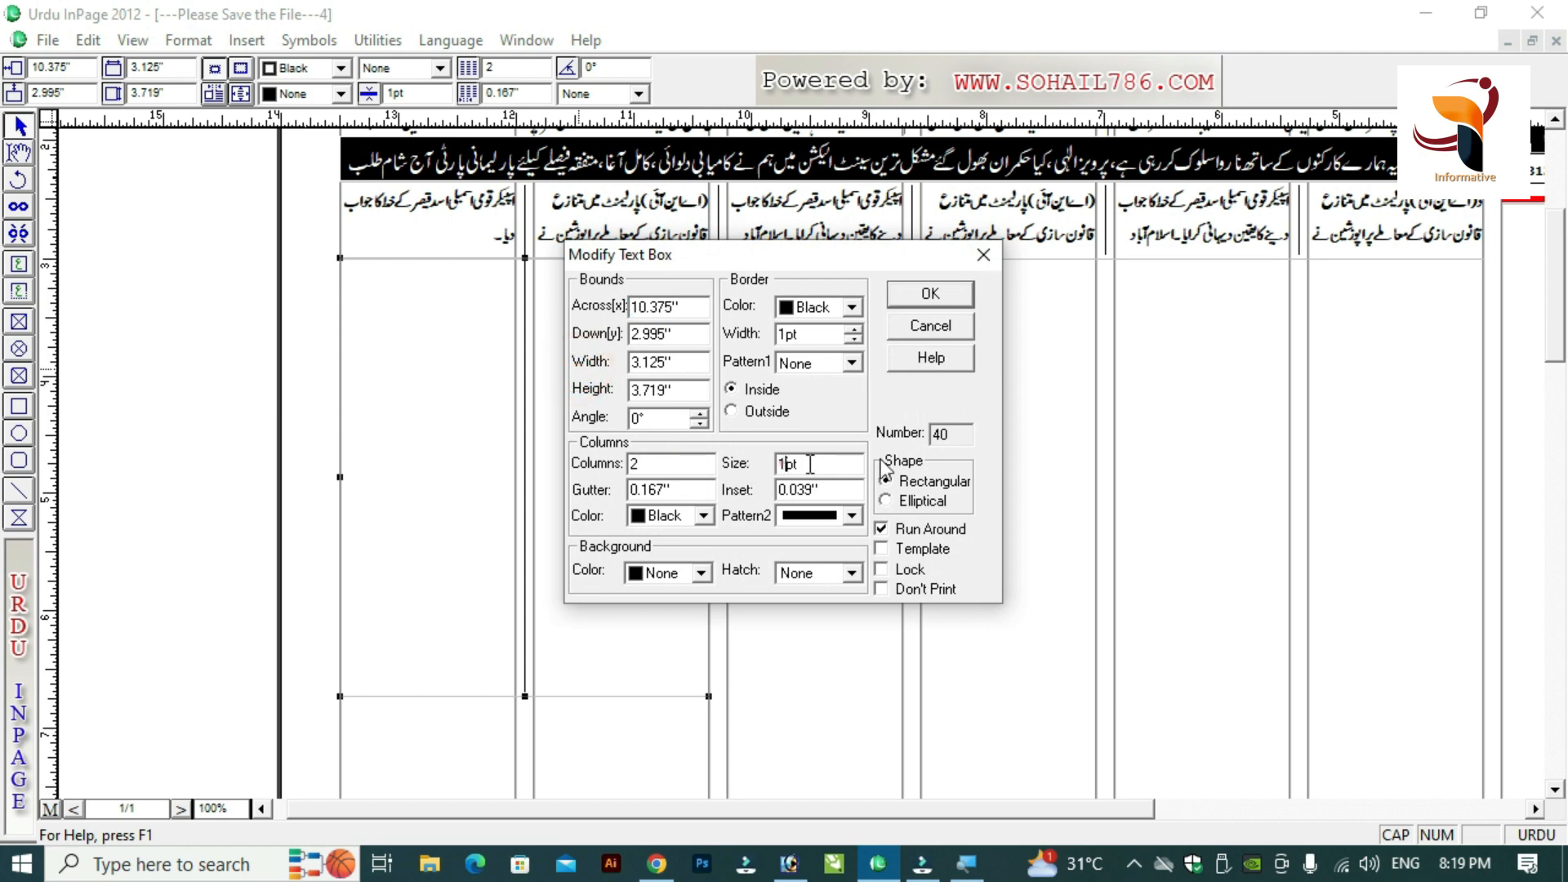
key("shift+Right")
key("Return")
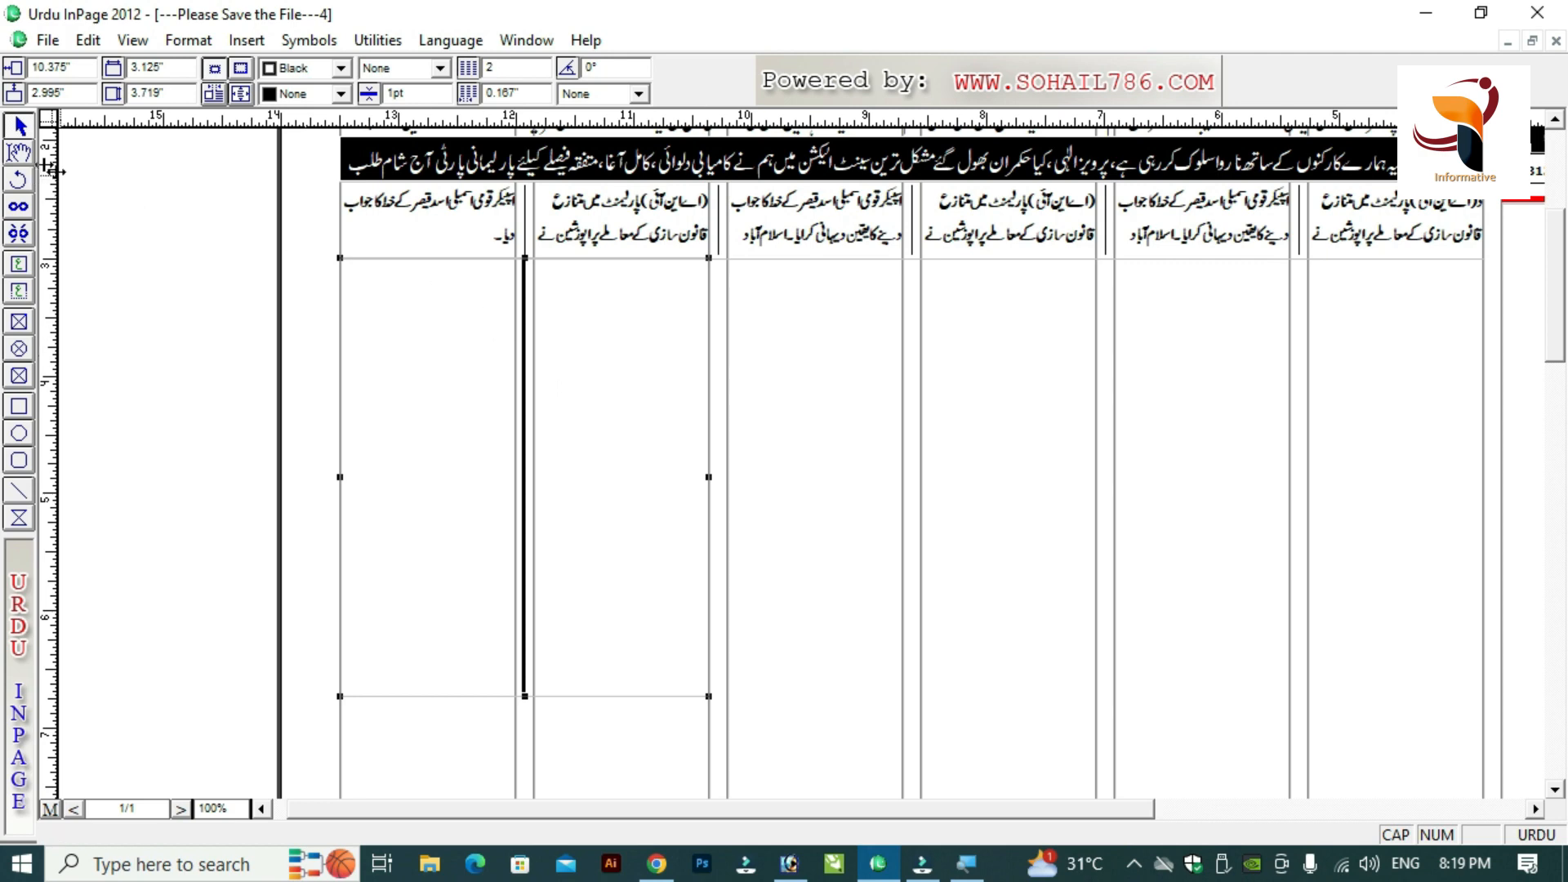
Review the gutter and inset settings of the two-column text box.
double_click(562, 373)
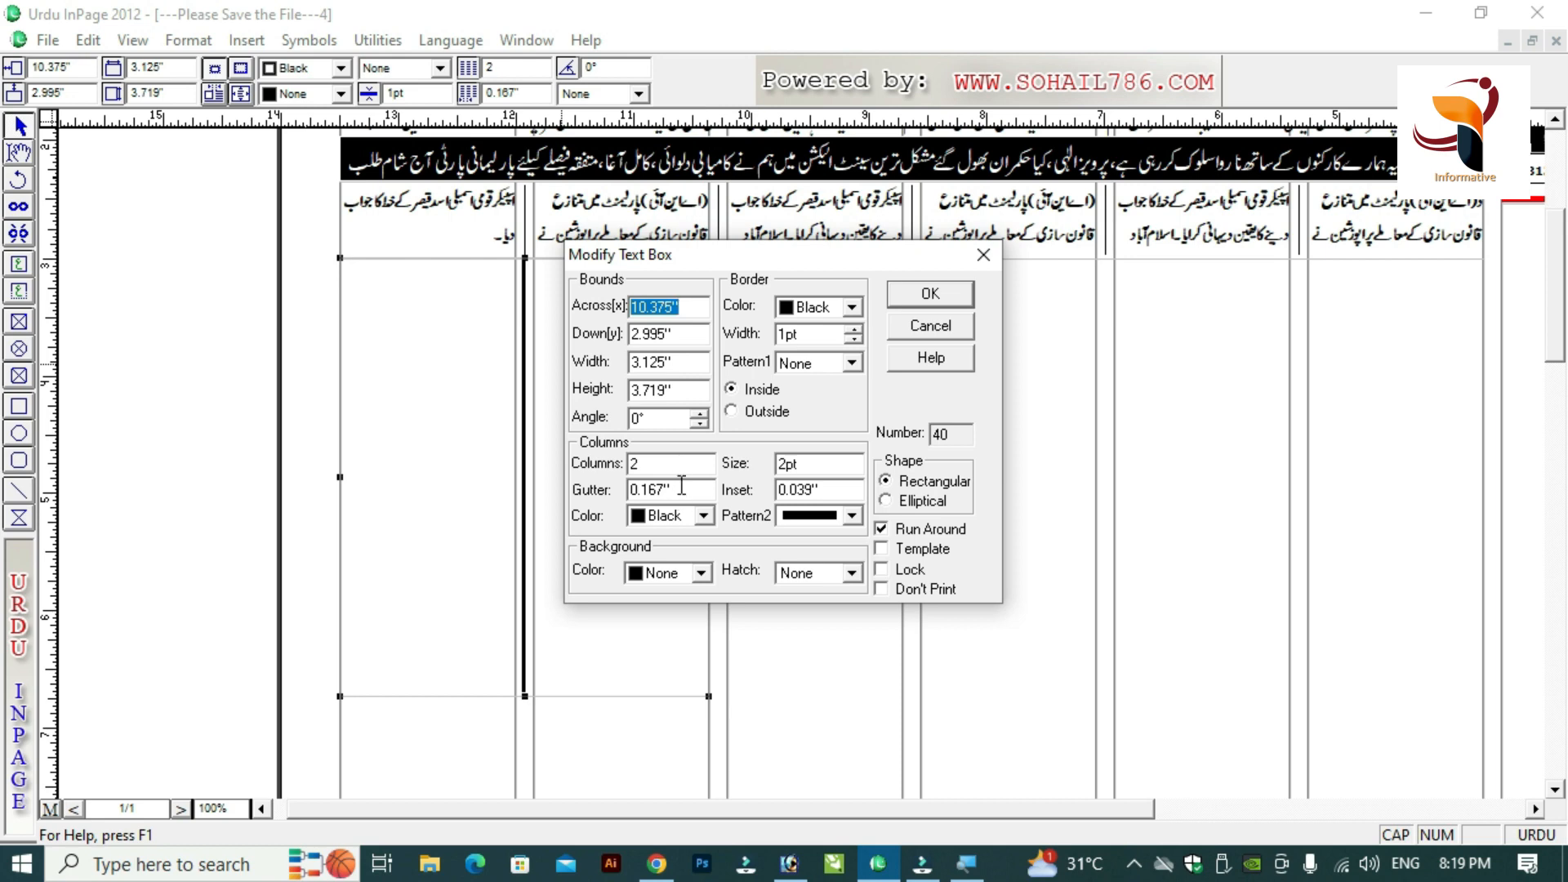
left_click_drag(665, 489, 656, 489)
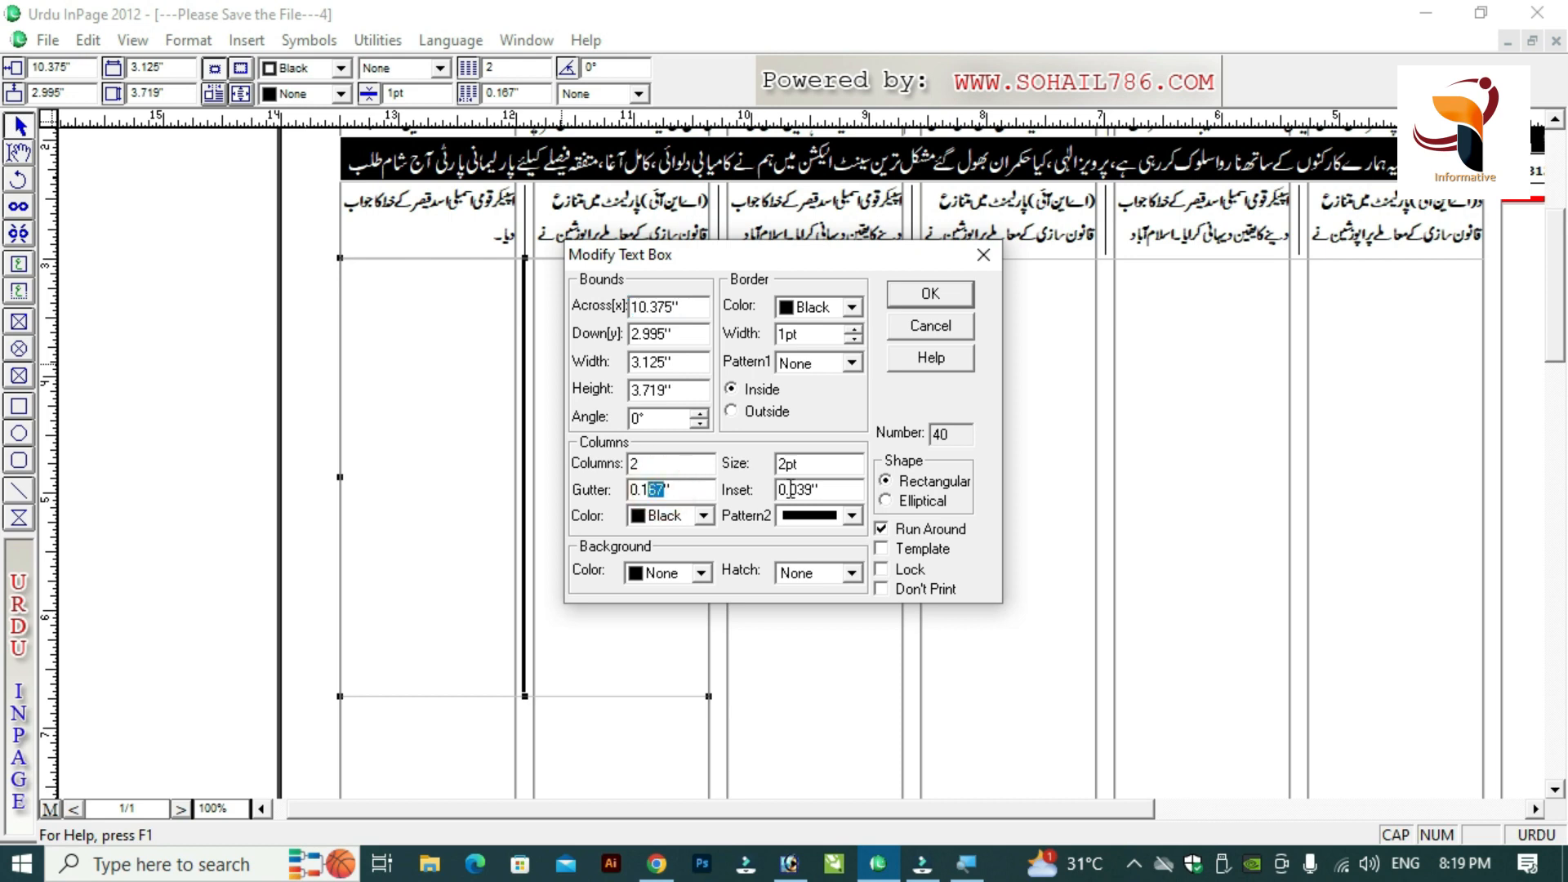
key("Return")
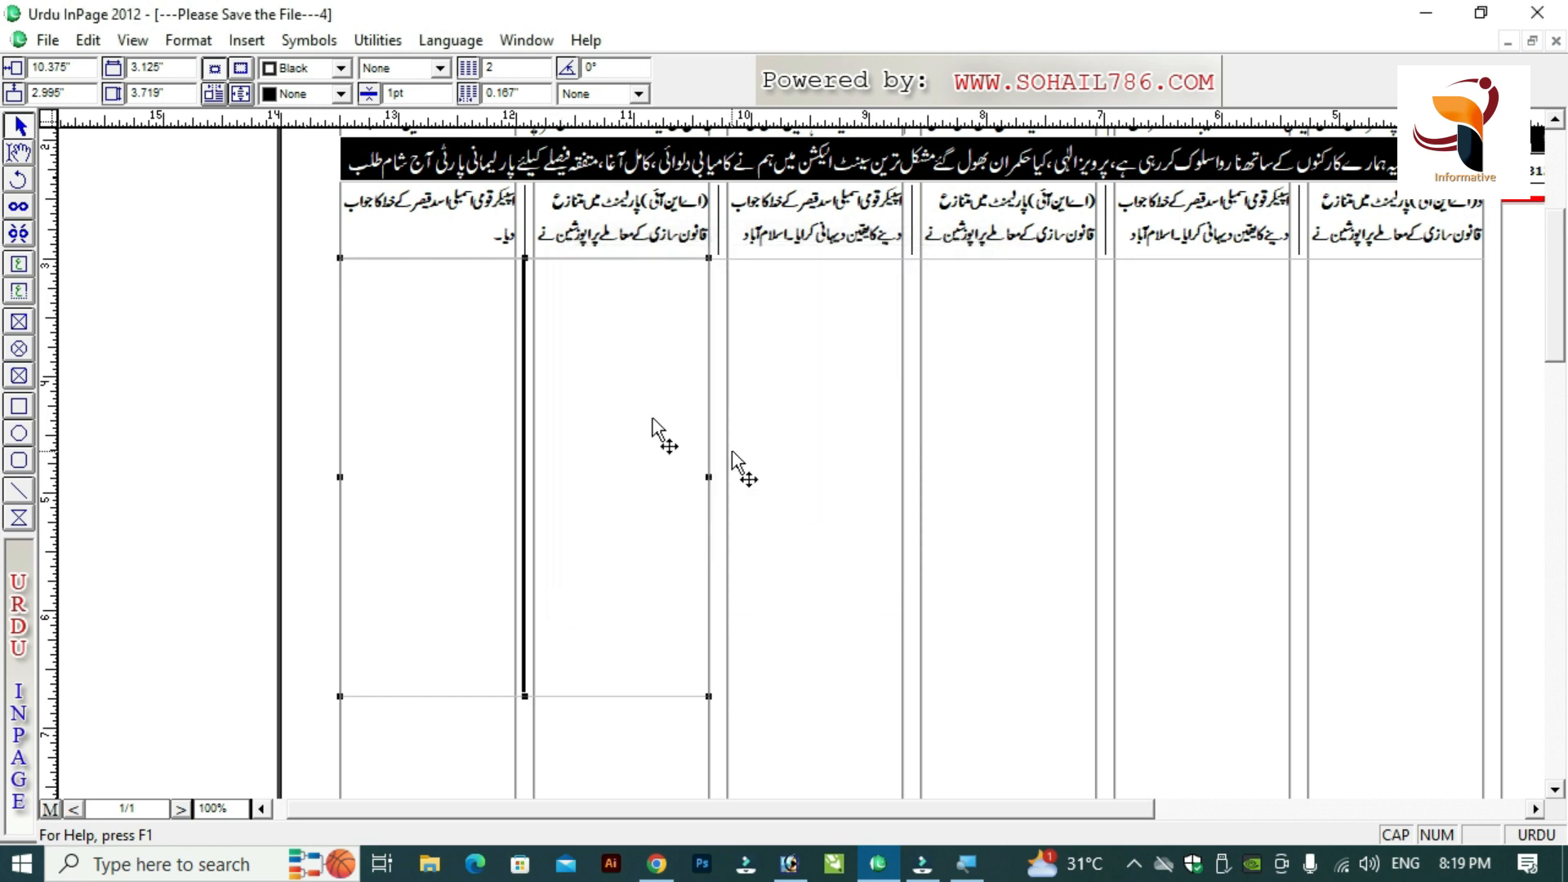
Set the gutter between the two-column text box's columns to 0.05 inches.
left_click(15, 157)
left_click(608, 310)
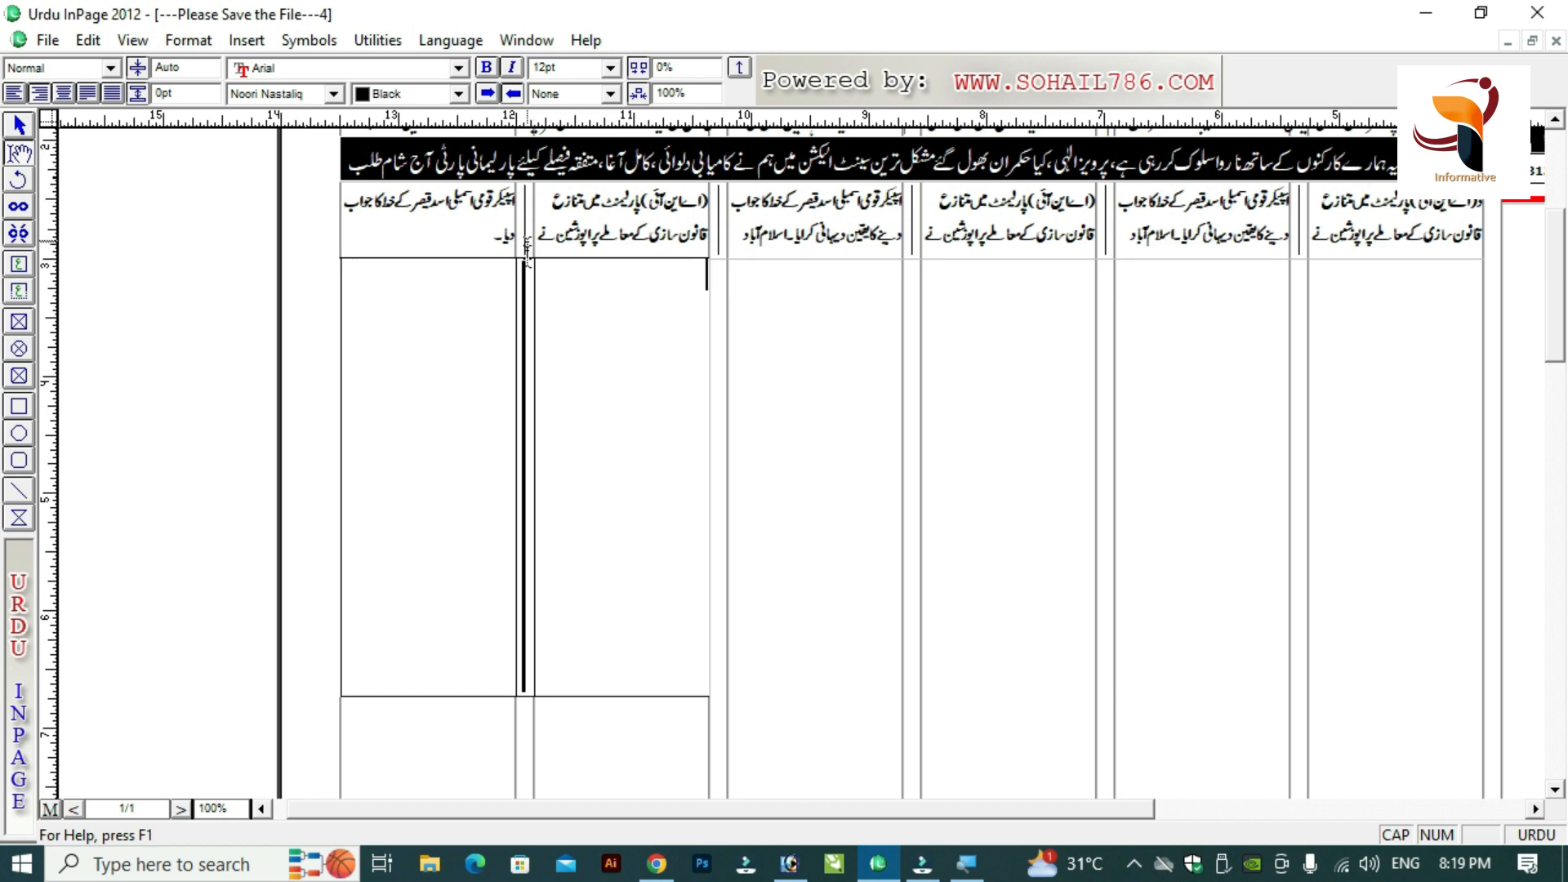
left_click(529, 283)
key("ctrl+2")
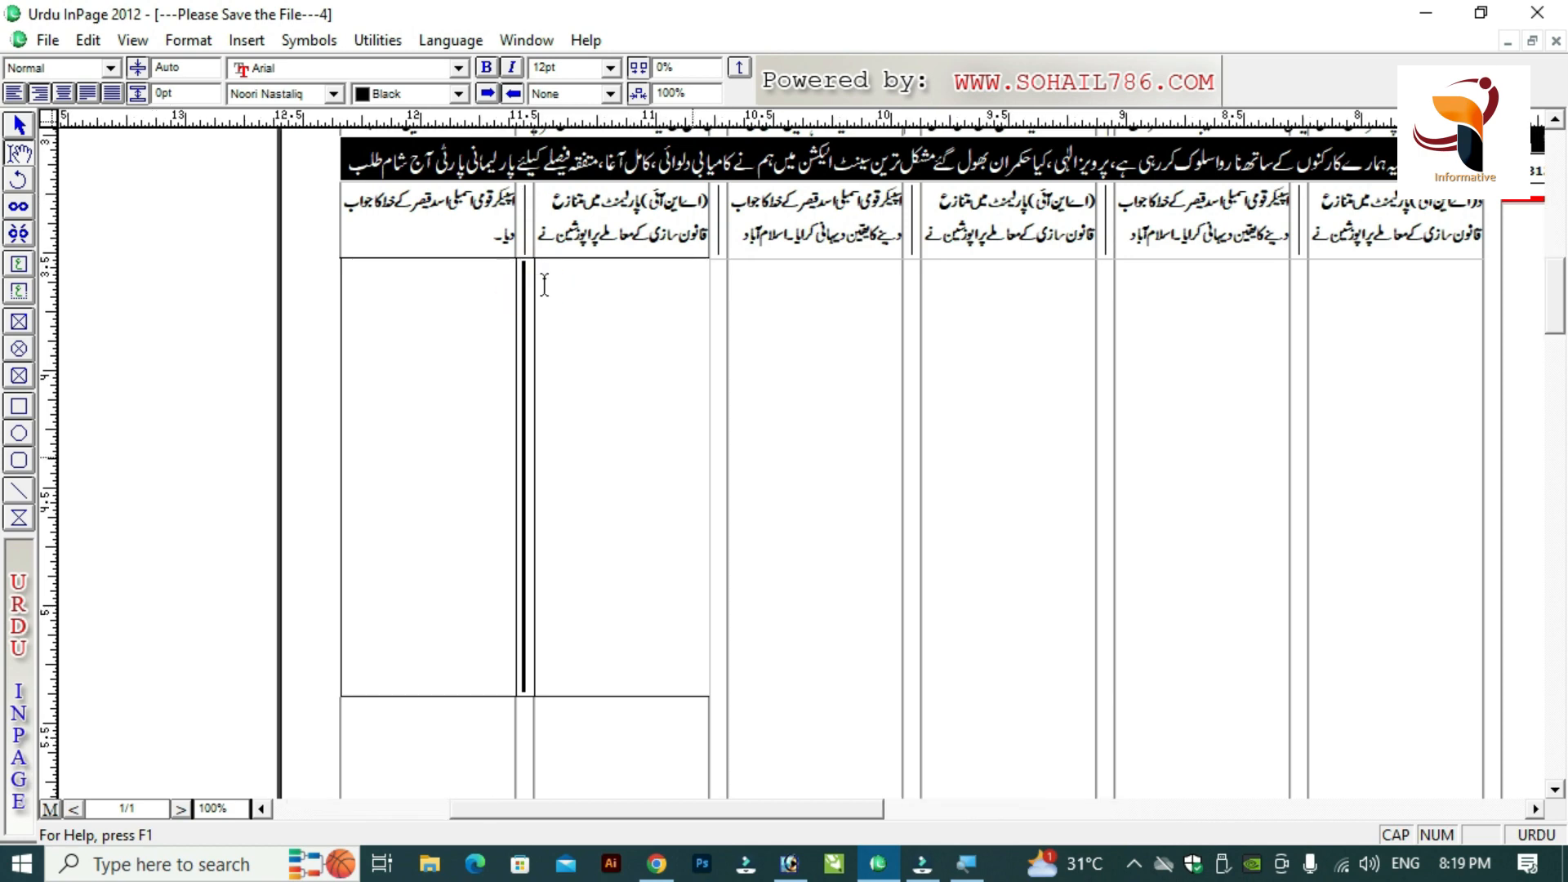
left_click(1555, 120)
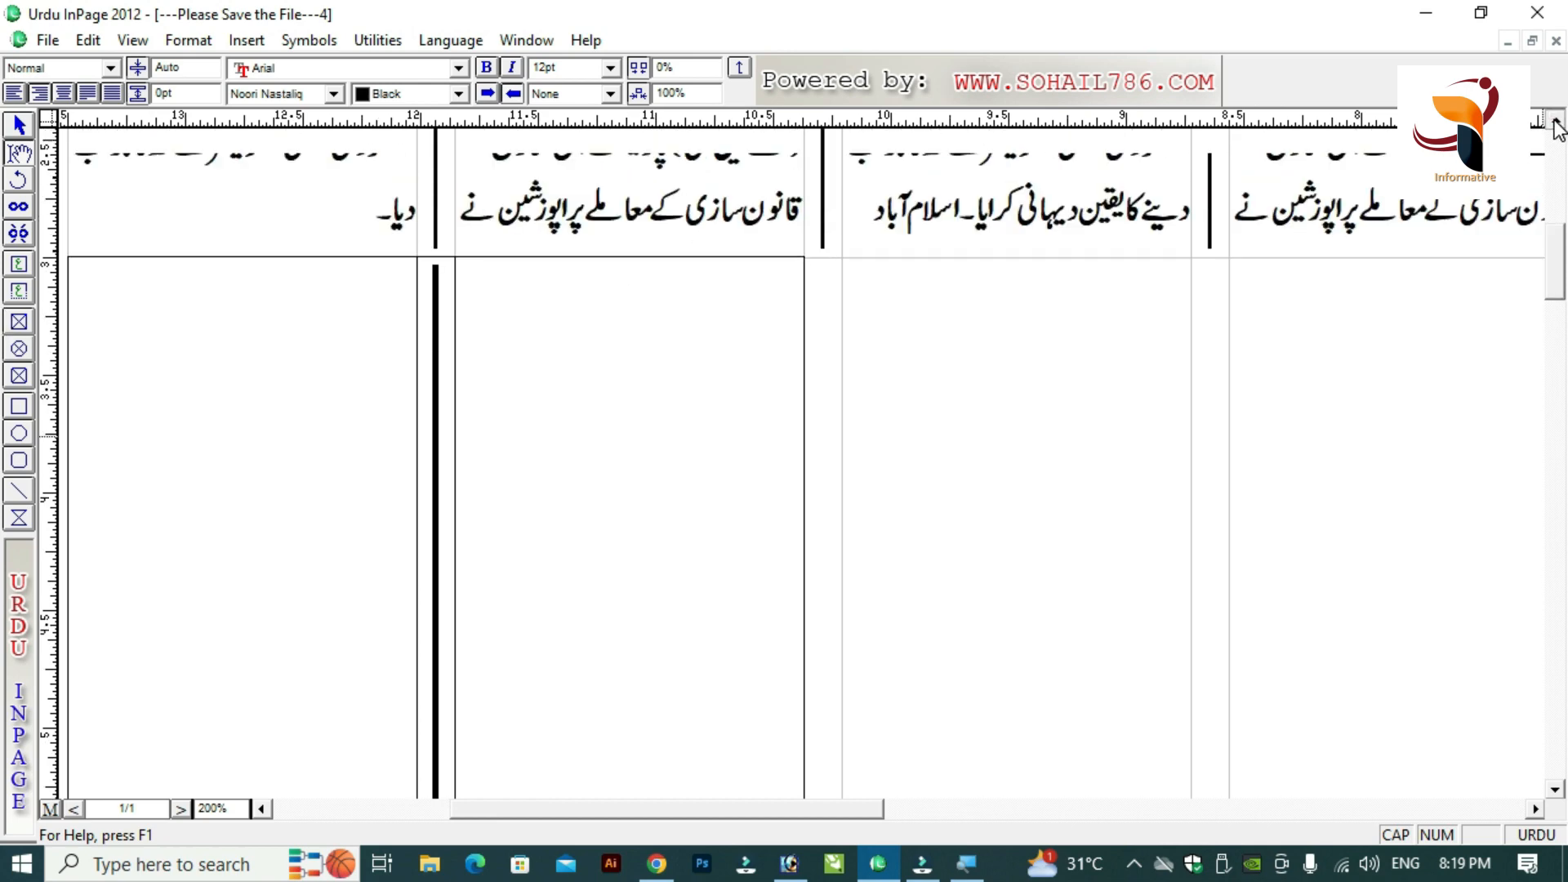
left_click(19, 125)
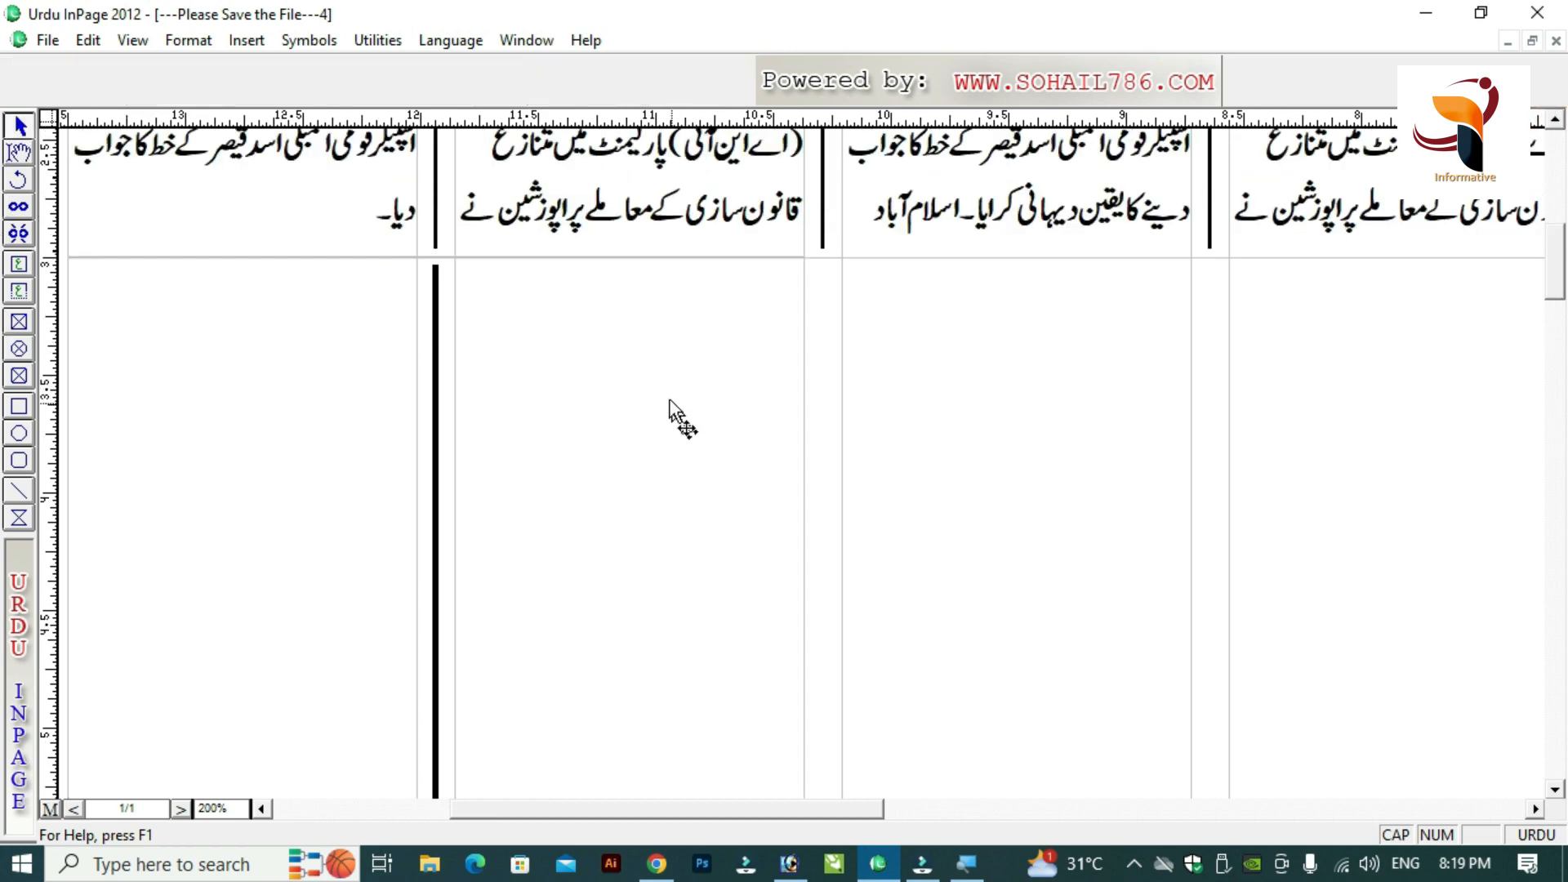
double_click(583, 347)
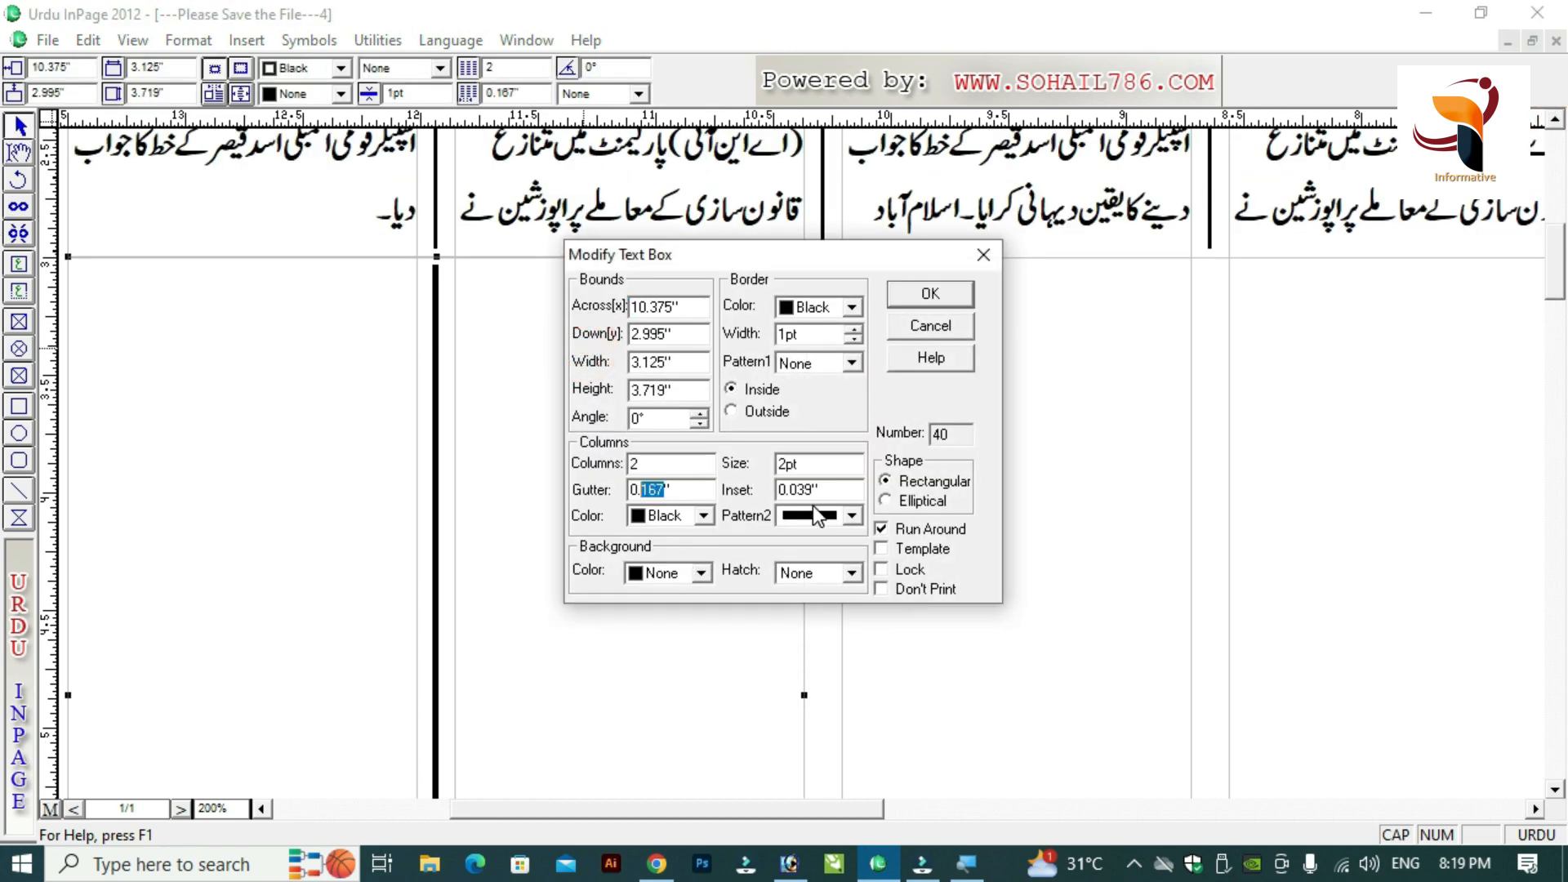
type("0.5")
key("Return")
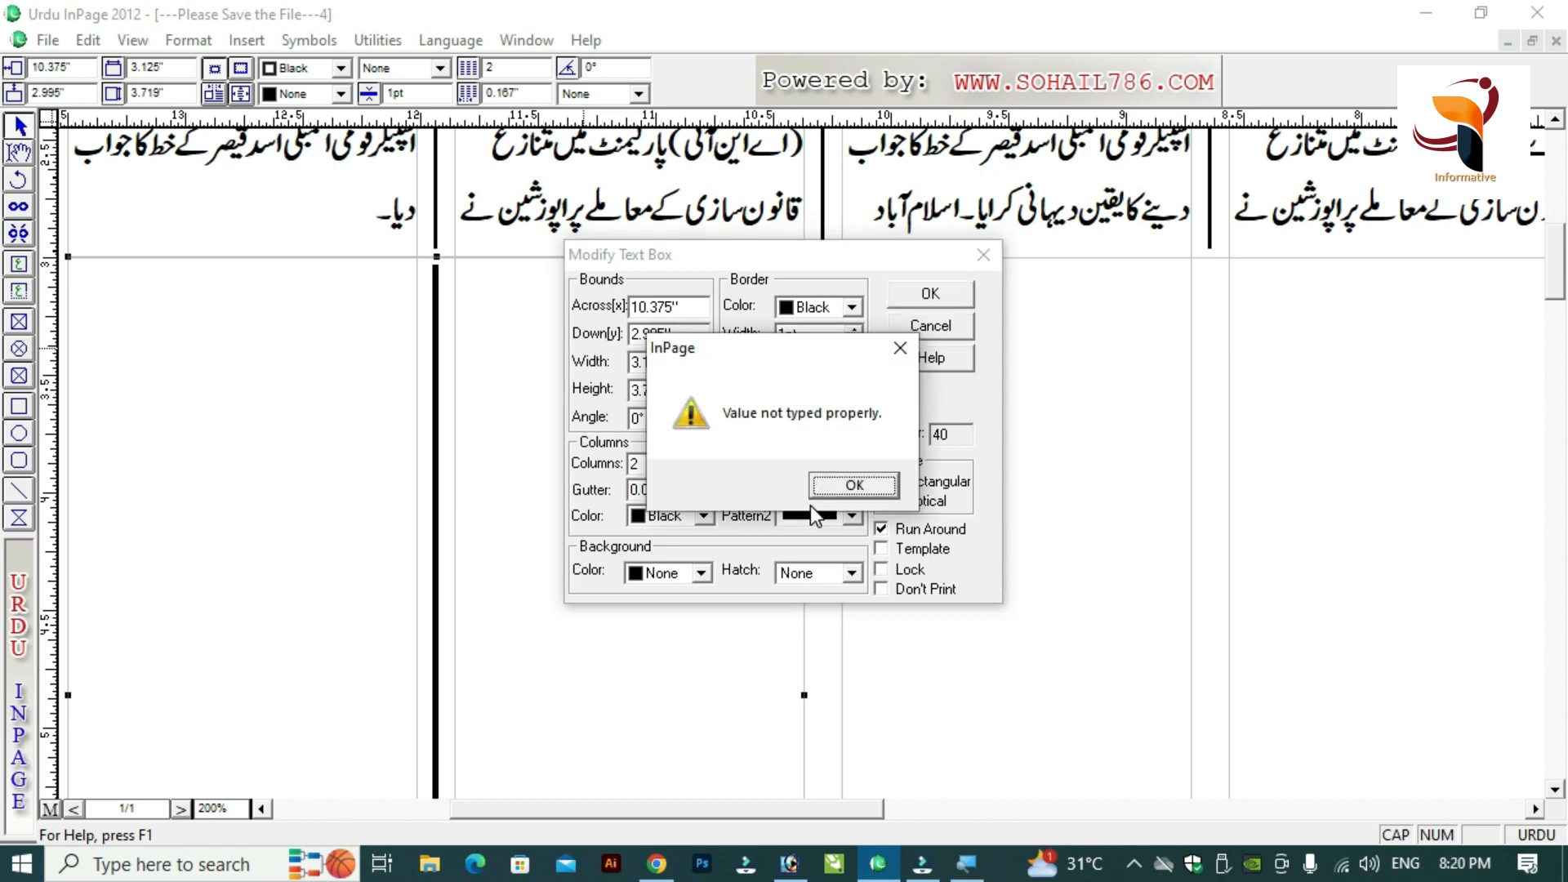
left_click(815, 491)
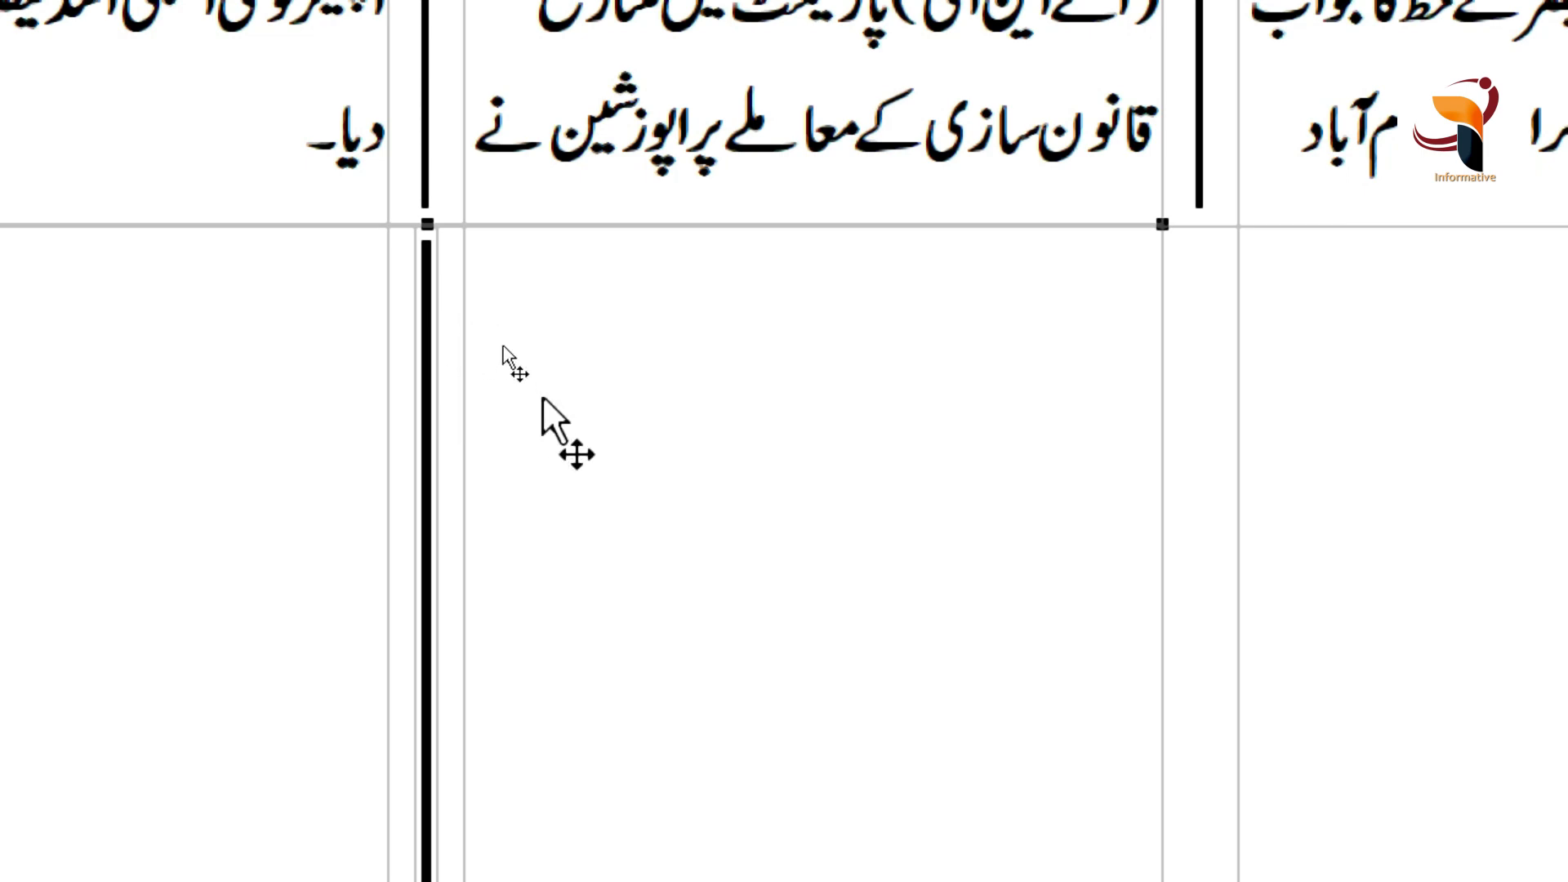
Set the gutter of the two-column text box to 0.1 inches.
double_click(532, 345)
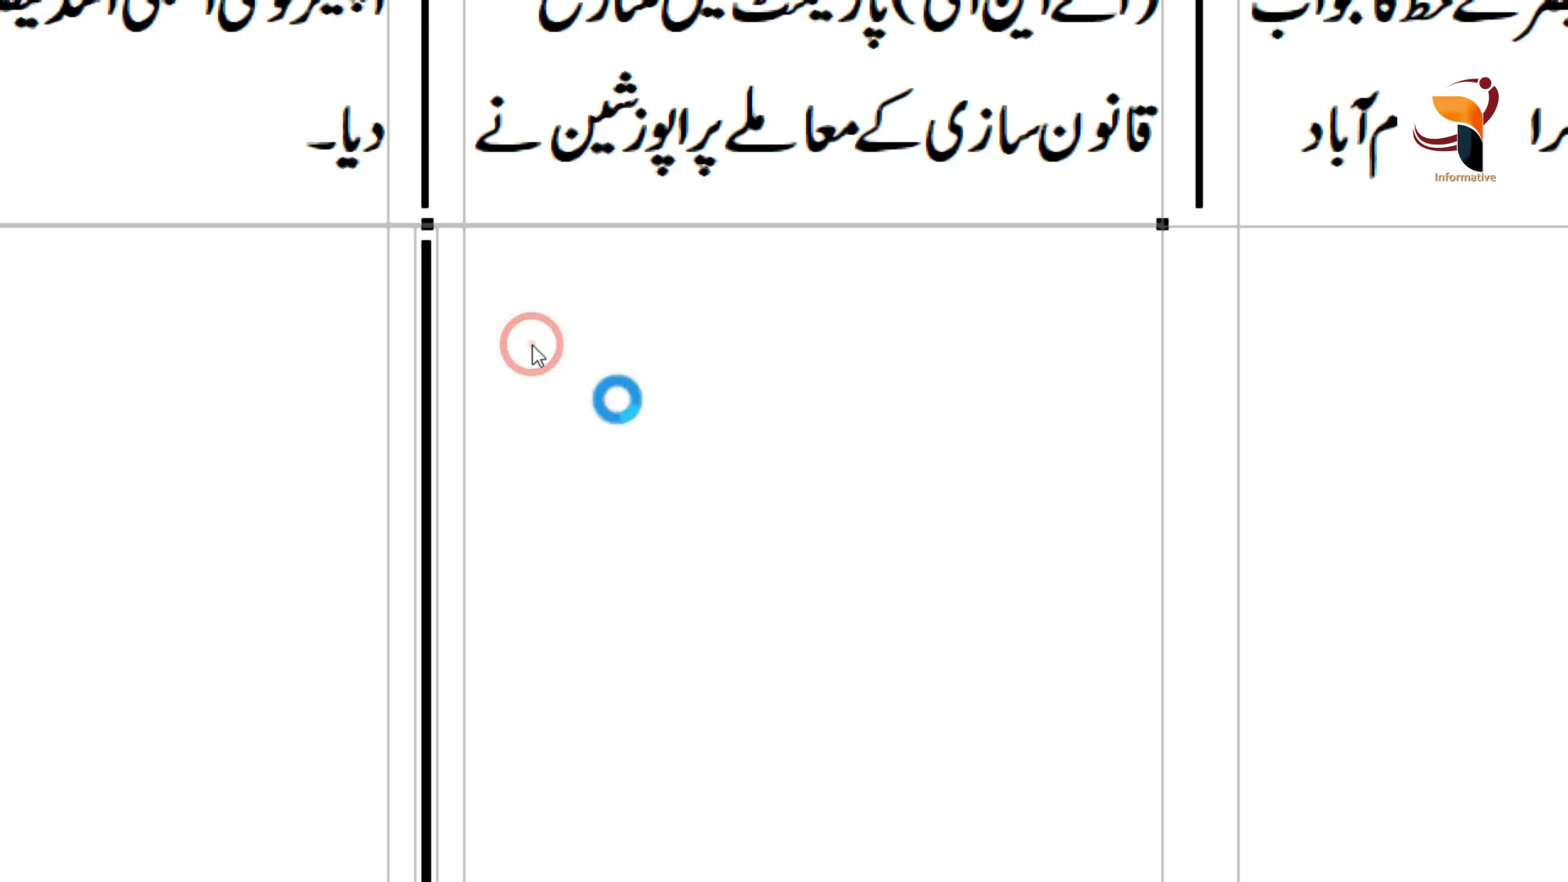
left_click(858, 685)
key("shift+Left")
key("shift+Left")
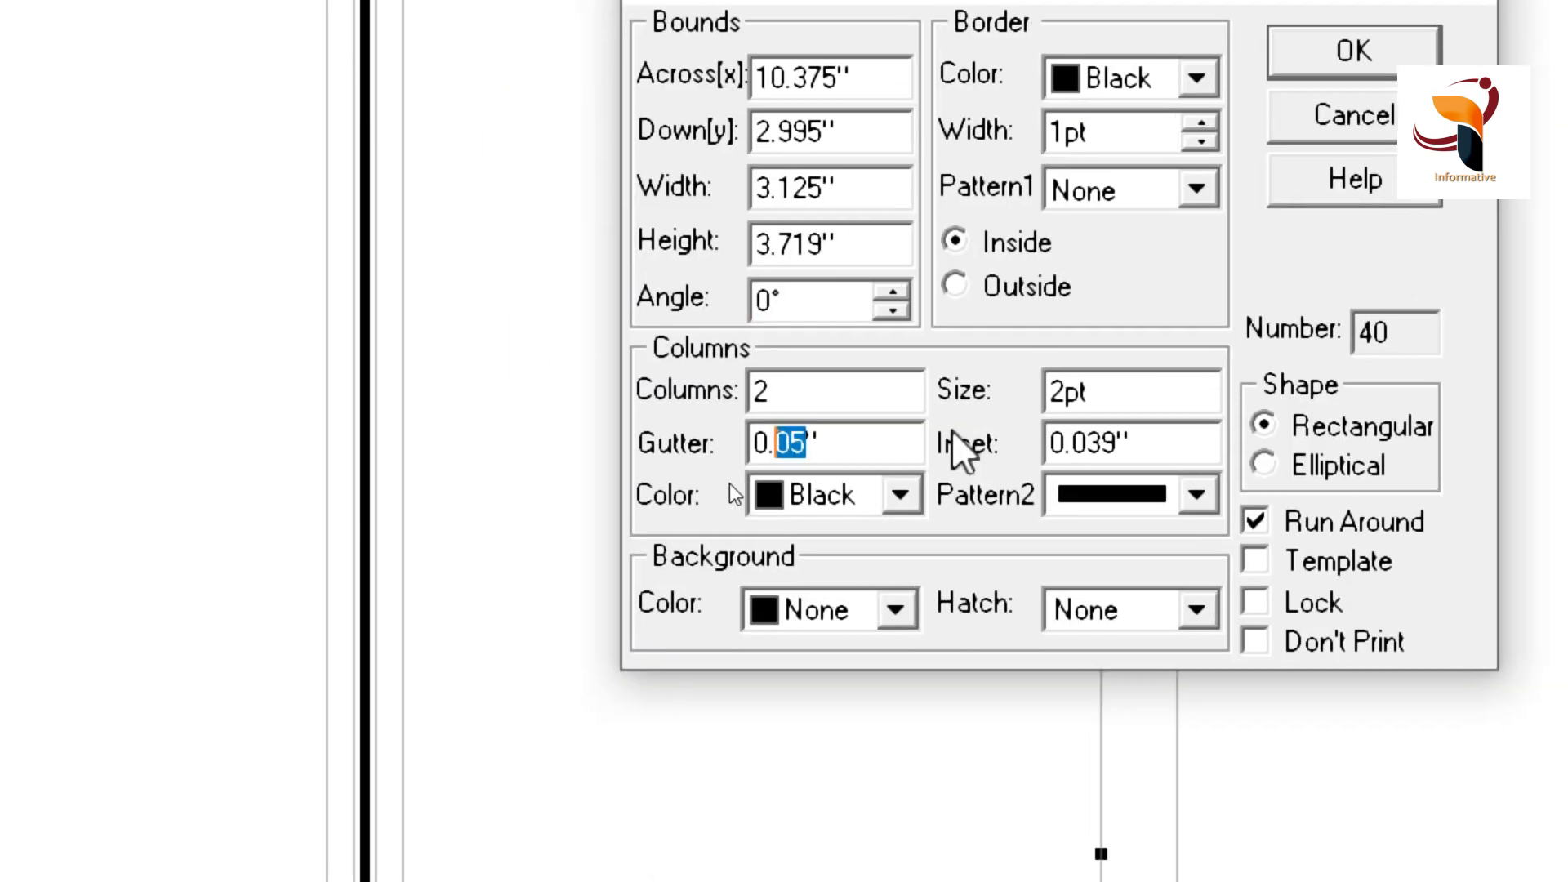
type("1")
key("Return")
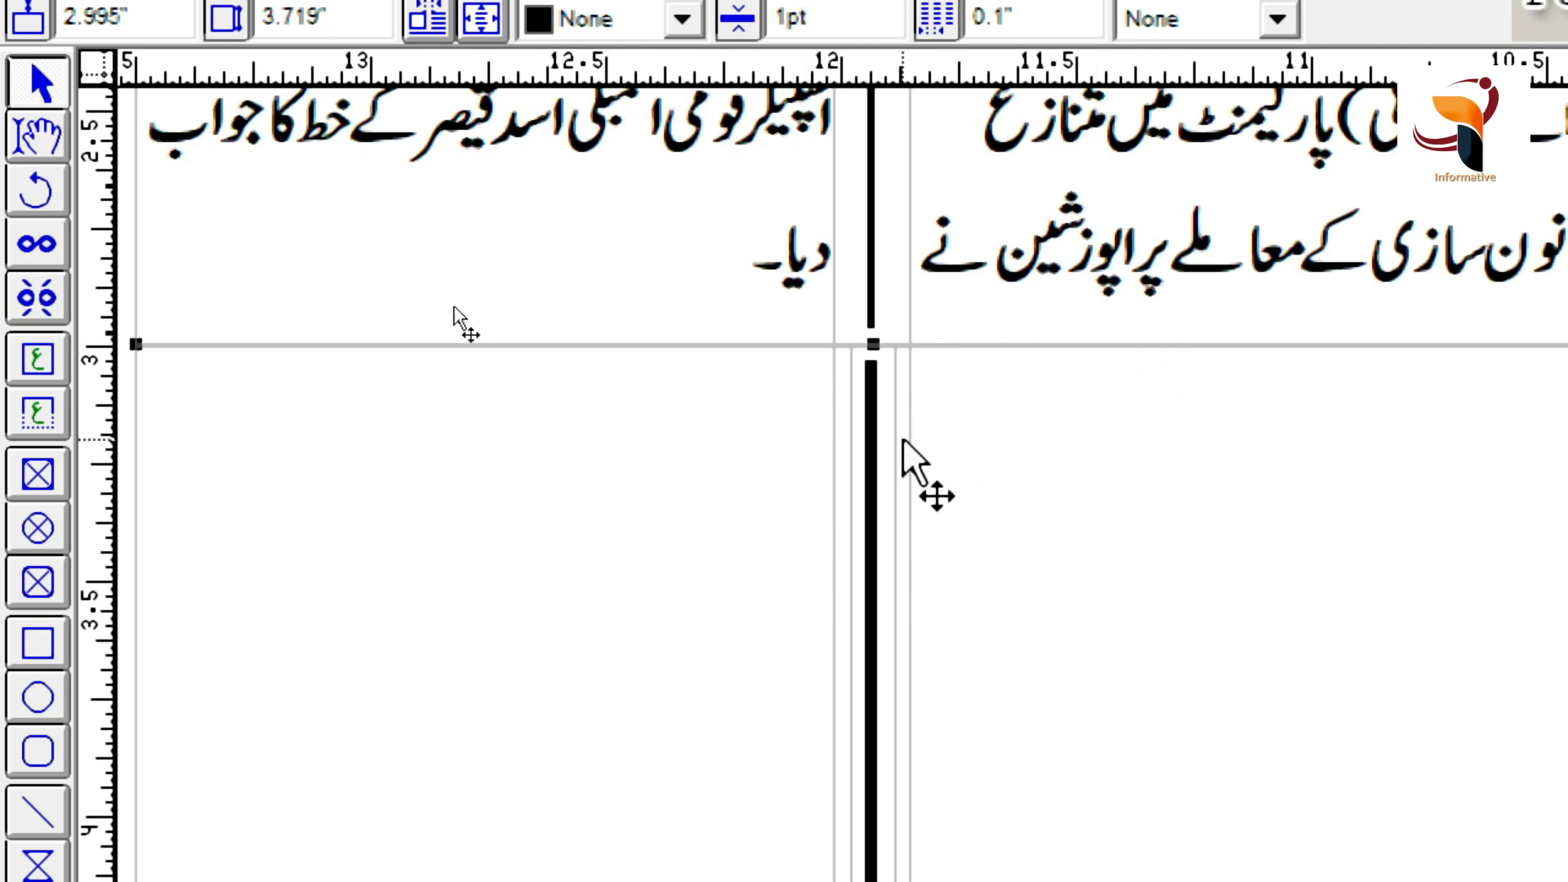
left_click(1035, 542)
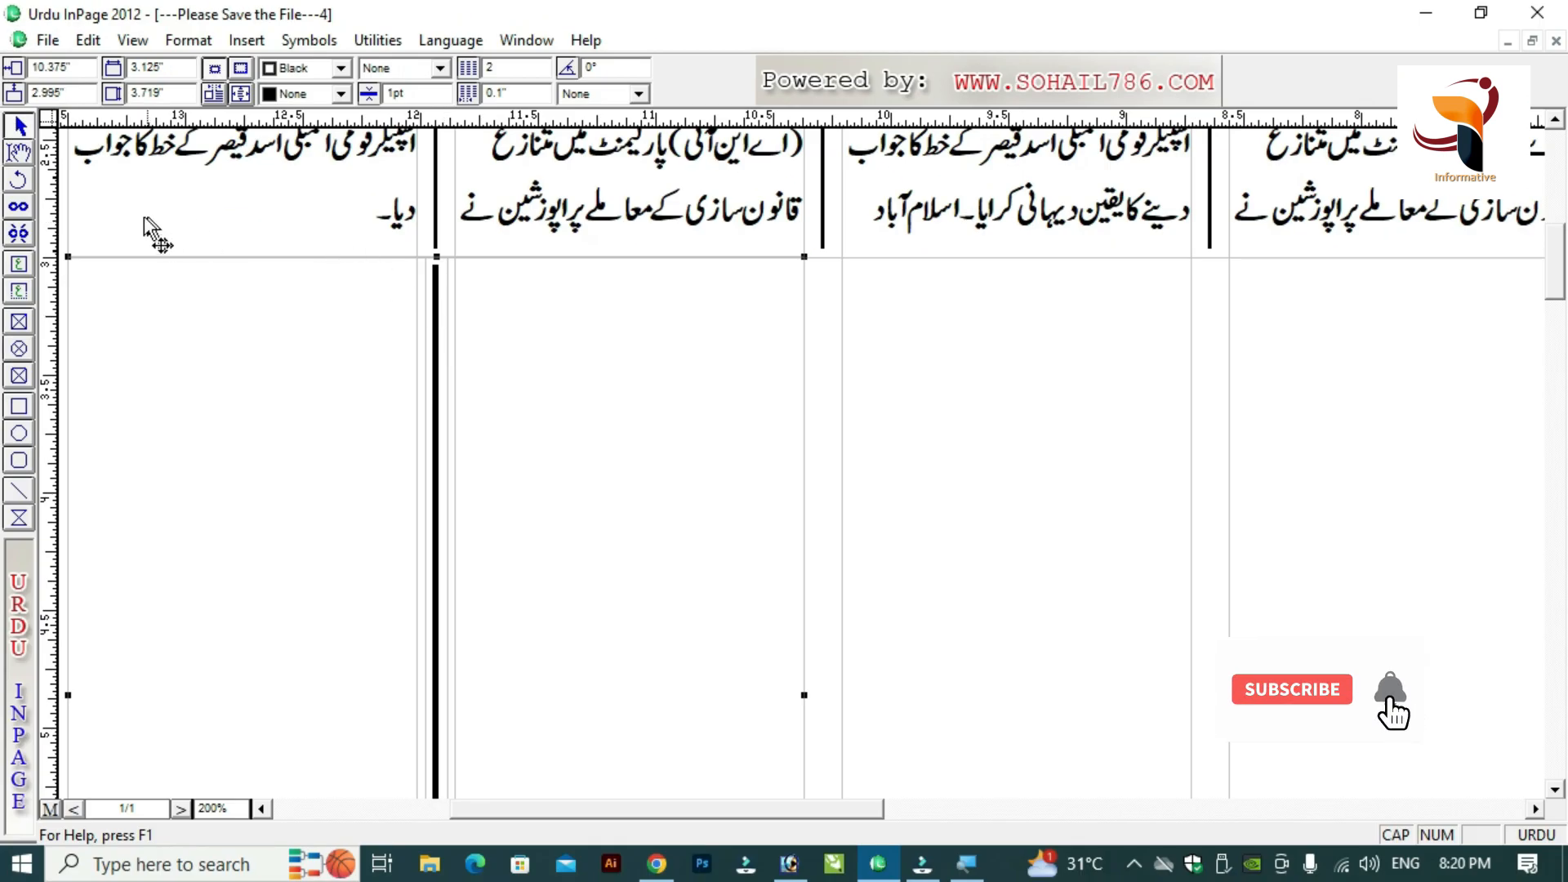
Draw a title text box about 3.2 inches wide and 0.28 inches tall across the upper edge of the two-column box.
left_click(18, 153)
left_click(541, 308)
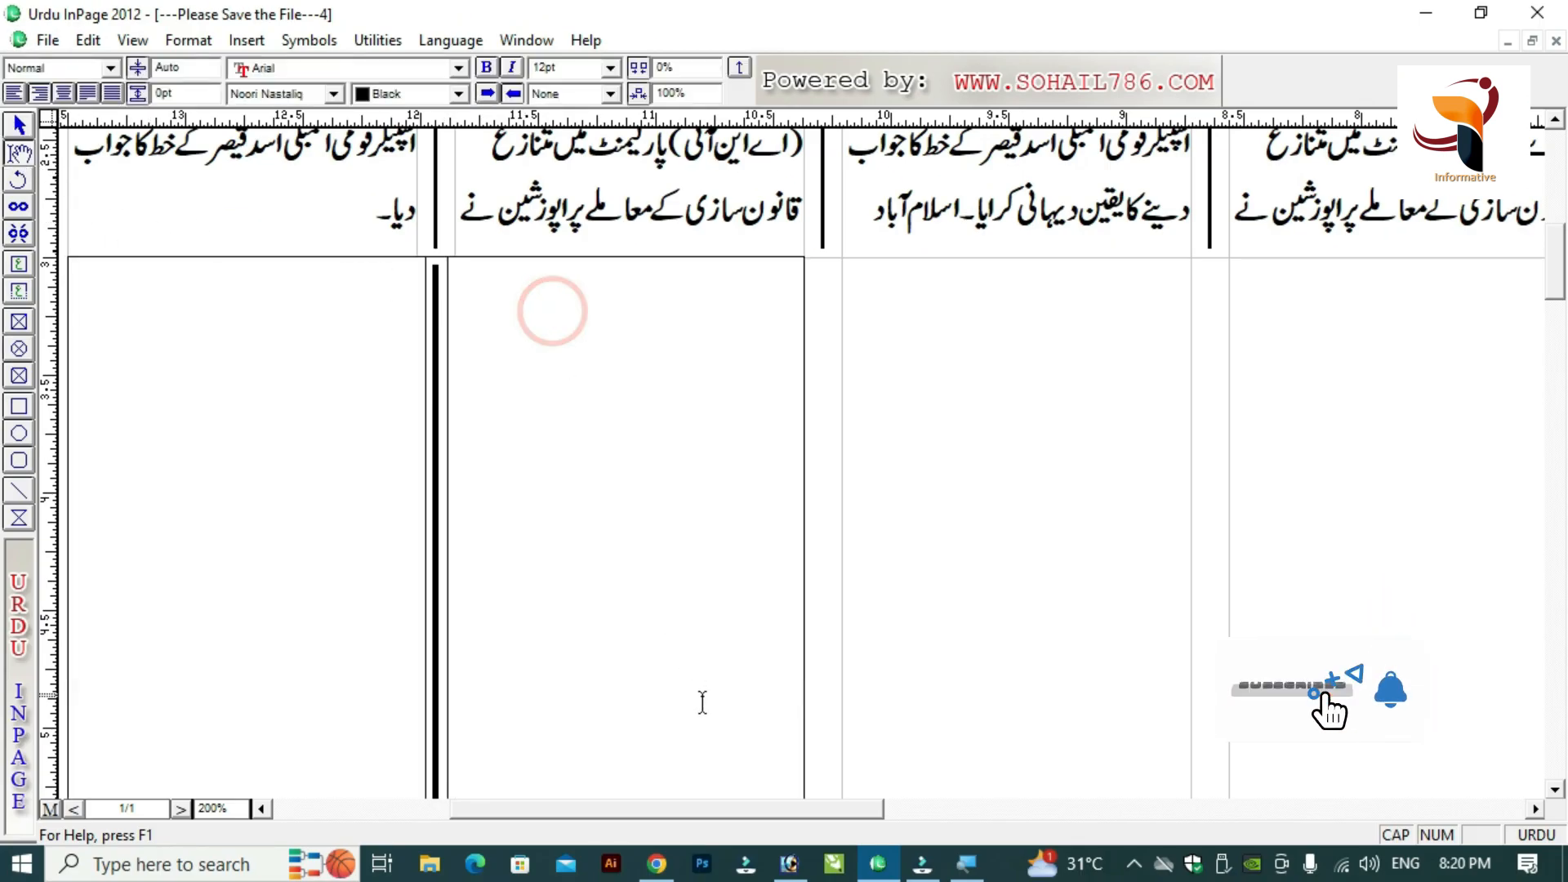
left_click_drag(660, 810, 601, 809)
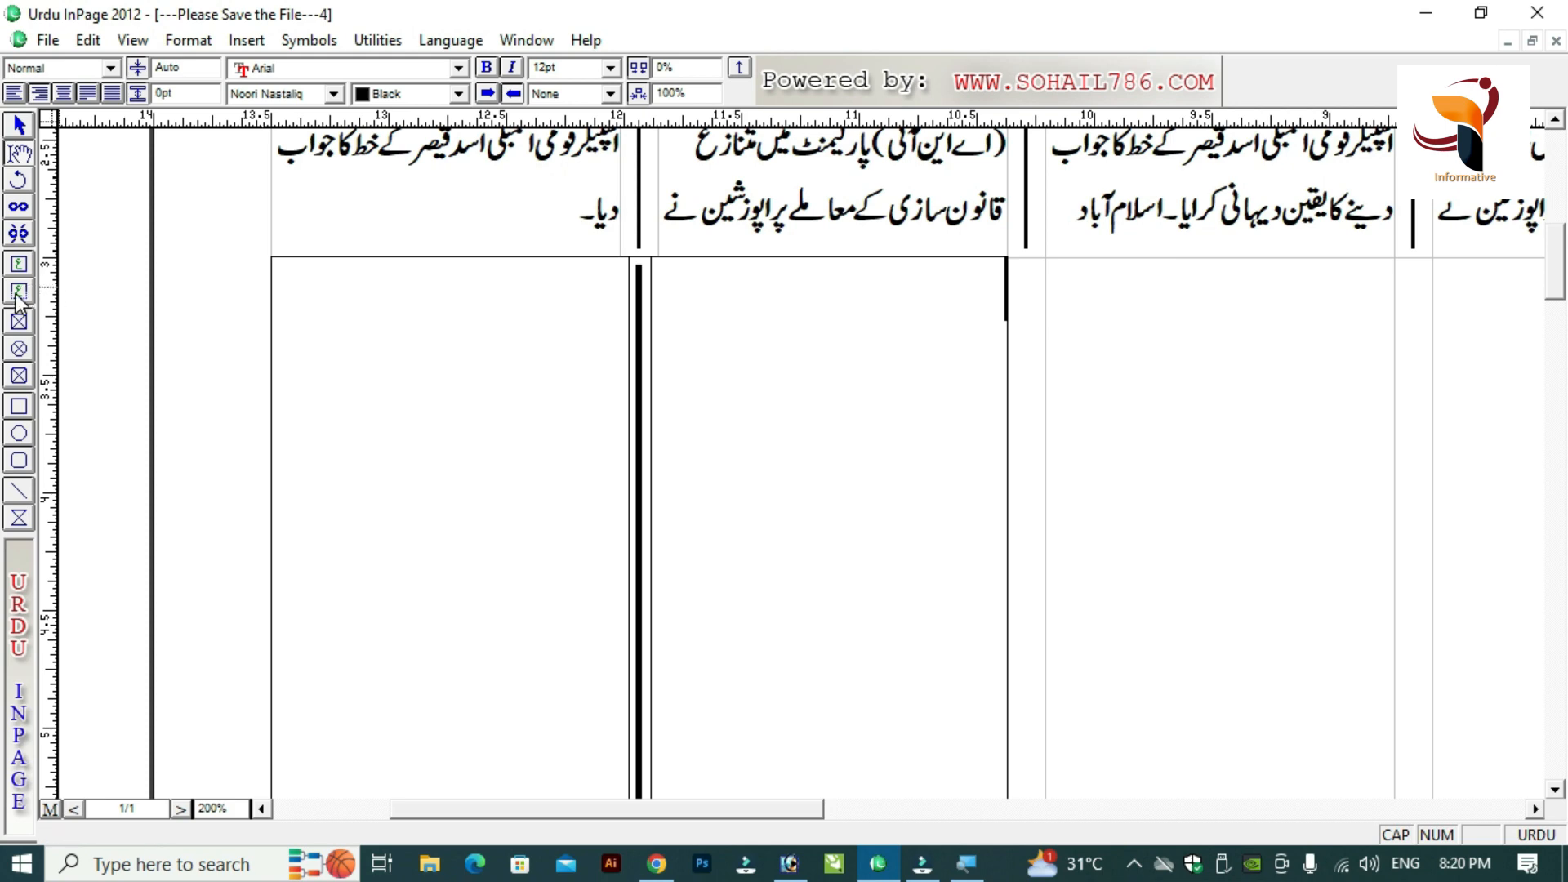
left_click(18, 292)
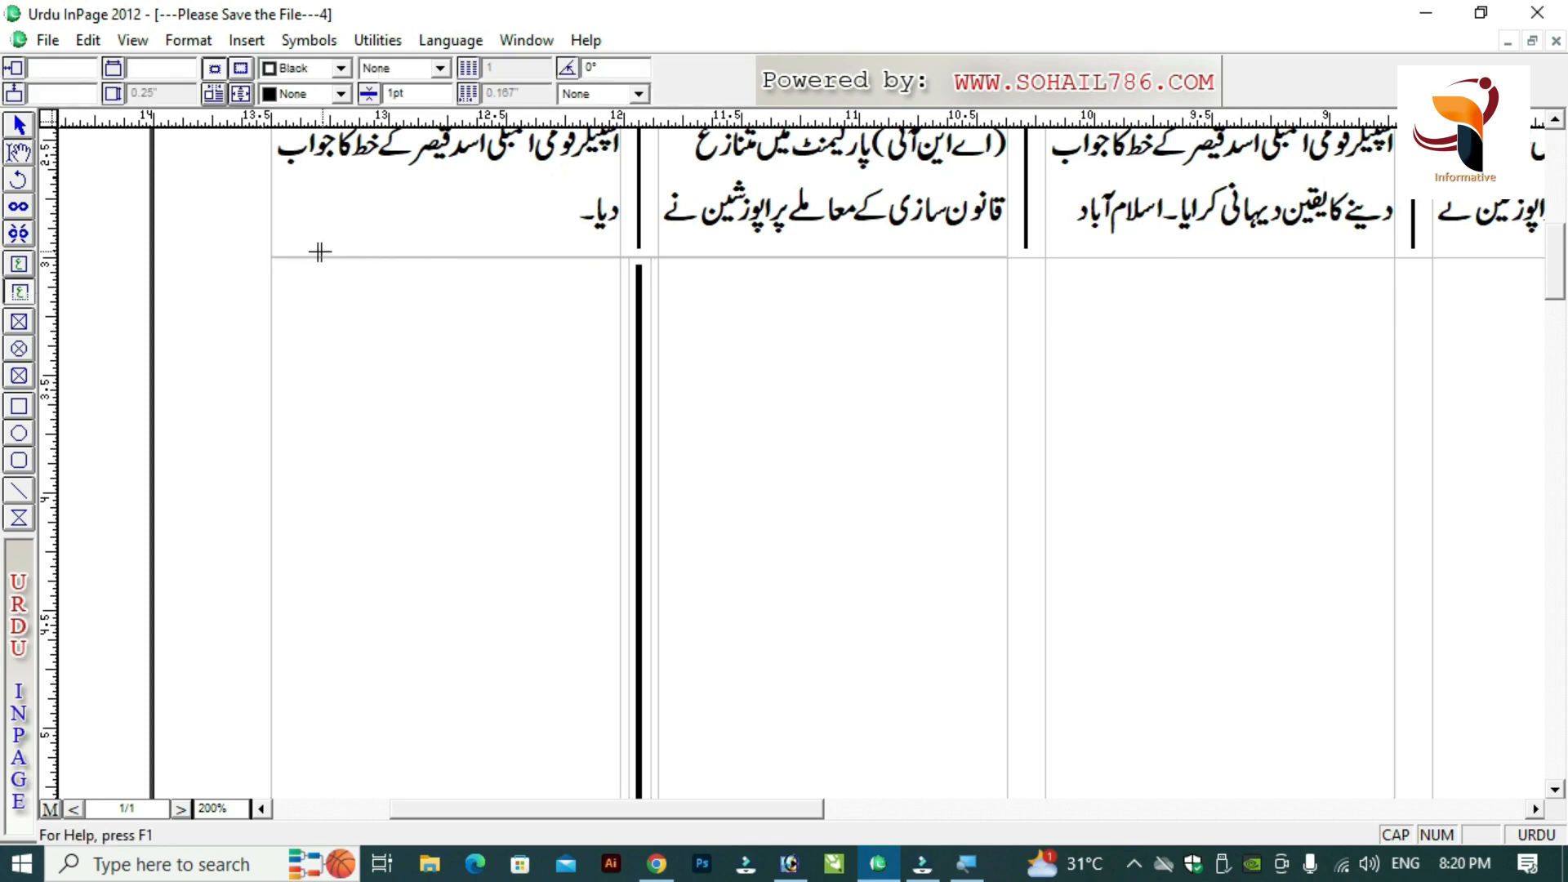
left_click(268, 254)
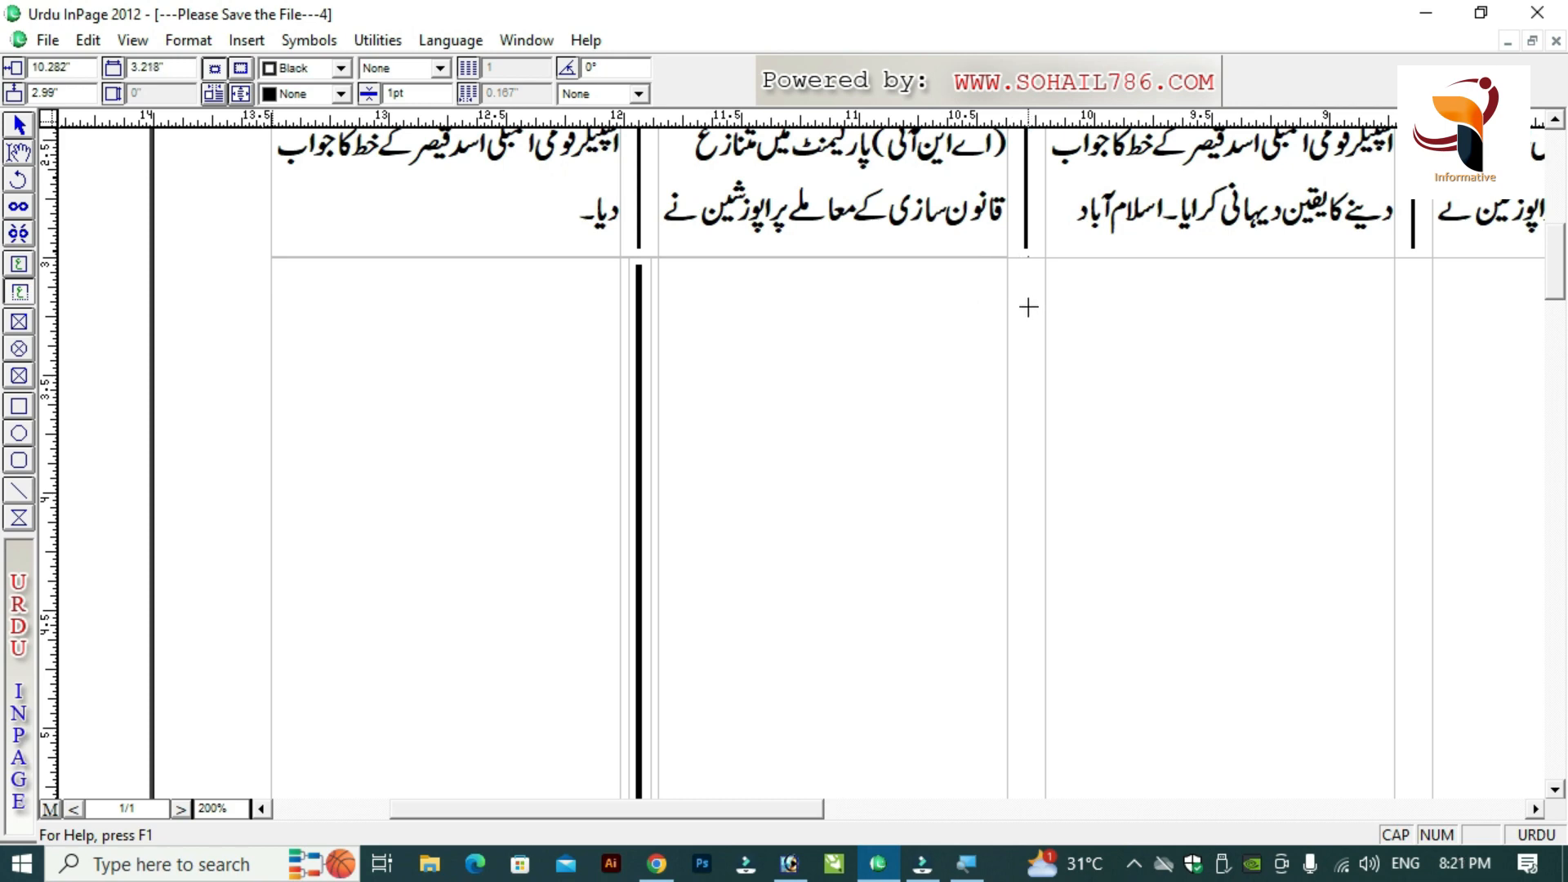
left_click_drag(1029, 307, 1025, 321)
Fill the title text box with a Gray background.
left_click(18, 125)
left_click(400, 257)
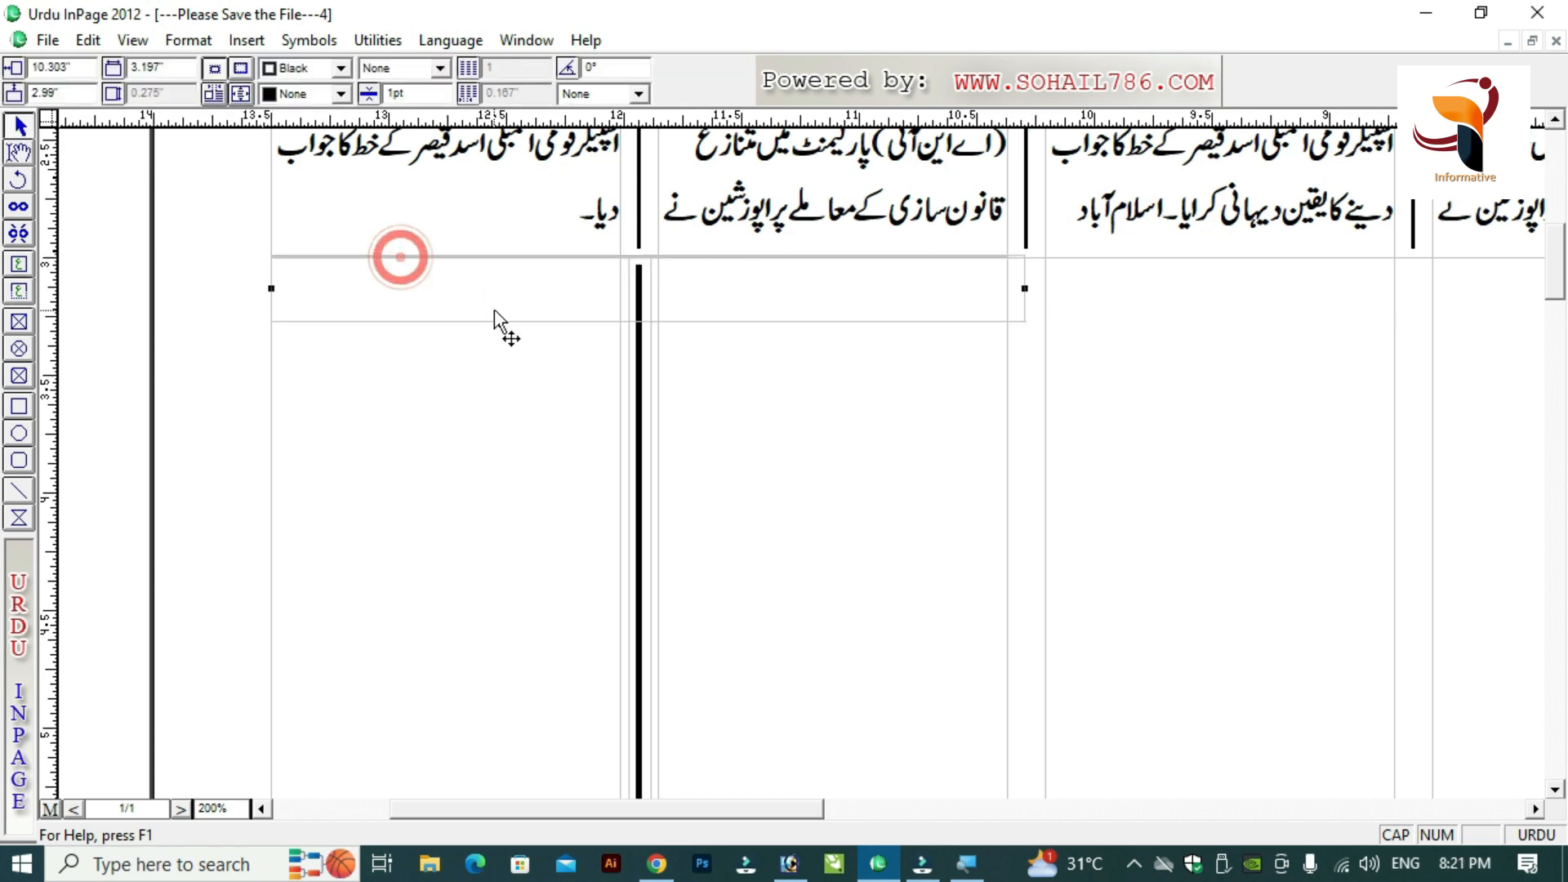
left_click(340, 93)
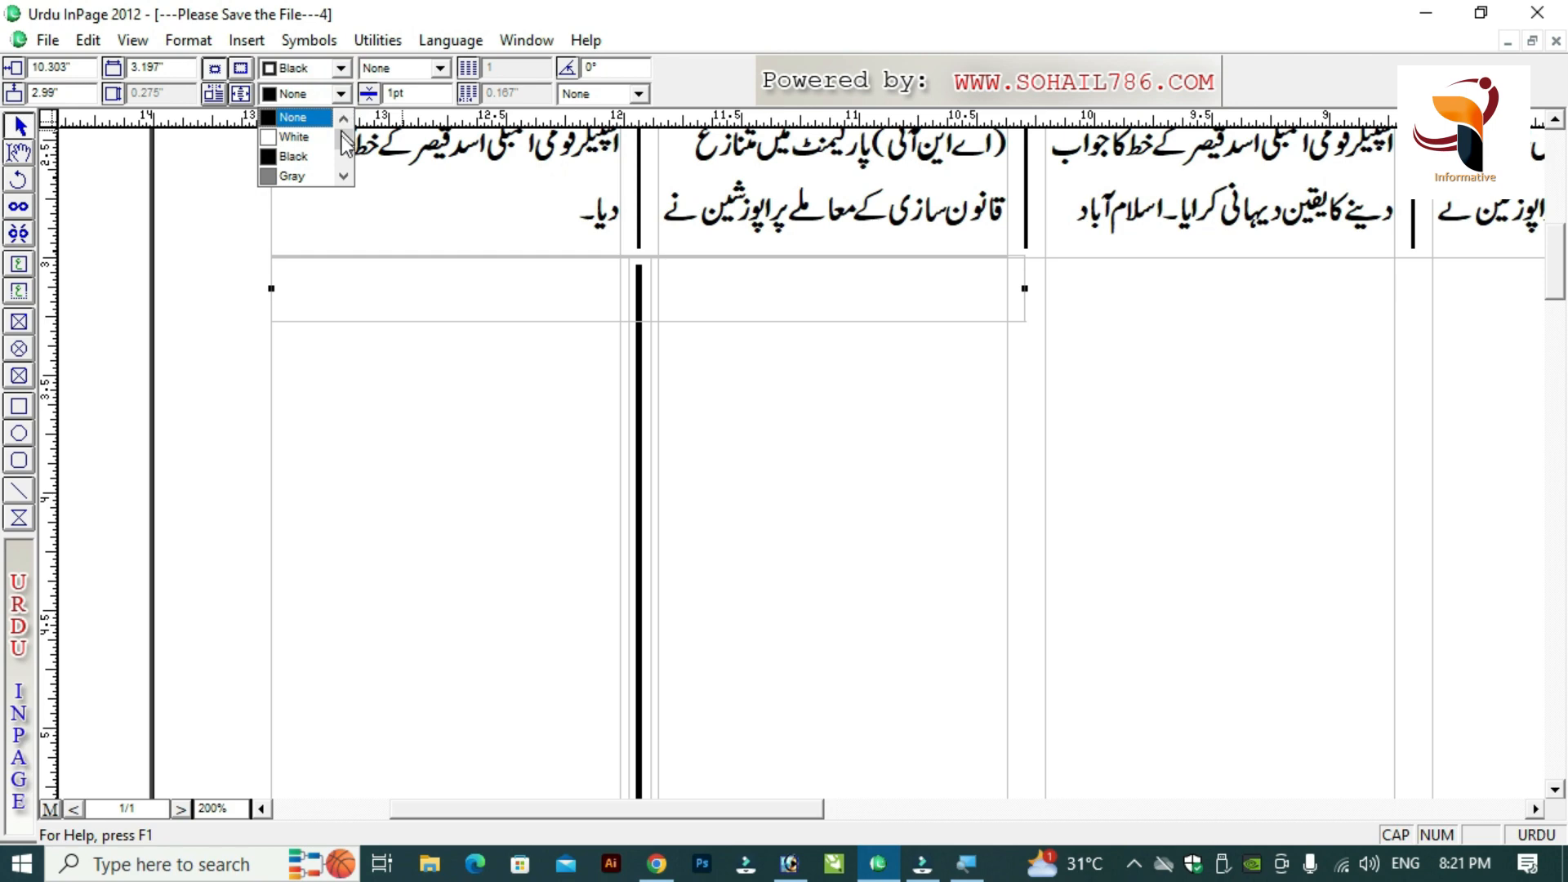
left_click(308, 116)
mouse_move(342, 135)
left_mouse_down()
mouse_move(343, 152)
mouse_move(344, 123)
left_mouse_up()
left_click(341, 93)
left_click(292, 172)
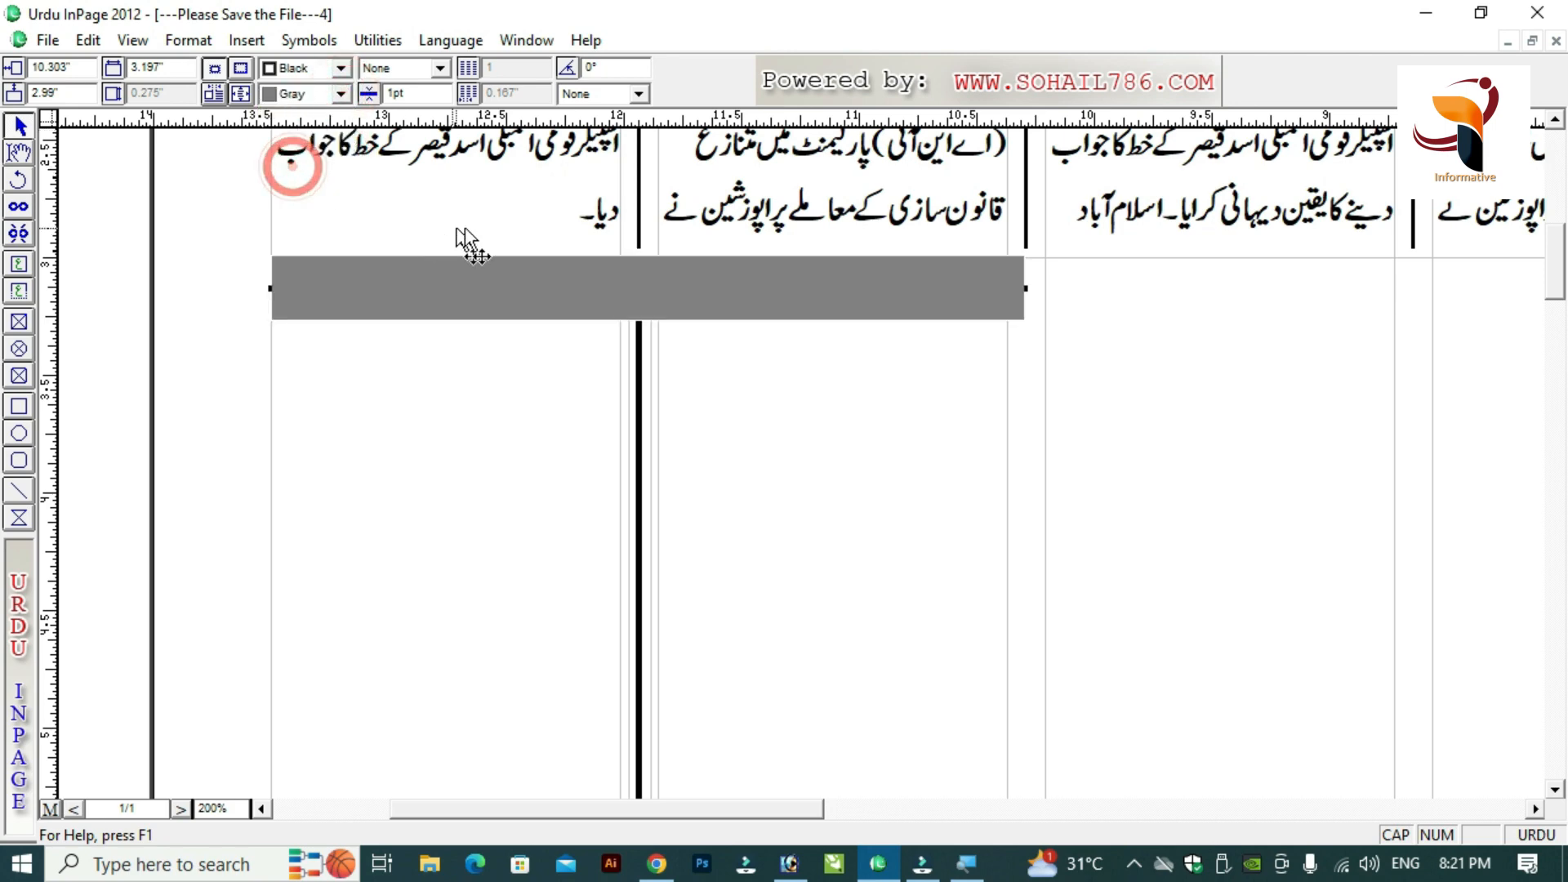
Enter the heading اہم خبریں in white text in the gray title box and centre it.
left_click(19, 154)
left_click(458, 93)
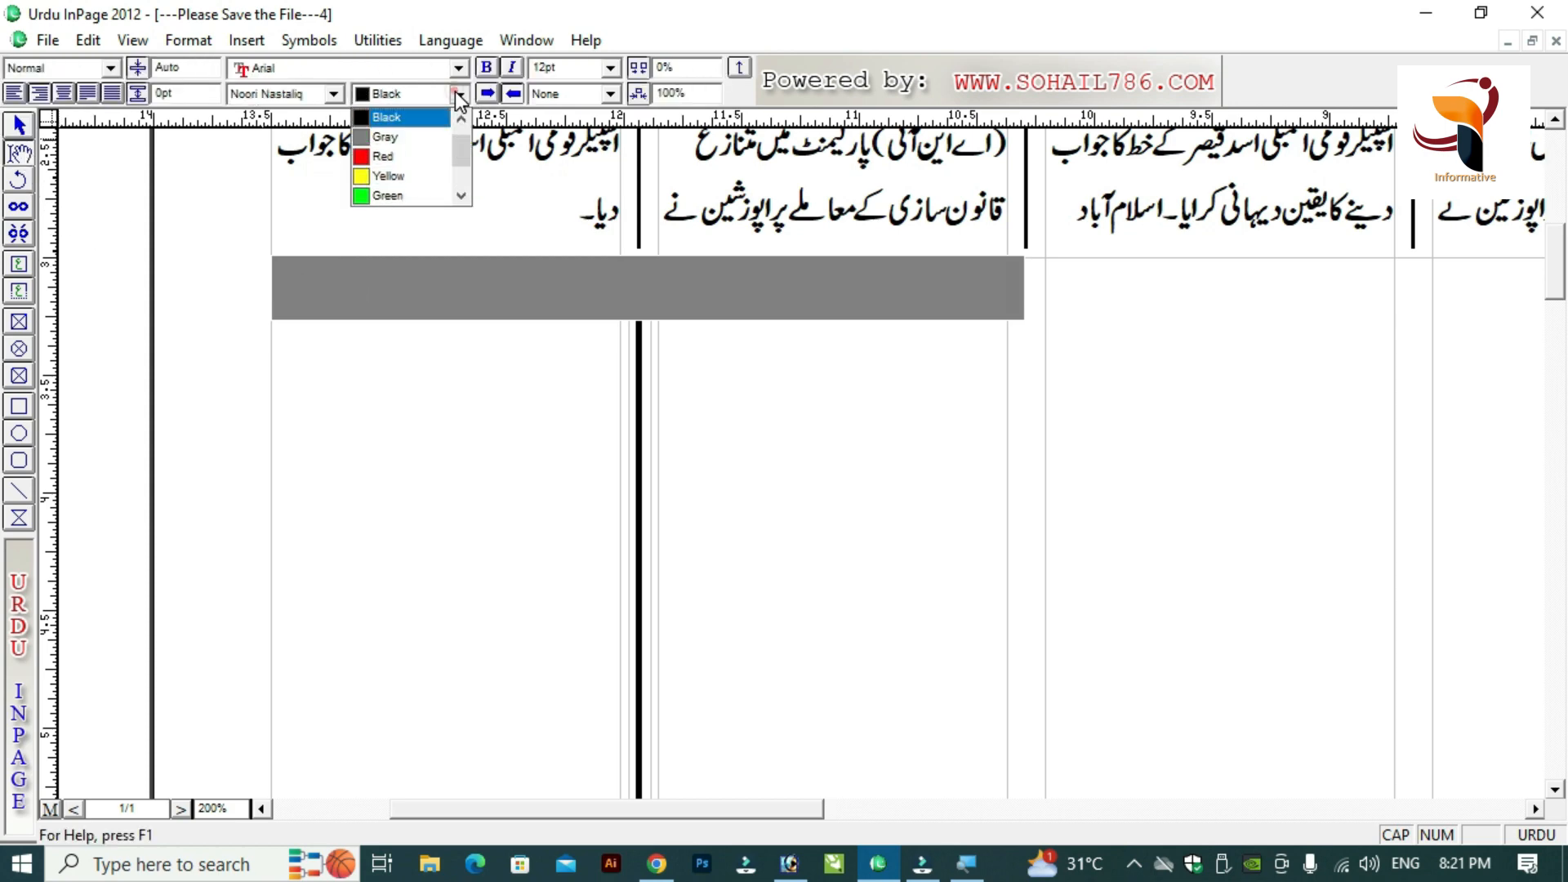
mouse_move(459, 152)
left_mouse_down()
mouse_move(463, 203)
mouse_move(462, 136)
left_mouse_up()
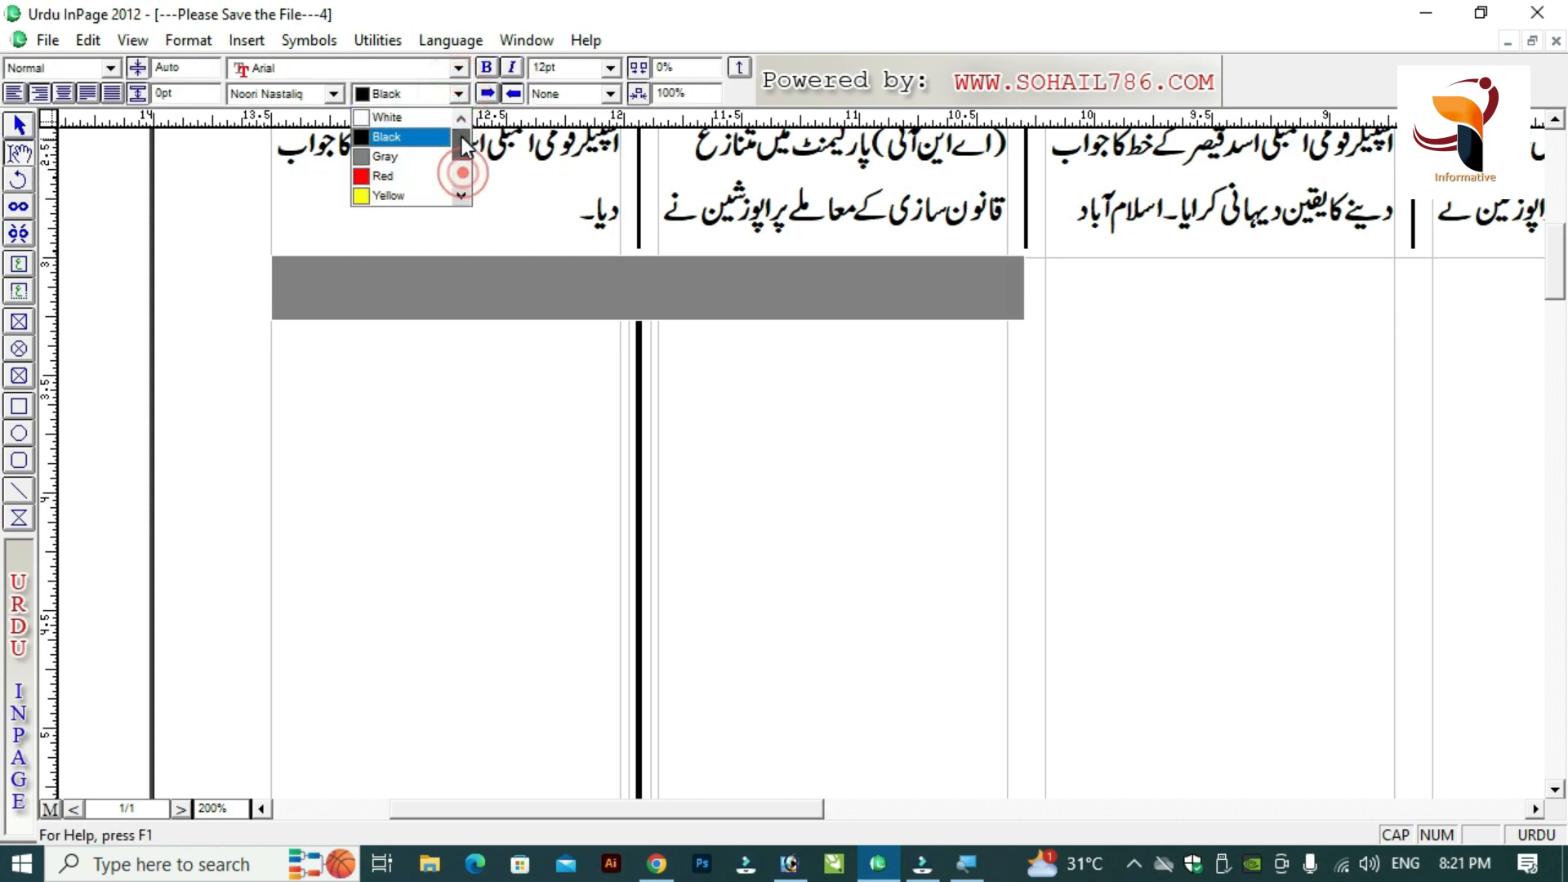
left_click(406, 121)
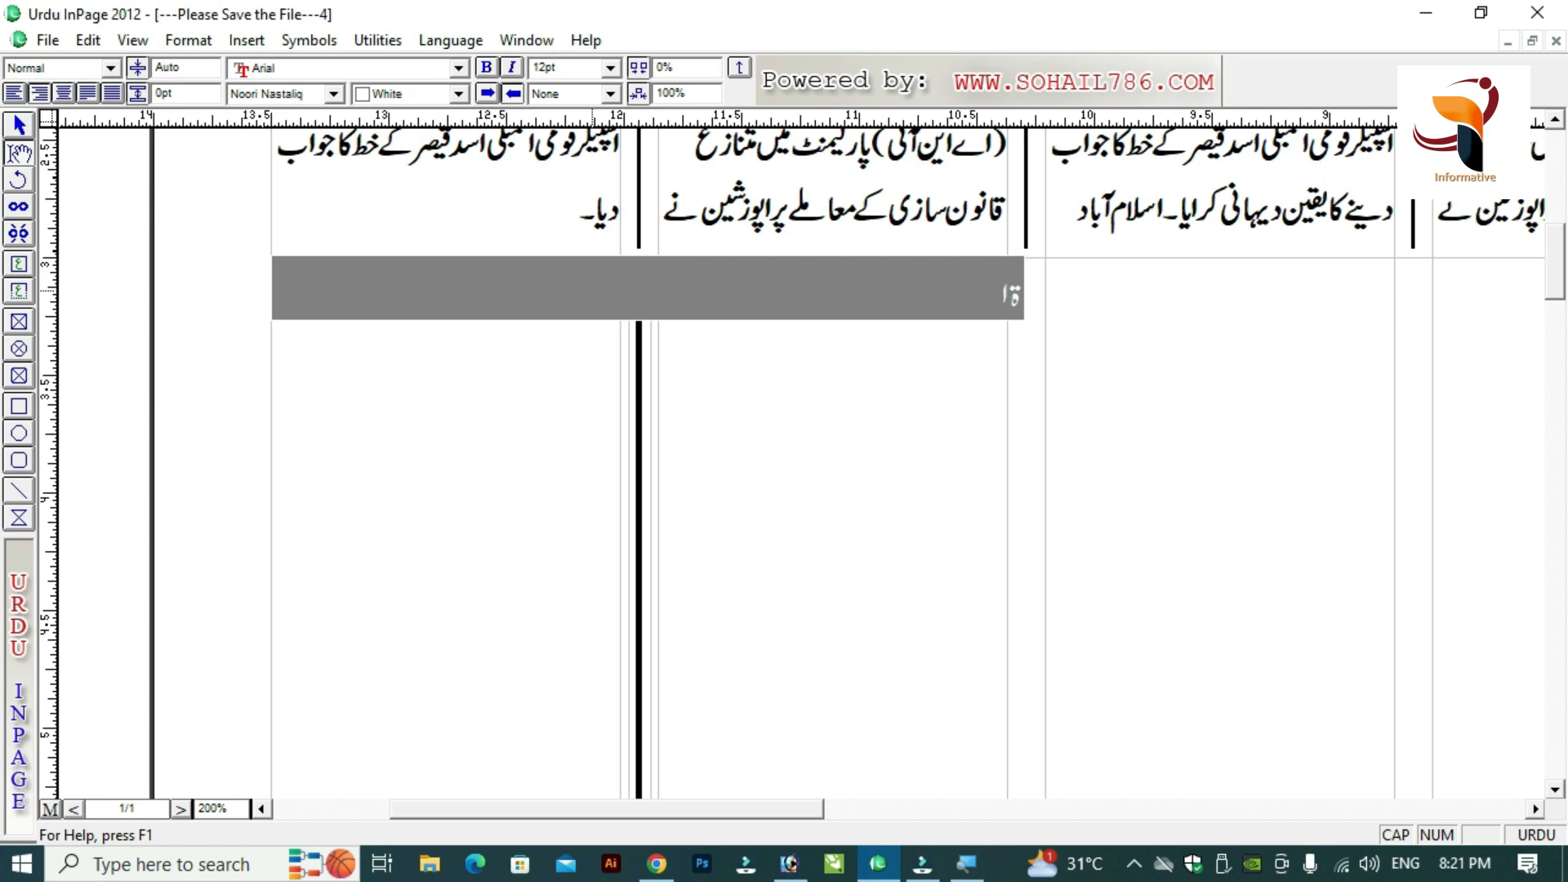
key("Caps_Lock")
type("اہم خبریں")
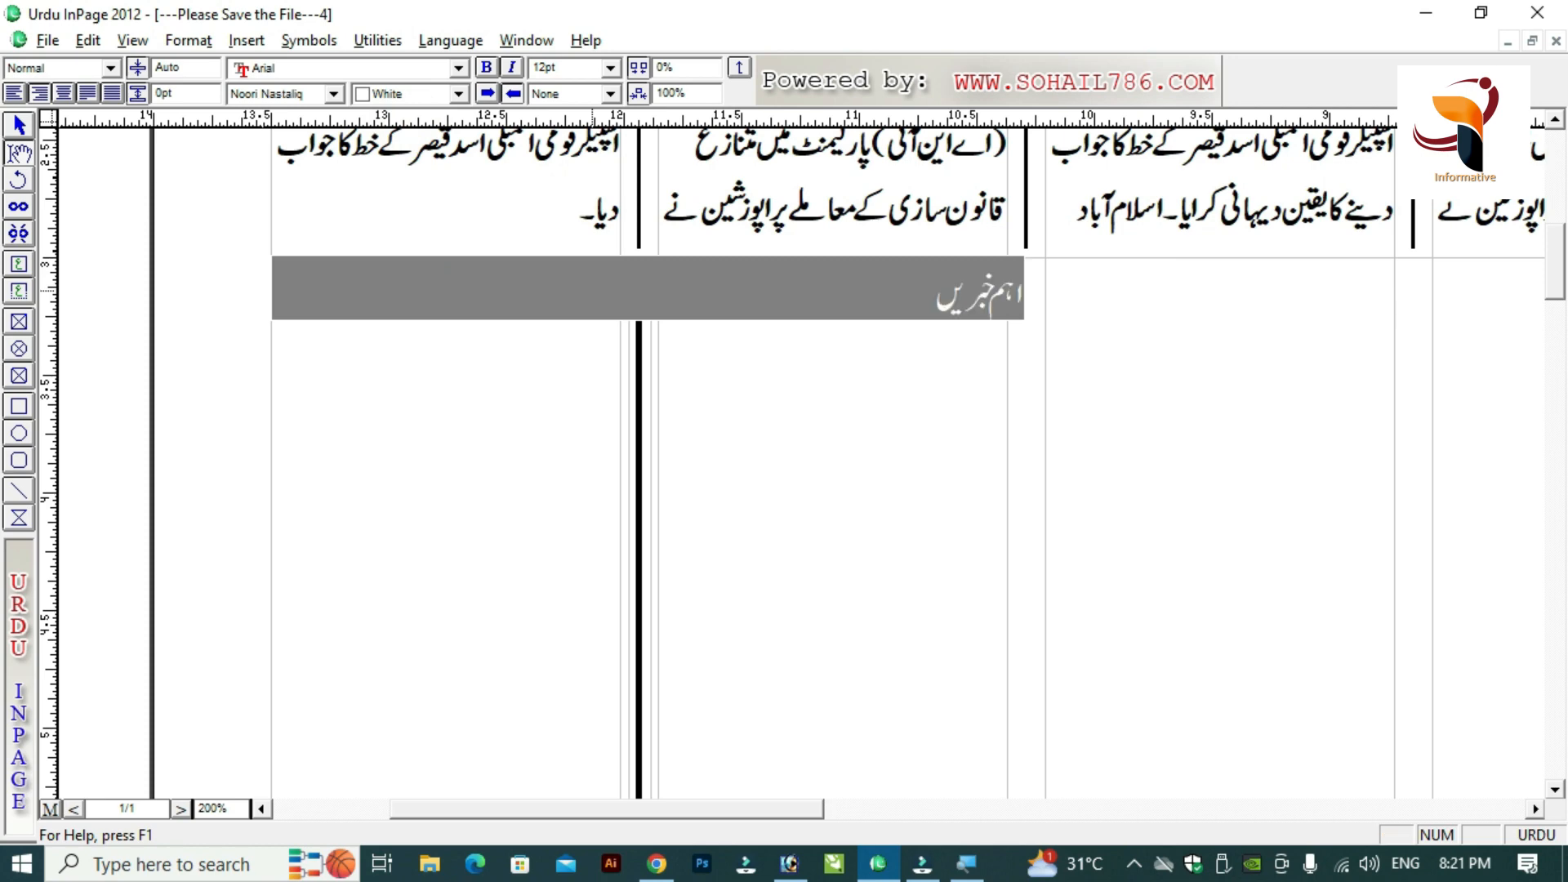
key("ctrl+shift+c")
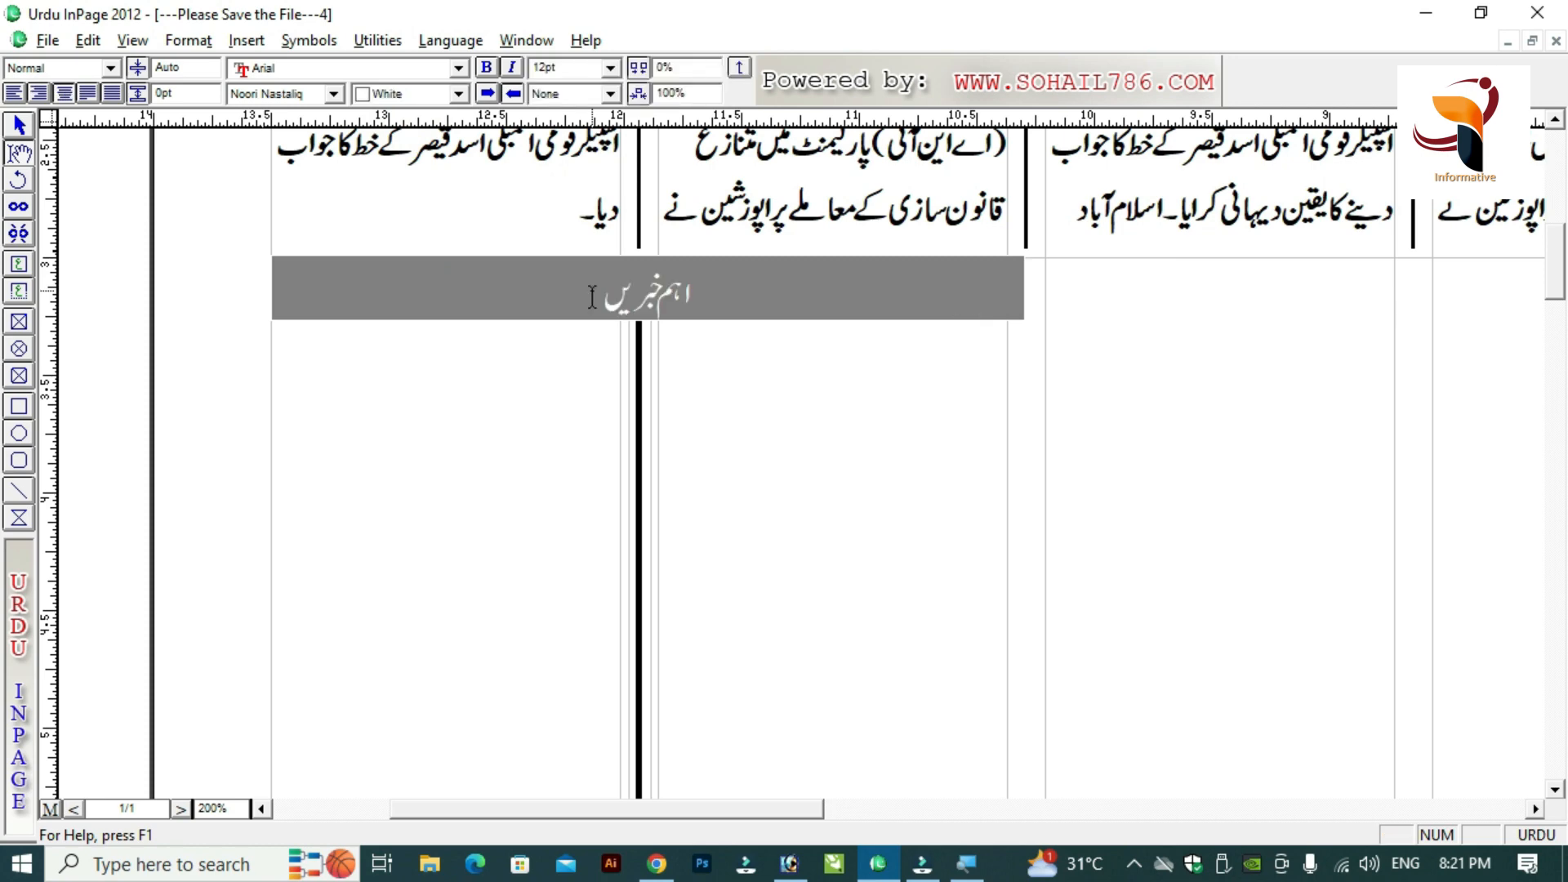
Format the اہم خبریں heading in the Aasaar Contour font at 24 pt.
key("ctrl+a")
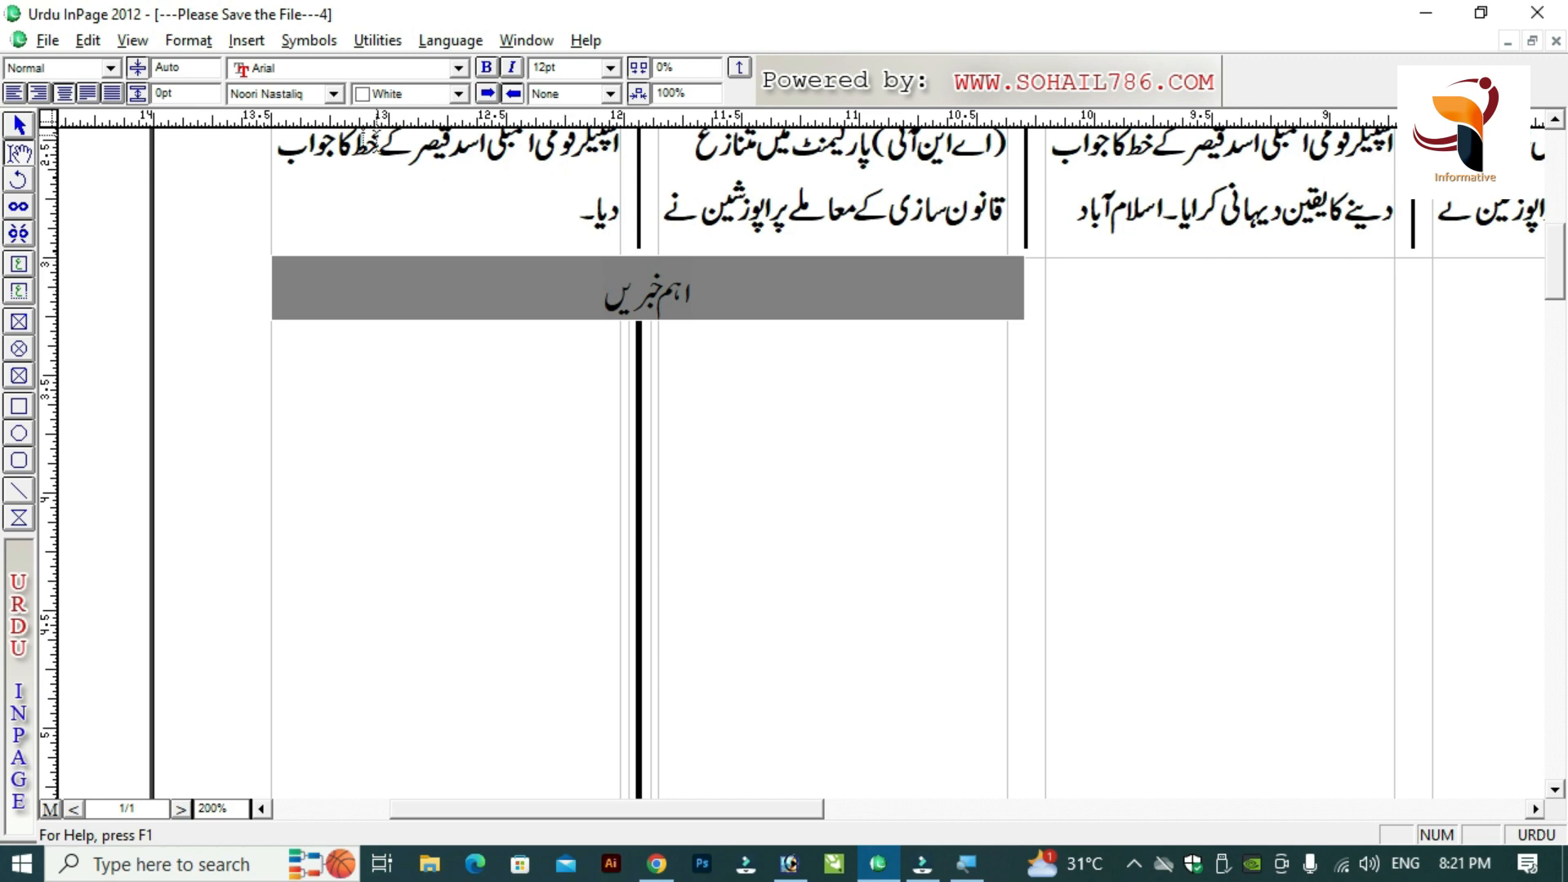
left_click(334, 94)
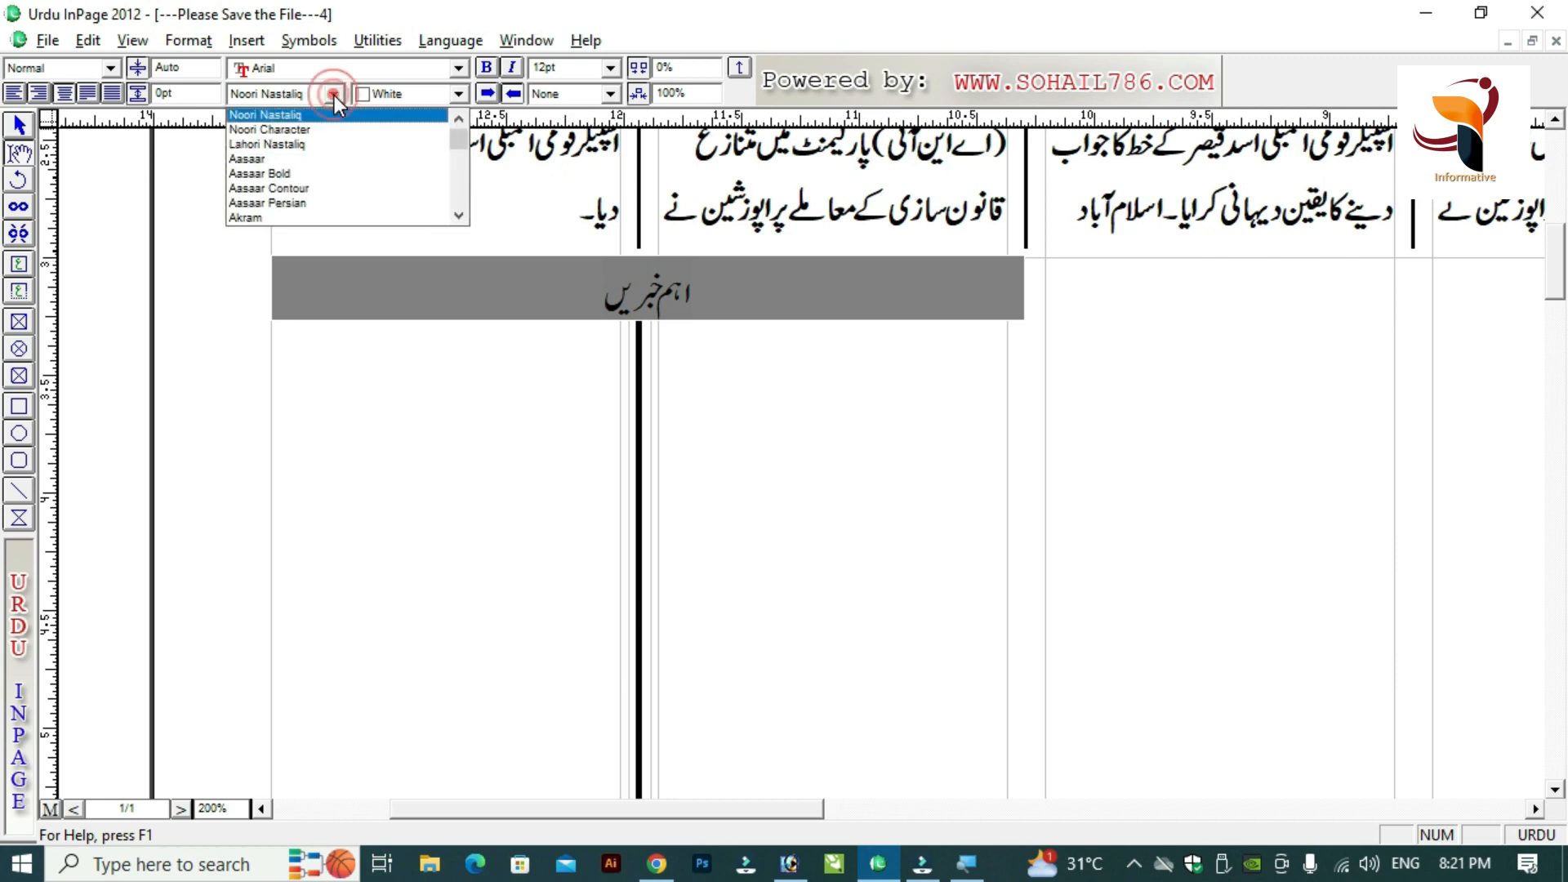
left_click(286, 188)
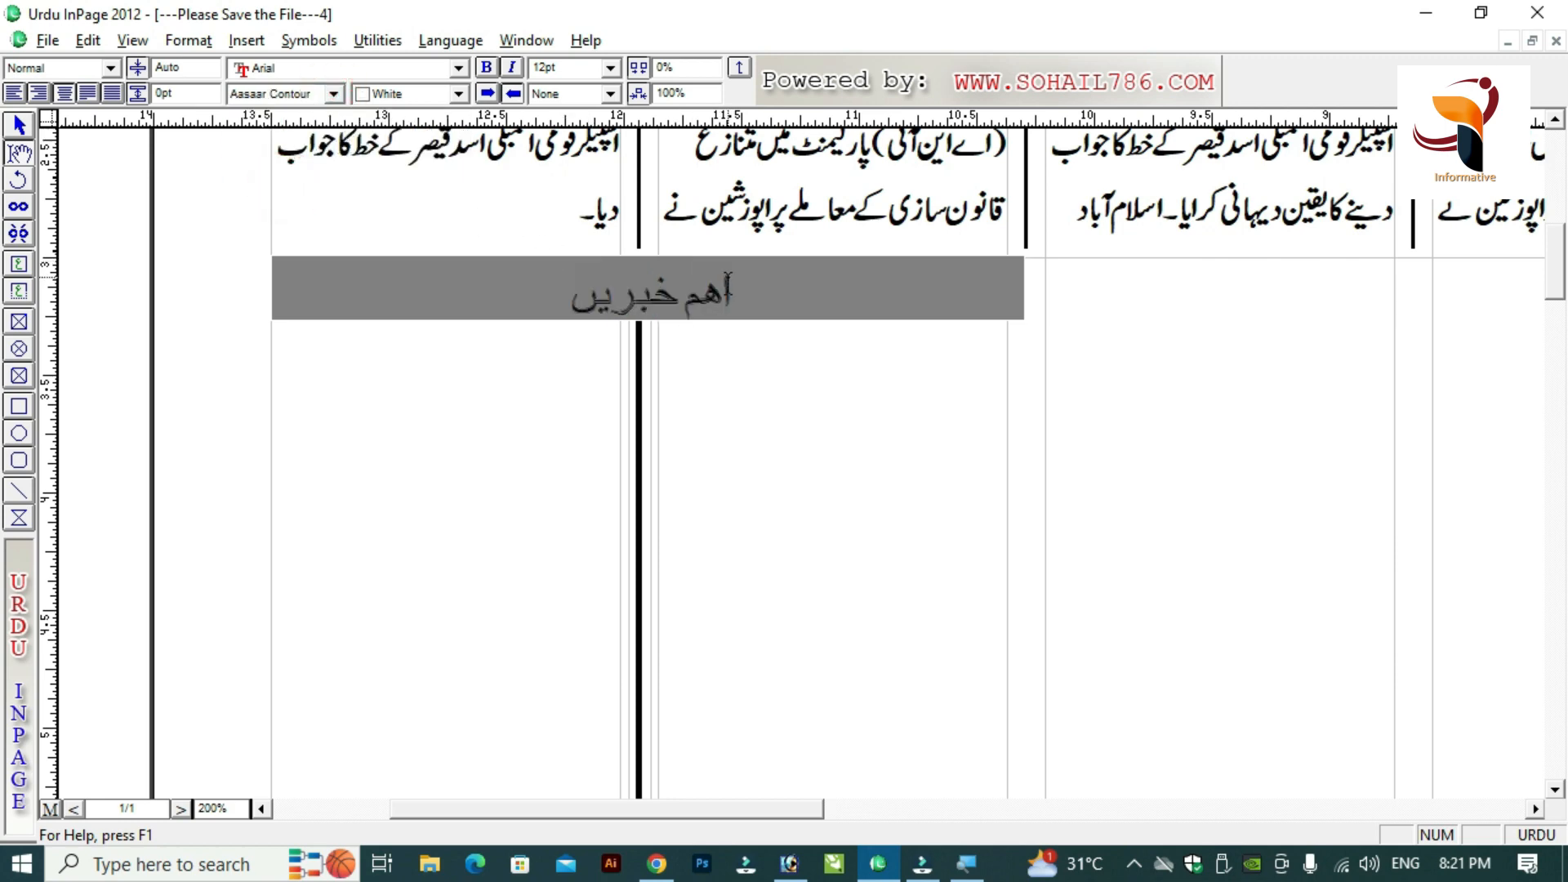
left_click(885, 295)
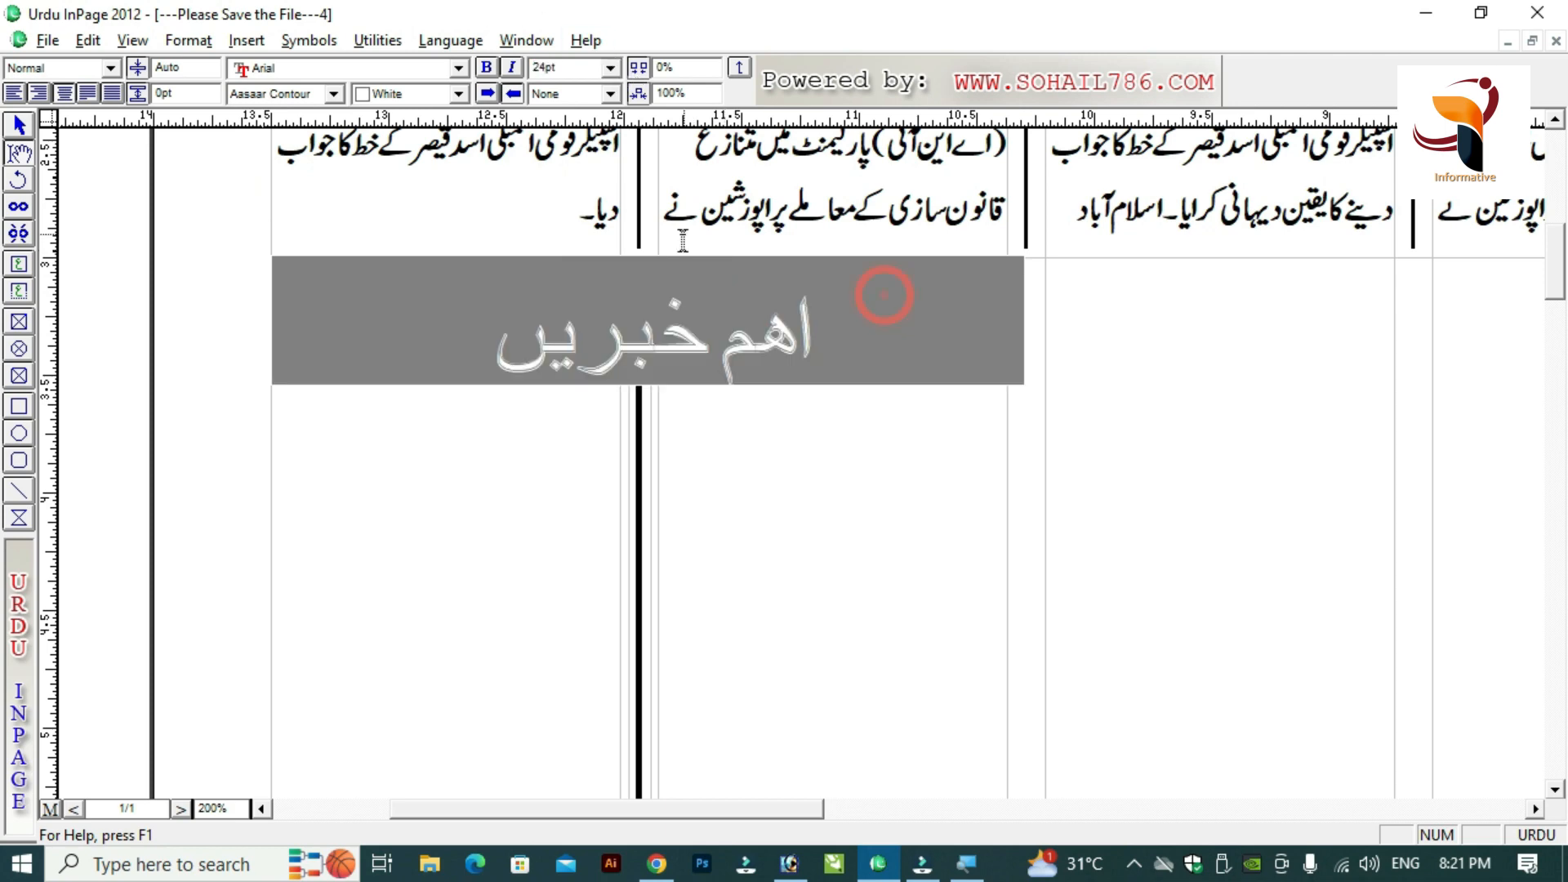
Set the line spacing of the اہم خبریں heading to 50 pt.
left_click_drag(830, 324, 509, 327)
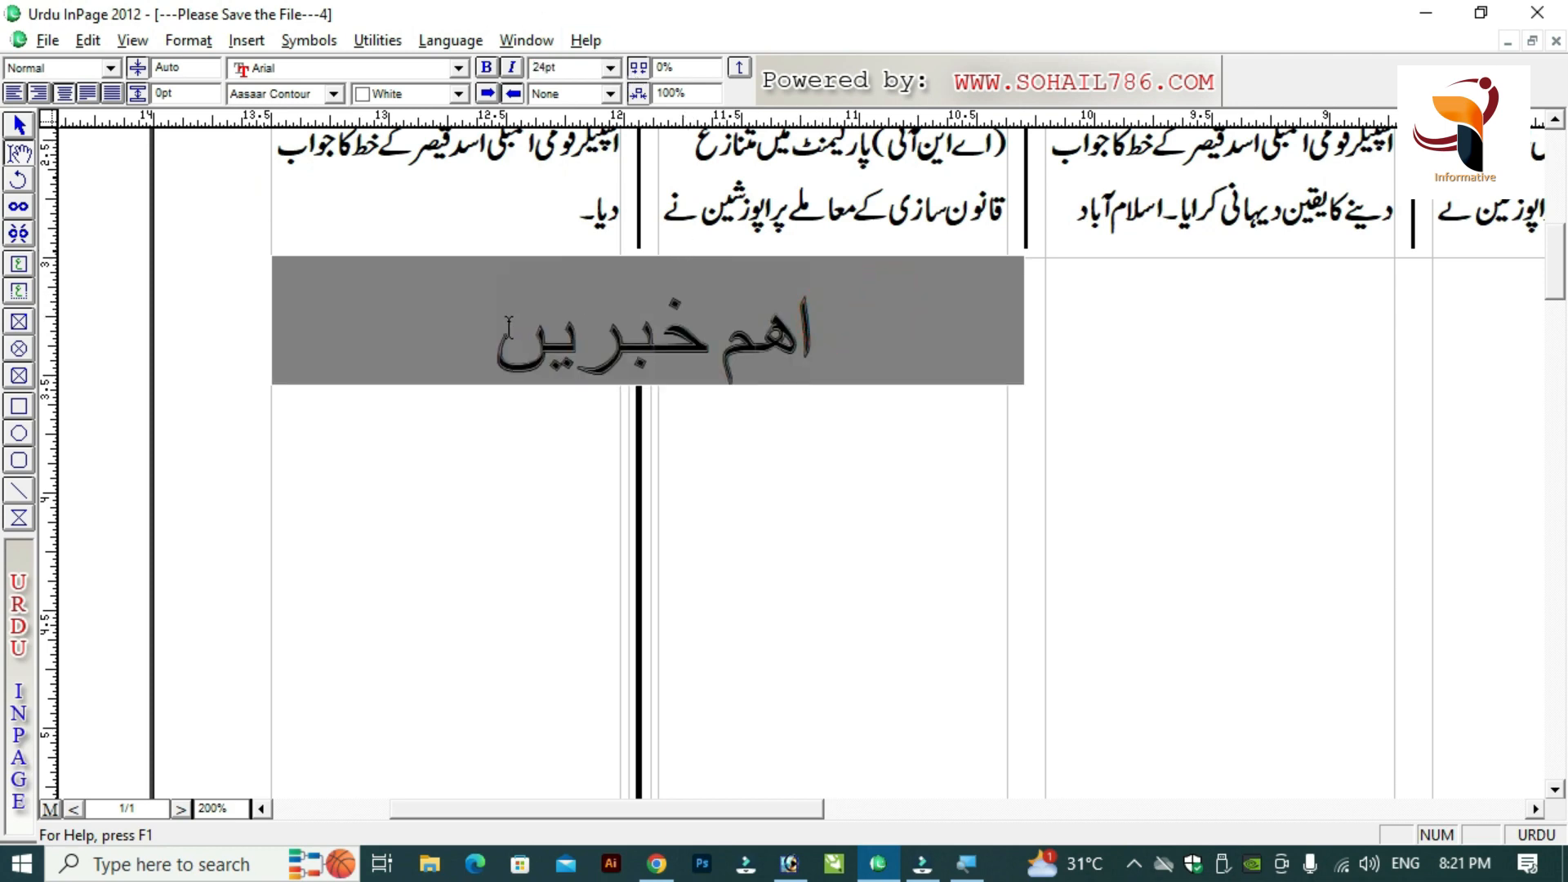
left_click_drag(828, 318, 509, 331)
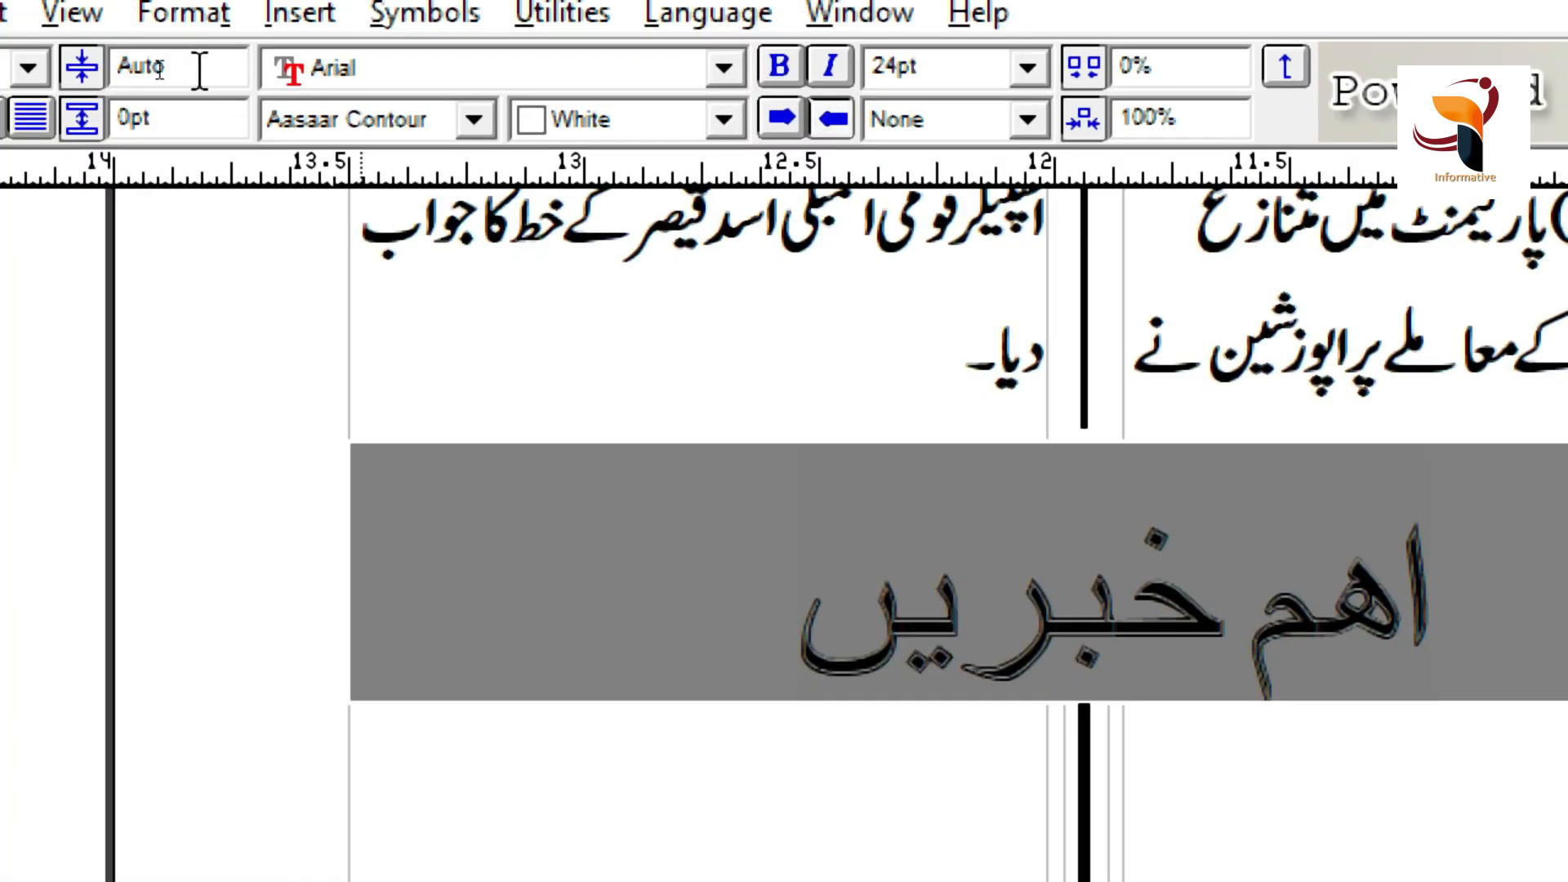
left_click(209, 69)
key("shift+Left")
key("shift+Left")
key("shift+Left")
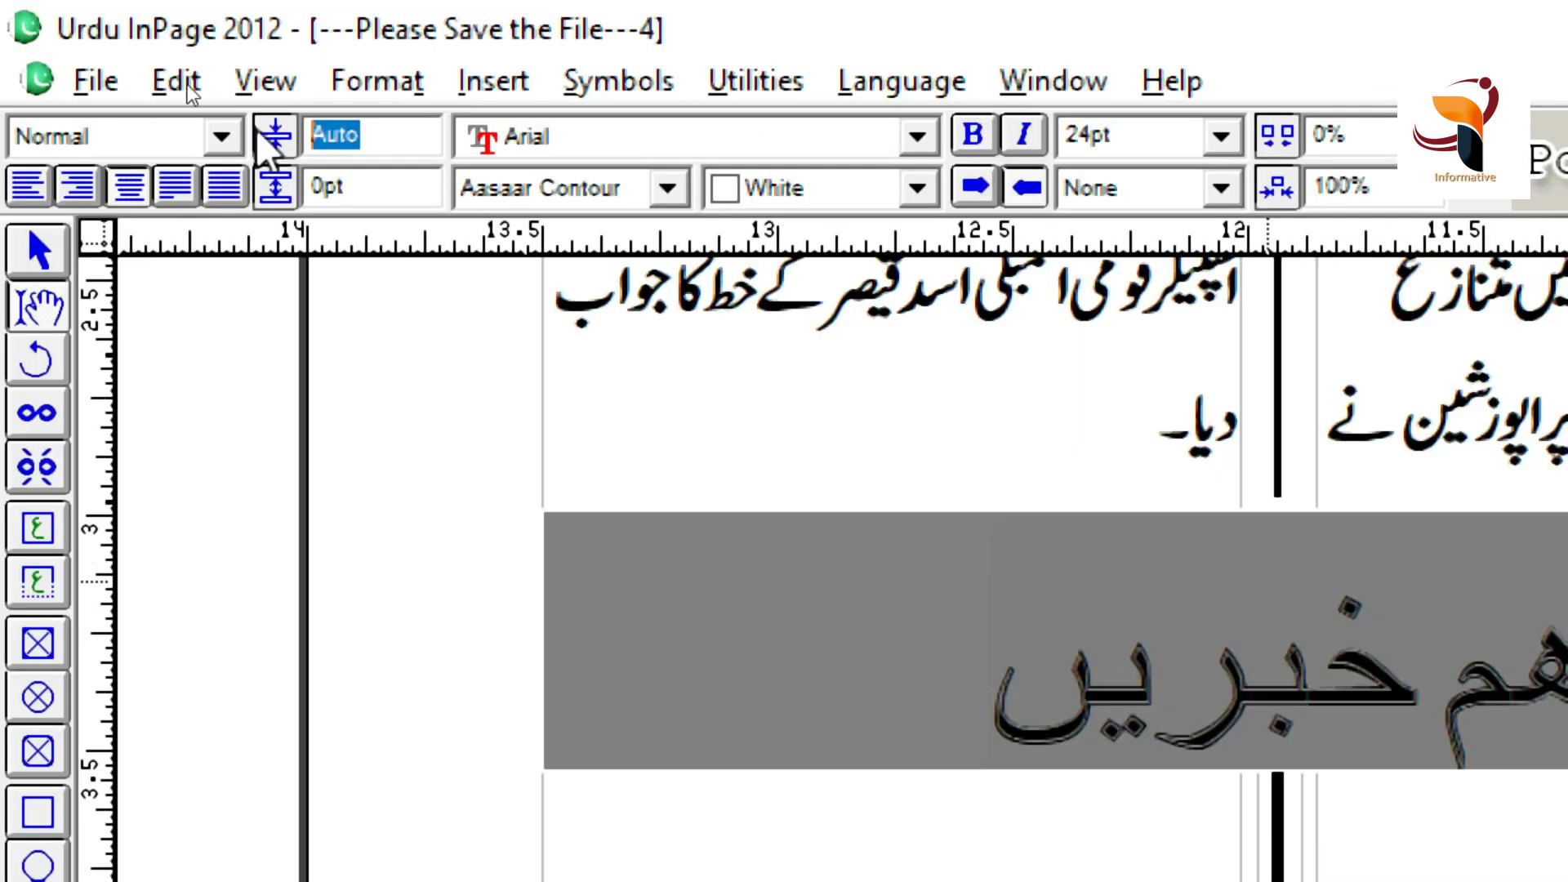
type("50")
key("Return")
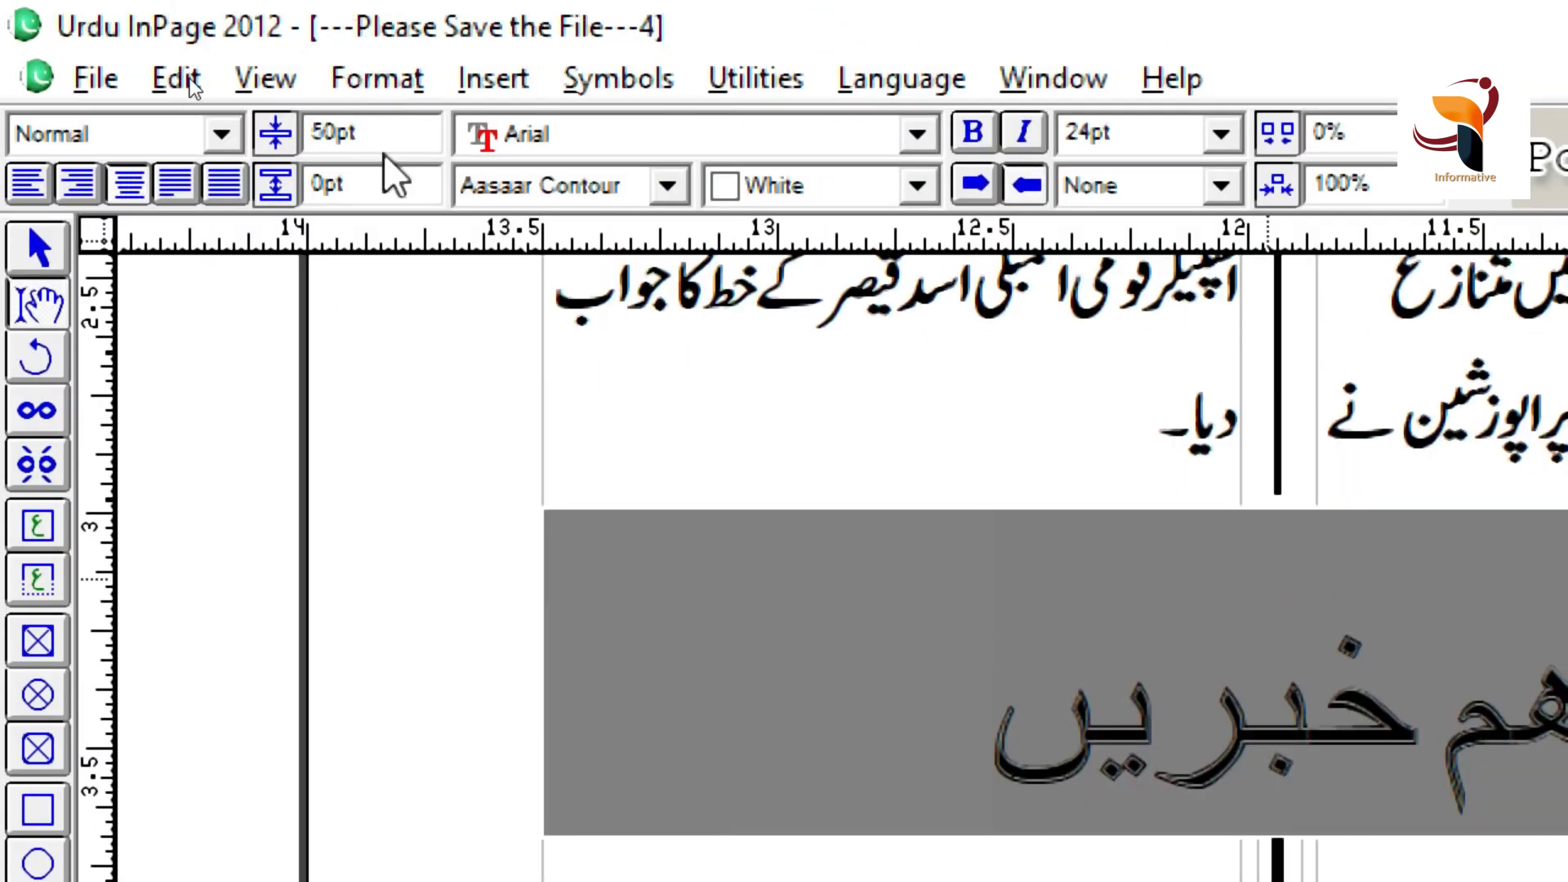
Set the اہم خبریں heading's line spacing to 30 pt and place the text cursor in the two-column box beneath it.
left_click_drag(381, 134, 114, 124)
type("30")
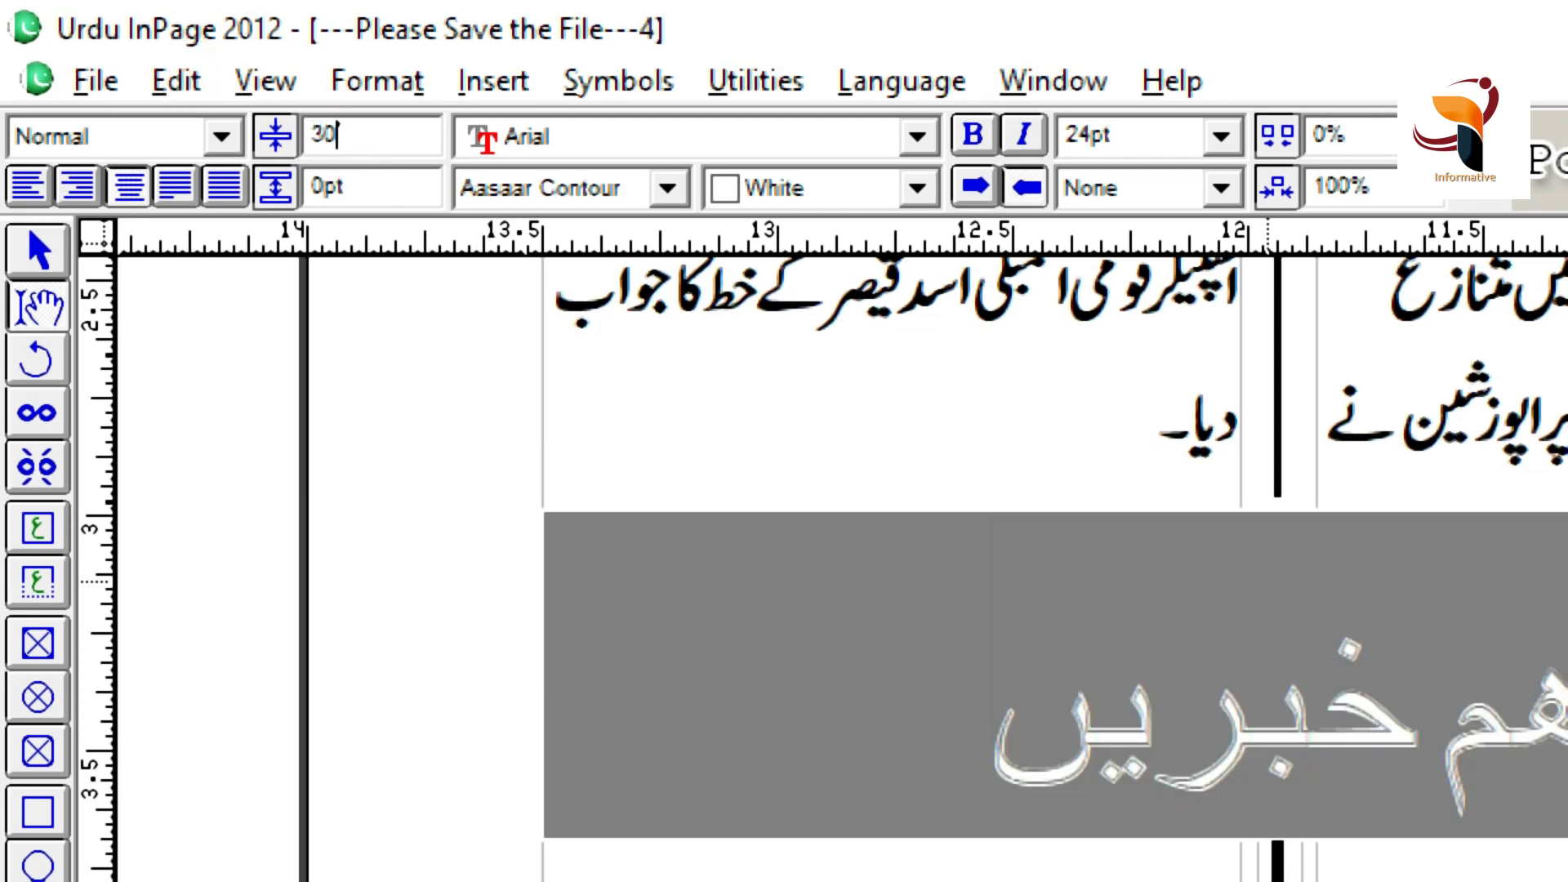
key("Return")
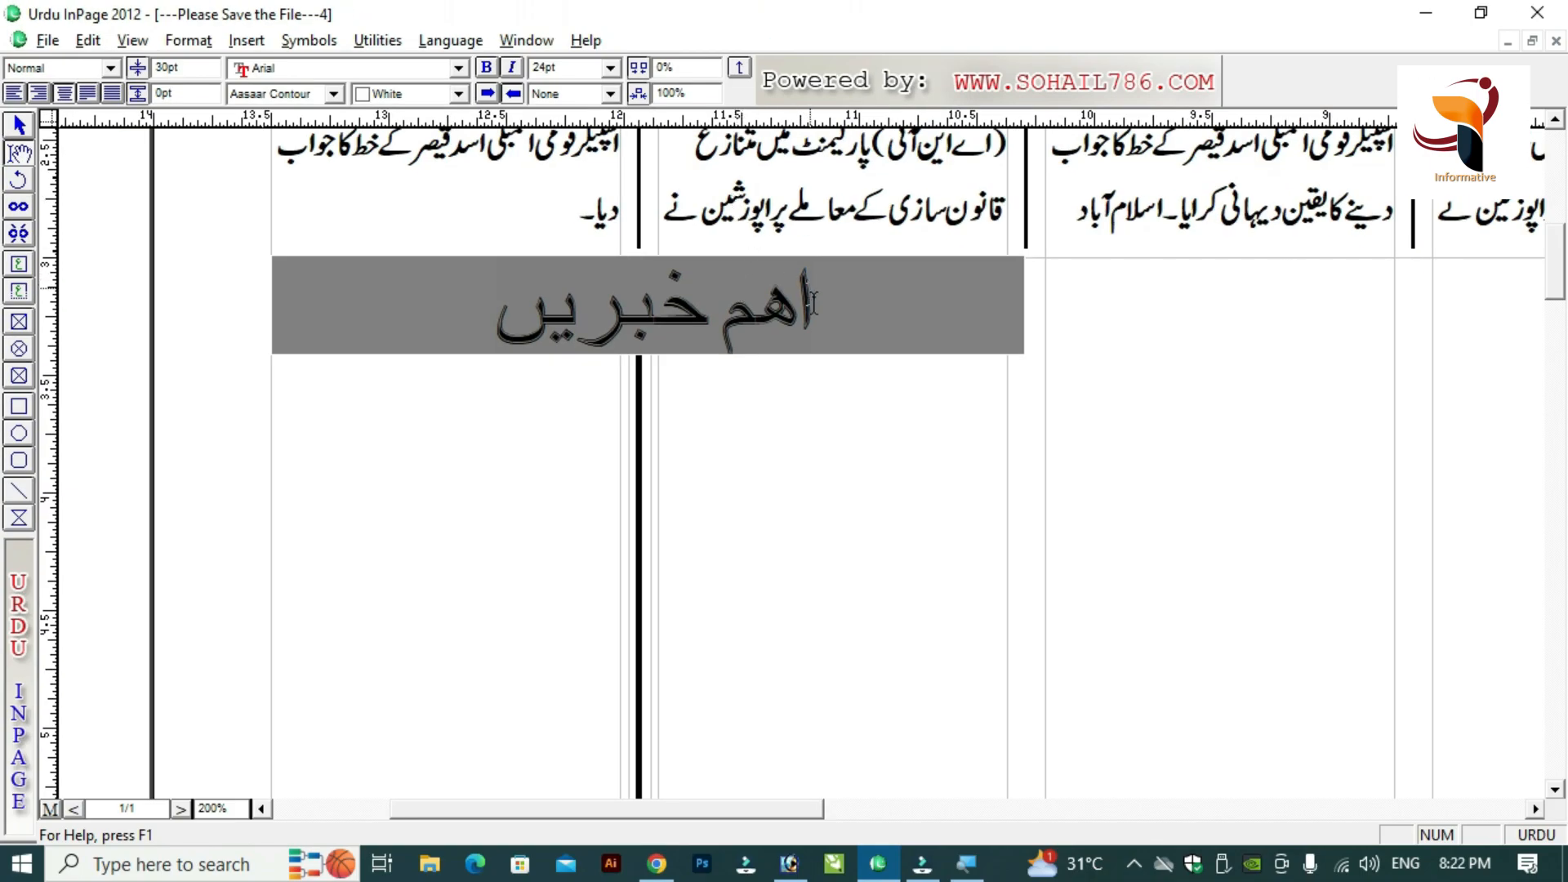
left_click(813, 303)
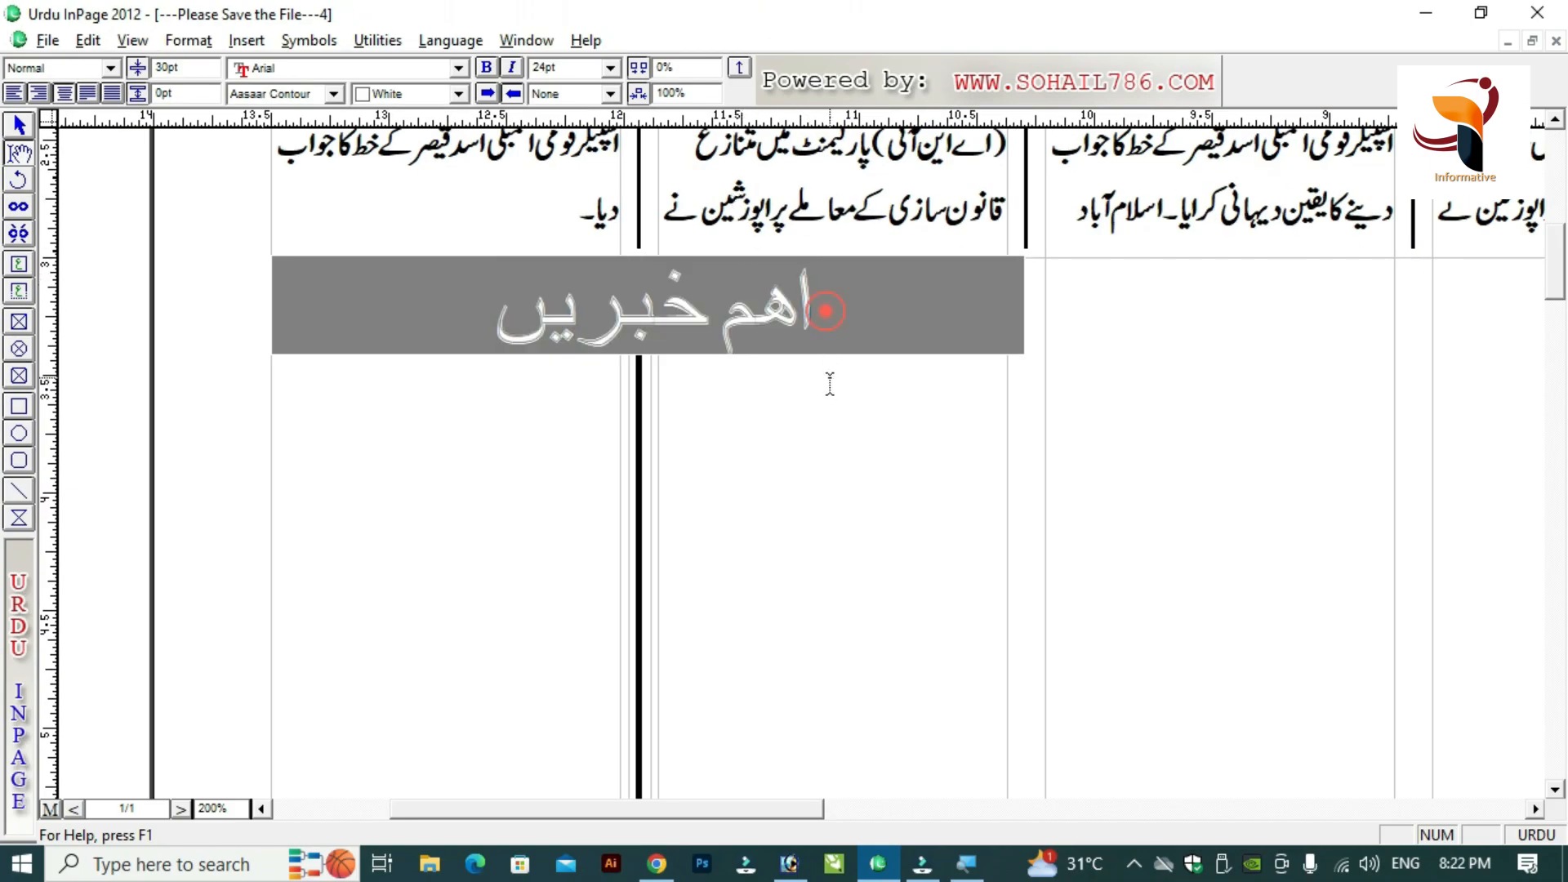
left_click(763, 472)
key("ctrl+1")
left_click(447, 810)
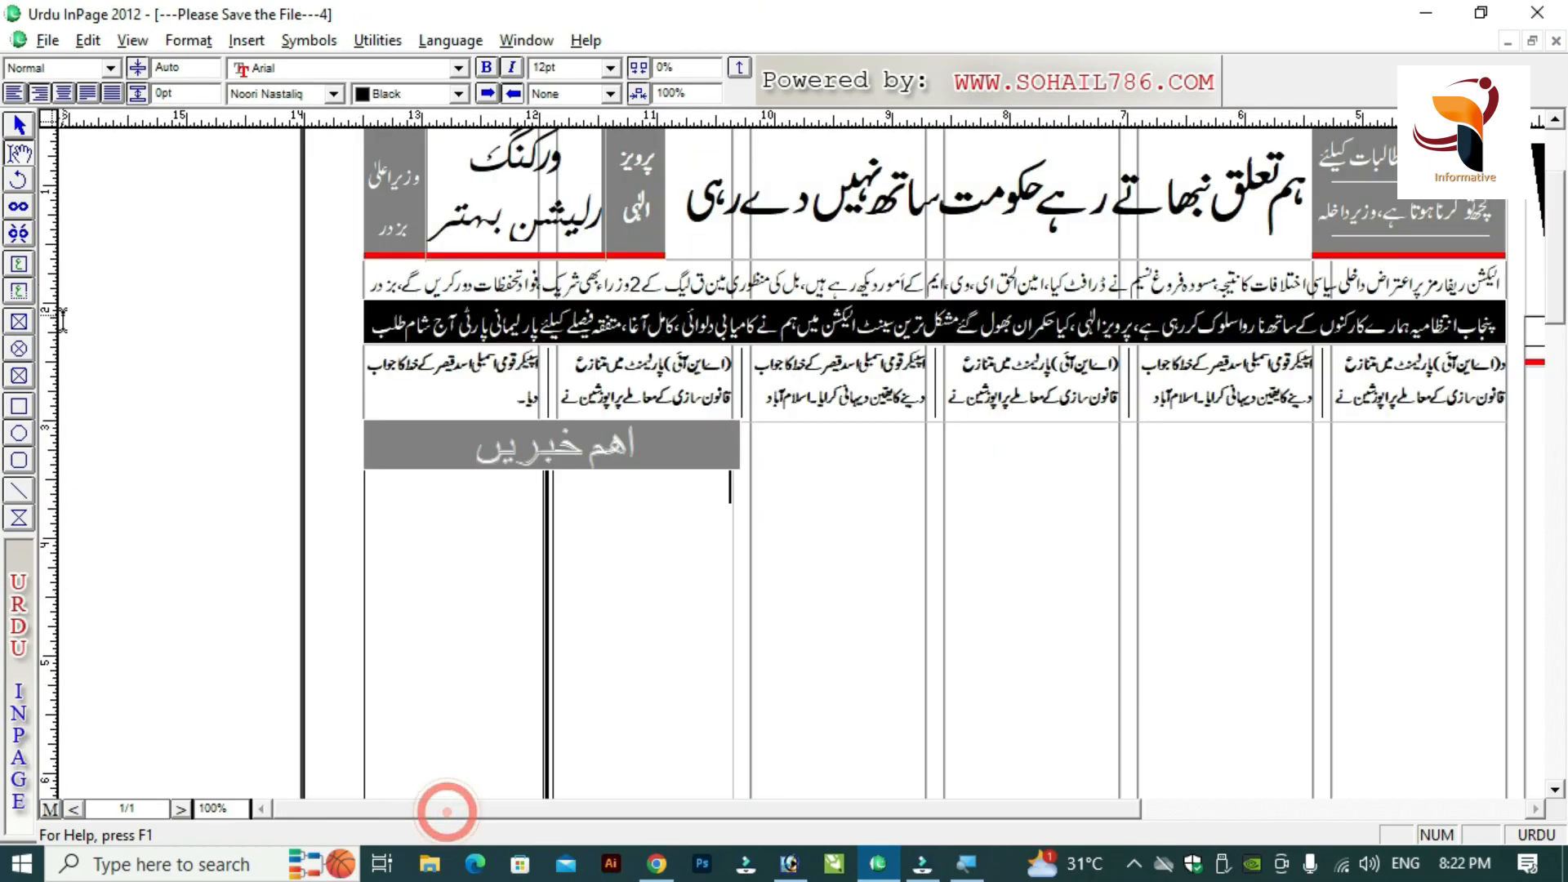
Add a title text box about 1.48 by 0.28 inches at the top of the left column beneath اہم خبریں, filled black.
left_click(22, 294)
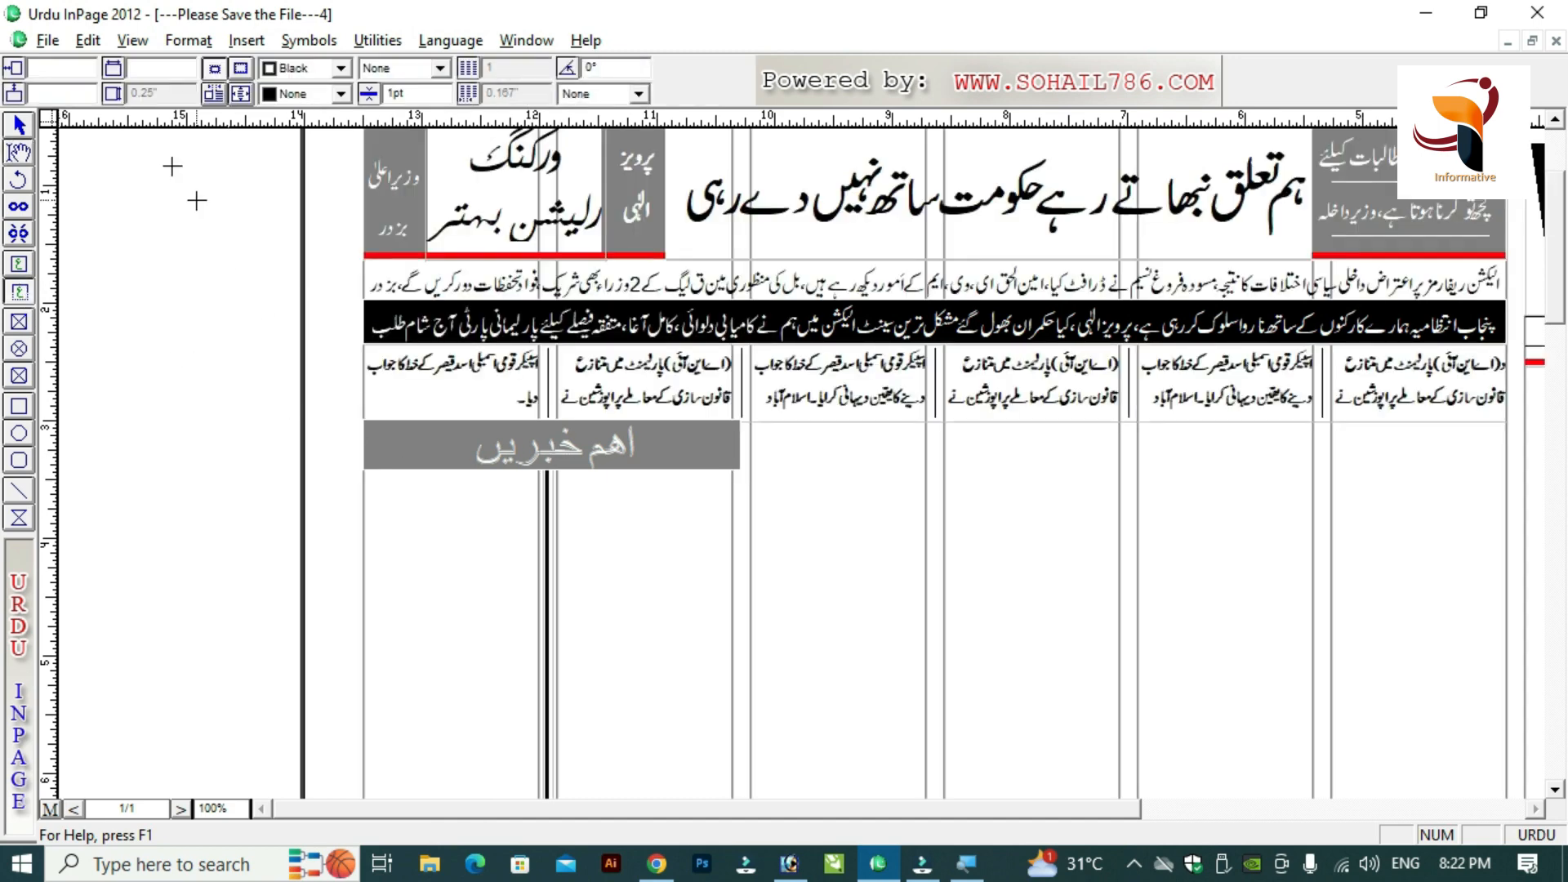
left_click(20, 152)
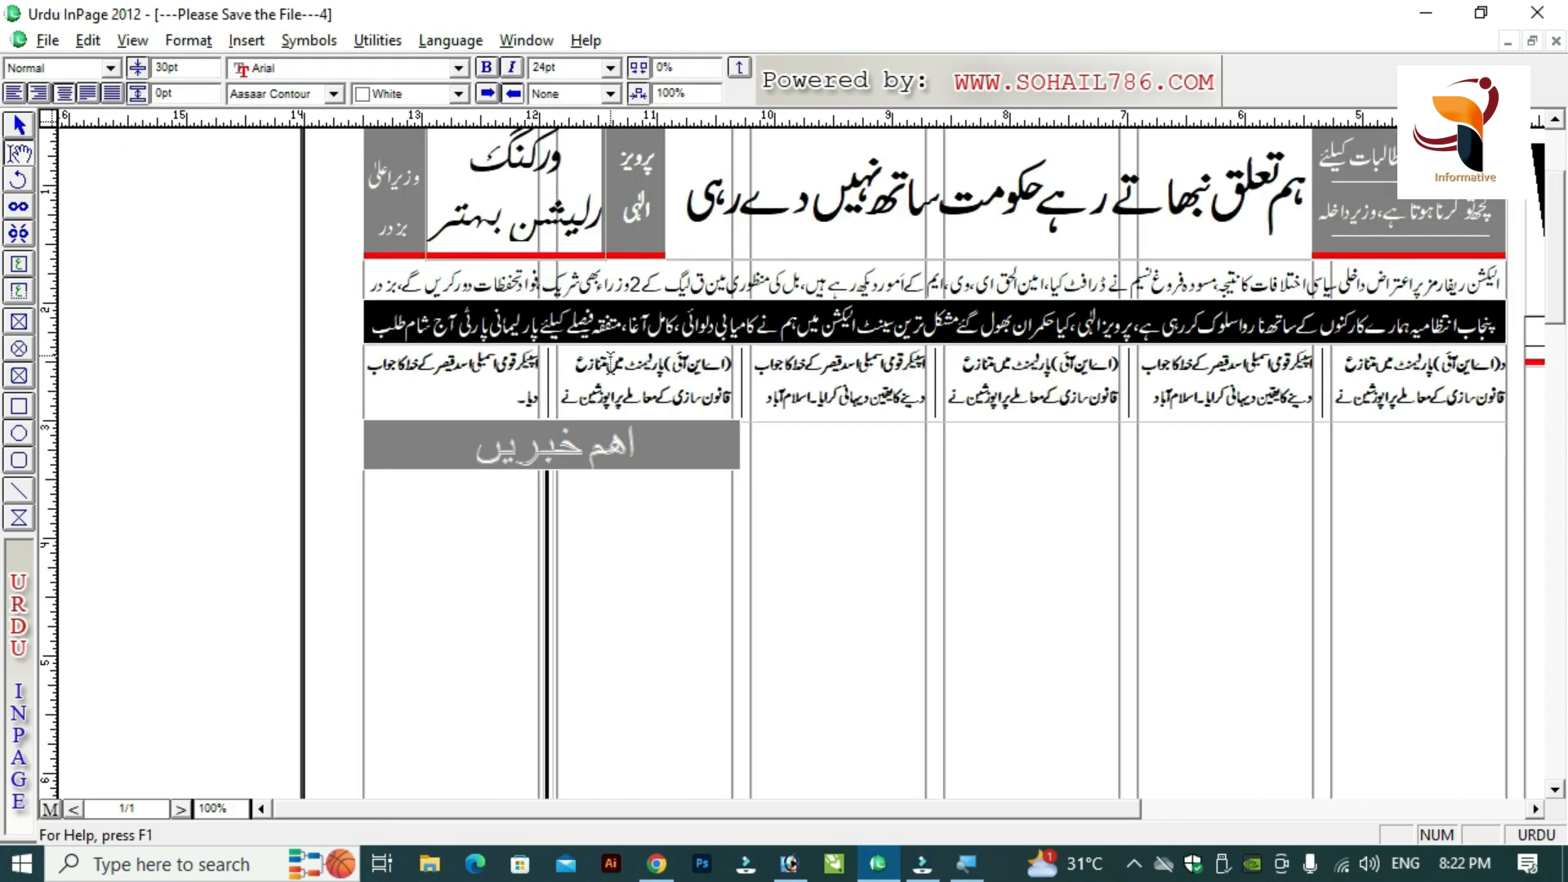
left_click(23, 294)
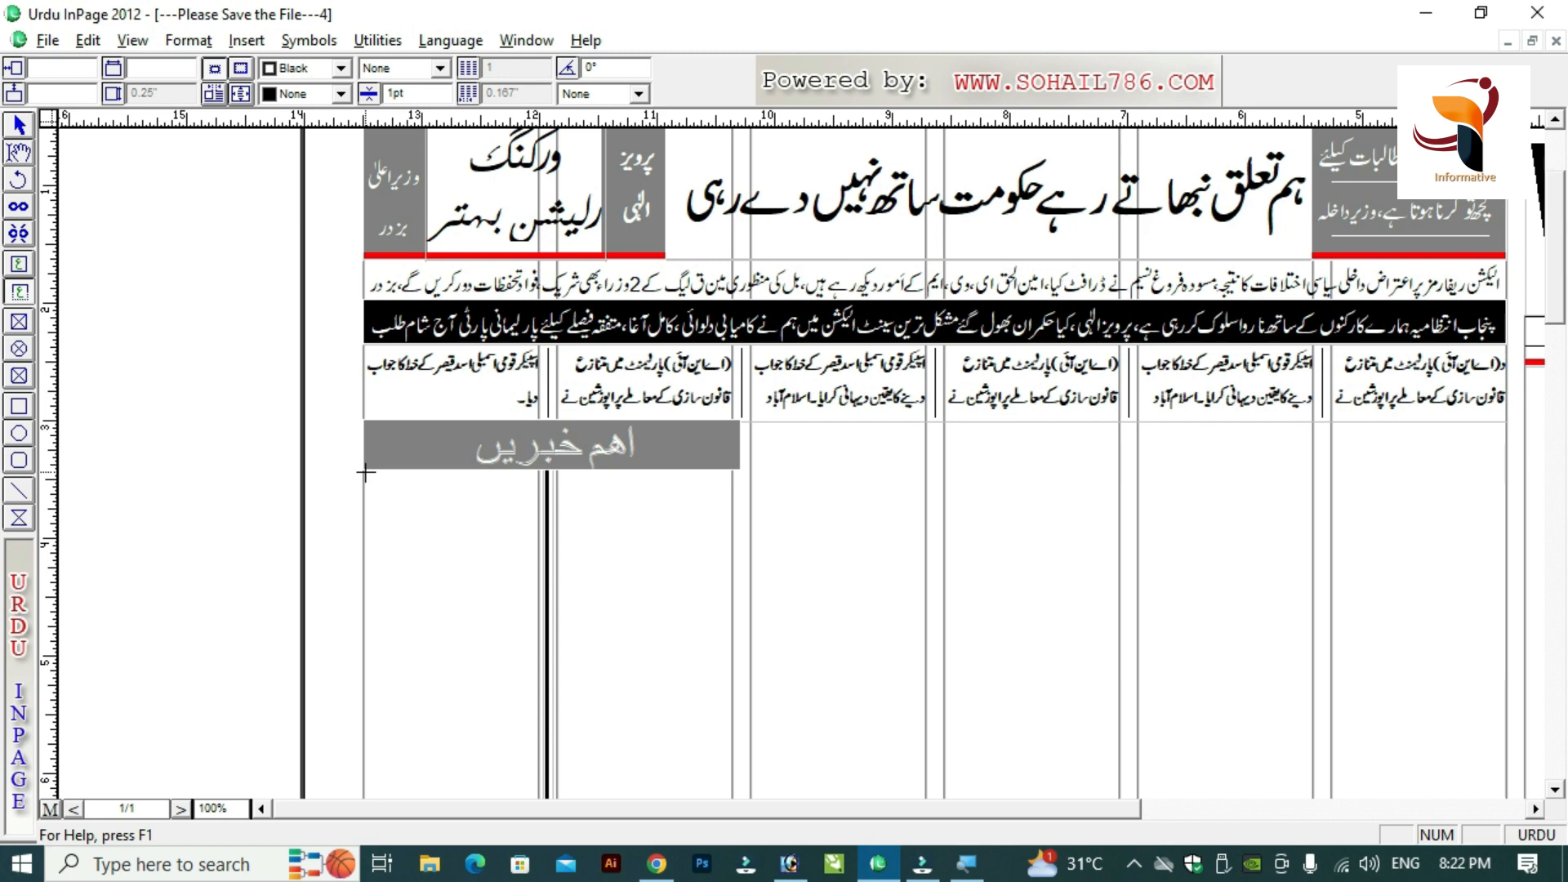
left_click(396, 472)
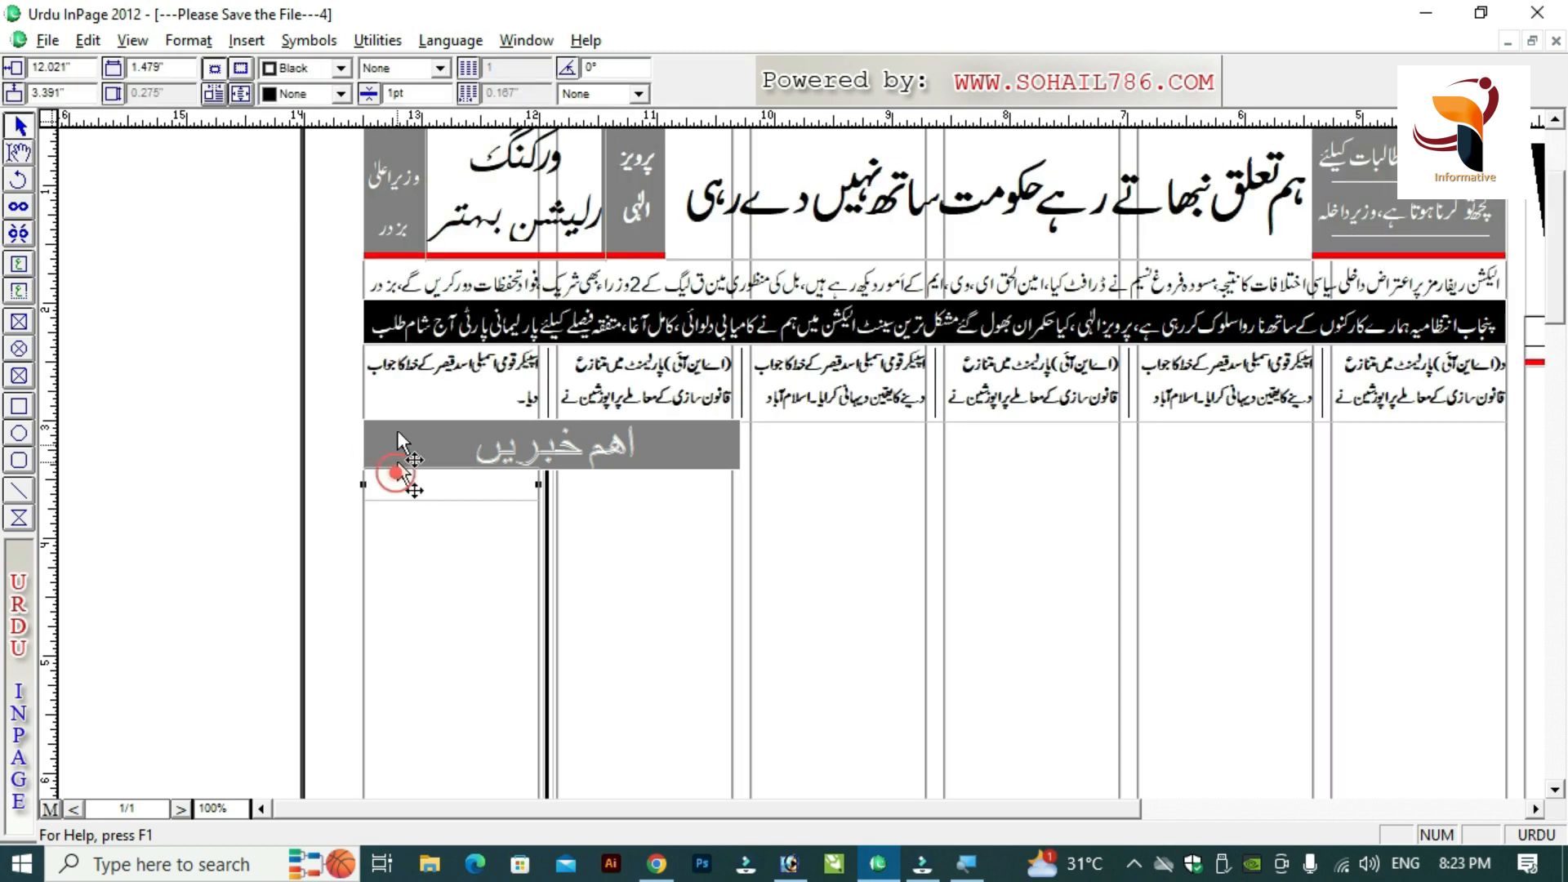
left_click(340, 95)
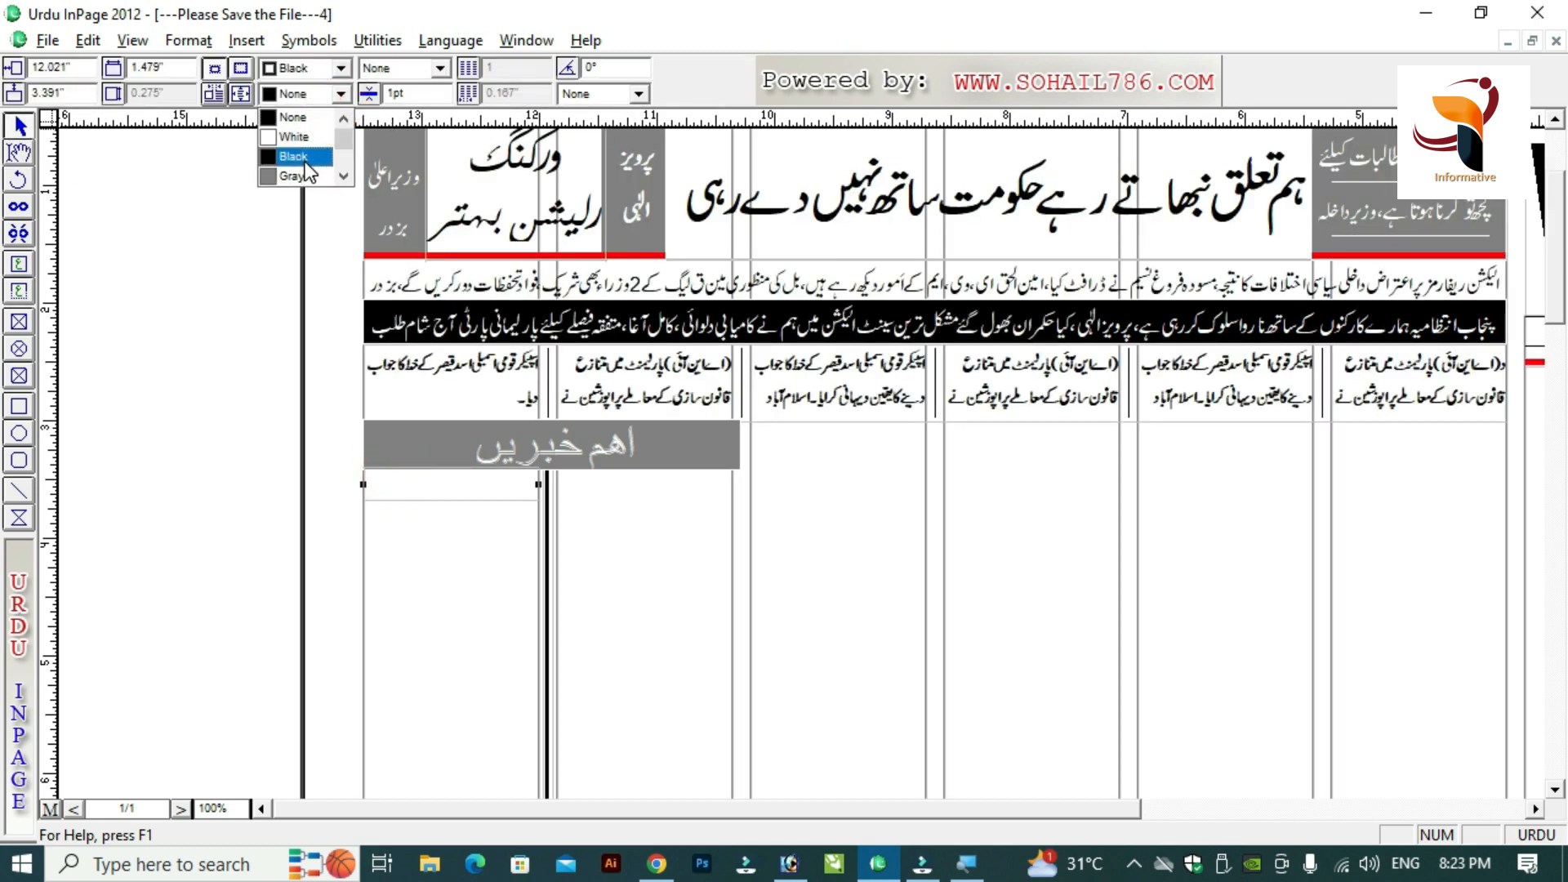
left_click(305, 159)
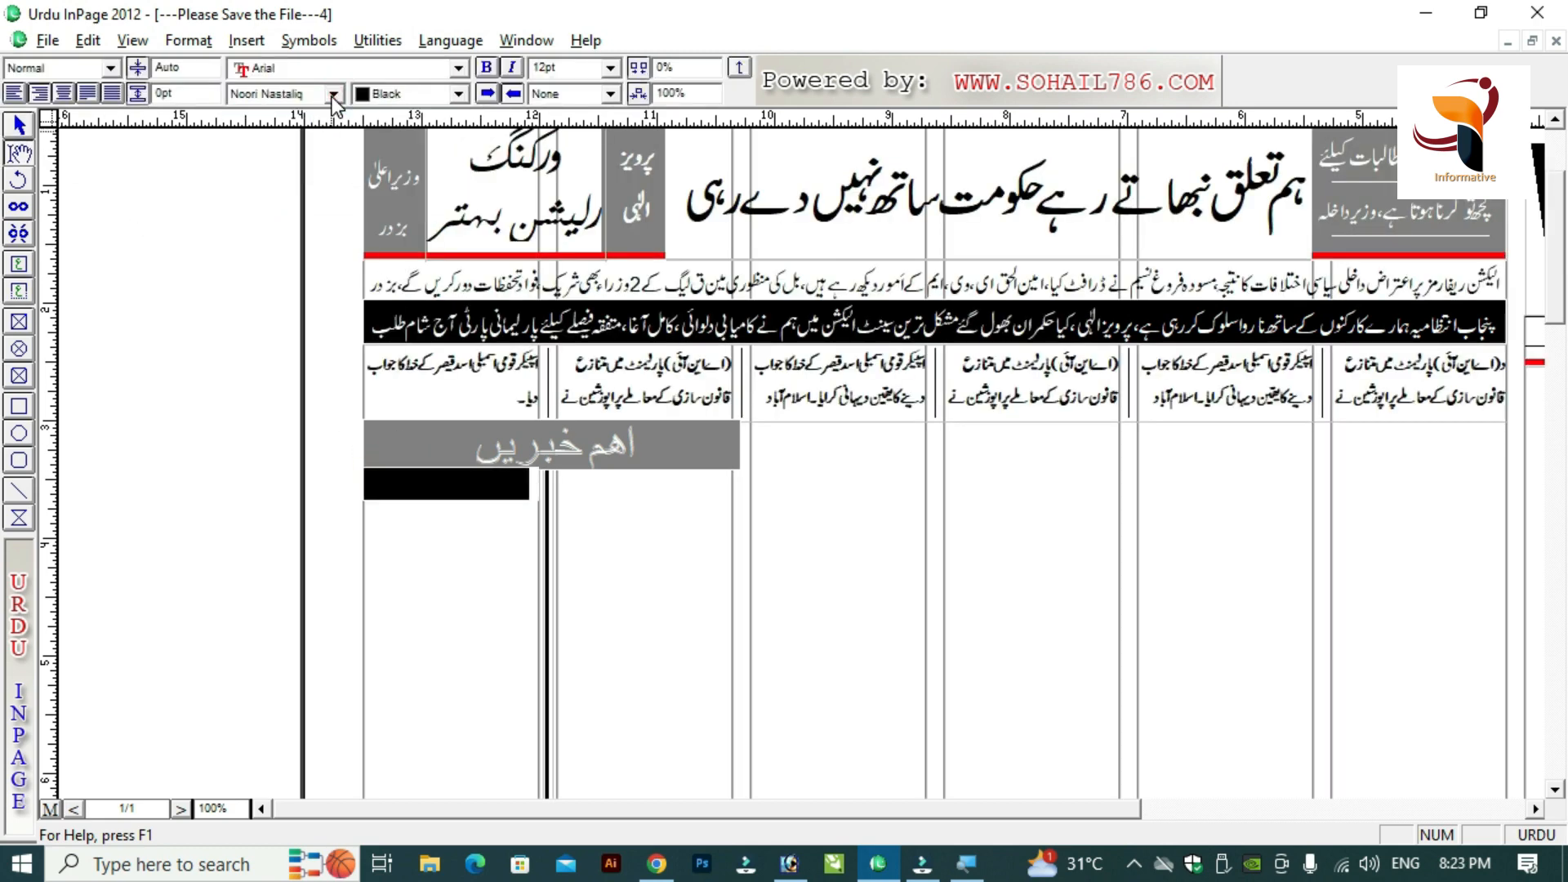
Set the black title box's text colour to white and paste the two-line JIT headline into it.
left_click(332, 96)
left_click(458, 95)
left_click(405, 117)
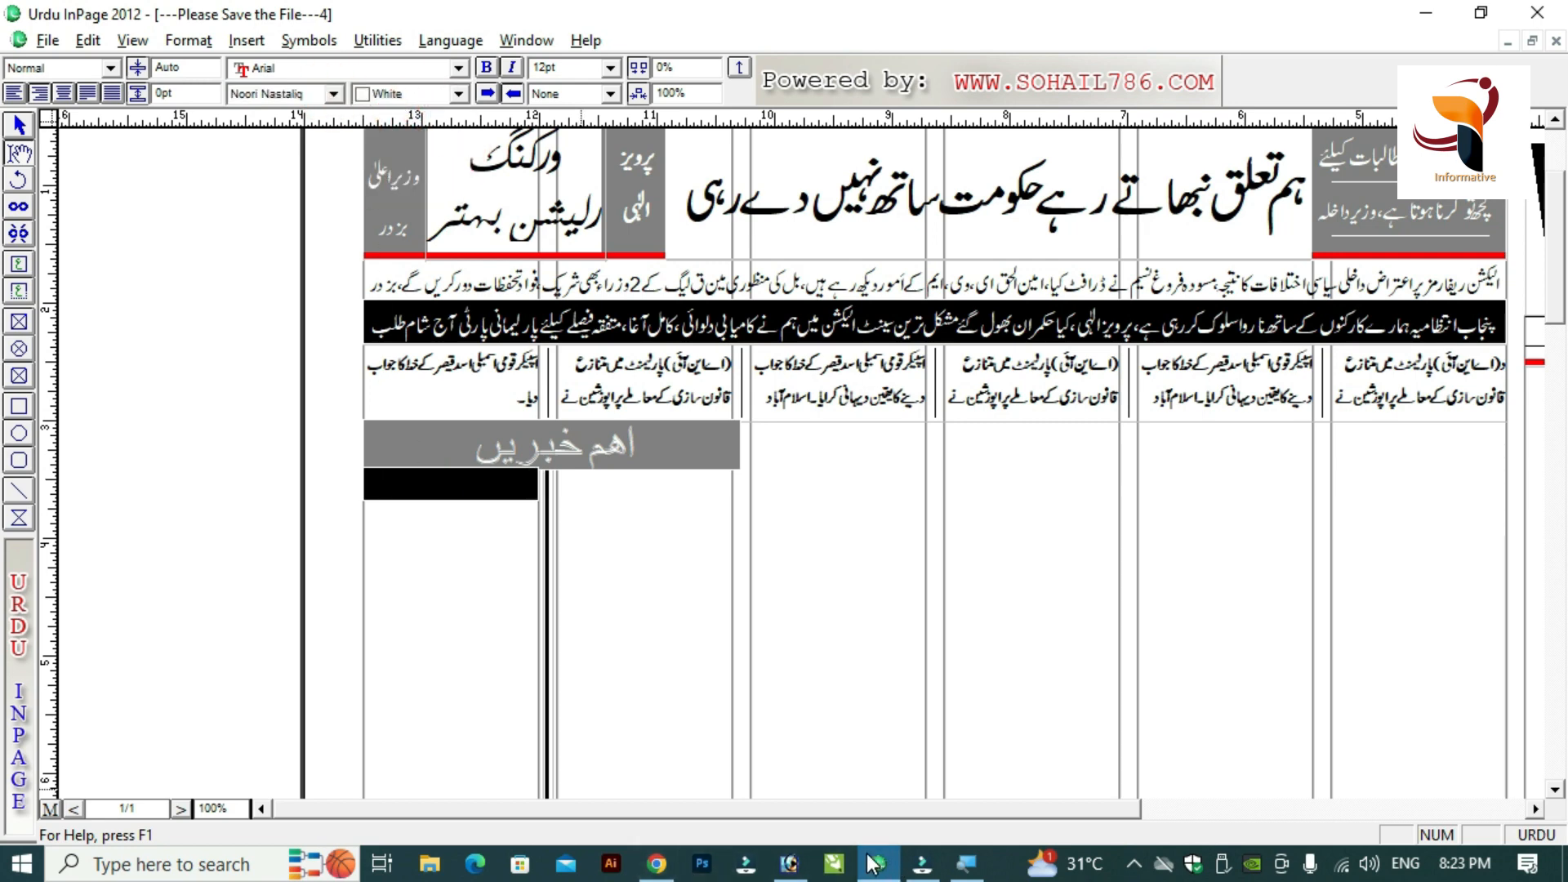
left_click(446, 480)
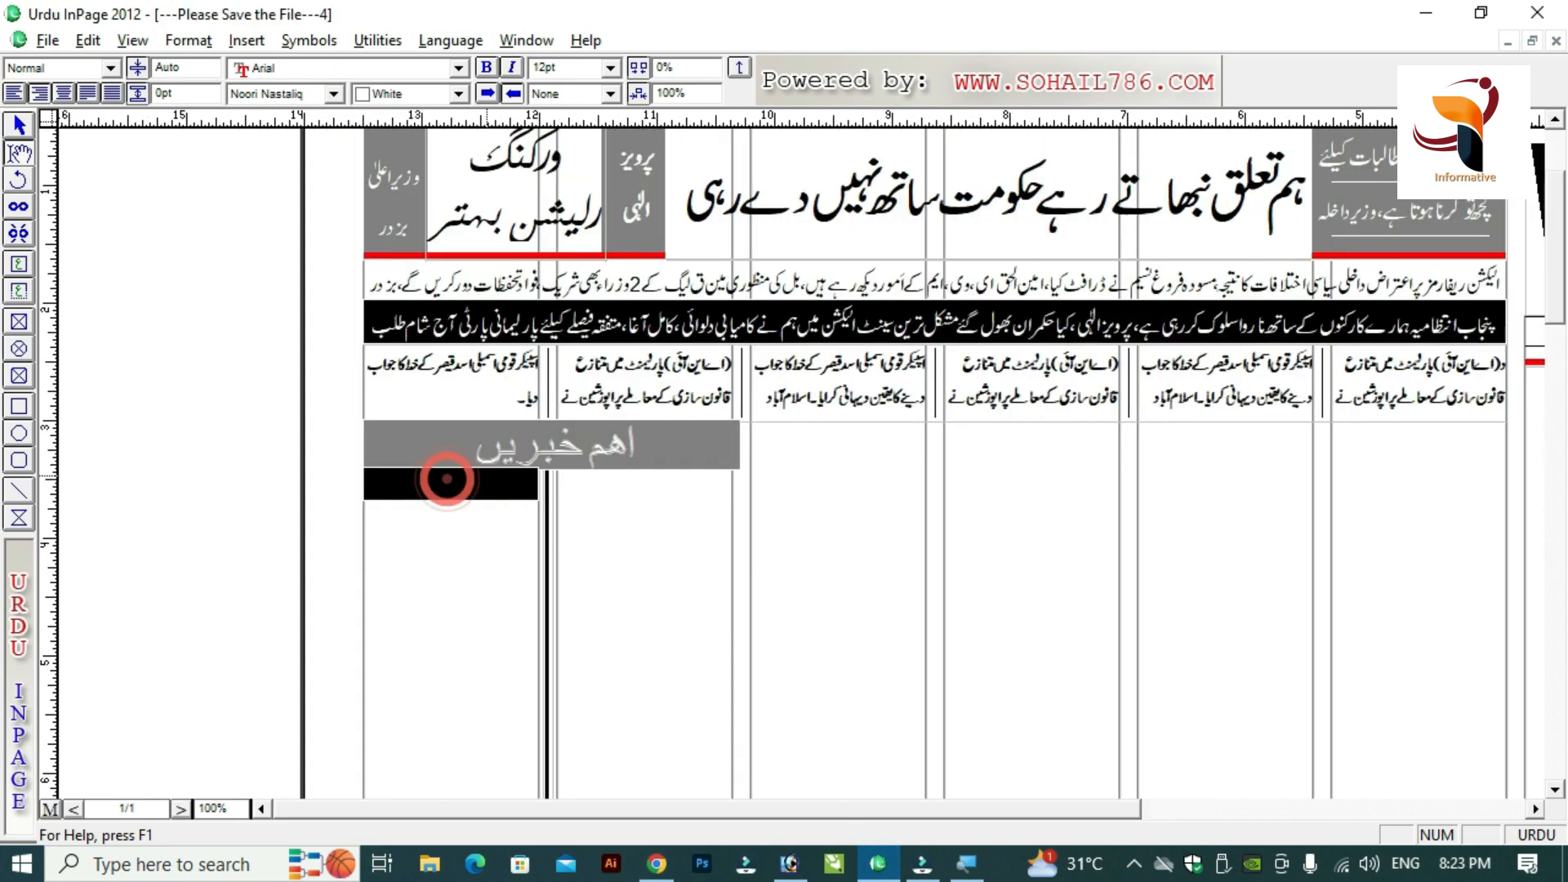
key("ctrl+v")
left_click(494, 543)
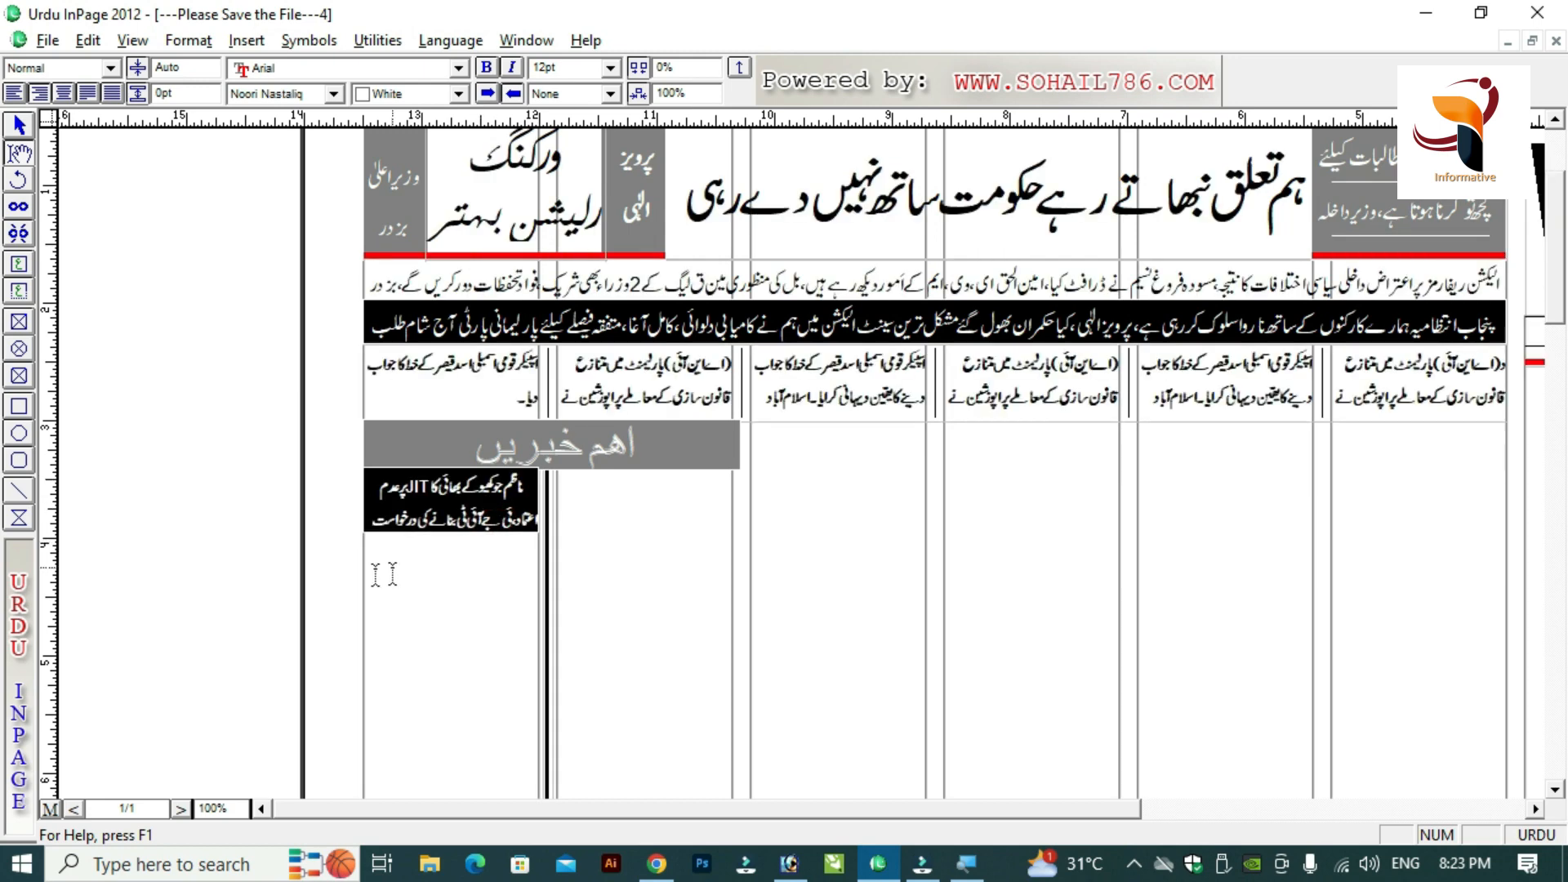
Duplicate the black headline box about 2 inches lower in the left column.
left_click(20, 128)
left_click(472, 512)
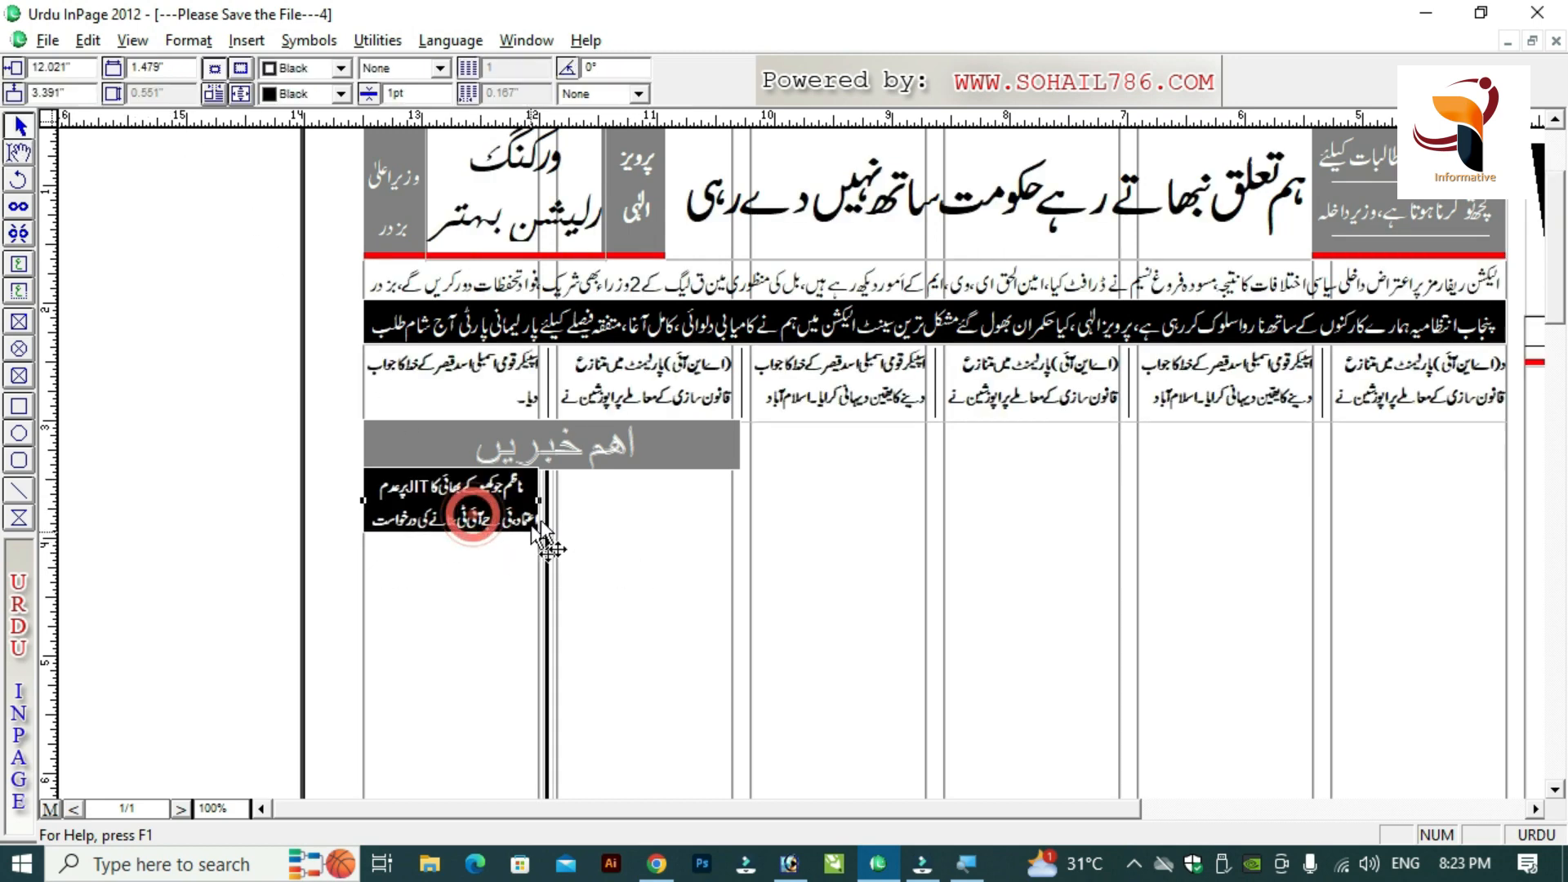
double_click(479, 529)
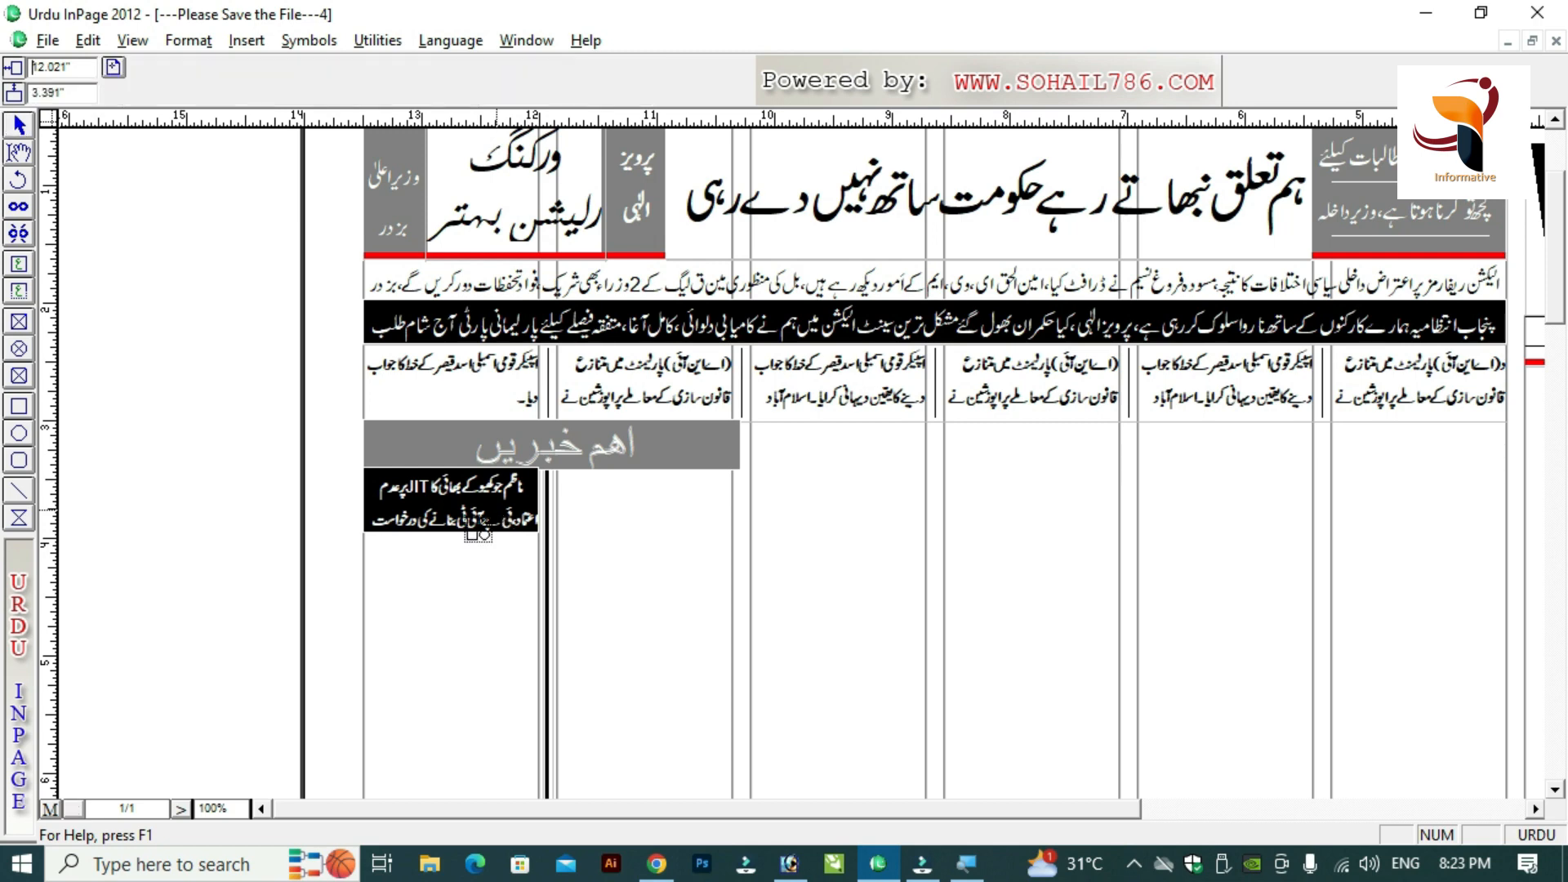
left_click(506, 532)
left_click_drag(478, 544, 480, 764)
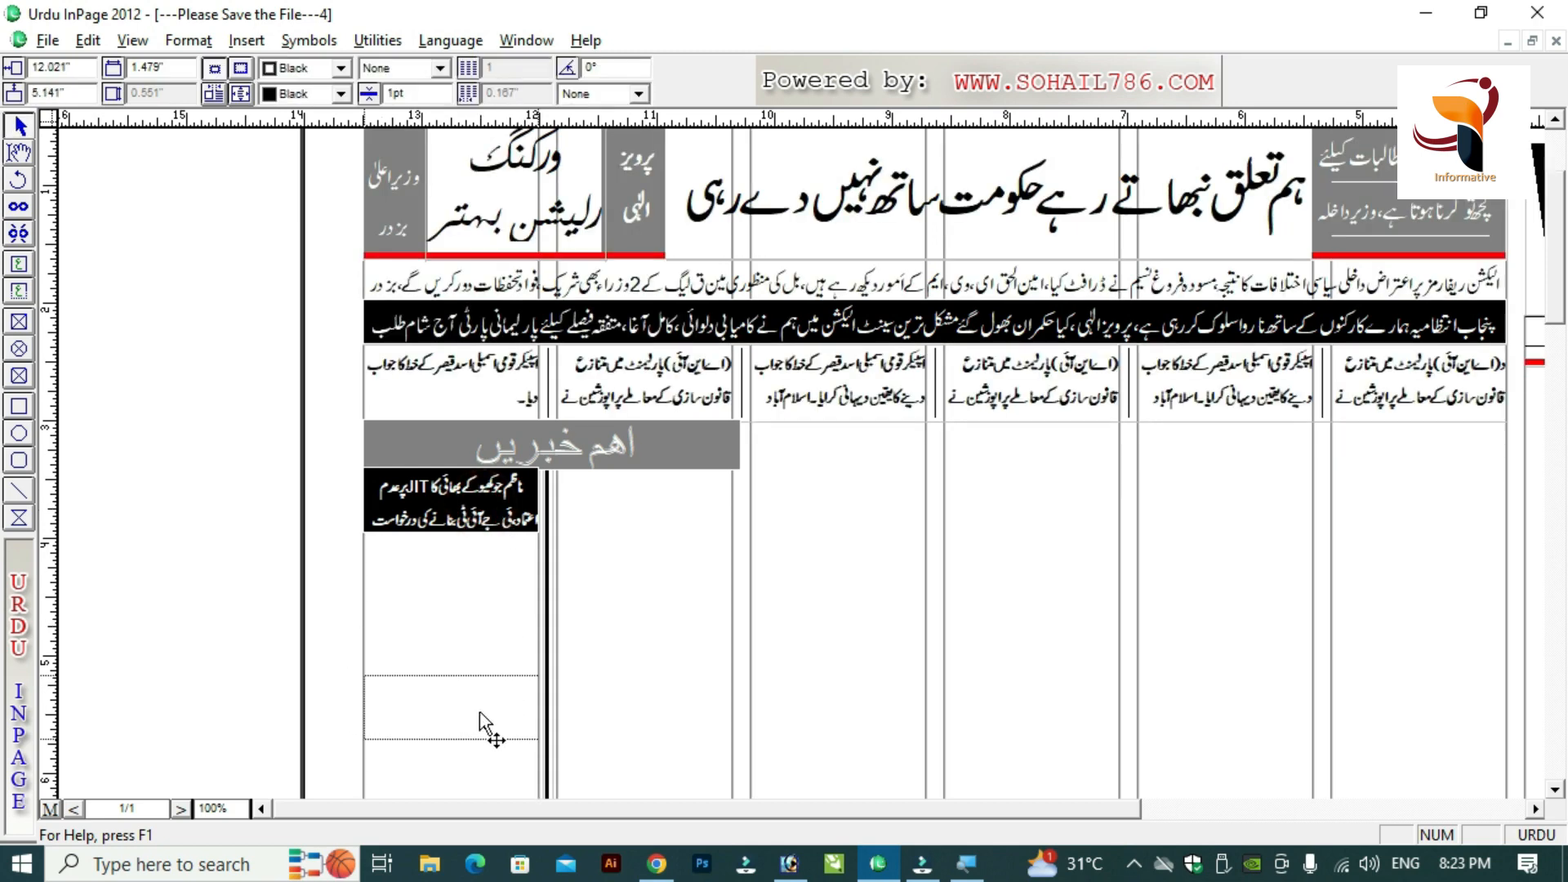
Duplicate the lower black headline box into the right column at the same height.
scroll(1518, 417, "down", 5)
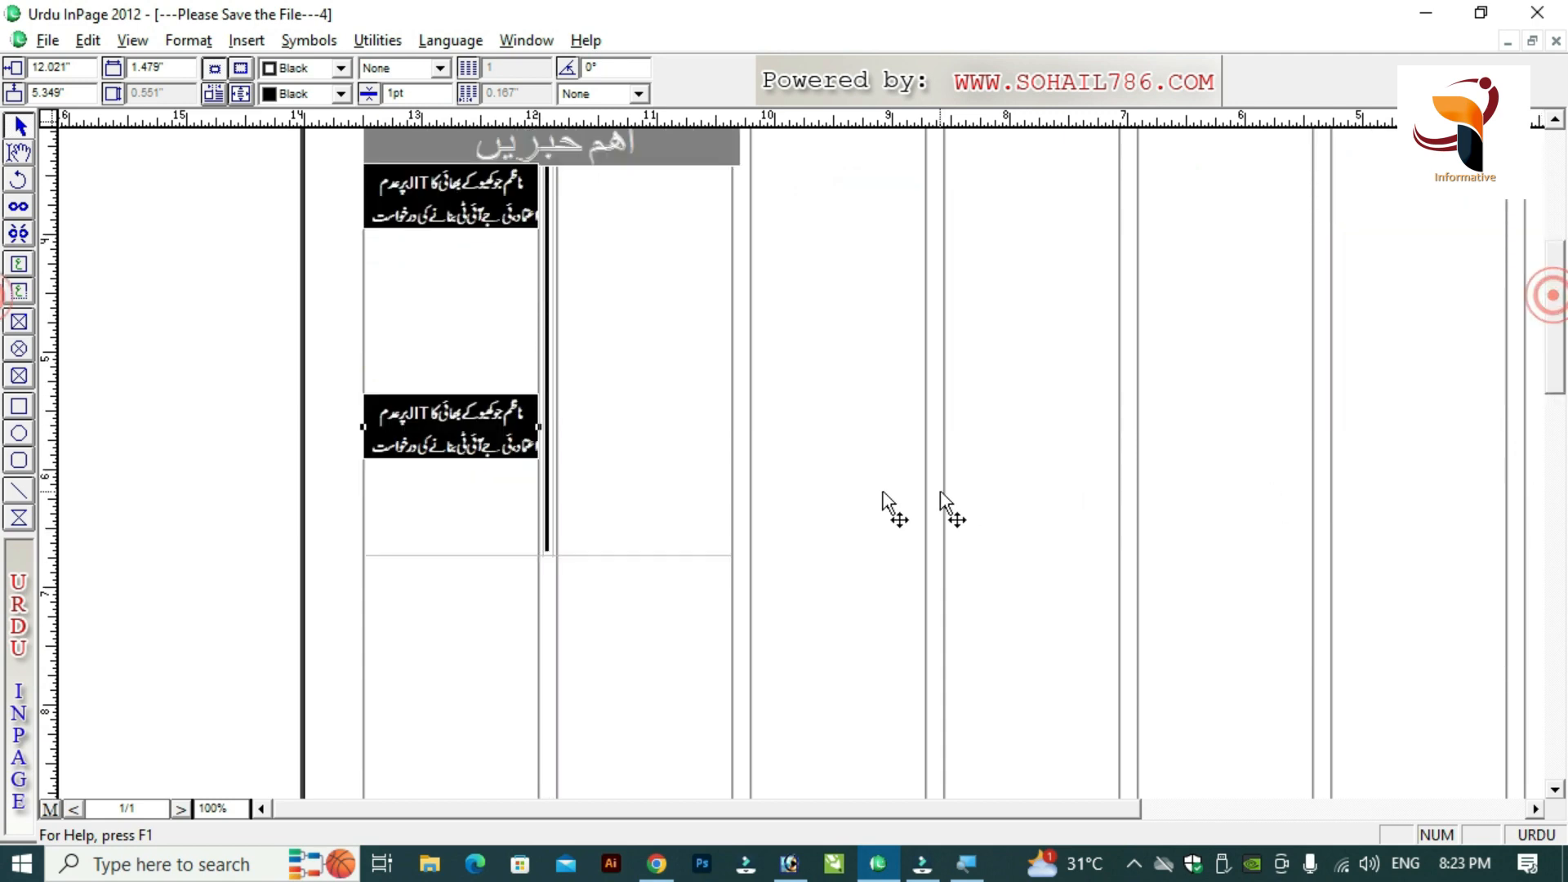
double_click(466, 422)
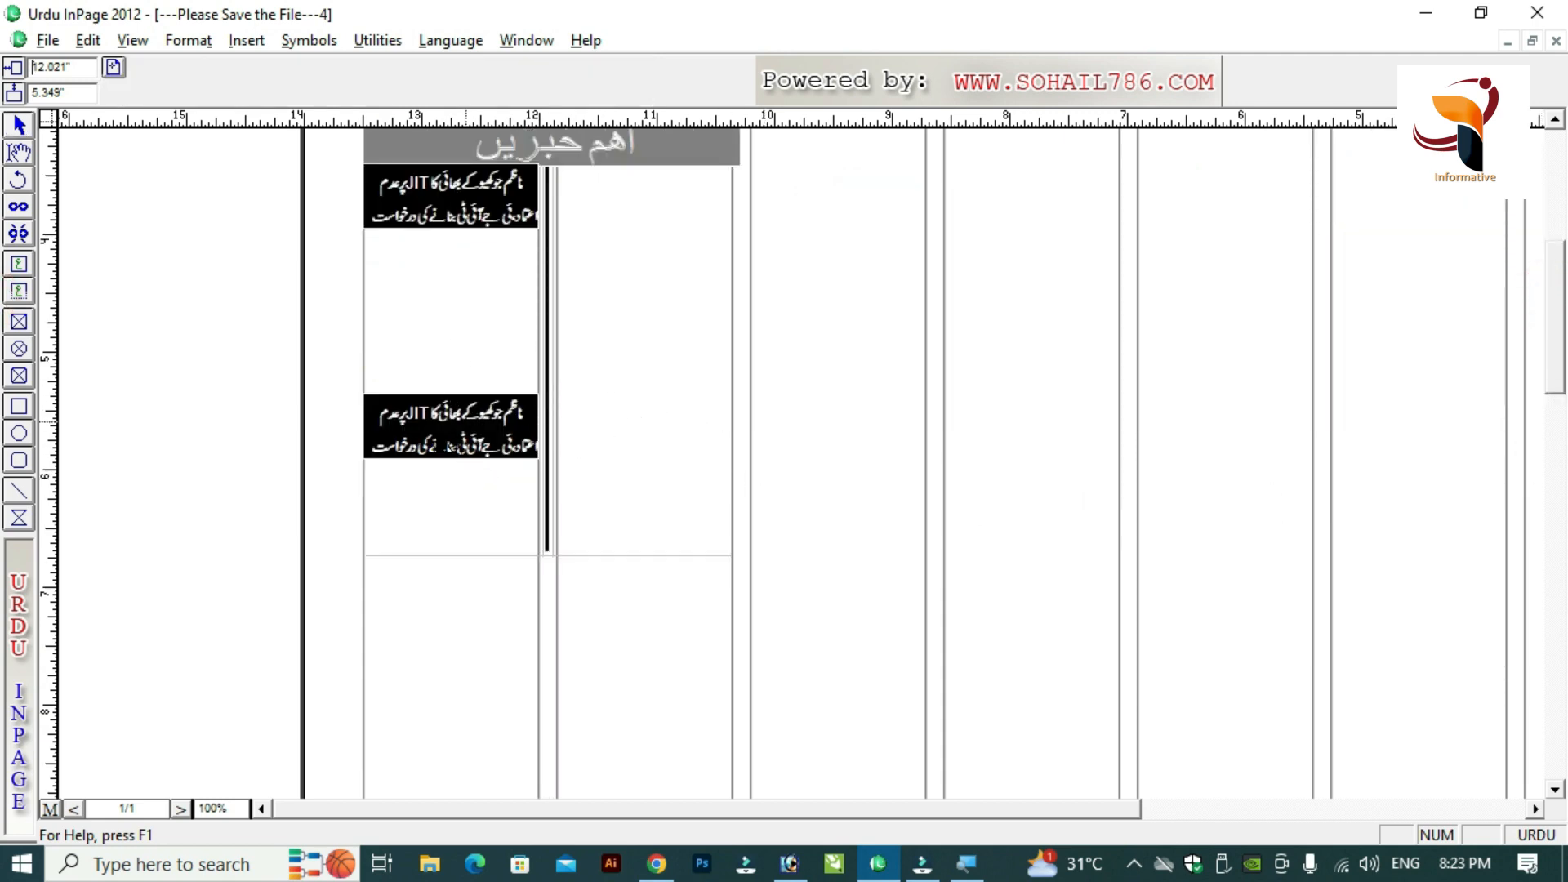
left_click(466, 420)
left_click_drag(466, 420, 660, 425)
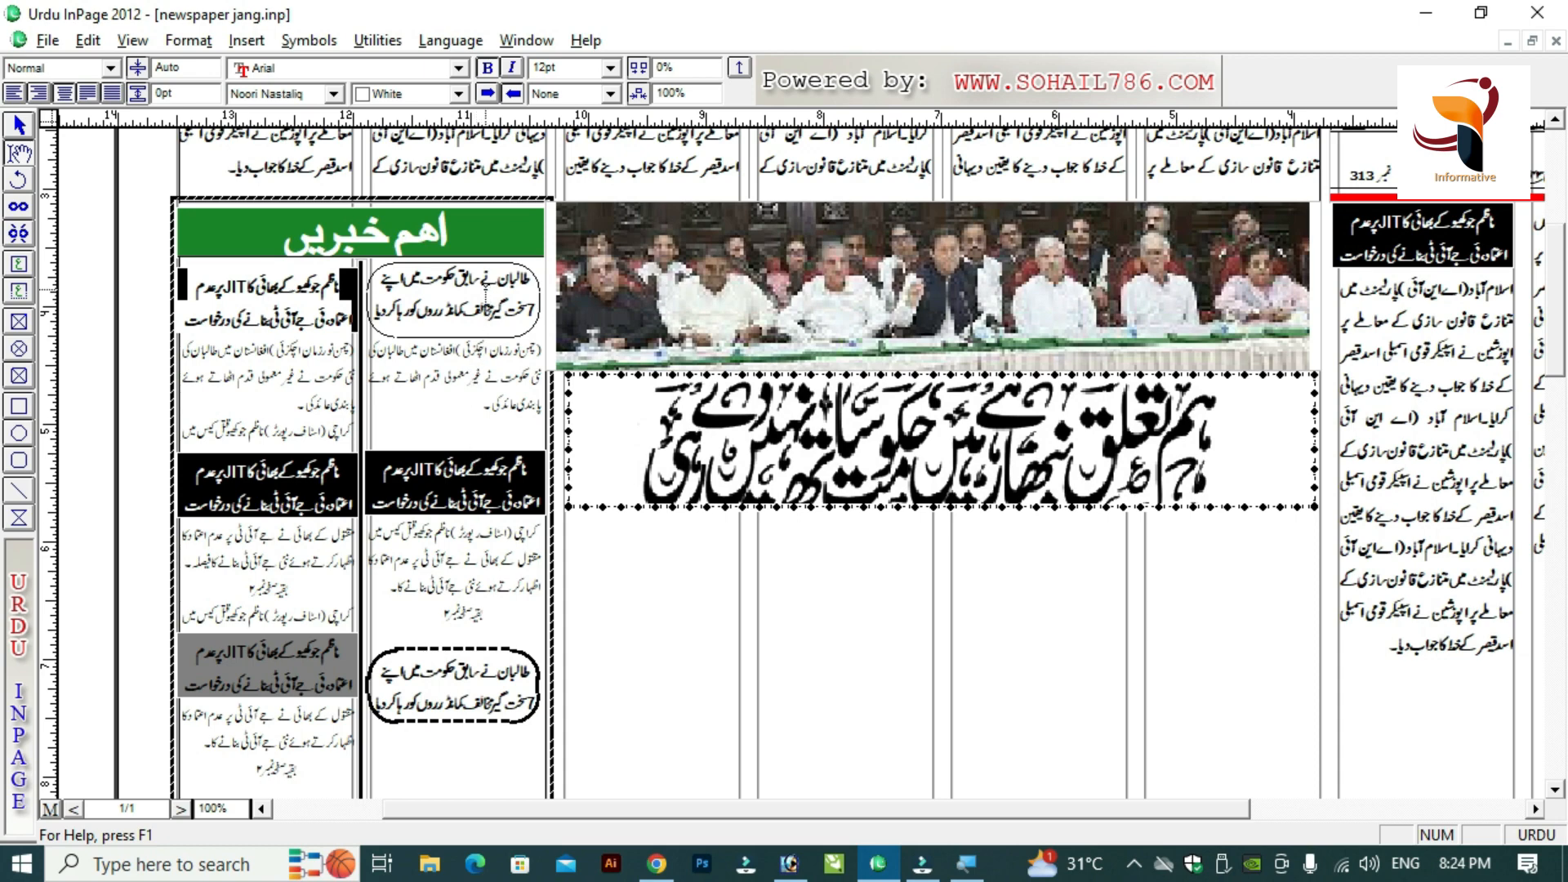
Draw a rounded rectangle about 1.48 by 0.53 inches at the top of the right column with a 2 pt border.
left_click(449, 301)
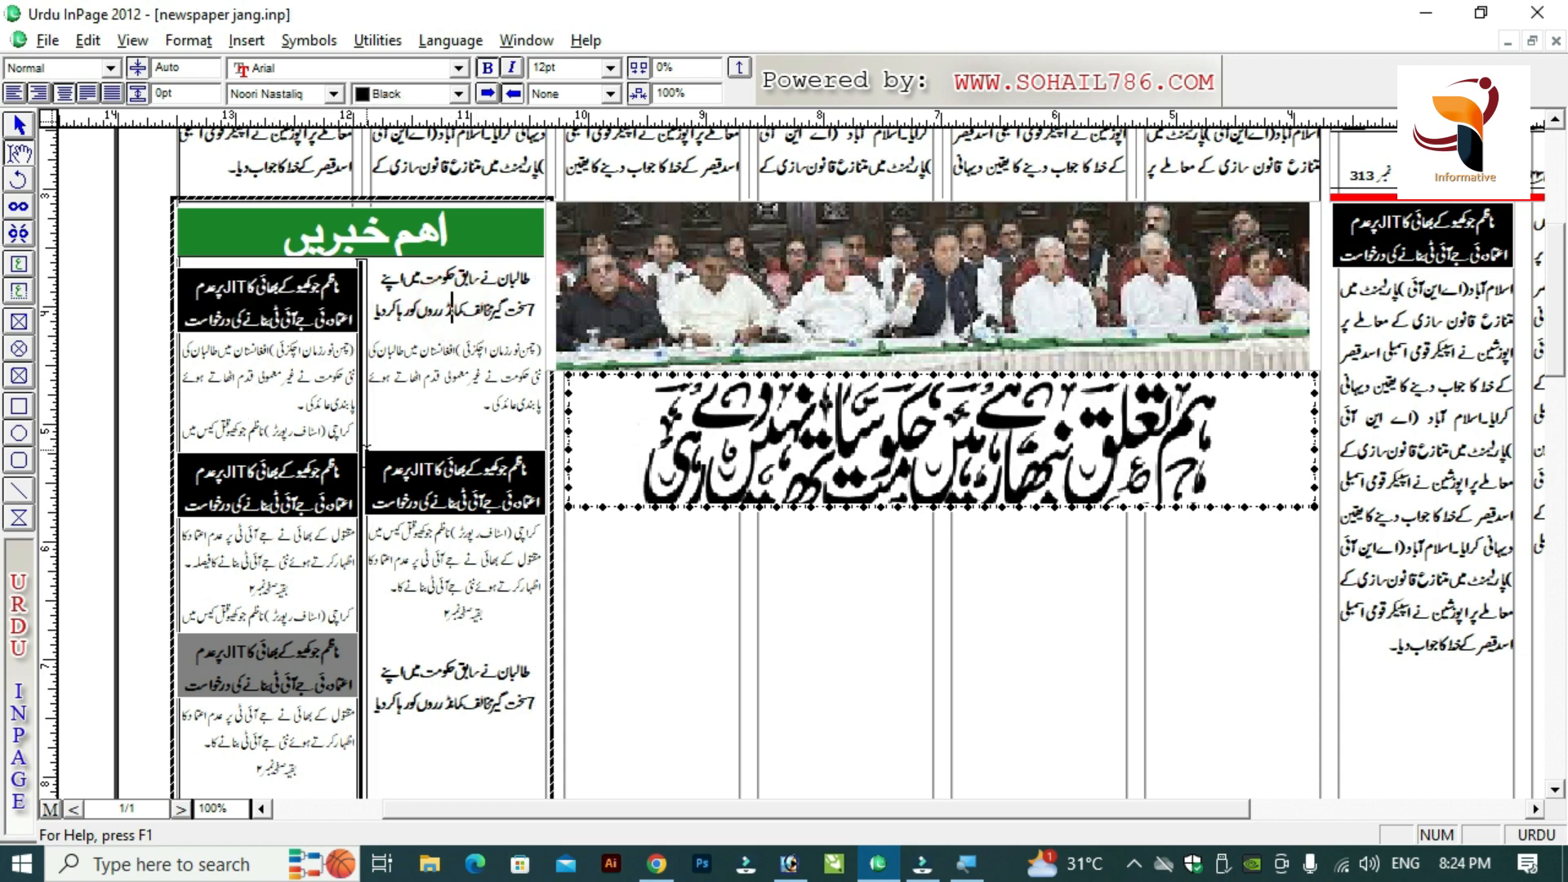
key("ctrl+Tab")
left_click(610, 289)
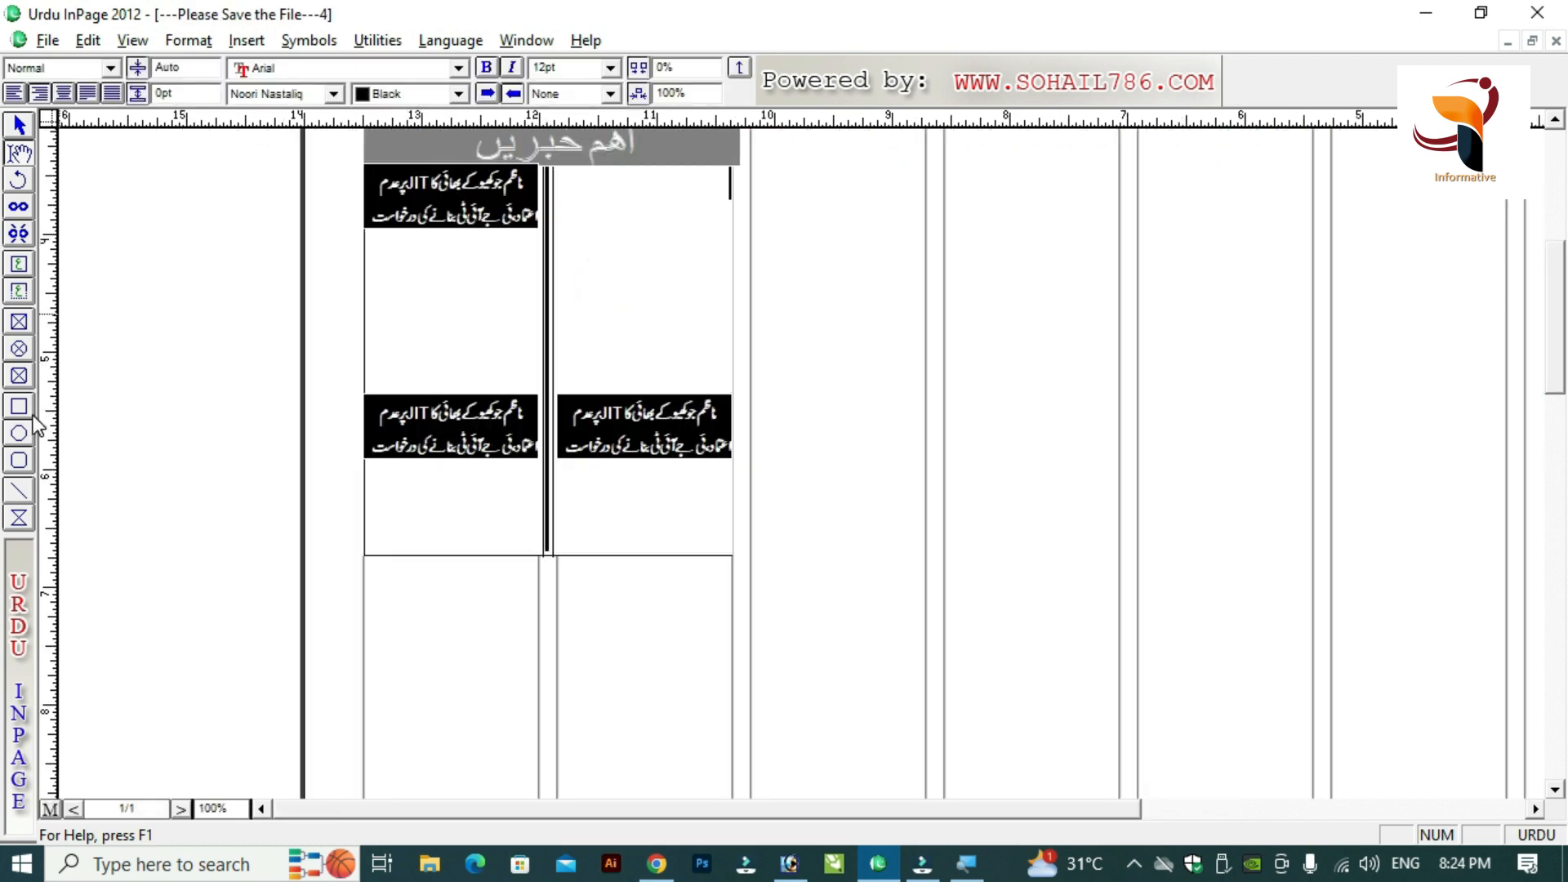
left_click(19, 462)
left_click_drag(556, 166, 726, 229)
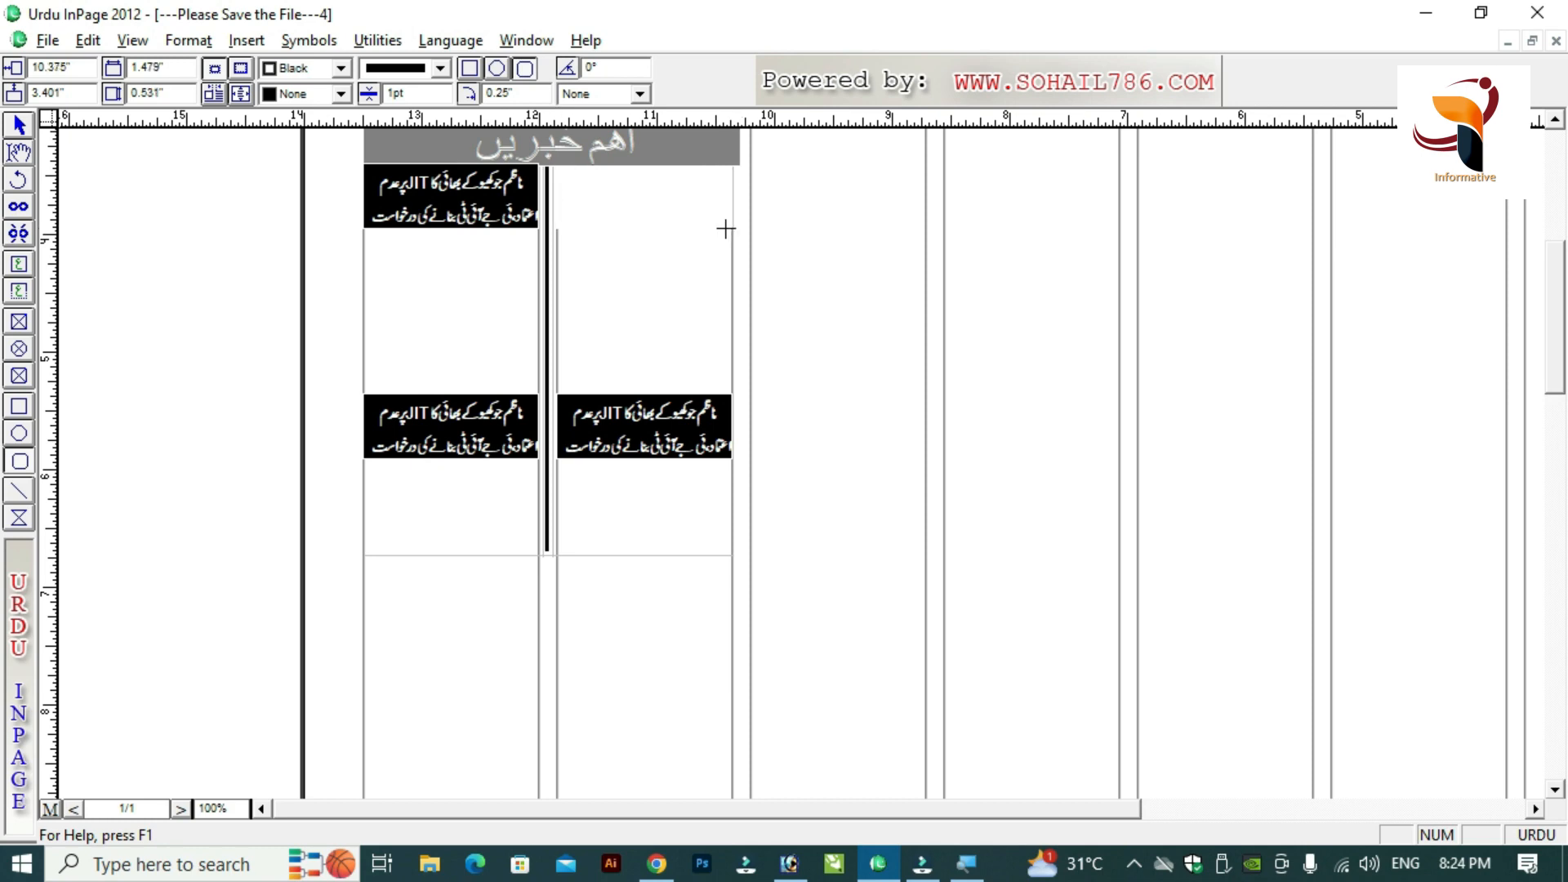
double_click(401, 93)
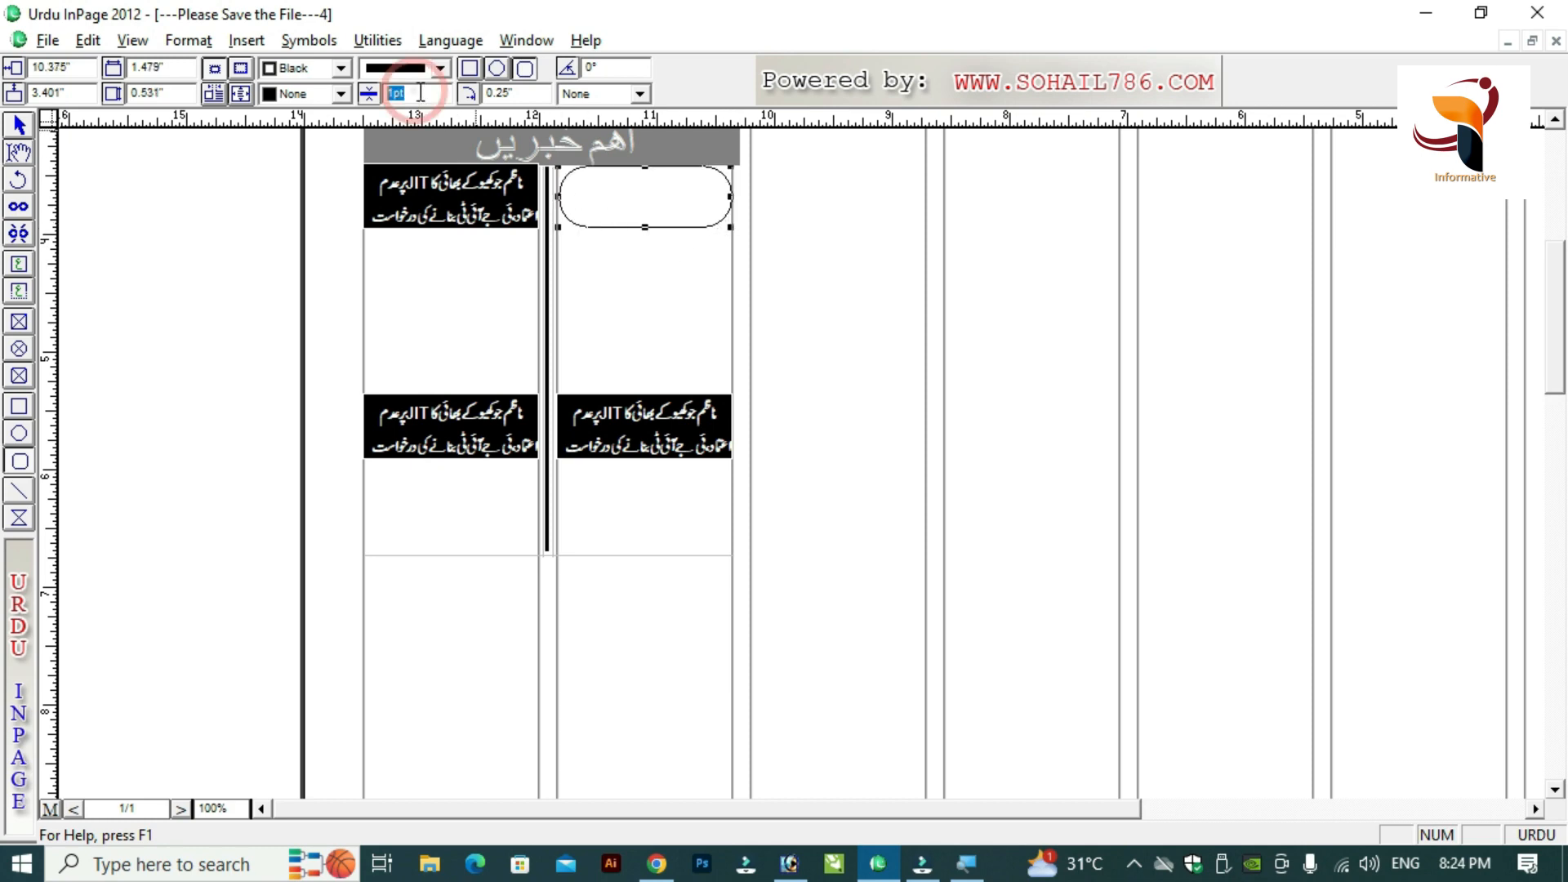
type("2")
key("Return")
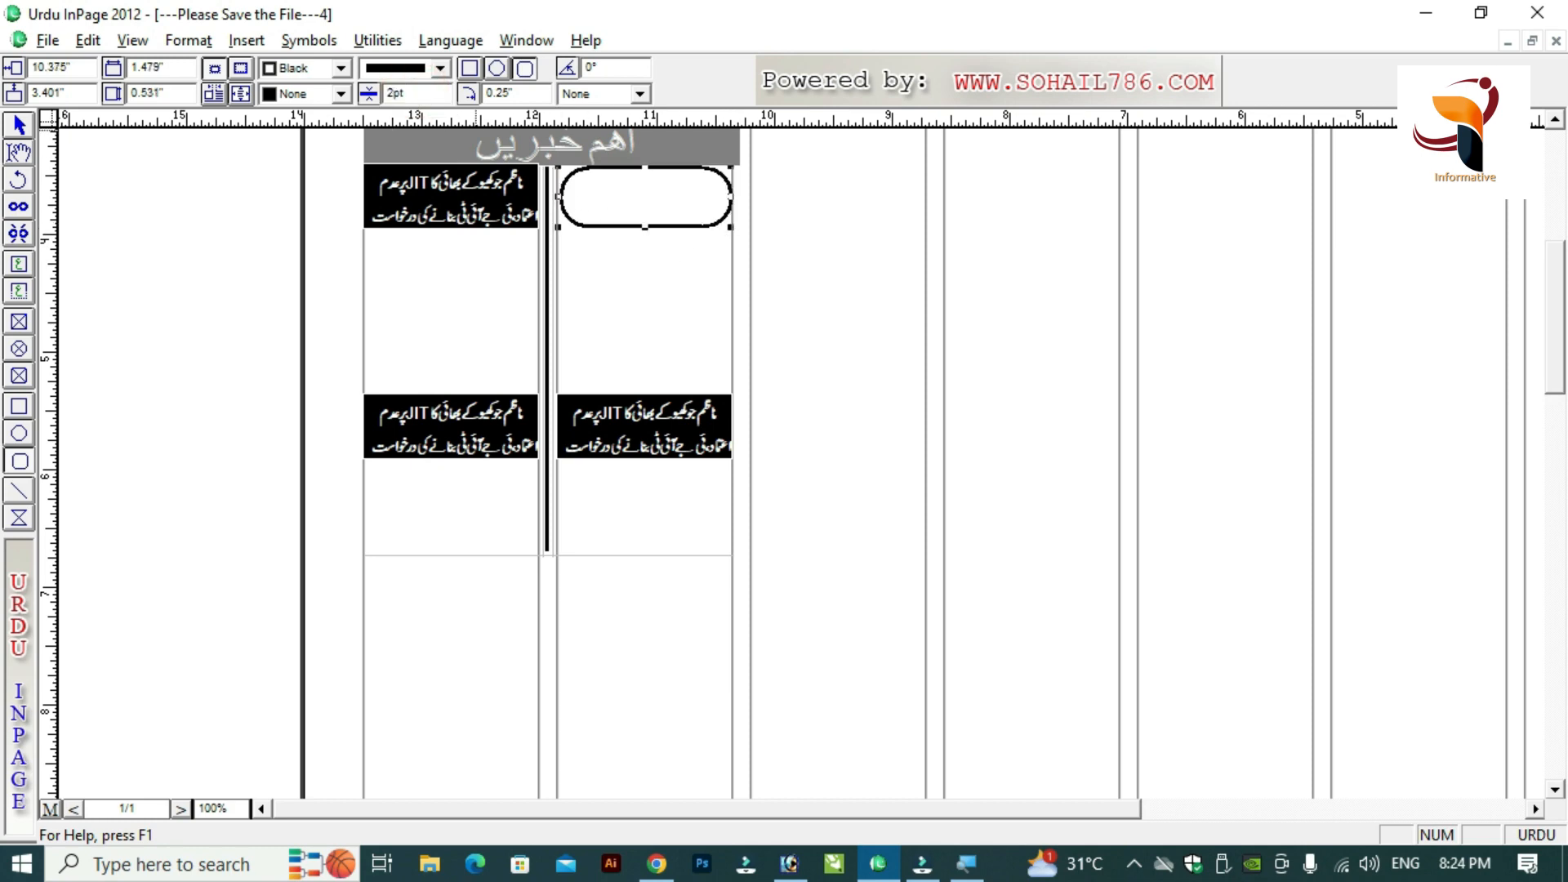
Duplicate the rounded rectangle below the right column's black headline and give the copy a dashed border style.
left_click(19, 125)
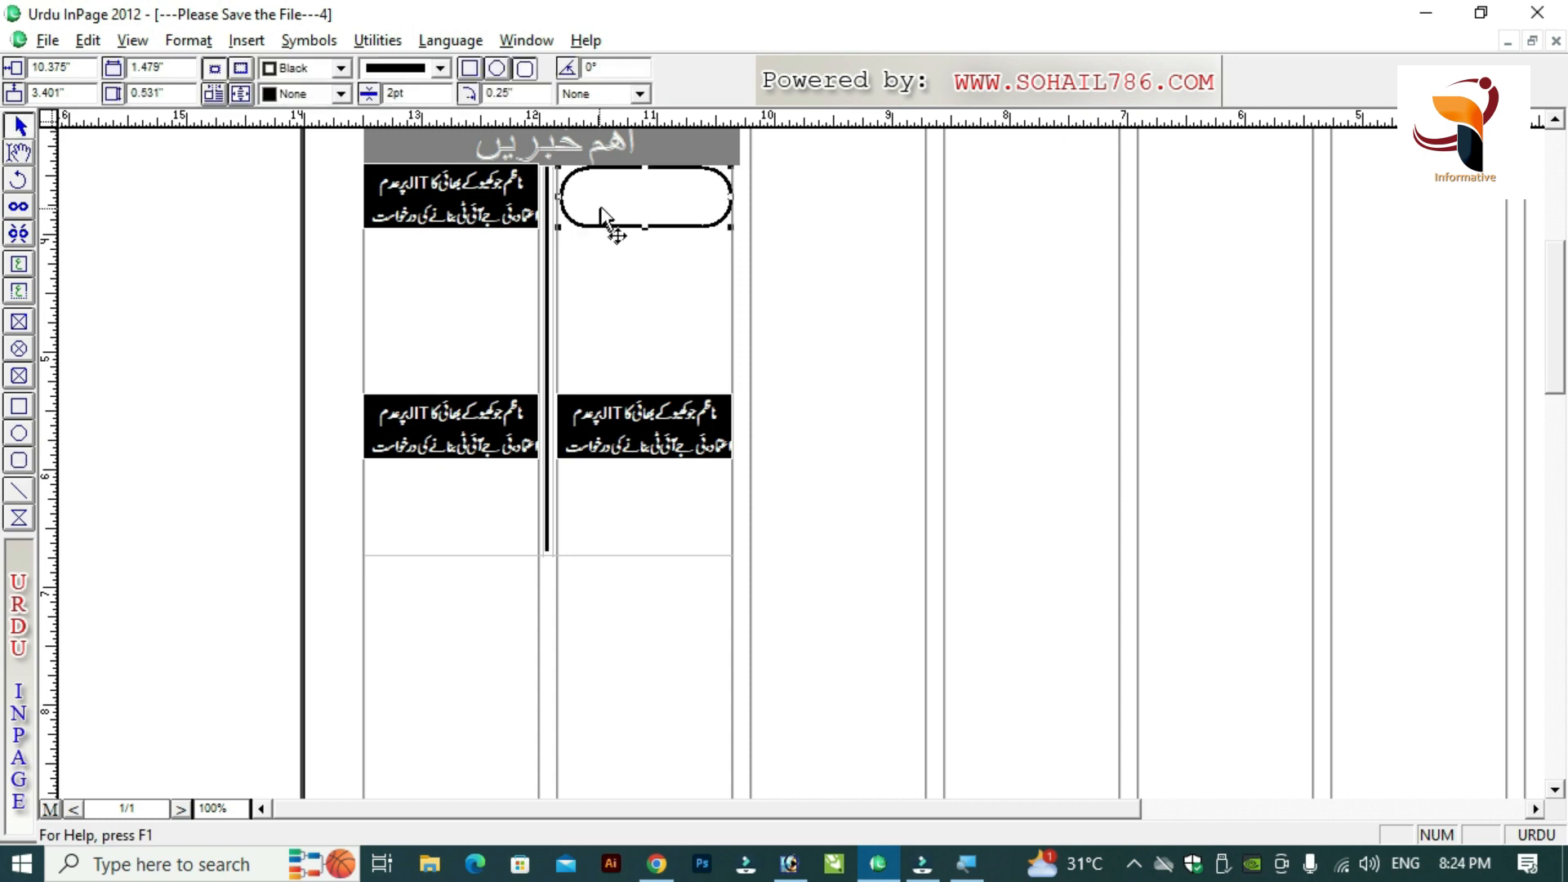
left_click_drag(605, 214, 611, 535)
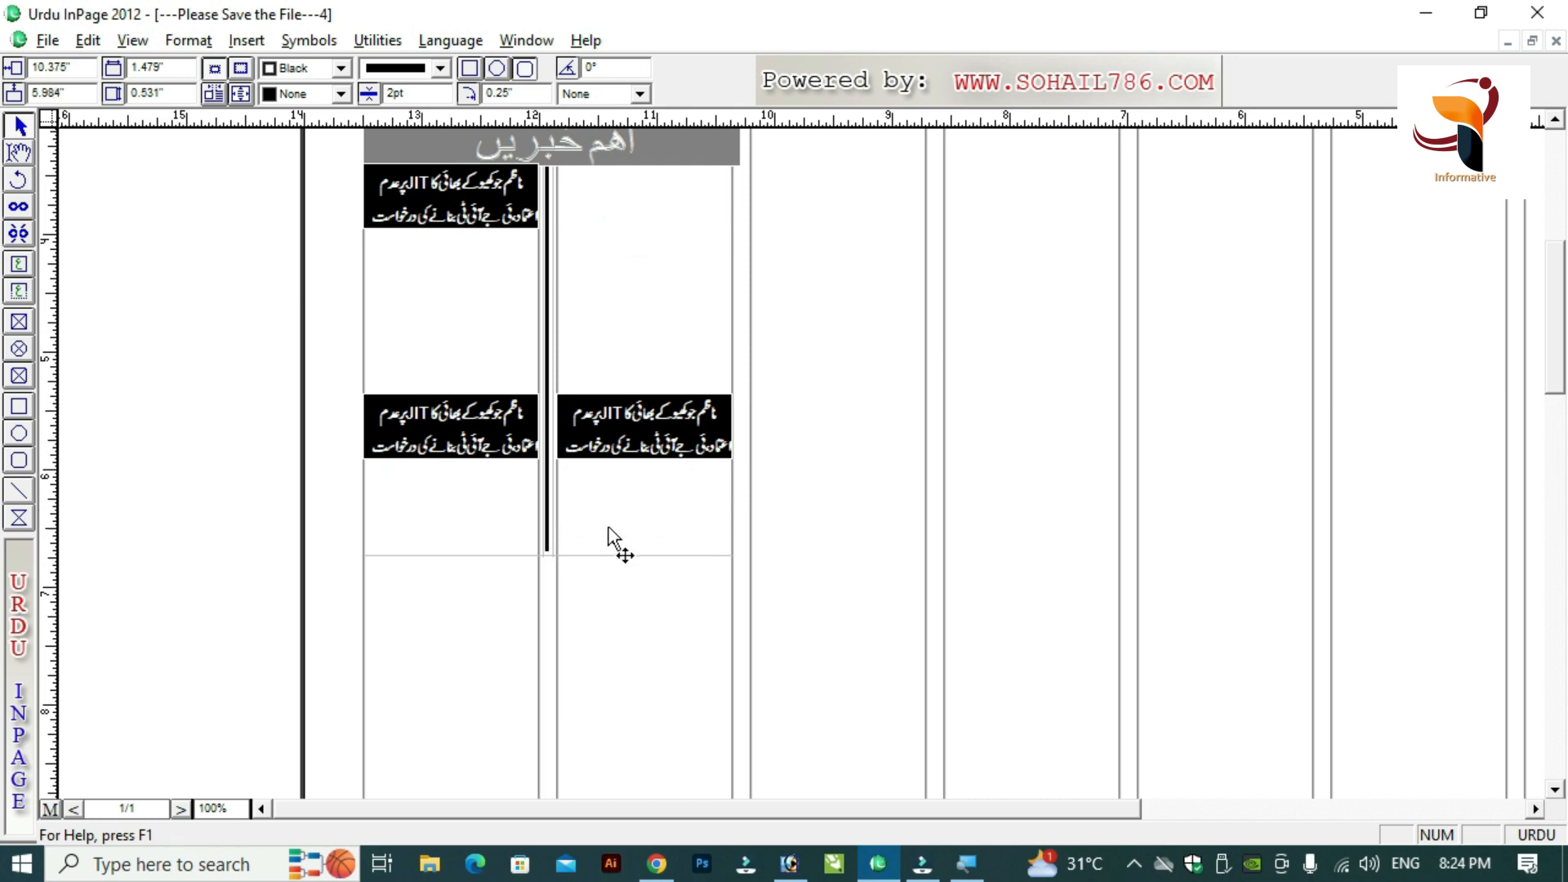
left_click(444, 70)
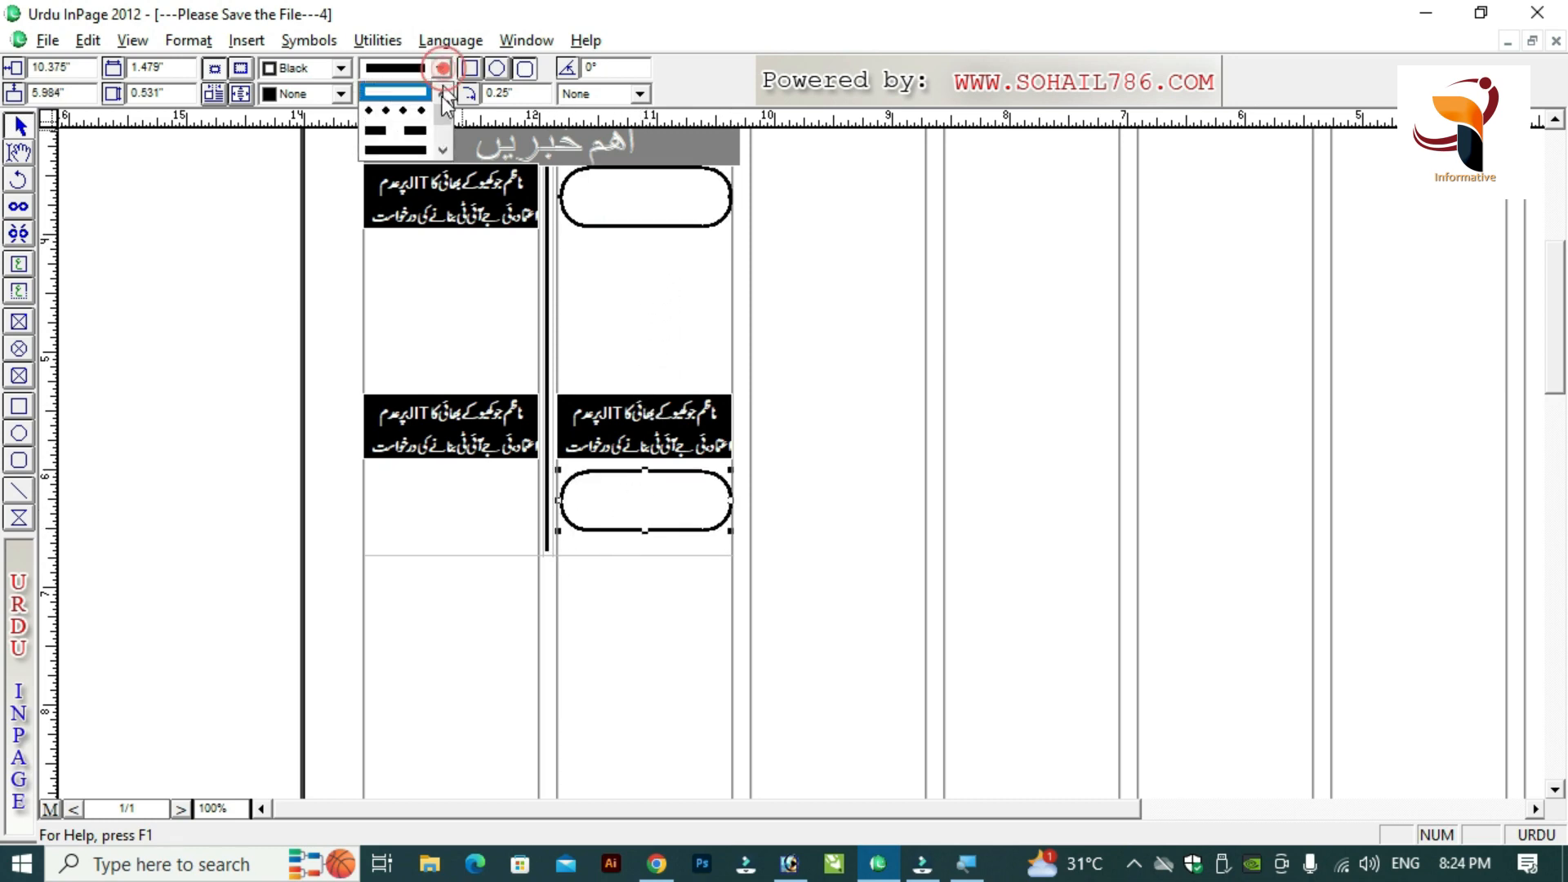
left_click(443, 150)
left_click(410, 131)
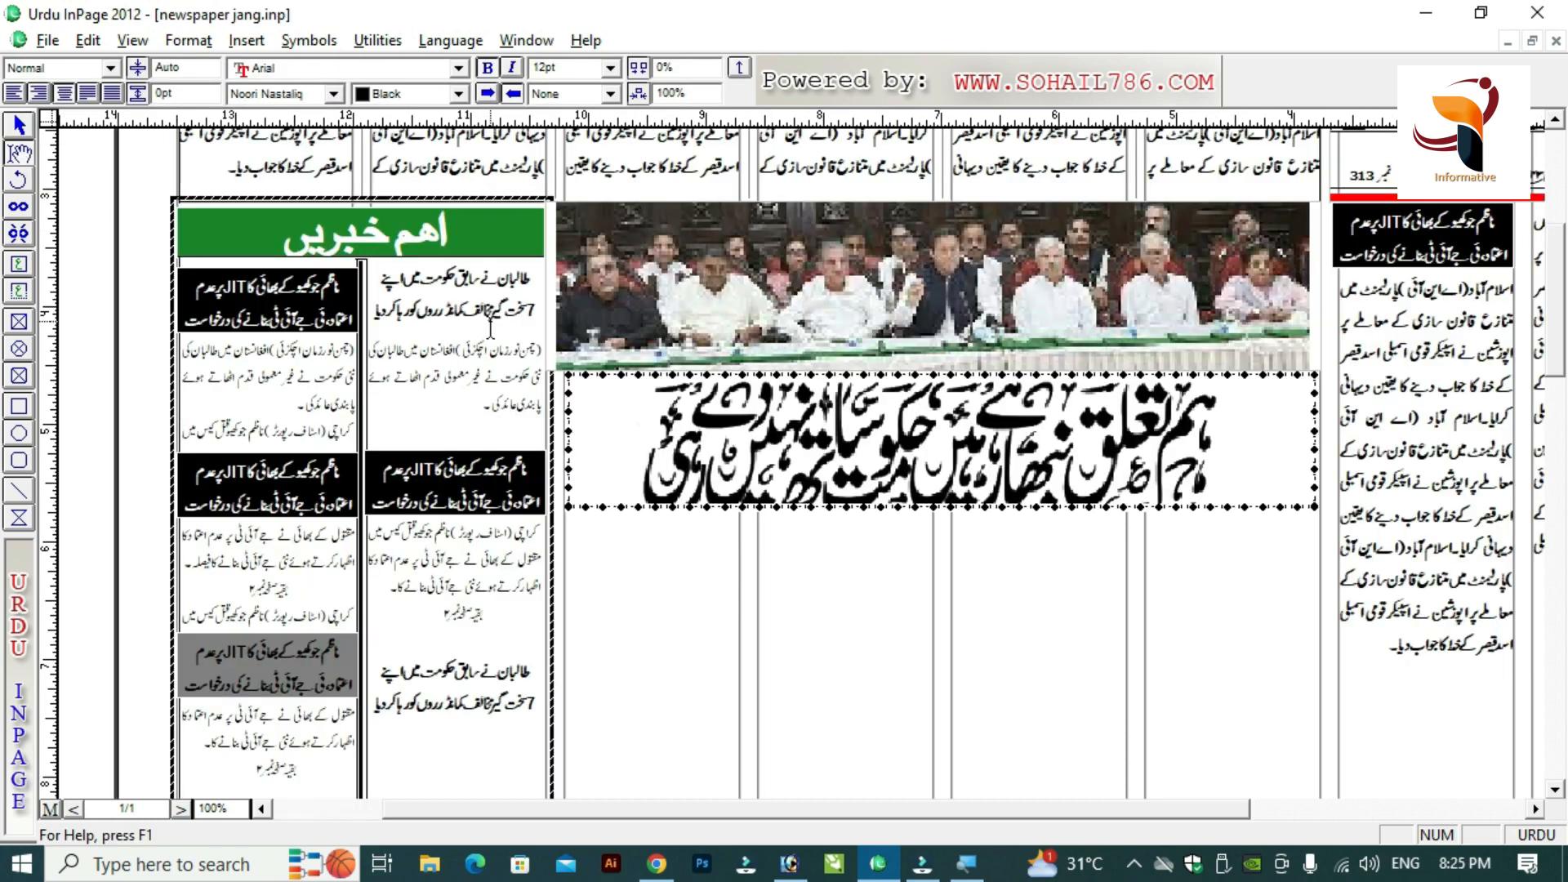
Copy all of the اہم خبریں column text from newspaper jang.inp and paste it into the new page's two-column box.
left_click(491, 320)
key("ctrl+a")
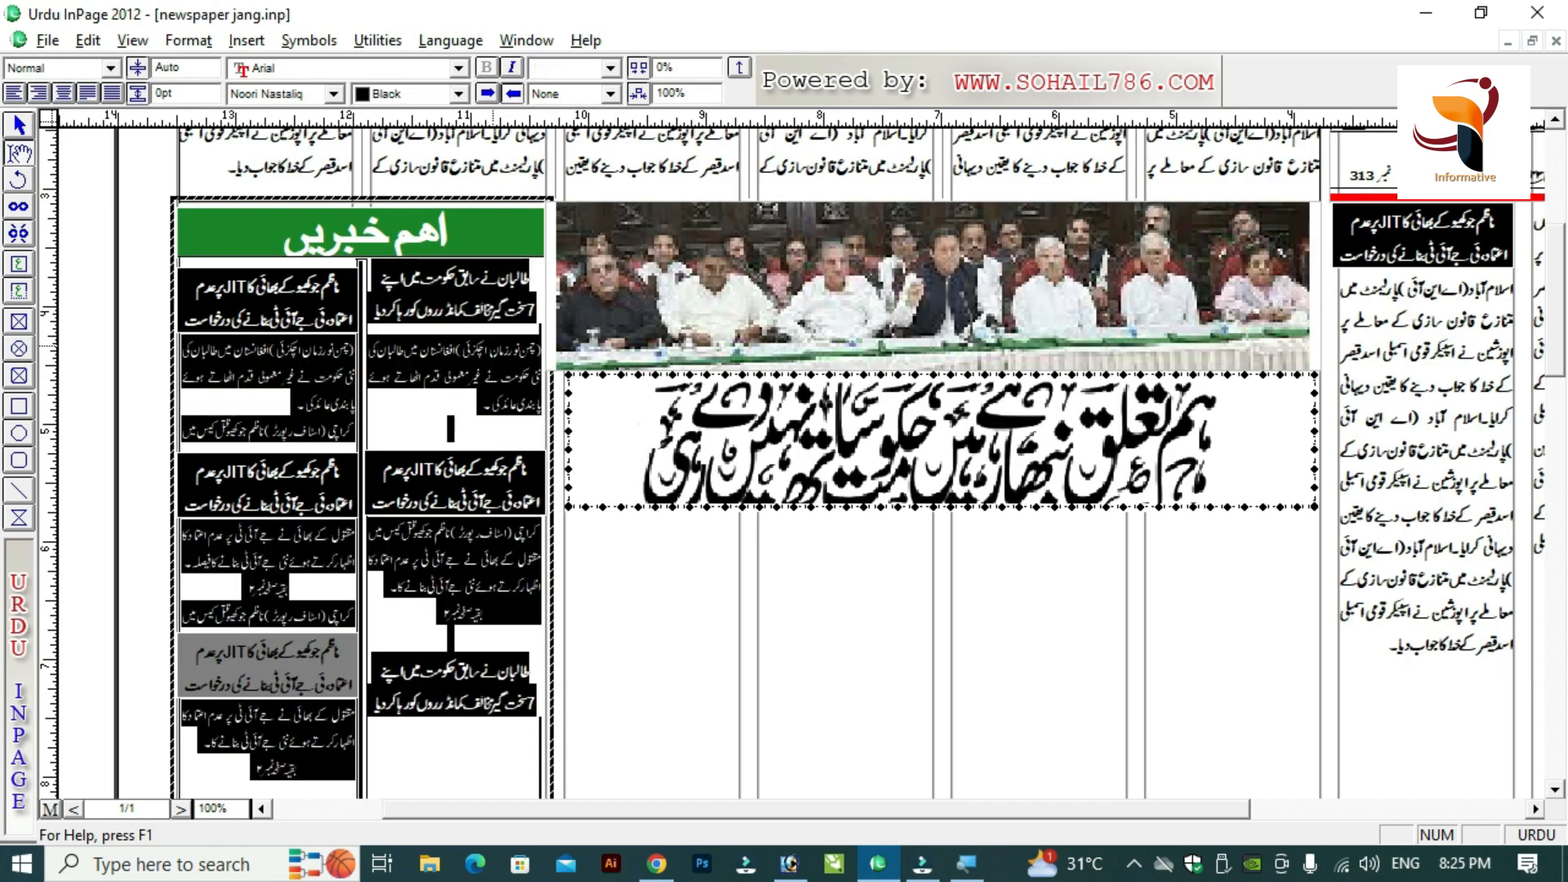
key("ctrl+Tab")
left_click(639, 241)
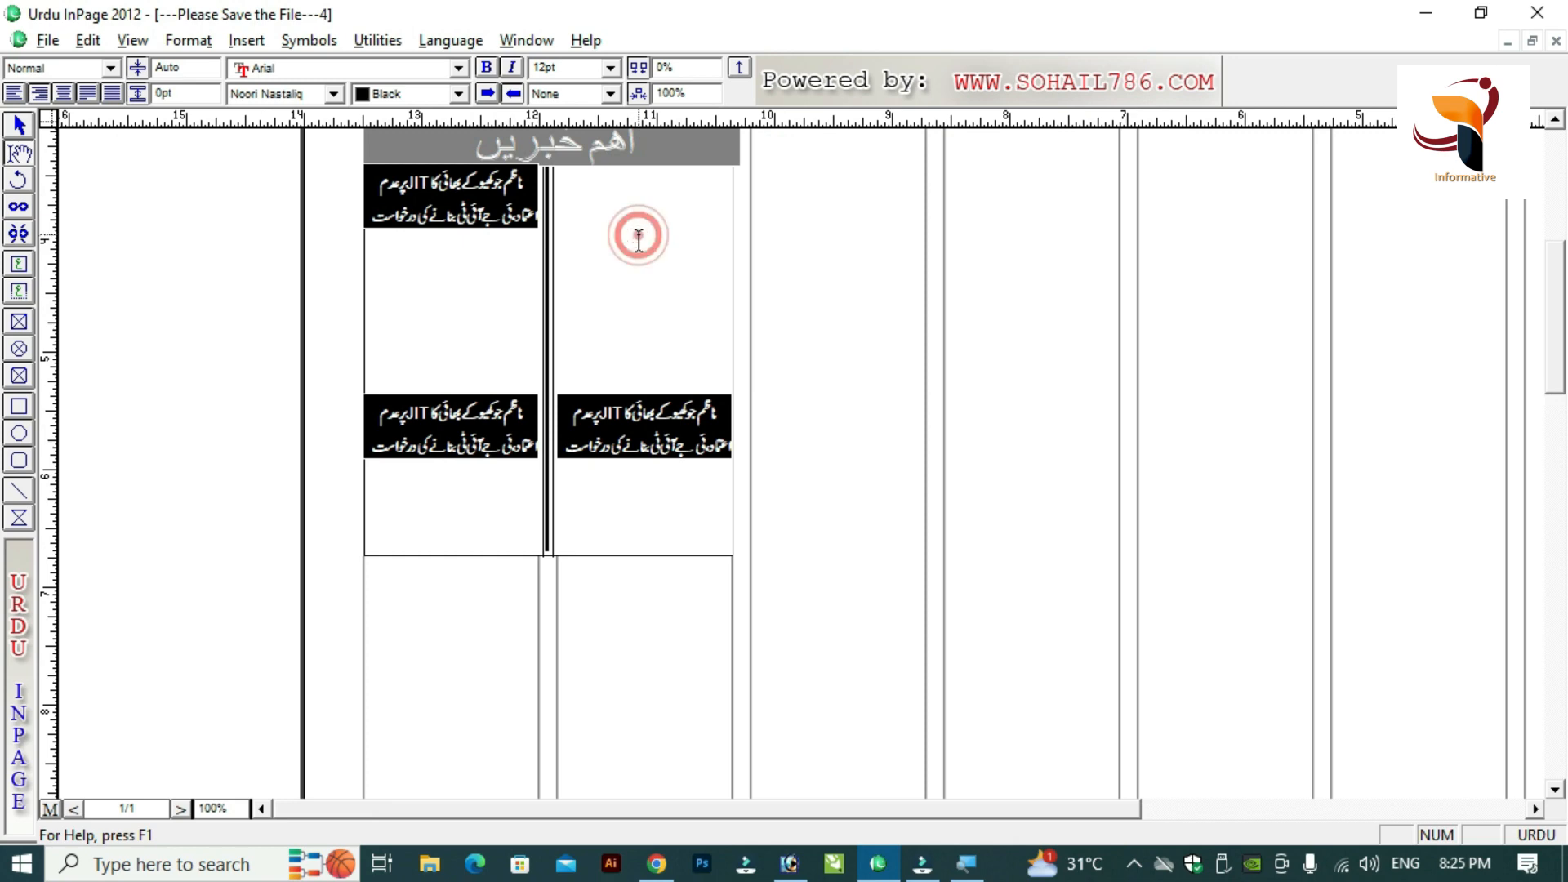
key("ctrl+v")
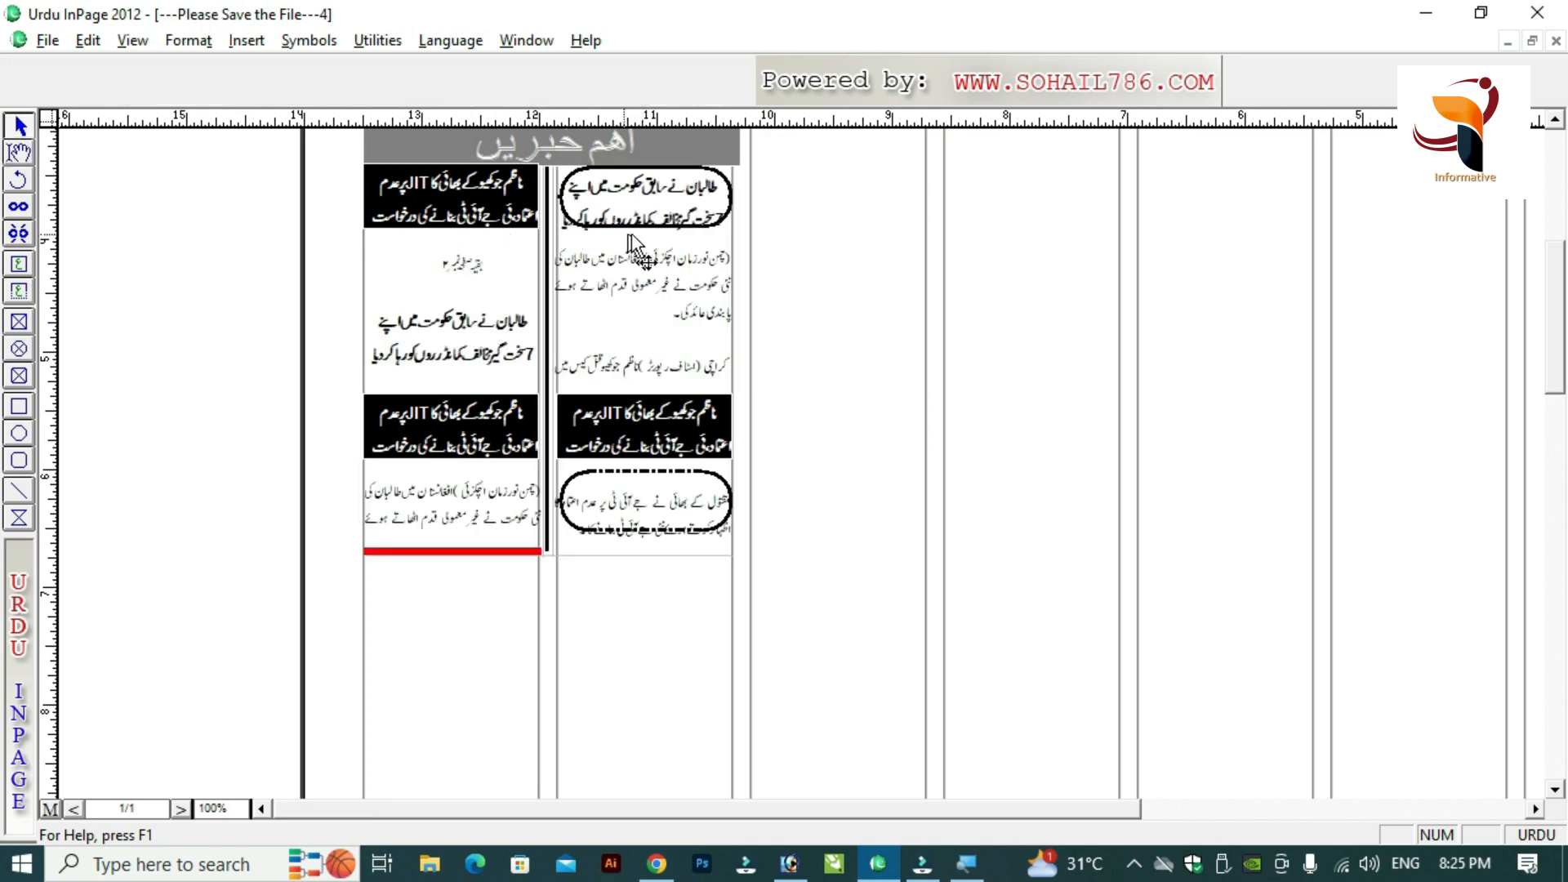
Fit the upper rounded frame around its two-line headline and remove the continued-page line from the top of the left column.
left_click(658, 232)
left_click_drag(662, 231, 651, 232)
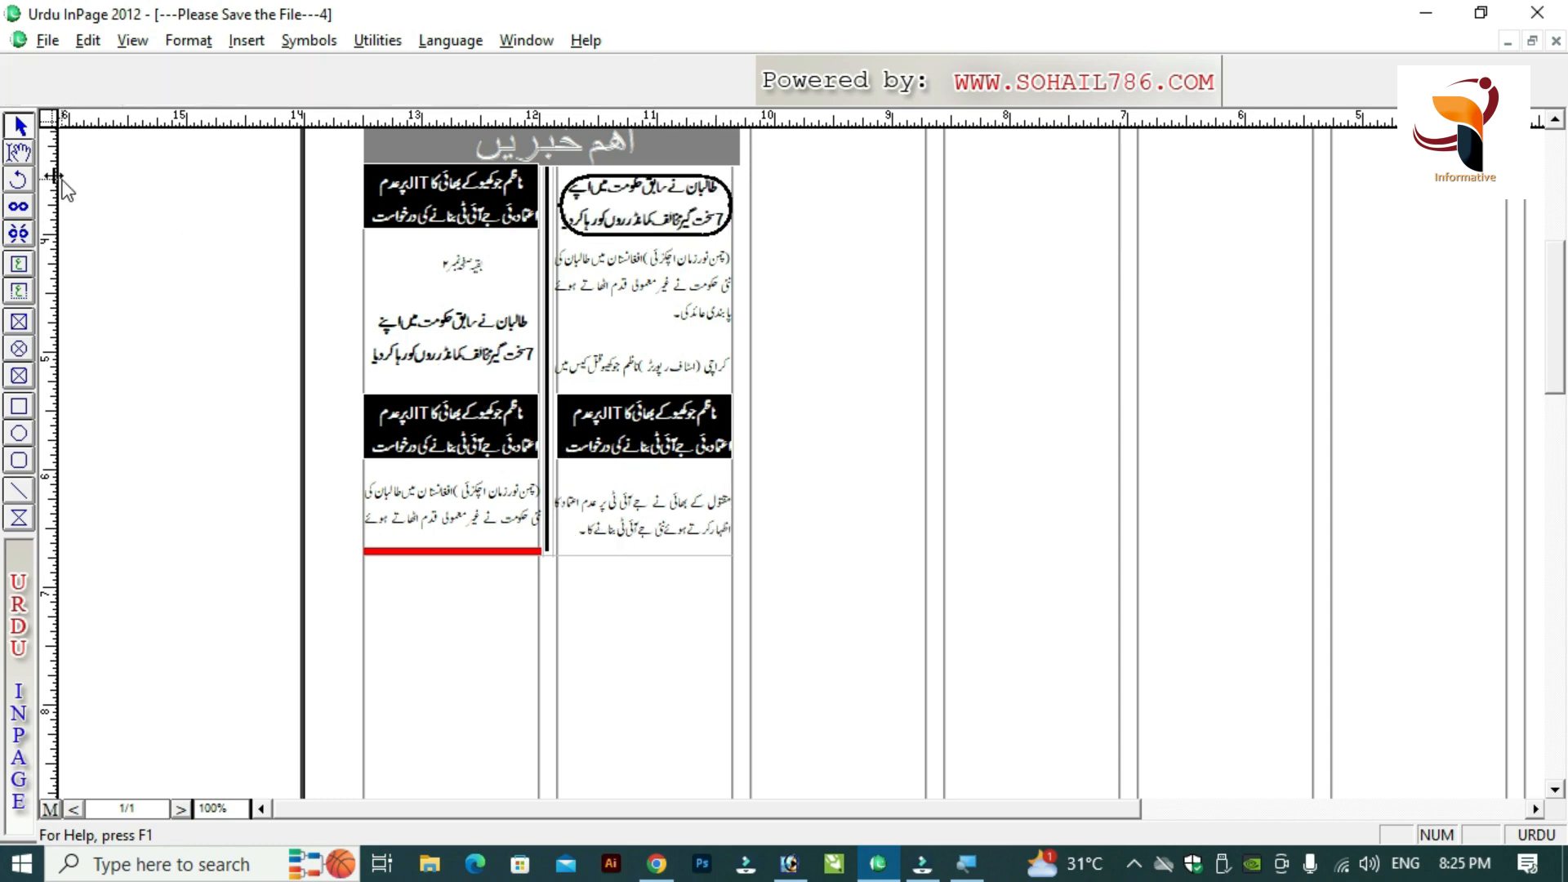
left_click(18, 153)
left_click(529, 254)
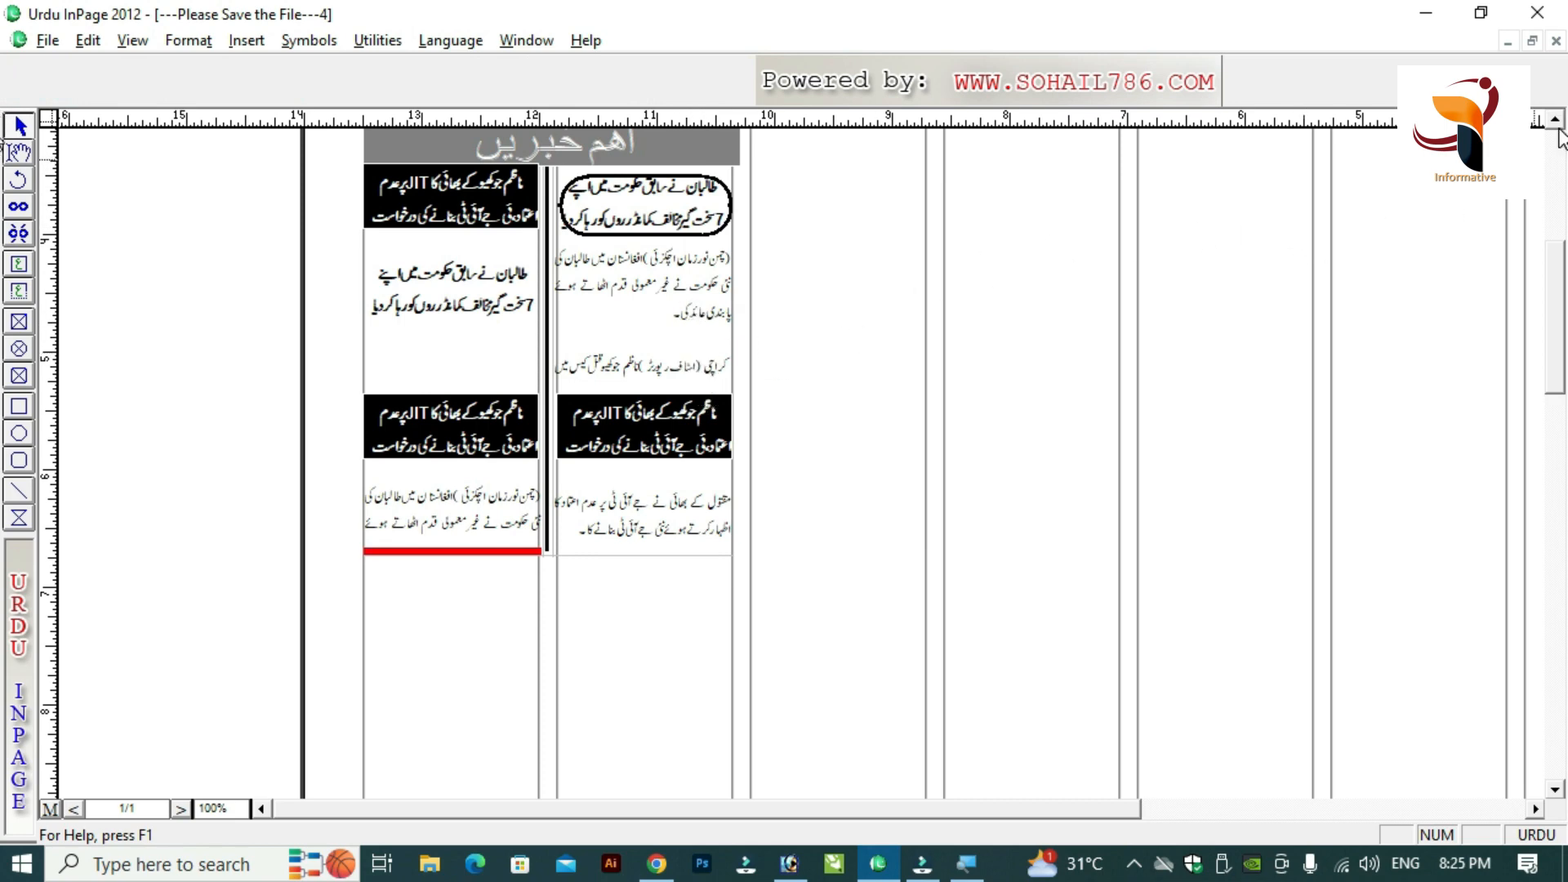
Draw a rectangle about 3.29 by 3.84 inches around the whole اہم خبریں section with a 5 pt border.
left_click(1556, 123)
left_click(1556, 123)
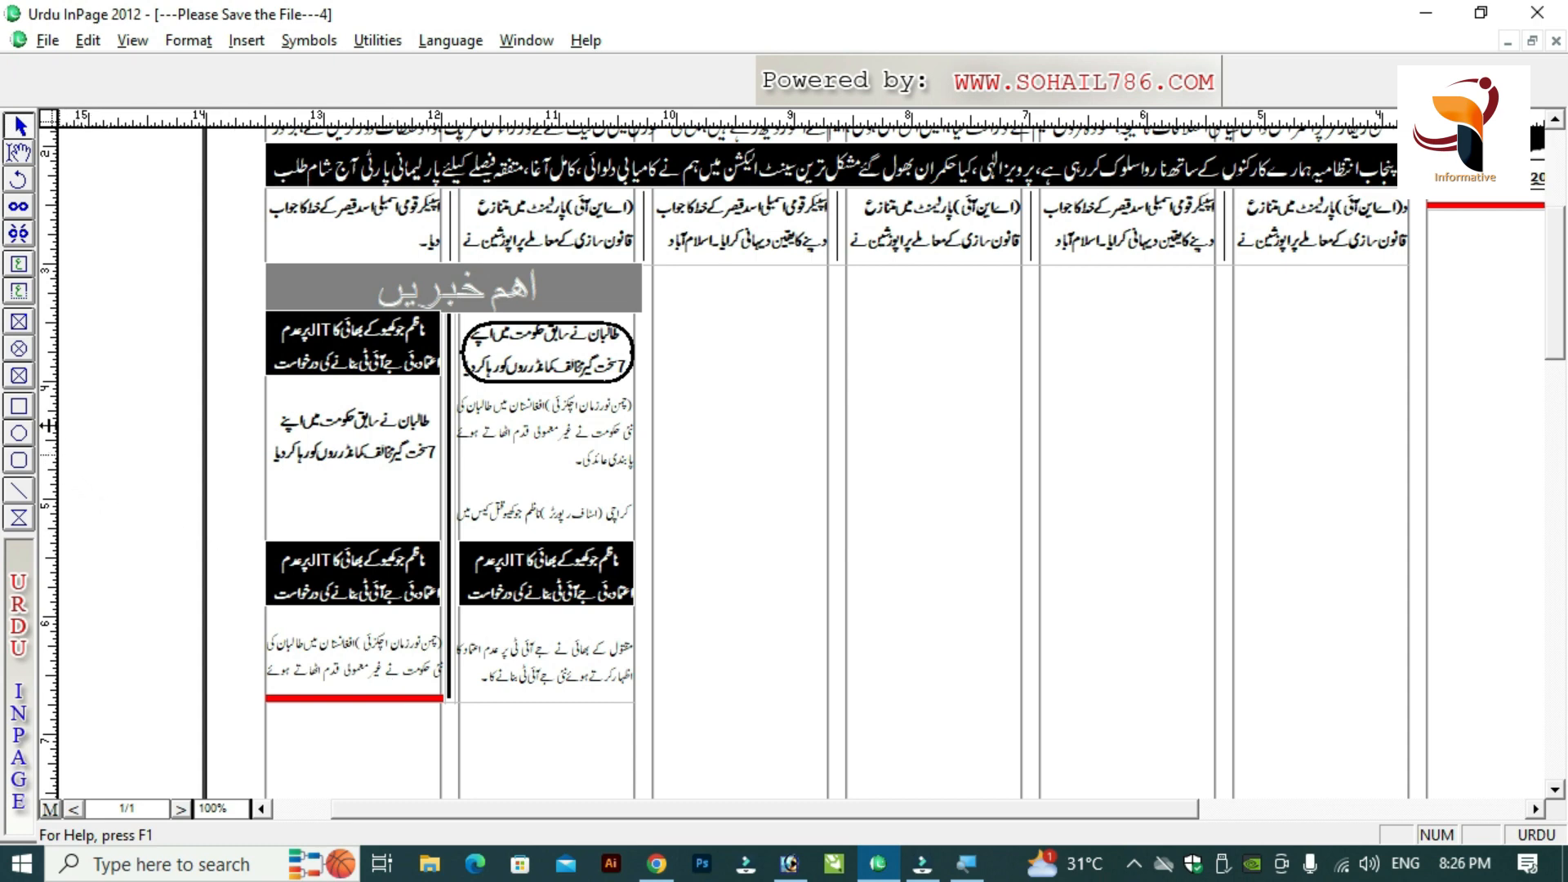
left_click(20, 408)
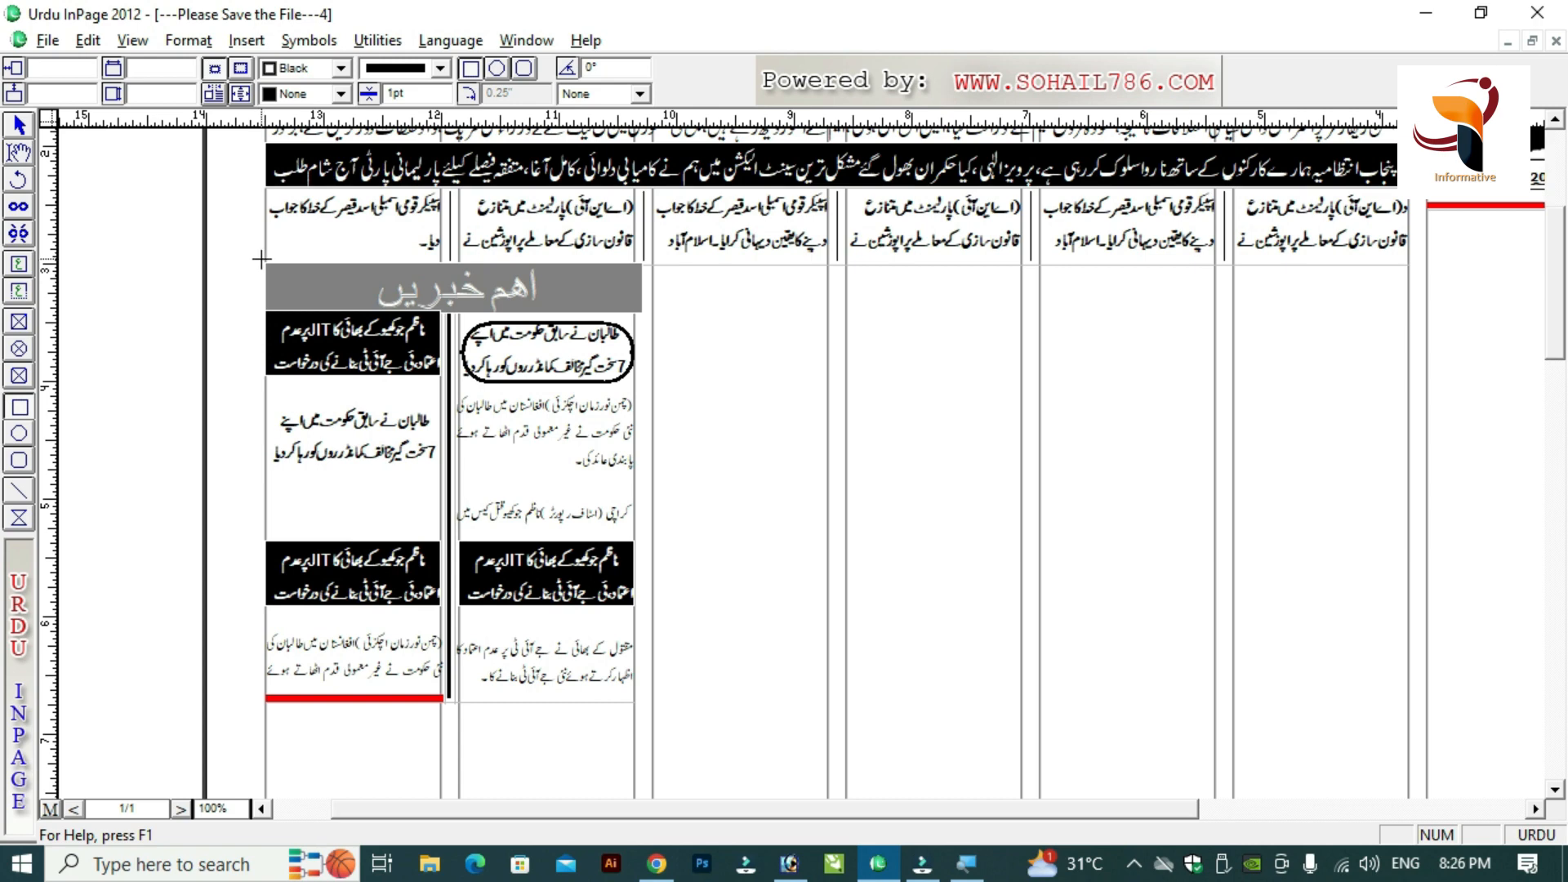
left_click_drag(270, 265, 652, 710)
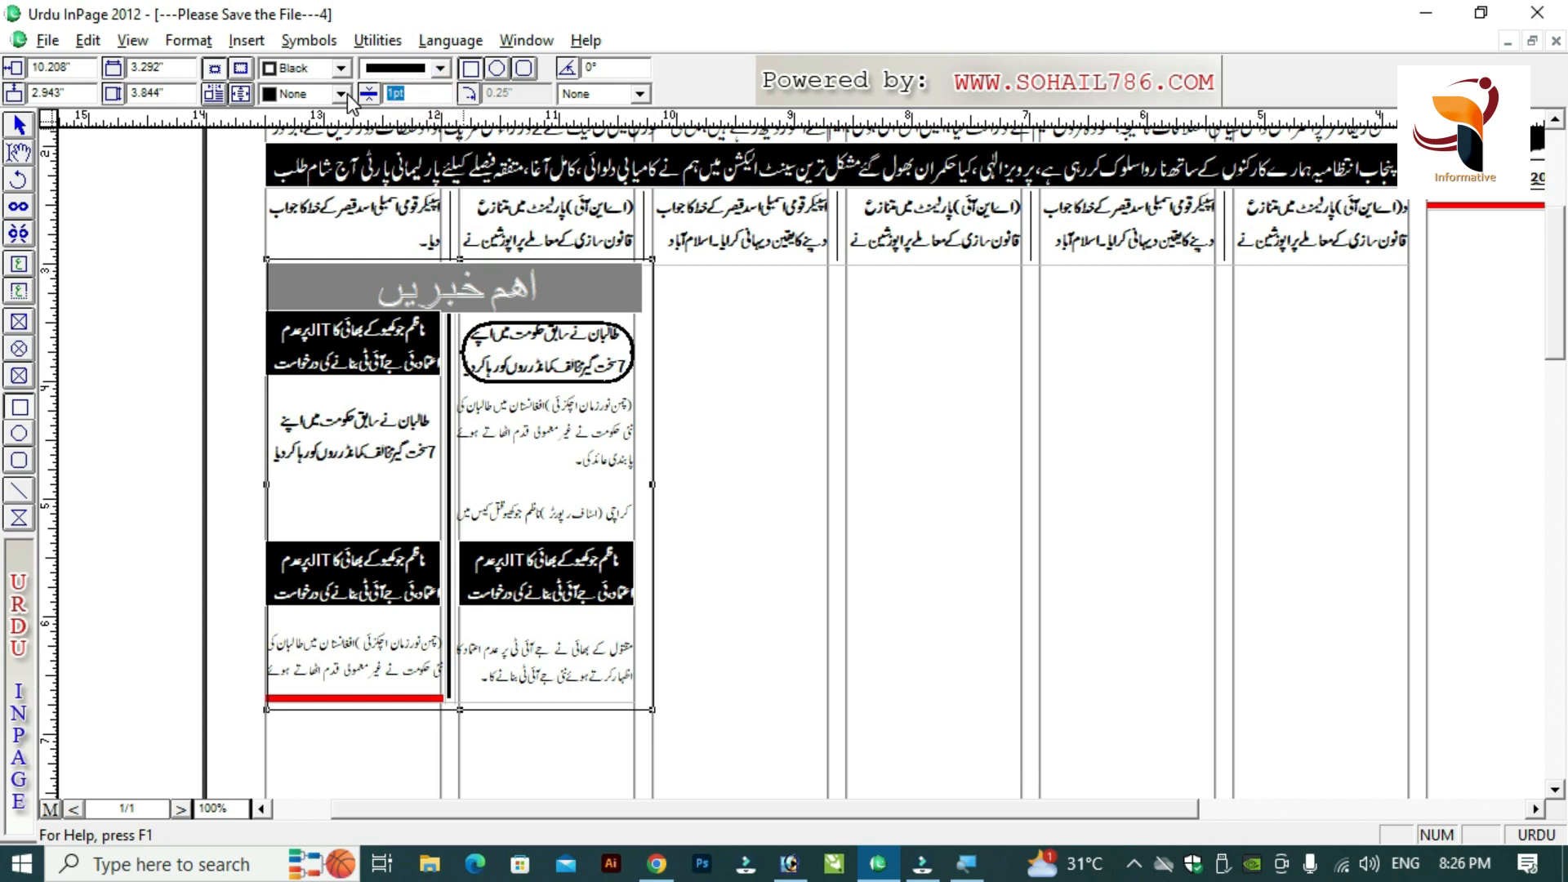
type("5")
key("Return")
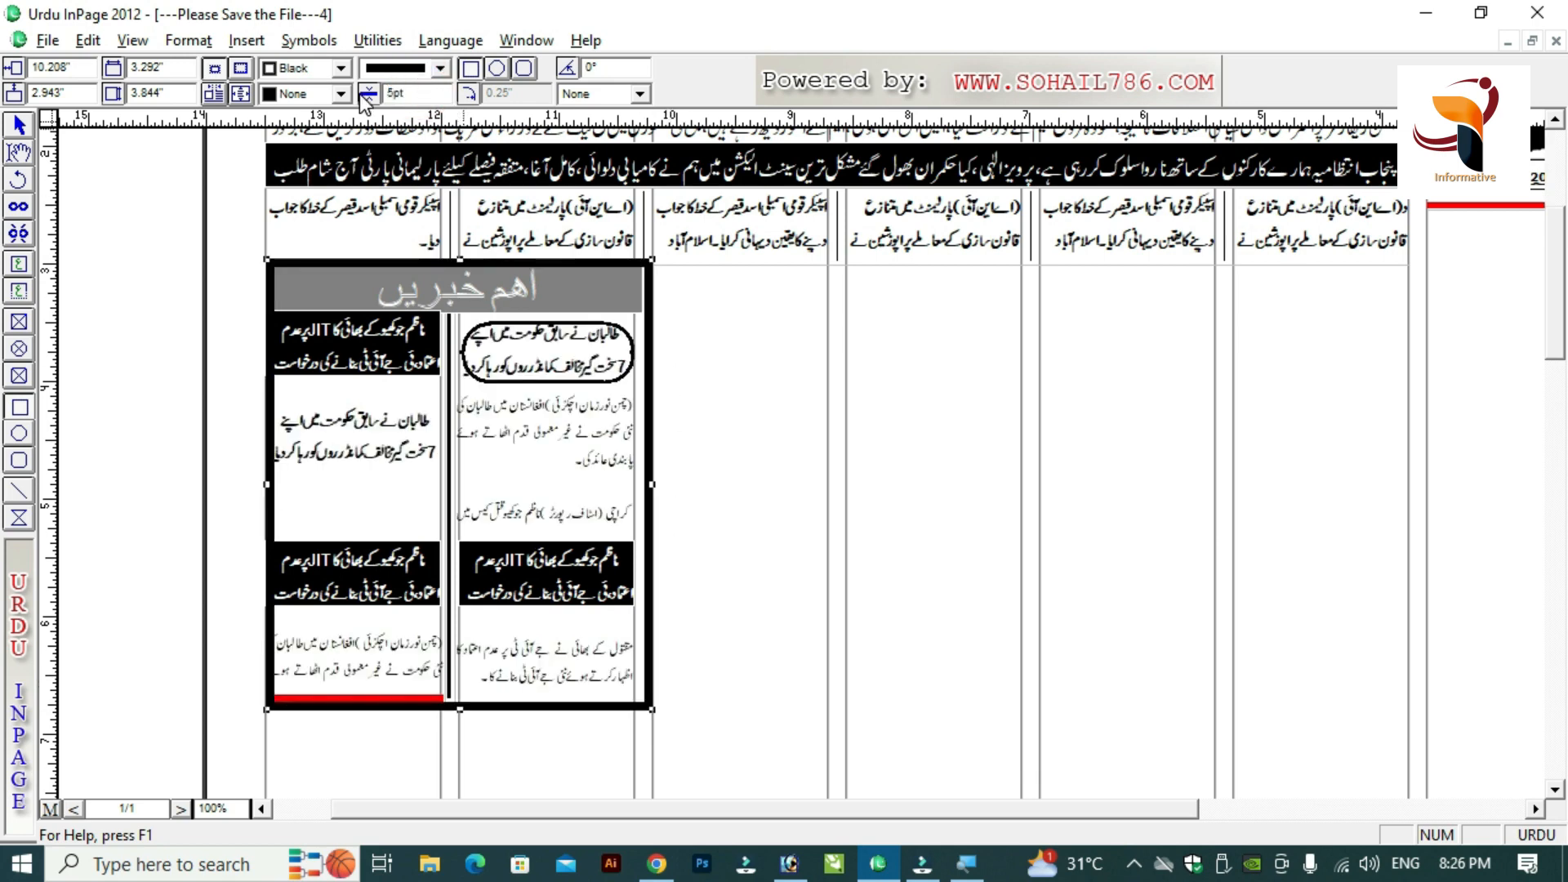
Give the rectangle around the اہم خبریں section a 3 pt border with the diagonal-striped pattern.
left_click_drag(418, 94, 362, 96)
type("3")
key("Return")
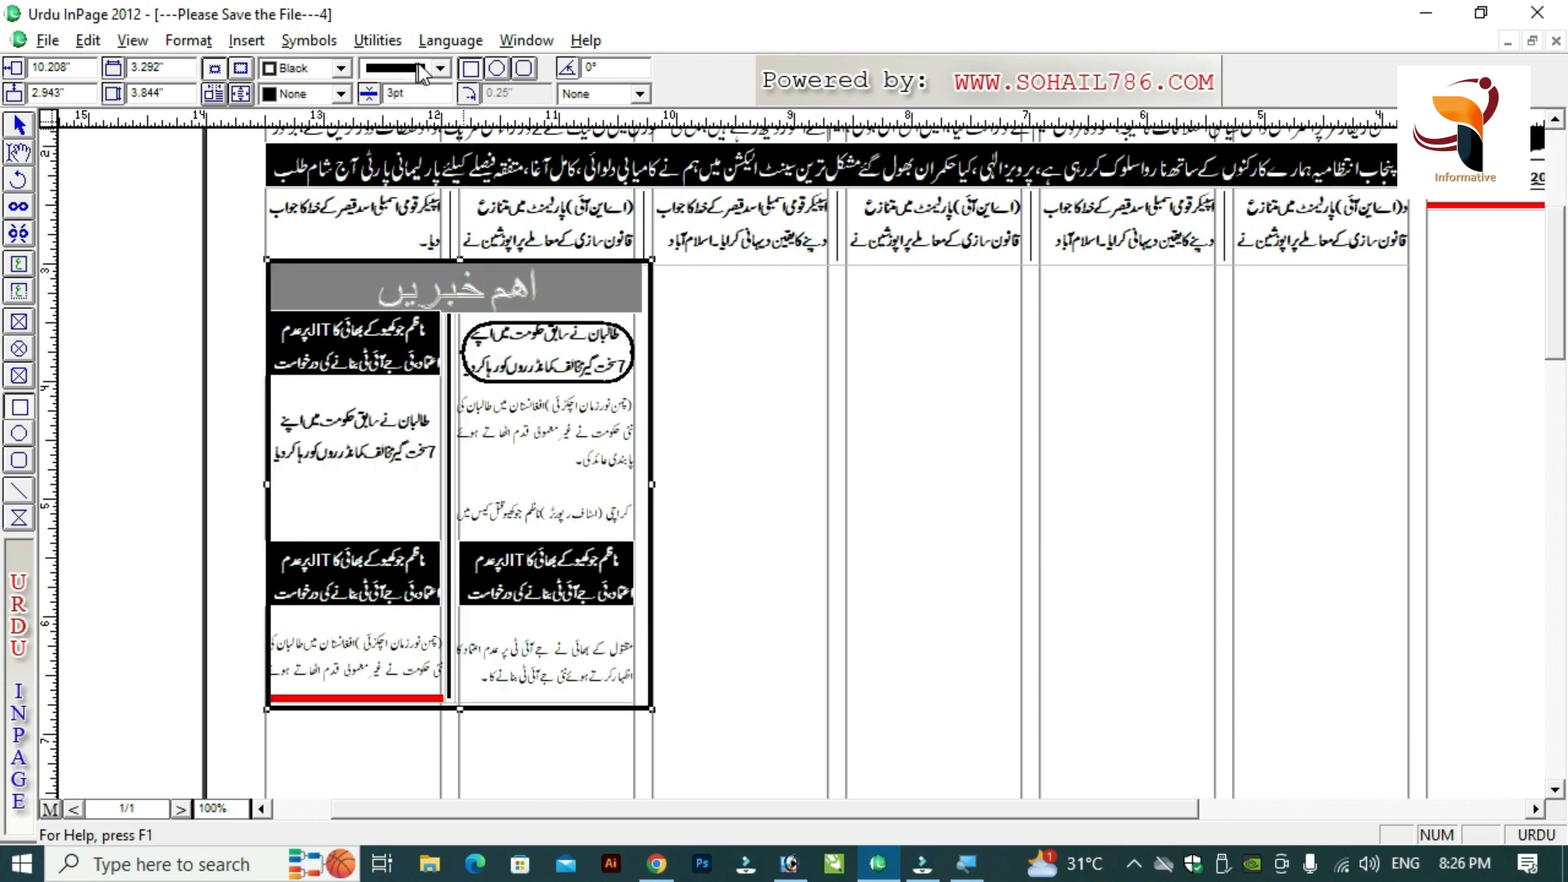
left_click(440, 68)
left_click(442, 150)
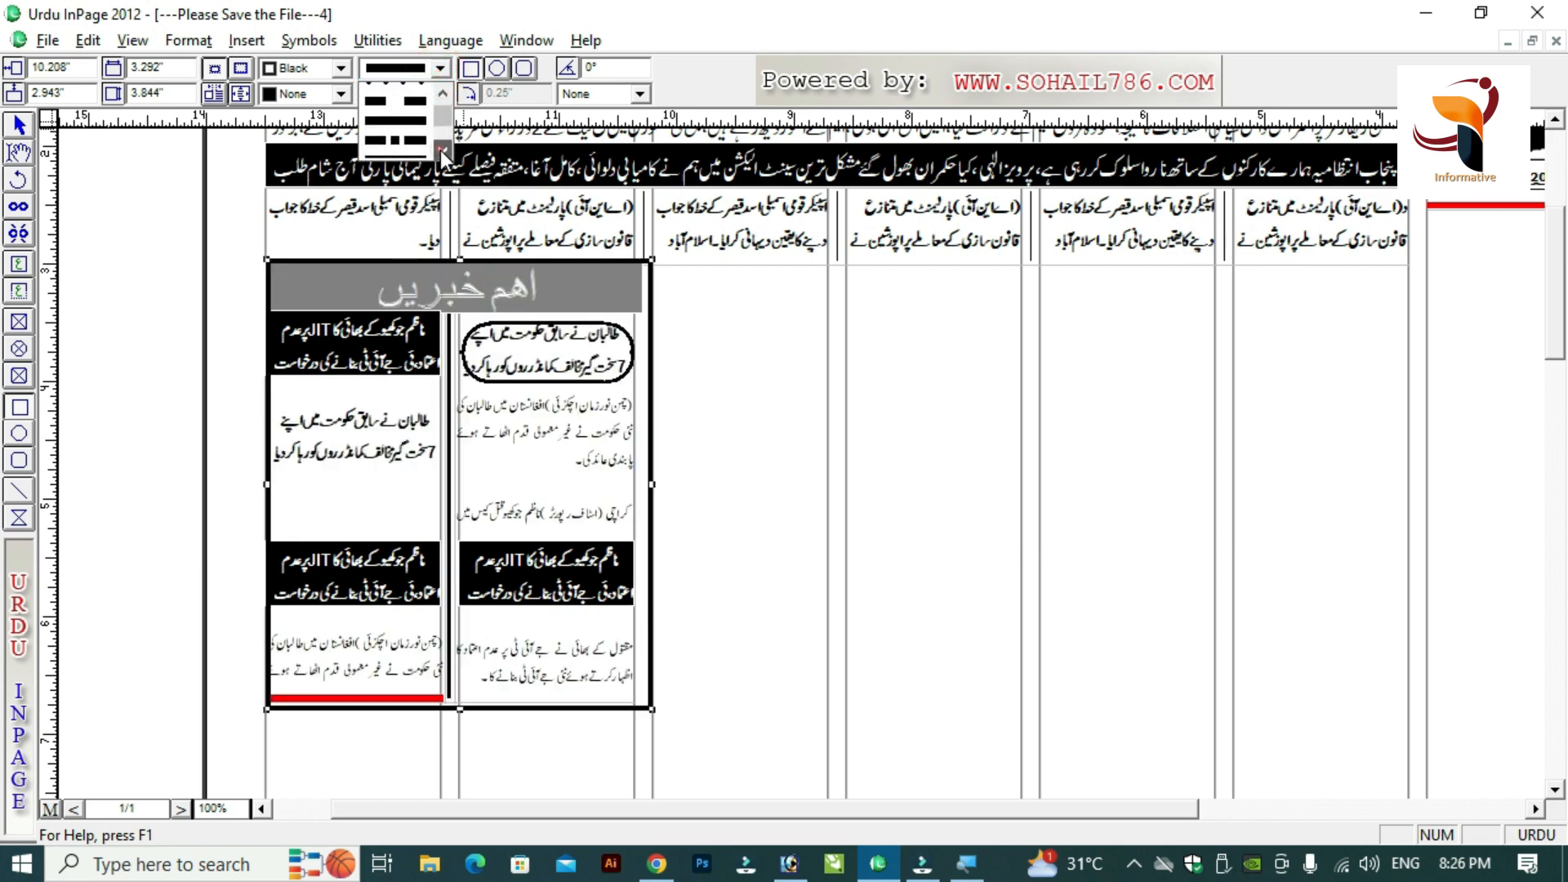
left_click(441, 150)
left_click(442, 149)
left_click(442, 150)
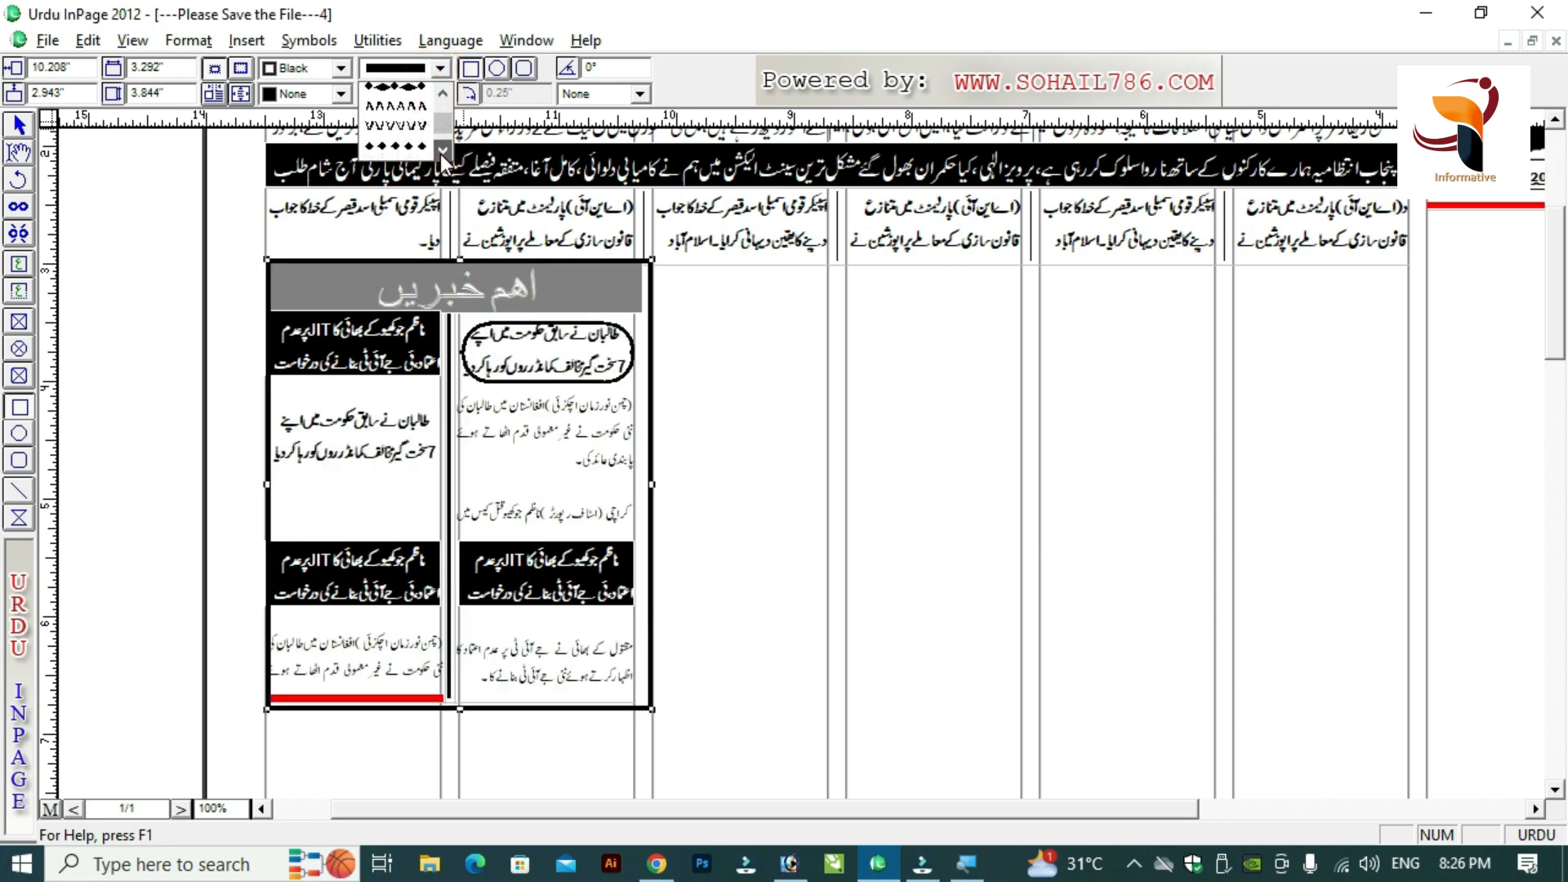
left_click(442, 150)
left_click(442, 149)
left_click(442, 149)
left_click(401, 130)
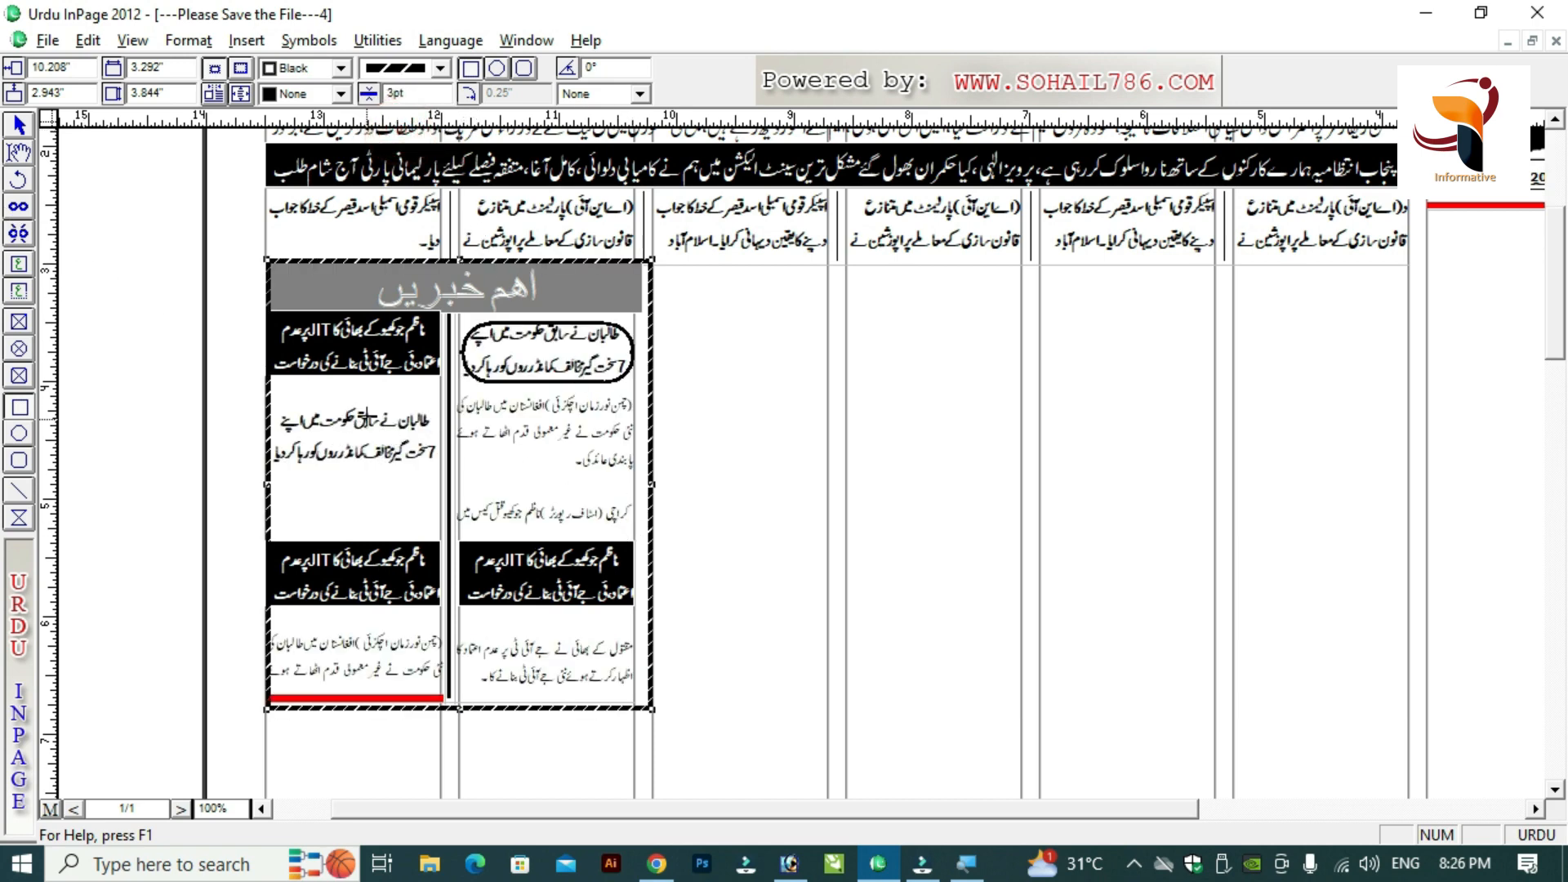
Shift the striped frame slightly sideways so it sits evenly around both اہم خبریں columns.
key("ctrl+2")
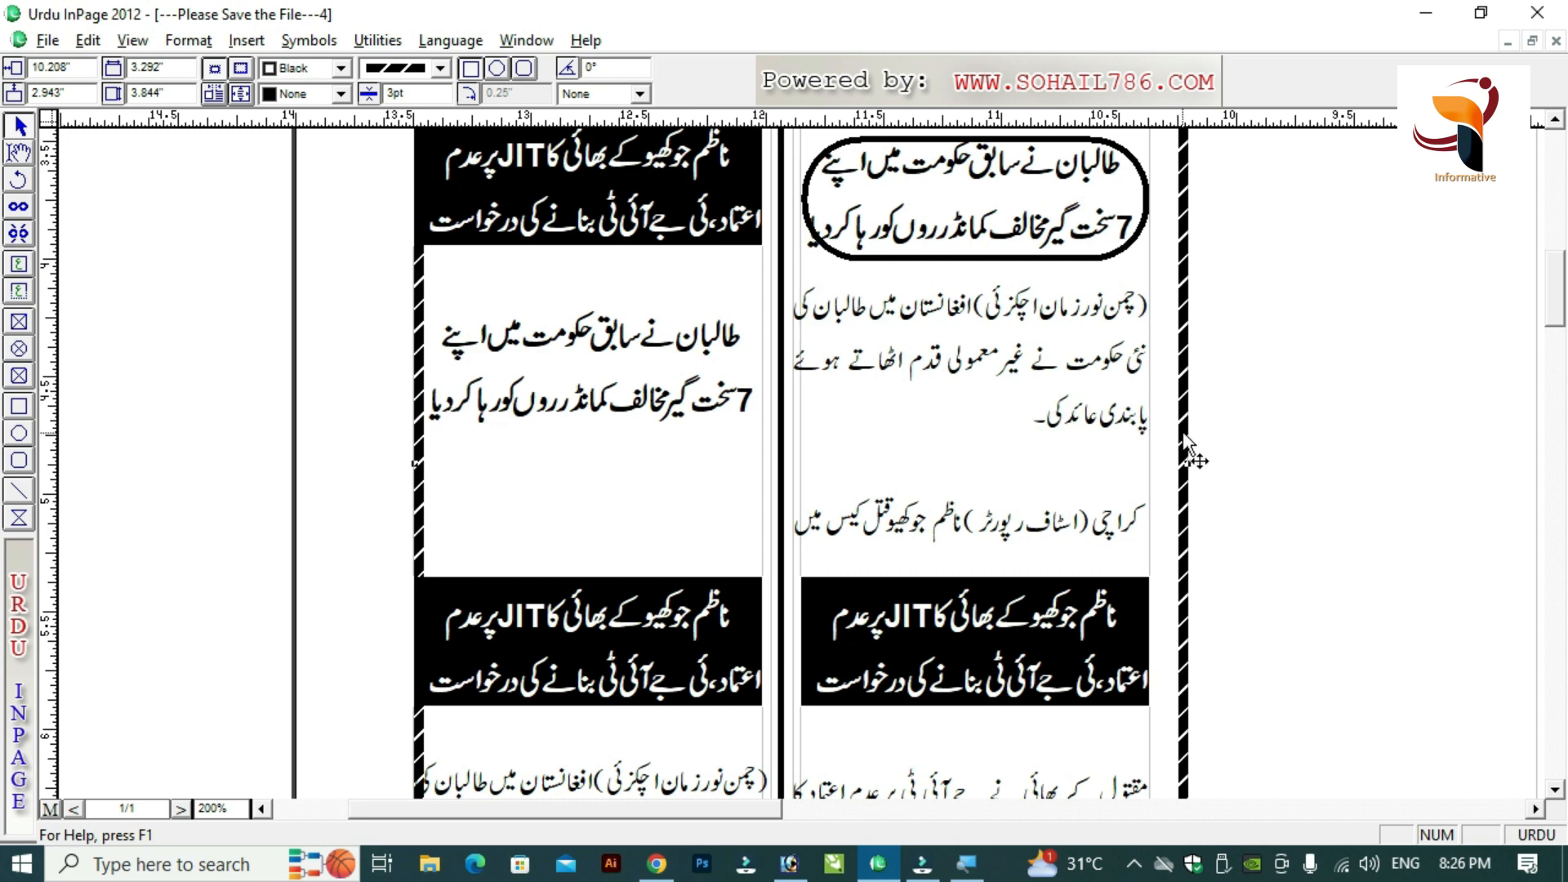
left_click_drag(1187, 445, 1164, 437)
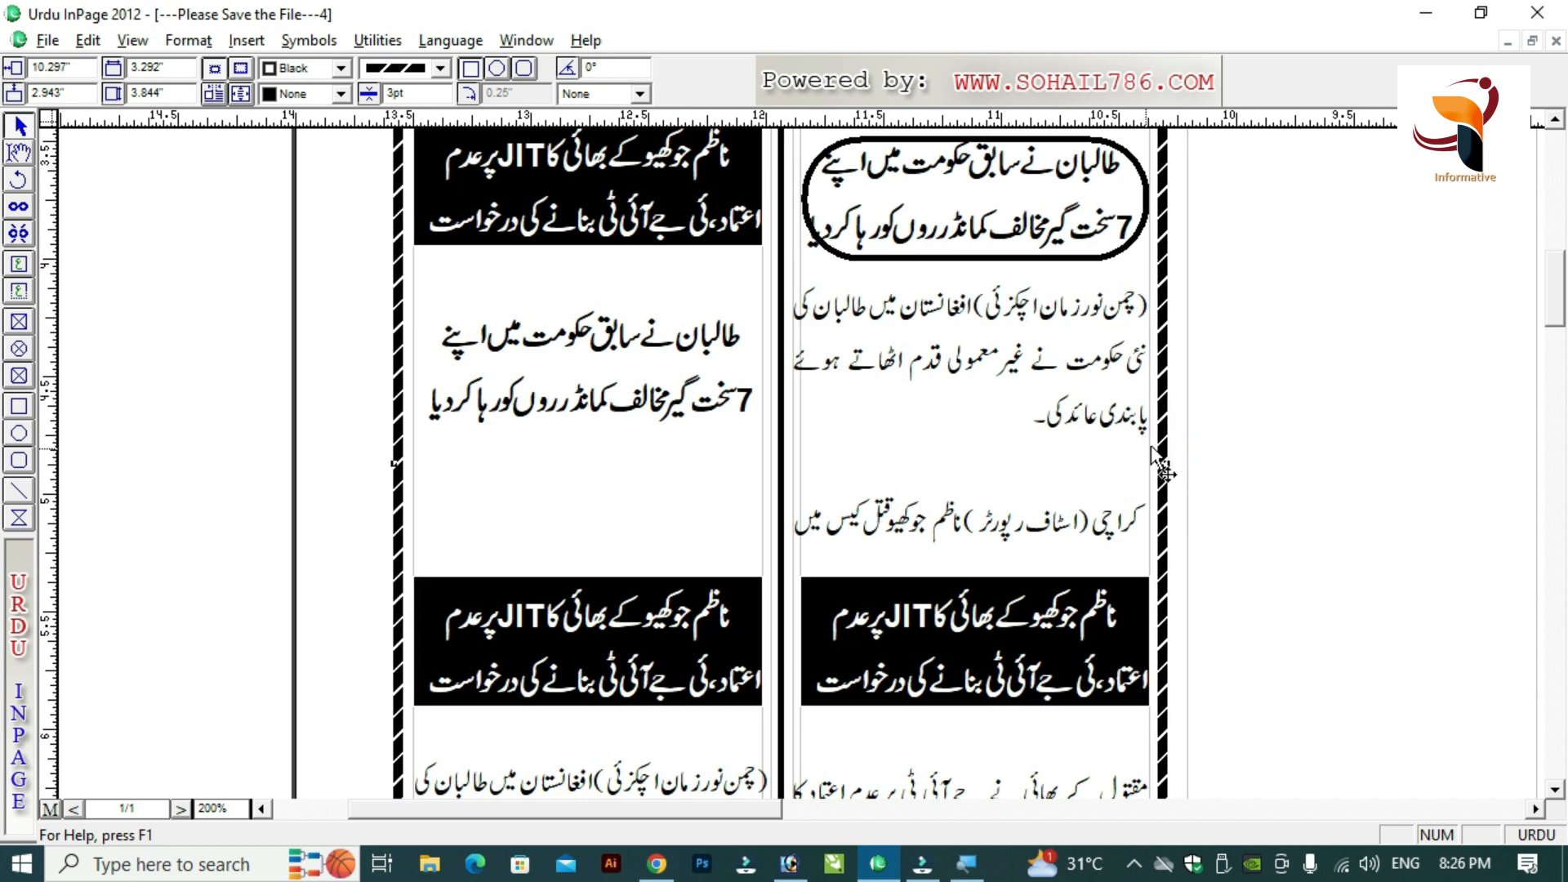
key("ctrl+5")
key("ctrl+1")
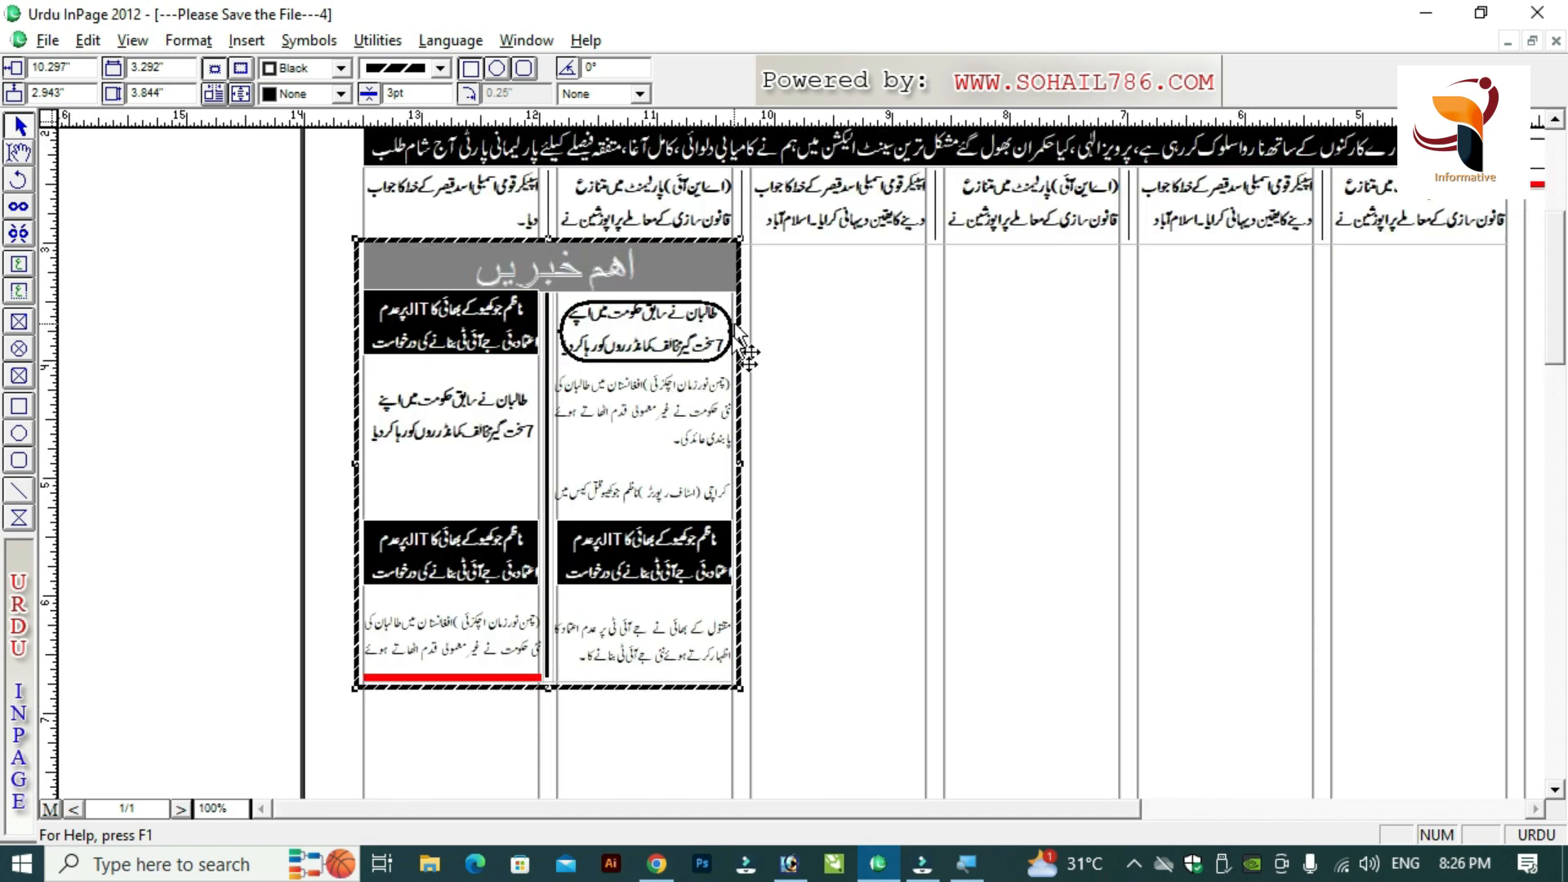
Change the background of the اہم خبریں heading box to Green.
left_click(86, 210)
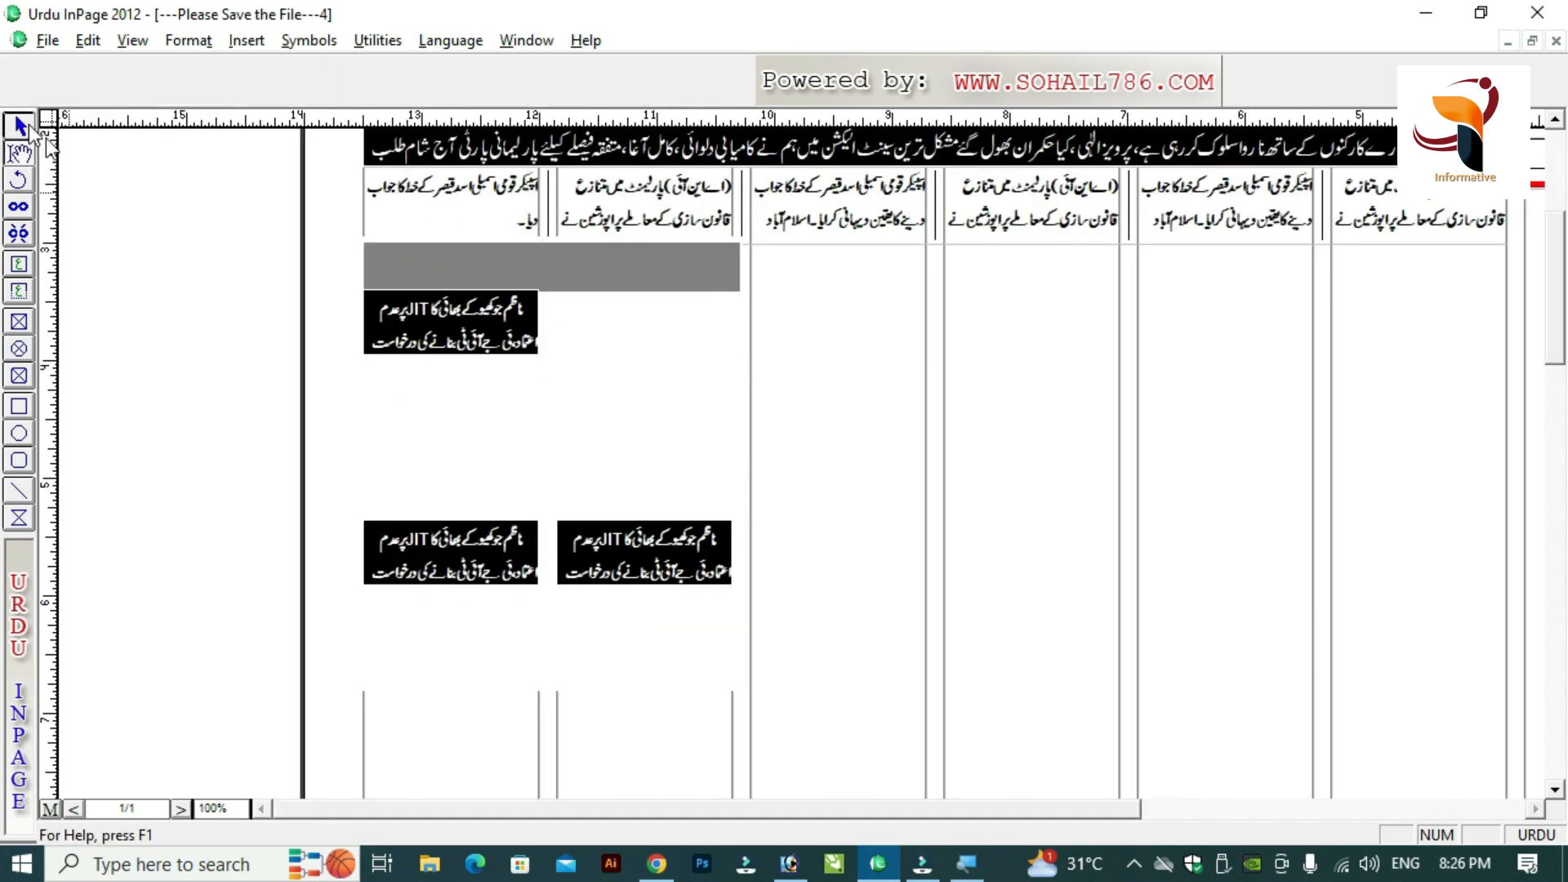
double_click(436, 257)
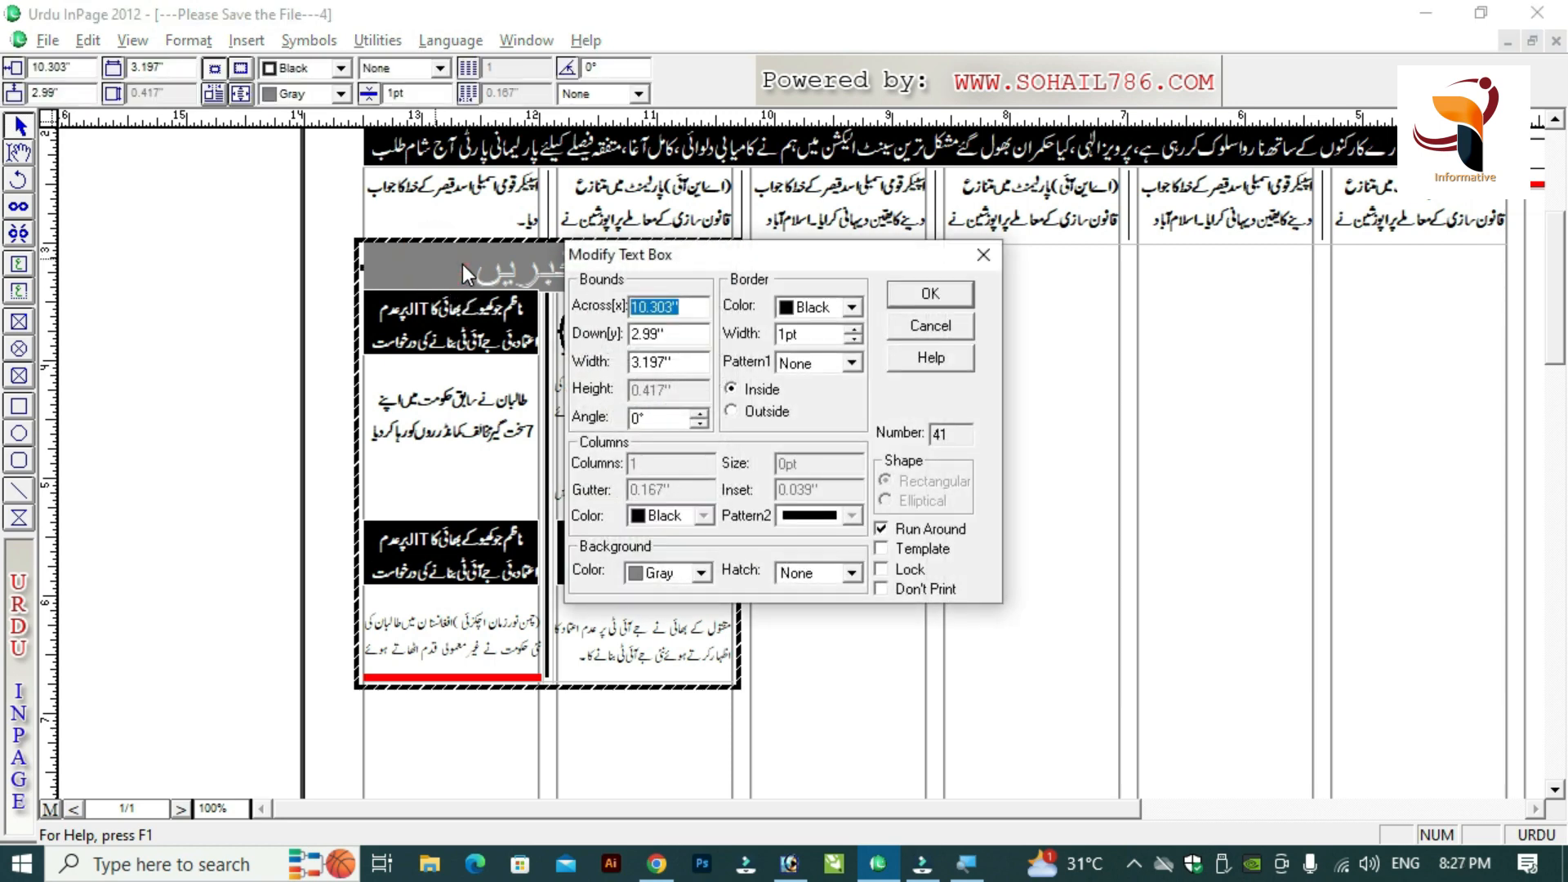
key("Escape")
left_click(341, 94)
left_click(308, 174)
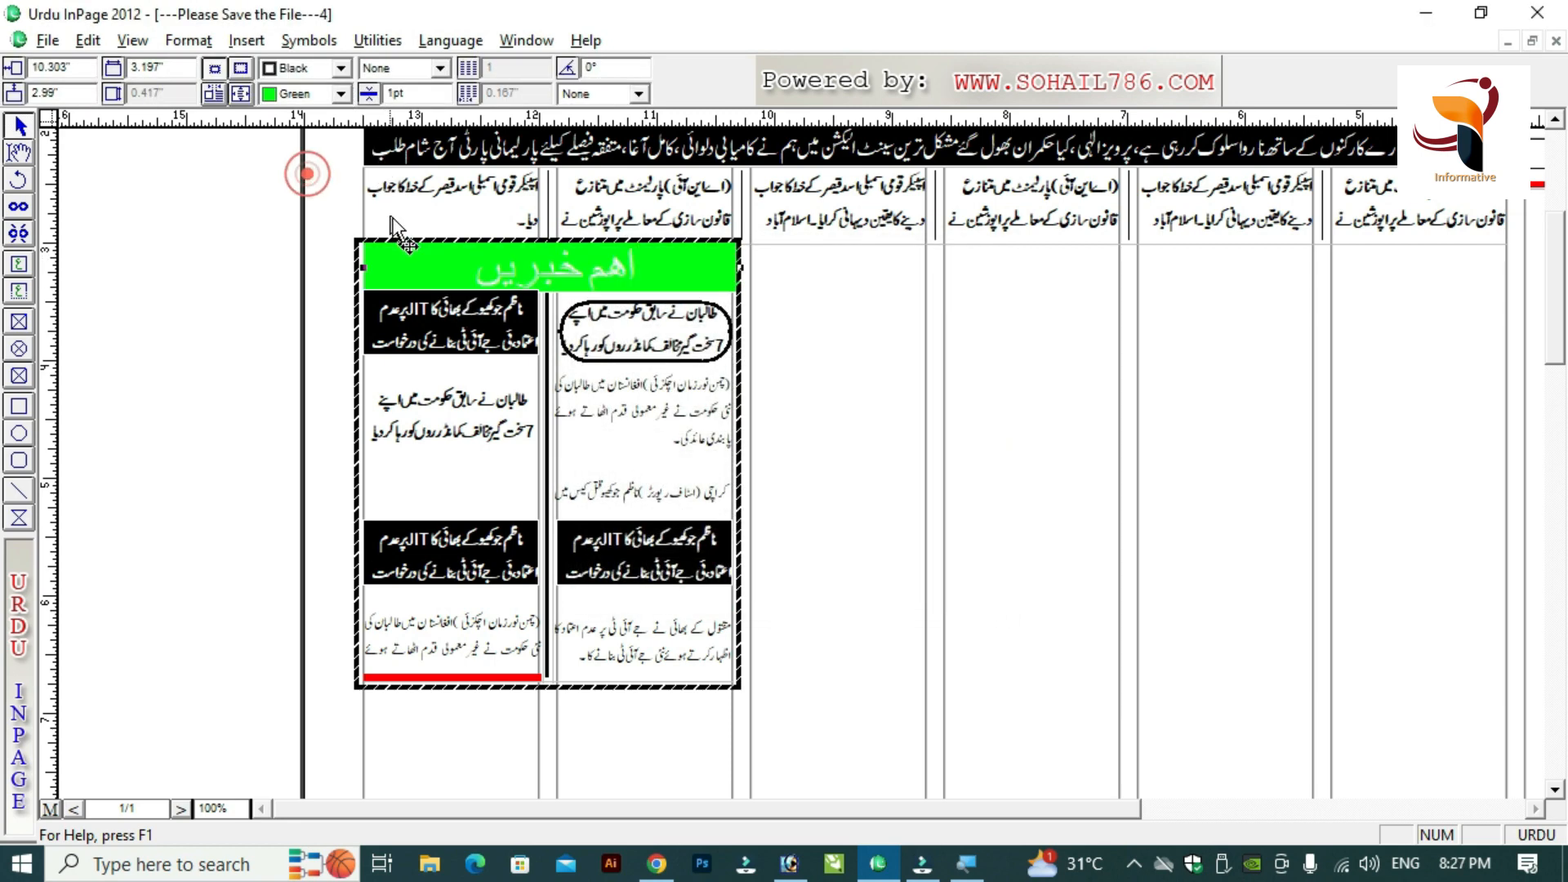
Set the اہم خبریں heading text colour to Black.
left_click(20, 154)
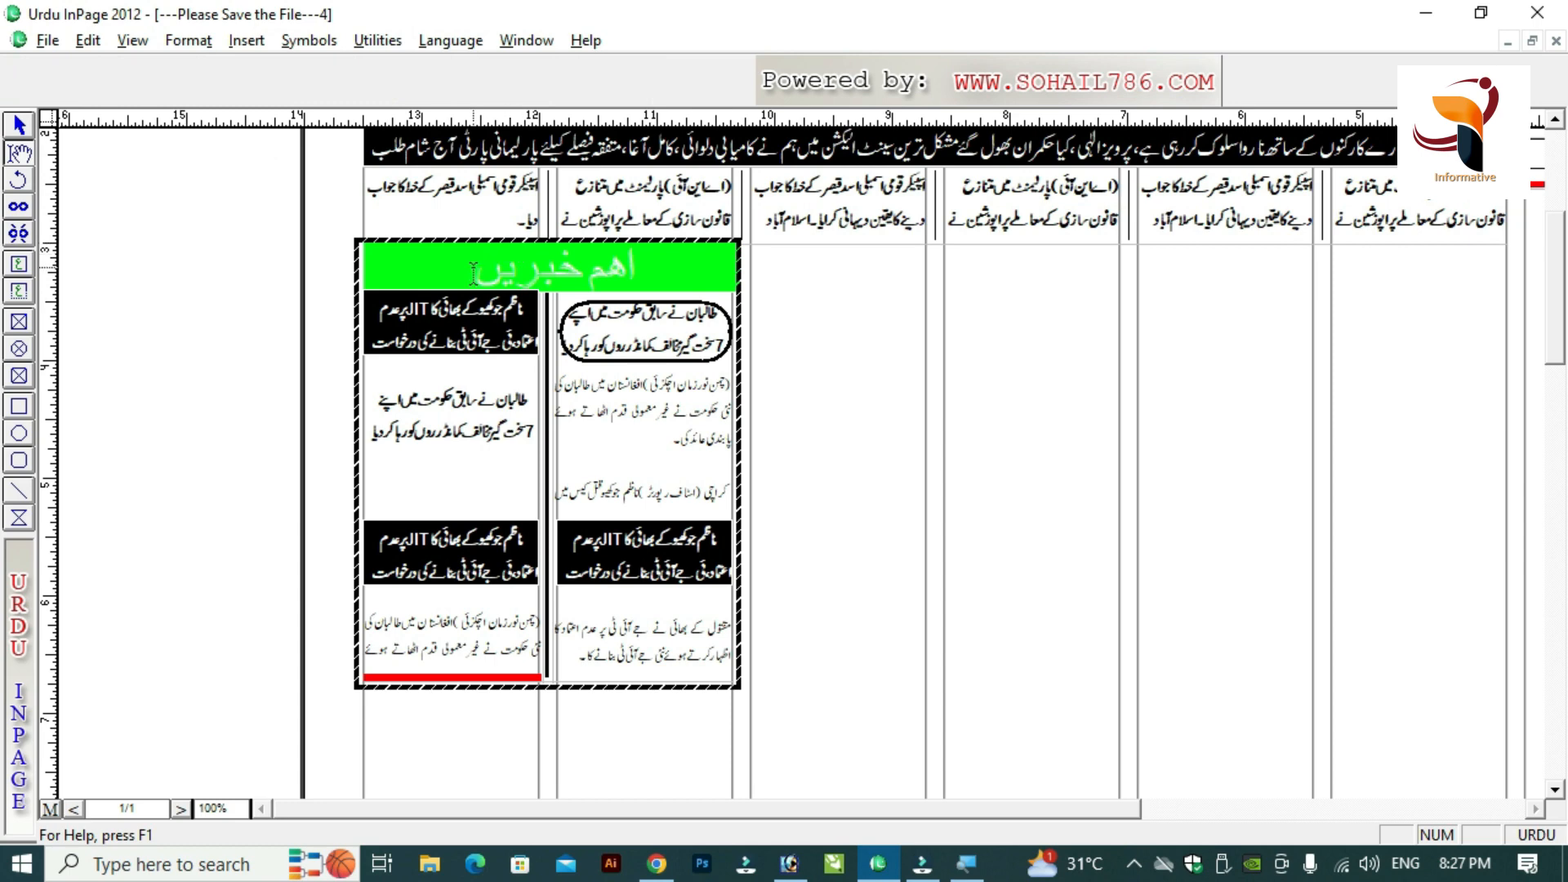
left_click_drag(473, 273, 650, 270)
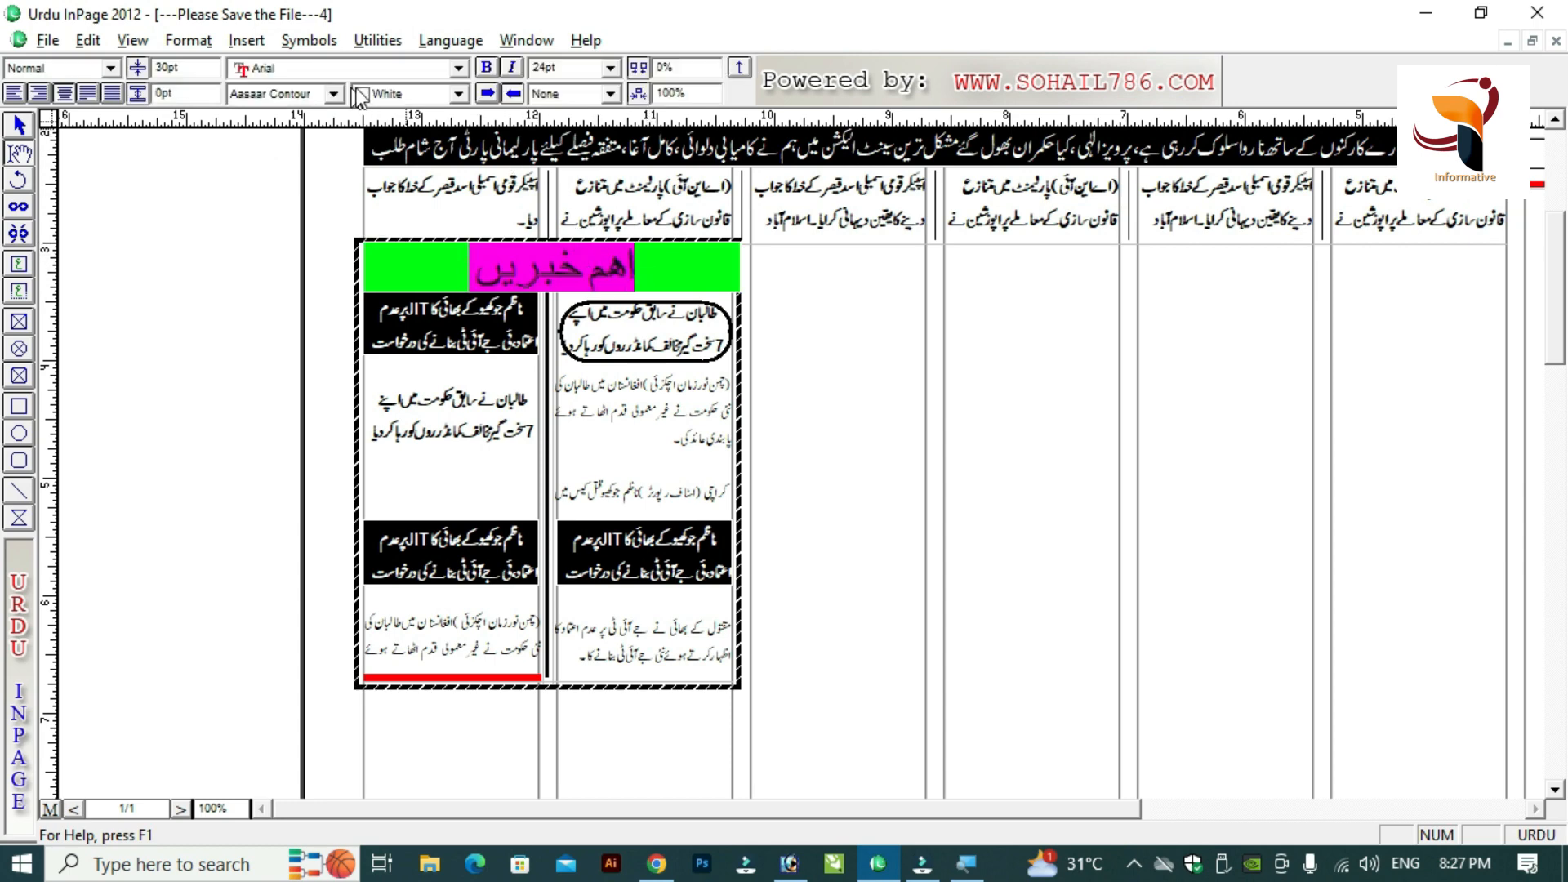
left_click(460, 94)
left_click(400, 130)
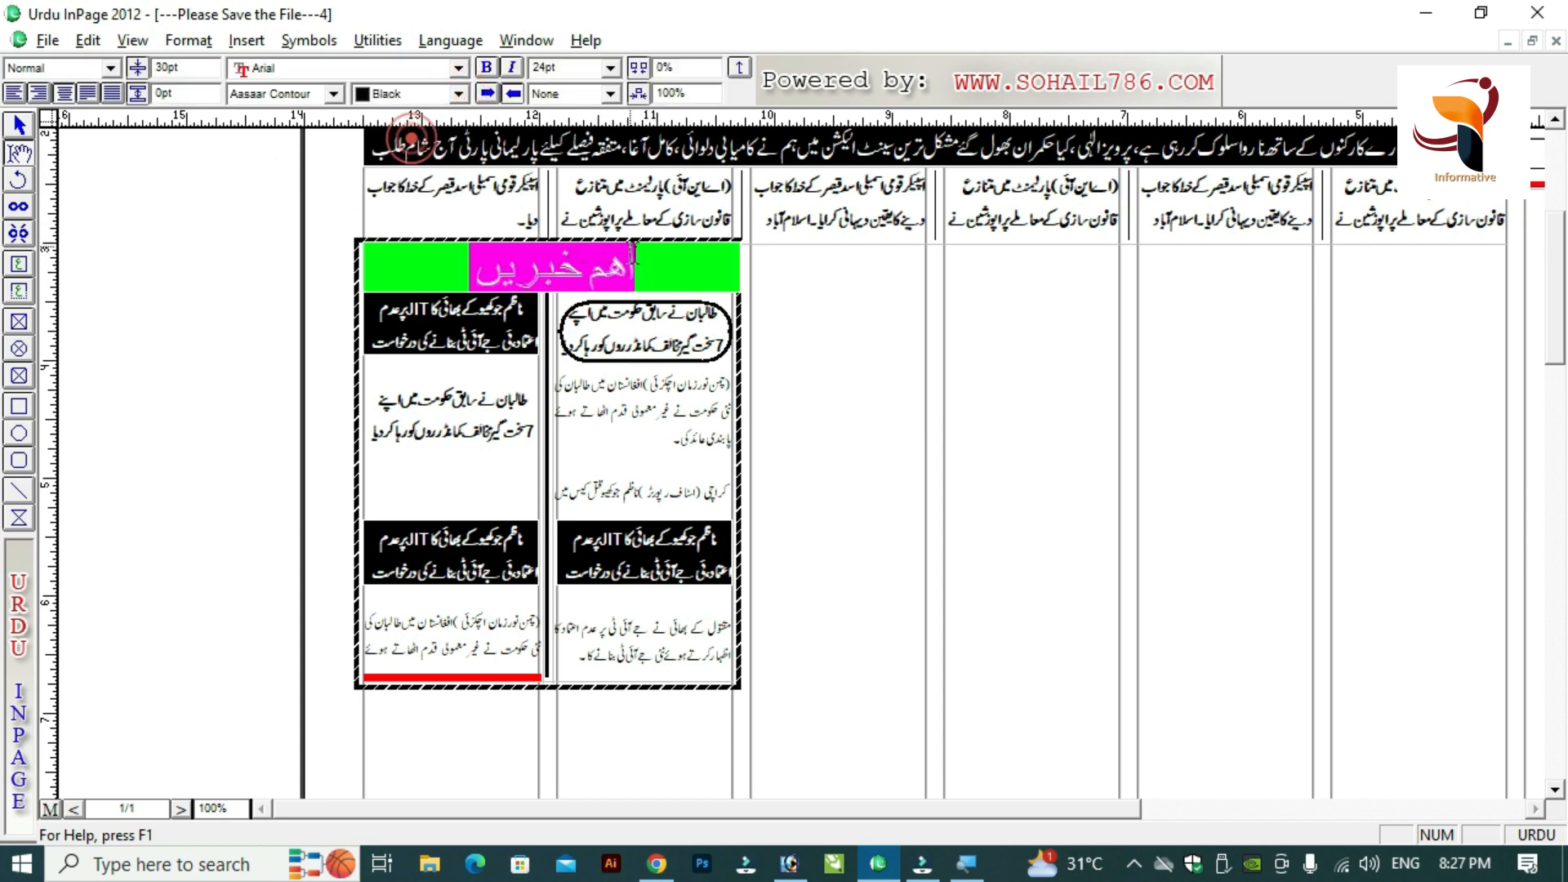
left_click(669, 260)
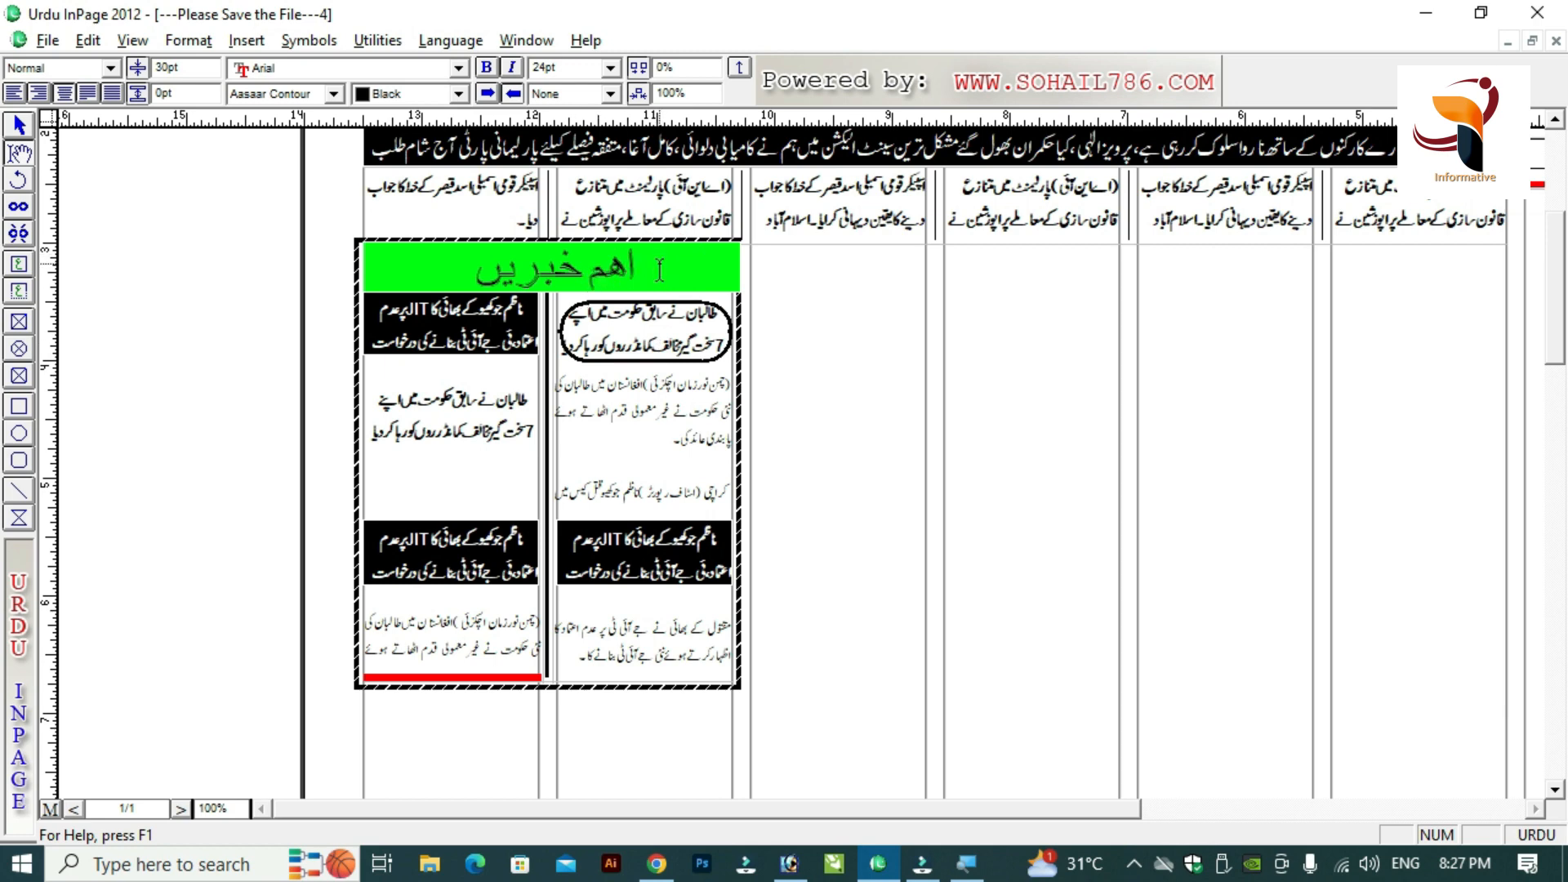
Following newspaper jang.inp, draw a rectangular picture box about 6.42 by 1.32 inches across the four columns beside the اہم خبریں section.
left_click(885, 332)
left_click(1535, 809)
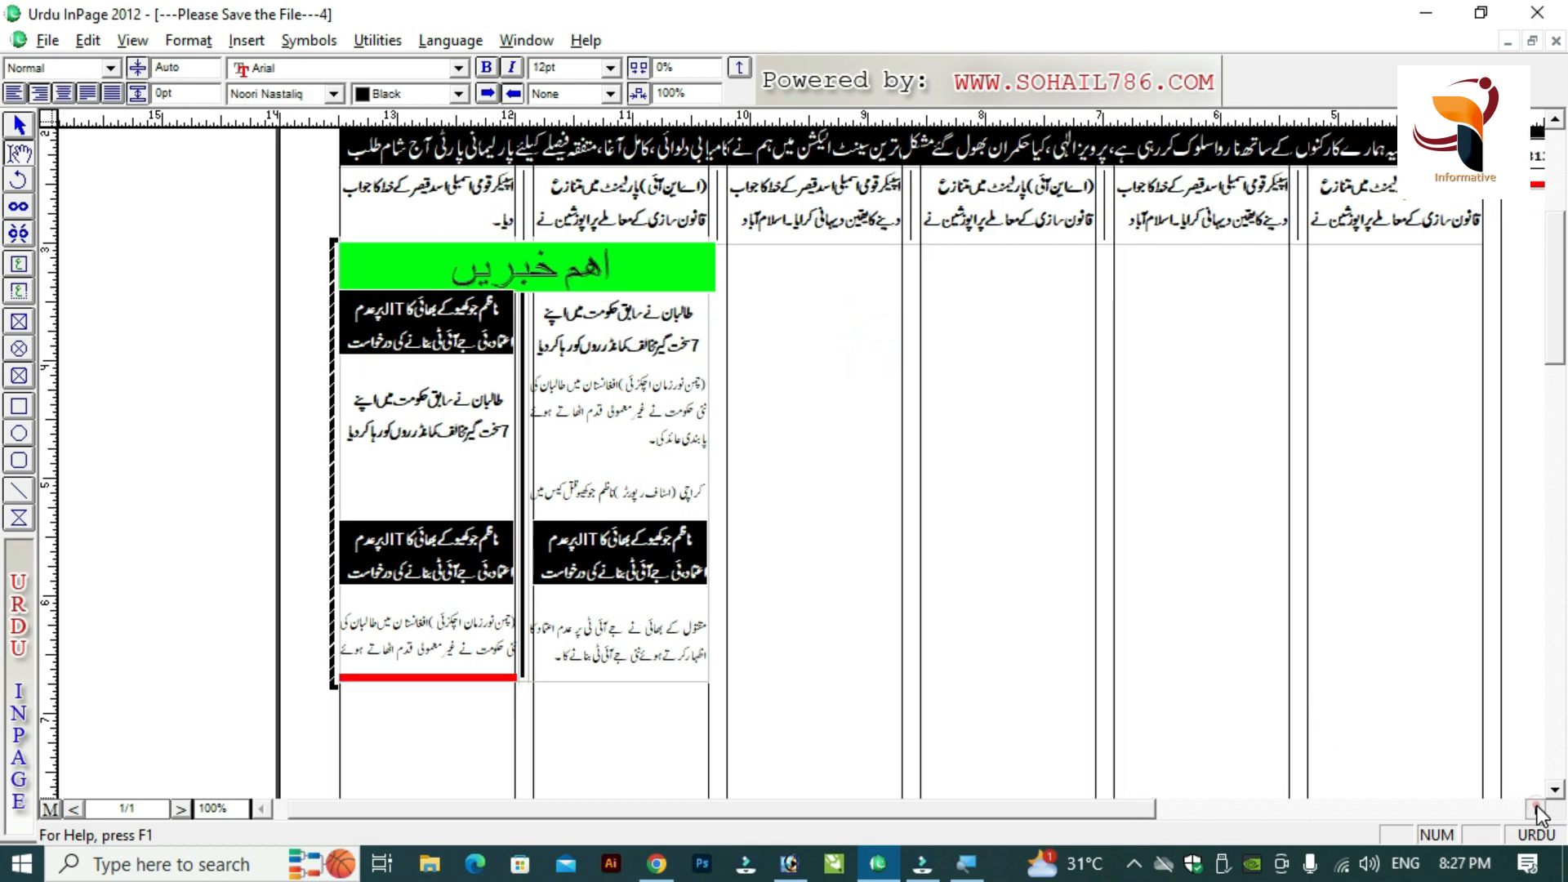
left_click(1535, 808)
left_click(1535, 809)
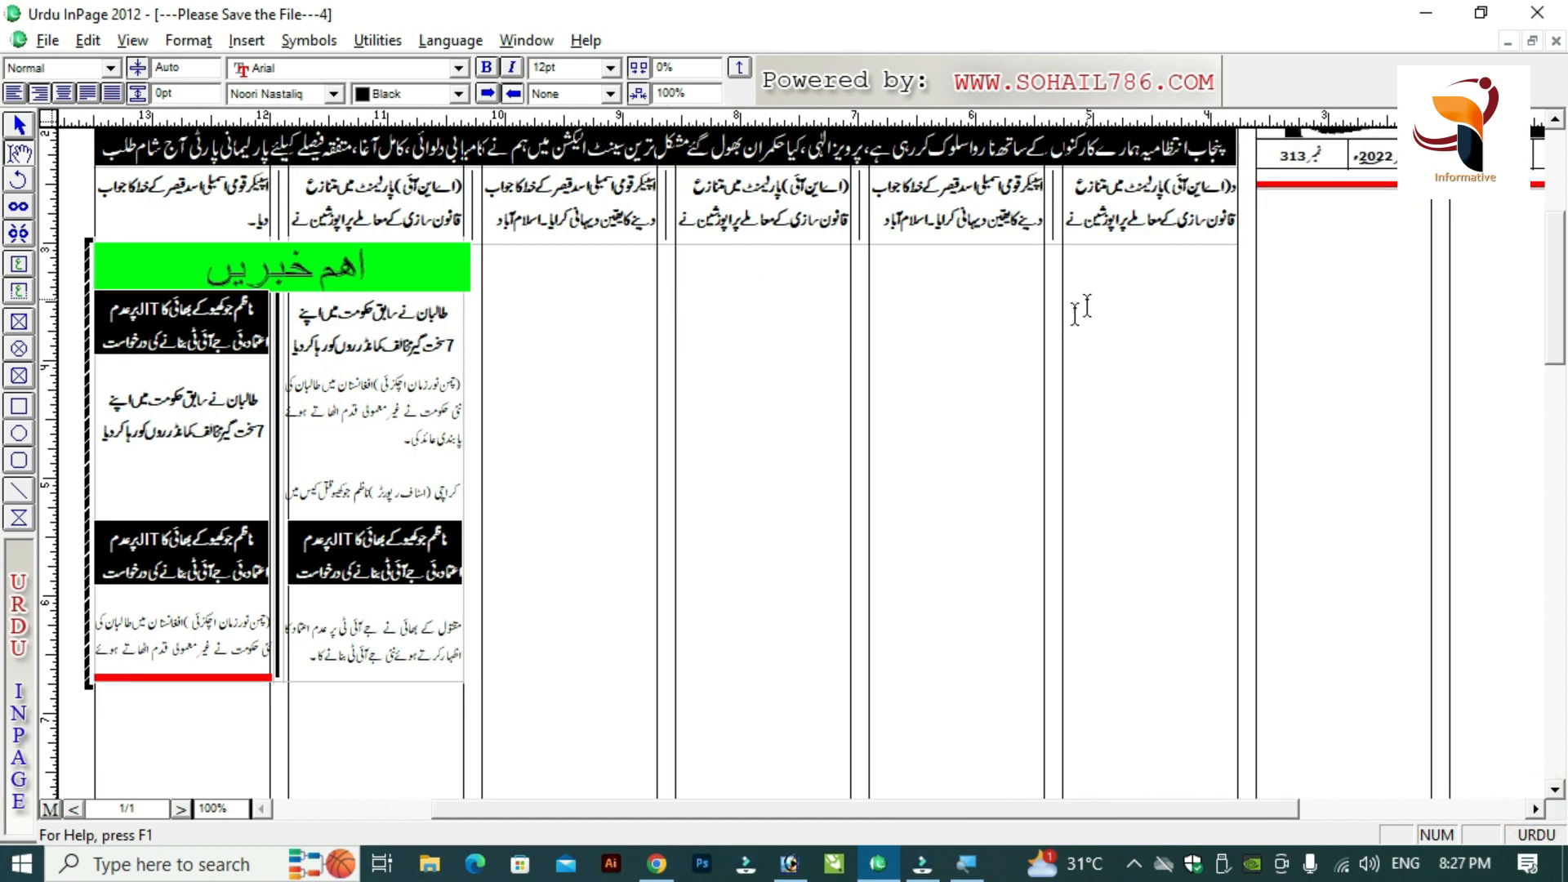
key("ctrl+Tab")
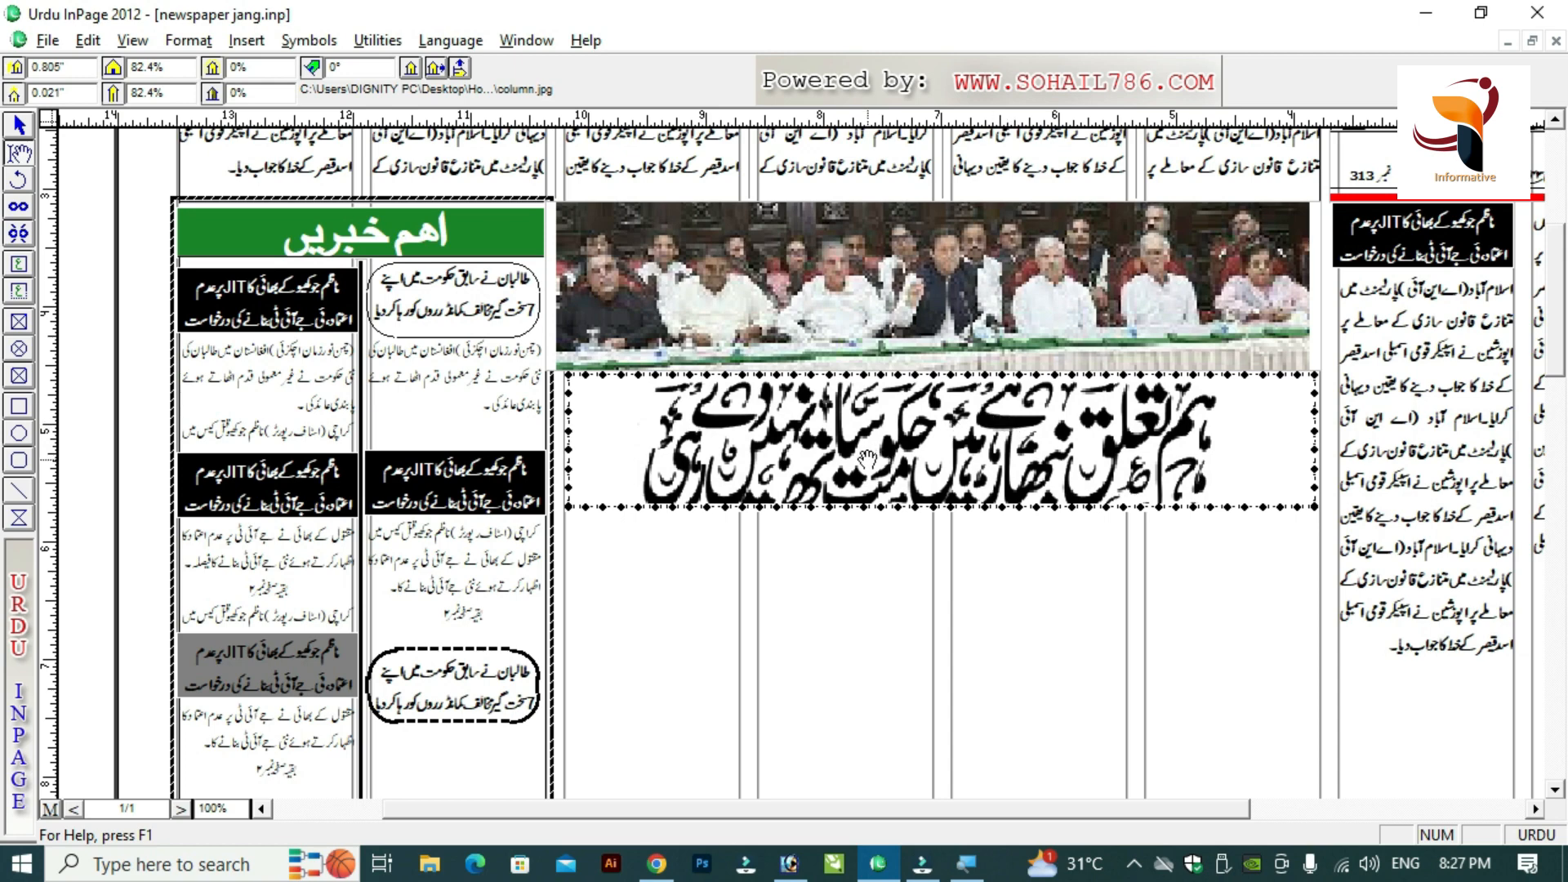
key("ctrl+Tab")
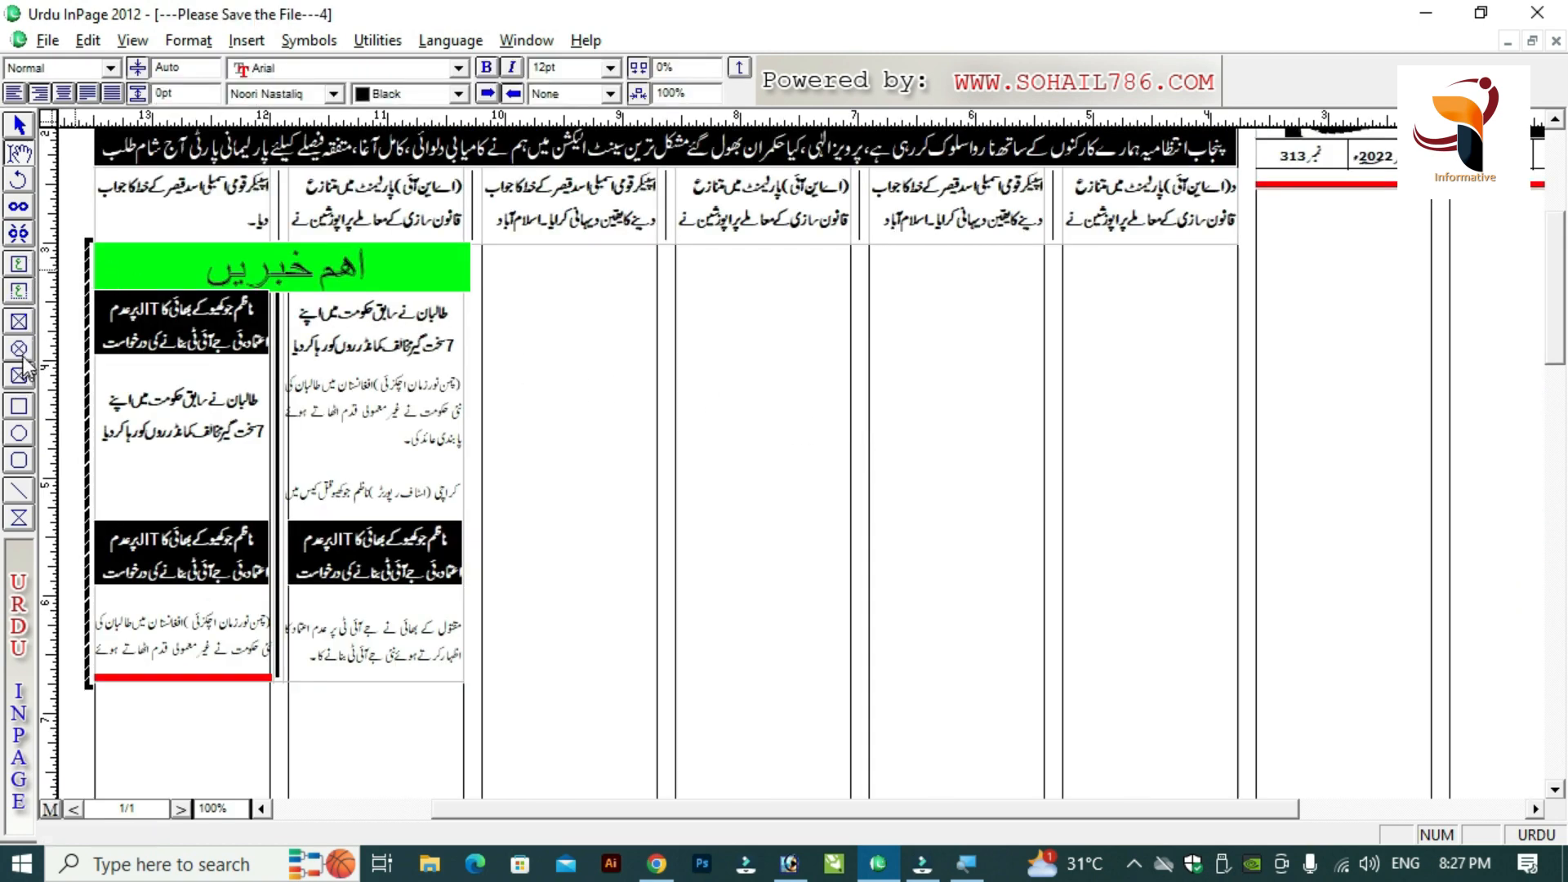
left_click(20, 324)
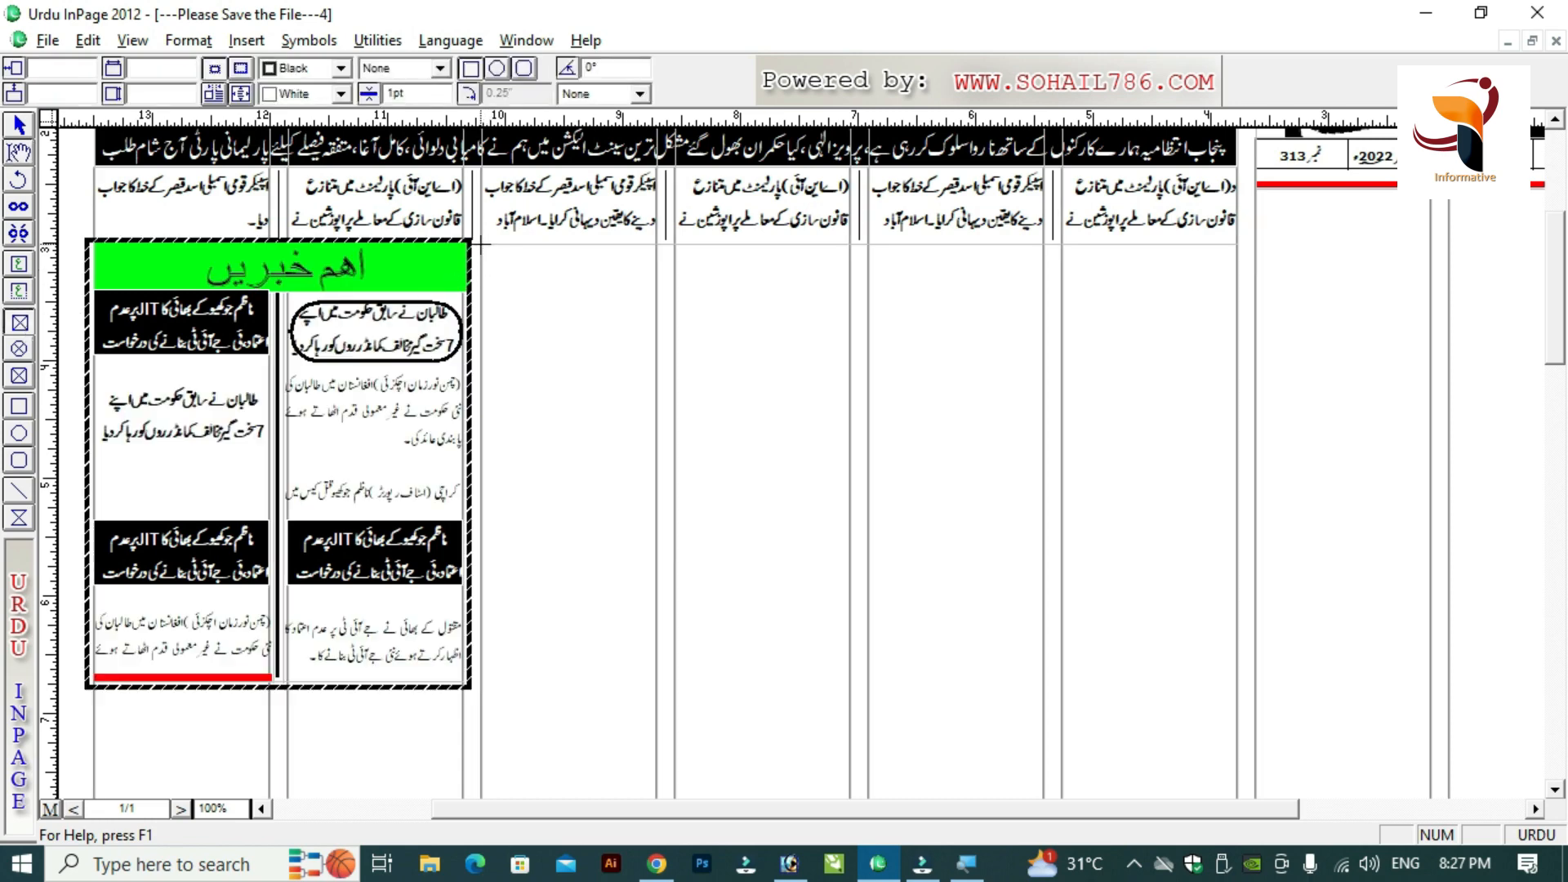
left_click_drag(480, 242, 1237, 400)
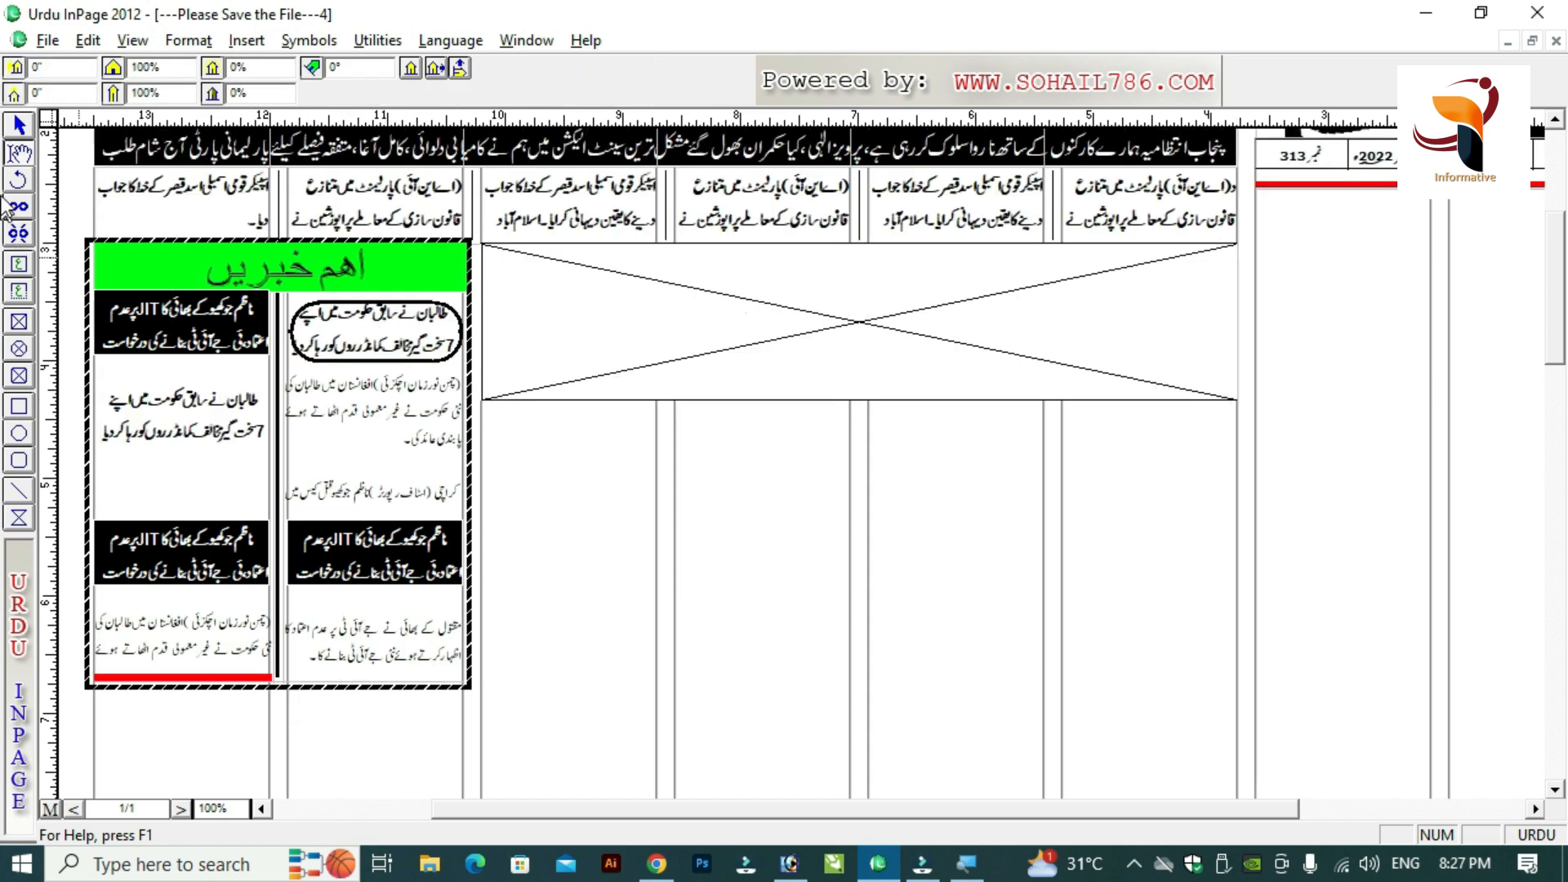
Give the new picture box the diamond-and-dot border pattern with a 5 pt width.
left_click(17, 129)
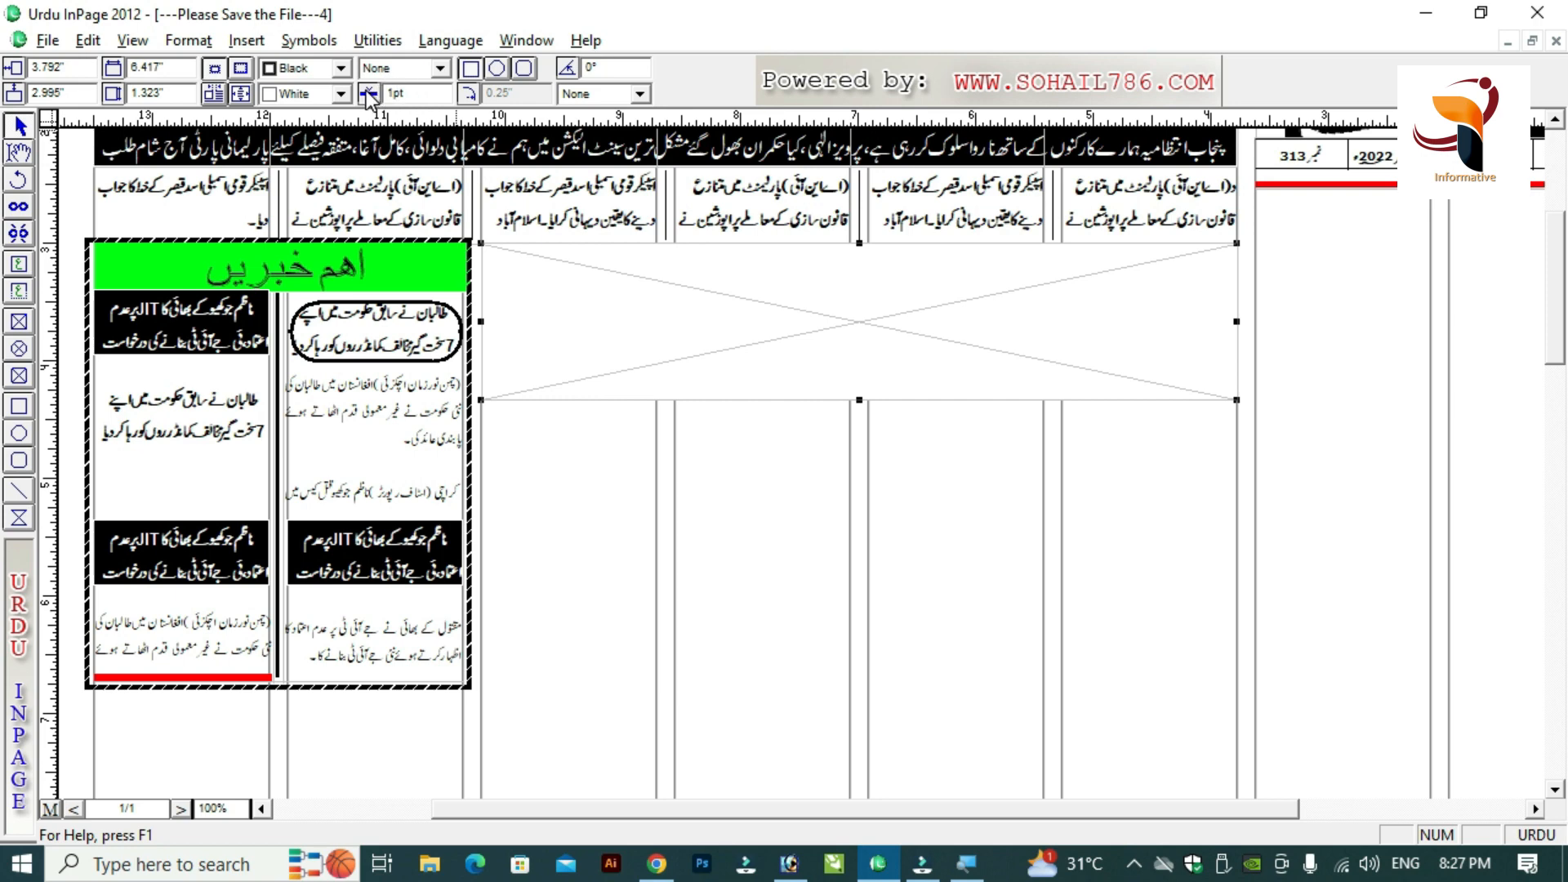
left_click(442, 77)
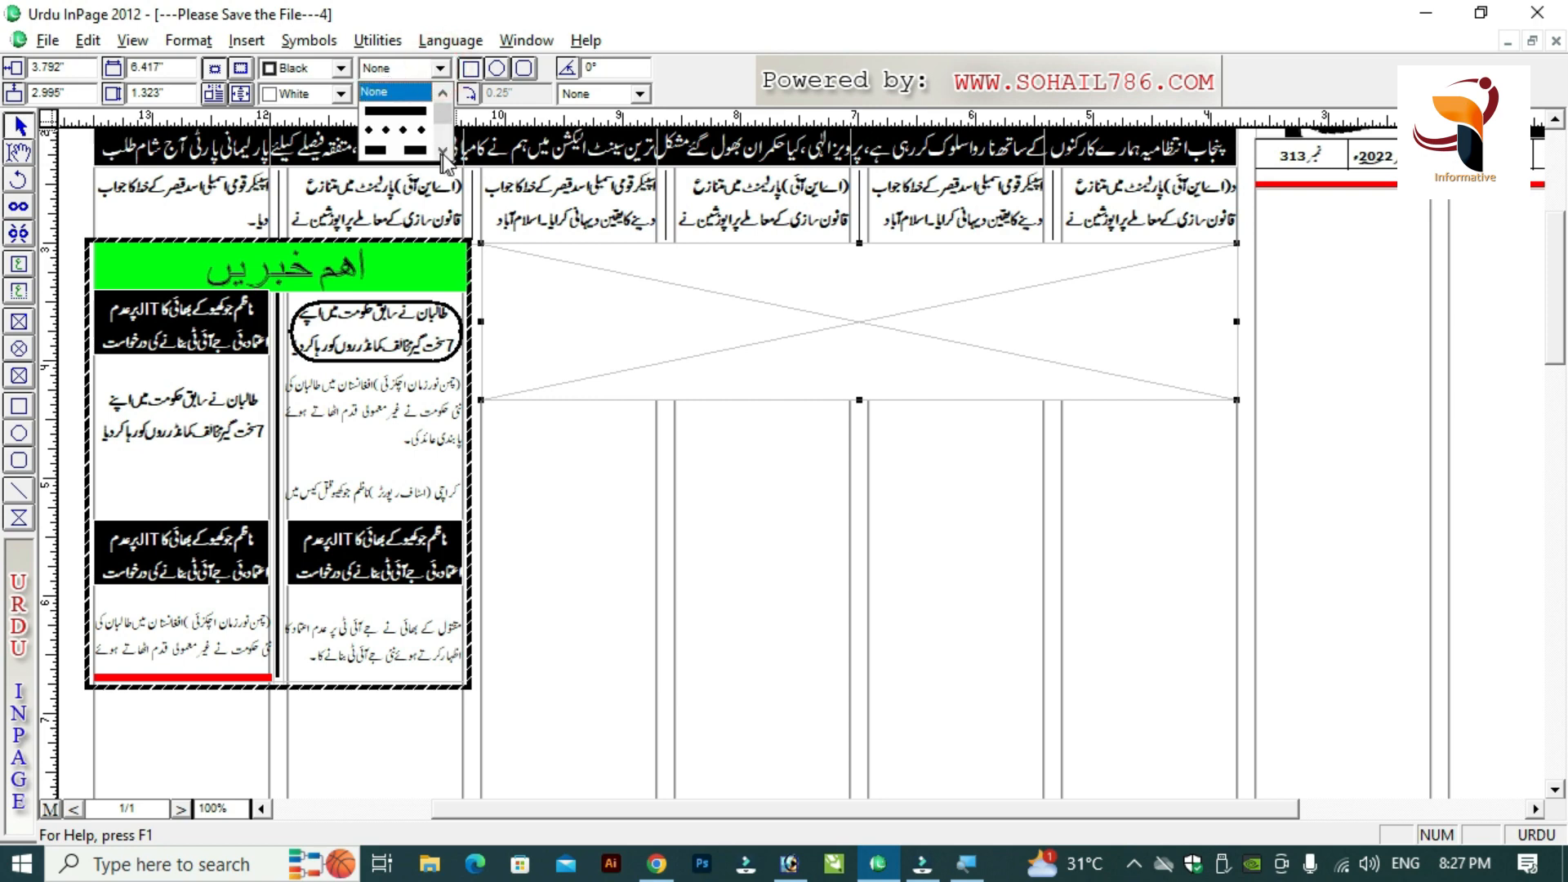
left_click(442, 150)
left_click(442, 150)
left_click(442, 151)
left_click(442, 150)
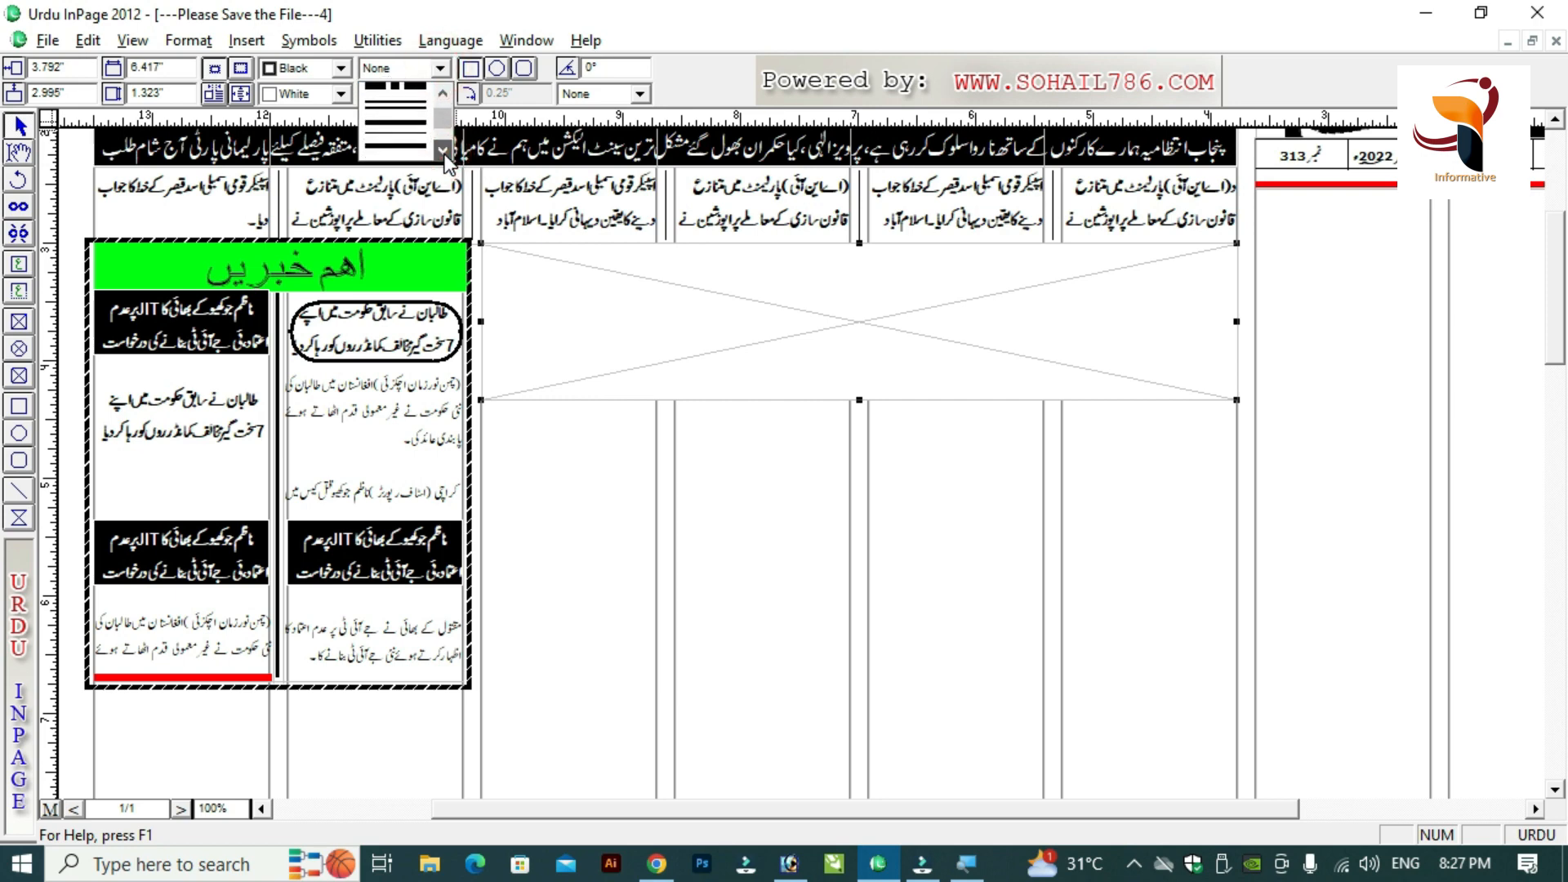
left_click(442, 151)
left_click(442, 150)
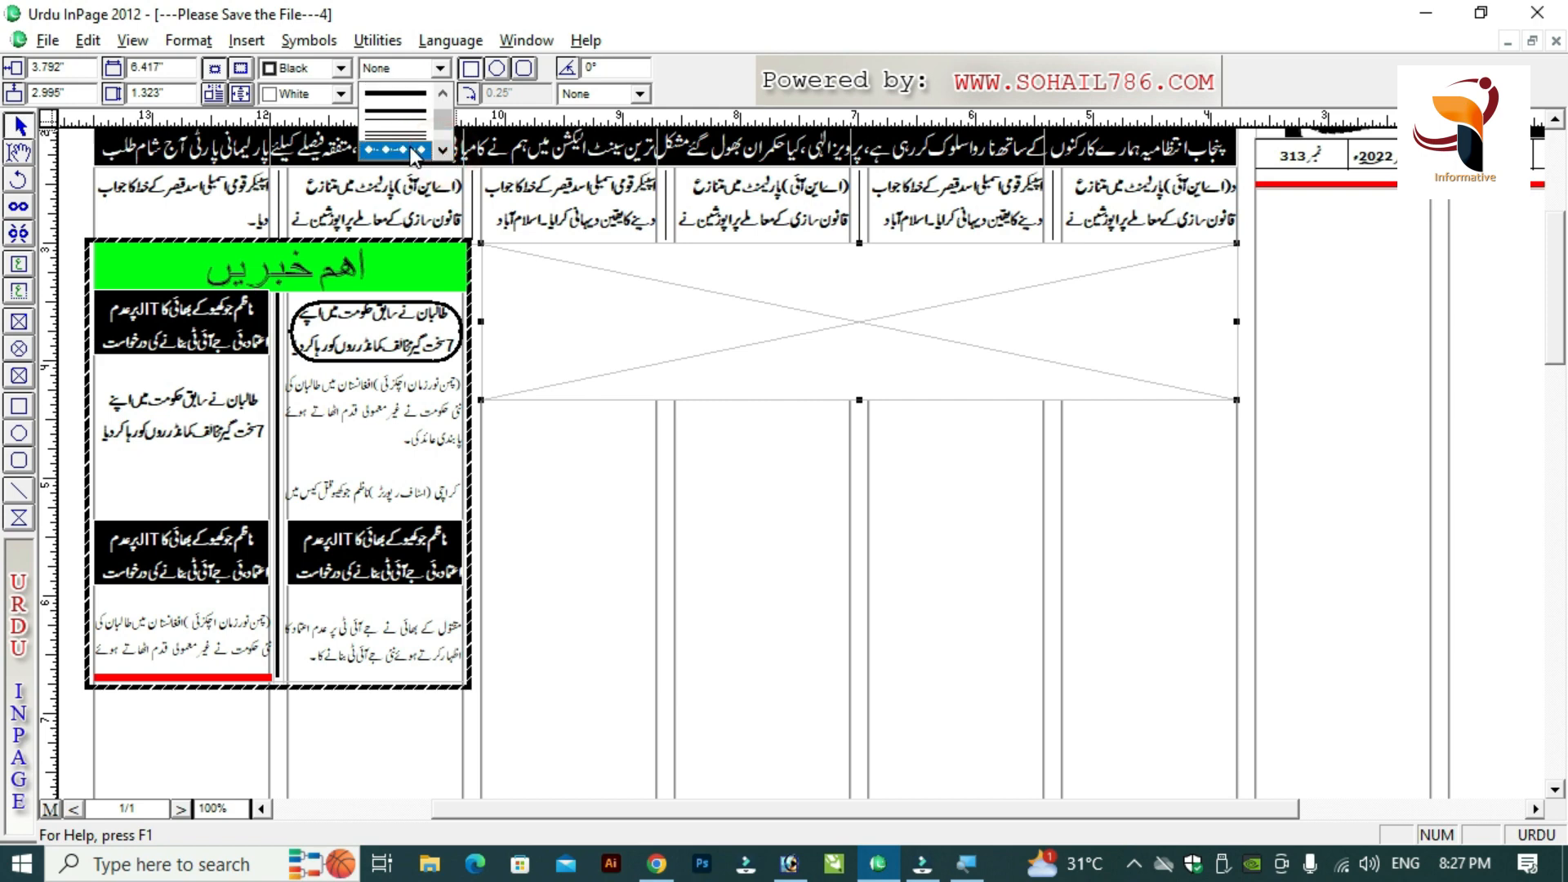
left_click(418, 148)
double_click(423, 96)
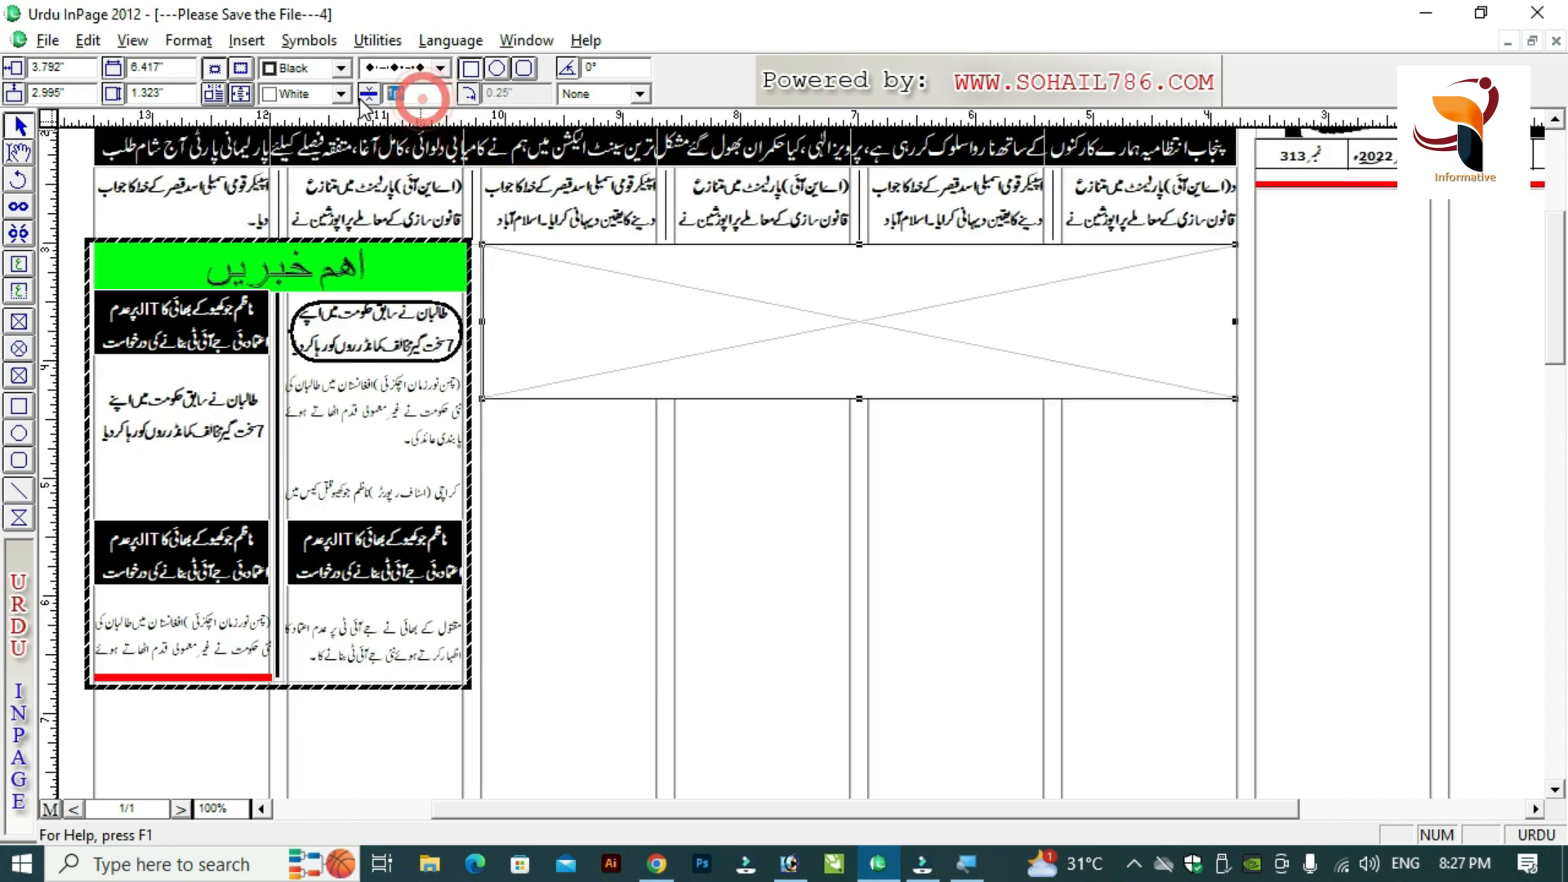
type("3")
key("Return")
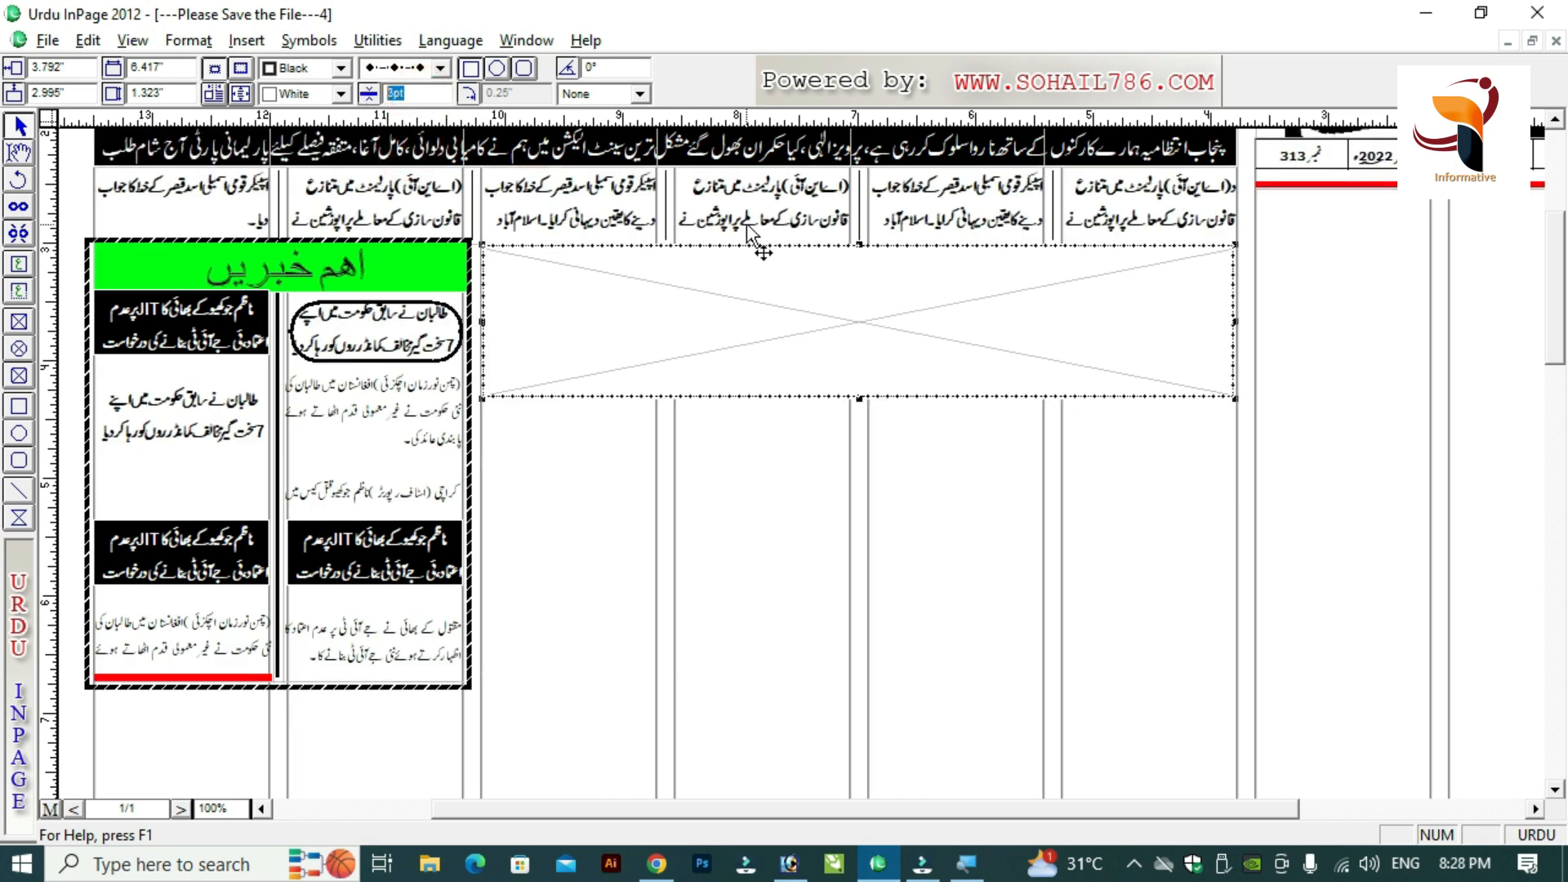
type("5")
key("Return")
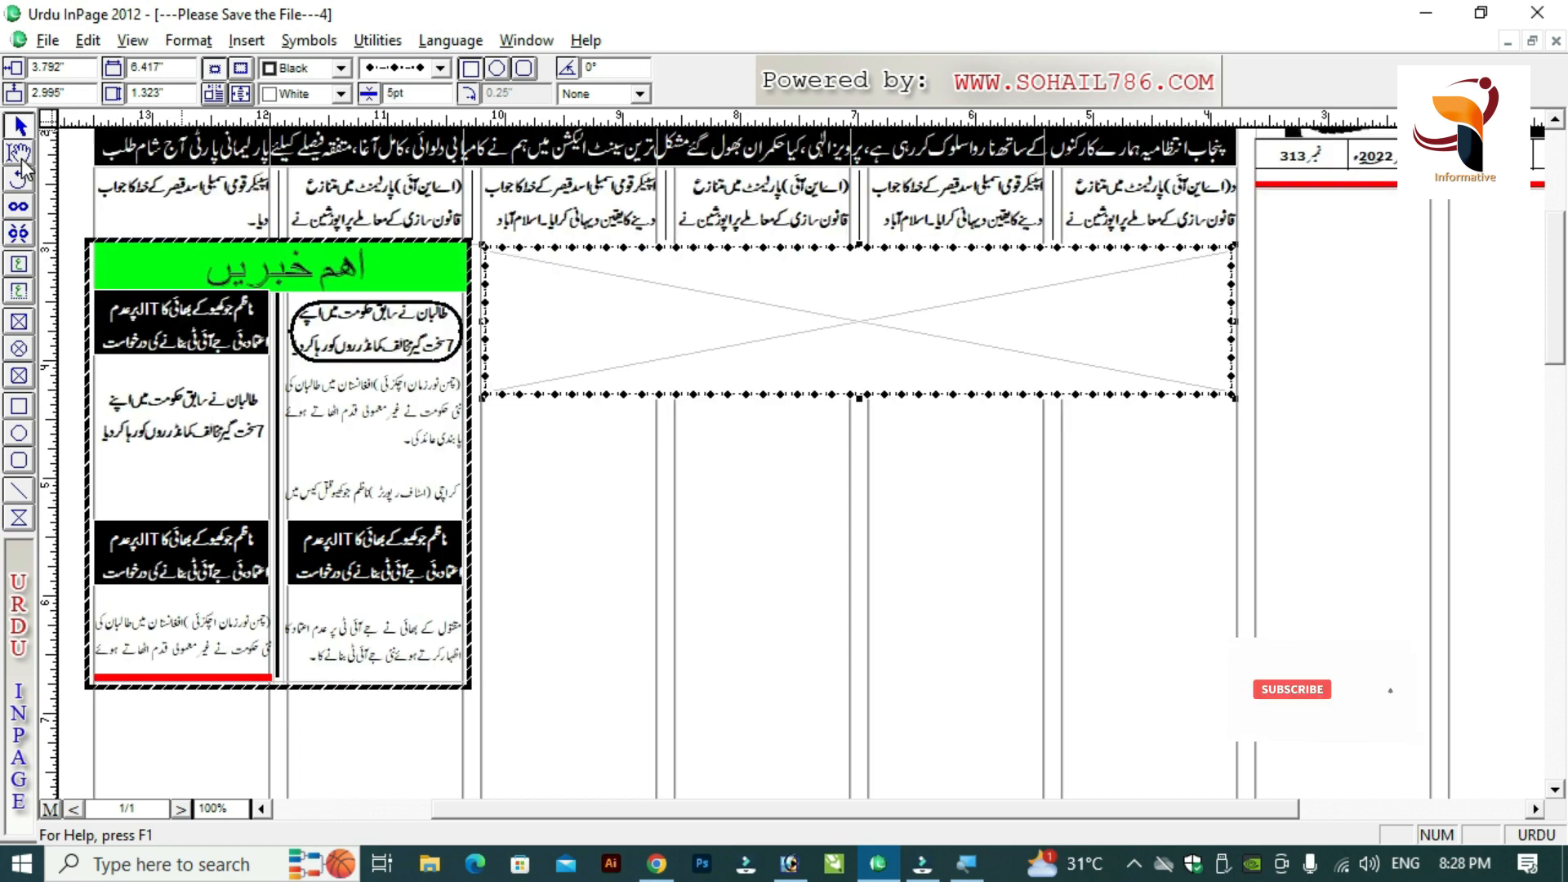
Import the picture 628a4054ea740.jpg into the diamond-bordered picture box.
left_click(21, 155)
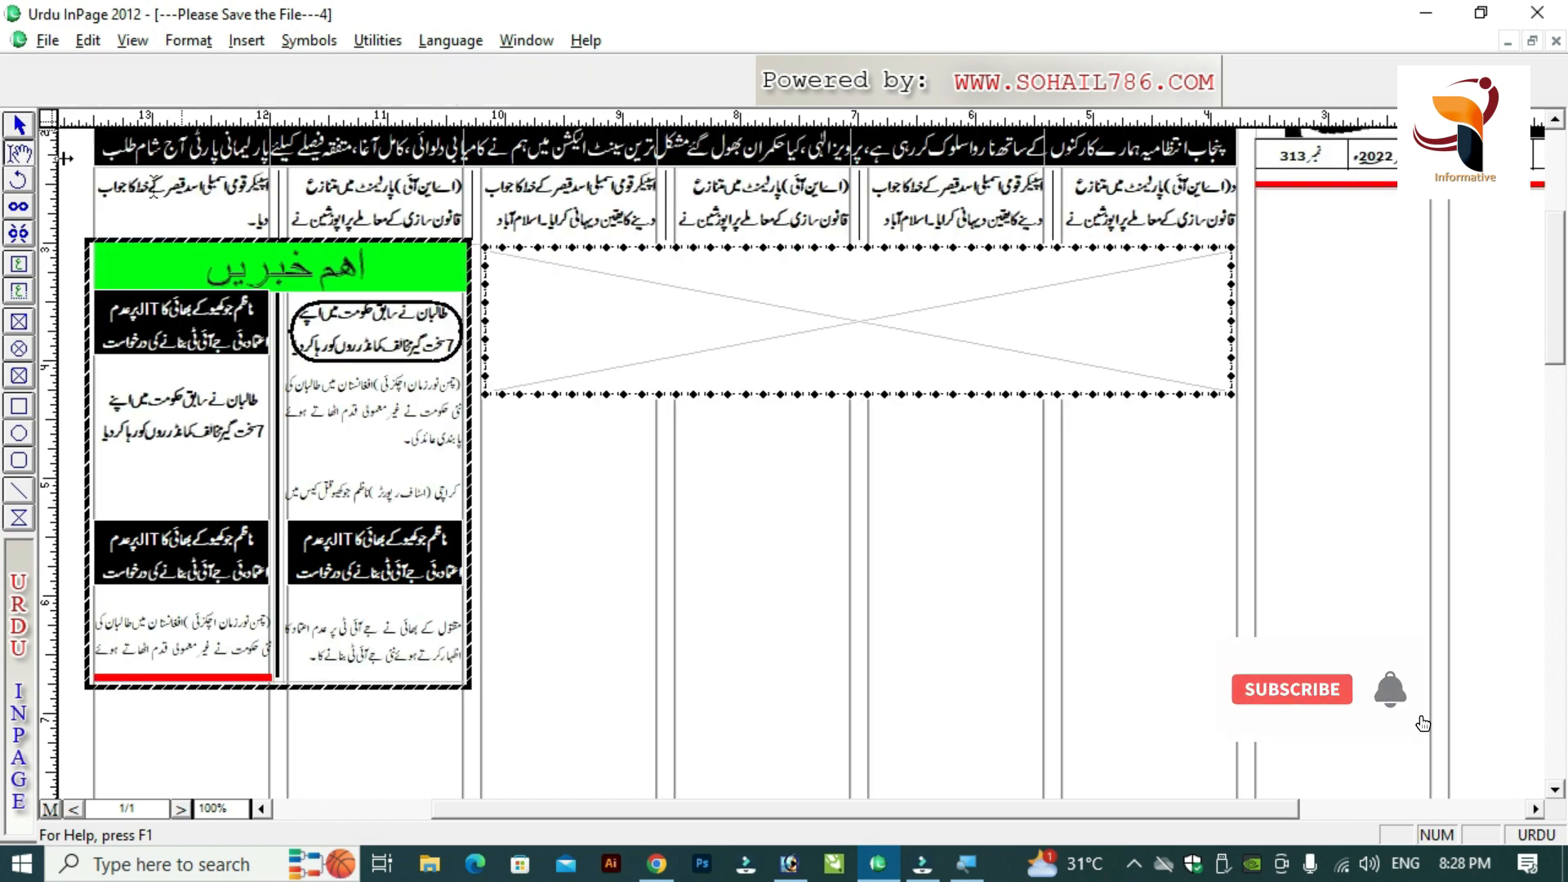
double_click(838, 327)
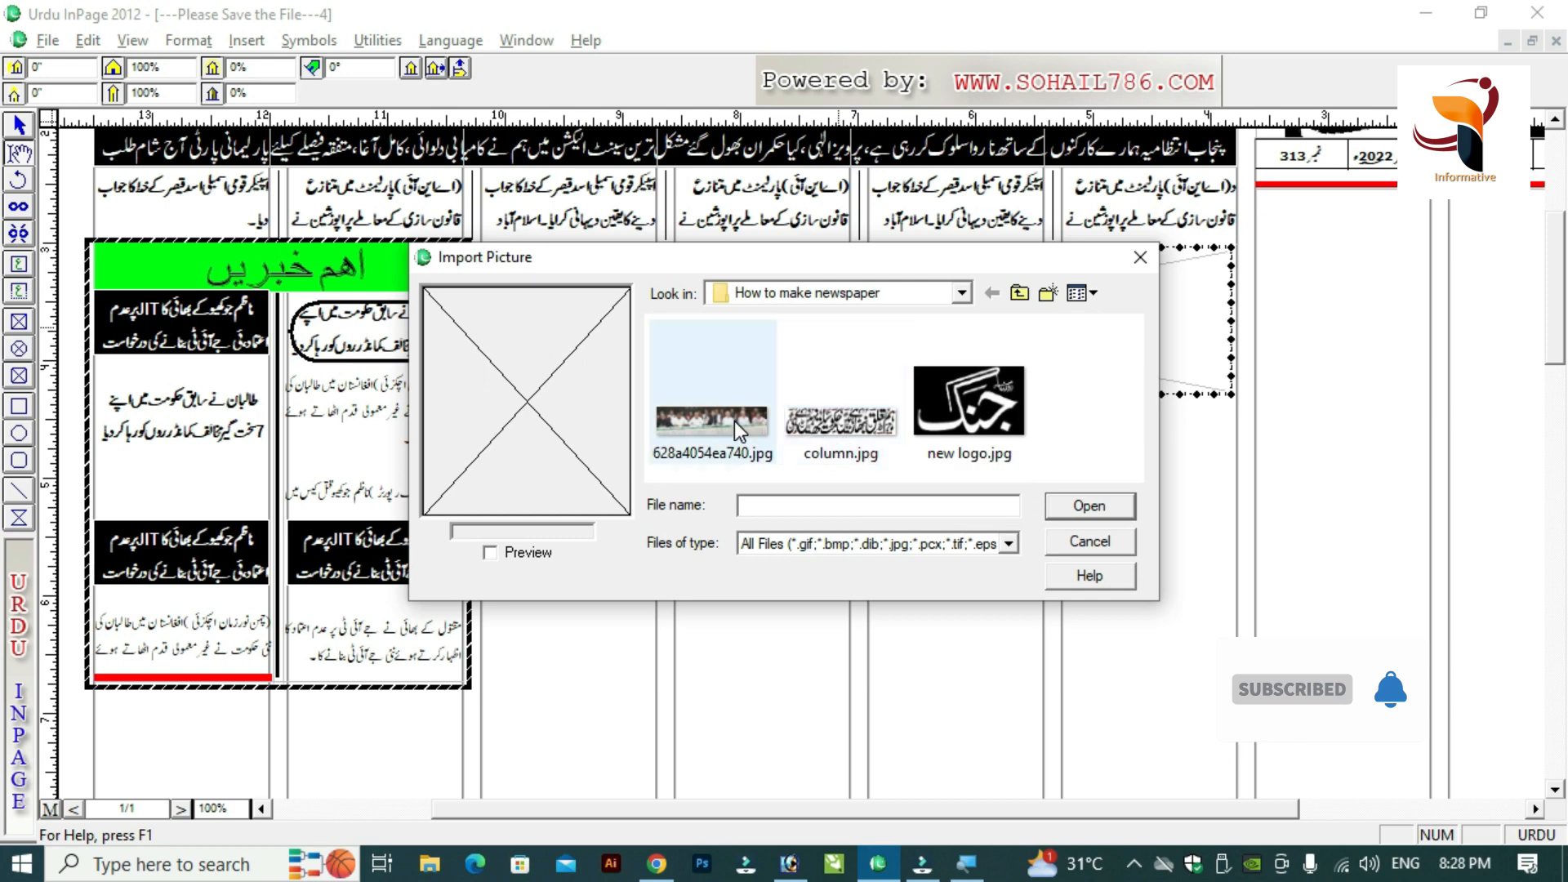
left_click(733, 420)
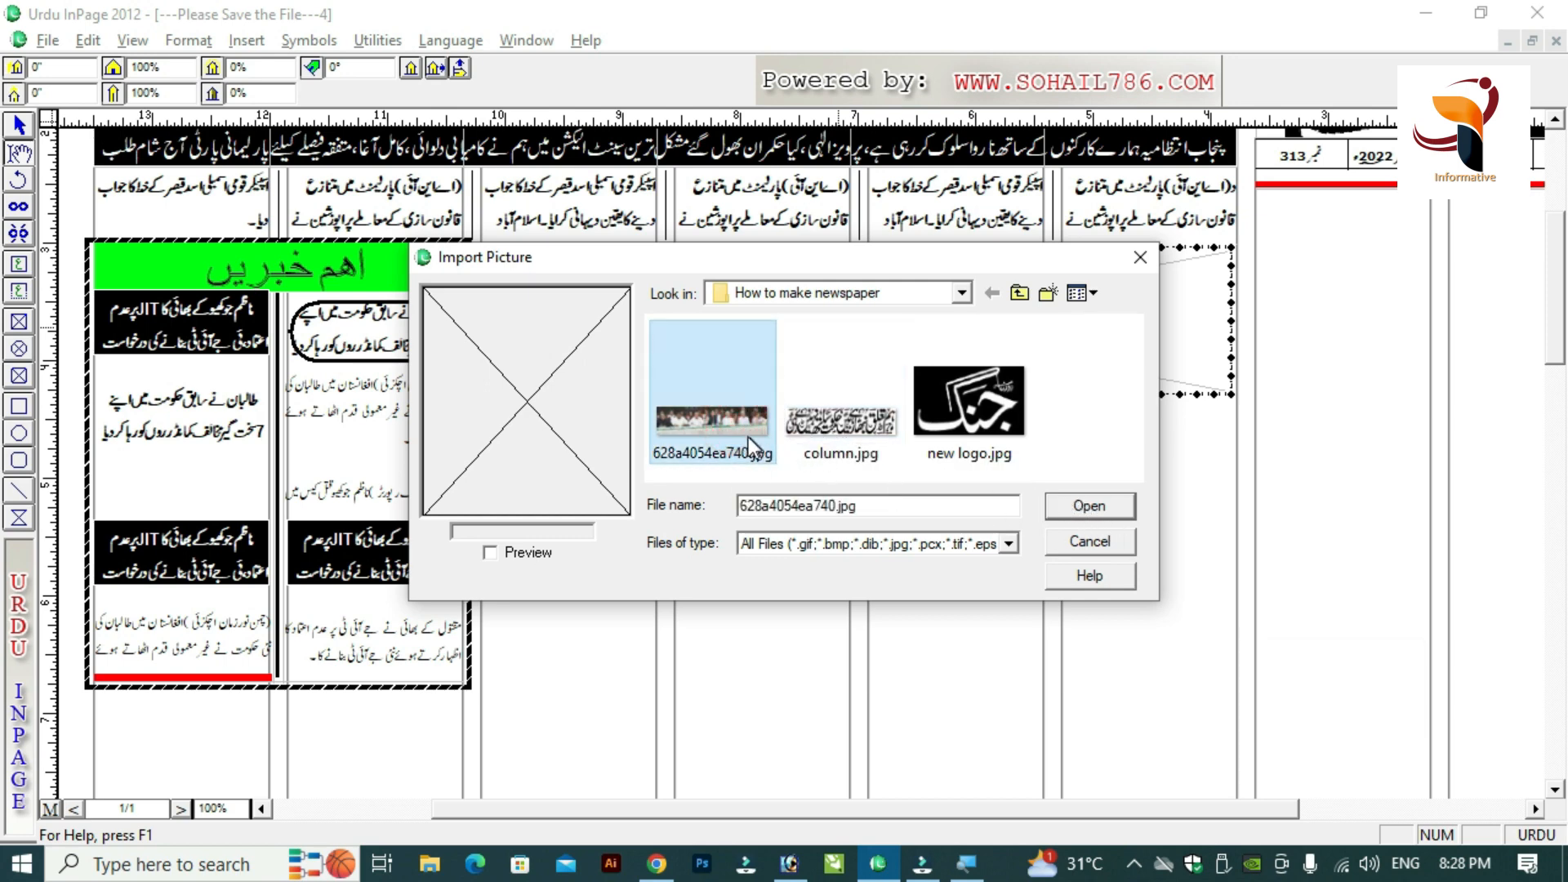
left_click(1090, 509)
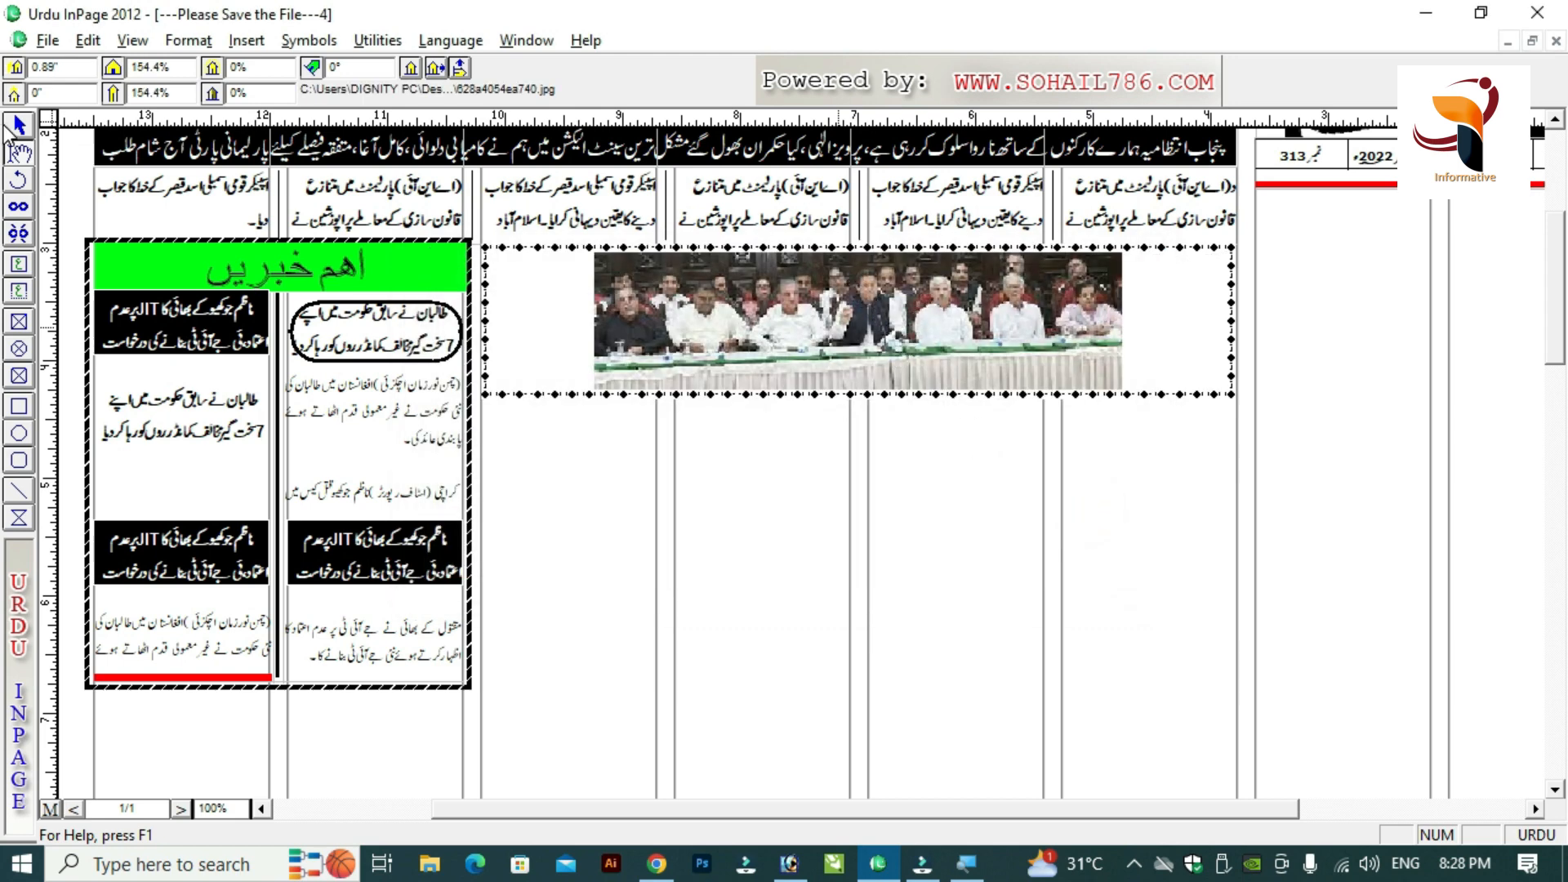
Duplicate the group photo's picture box and place the copy directly beneath the original.
left_click(18, 151)
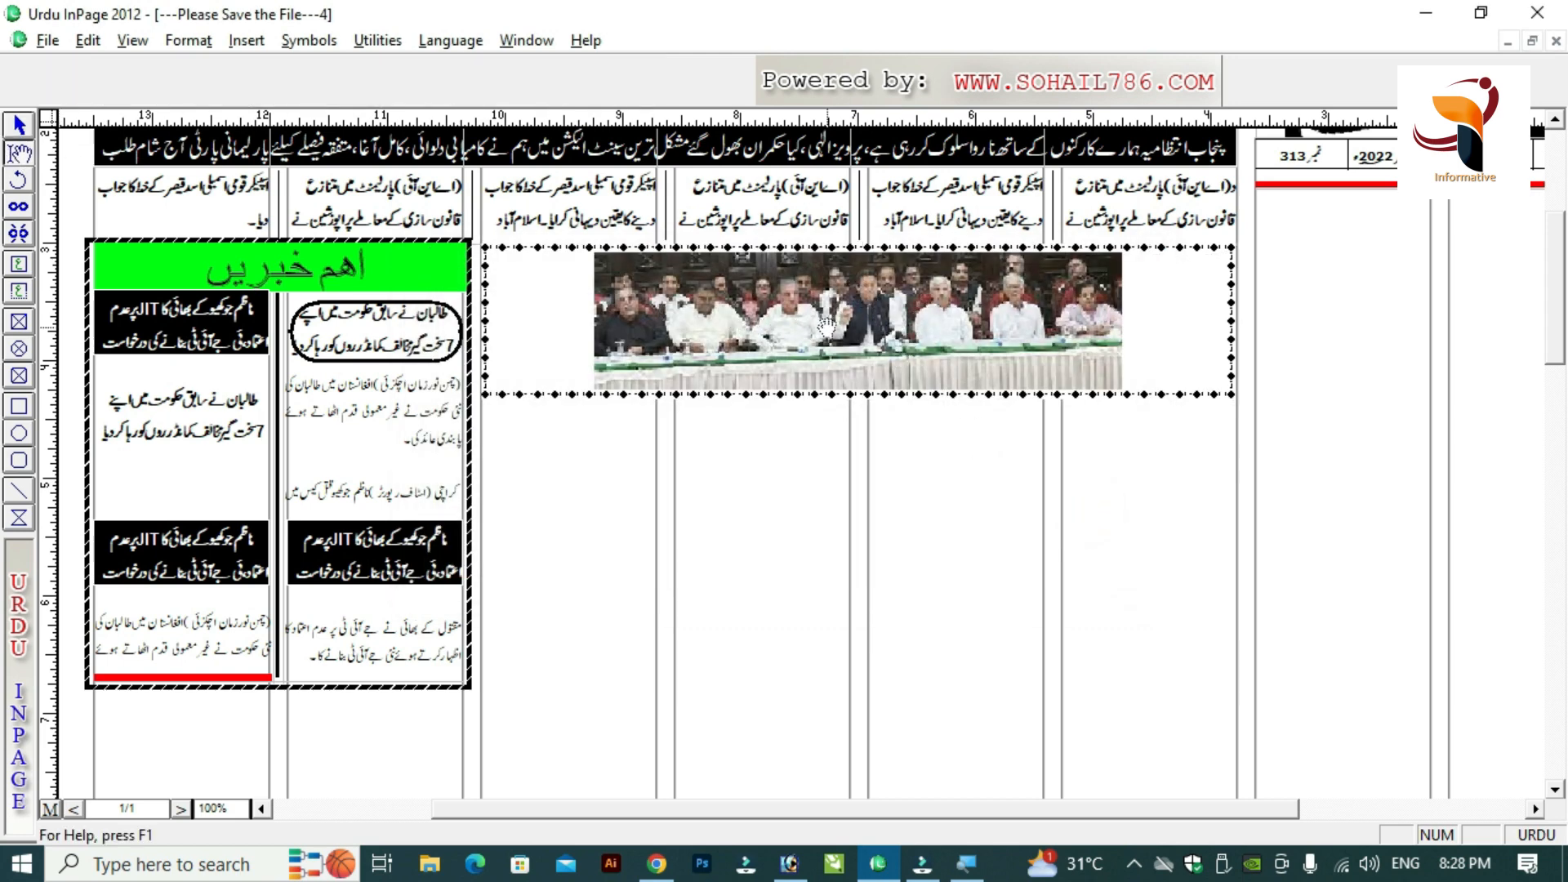
left_click(826, 327)
left_click(19, 127)
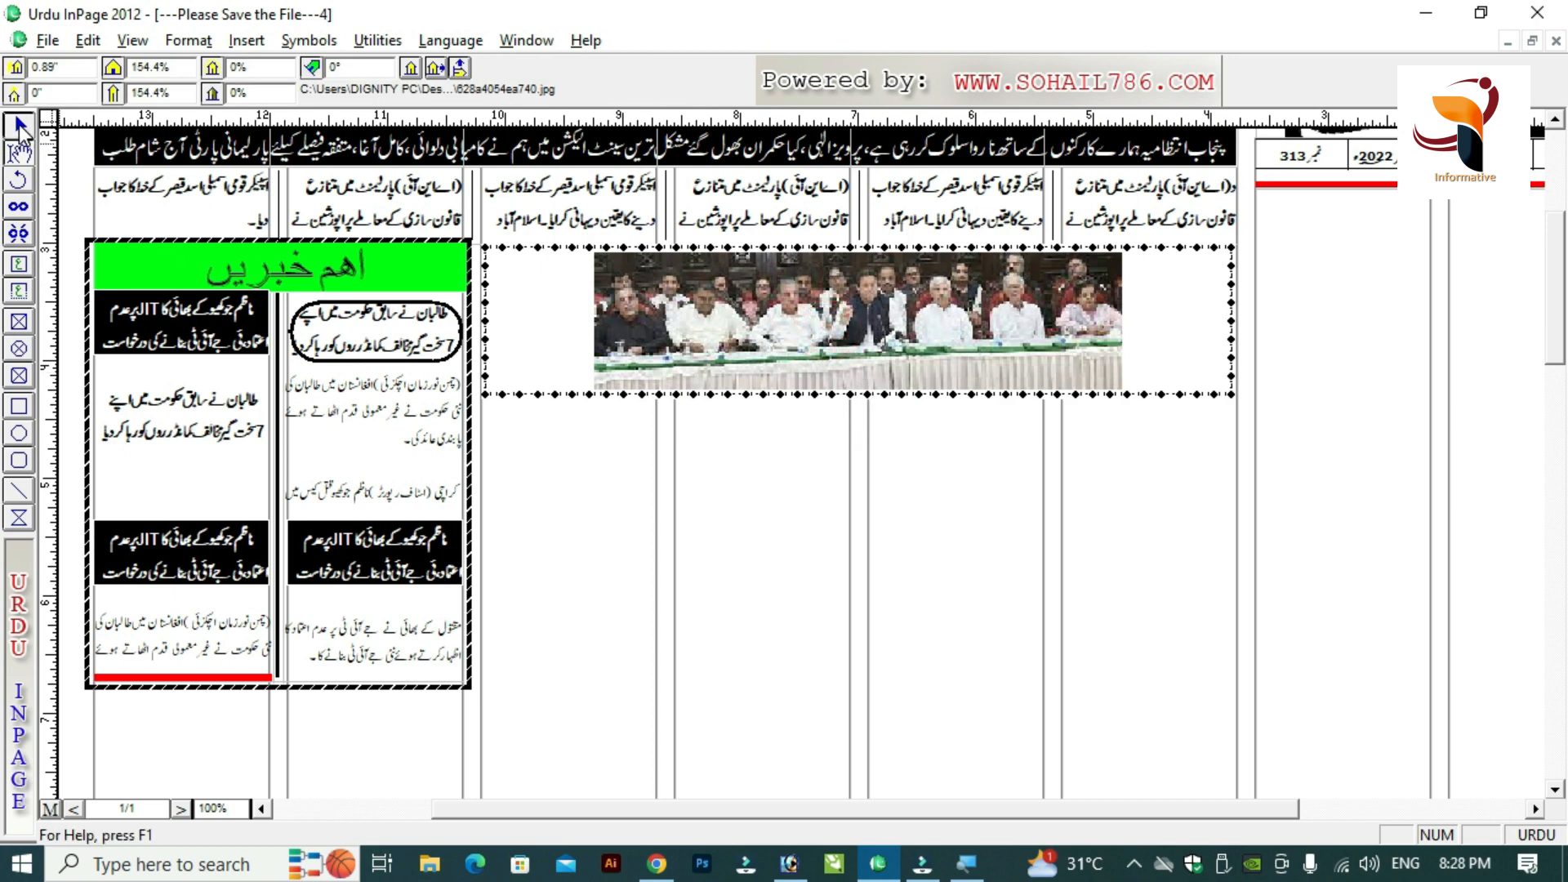
left_click(630, 255)
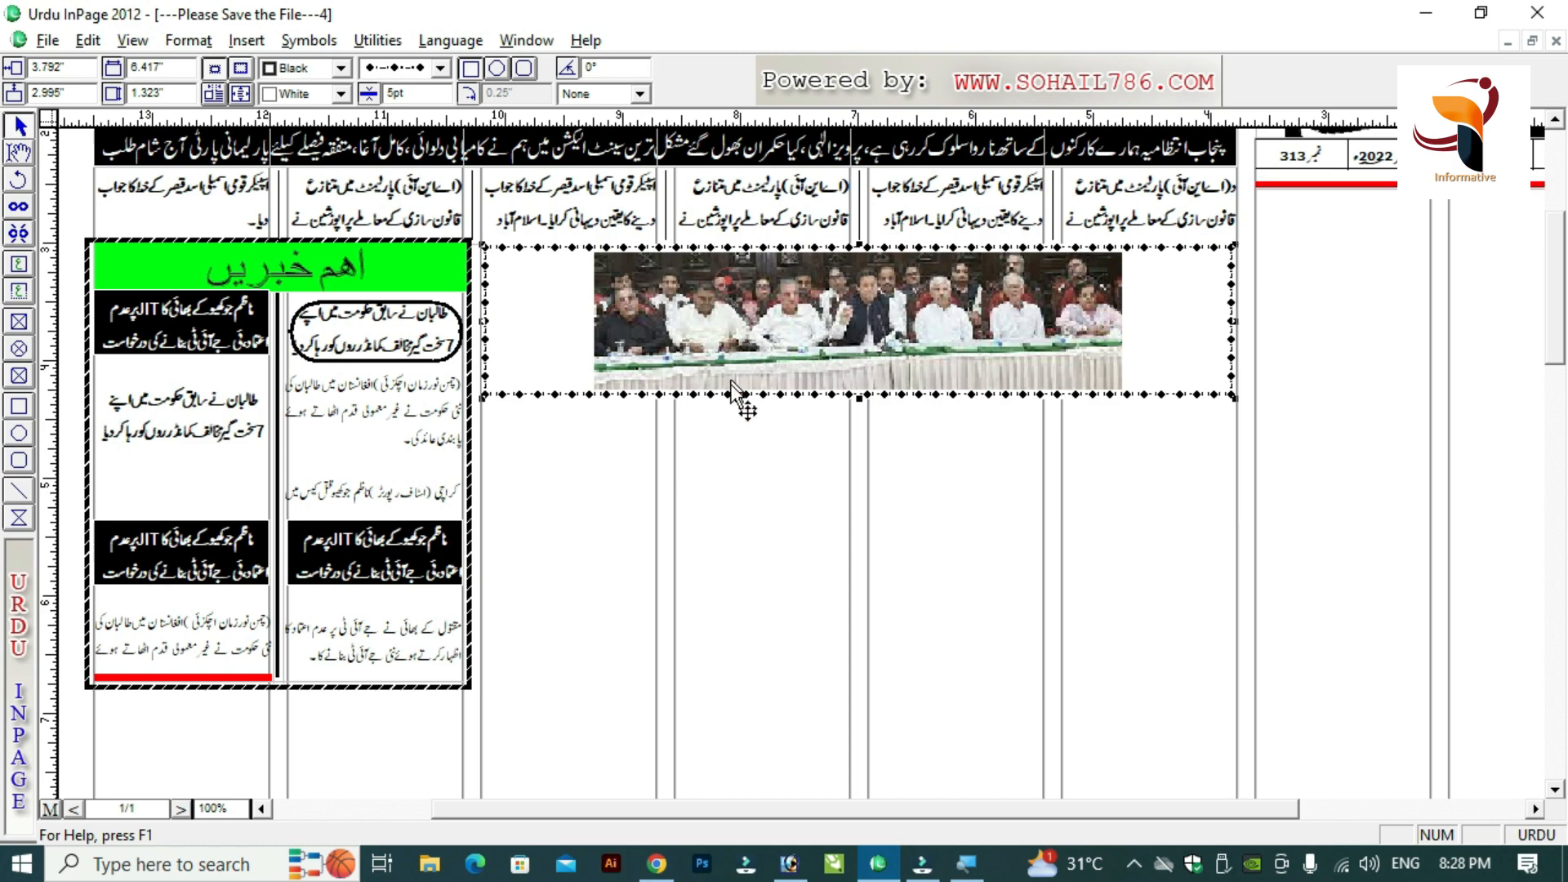
left_click_drag(733, 390, 731, 441)
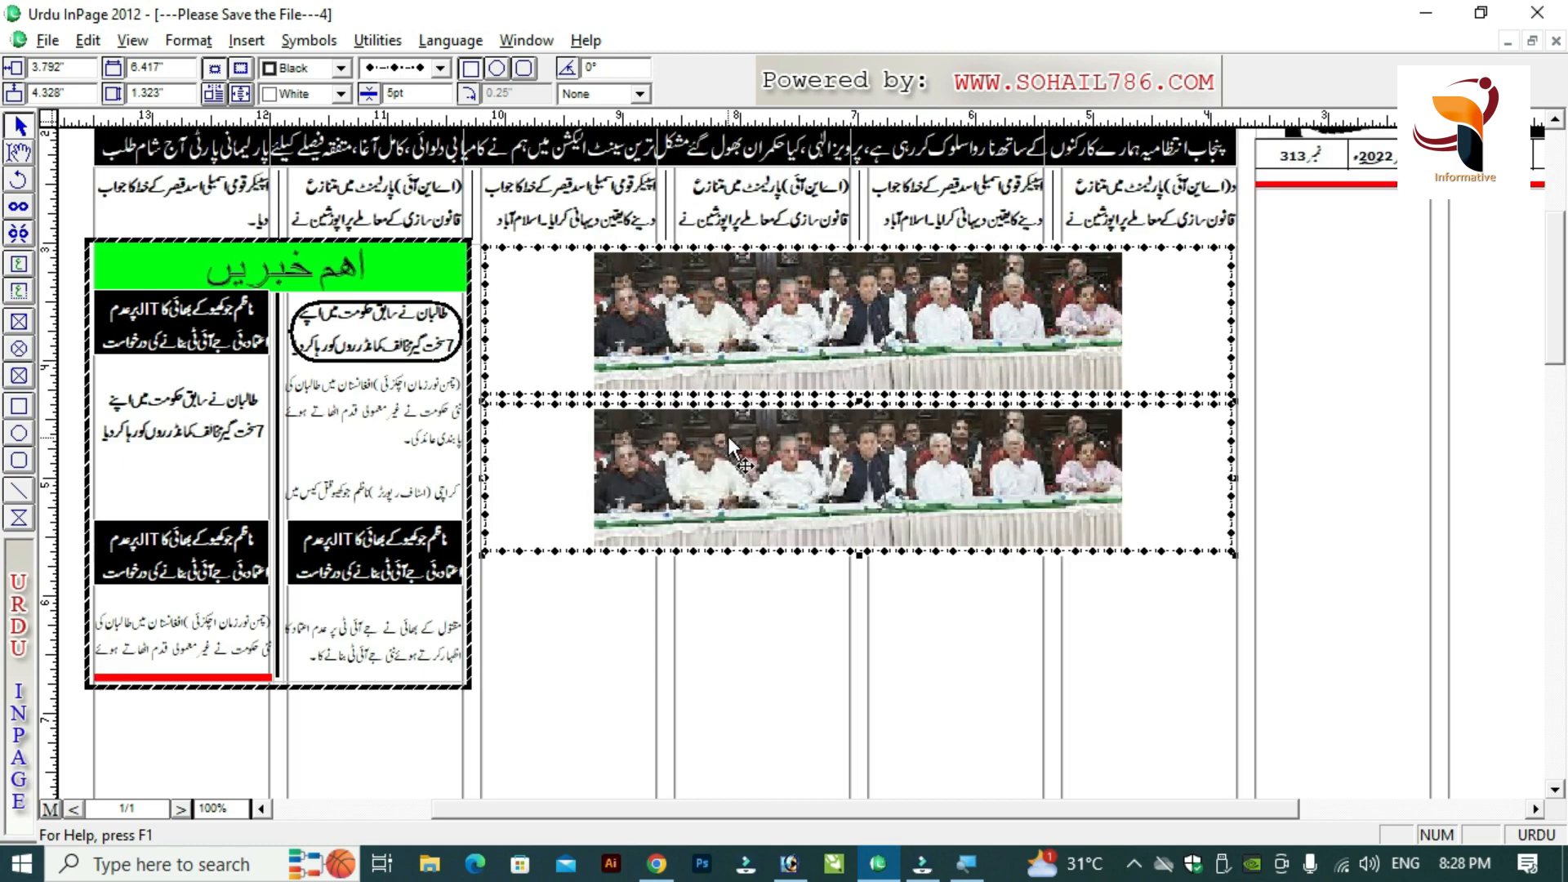
Replace the picture in the lower diamond-bordered box with column.jpg and compare the result with newspaper jang.inp.
left_click(19, 152)
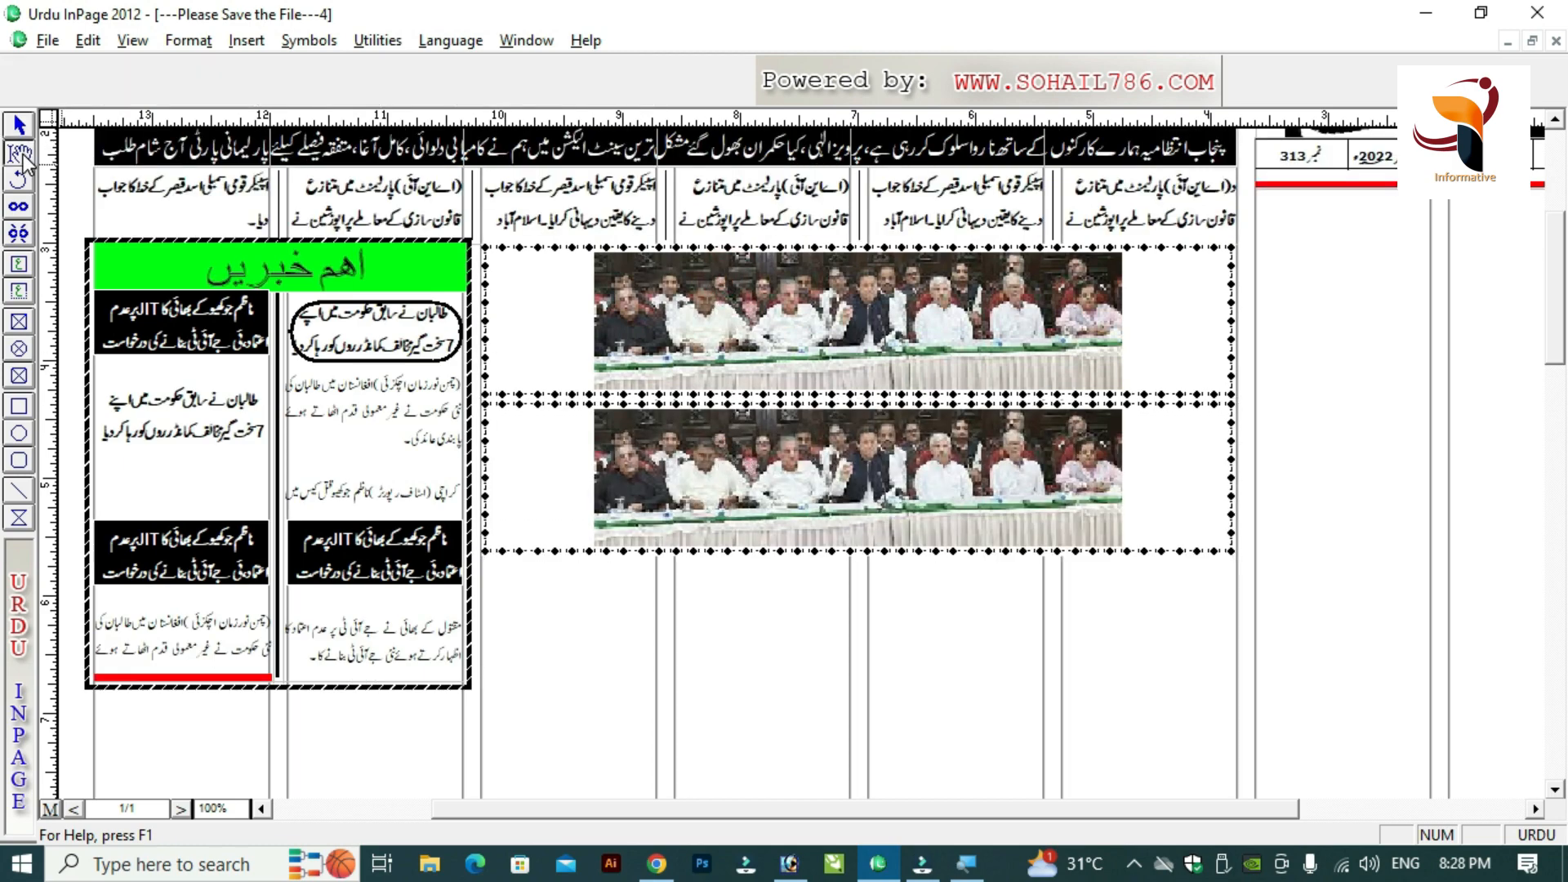
double_click(876, 464)
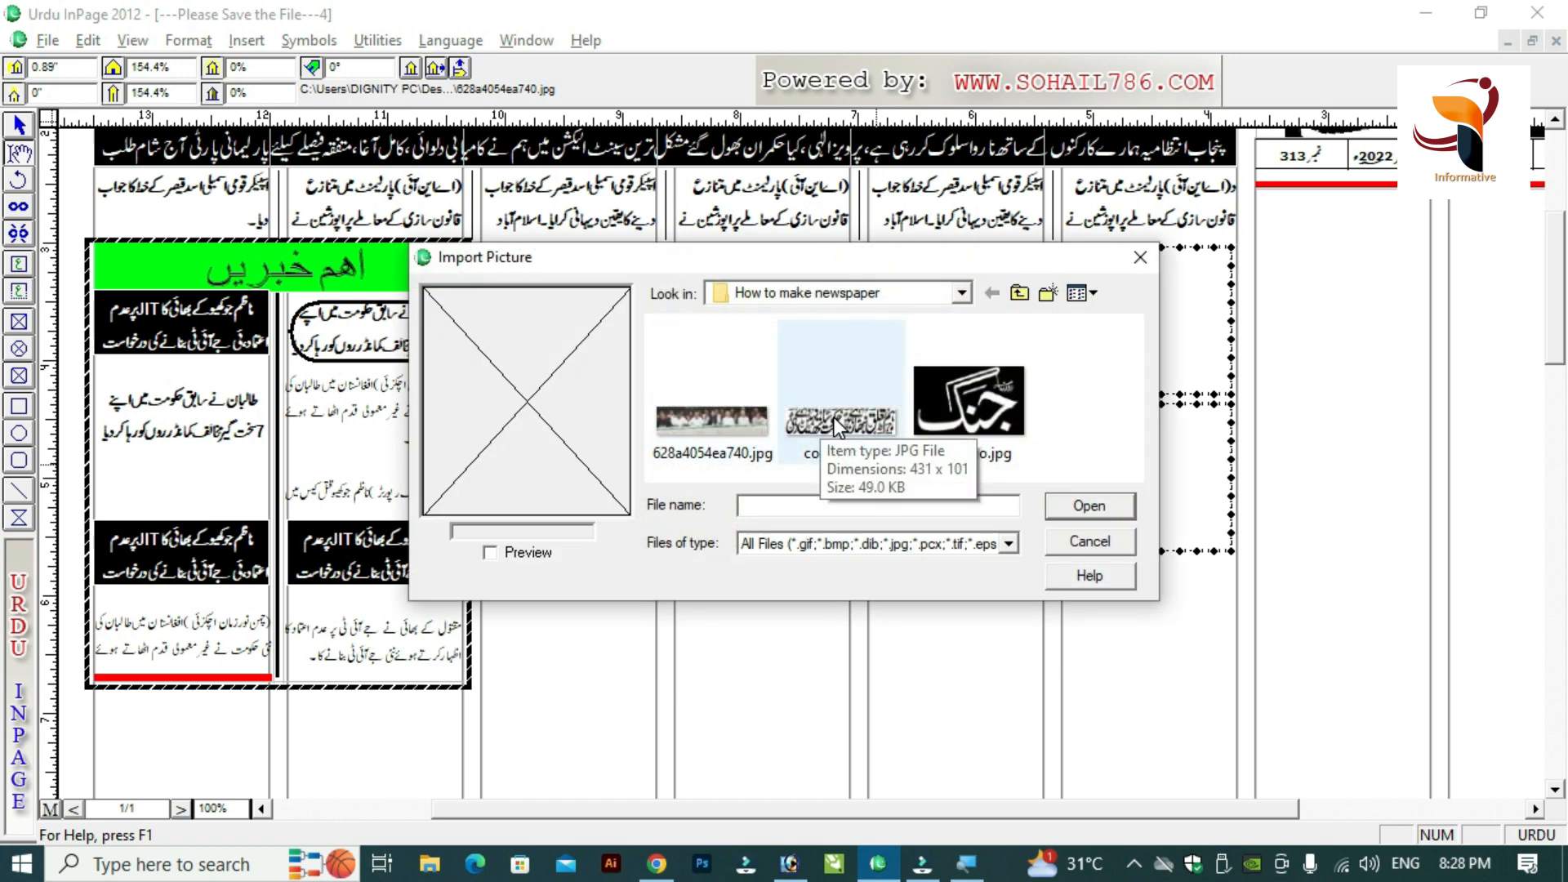
left_click(835, 418)
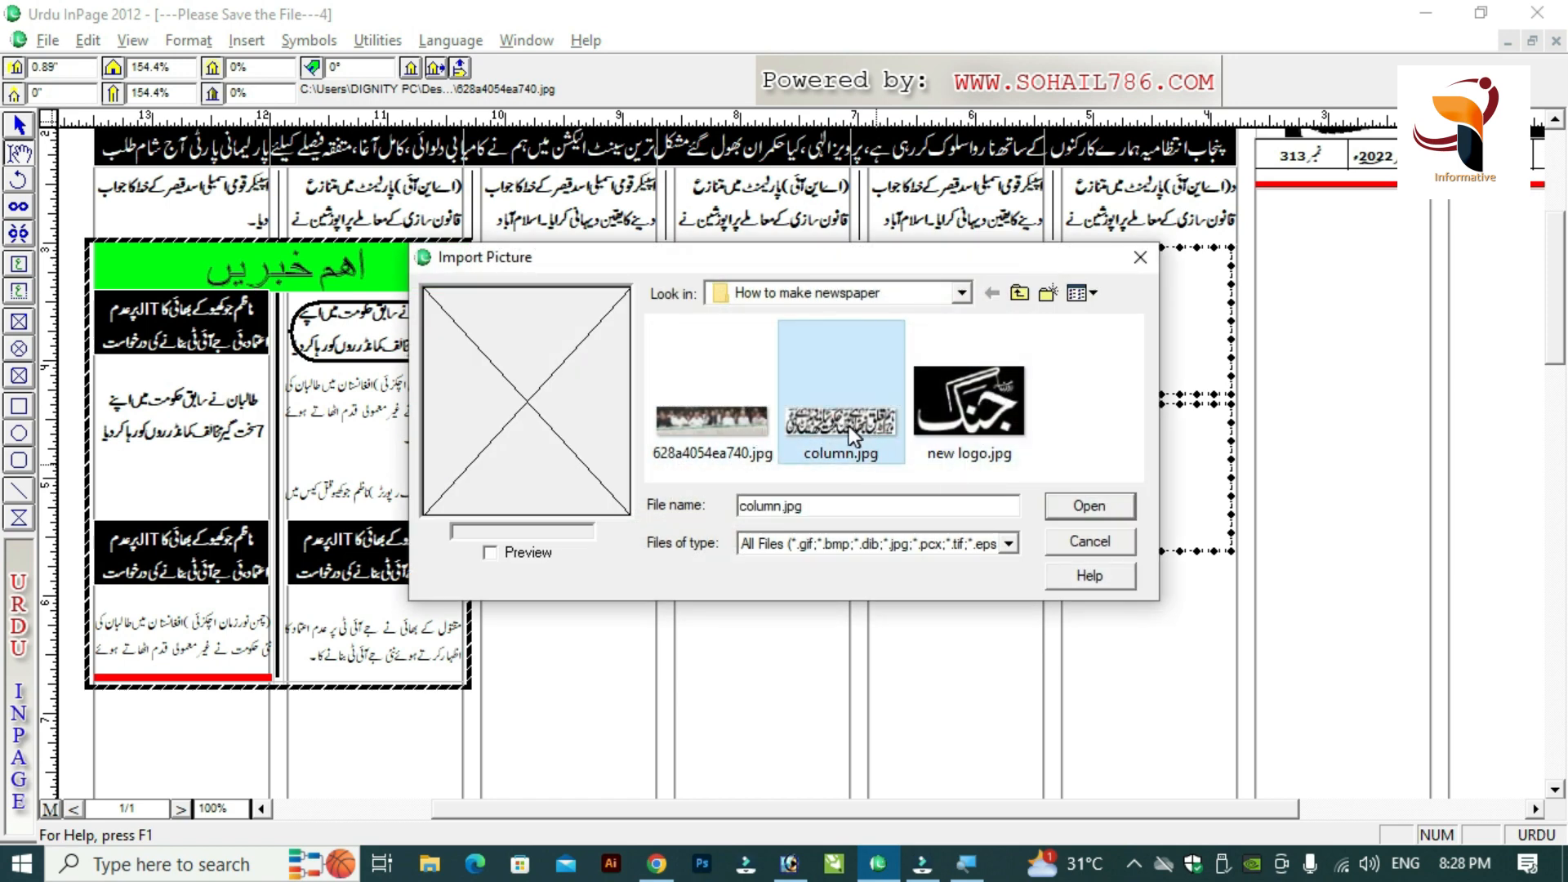
left_click(1083, 509)
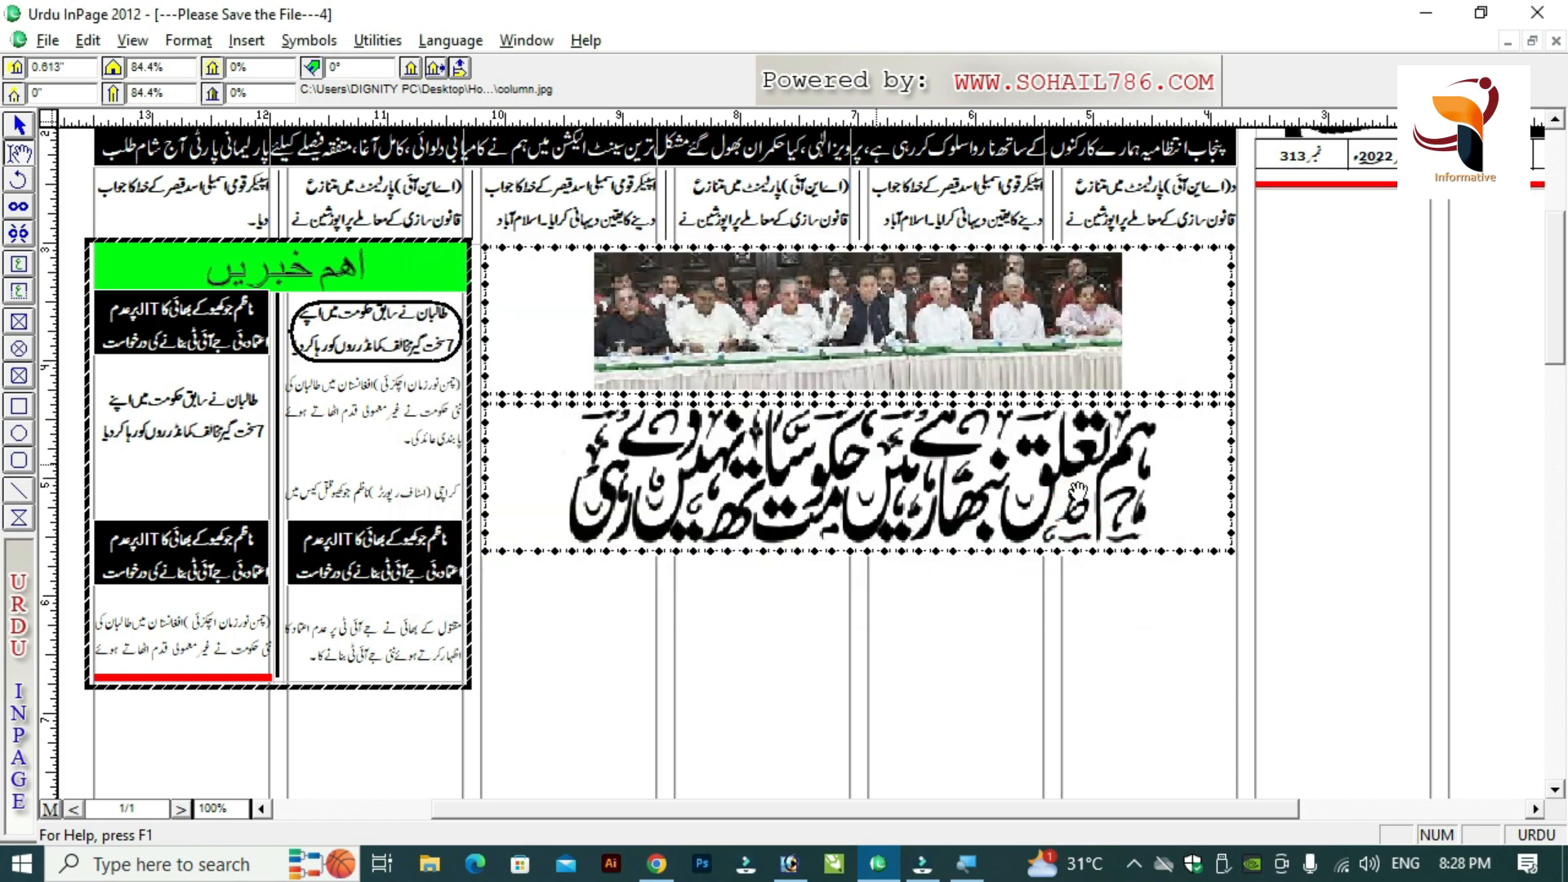
key("ctrl+Tab")
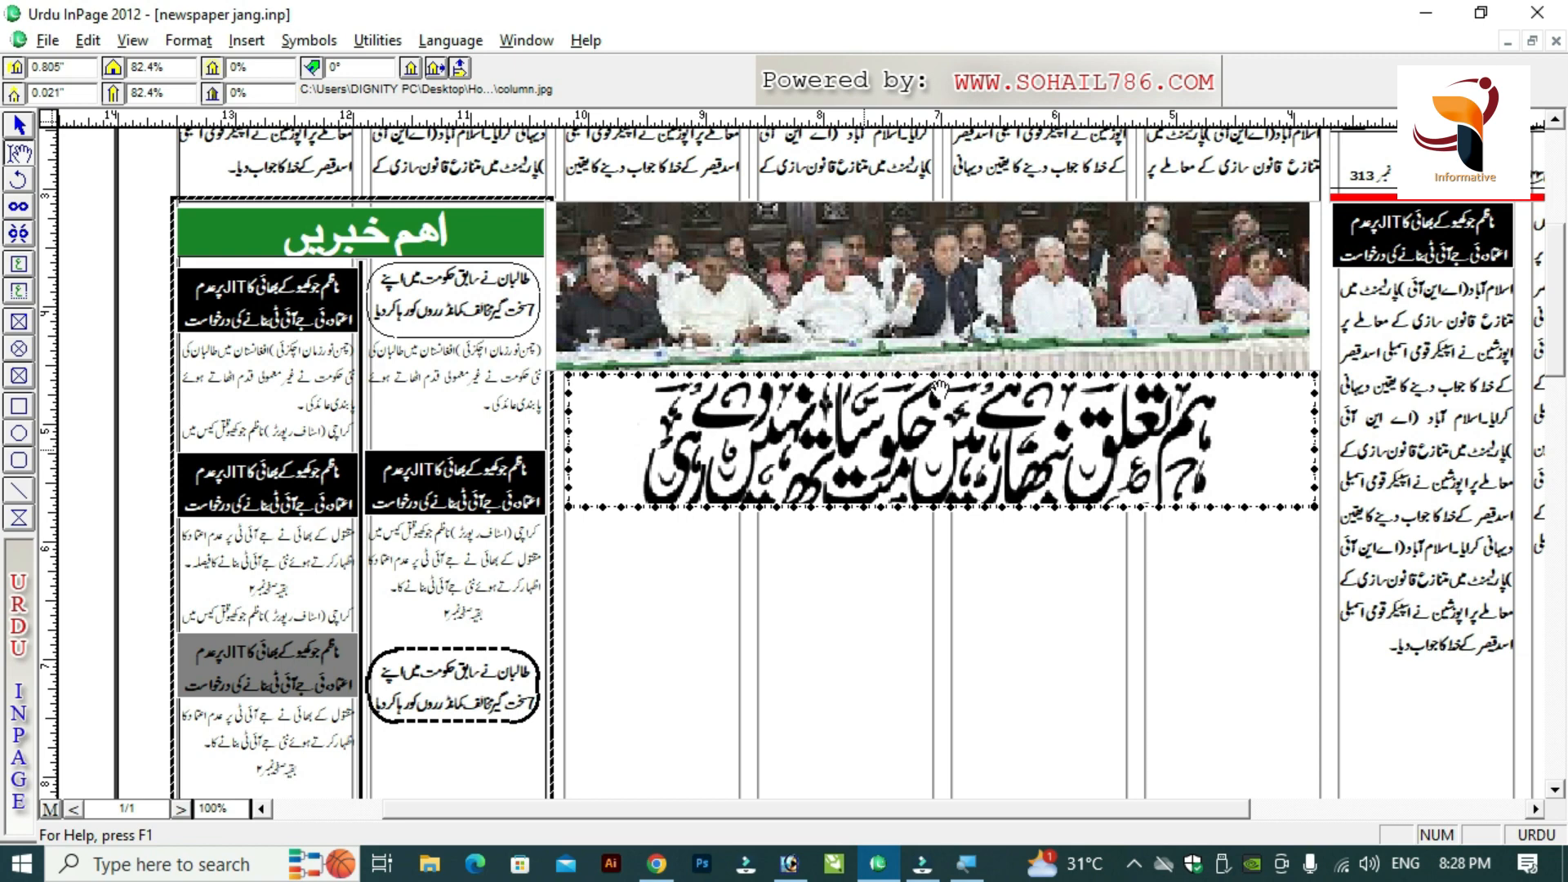
key("ctrl+Tab")
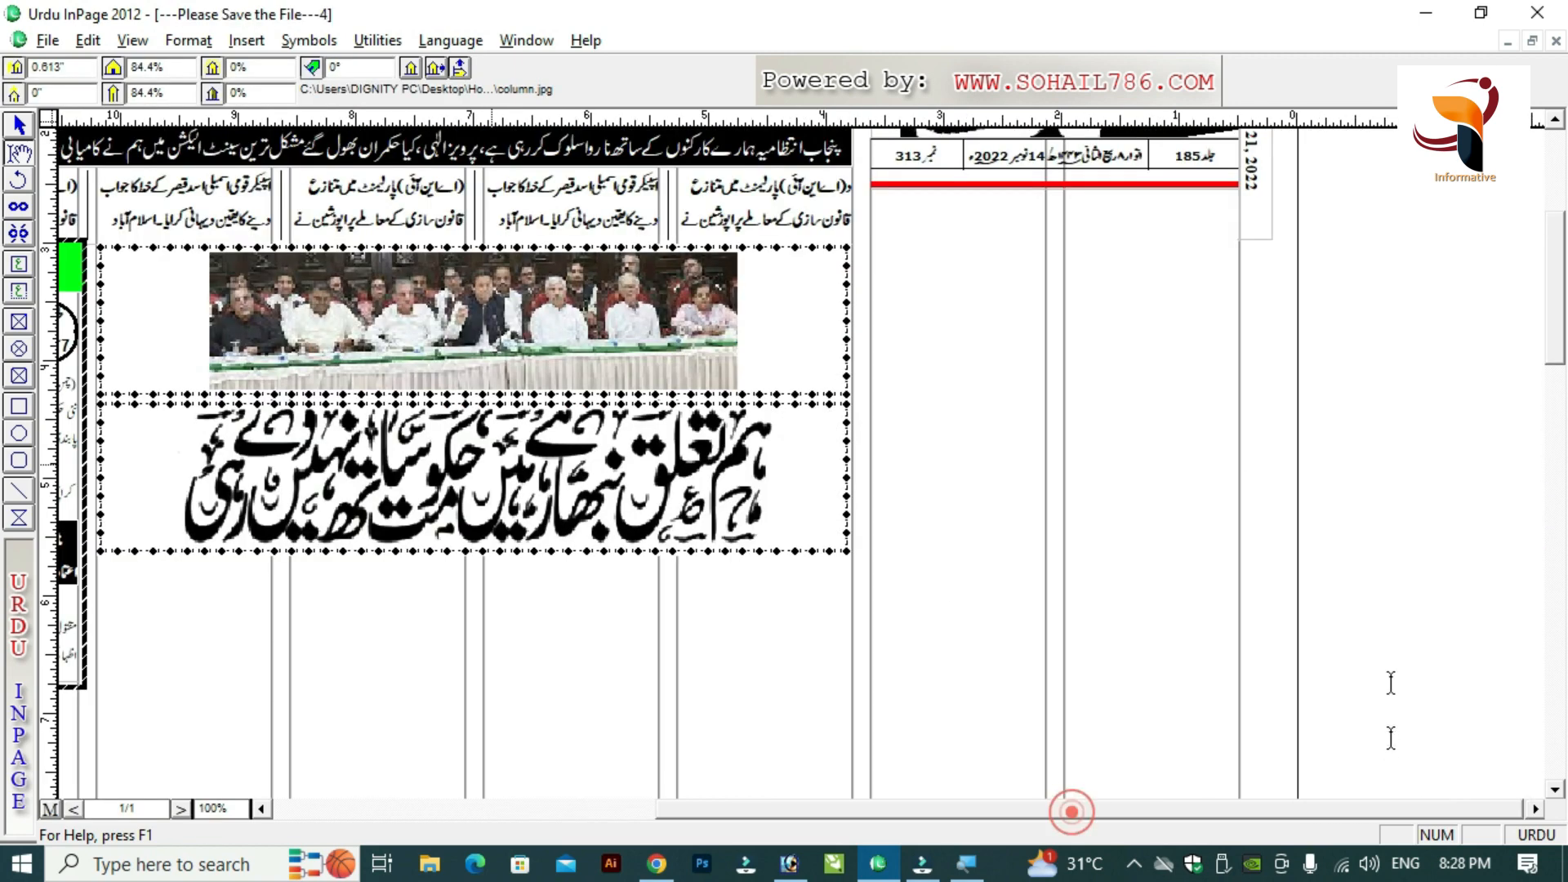
Select and copy the entire news text in the columns above the group photo.
left_click(1101, 208)
left_click(1171, 247)
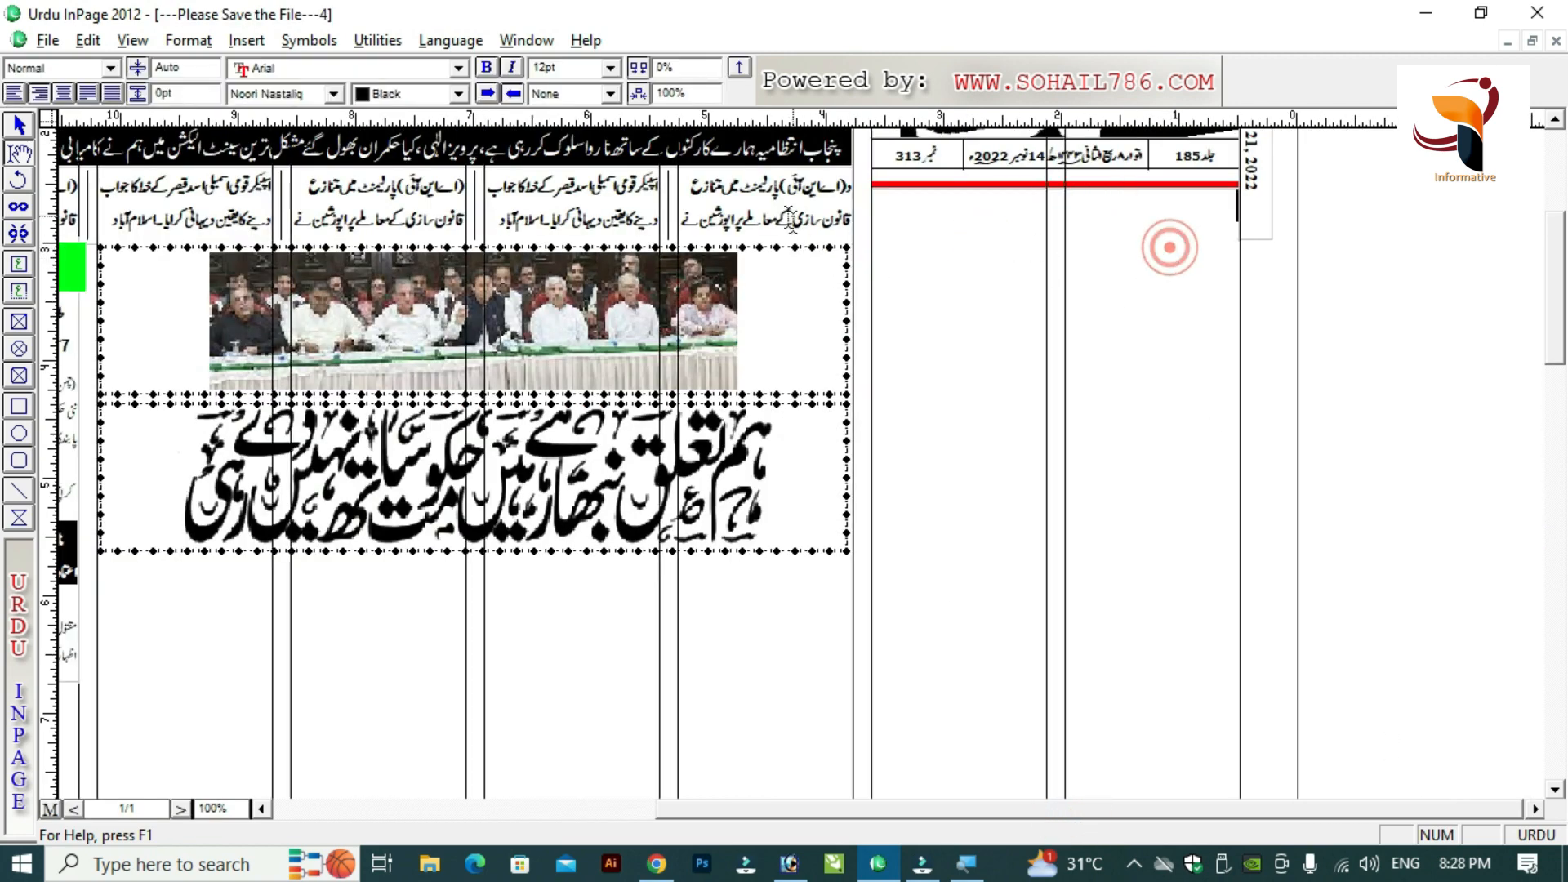
left_click(771, 189)
key("ctrl+a")
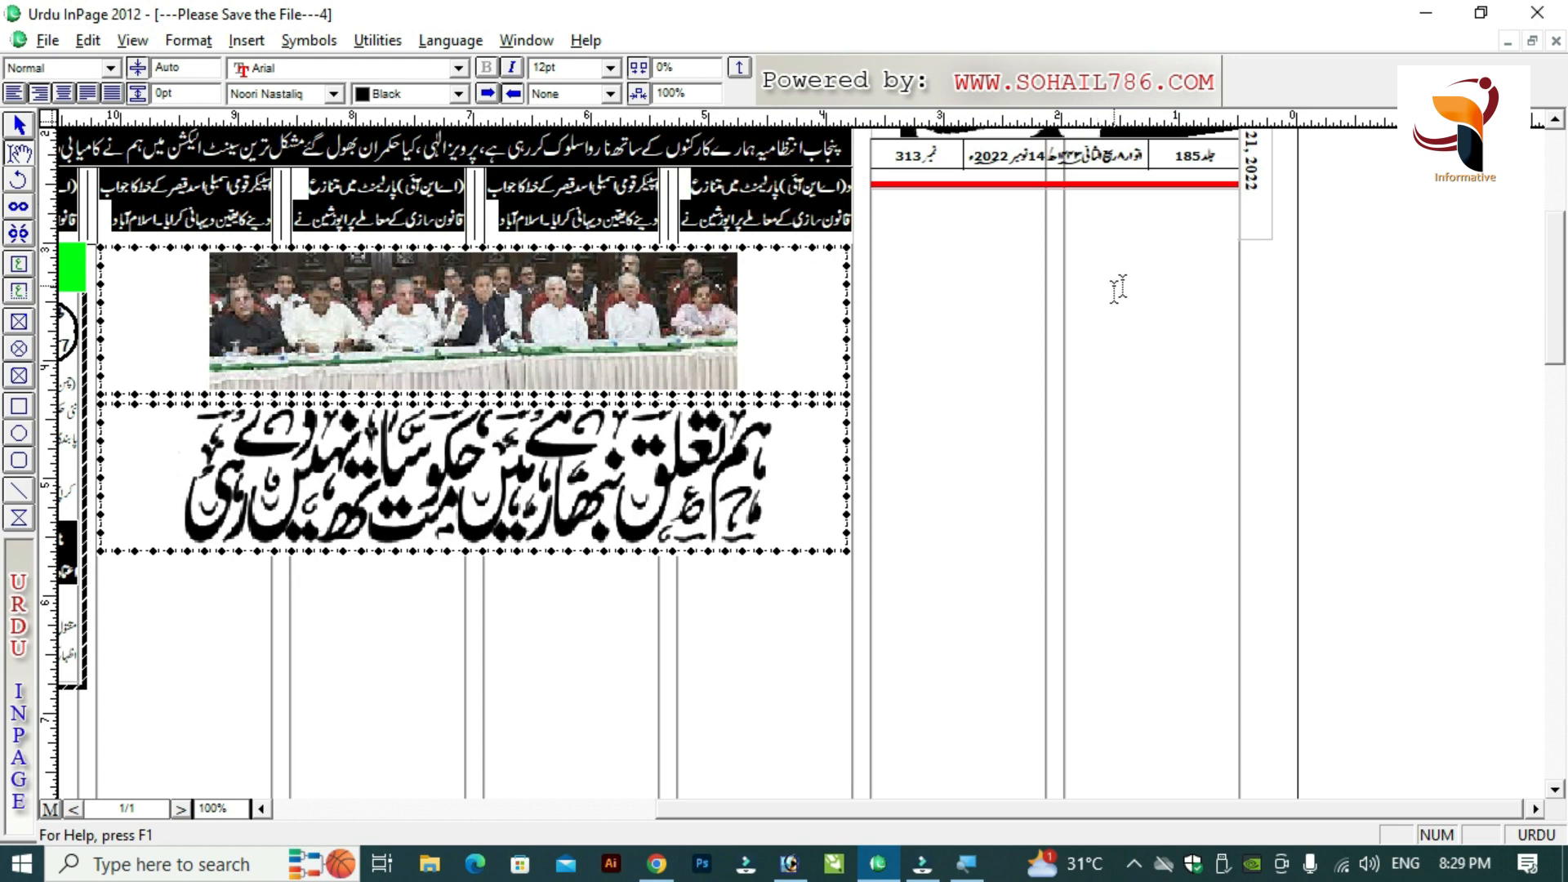
Paste the copied news text twice into the rightmost column, starting beneath the red line under the جنگ masthead.
left_click(1146, 219)
left_click(1148, 483)
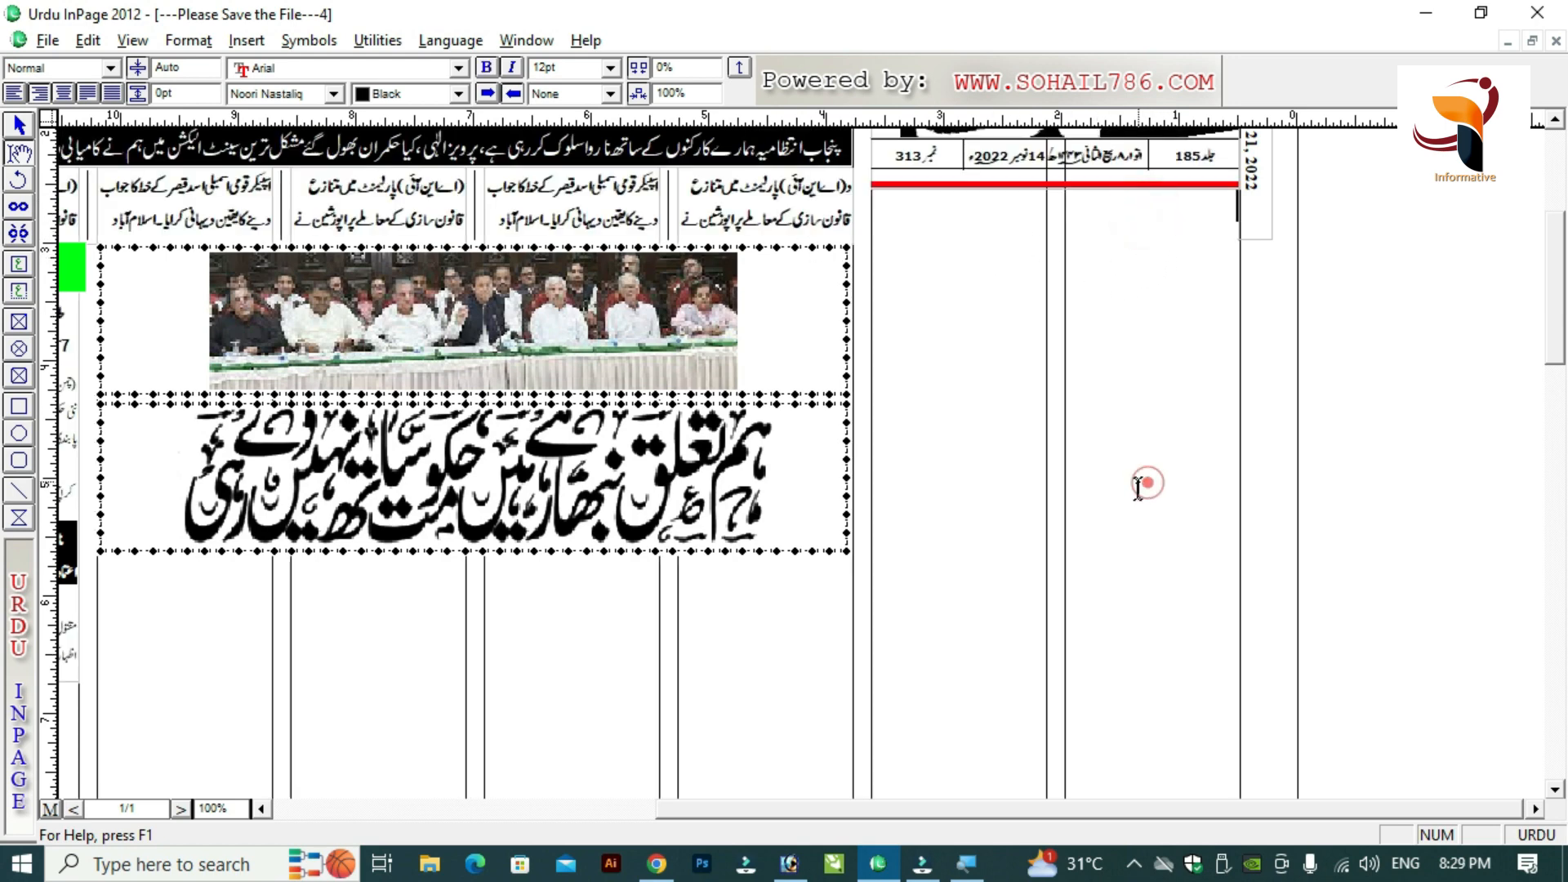
left_click_drag(1011, 808, 933, 809)
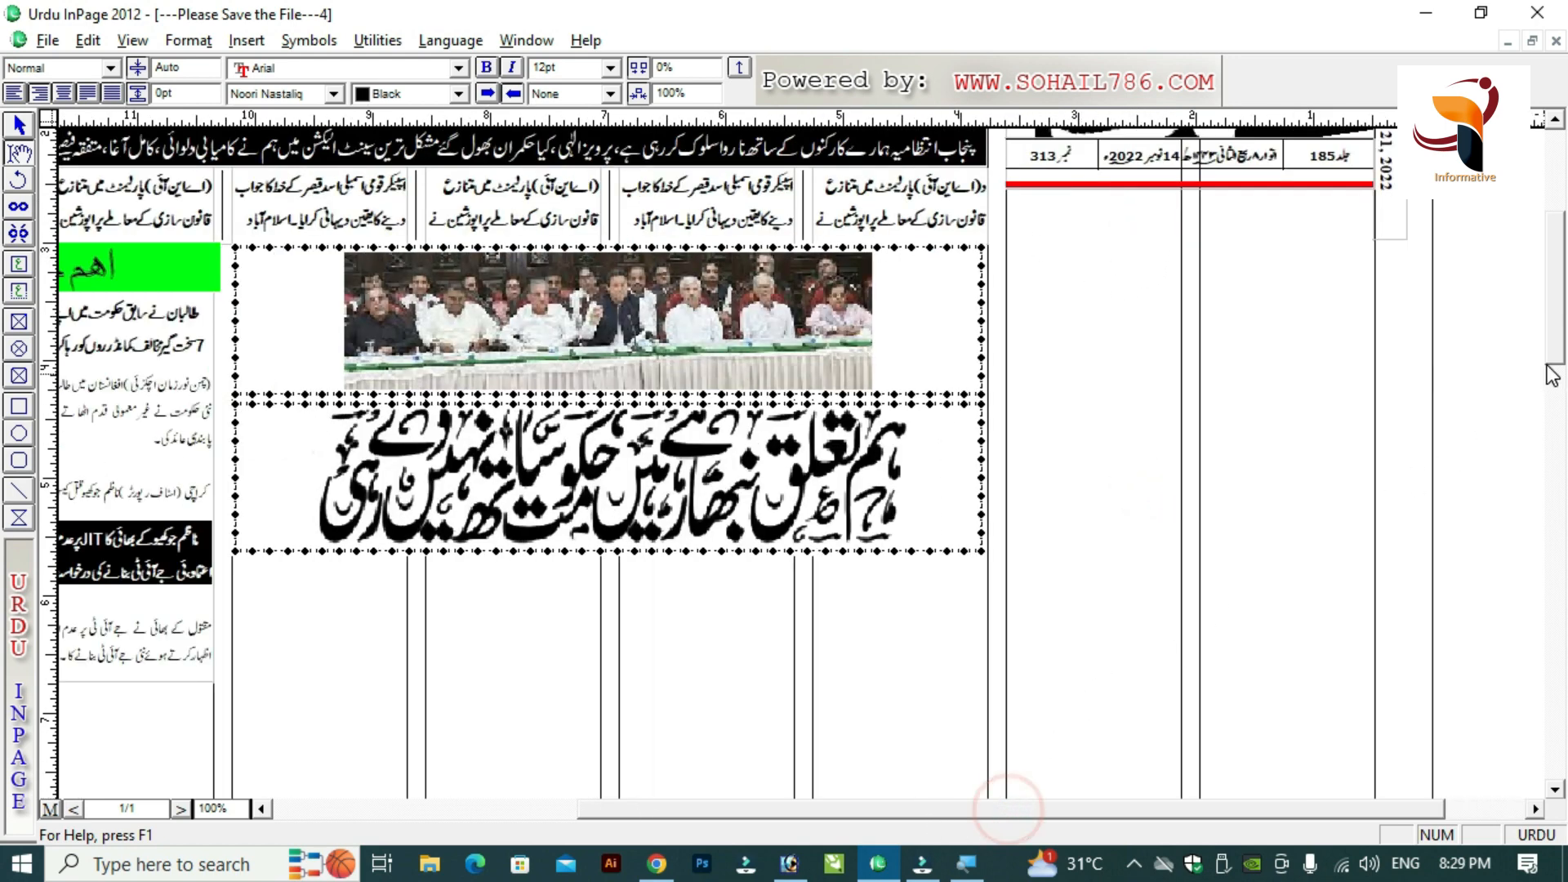
left_click_drag(1552, 346, 1566, 517)
right_click(1277, 558)
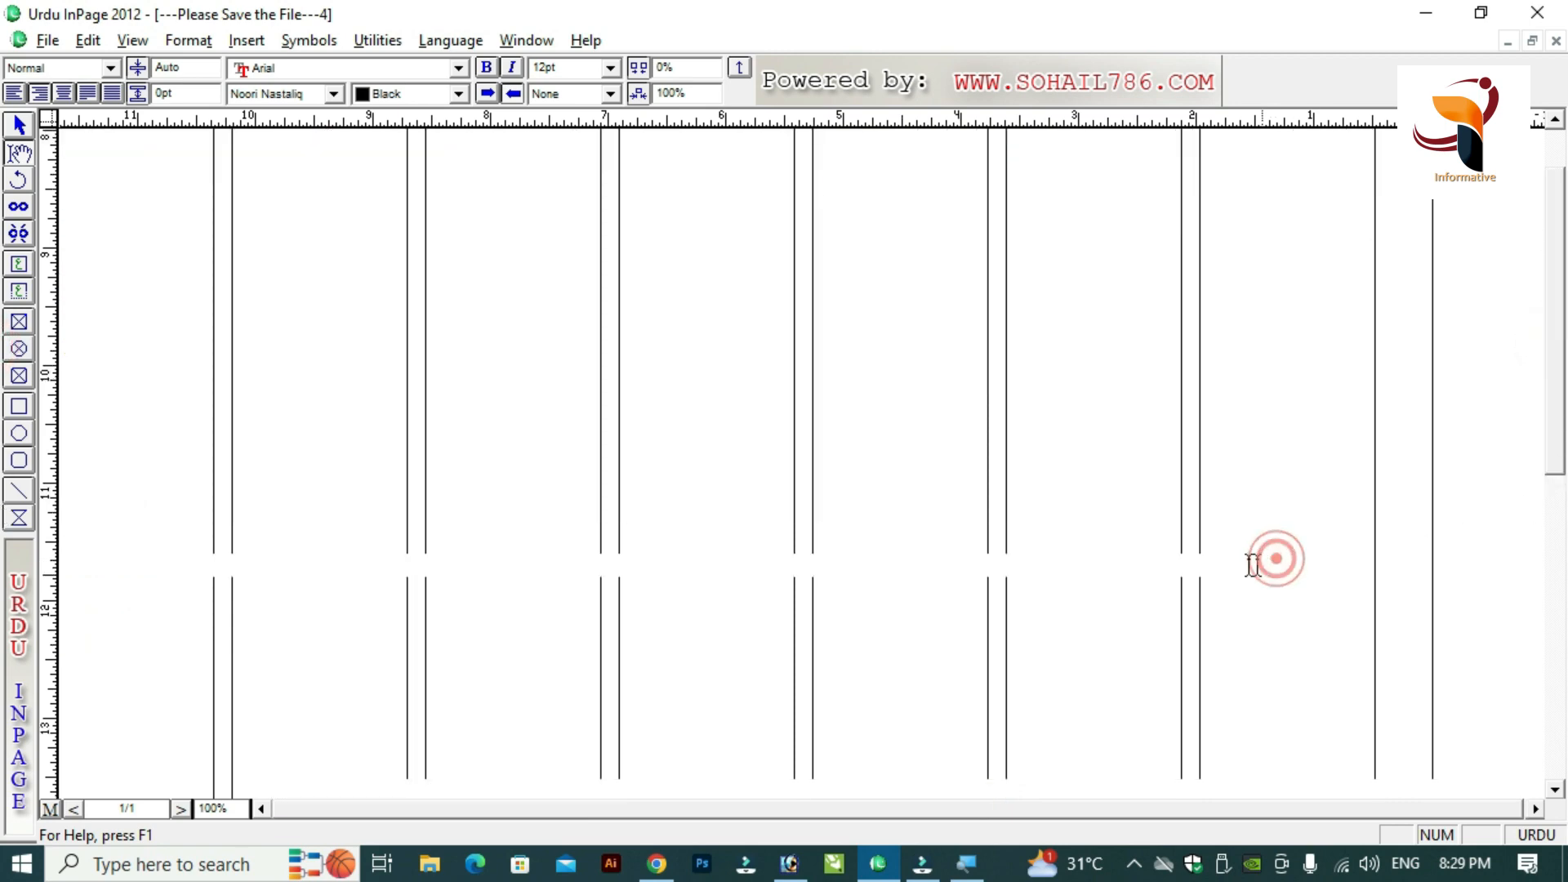
right_click(1129, 303)
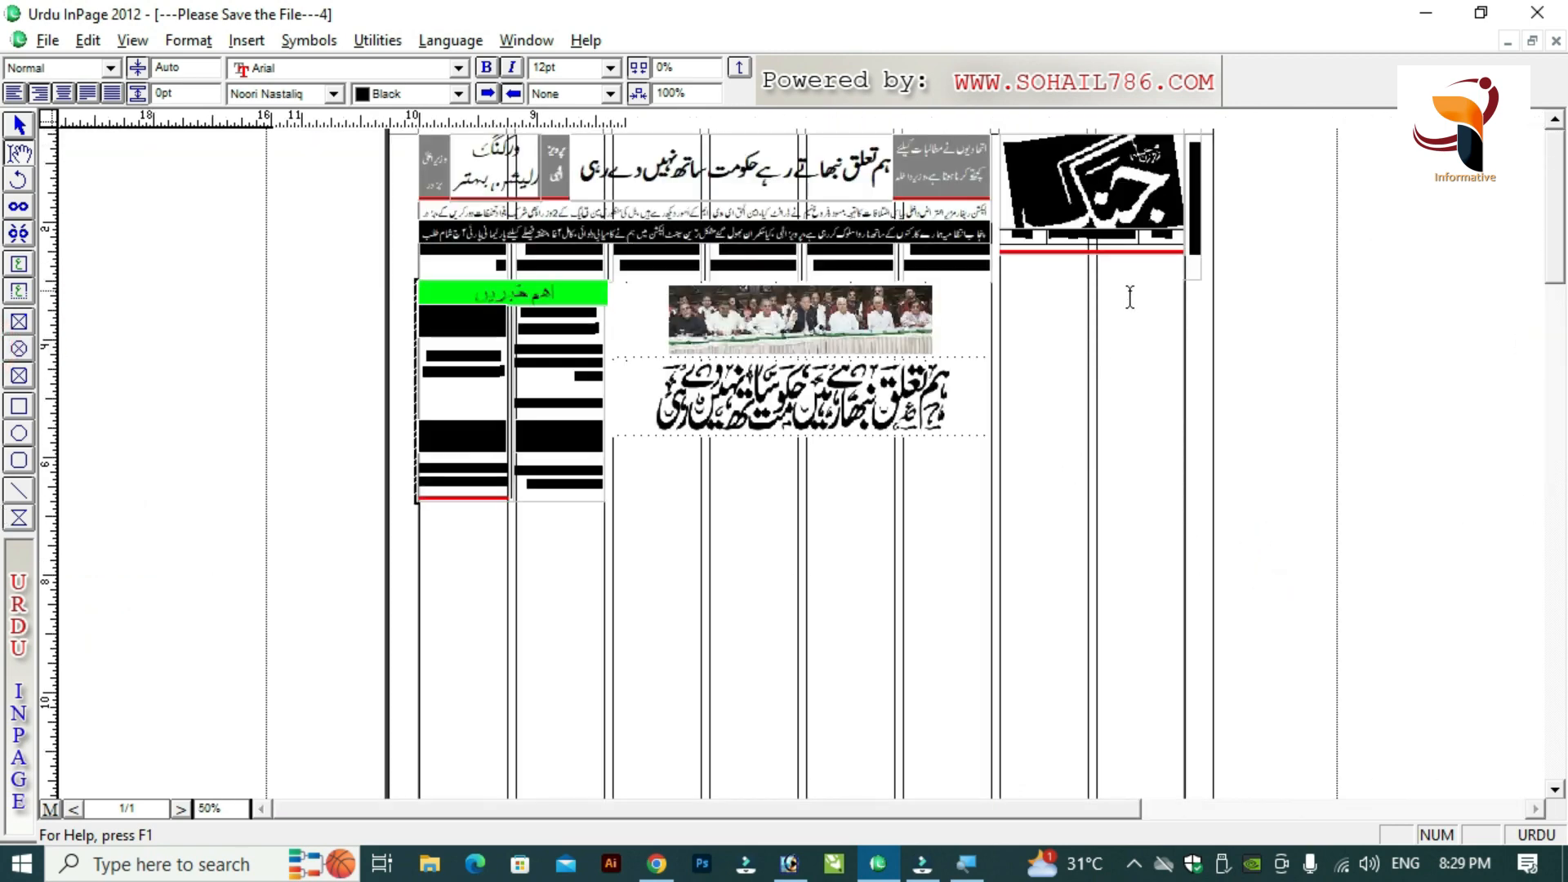
left_click(1536, 809)
left_click(1536, 809)
left_click(1537, 809)
left_click(1537, 809)
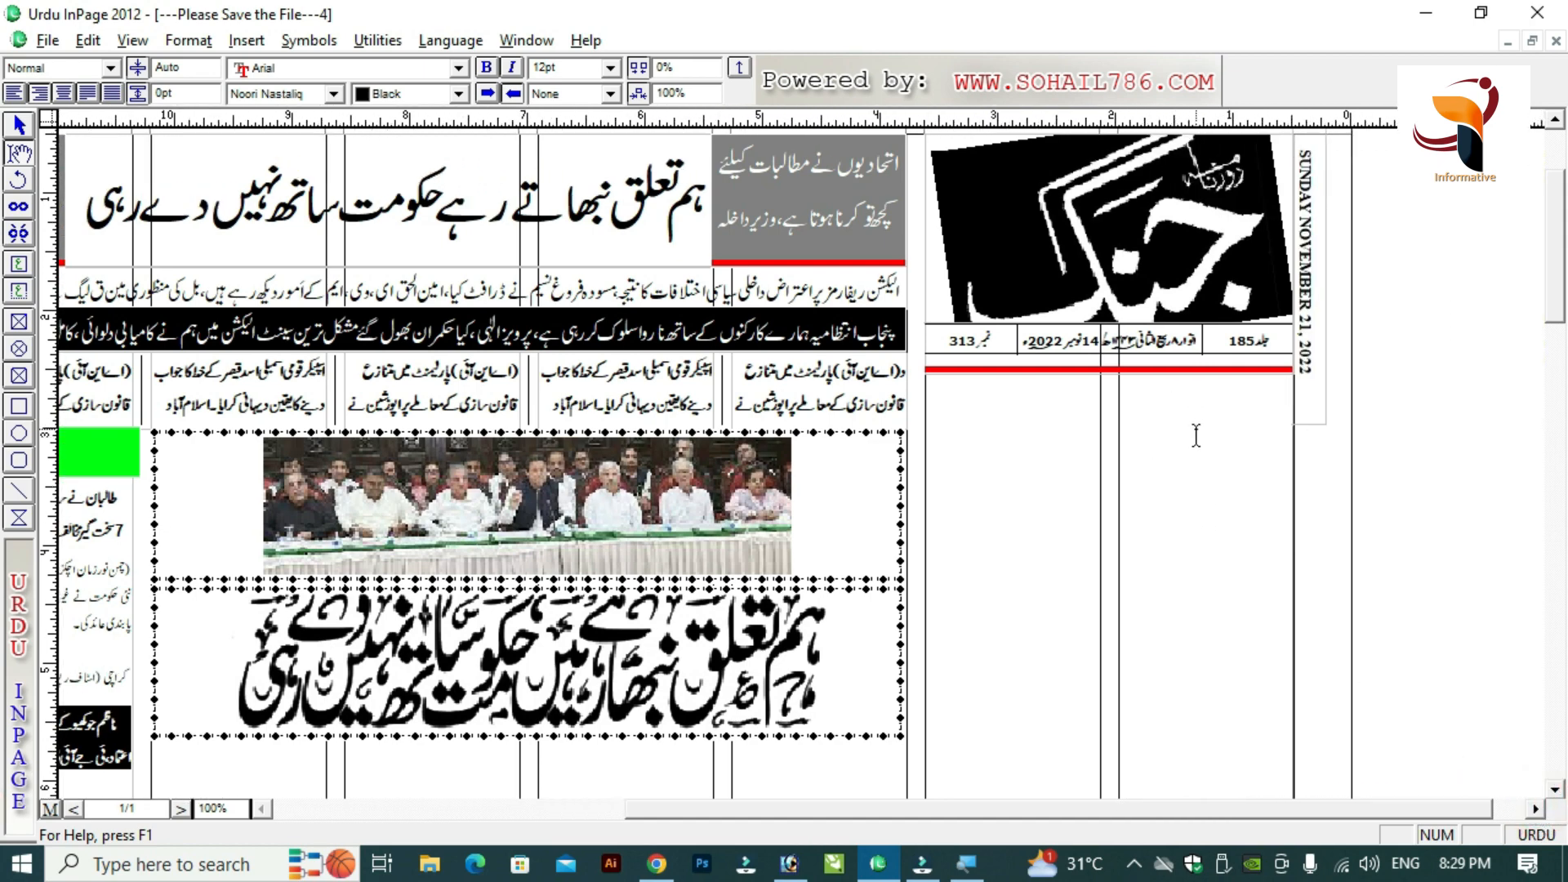
key("ctrl+v")
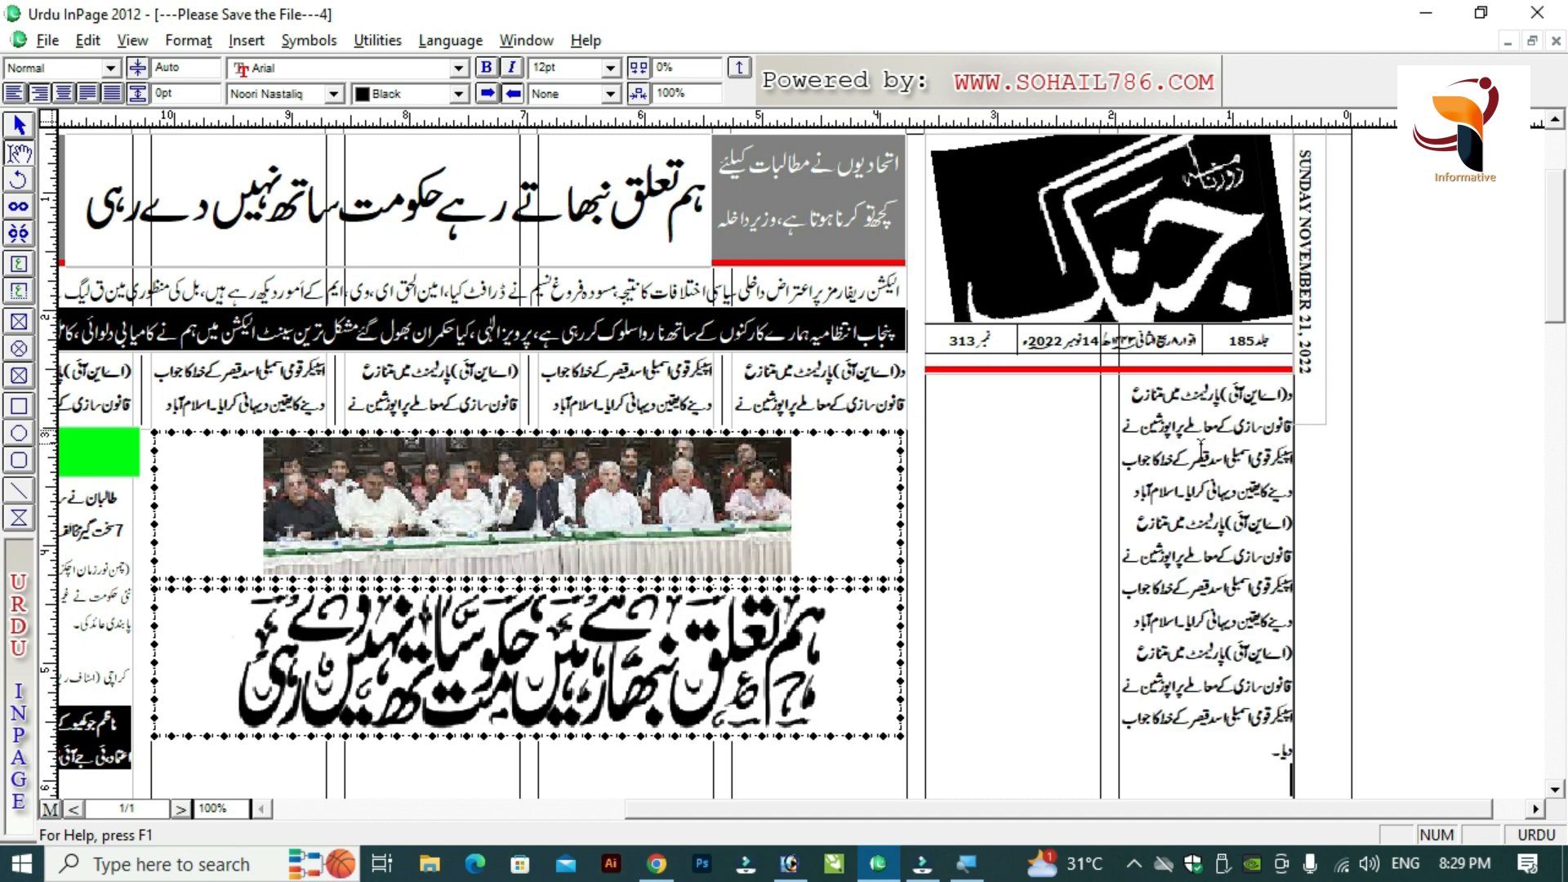
left_click_drag(1558, 282, 1555, 379)
key("ctrl+v")
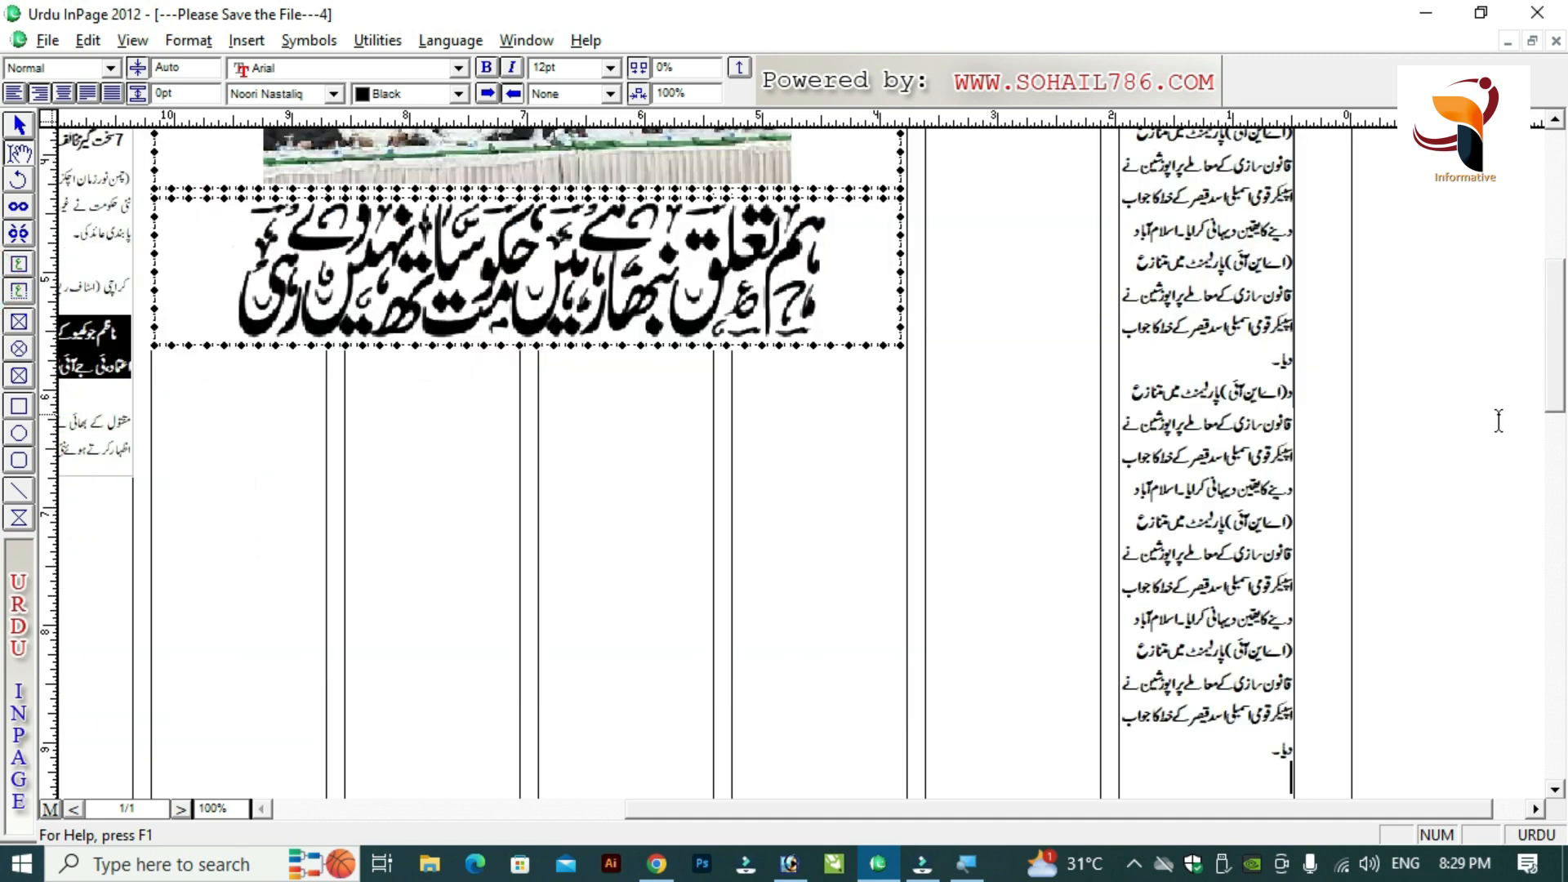
Keep pasting the copied news text until it flows through all the page columns, including those beneath the pictures and the اہم خبریں box.
key("ctrl+5")
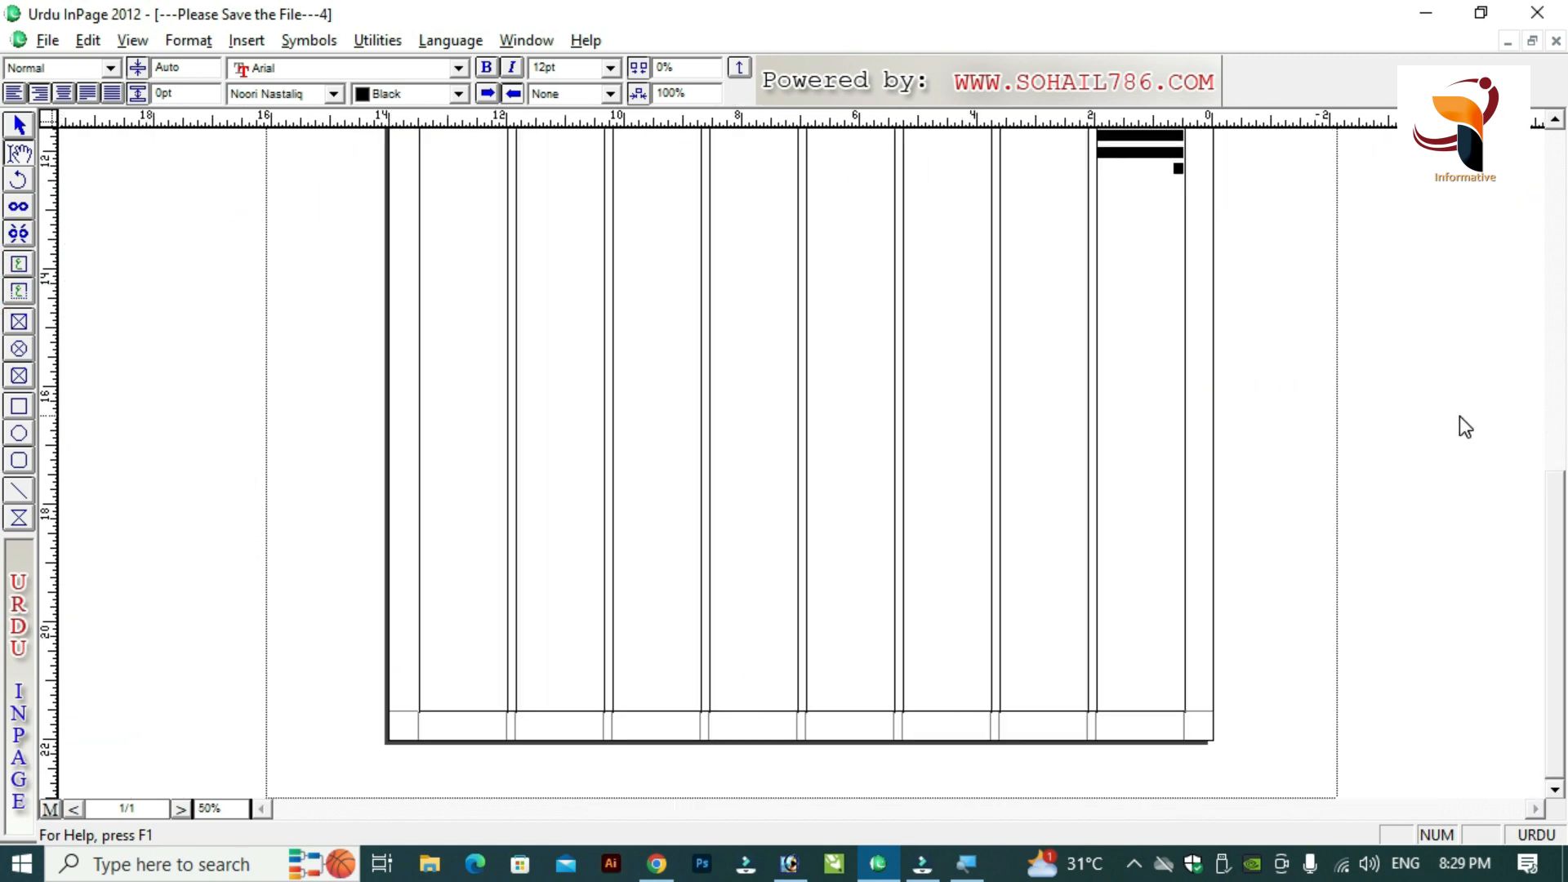
key("ctrl+v")
key("ctrl+v")
key("ctrl+v")
key("ctrl+v")
key("ctrl+v")
left_click_drag(1560, 415, 1548, 491)
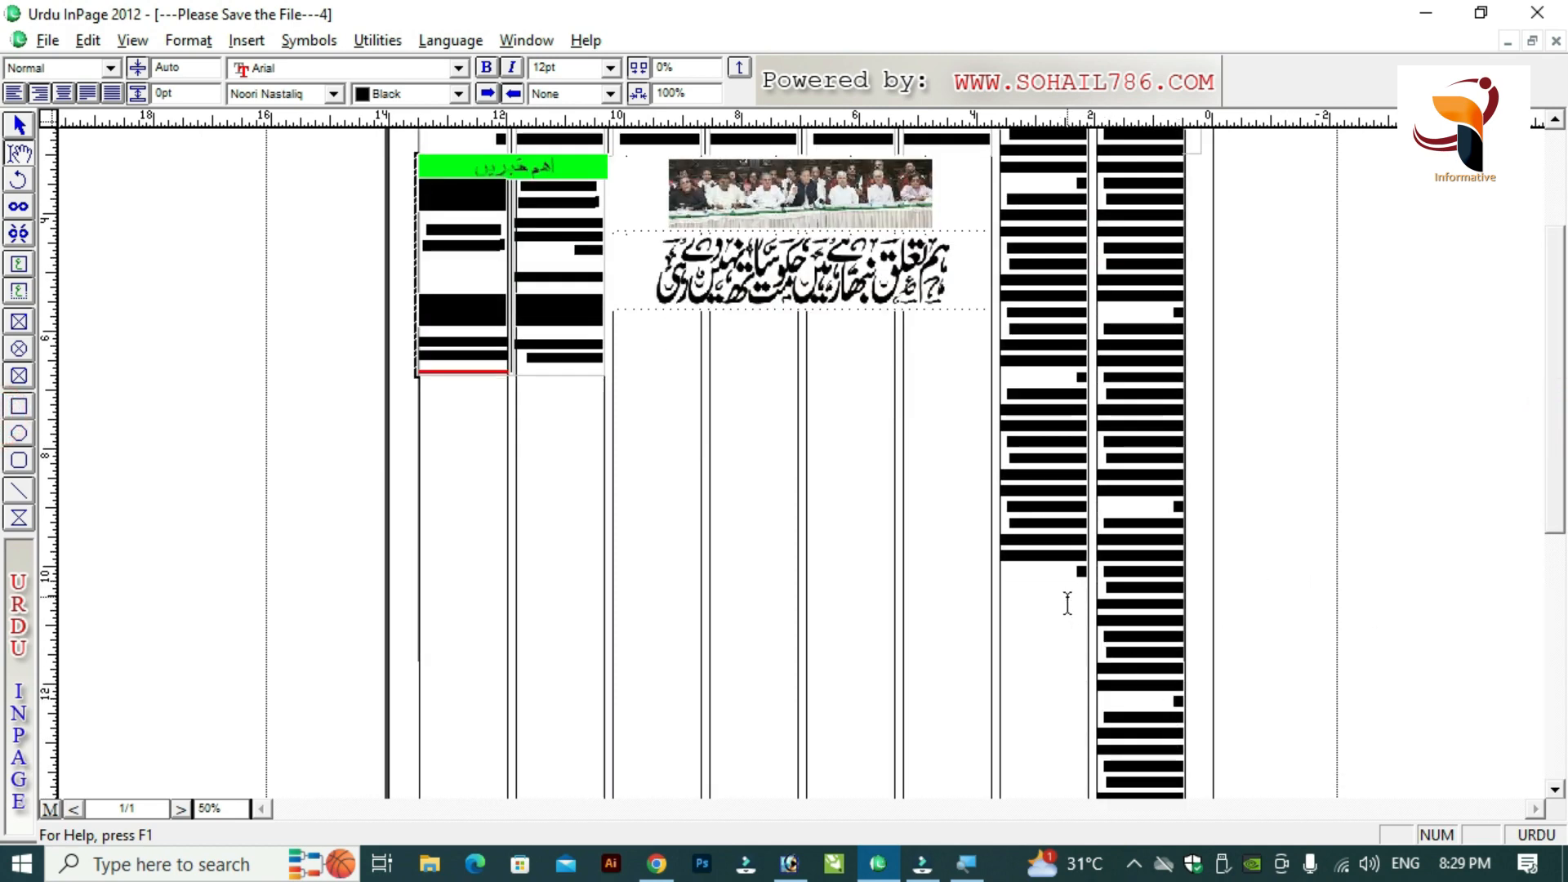
key("ctrl+v")
key("ctrl+v")
key("ctrl+v")
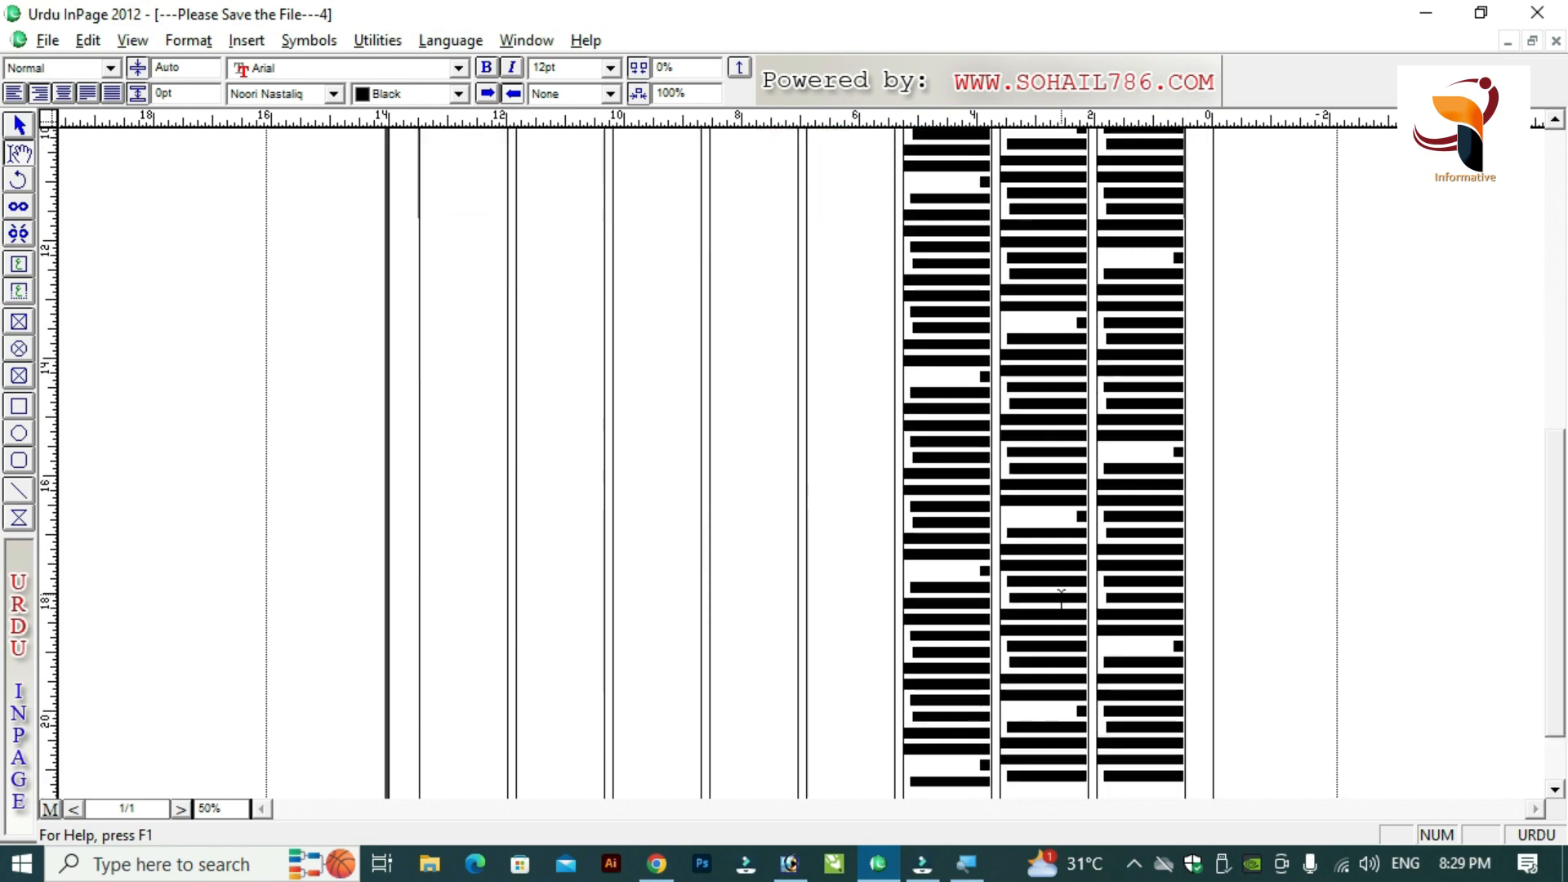
key("ctrl+v")
key("ctrl+v")
key("ctrl+v")
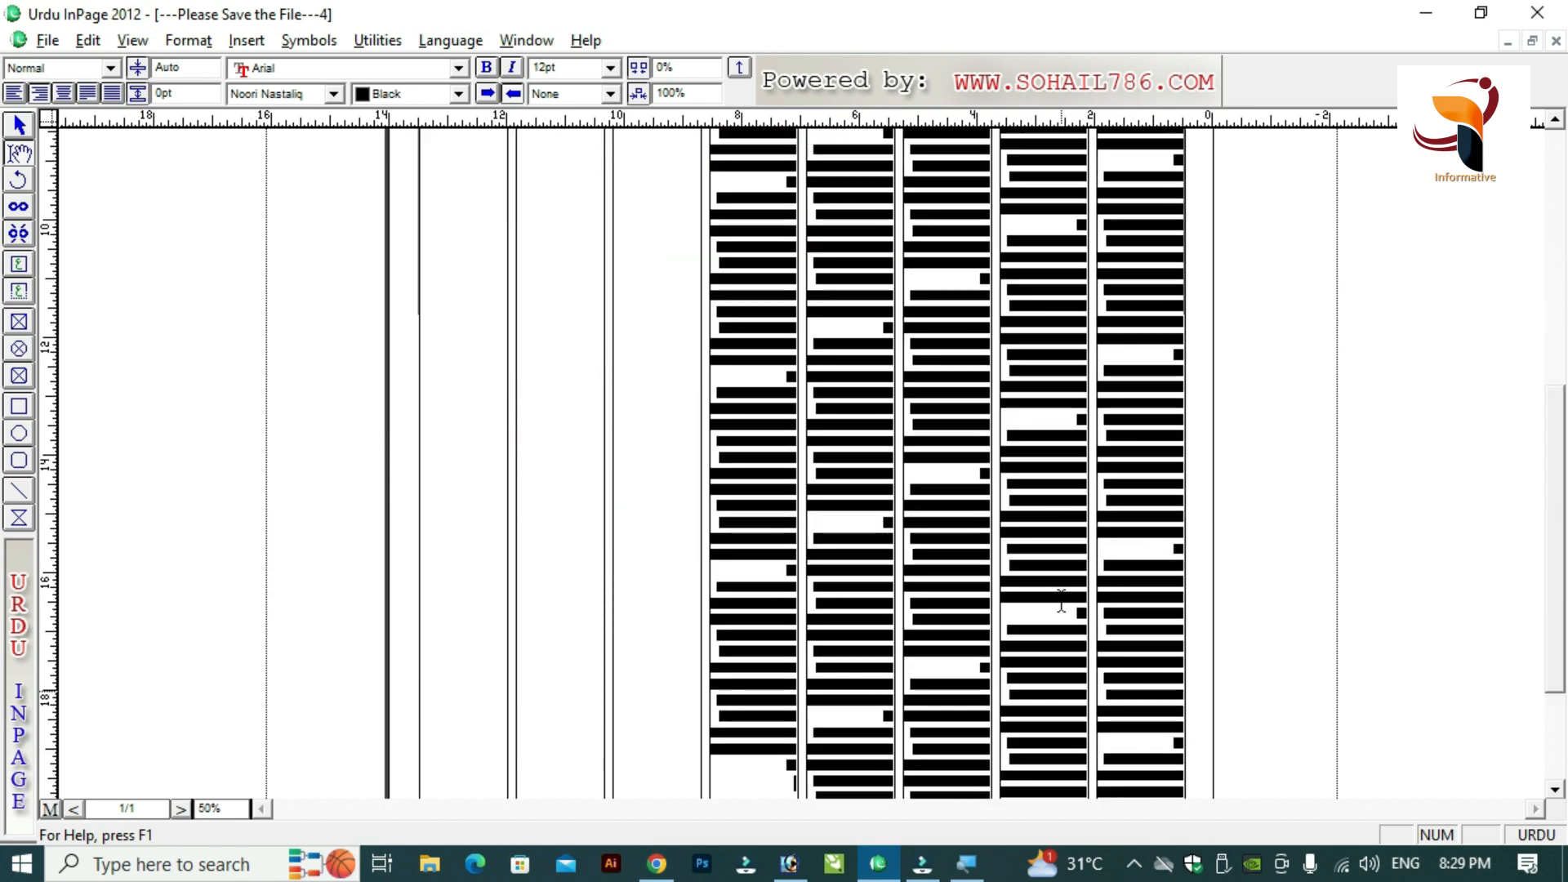
key("ctrl+v")
key("ctrl+v")
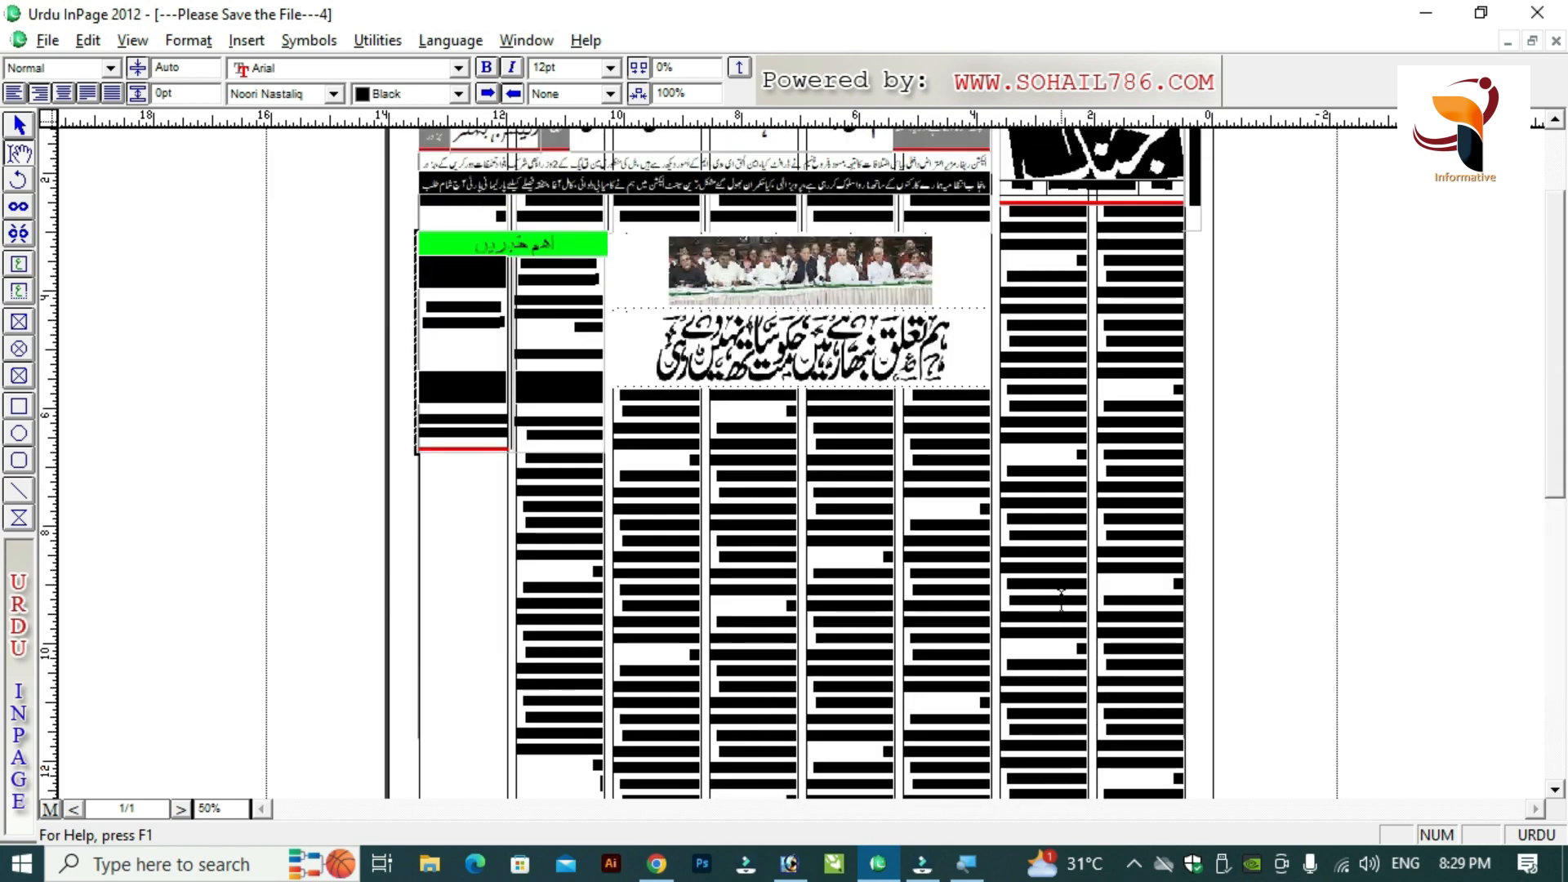
key("ctrl+v")
key("ctrl+v")
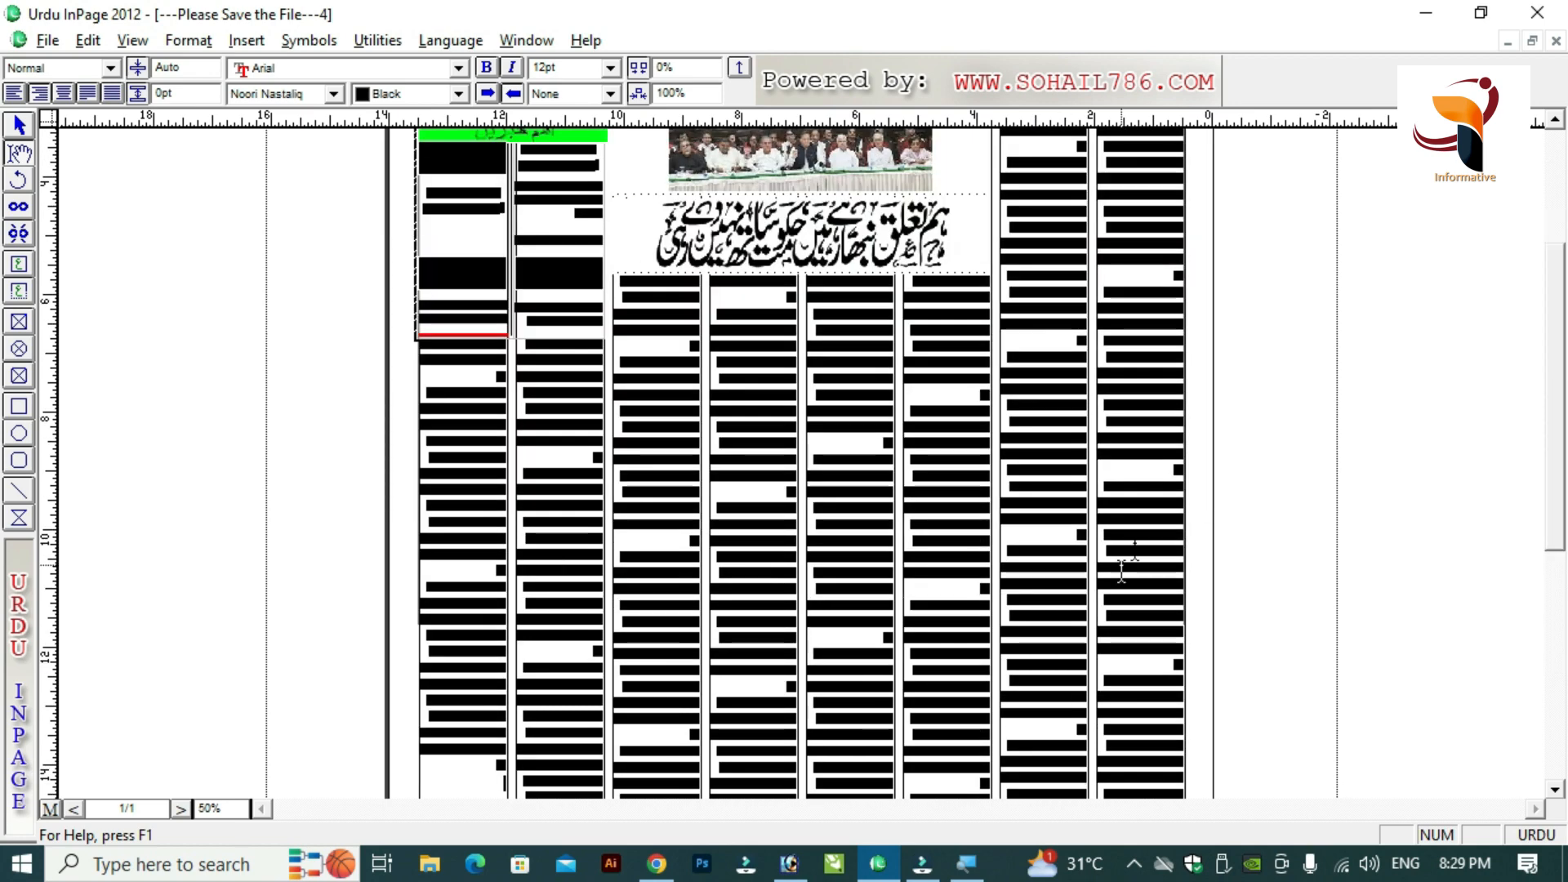
Inspect the page at full size, from the masthead and headlines down to the news columns beneath the pictures.
left_click(1036, 317)
key("F6")
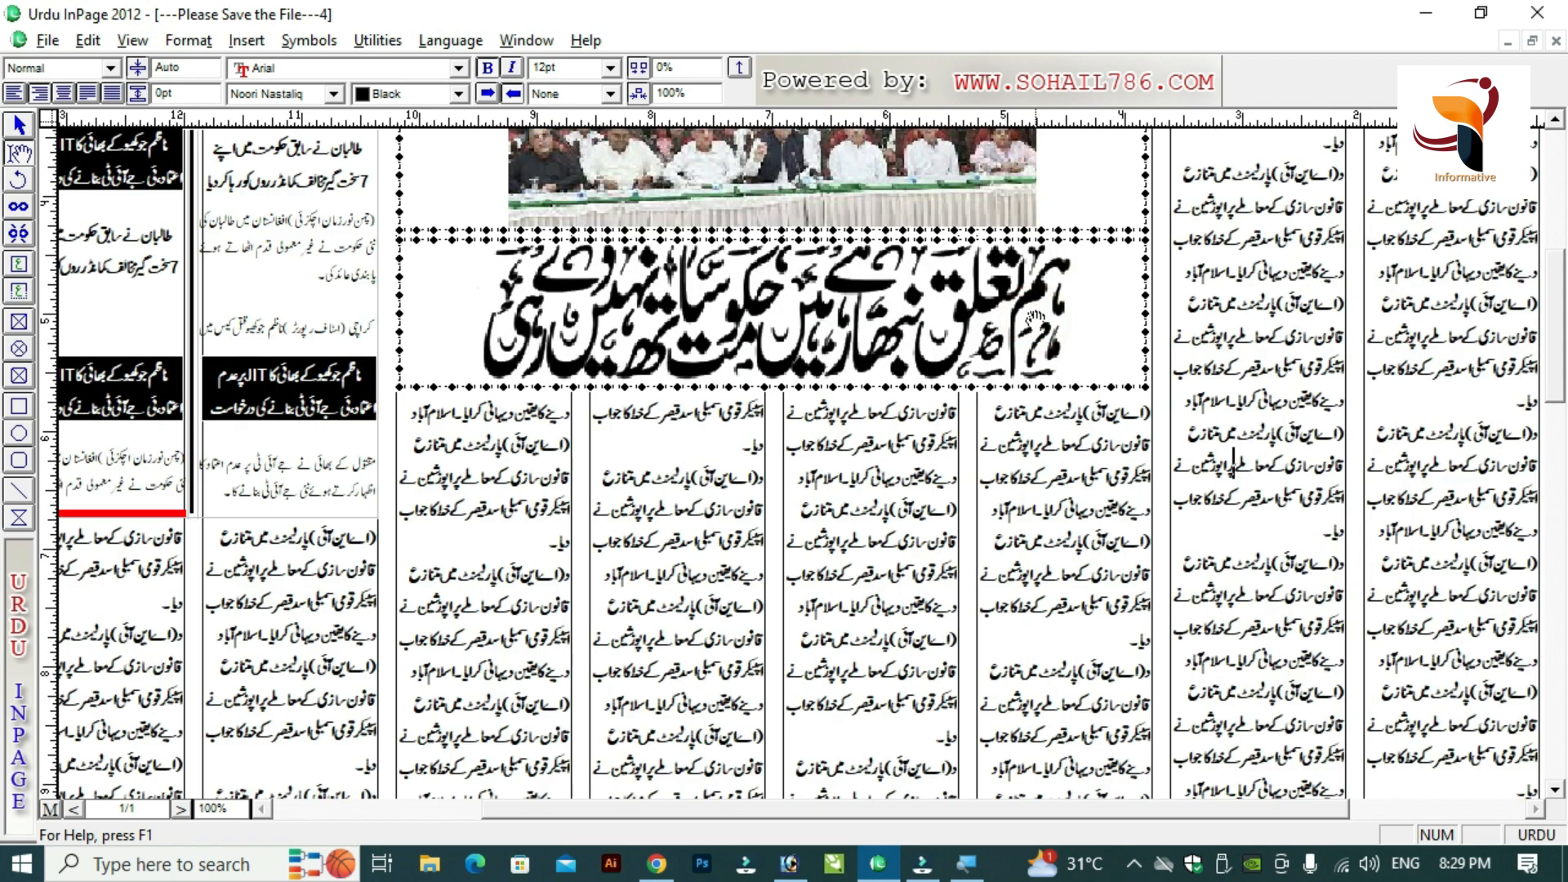
left_click(1556, 121)
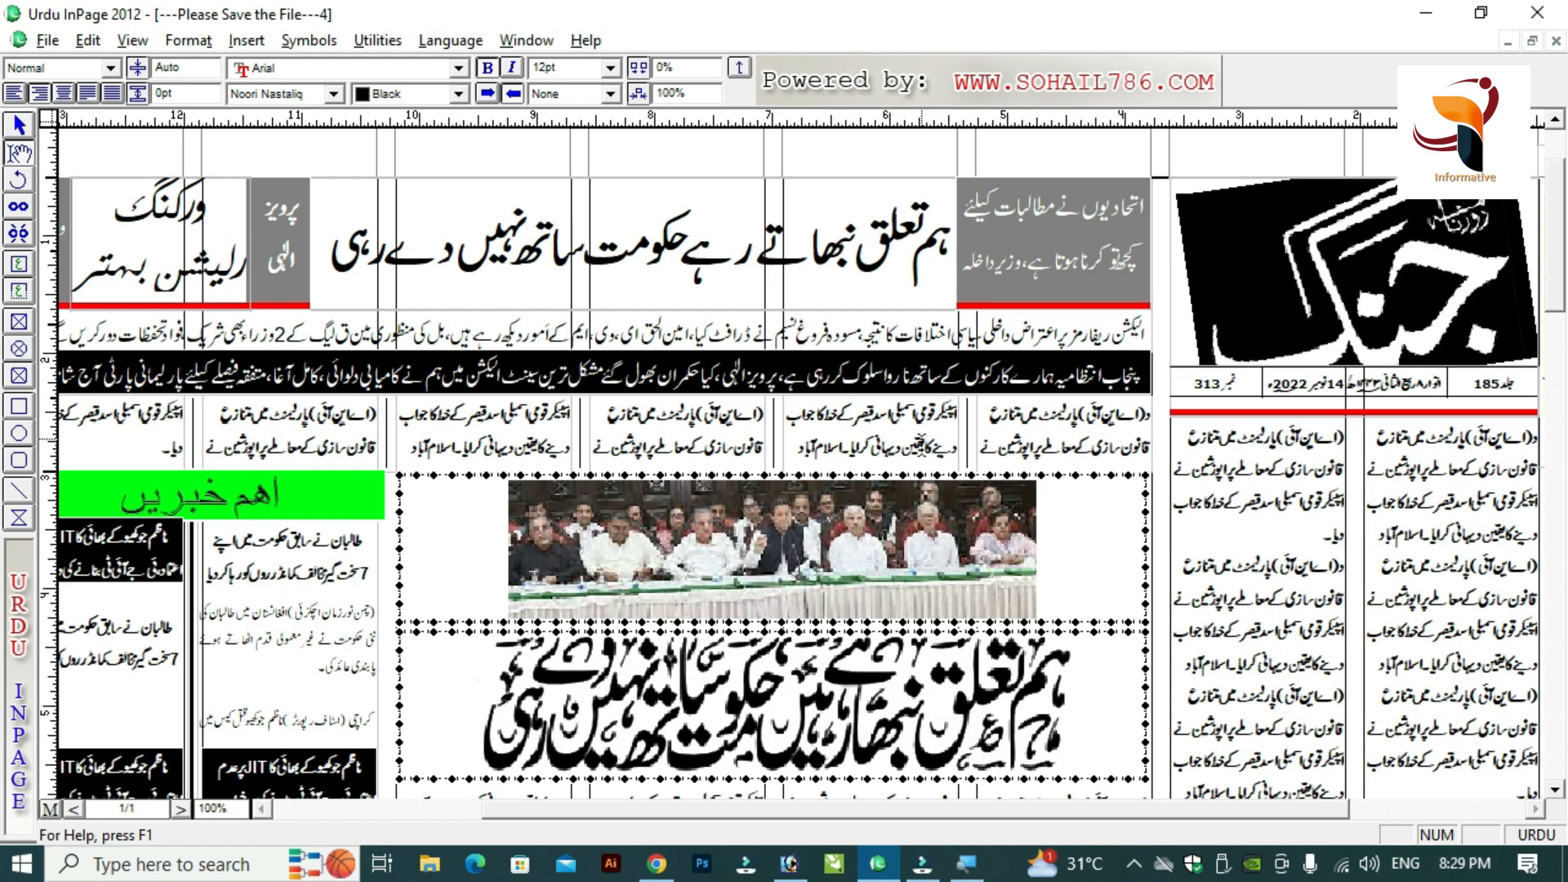
left_click(916, 435)
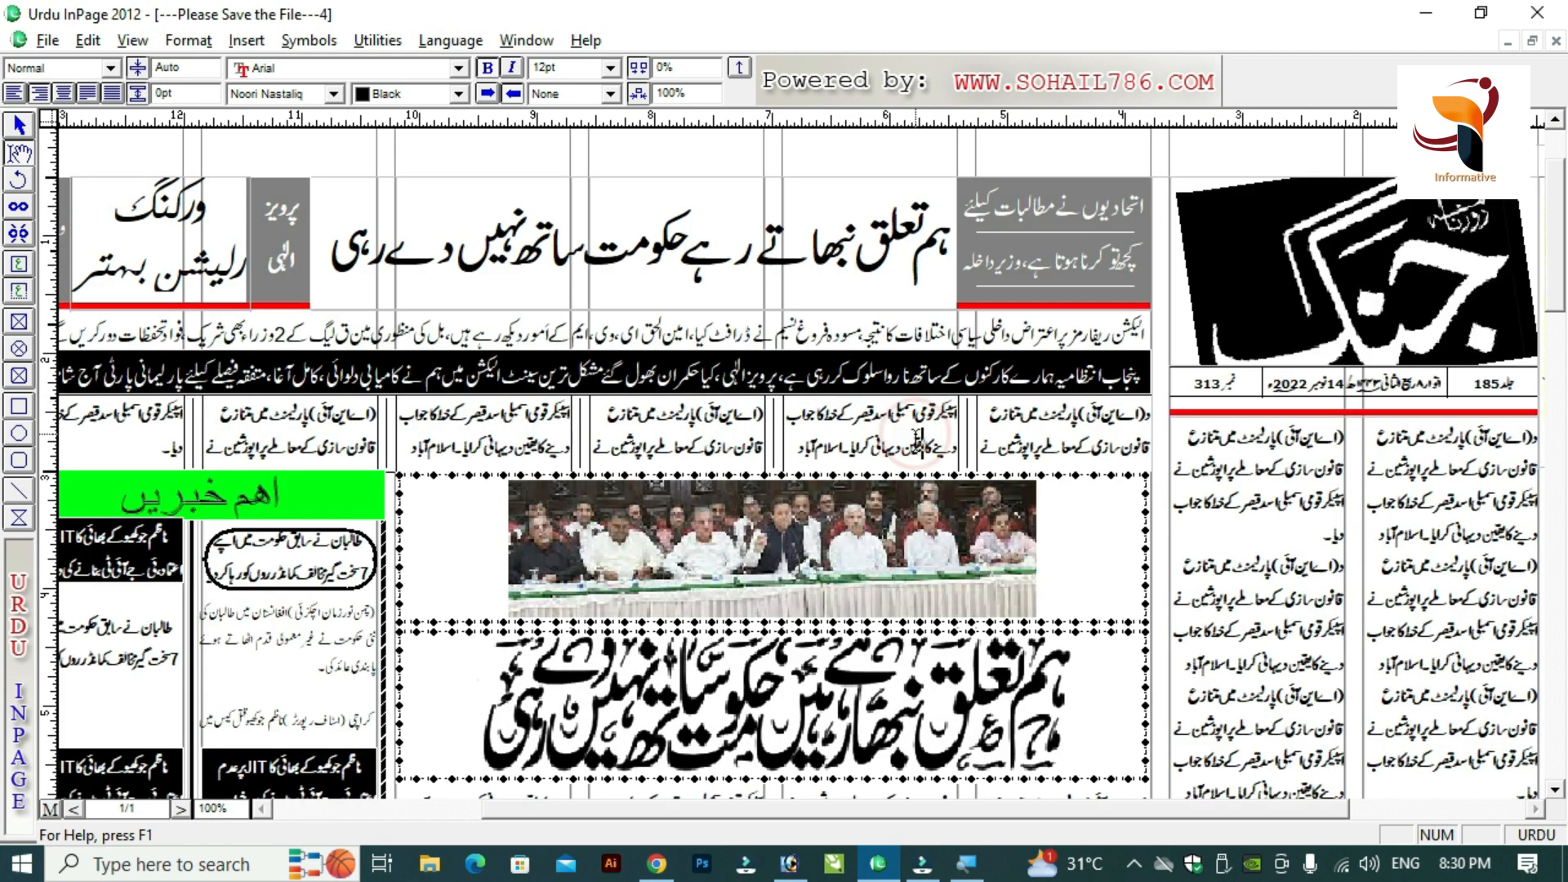
left_click(811, 717)
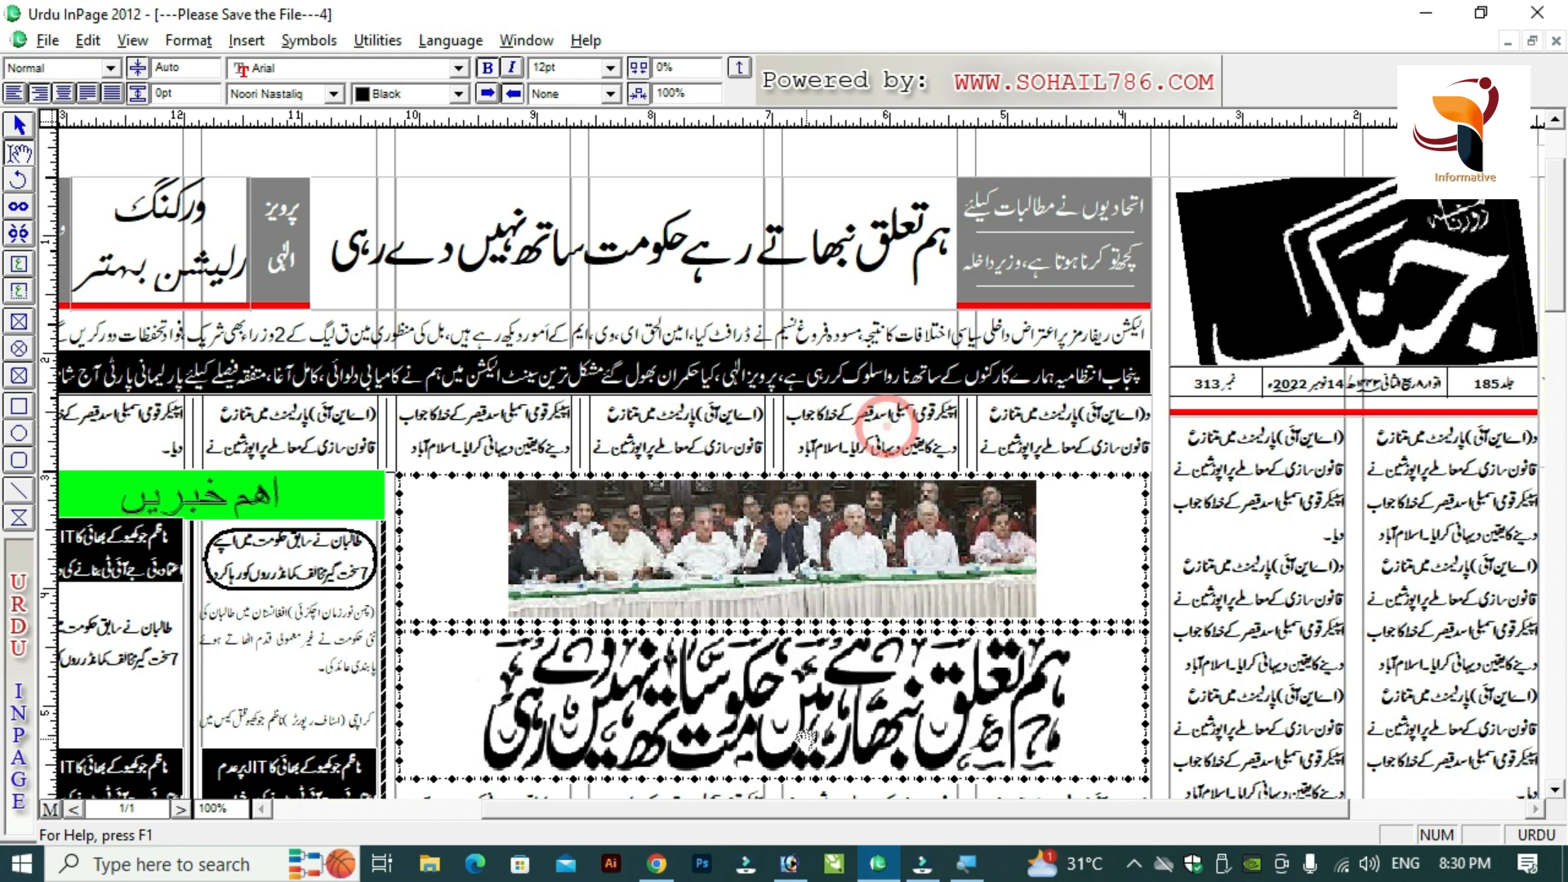
left_click_drag(1556, 282, 1558, 421)
left_click(1556, 123)
left_click(1555, 122)
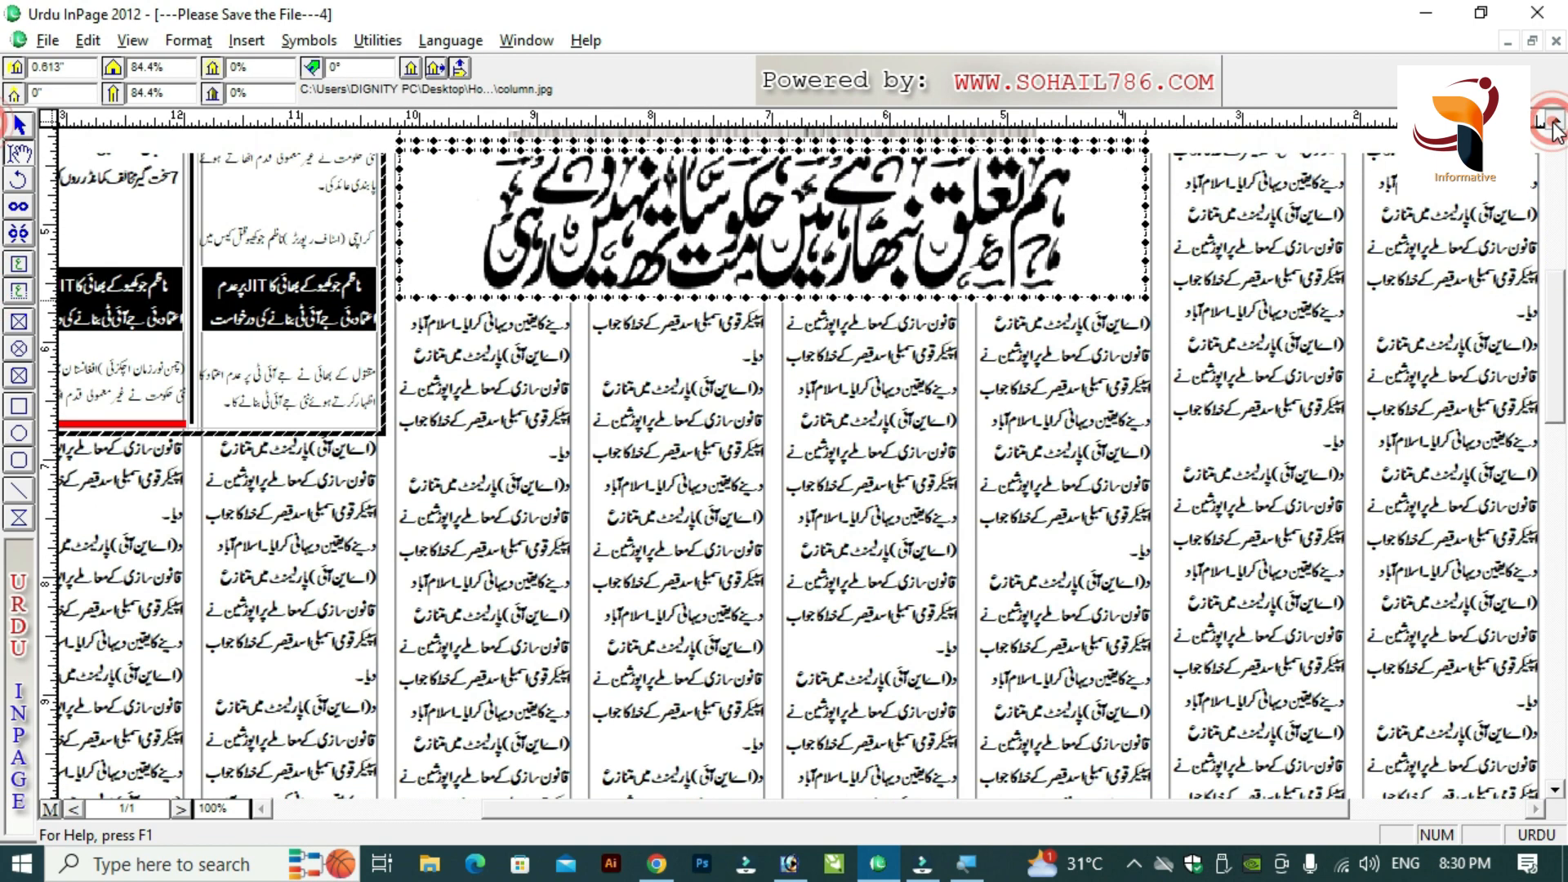
left_click(1555, 123)
left_click(1426, 428)
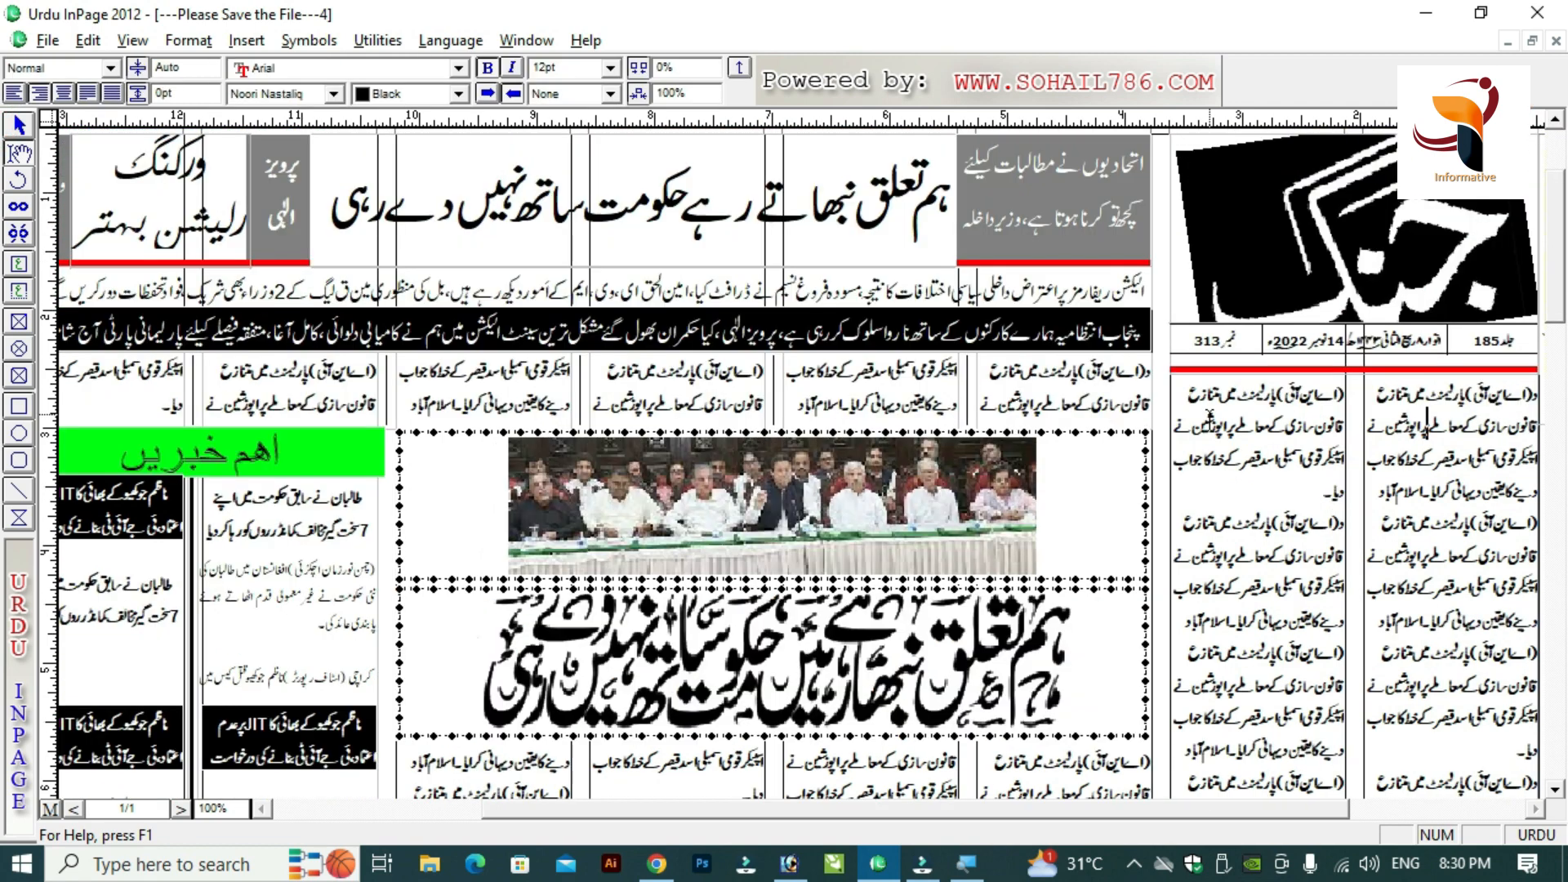